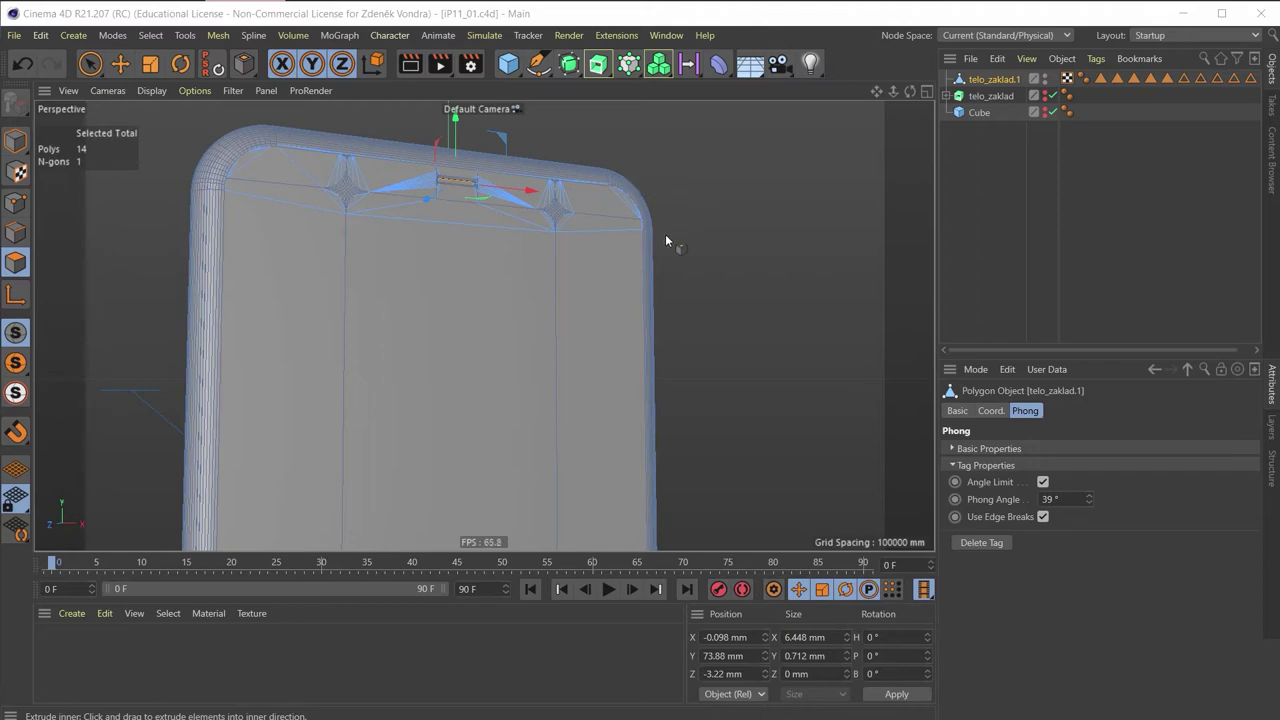
Orbit to a front view and save the project incrementally as iP11_02.c4d
mouse_move(665, 234)
left_mouse_down("alt")
mouse_move(730, 306)
mouse_move(733, 261)
mouse_move(585, 277)
left_mouse_up("alt")
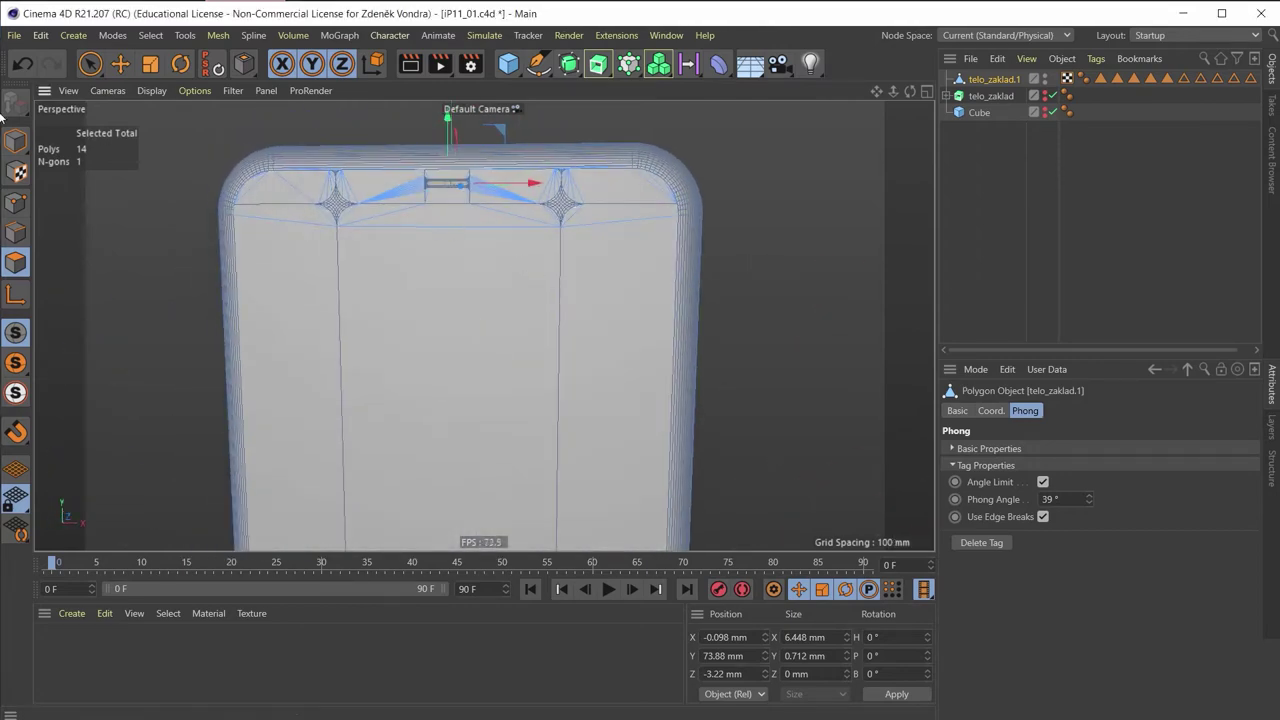
left_click(14, 36)
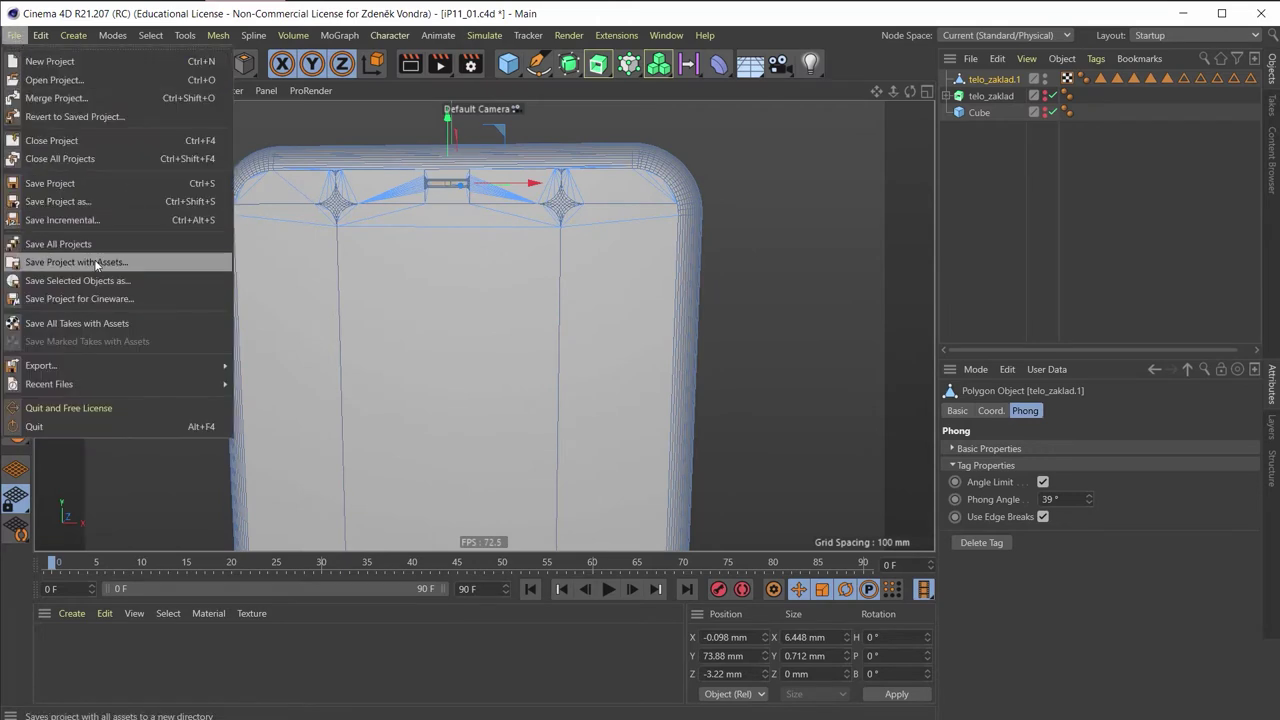
left_click(123, 219)
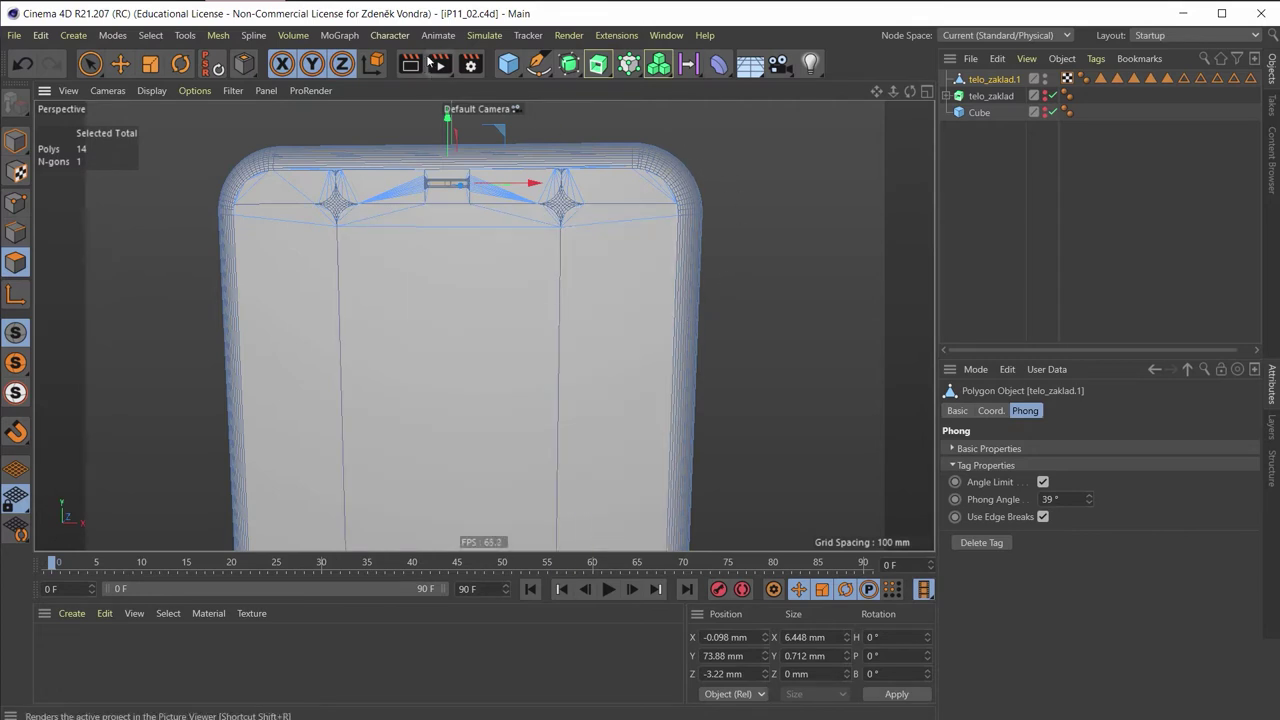
Dismiss the File menu and activate Extrude Inner with the I key
left_click(14, 35)
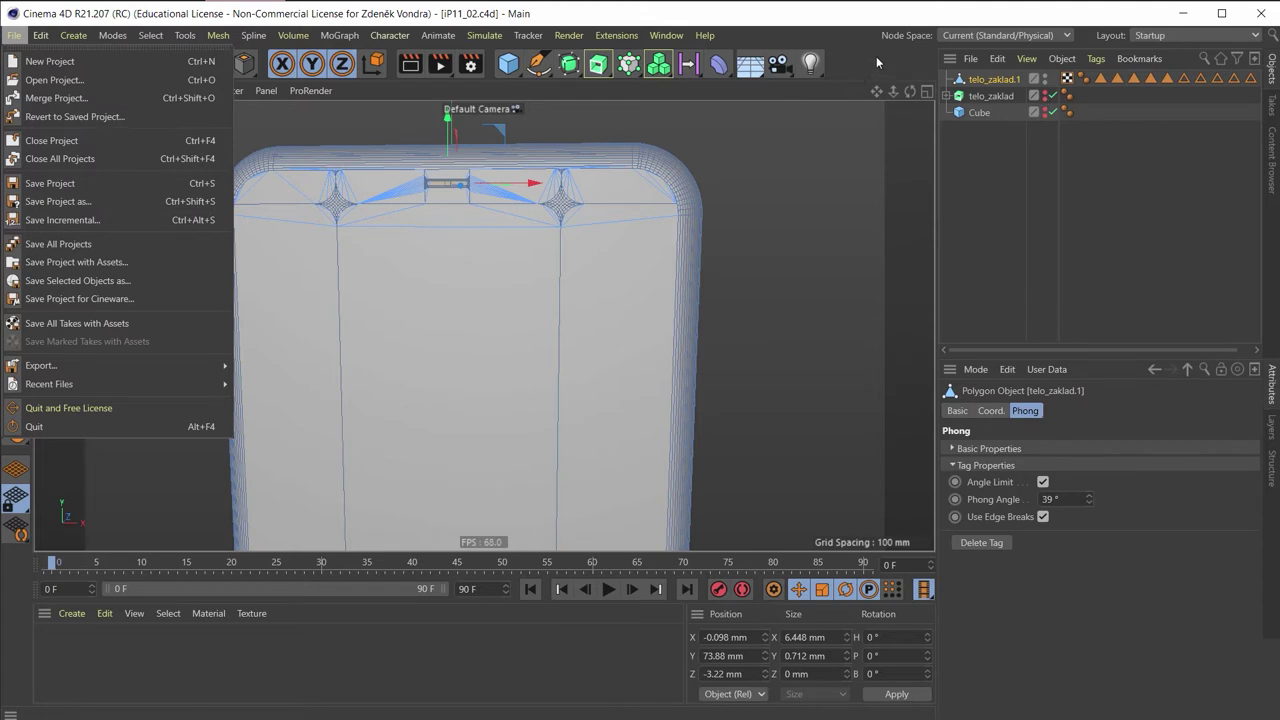
key("Escape")
key("i")
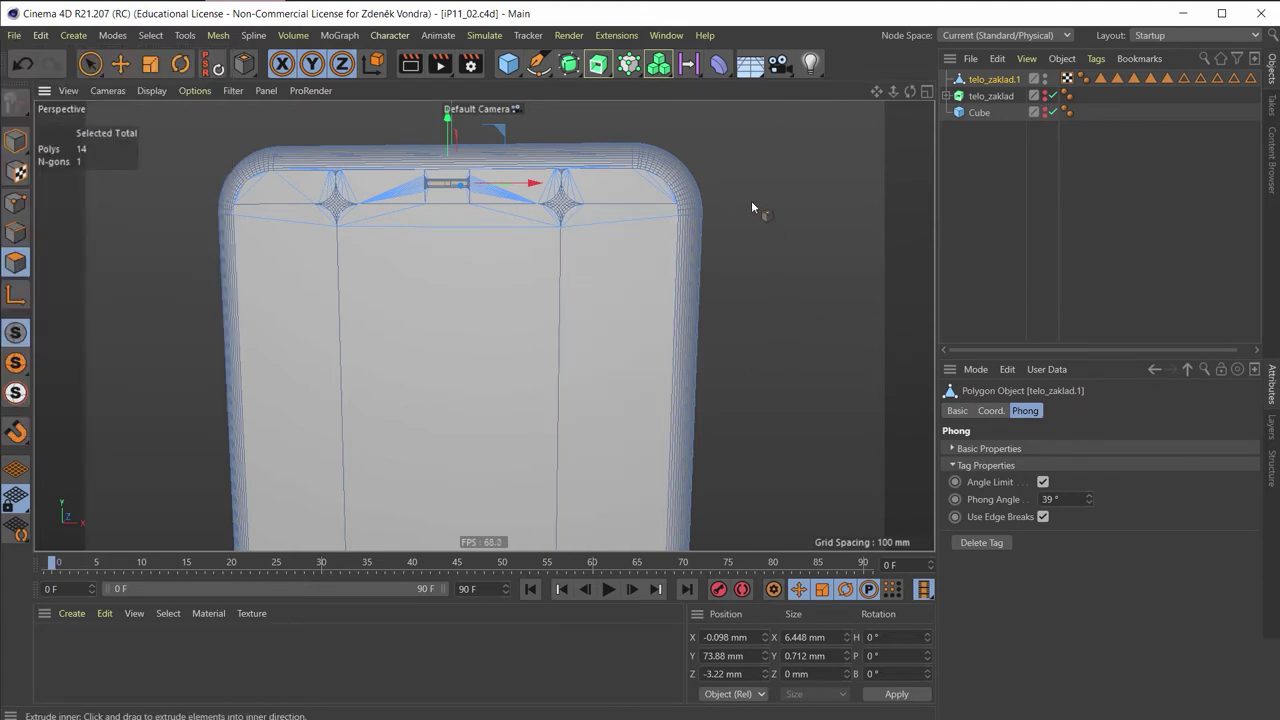
mouse_move(750, 191)
left_mouse_down("alt")
mouse_move(651, 266)
mouse_move(543, 243)
mouse_move(449, 270)
mouse_move(600, 234)
mouse_move(491, 241)
mouse_move(651, 223)
mouse_move(769, 190)
mouse_move(736, 184)
left_mouse_up("alt")
scroll(736, 184, "down", 5)
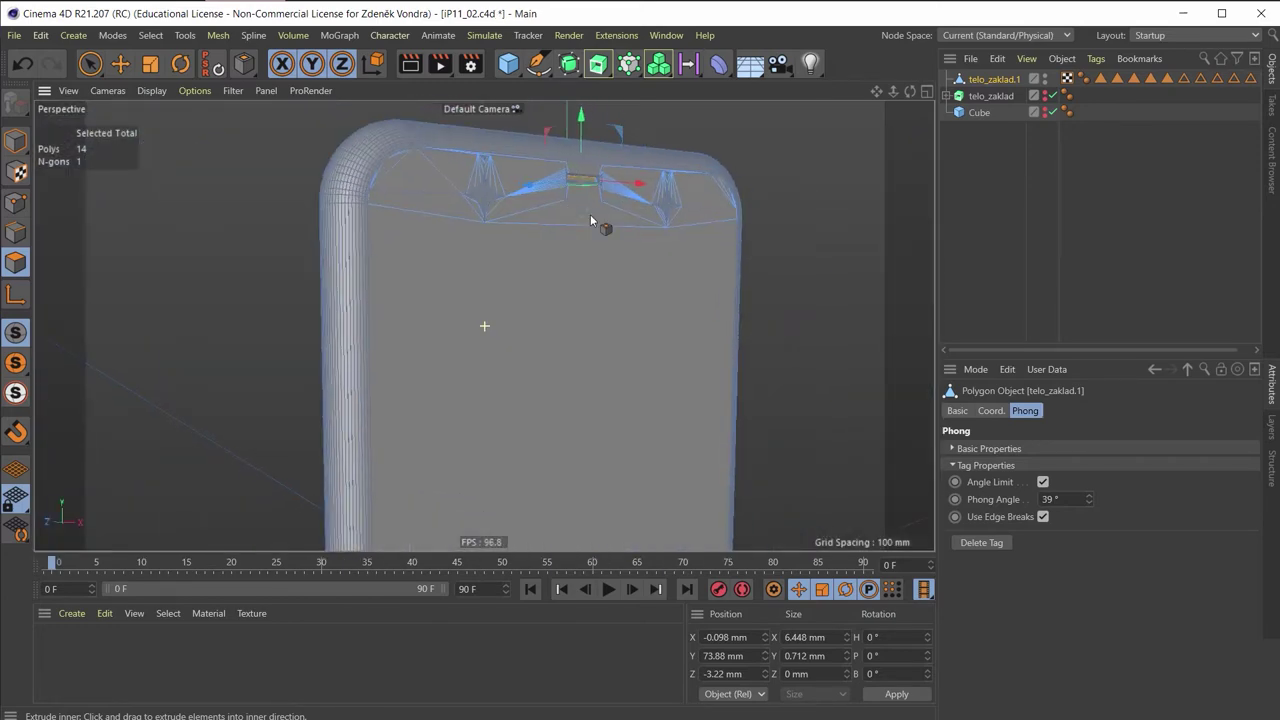
mouse_move(594, 240)
left_mouse_down("alt")
mouse_move(543, 346)
mouse_move(565, 357)
left_mouse_up("alt")
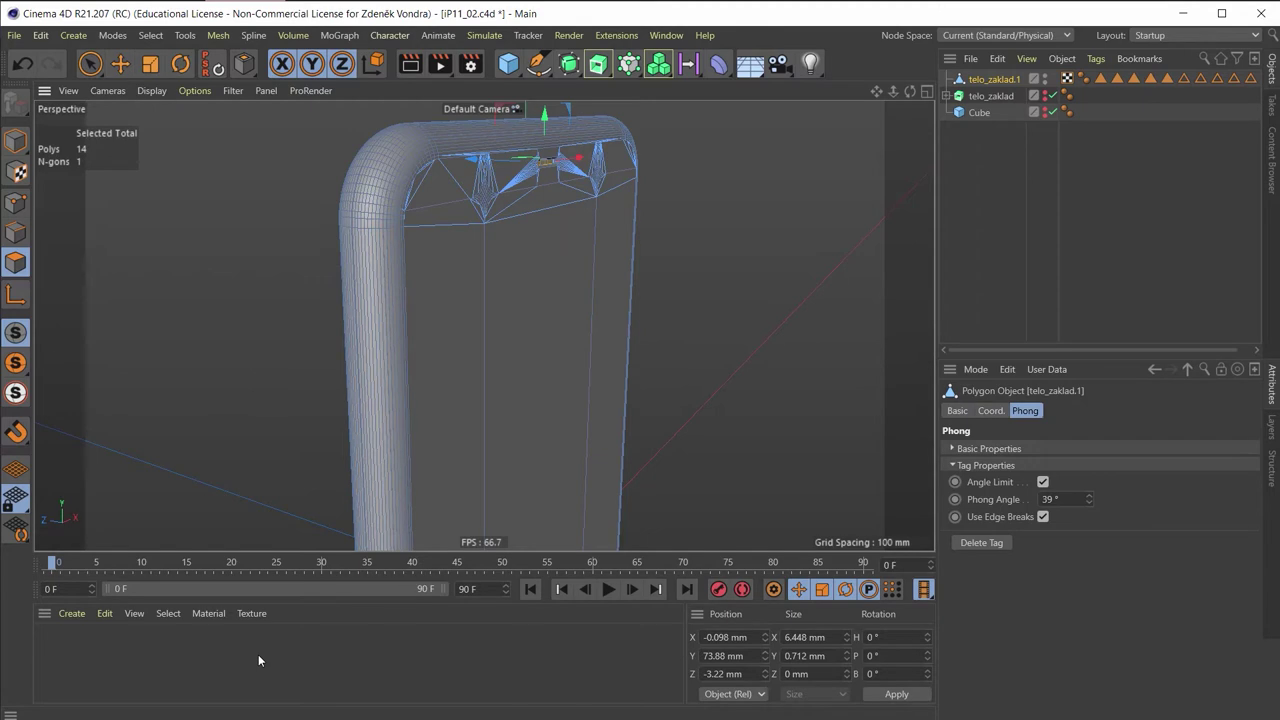
key("i")
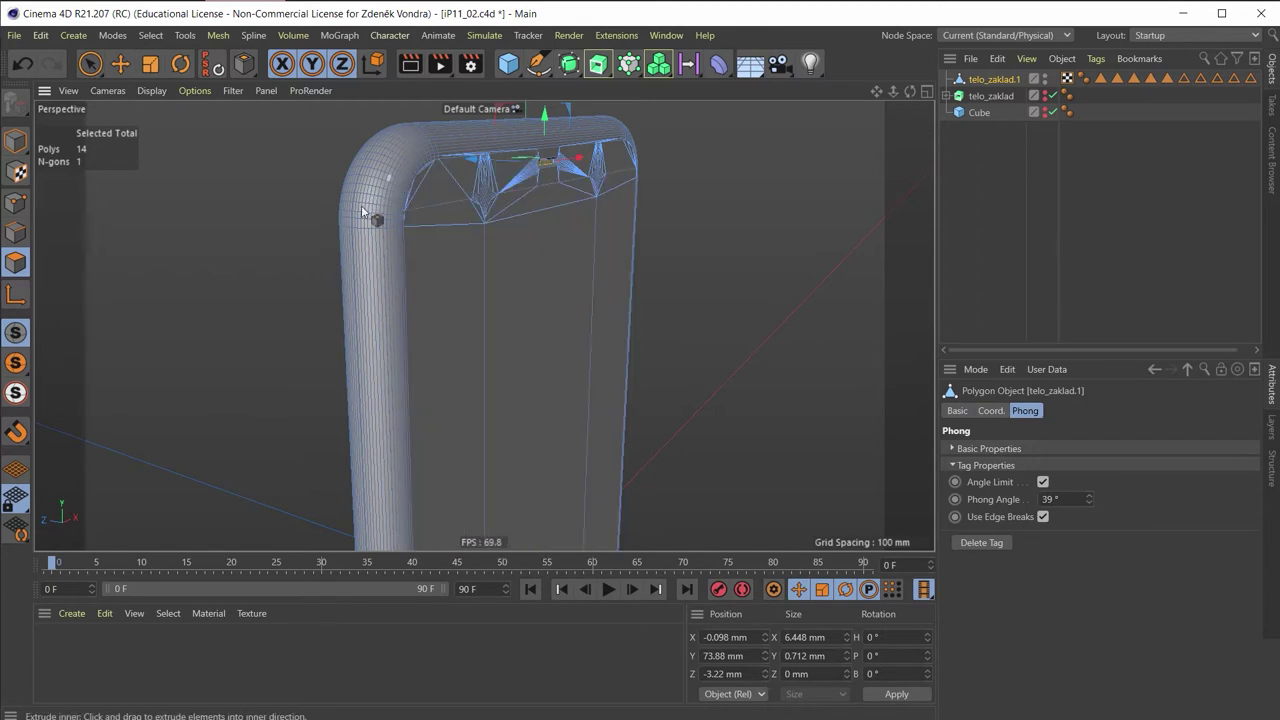
scroll(455, 188, "up", 3)
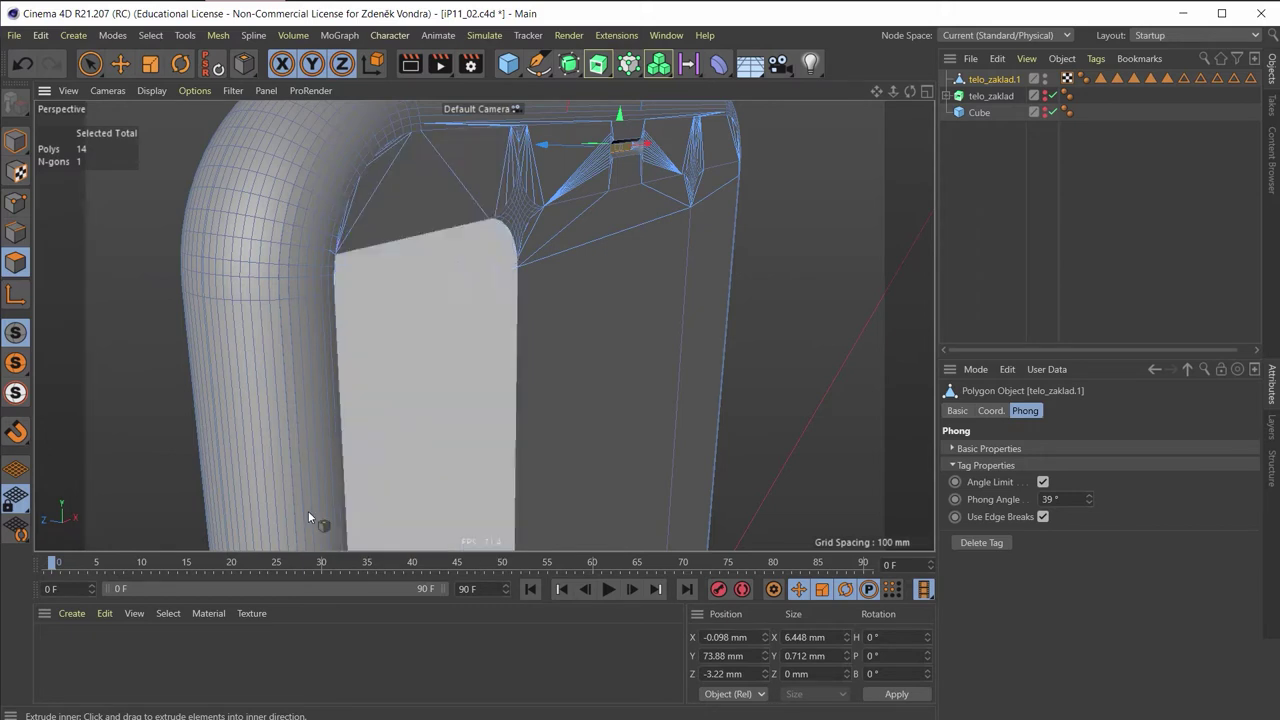
Create an LCD material darkened to 36% value grey, then start live-selecting front faces
left_click(226, 665)
double_click(226, 664)
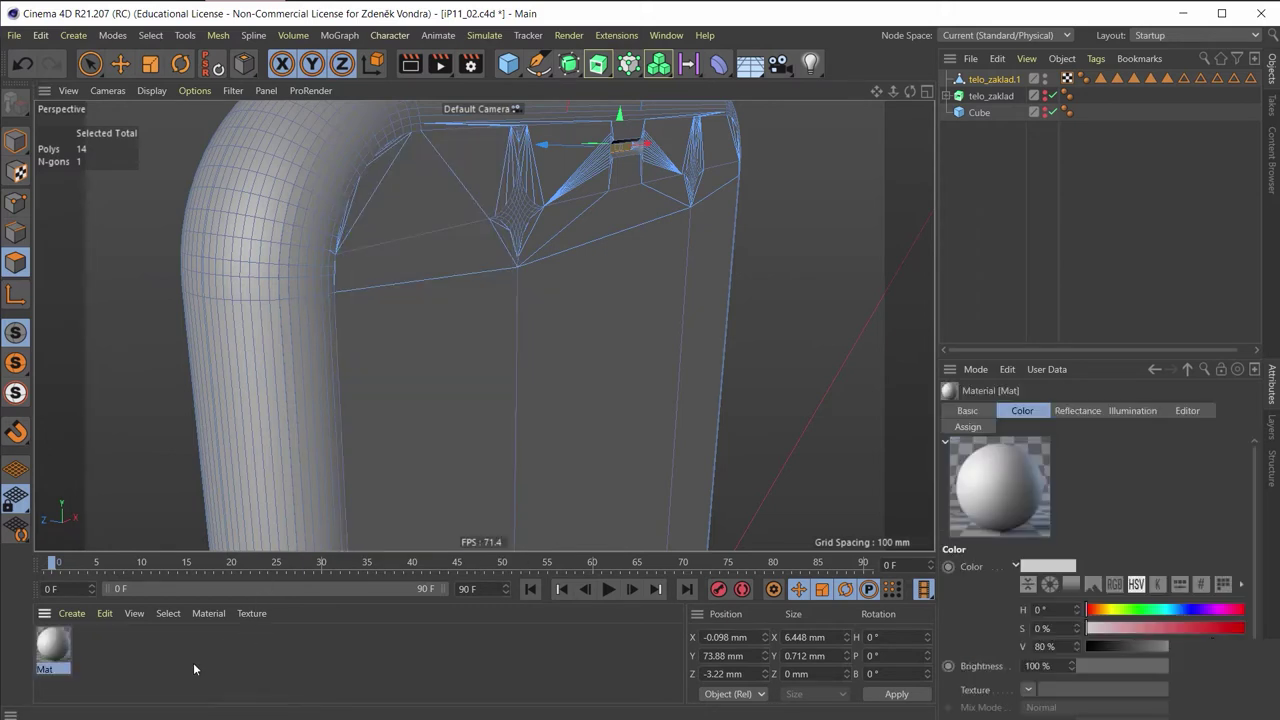
double_click(55, 647)
type("LCD")
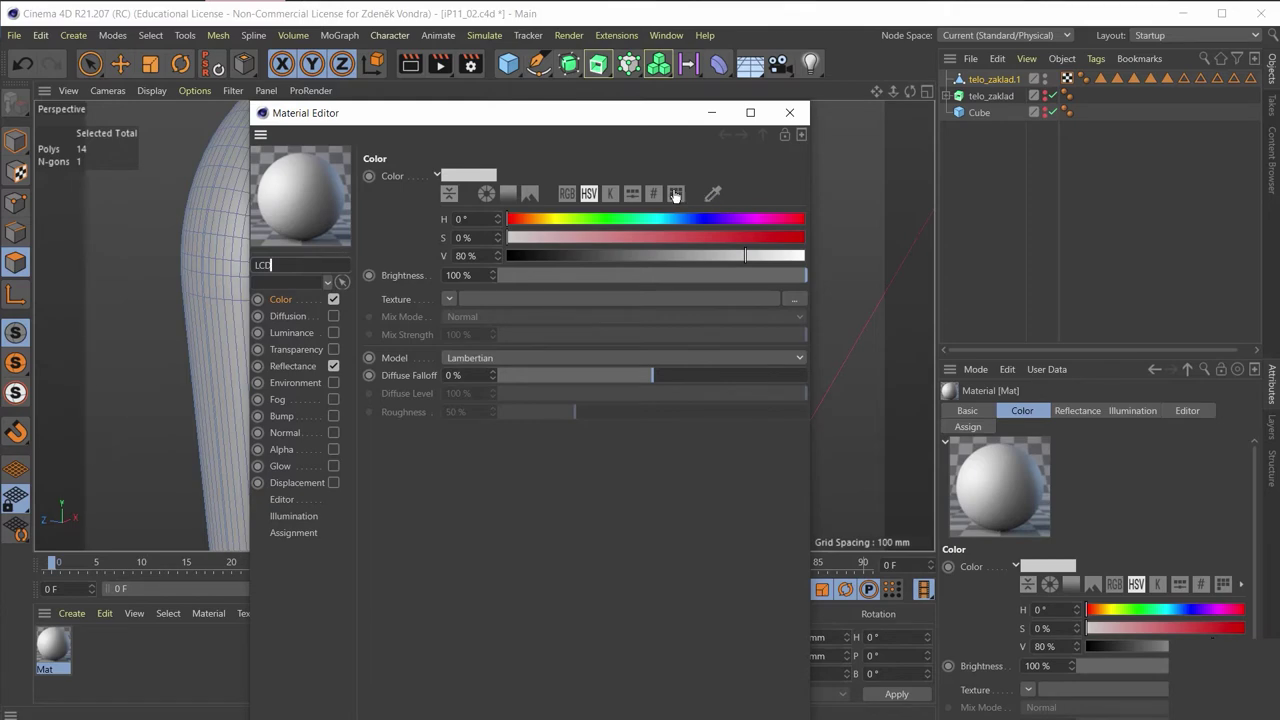
left_click_drag(590, 252, 614, 255)
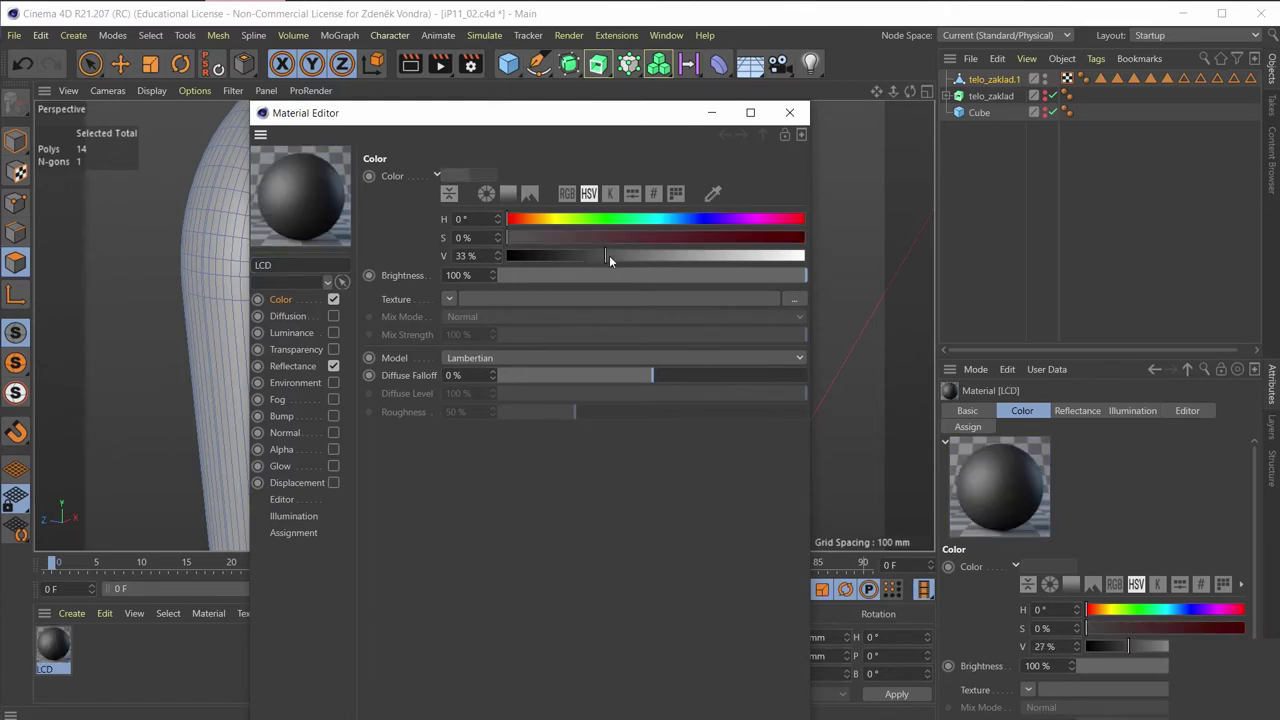
left_click(789, 112)
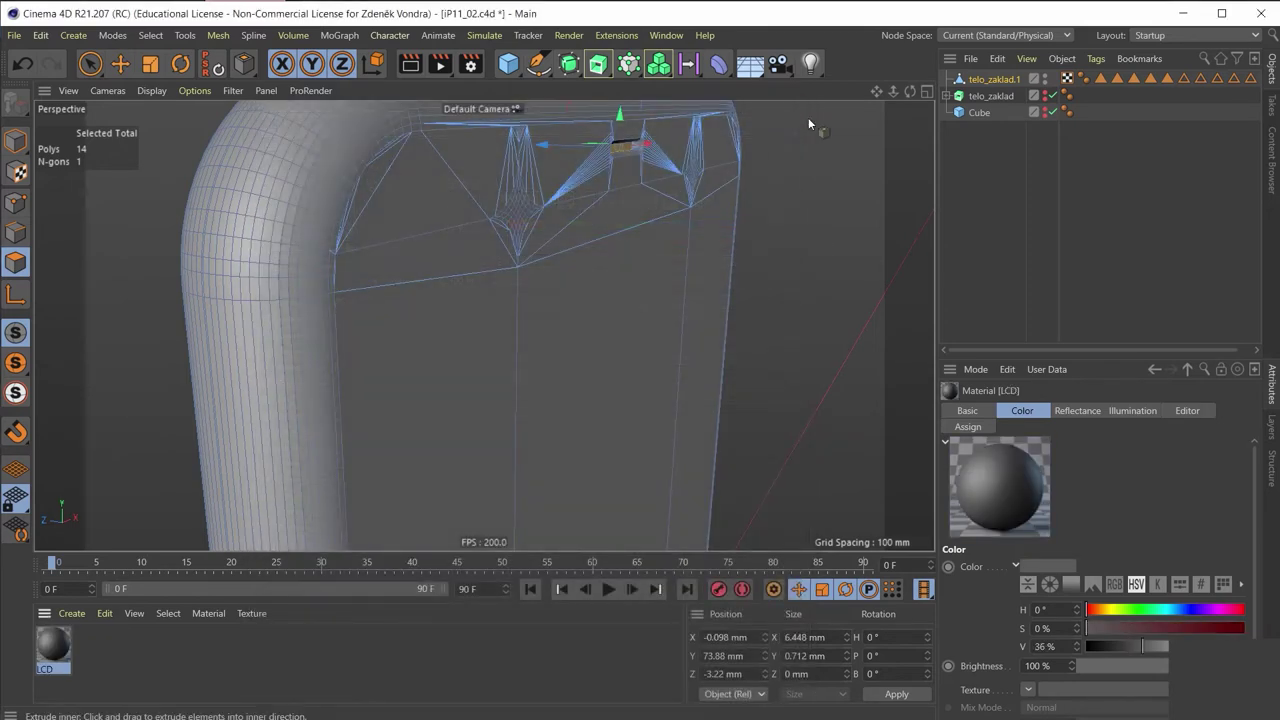
left_click(89, 63)
left_click(548, 308)
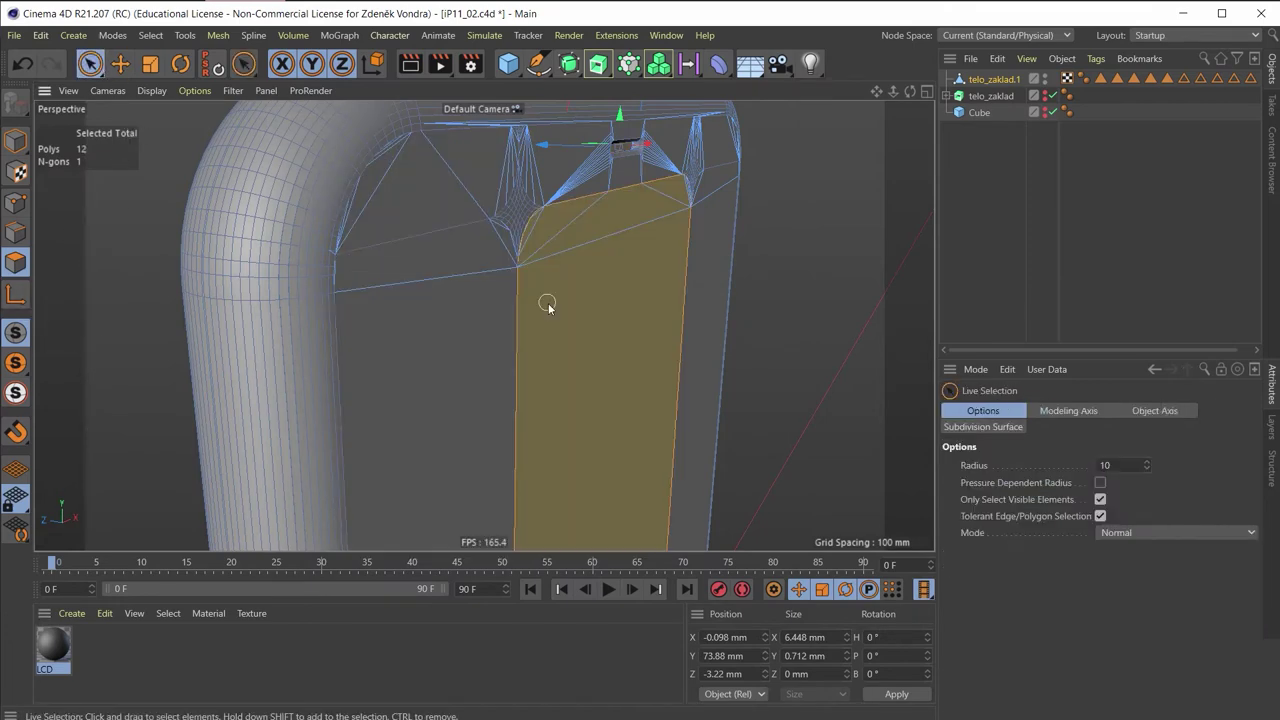
Paint-select the front screen faces and small polygons around the notch
left_click(523, 240, "shift")
scroll(546, 249, "up", 5)
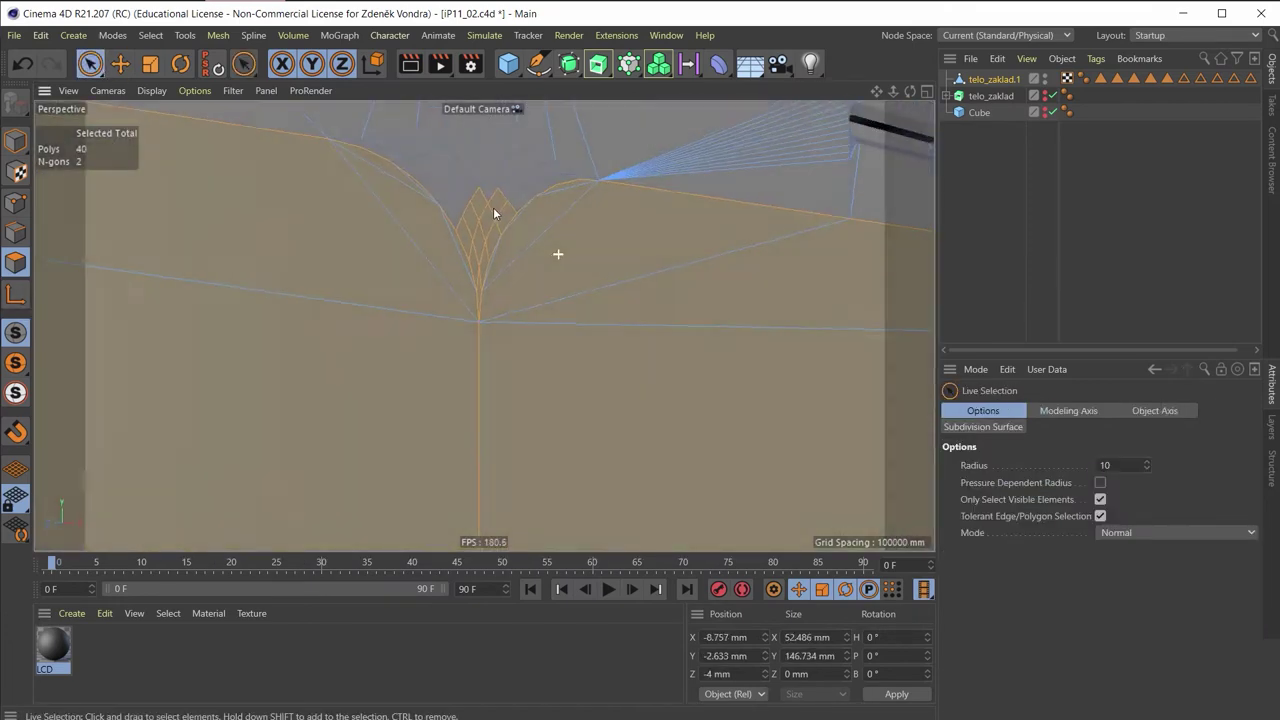
left_click(558, 192, "shift")
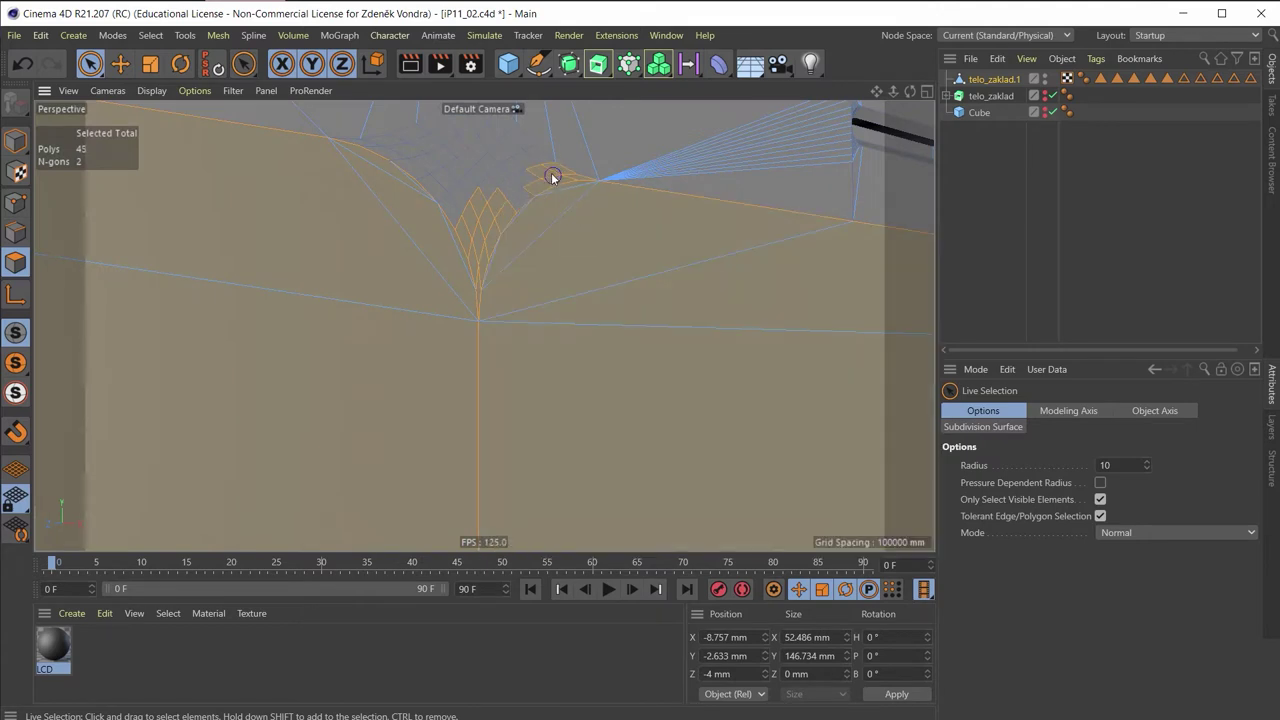
mouse_move(552, 177)
left_mouse_down("shift")
mouse_move(498, 167)
mouse_move(451, 229)
mouse_move(533, 398)
mouse_move(549, 338)
left_mouse_up("shift")
left_click_drag(554, 292, 530, 236, "shift")
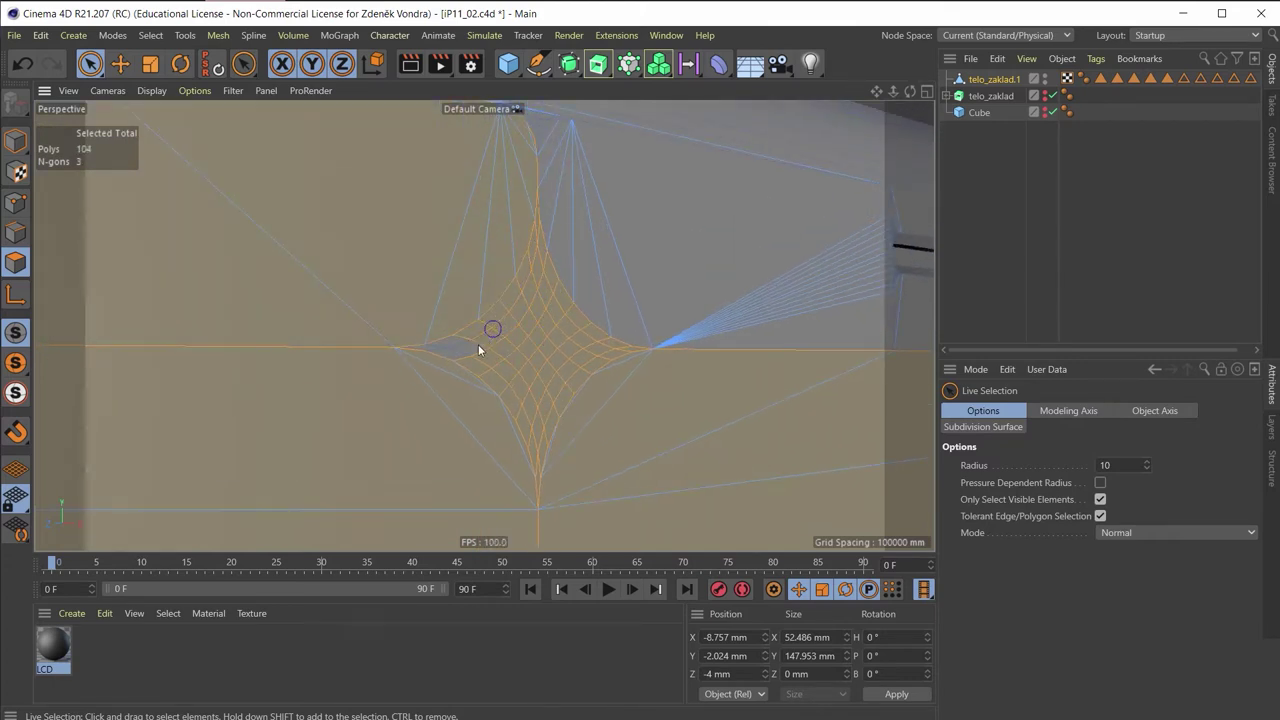
scroll(433, 347, "down", 5)
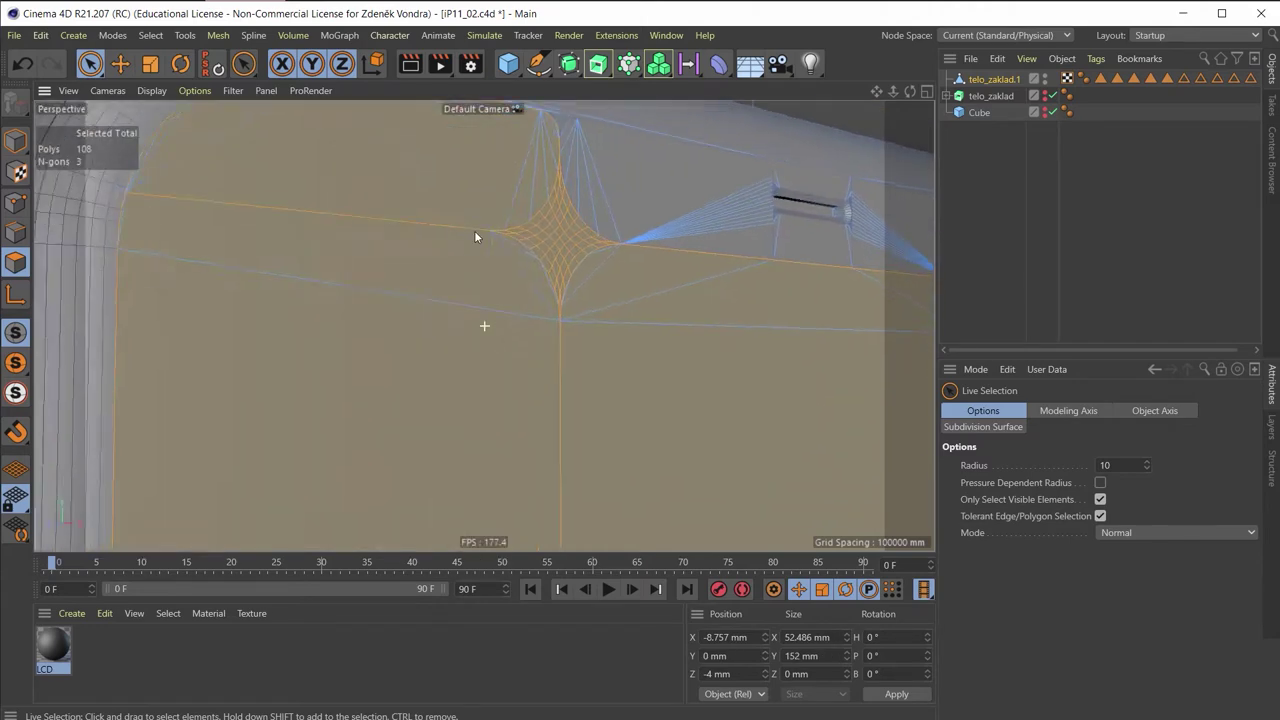
mouse_move(477, 286)
left_mouse_down("alt")
mouse_move(569, 367)
mouse_move(541, 322)
mouse_move(368, 282)
mouse_move(464, 197)
left_mouse_up("alt")
scroll(464, 197, "up", 3)
scroll(423, 206, "up", 3)
scroll(406, 229, "up", 3)
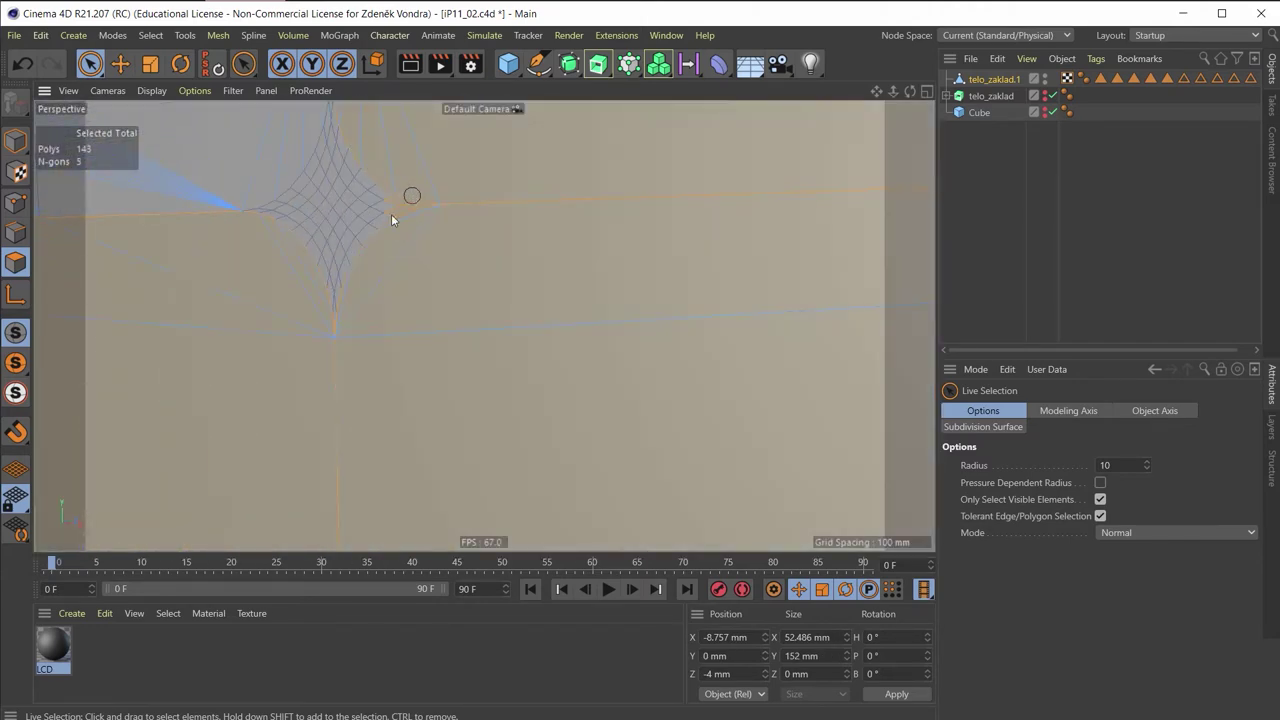
Extend the screen selection along the corner and add missed polygons
mouse_move(380, 197)
left_mouse_down()
mouse_move(337, 208)
mouse_move(340, 137)
left_mouse_up()
mouse_move(366, 239)
left_mouse_down()
mouse_move(303, 205)
mouse_move(265, 224)
left_mouse_up()
mouse_move(504, 207)
left_mouse_down("alt")
mouse_move(443, 314)
mouse_move(490, 316)
mouse_move(400, 277)
mouse_move(343, 277)
mouse_move(360, 317)
mouse_move(486, 314)
mouse_move(360, 317)
mouse_move(535, 379)
mouse_move(394, 368)
mouse_move(411, 317)
mouse_move(645, 385)
mouse_move(263, 217)
mouse_move(650, 355)
mouse_move(467, 195)
mouse_move(509, 234)
mouse_move(389, 258)
mouse_move(399, 286)
mouse_move(759, 439)
mouse_move(666, 174)
mouse_move(703, 349)
mouse_move(623, 131)
mouse_move(651, 293)
mouse_move(578, 215)
mouse_move(500, 337)
left_mouse_up("alt")
left_click(411, 305, "shift")
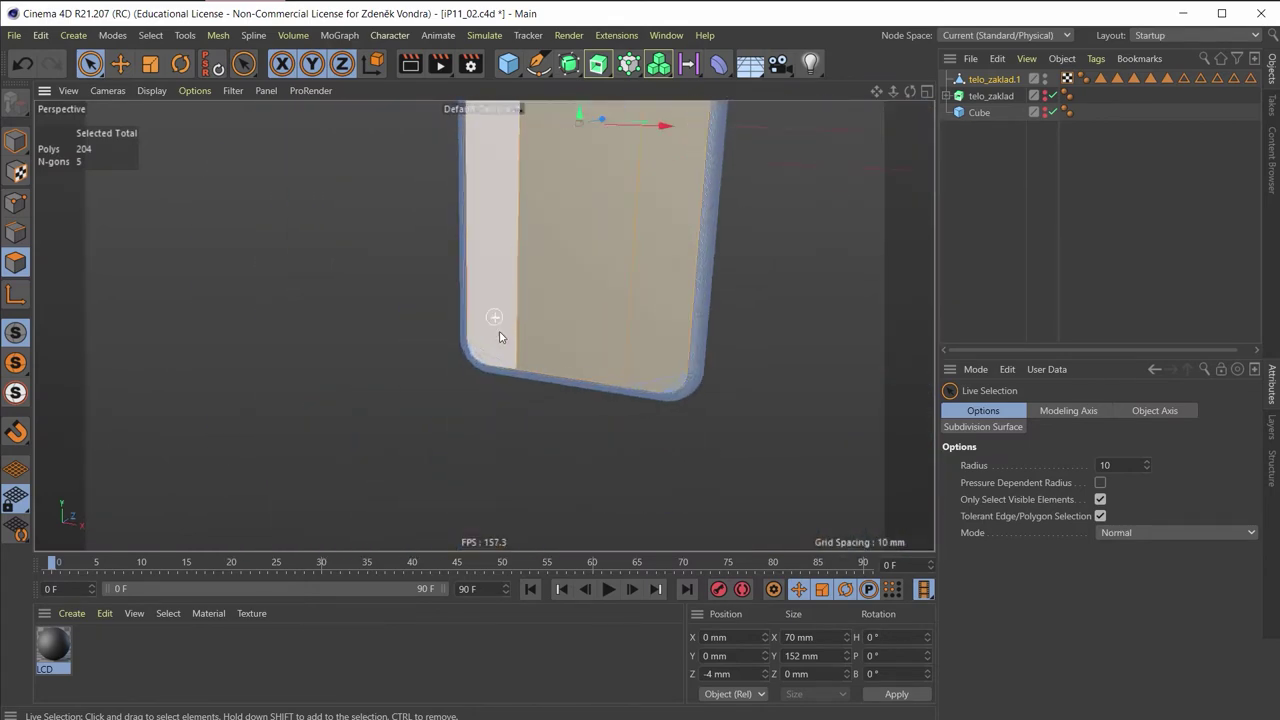
mouse_move(500, 337)
right_mouse_down("alt")
mouse_move(491, 400)
mouse_move(561, 297)
mouse_move(466, 386)
mouse_move(571, 354)
right_mouse_up("alt")
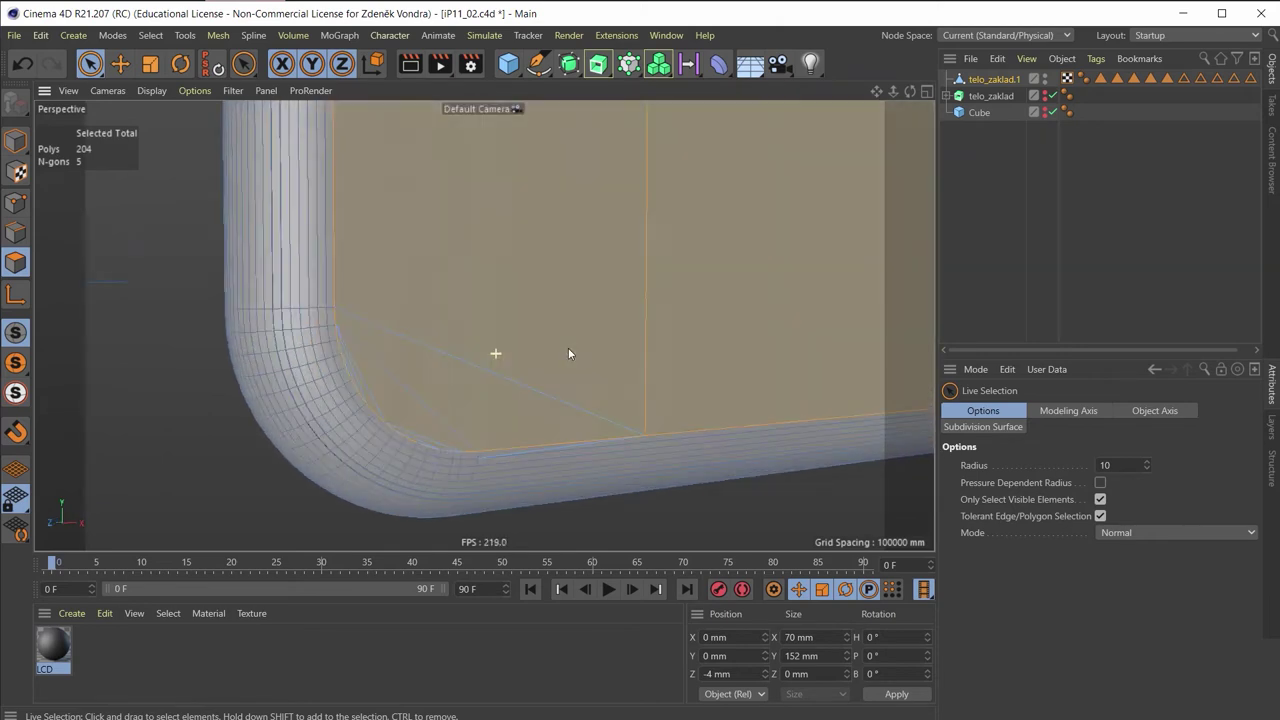
left_click_drag(571, 354, 468, 264, "alt")
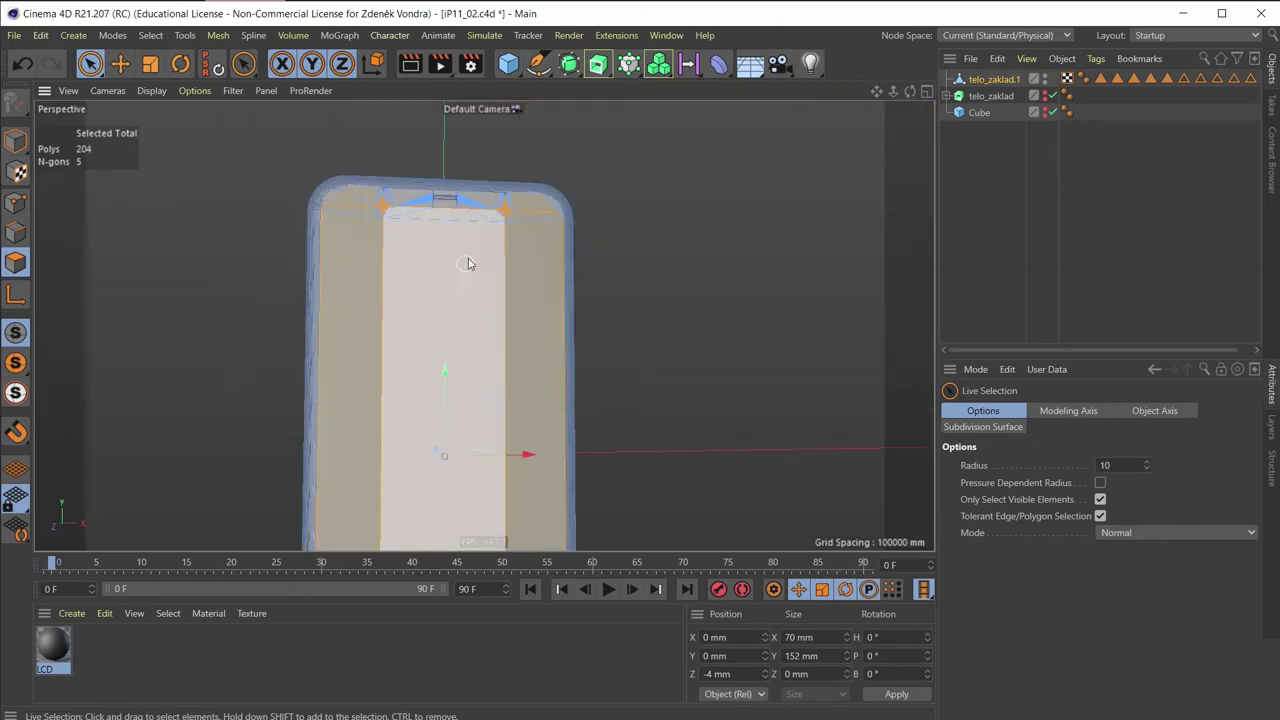
right_click_drag(468, 264, 490, 290, "alt")
mouse_move(490, 290)
left_mouse_down("alt")
mouse_move(511, 315)
mouse_move(474, 269)
left_mouse_up("alt")
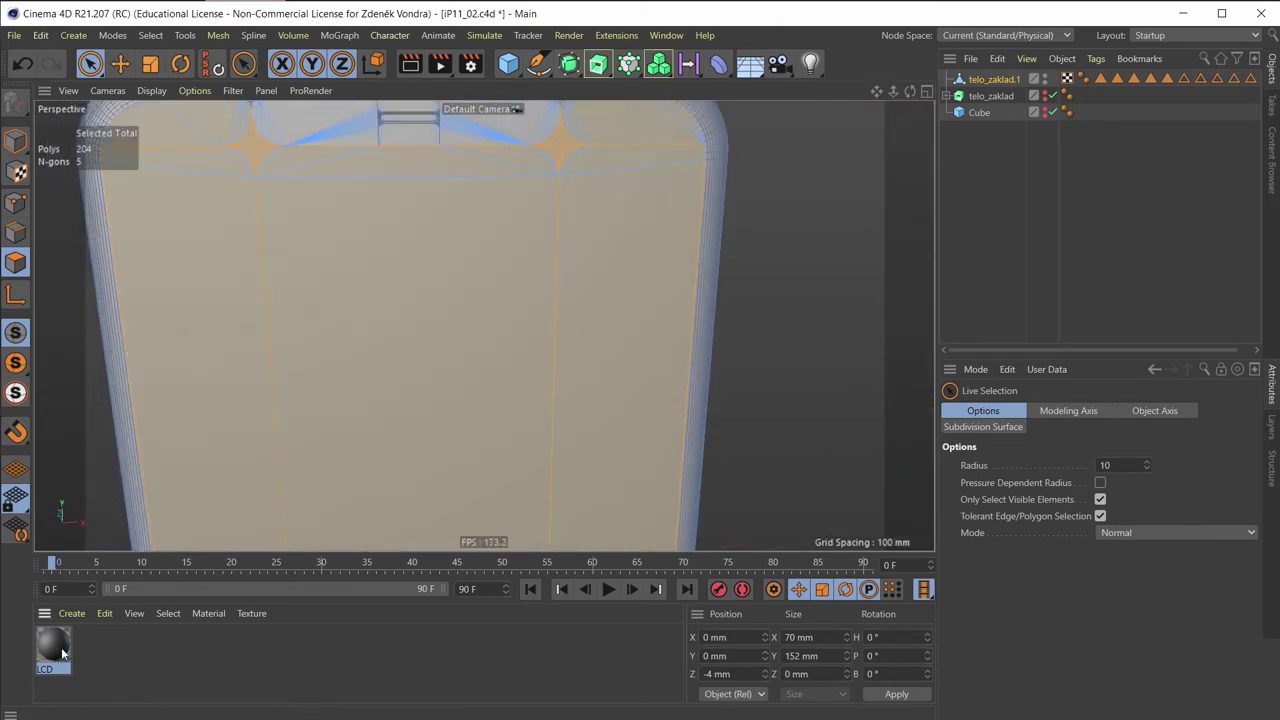
Drag the LCD material onto the selected screen faces
left_click_drag(416, 337, 416, 337)
right_click_drag(416, 337, 417, 329, "alt")
mouse_move(417, 329)
left_mouse_down("alt")
mouse_move(571, 277)
mouse_move(214, 292)
left_mouse_up("alt")
left_click_drag(15, 140, 152, 177)
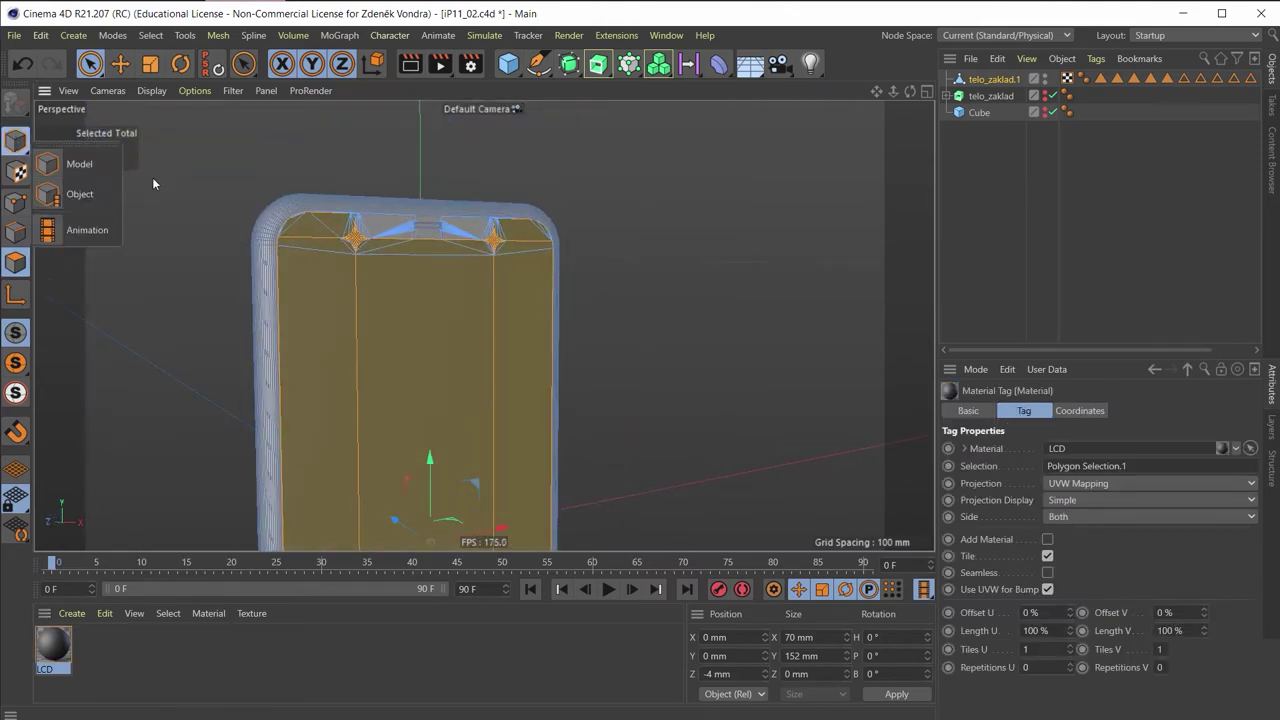
Switch to Model mode and set the viewport to Gouraud Shading, viewing the top corner
left_click(70, 164)
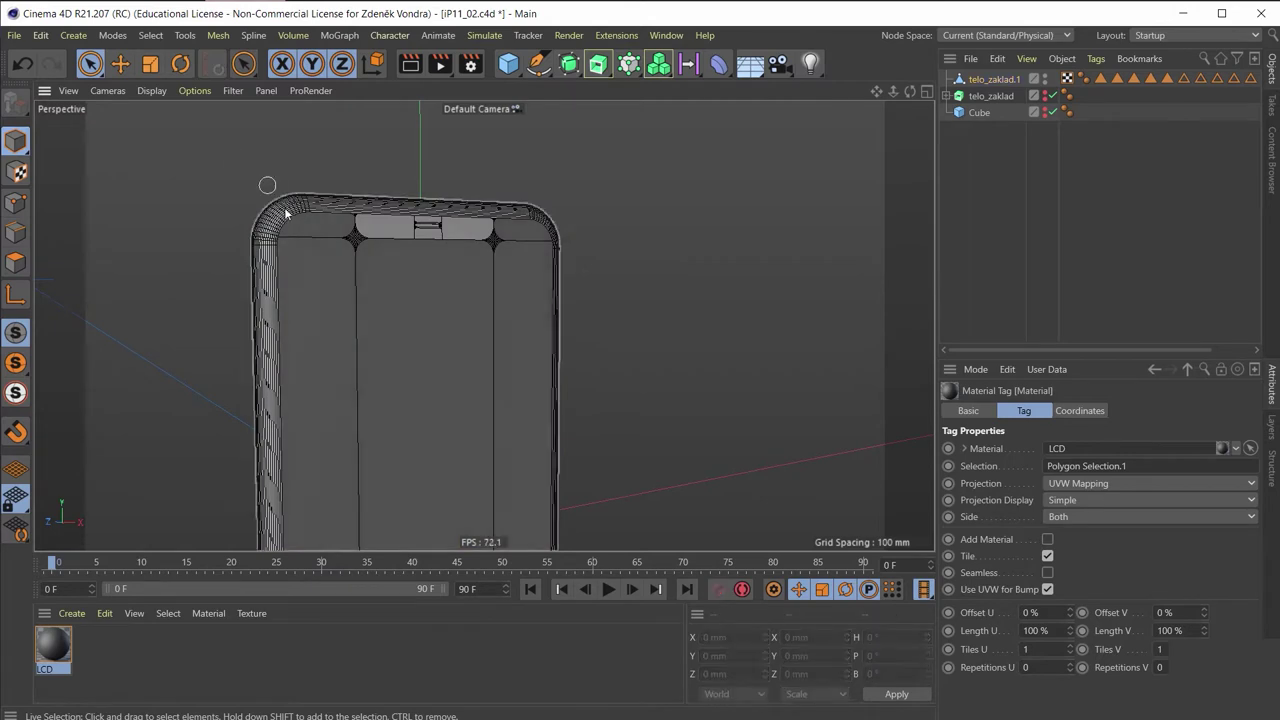
left_click(118, 91)
mouse_move(152, 91)
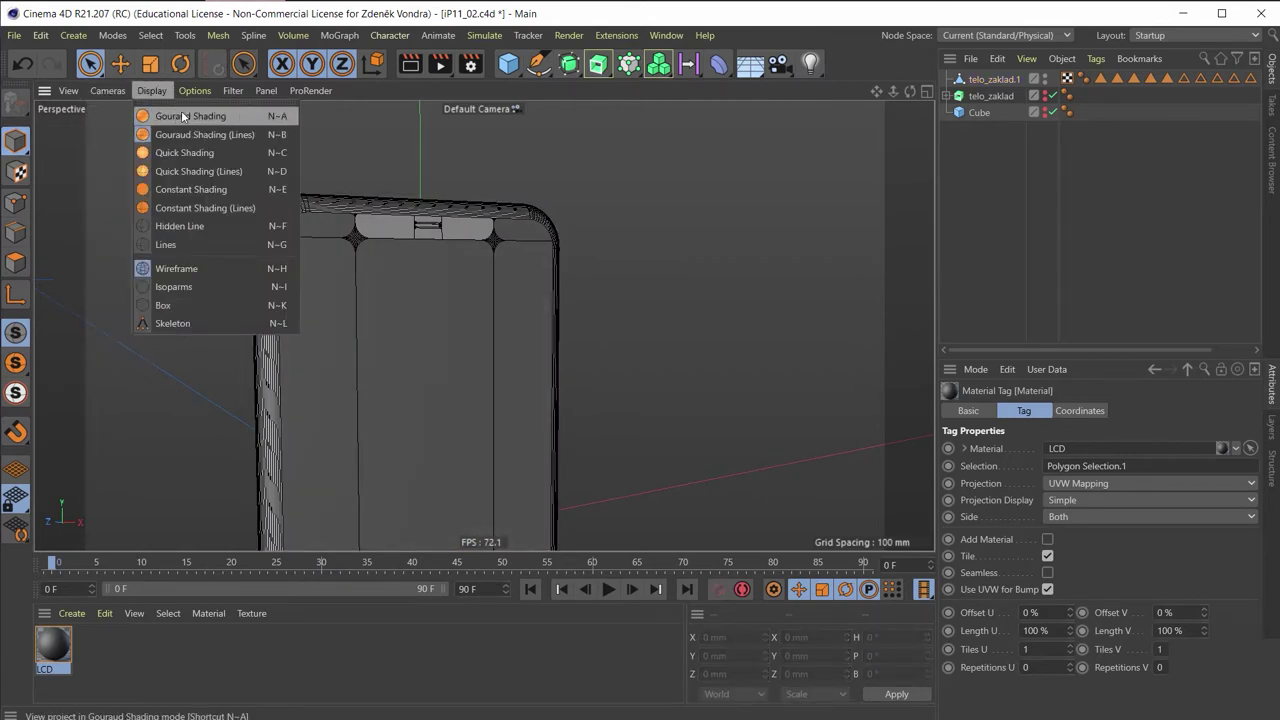
left_click(183, 116)
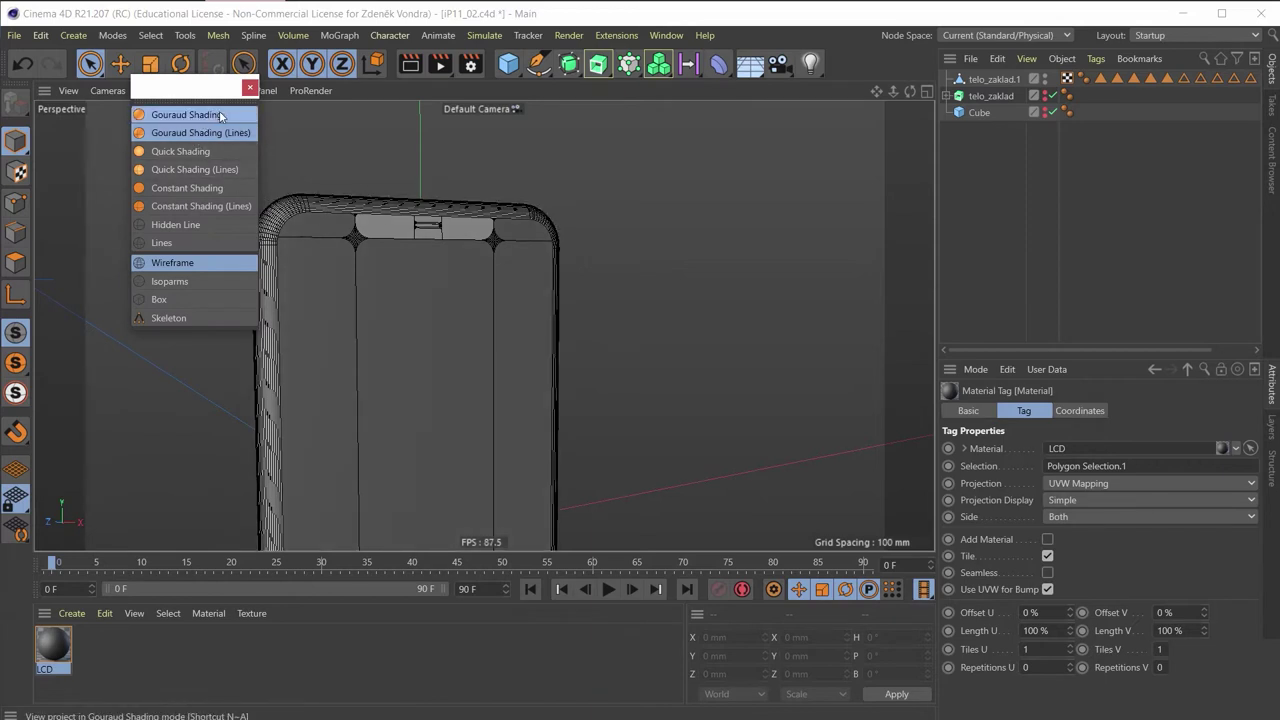
left_click(219, 114)
left_click(250, 87)
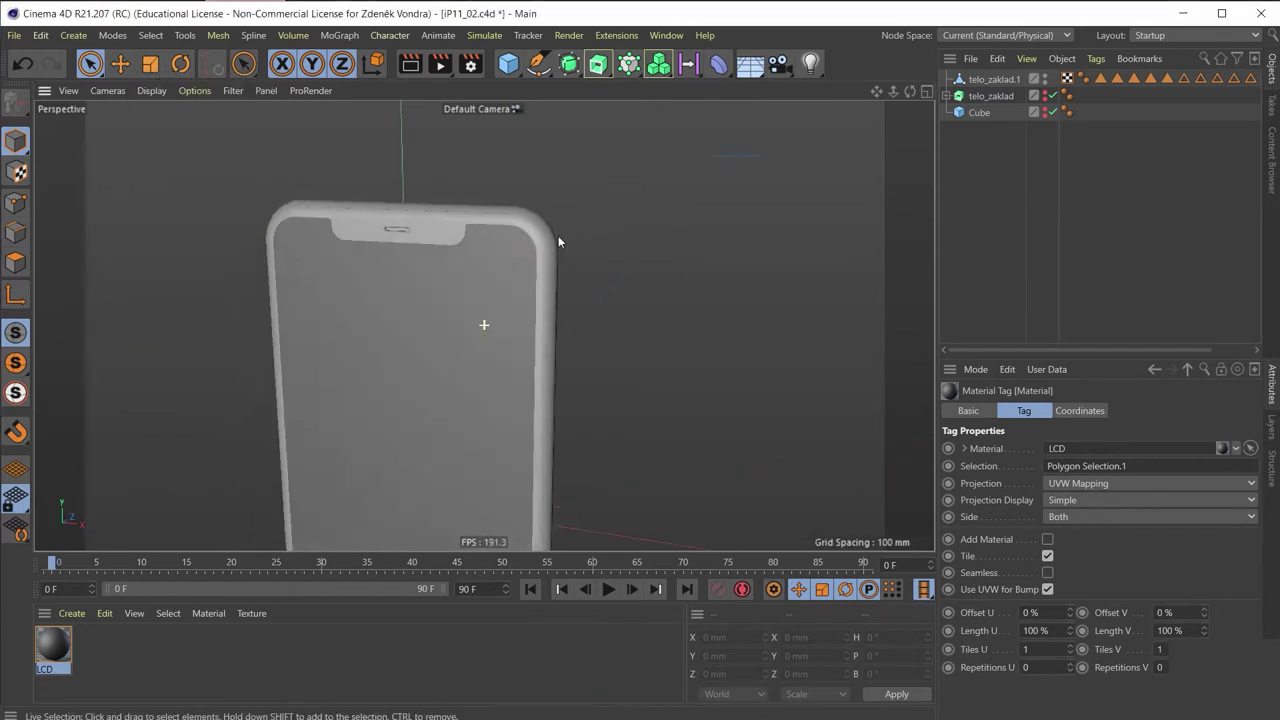
scroll(474, 224, "up", 3)
mouse_move(474, 224)
left_mouse_down("alt")
mouse_move(451, 257)
mouse_move(504, 275)
mouse_move(479, 274)
mouse_move(852, 180)
mouse_move(708, 228)
left_mouse_up("alt")
scroll(479, 274, "down", 2)
mouse_move(521, 204)
left_mouse_down("alt")
mouse_move(380, 173)
mouse_move(389, 215)
left_mouse_up("alt")
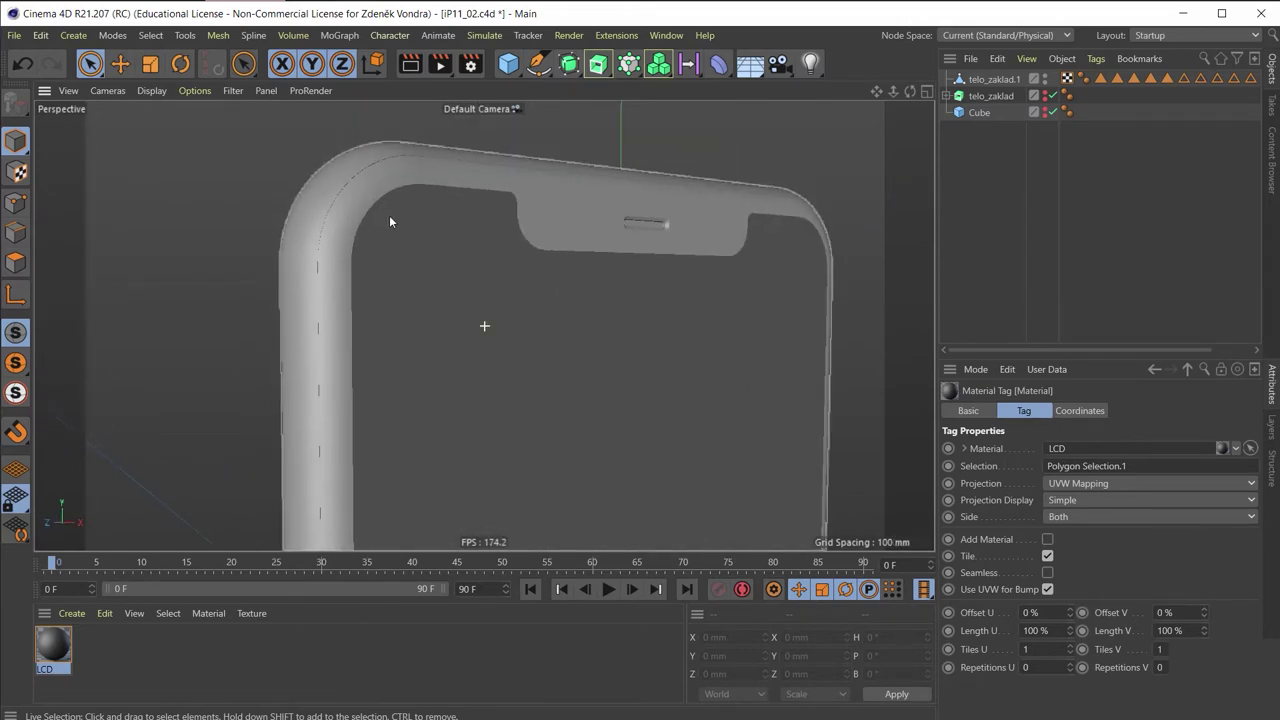
Create a new material named SKLO with a near-black 6% value colour
double_click(99, 660)
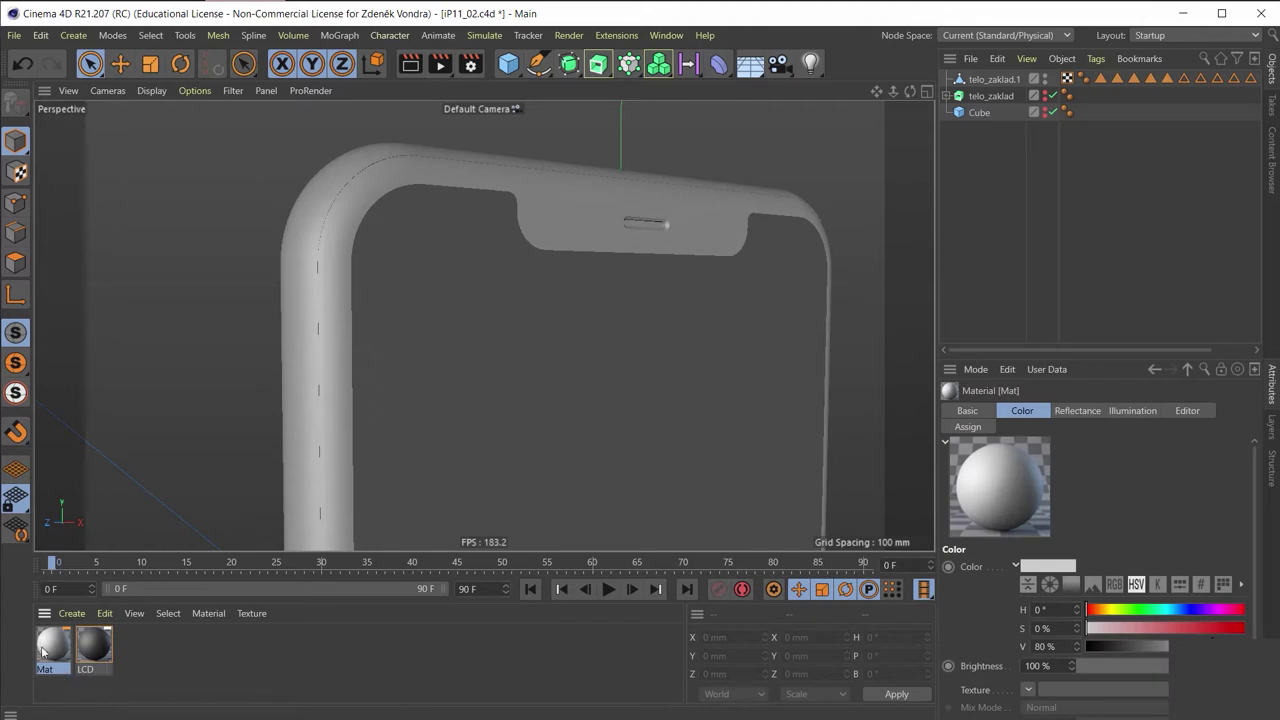
double_click(53, 648)
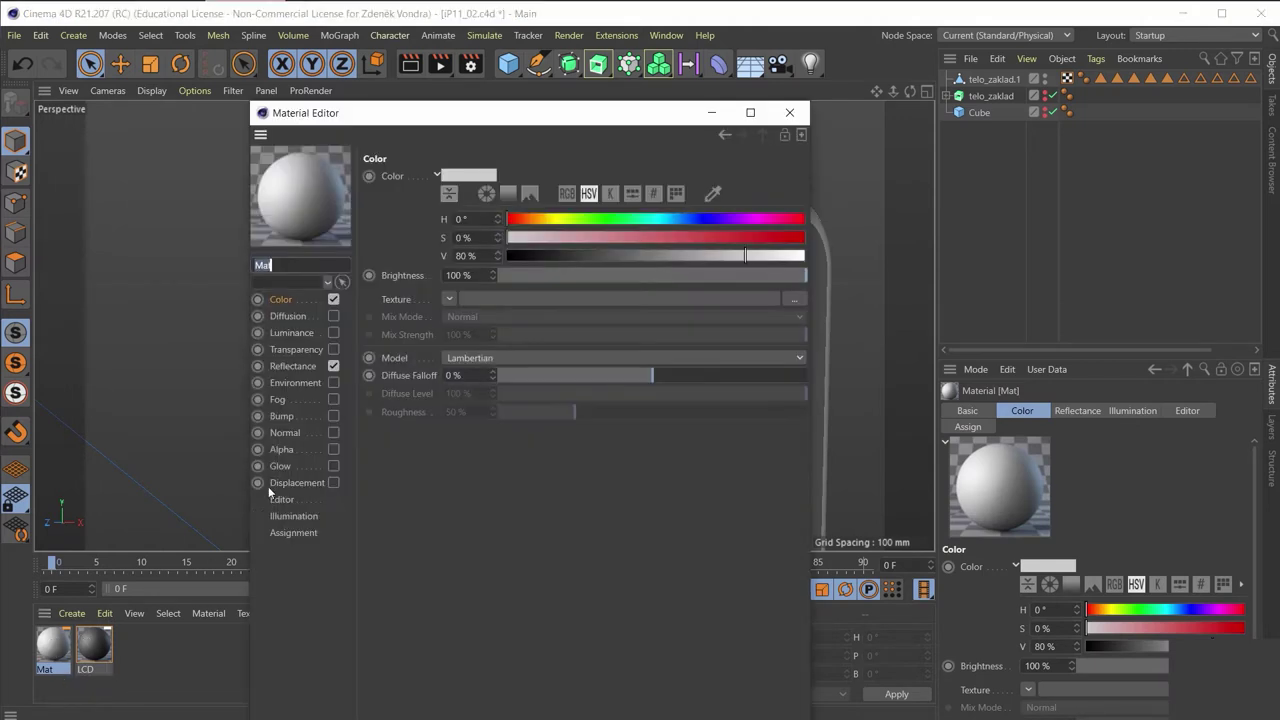
type("SKL")
type("O")
key("Return")
mouse_move(553, 256)
left_mouse_down()
mouse_move(571, 254)
mouse_move(526, 257)
left_mouse_up()
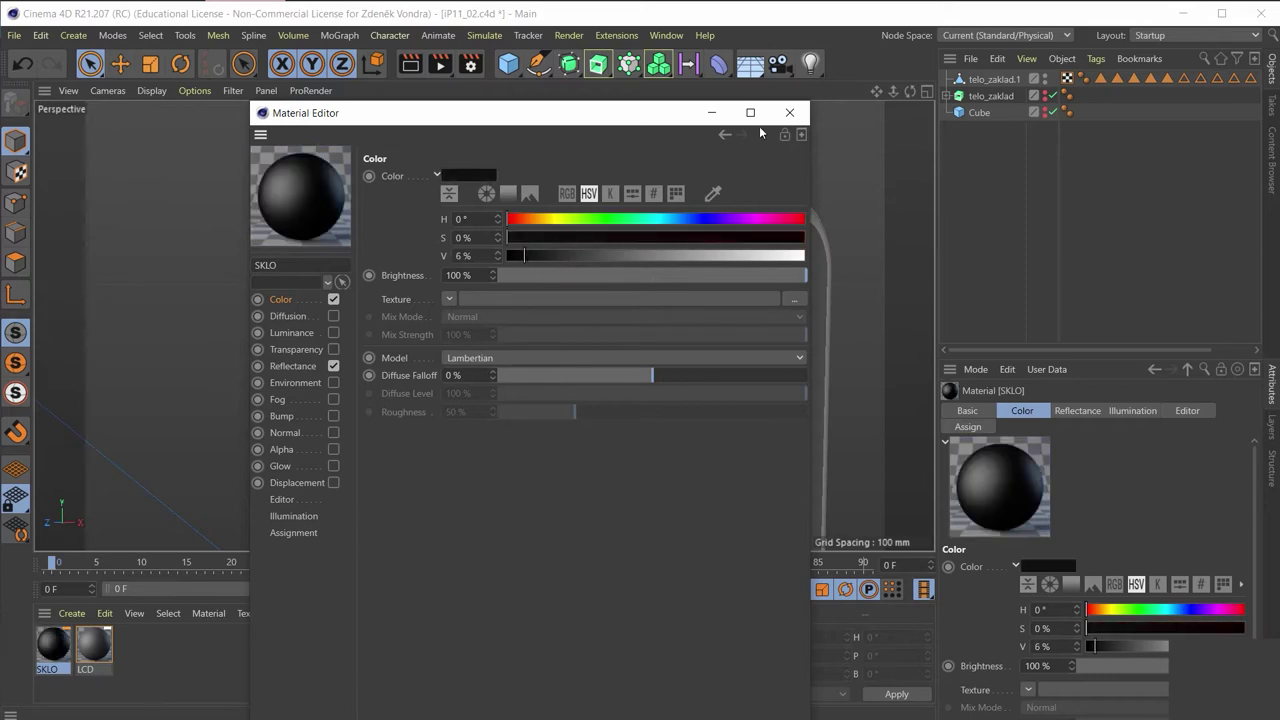
left_click(790, 112)
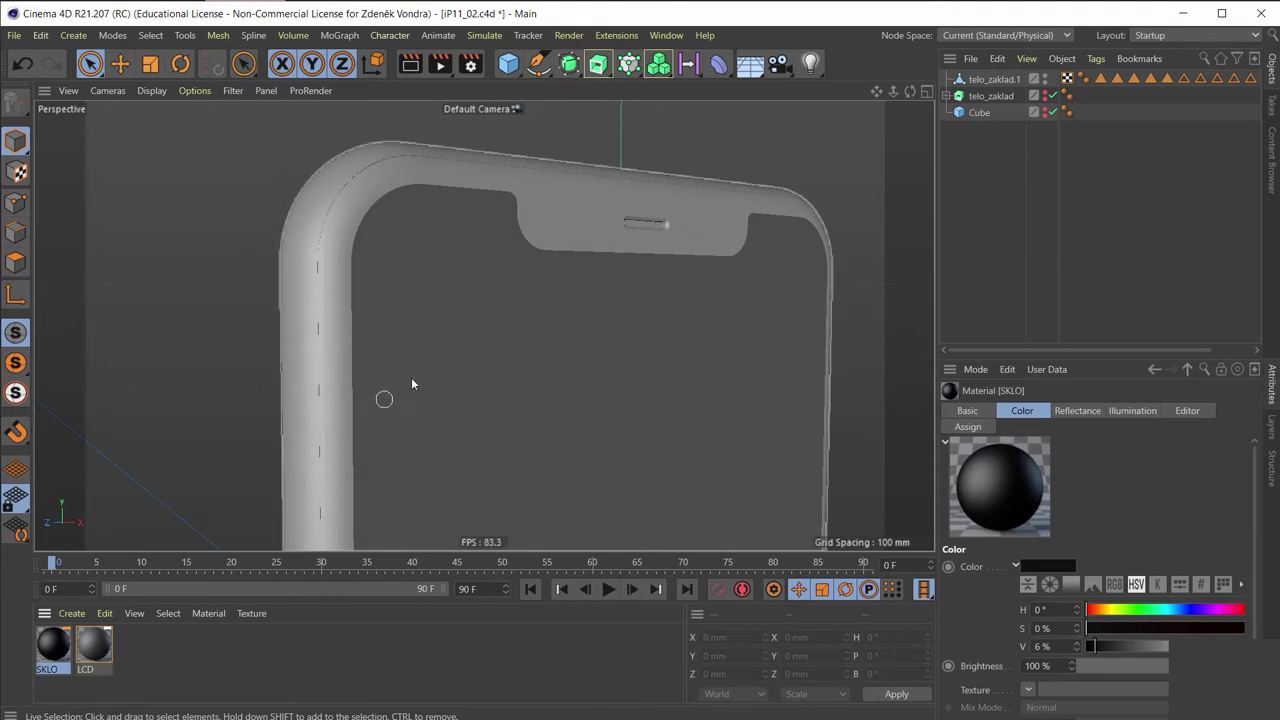
Select the telo_zaklad.1 body and switch to Polygon mode facing the notch
scroll(718, 213, "up", 3)
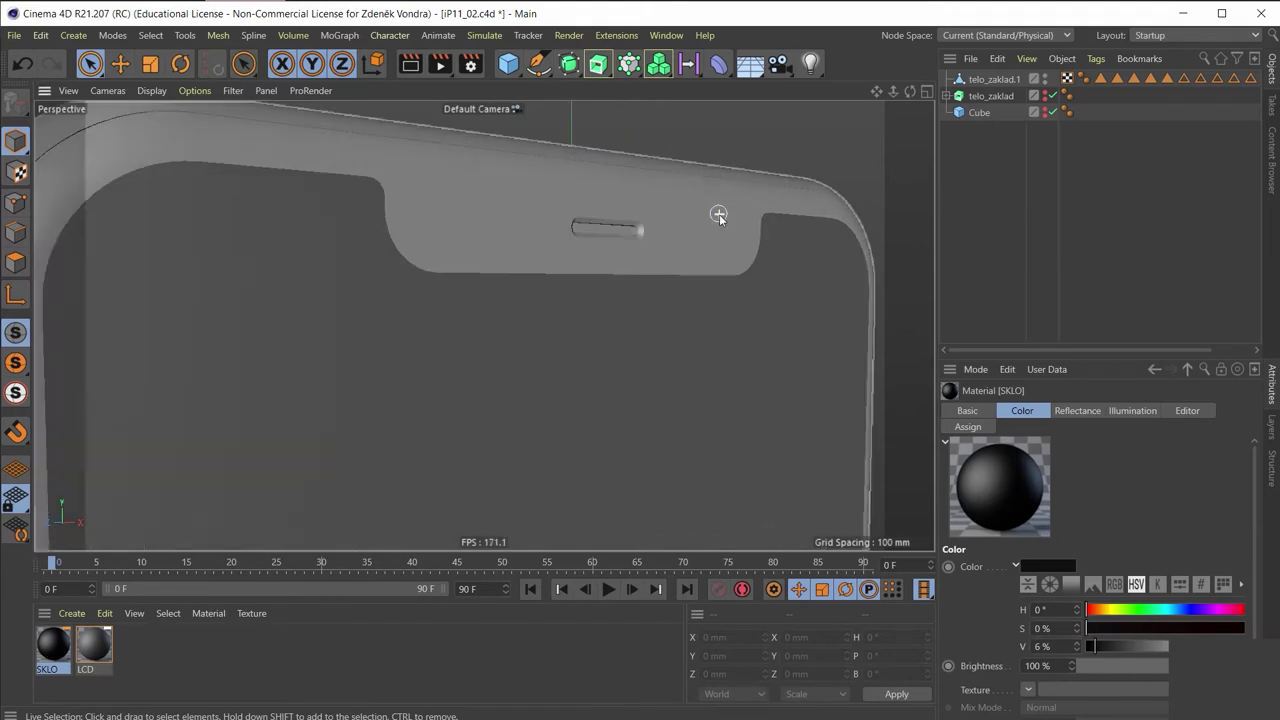
mouse_move(656, 267)
left_mouse_down("alt")
mouse_move(646, 277)
mouse_move(531, 237)
mouse_move(457, 246)
left_mouse_up("alt")
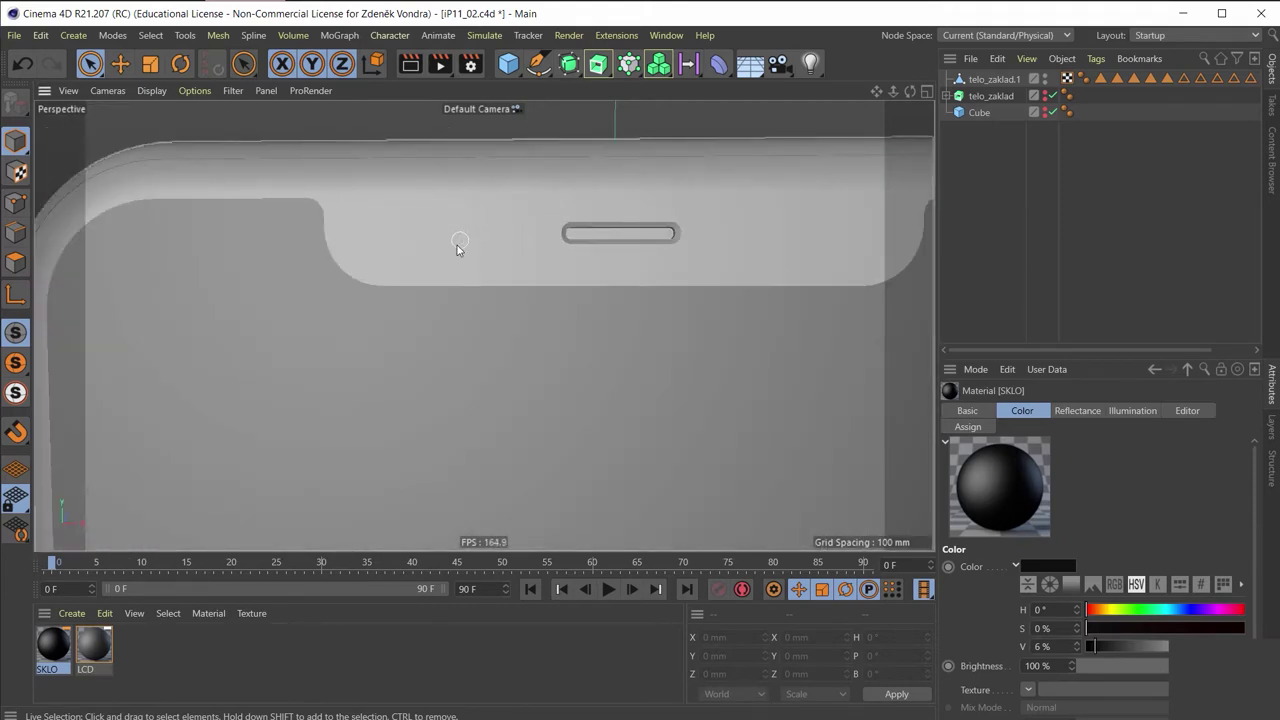
left_click(151, 245)
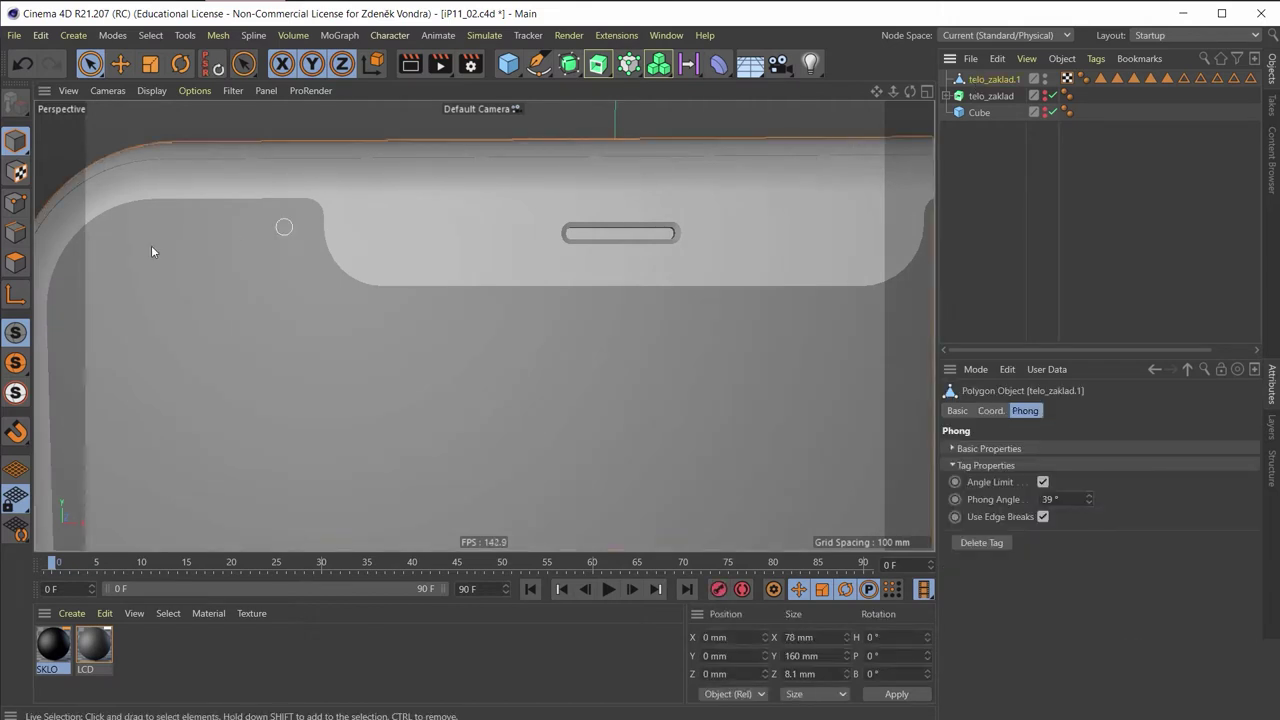
left_click(14, 270)
scroll(670, 291, "up", 3)
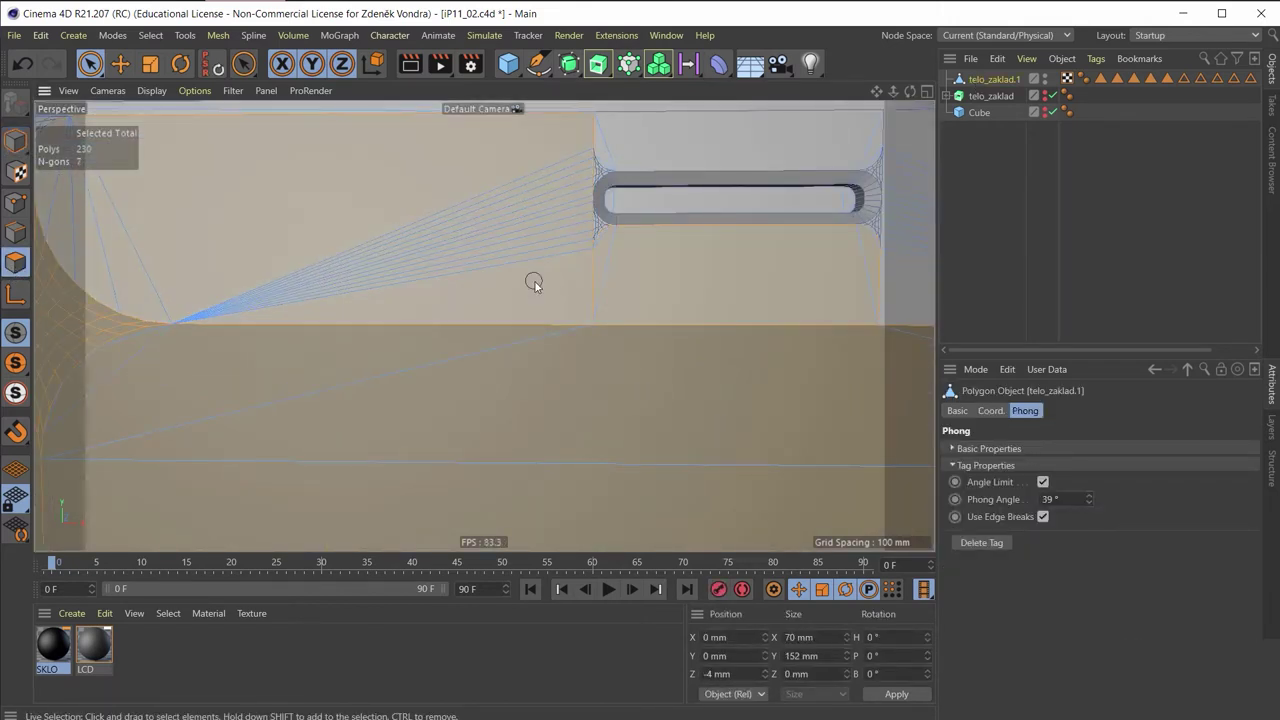
Live-select the faces beside and inside the notch, plus the top strip
left_click(524, 286)
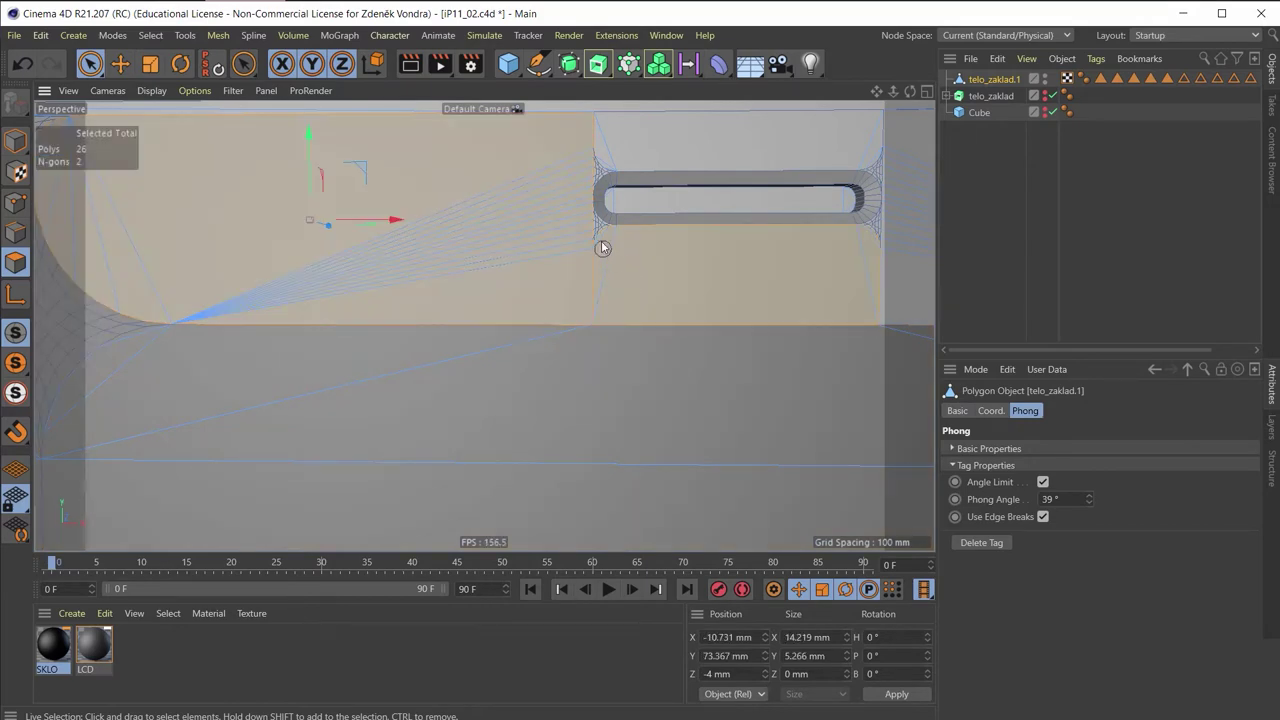
left_click(602, 241, "shift")
left_click_drag(642, 257, 634, 234, "alt")
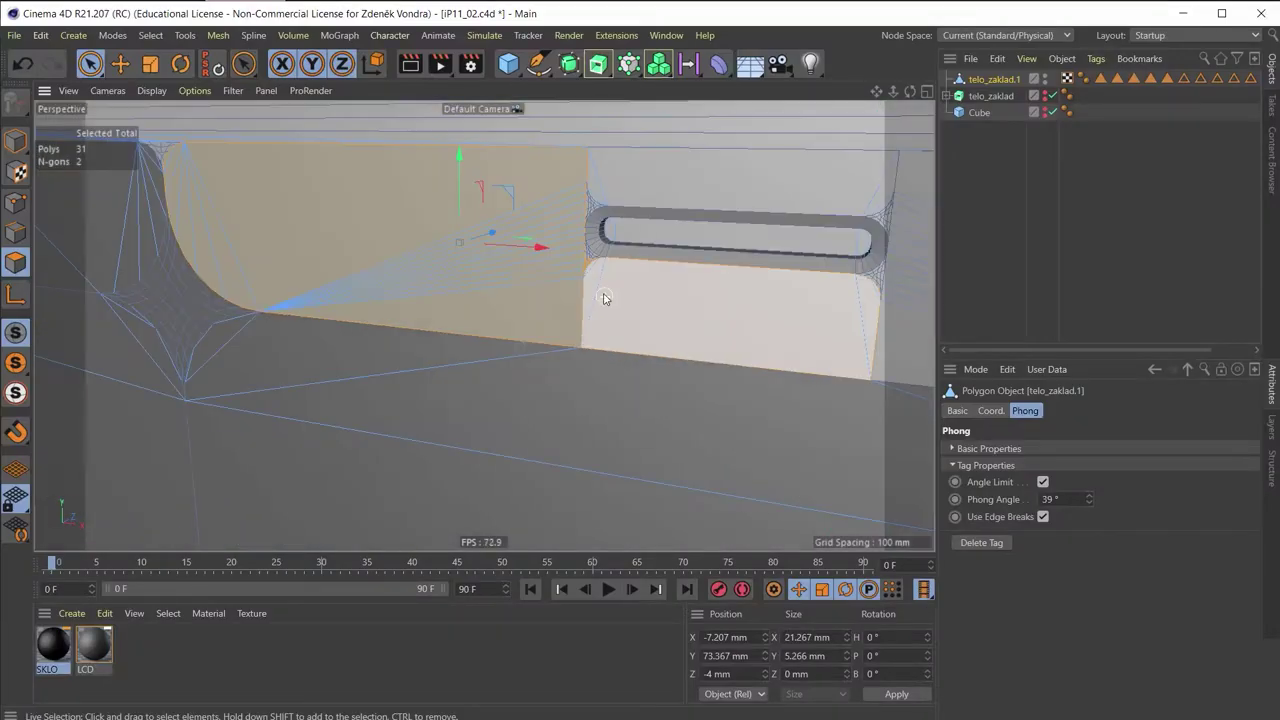
left_click(605, 297, "shift")
left_click_drag(600, 230, 796, 214, "shift")
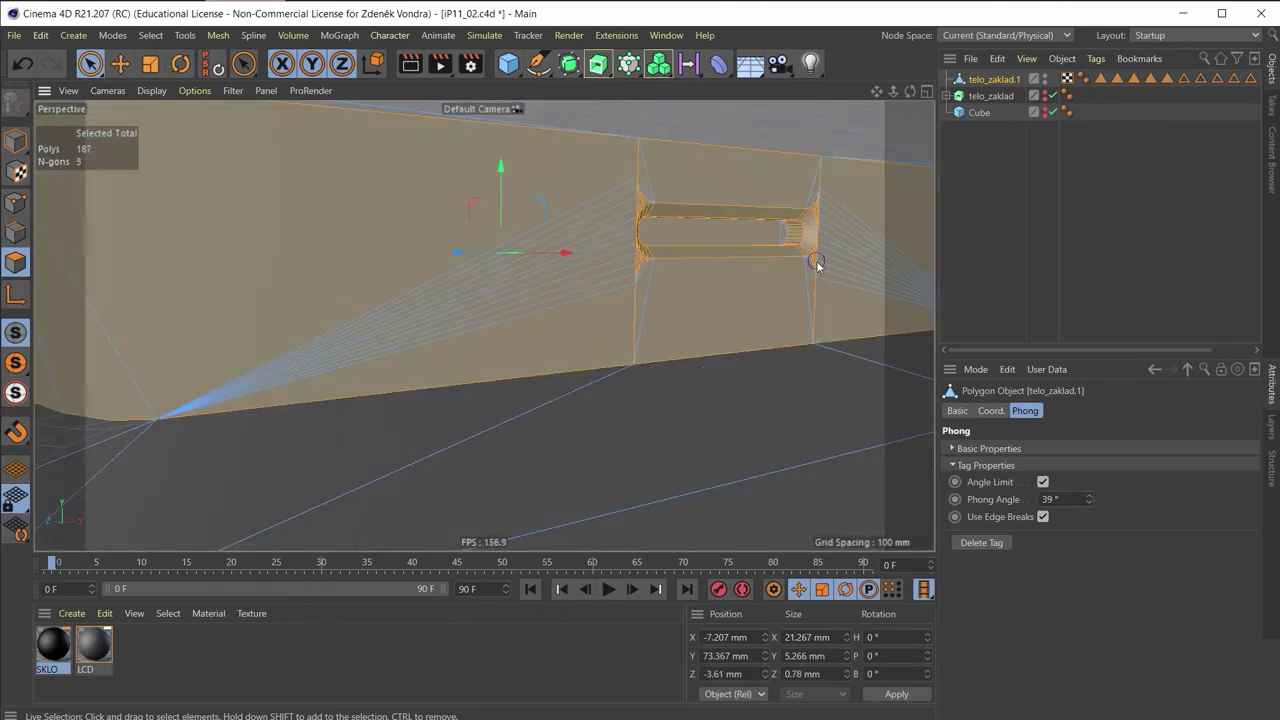
left_click(811, 260, "shift")
mouse_move(811, 260)
left_mouse_down("alt")
mouse_move(468, 261)
mouse_move(574, 274)
left_mouse_up("alt")
left_click(470, 276, "shift")
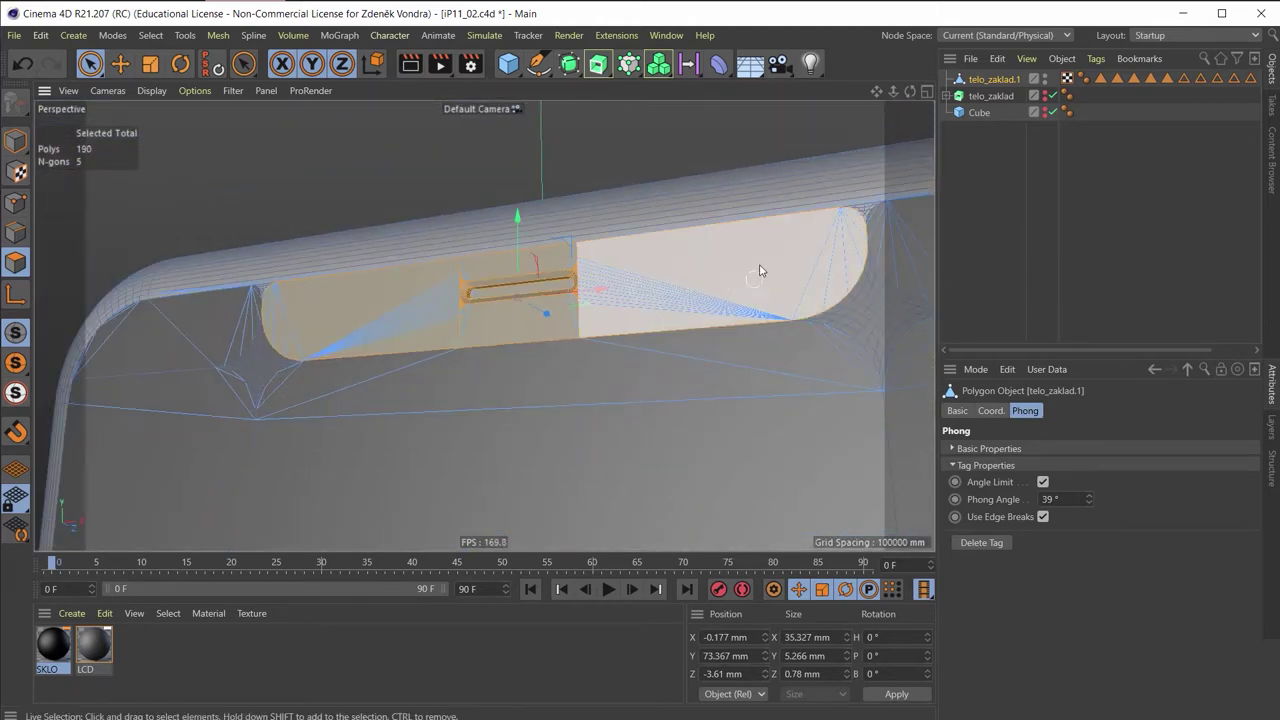
scroll(574, 274, "up", 5)
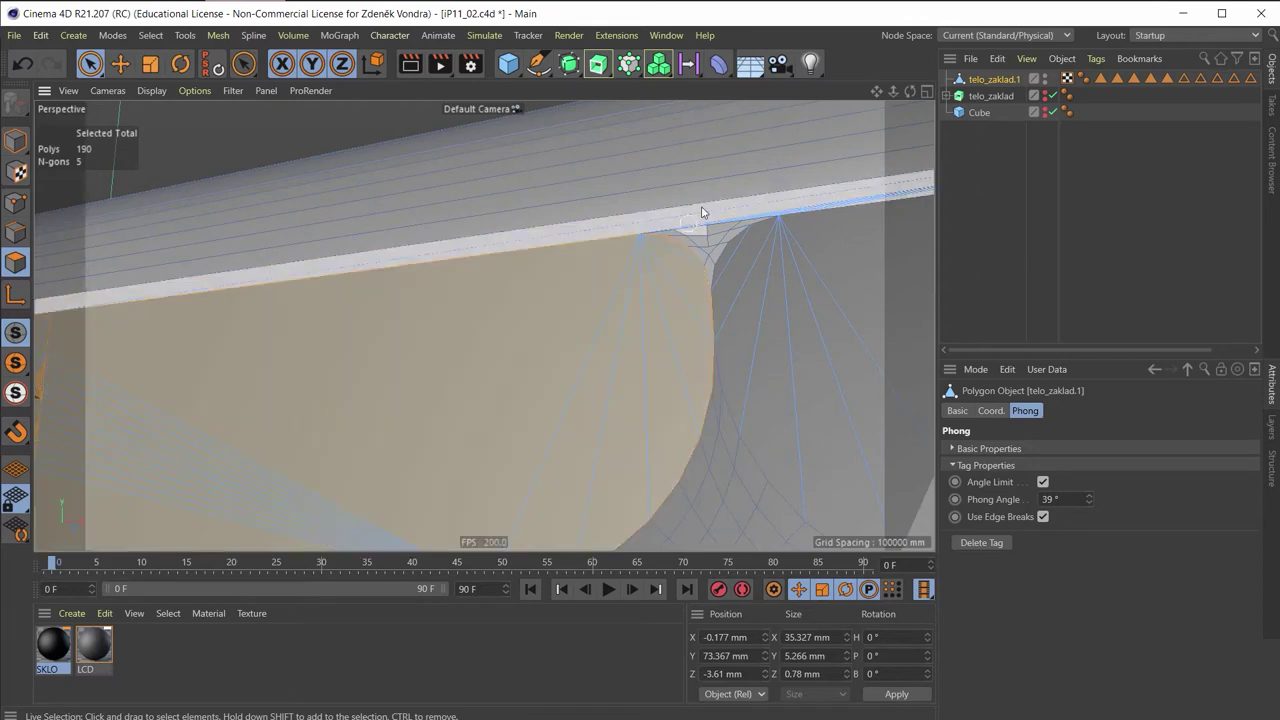
left_click(700, 243, "shift")
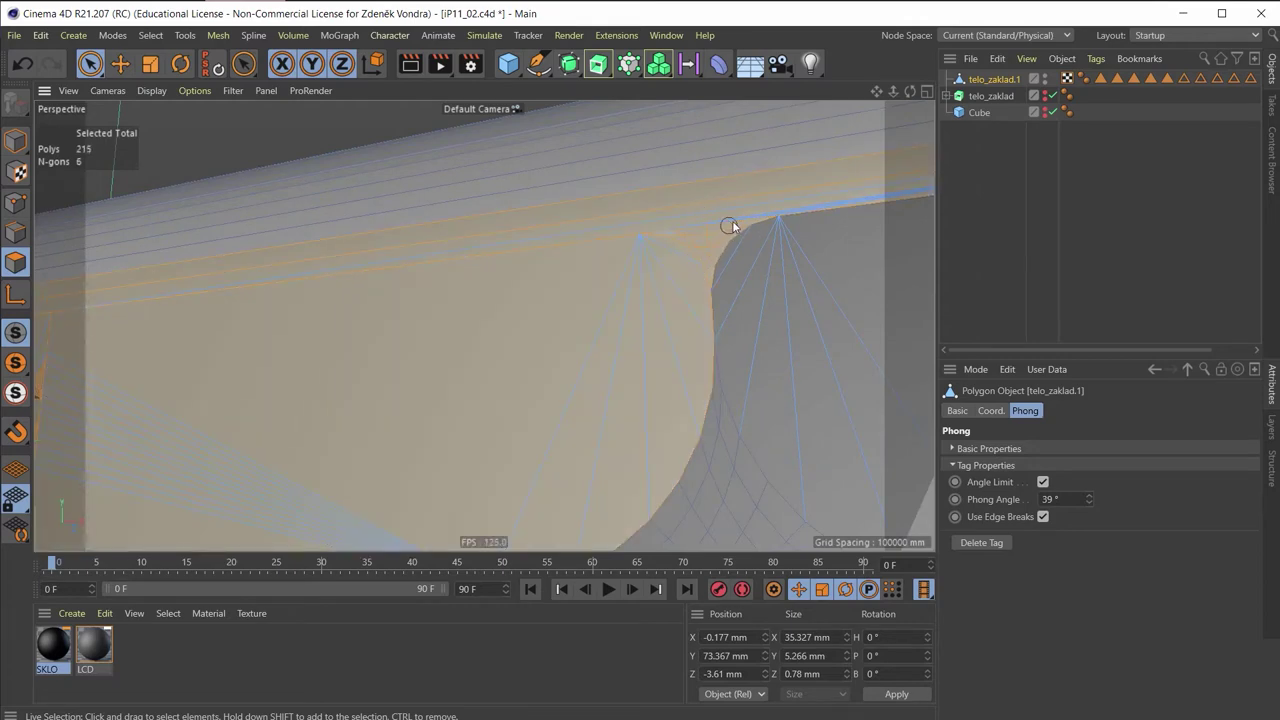
left_click(711, 214, "shift")
scroll(640, 243, "down", 3)
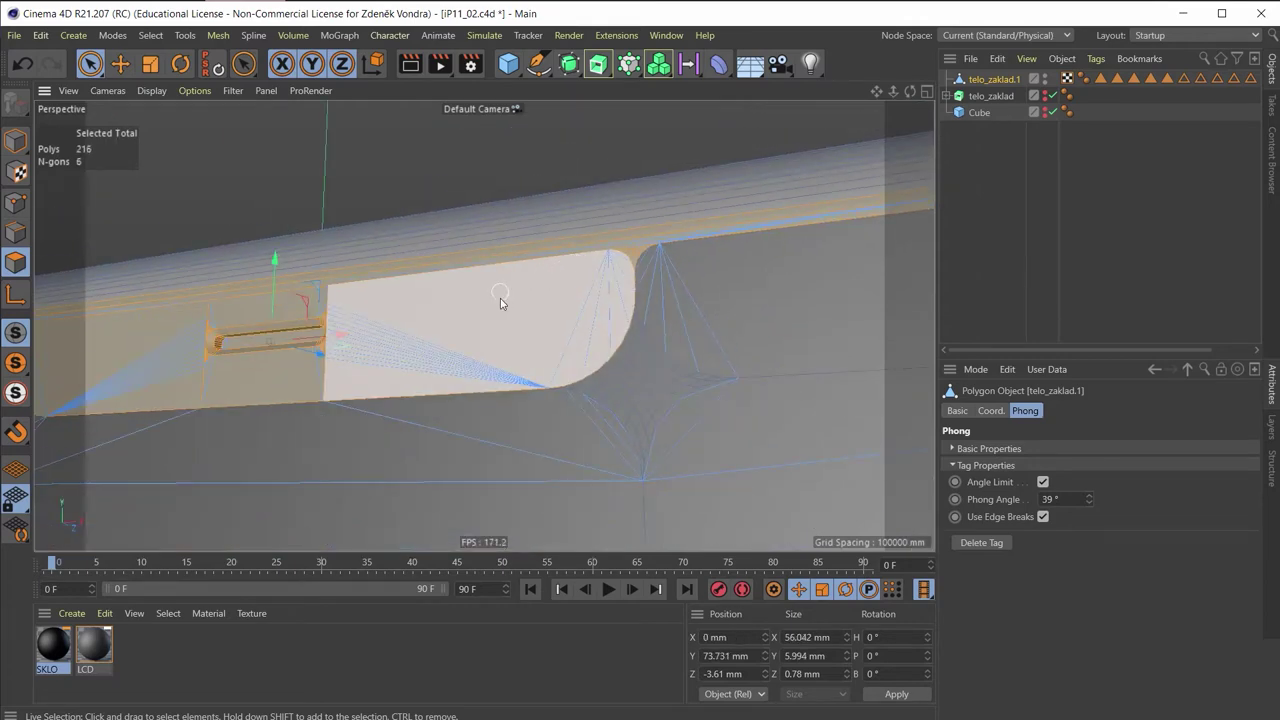
Add the notch's left-side faces, the cut-out corner faces and the upper top-edge strip
left_click_drag(500, 298, 486, 250, "alt")
scroll(486, 250, "down", 3)
scroll(381, 246, "up", 2)
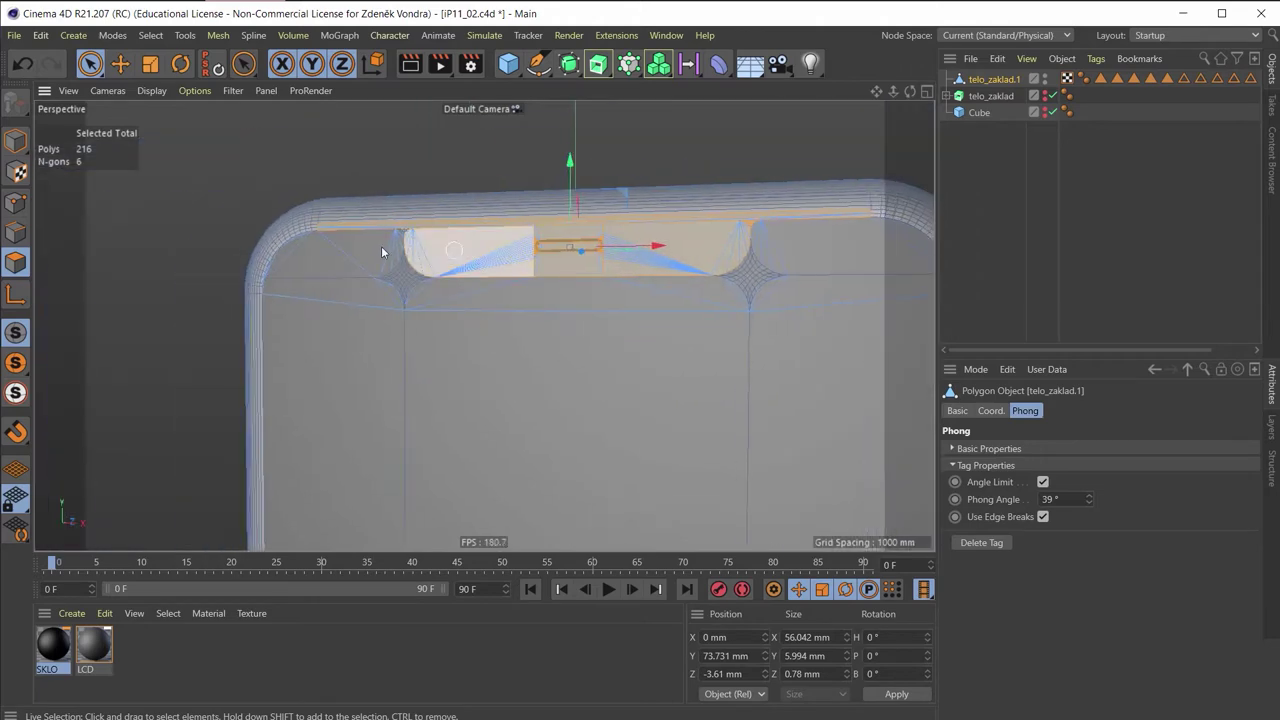
scroll(390, 248, "up", 2)
scroll(398, 251, "up", 3)
scroll(413, 307, "up", 1)
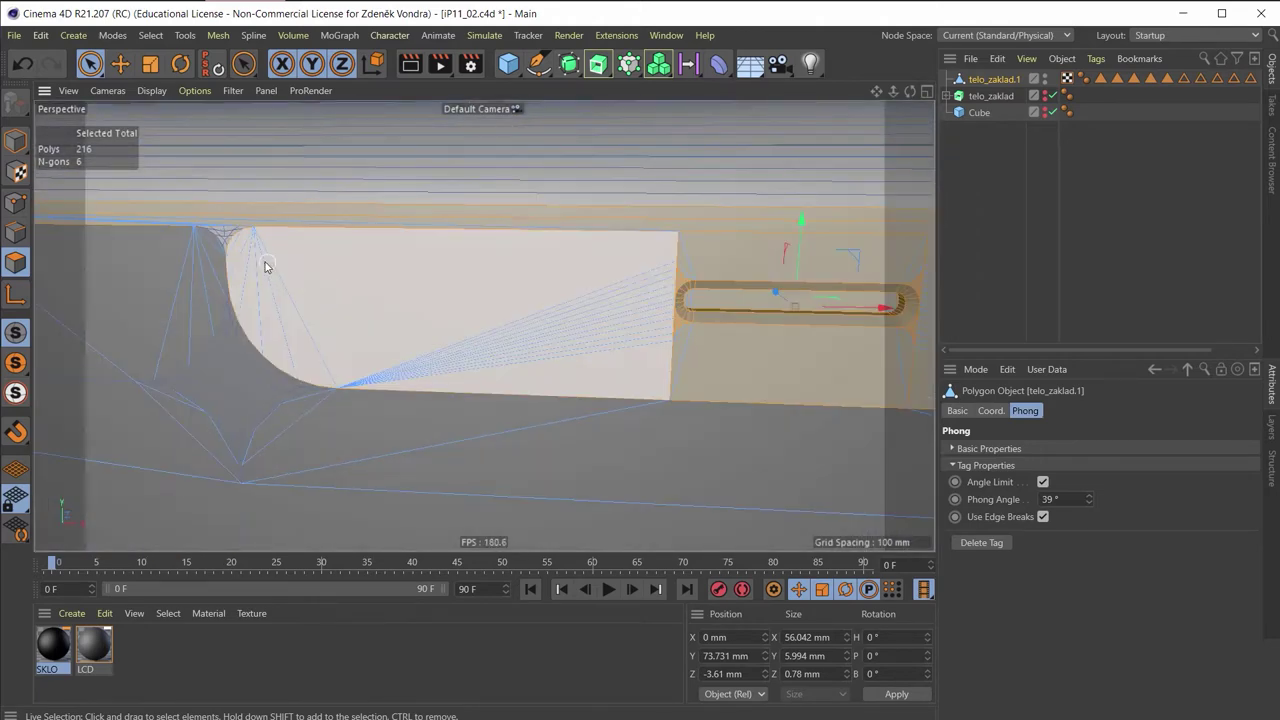
left_click(231, 234, "shift")
scroll(231, 233, "up", 1)
scroll(500, 248, "up", 1)
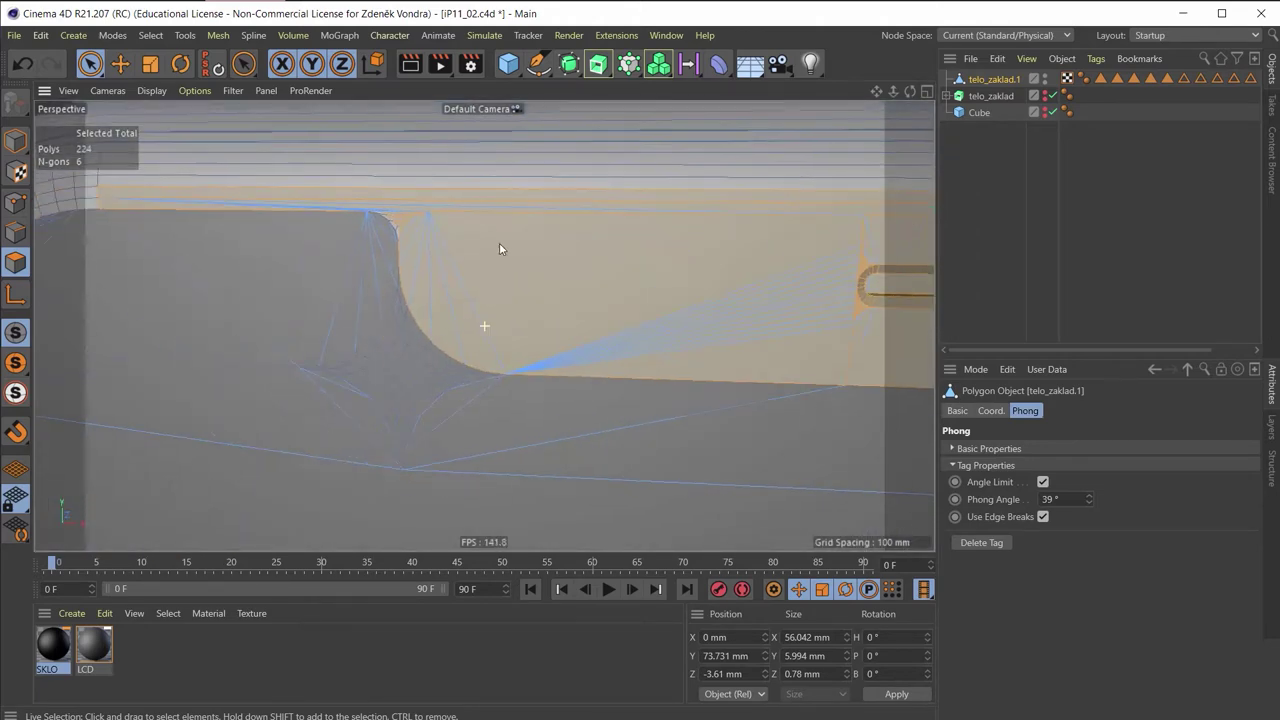
scroll(470, 235, "up", 1)
scroll(435, 223, "up", 1)
scroll(435, 226, "up", 1)
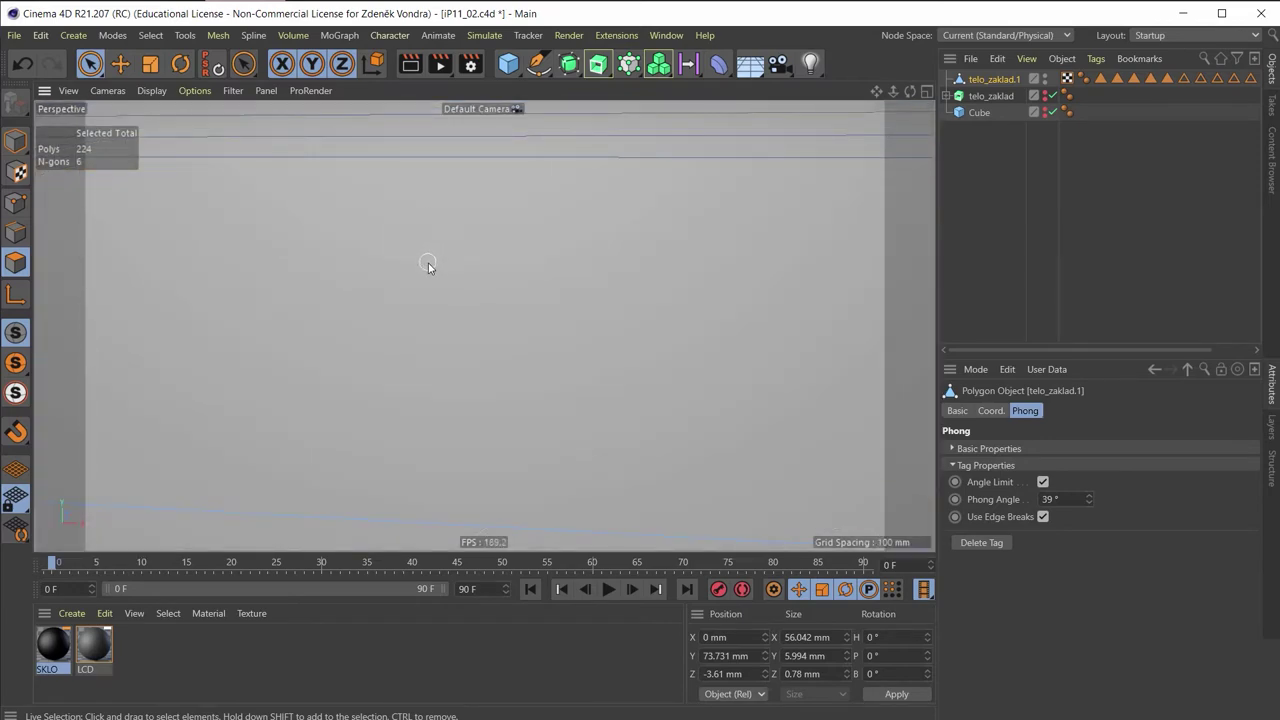
scroll(426, 260, "down", 1)
left_click(426, 257, "shift")
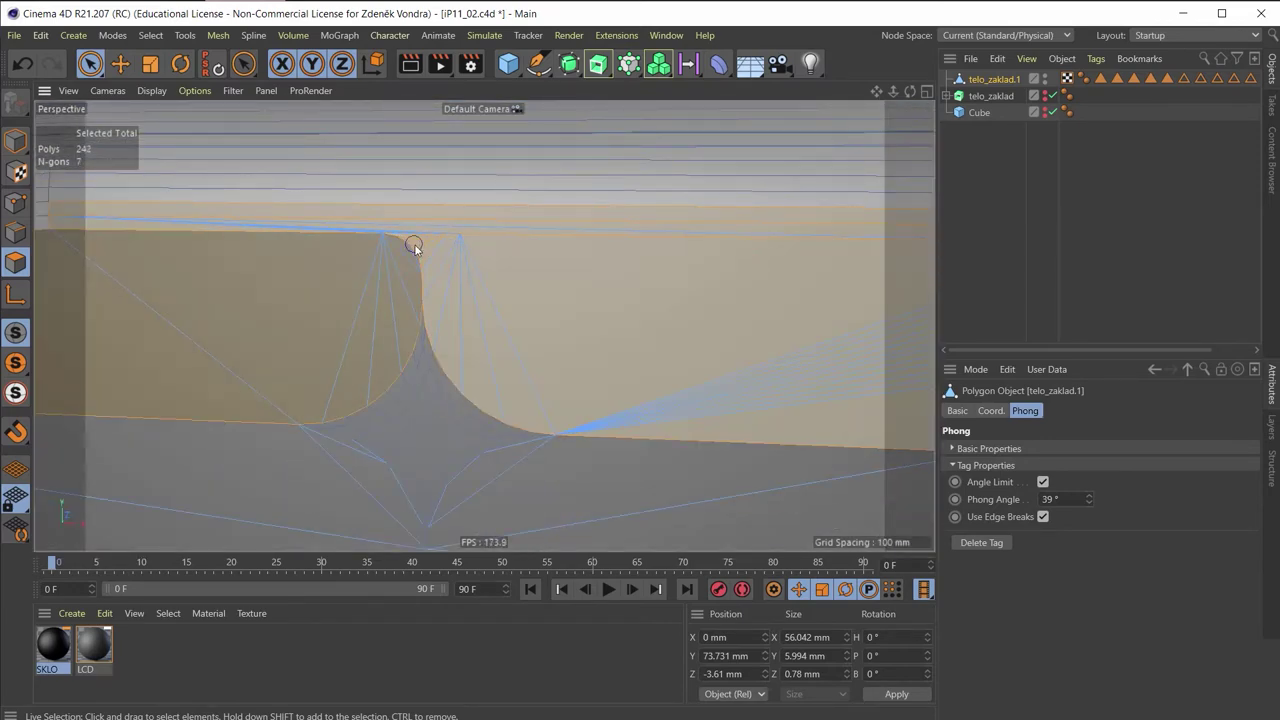
left_click(421, 250, "shift")
scroll(478, 255, "down", 1)
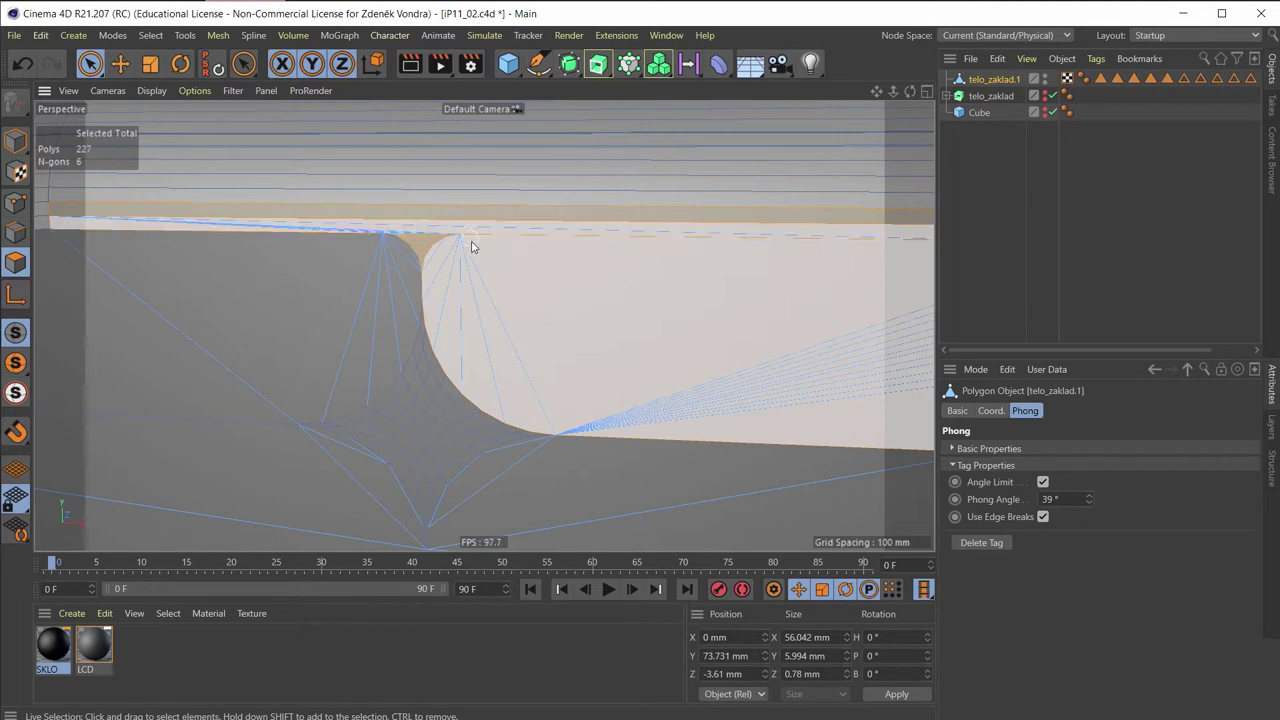
scroll(480, 250, "down", 1)
scroll(485, 200, "down", 1)
left_click(610, 172, "shift")
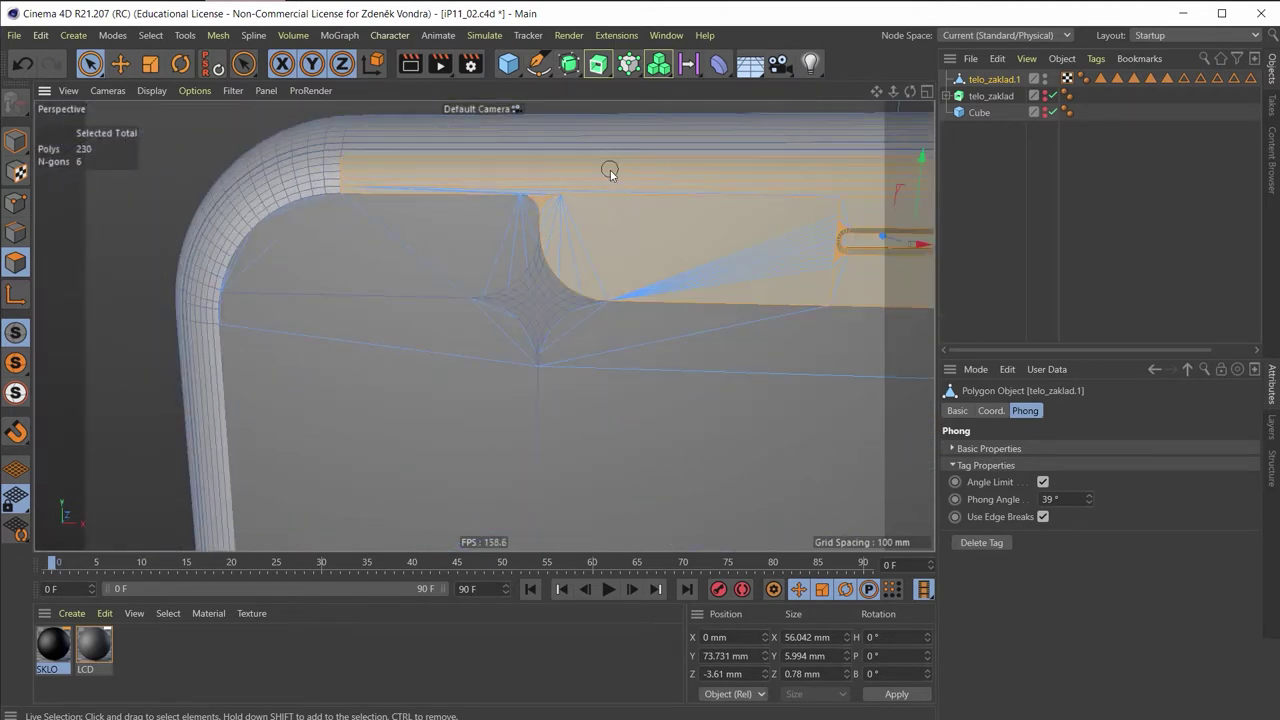
scroll(391, 203, "up", 1)
scroll(283, 174, "up", 1)
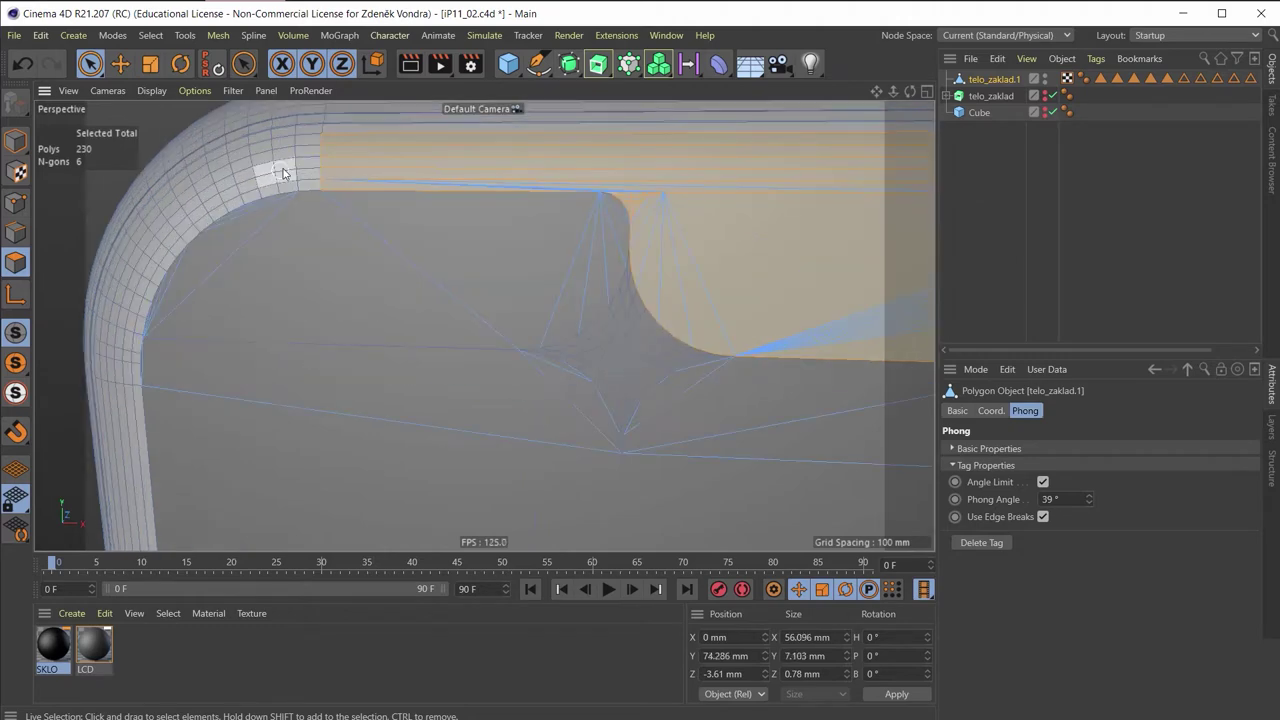
left_click_drag(283, 174, 305, 155, "alt")
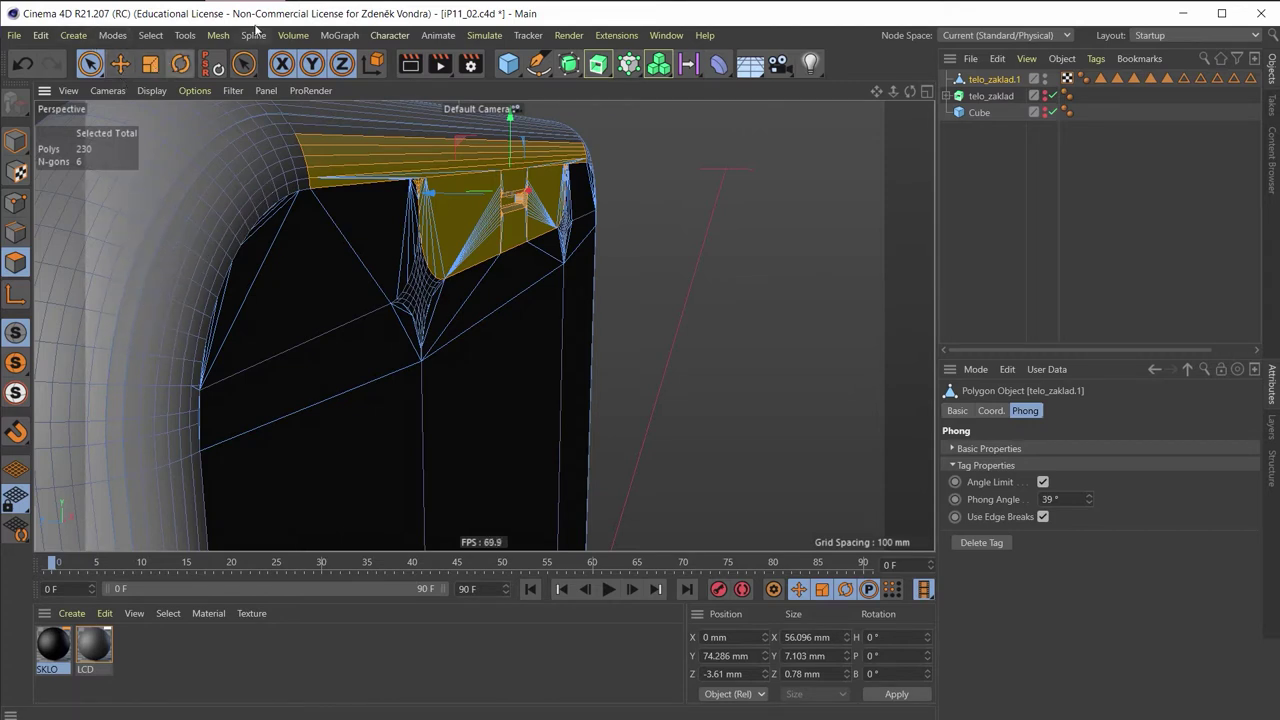
Switch to Ring Selection and add a rim ring, undoing the one that grabbed front faces
left_click(185, 37)
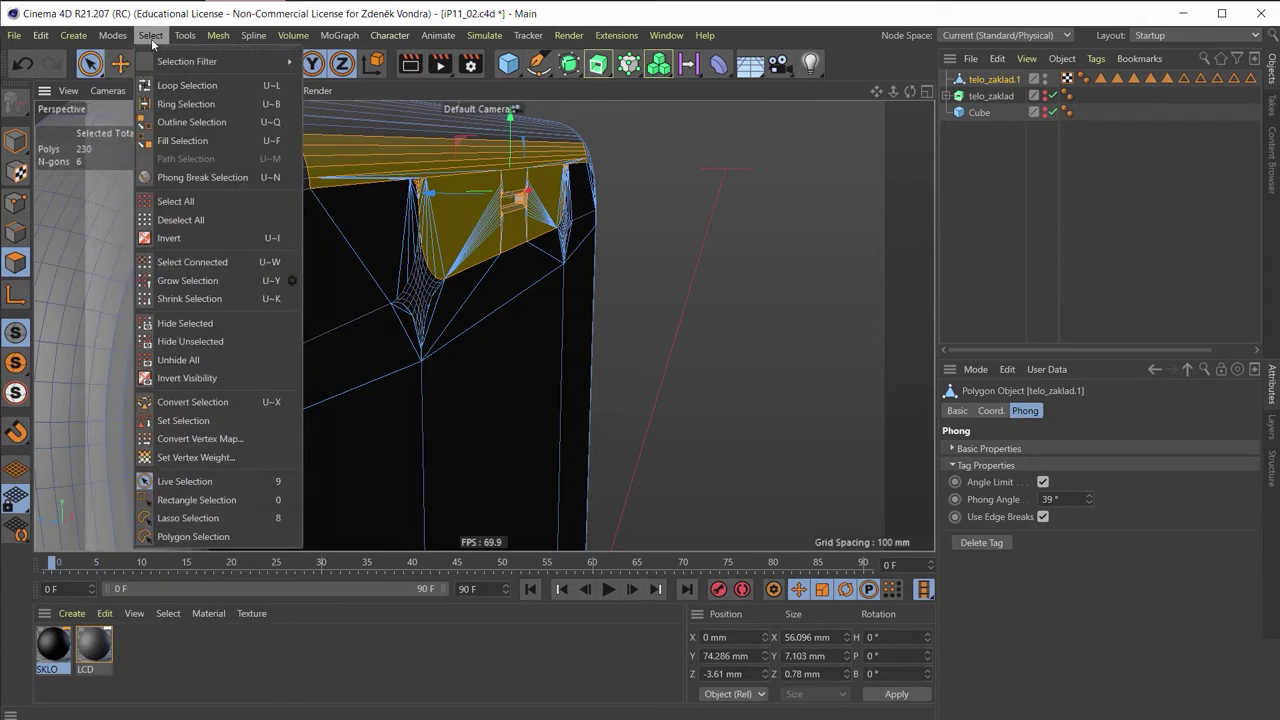
left_click(175, 104)
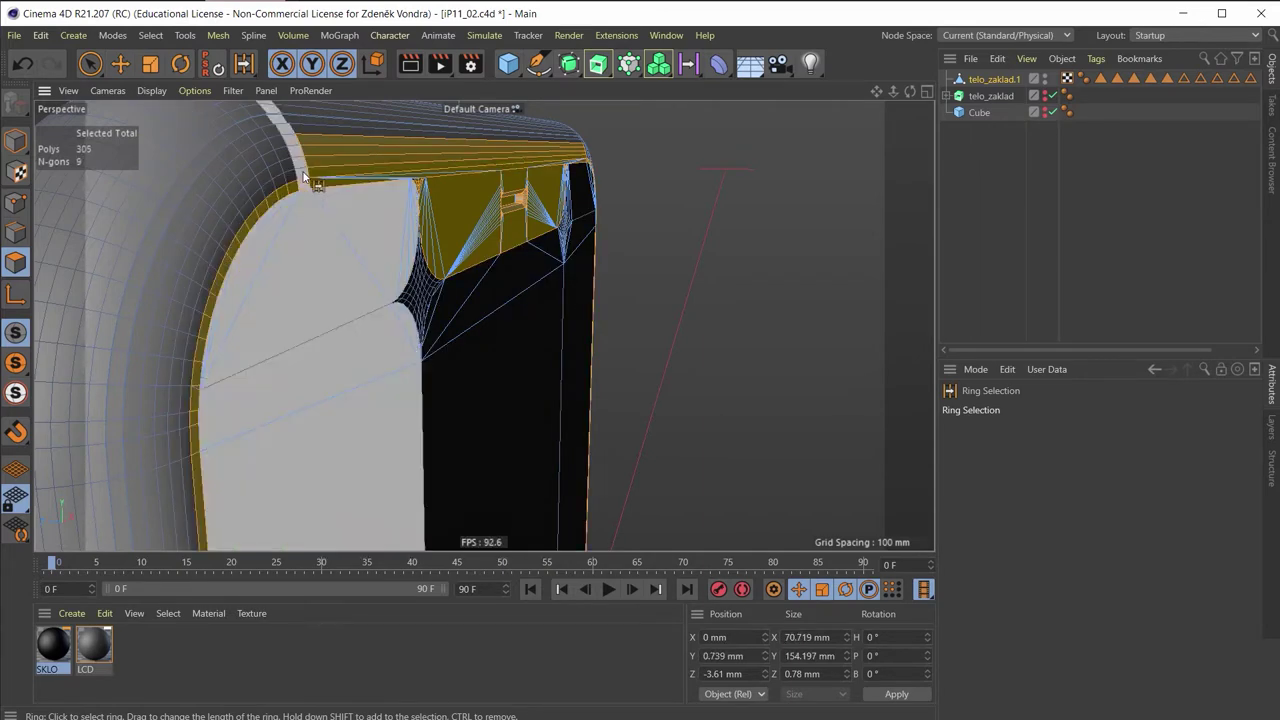
left_click(305, 167, "shift")
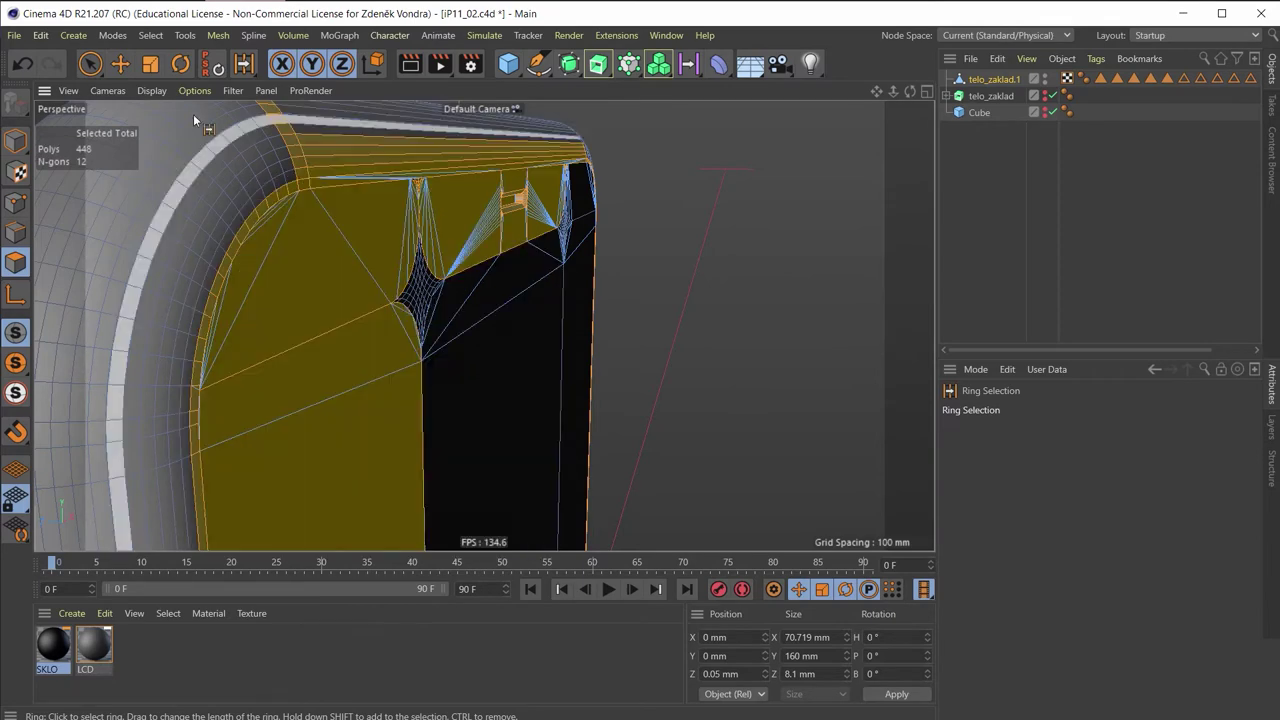
left_click(20, 65)
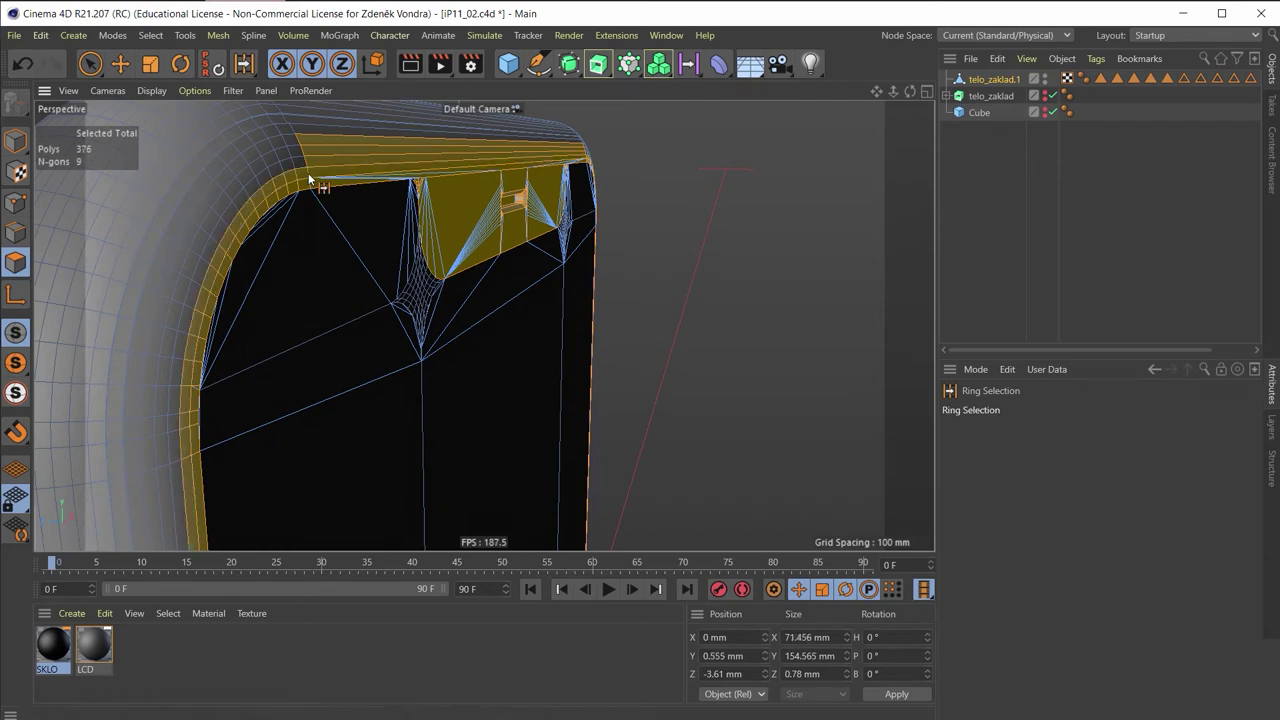
Add the remaining polygon rings around the phone's outer rim band
left_click(302, 155, "shift")
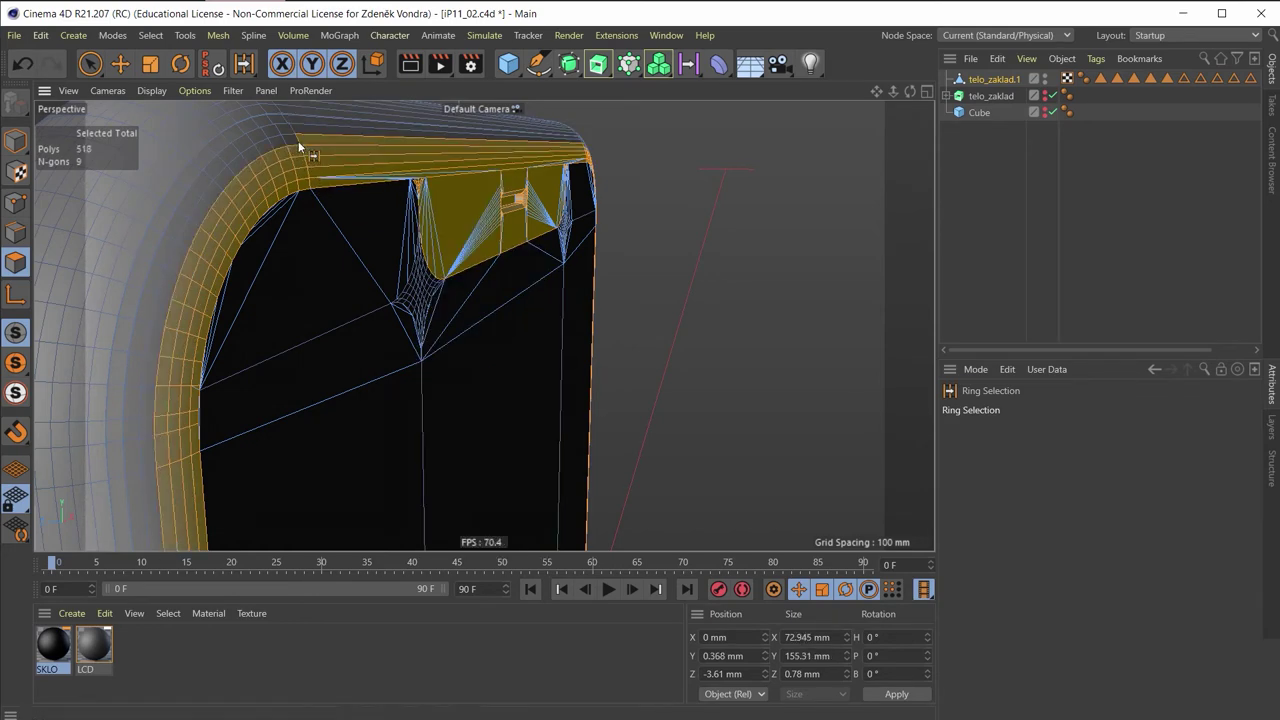
left_click(289, 142, "shift")
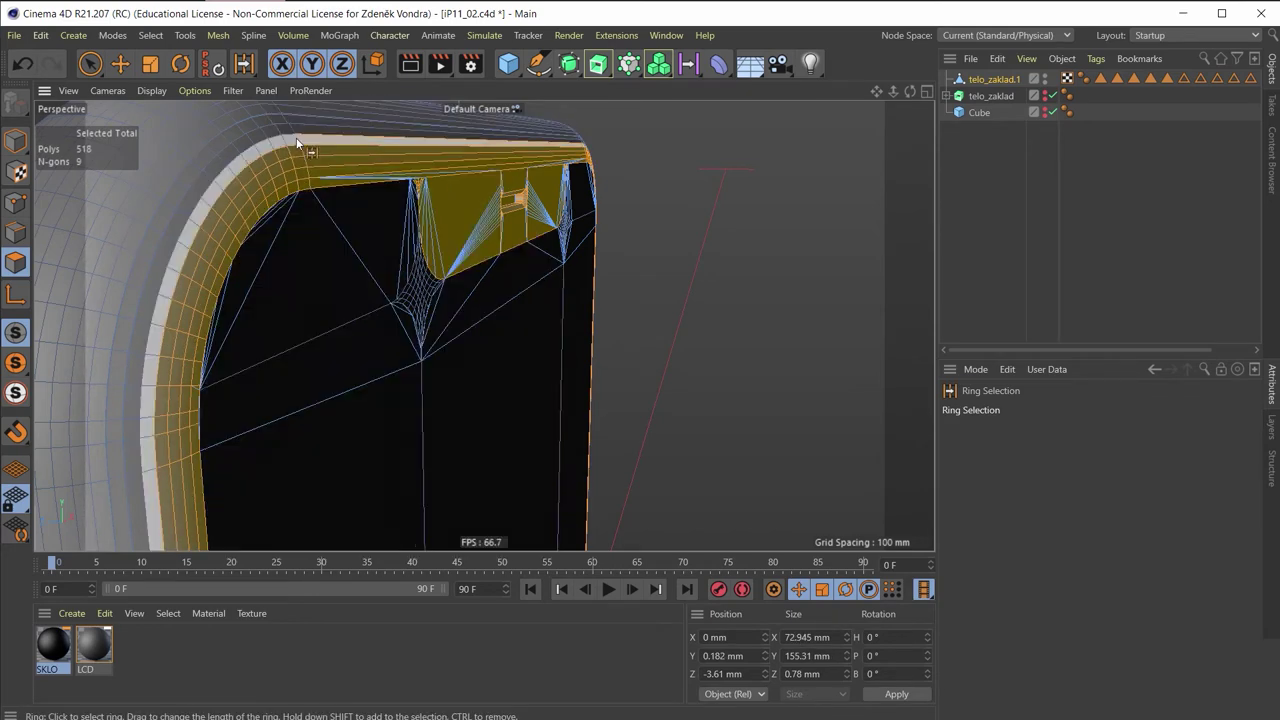
left_click(297, 143, "shift")
mouse_move(264, 157)
left_mouse_down("alt")
mouse_move(265, 140)
mouse_move(186, 213)
mouse_move(571, 255)
mouse_move(838, 255)
left_mouse_up("alt")
left_click(186, 213, "shift")
scroll(849, 292, "down", 3)
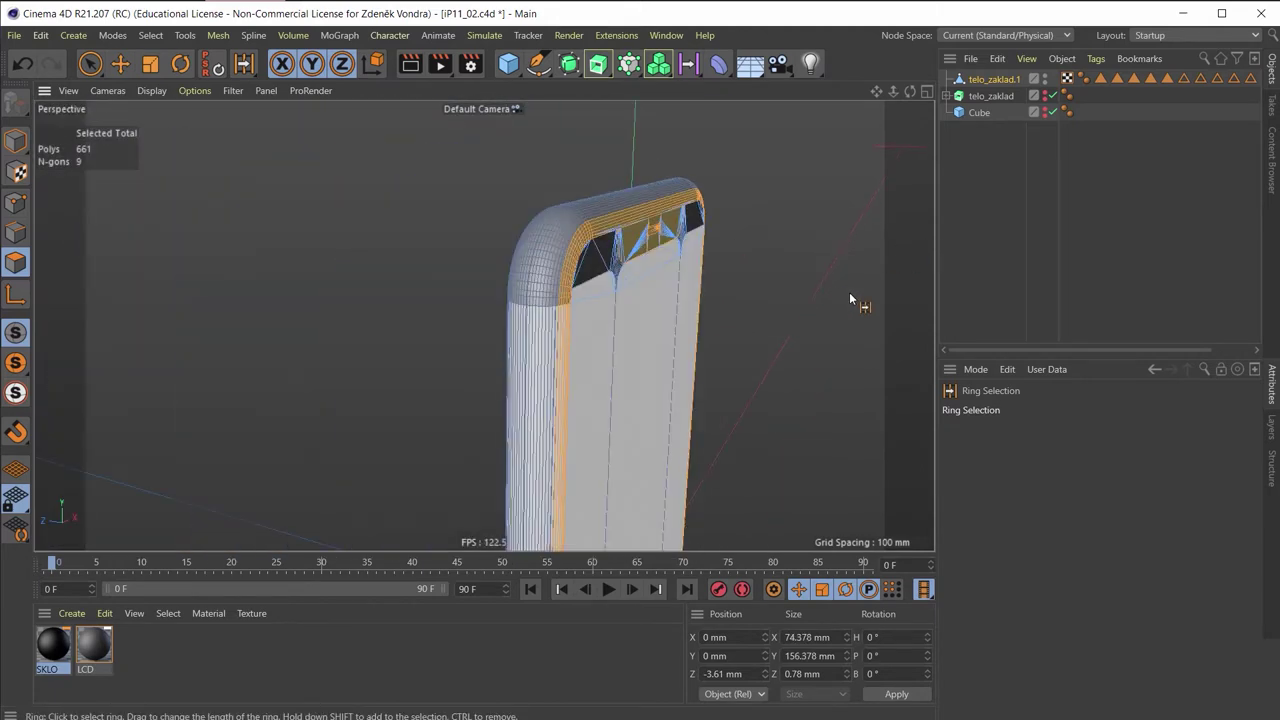
left_click(89, 63)
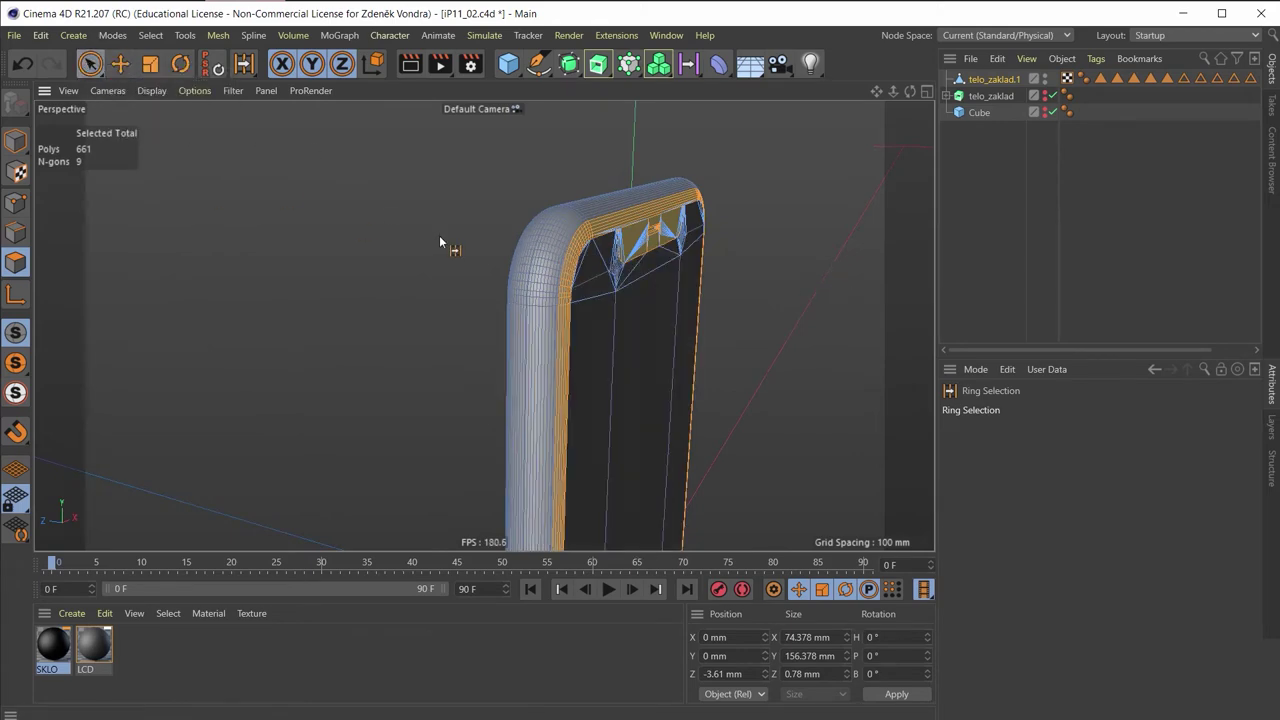
scroll(439, 235, "up", 5)
left_click_drag(645, 305, 423, 214, "alt")
scroll(606, 400, "down", 3)
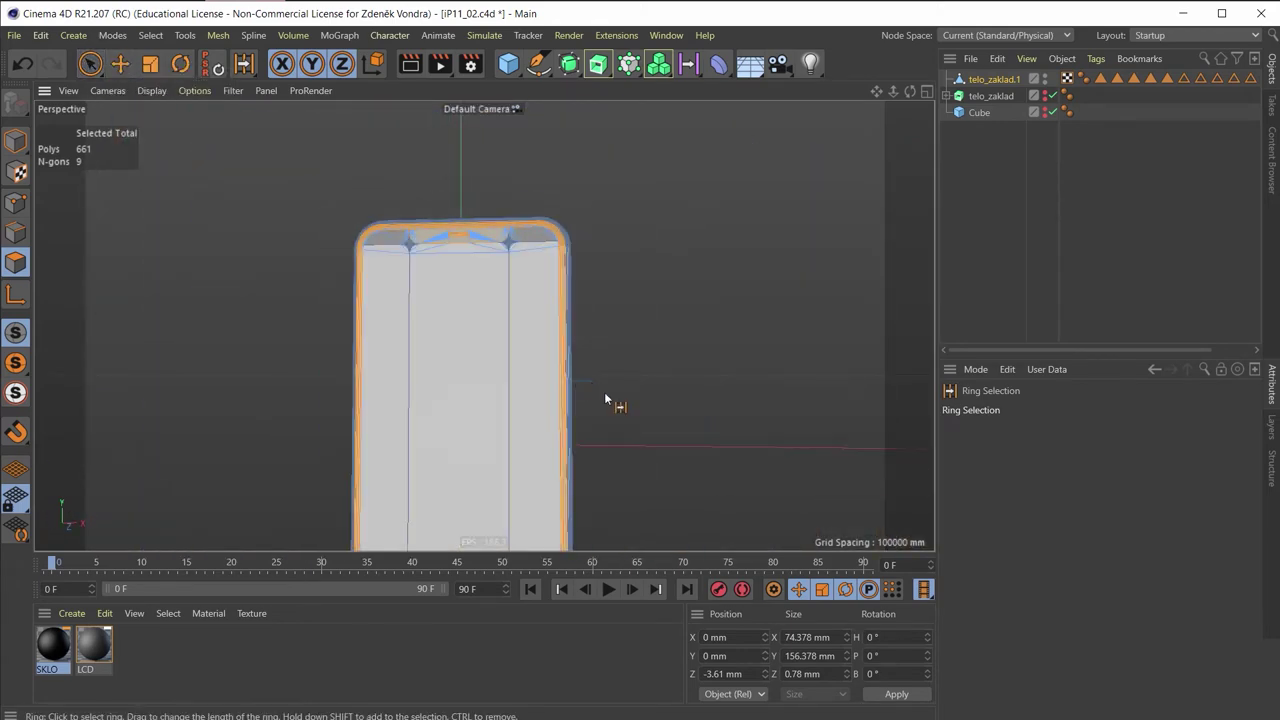
scroll(631, 183, "up", 3)
mouse_move(631, 183)
left_mouse_down("alt")
mouse_move(564, 300)
mouse_move(722, 329)
left_mouse_up("alt")
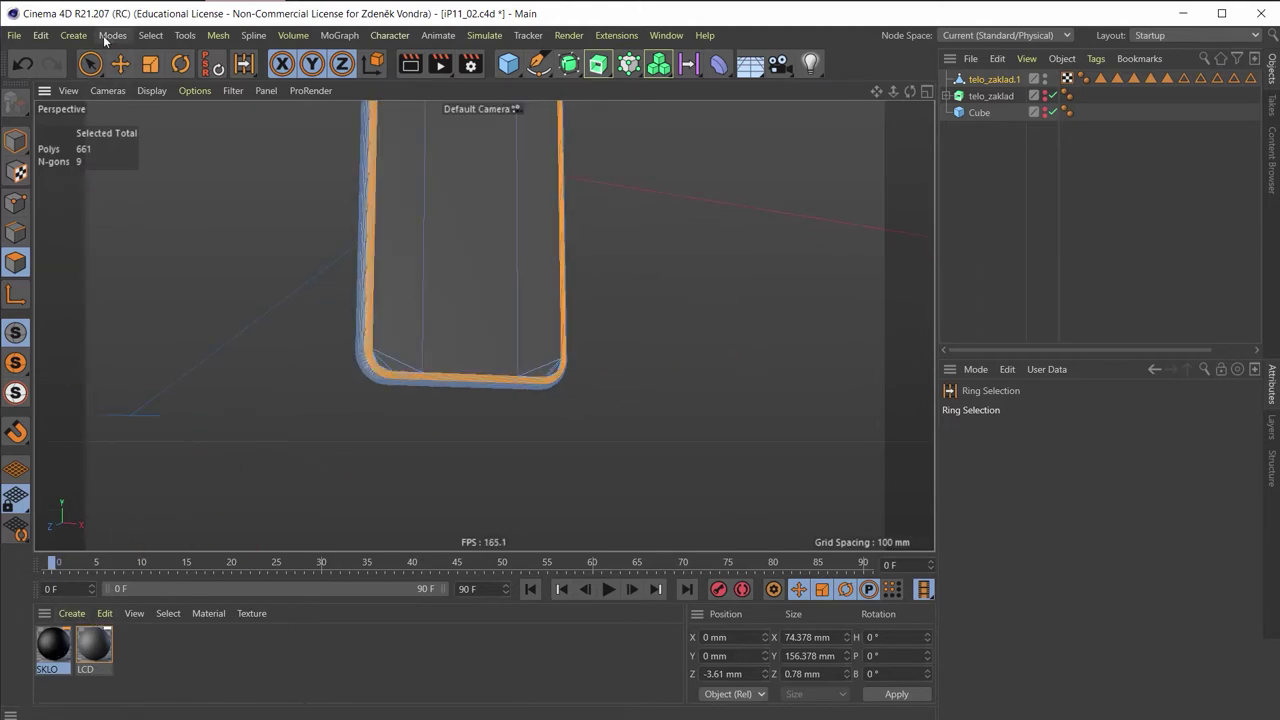
Apply the SKLO material to the selected border strip, then deselect the body
left_click(90, 64)
left_click(90, 64)
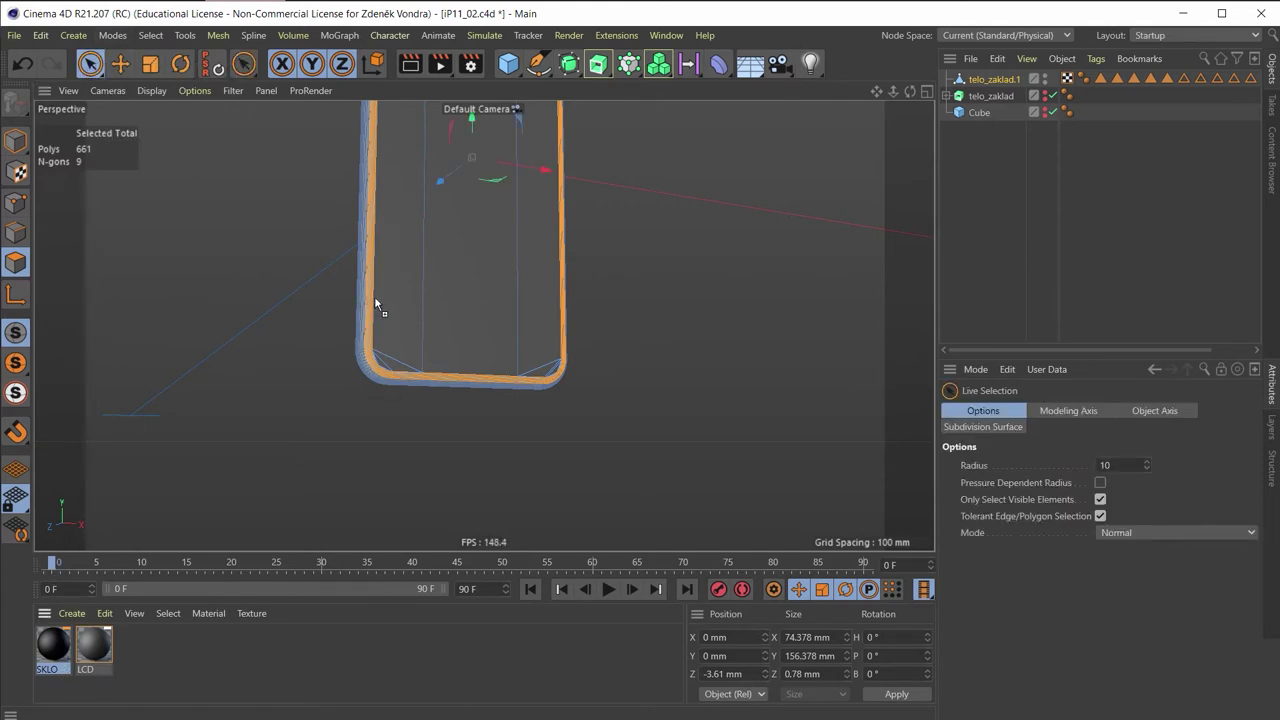
left_click_drag(369, 298, 368, 298)
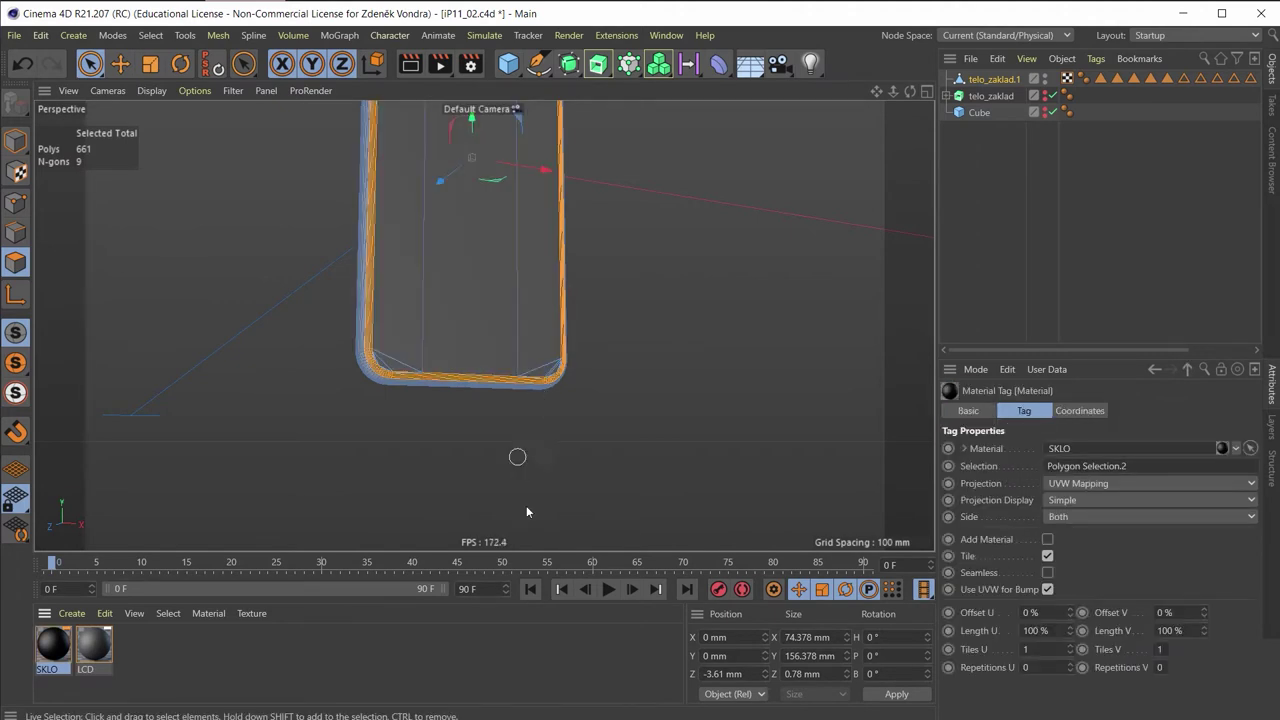
scroll(619, 457, "up", 2)
mouse_move(619, 457)
left_mouse_down("alt")
mouse_move(648, 270)
mouse_move(625, 307)
left_mouse_up("alt")
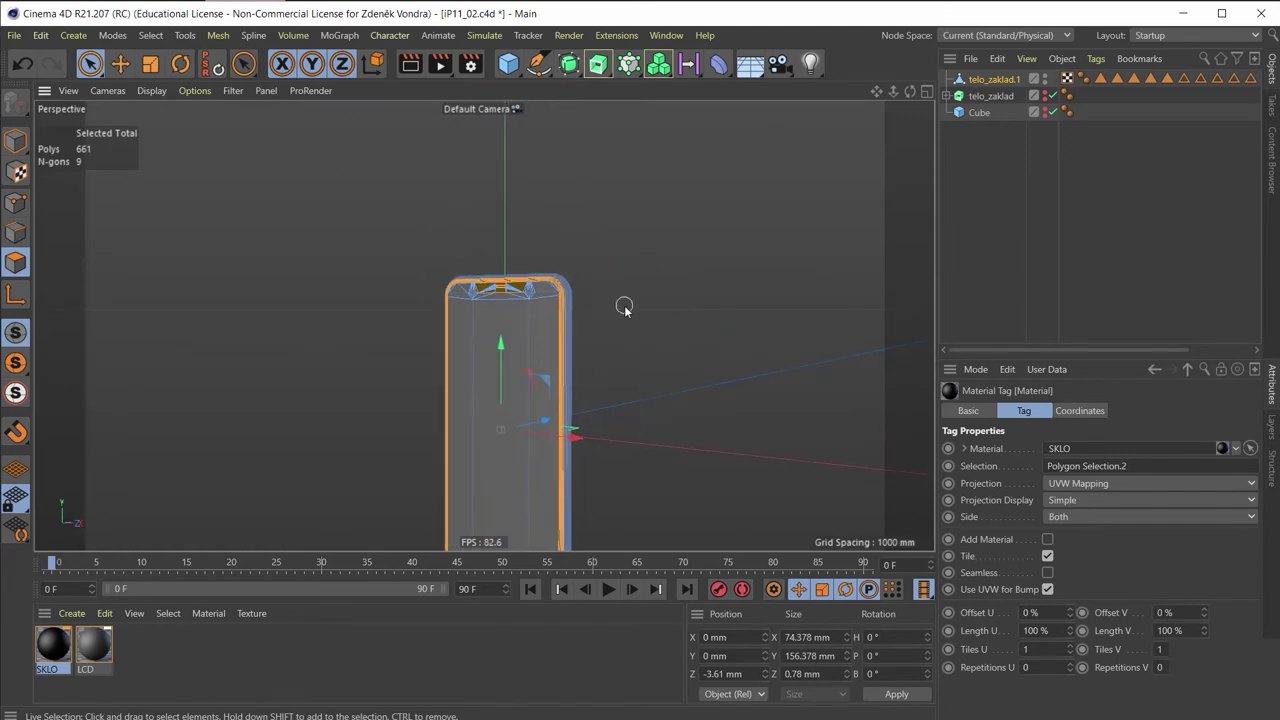
left_click(15, 140)
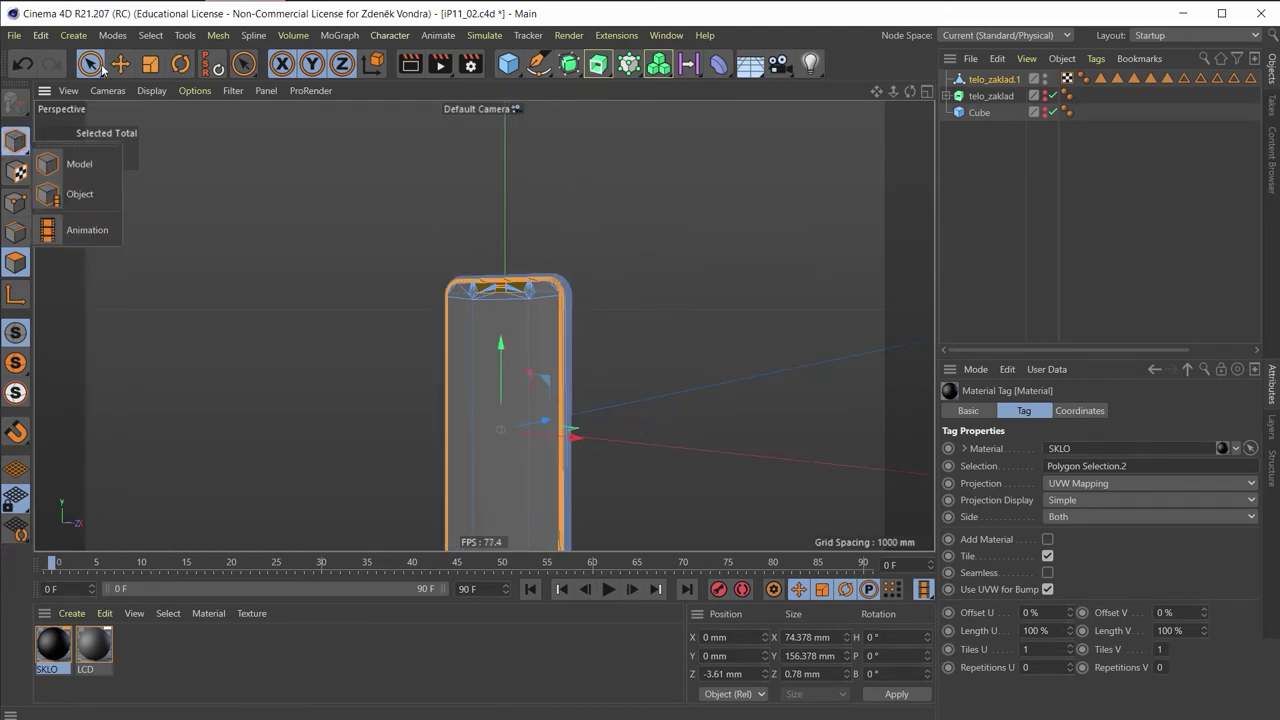
left_click(317, 191)
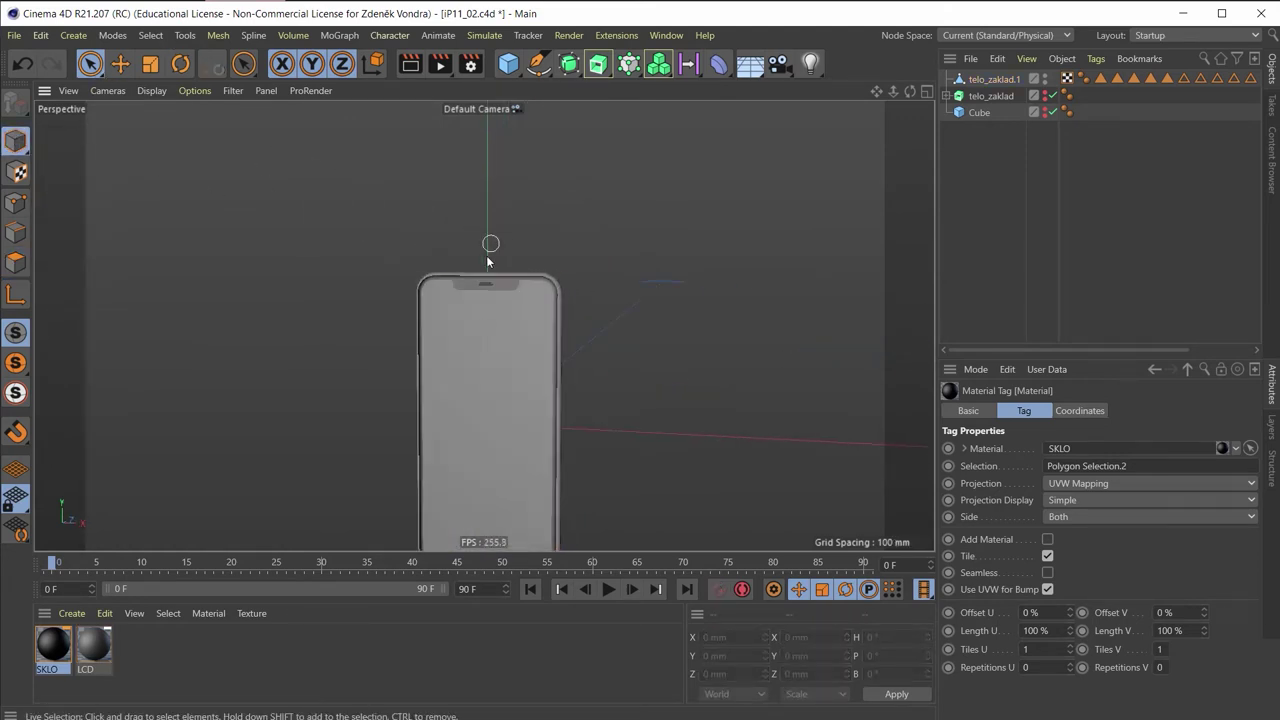
Zoom in on the notch corner and select the phone body in Polygon mode
scroll(487, 262, "up", 3)
scroll(536, 321, "up", 2)
mouse_move(536, 321)
left_mouse_down("alt")
mouse_move(420, 420)
mouse_move(483, 400)
mouse_move(506, 366)
mouse_move(280, 361)
mouse_move(481, 377)
mouse_move(577, 329)
left_mouse_up("alt")
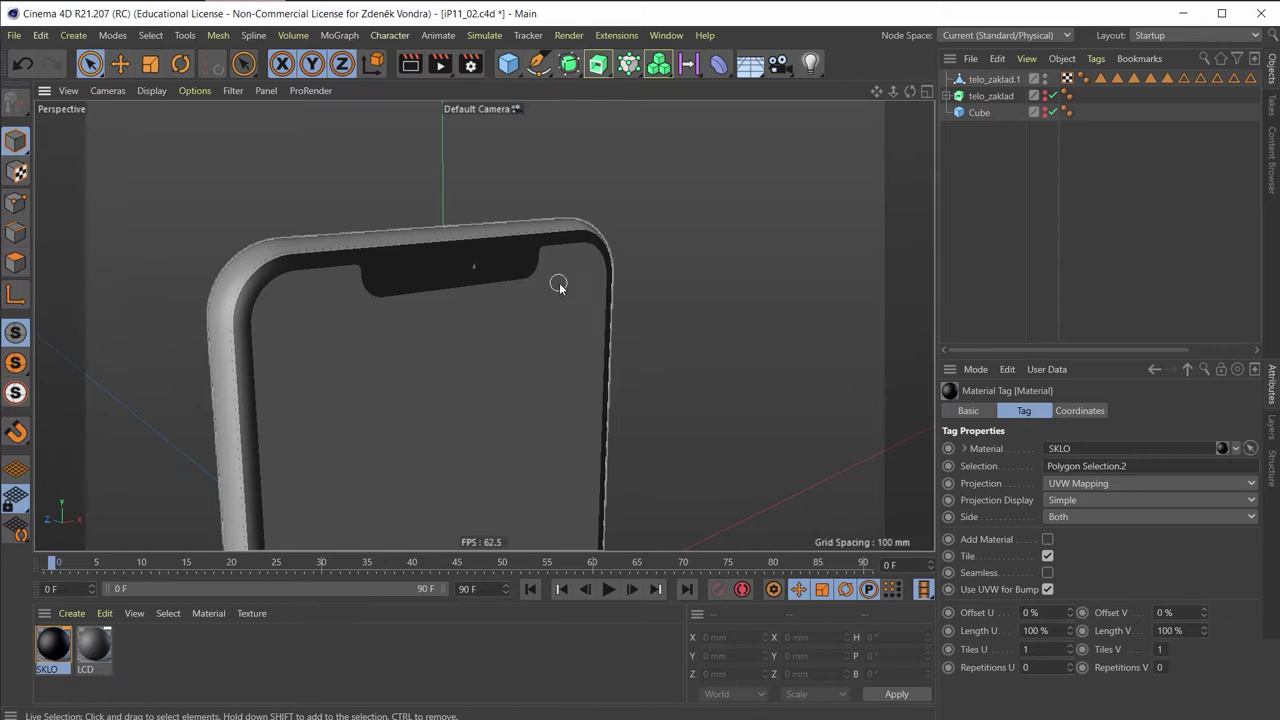
left_click_drag(312, 335, 518, 117, "alt")
mouse_move(497, 199)
left_mouse_down("alt")
mouse_move(403, 409)
mouse_move(330, 268)
left_mouse_up("alt")
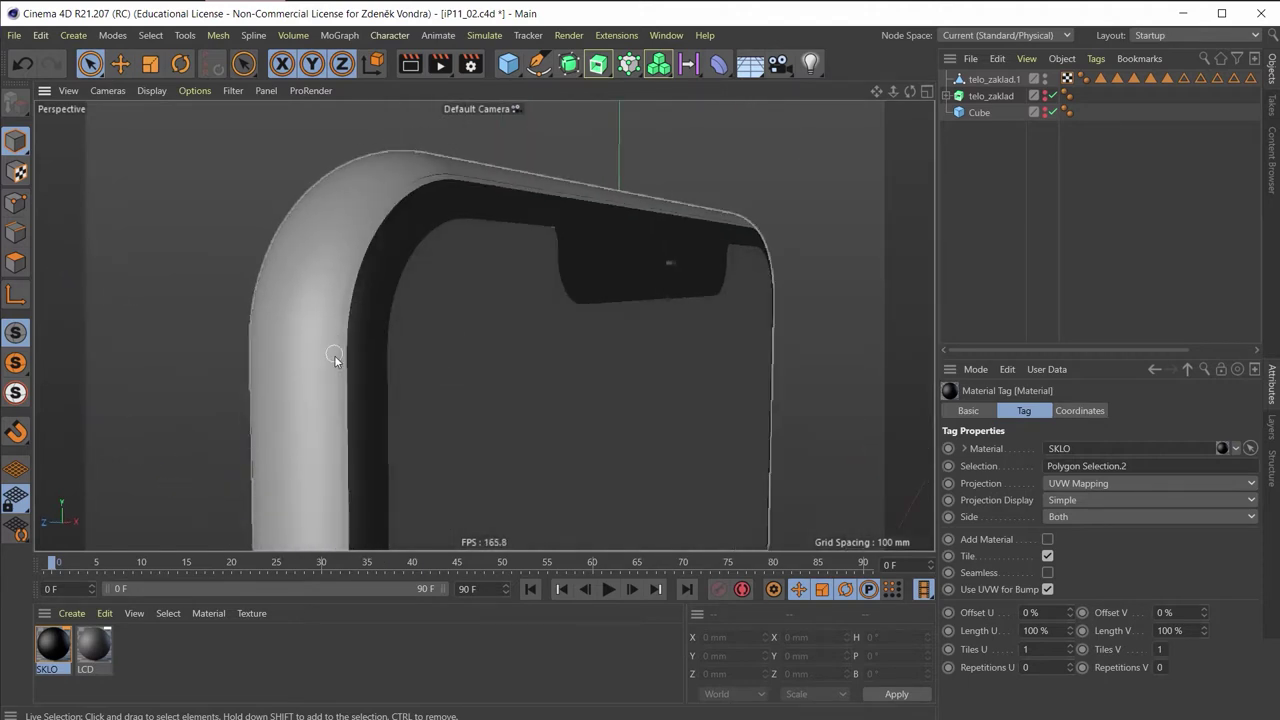
scroll(434, 343, "up", 2)
scroll(726, 203, "up", 2)
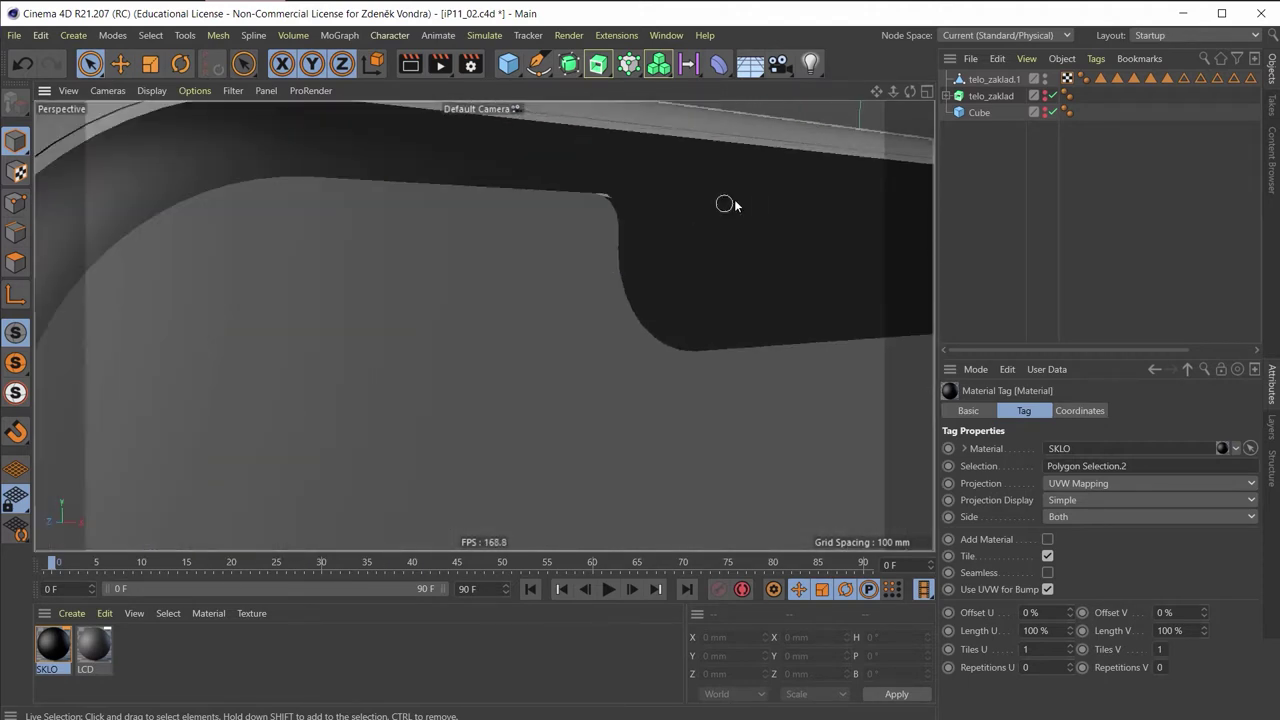
scroll(629, 211, "up", 2)
scroll(629, 177, "up", 2)
scroll(573, 244, "up", 2)
scroll(573, 244, "down", 3)
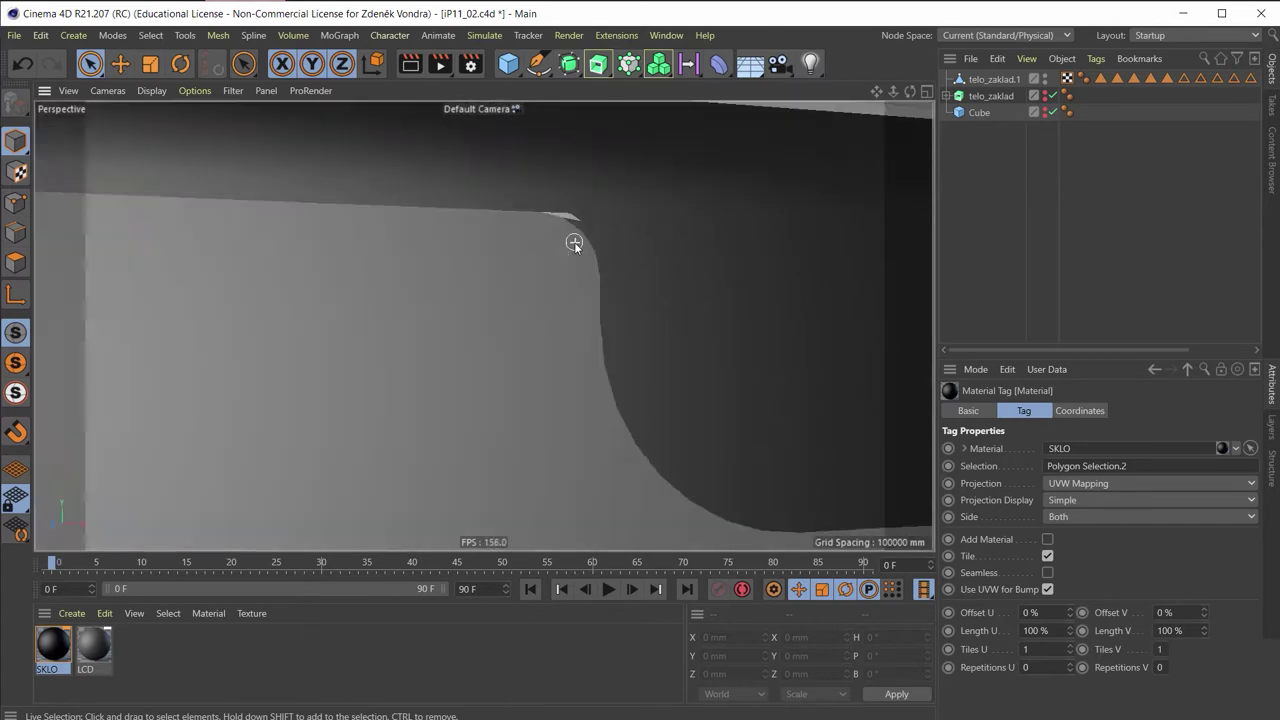
scroll(571, 237, "down", 2)
left_click(318, 287)
left_click(16, 262)
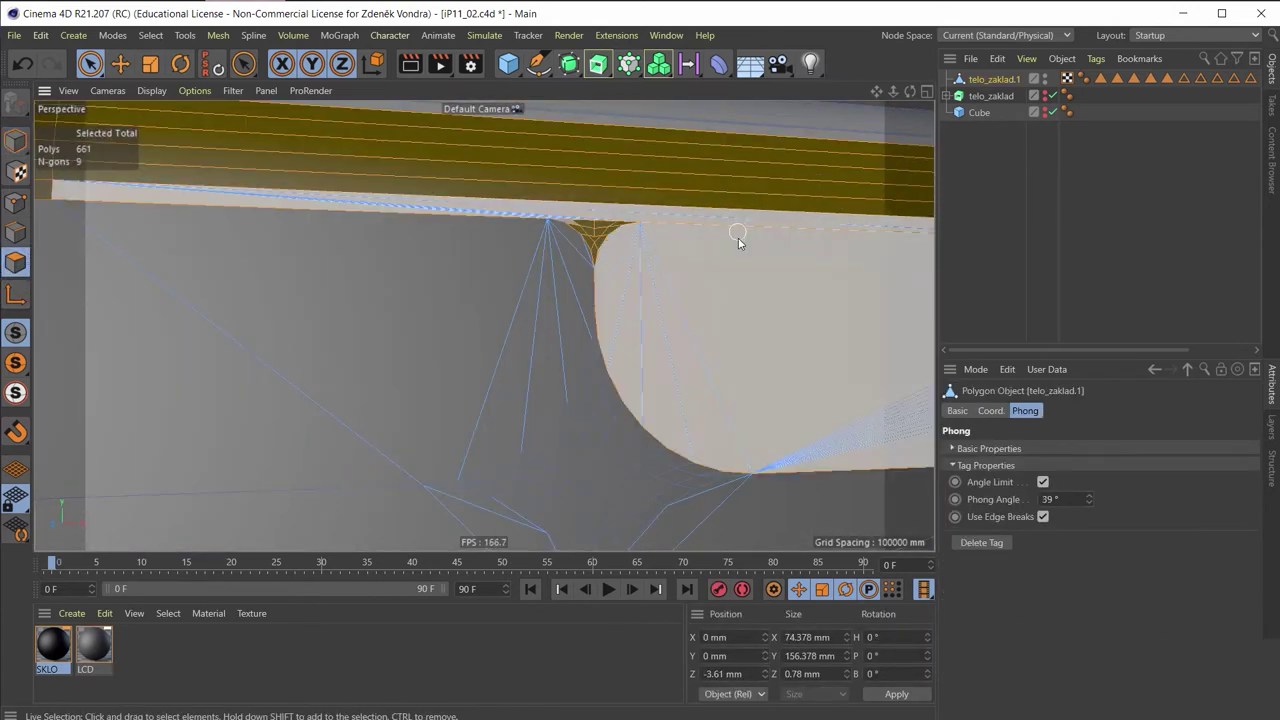
Select the top-edge band above the notch, drop SKLO onto it, and clear the selection
left_click(709, 283)
left_click(573, 218)
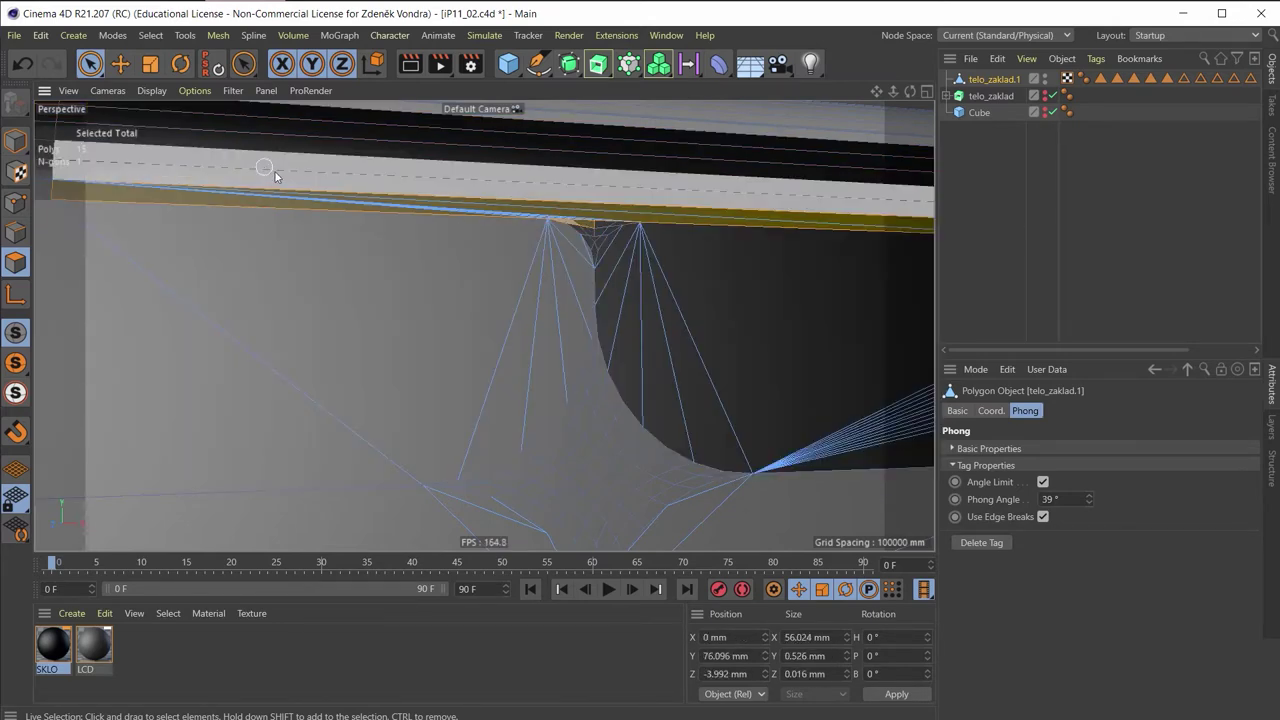
left_click_drag(64, 643, 573, 224)
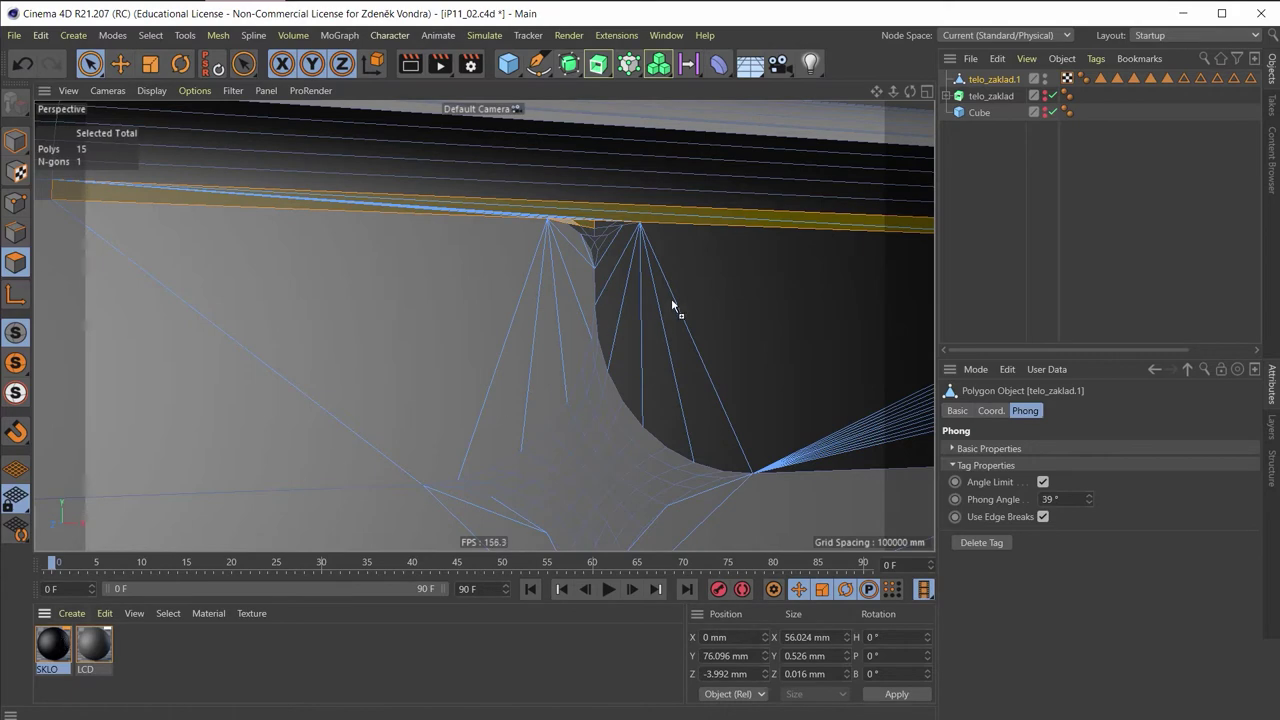
scroll(573, 224, "down", 3)
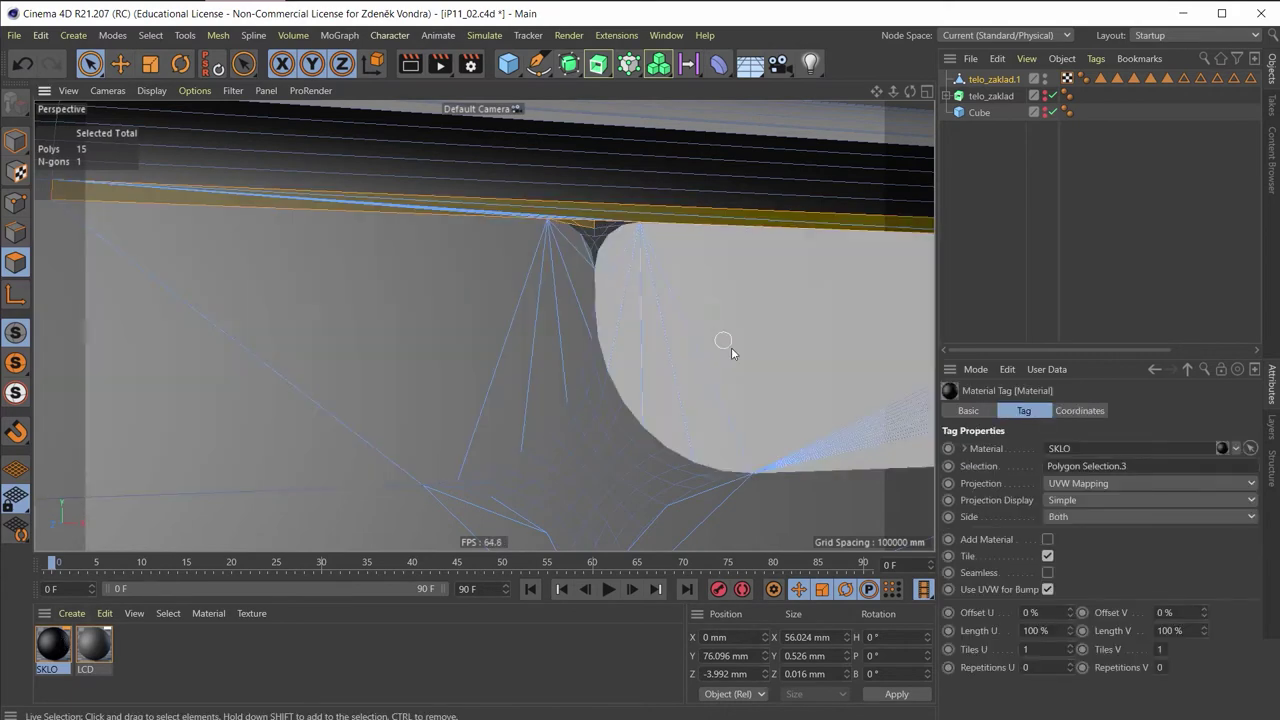
scroll(731, 347, "down", 3)
scroll(573, 395, "down", 3)
scroll(604, 296, "up", 2)
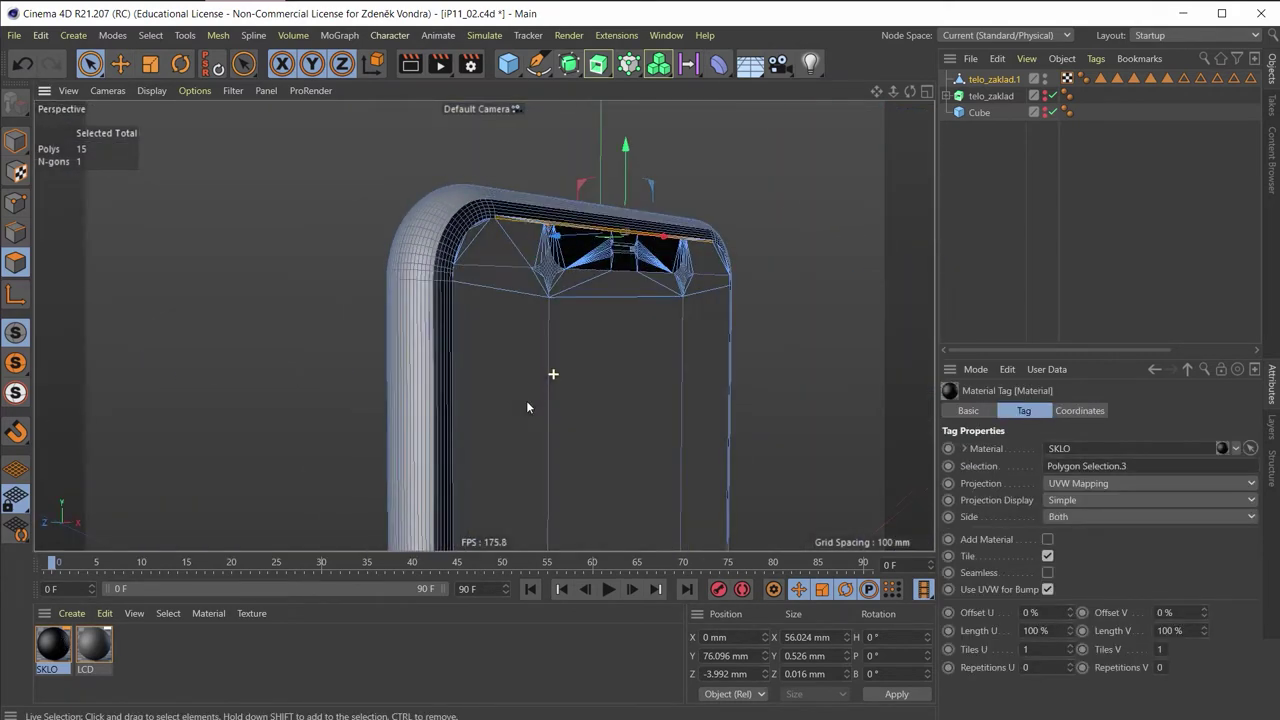
left_click(248, 291)
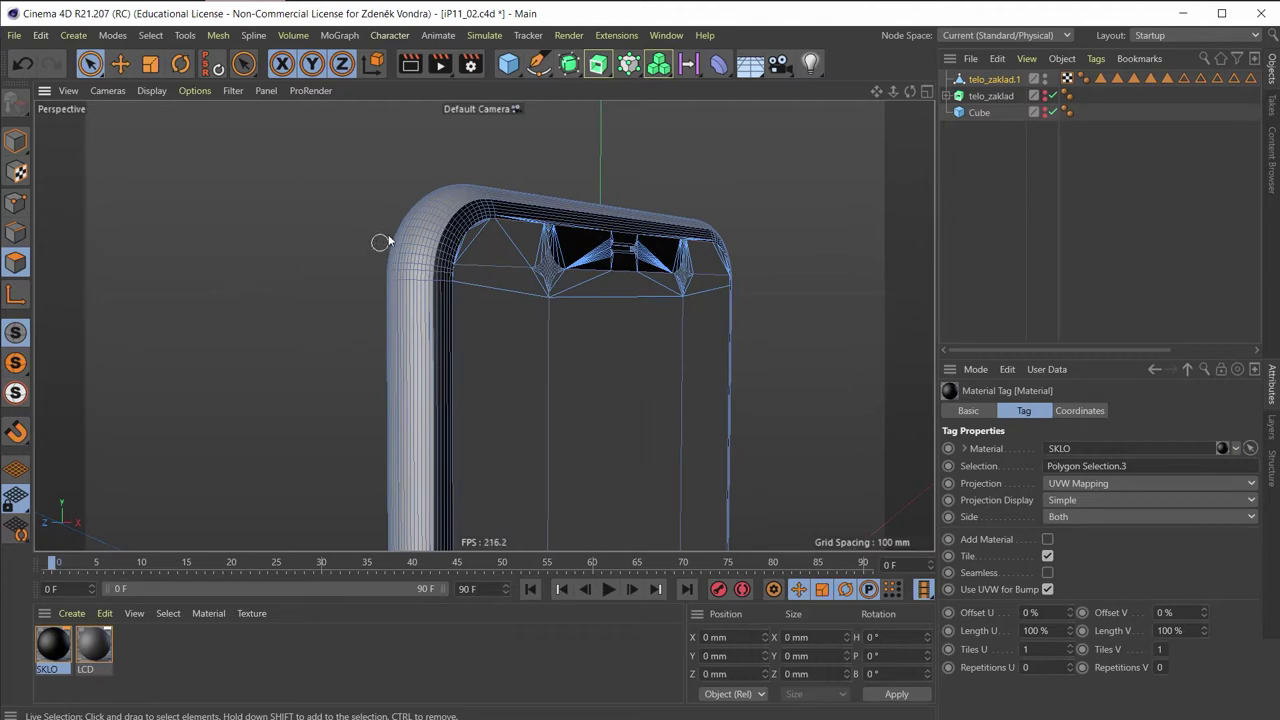
Use Alt+Tab to switch to the green iPhone 11 Pro Max photo in Photos
key("alt+Tab")
key("alt+Tab")
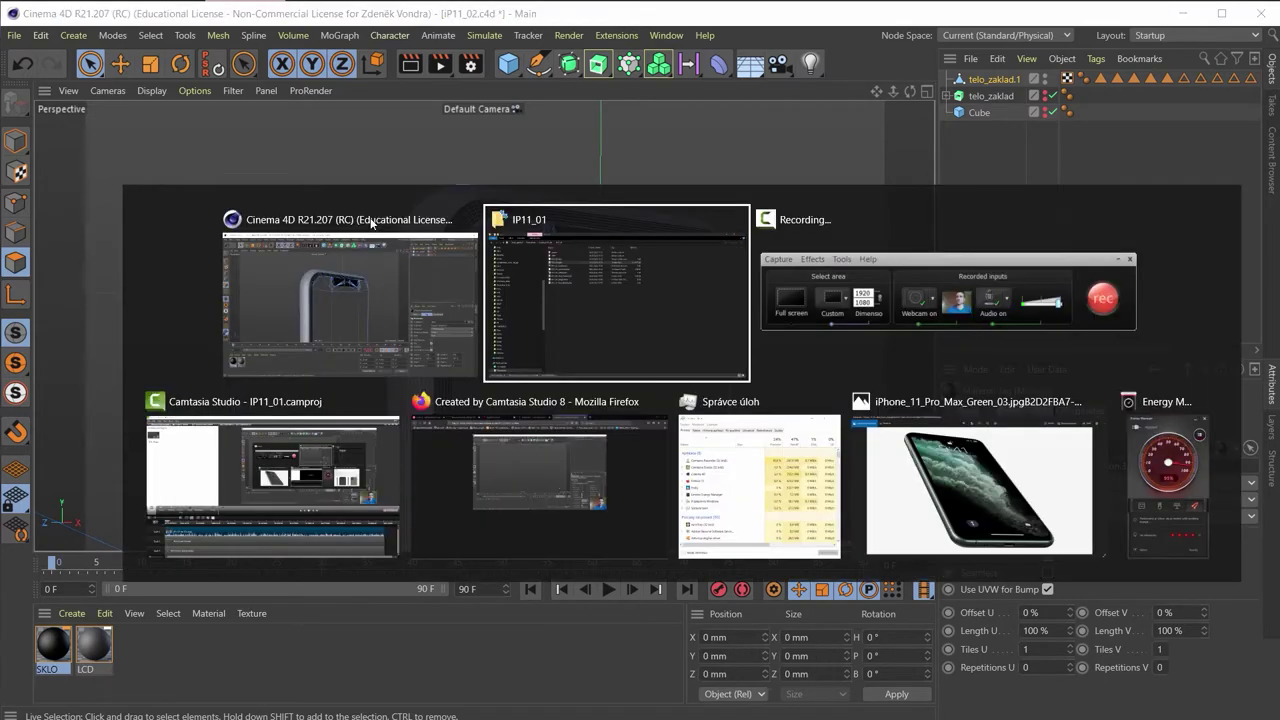
key("alt+Tab")
key("alt+Tab")
key("alt+Tab")
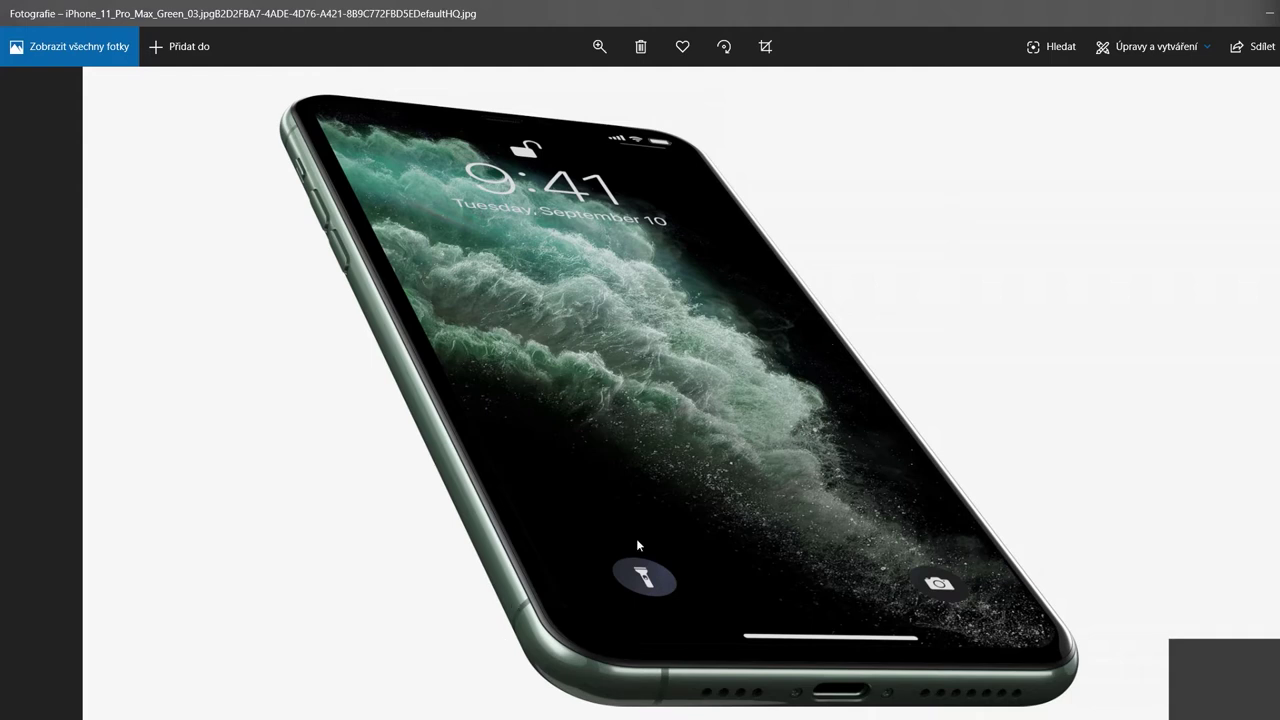
Create a new material in the Material Manager and name it 'telo telefonu'
key("alt+Tab")
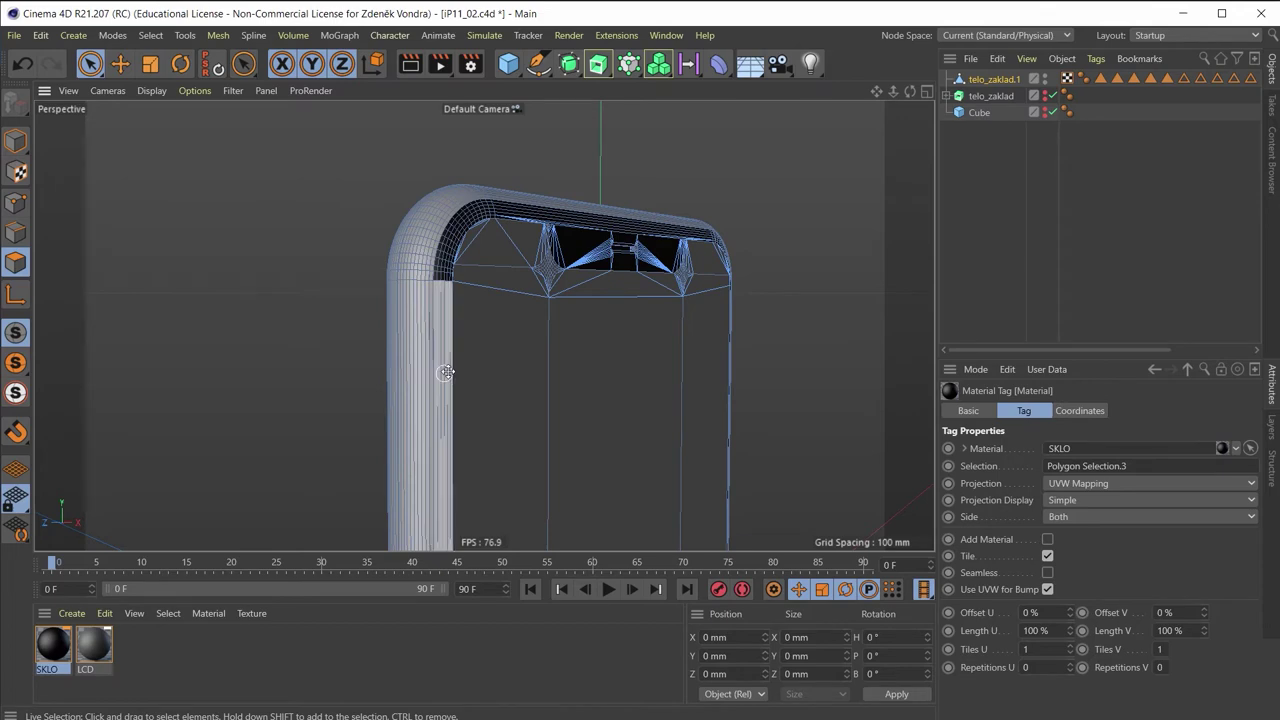
middle_click(448, 374)
middle_click(267, 213)
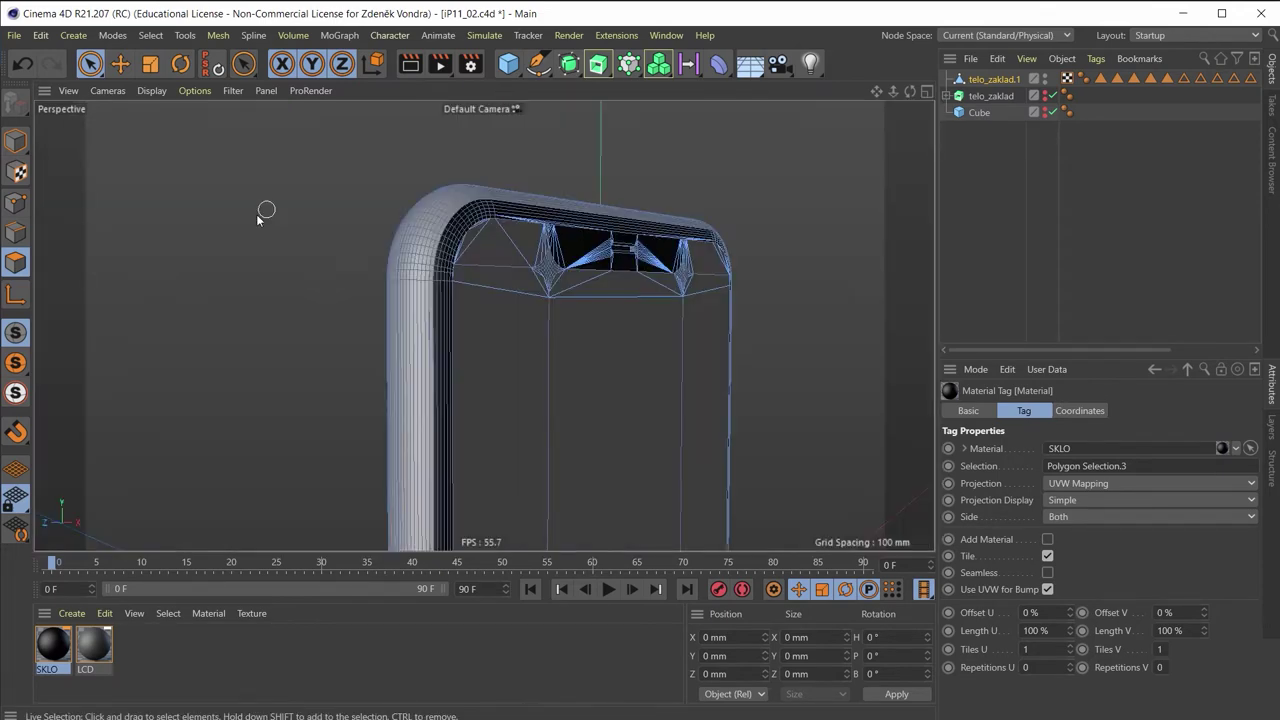
scroll(323, 260, "up", 3)
scroll(386, 306, "up", 2)
mouse_move(384, 310)
left_mouse_down("alt")
mouse_move(443, 343)
mouse_move(446, 280)
mouse_move(311, 186)
mouse_move(262, 177)
left_mouse_up("alt")
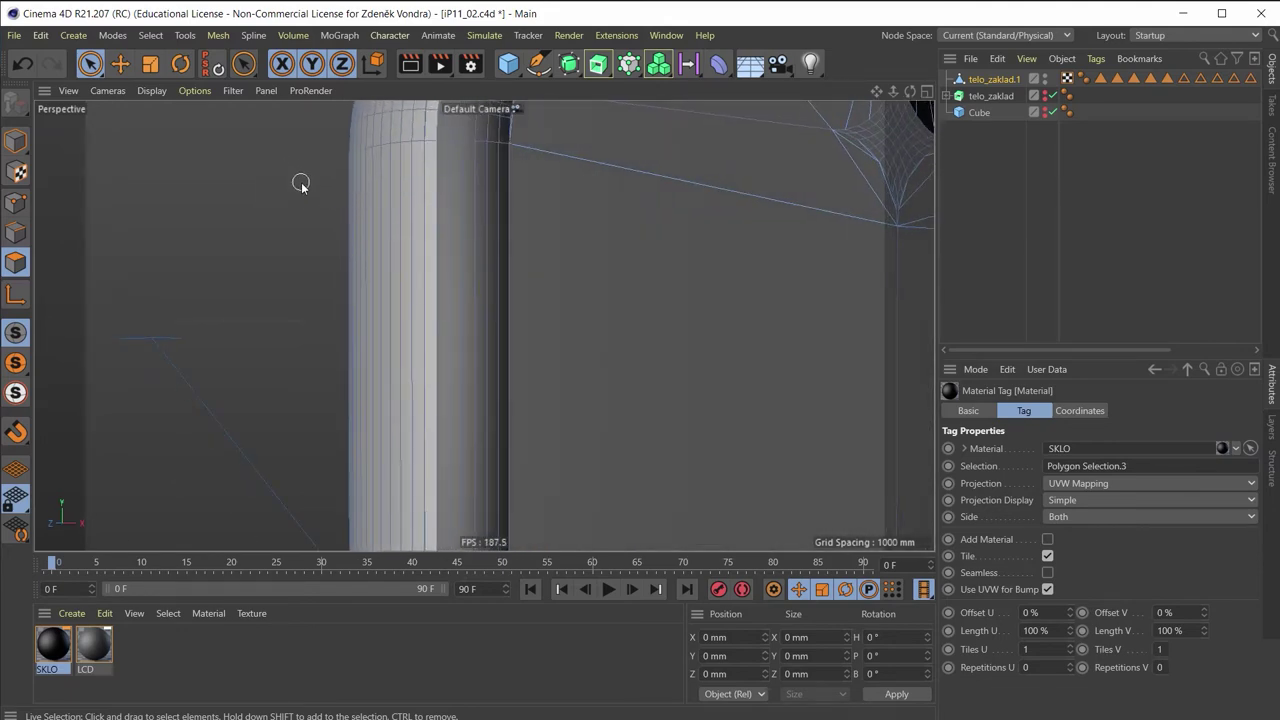
double_click(176, 657)
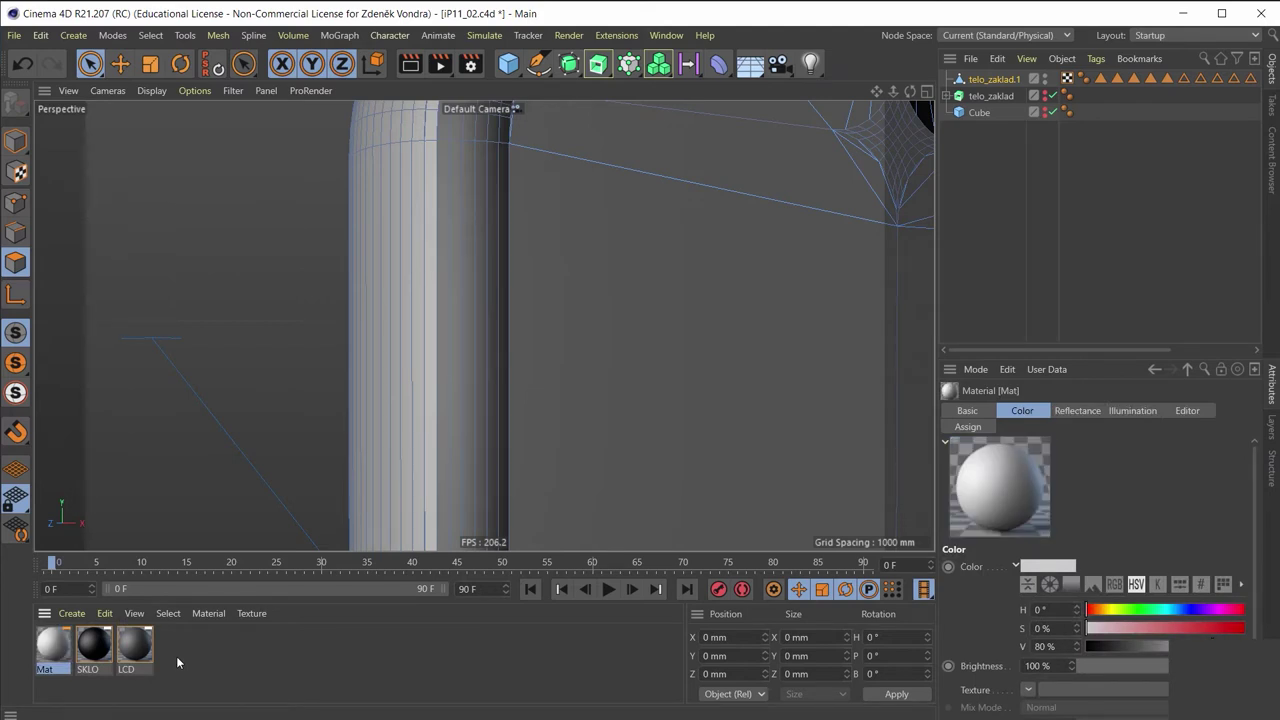
double_click(55, 648)
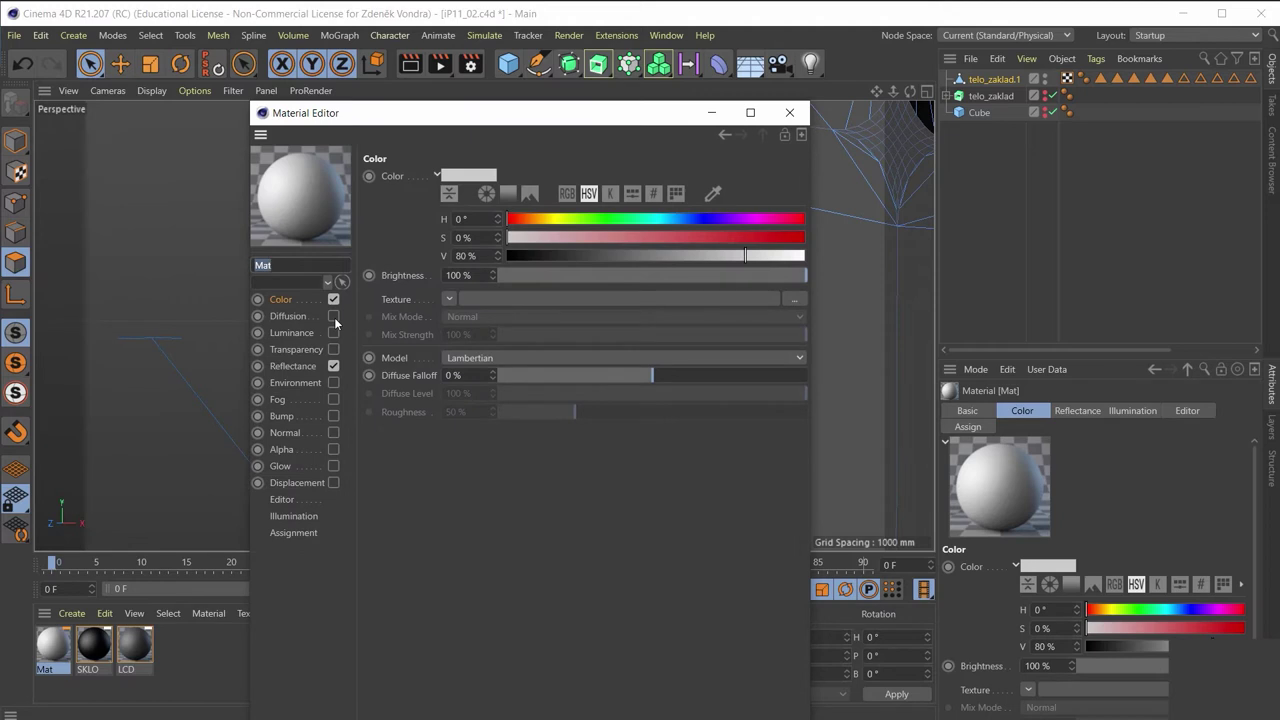
type("telo")
type(" te")
type("lefonu")
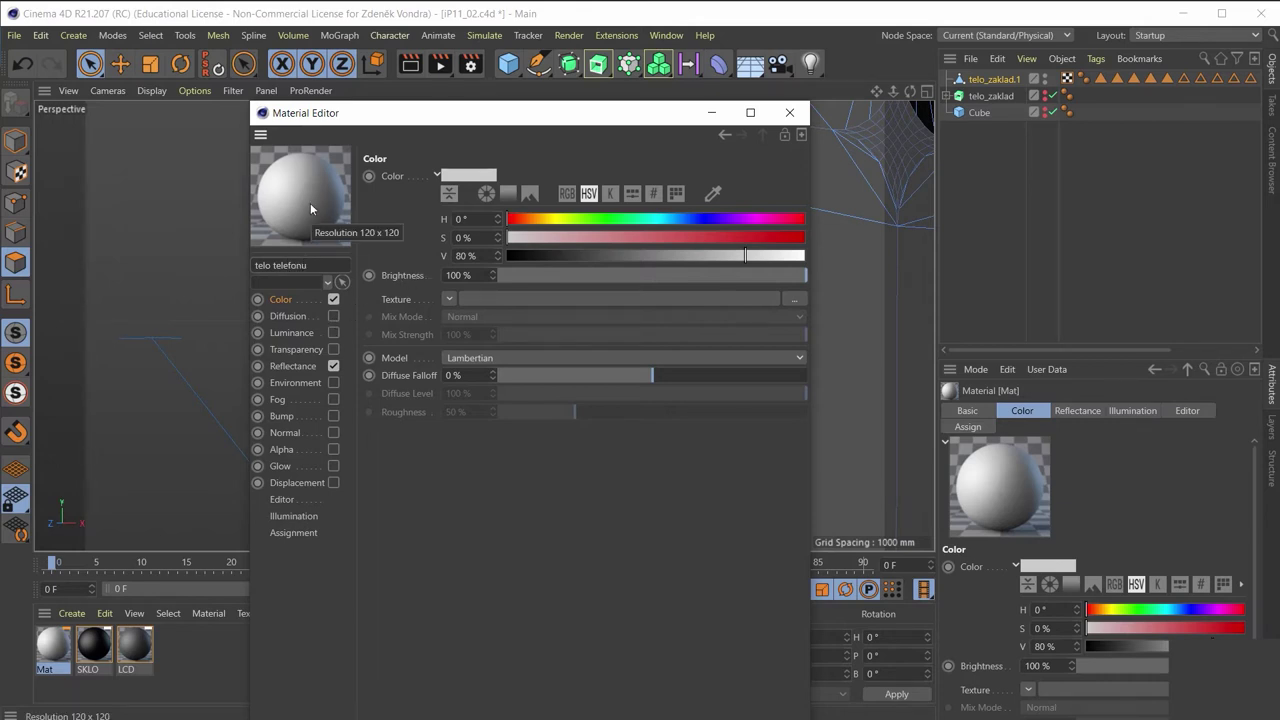
Set the material's colour to dark green at H 161°, S 50%, V 20%
mouse_move(572, 218)
left_mouse_down()
mouse_move(664, 218)
mouse_move(601, 220)
mouse_move(640, 235)
mouse_move(774, 237)
mouse_move(580, 257)
left_mouse_up()
left_click(628, 237)
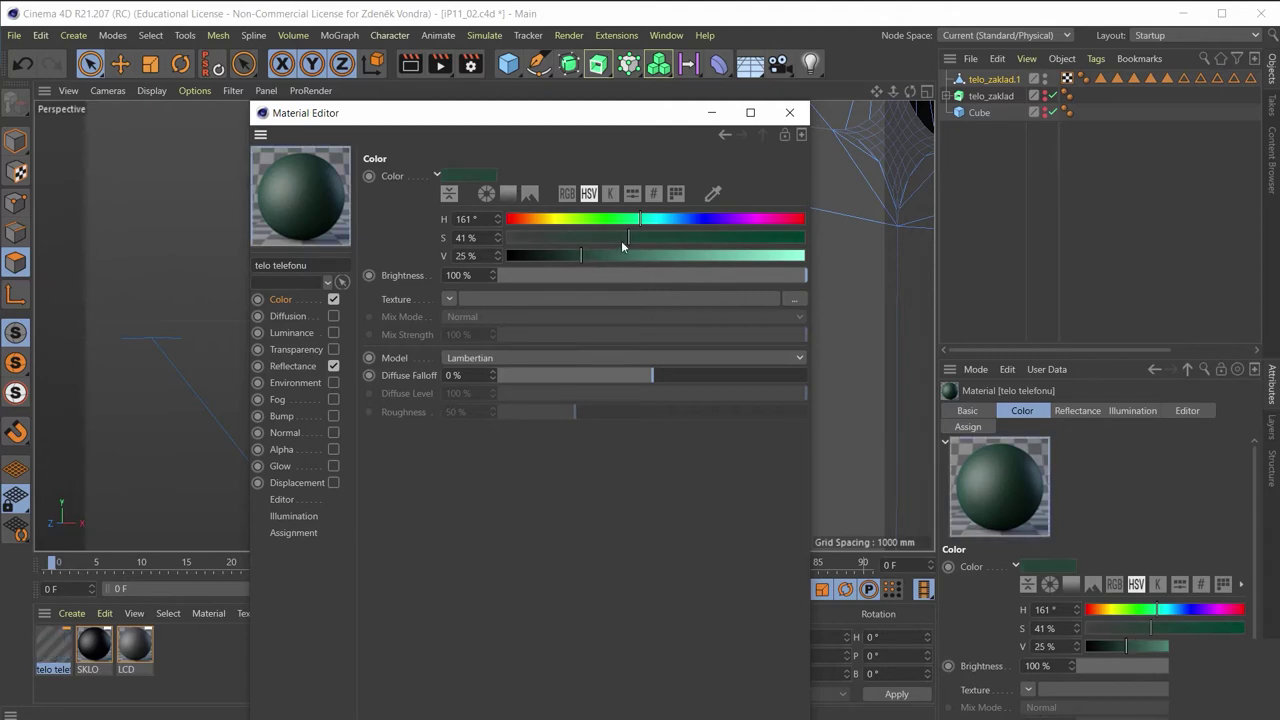
left_click(656, 238)
left_click(569, 256)
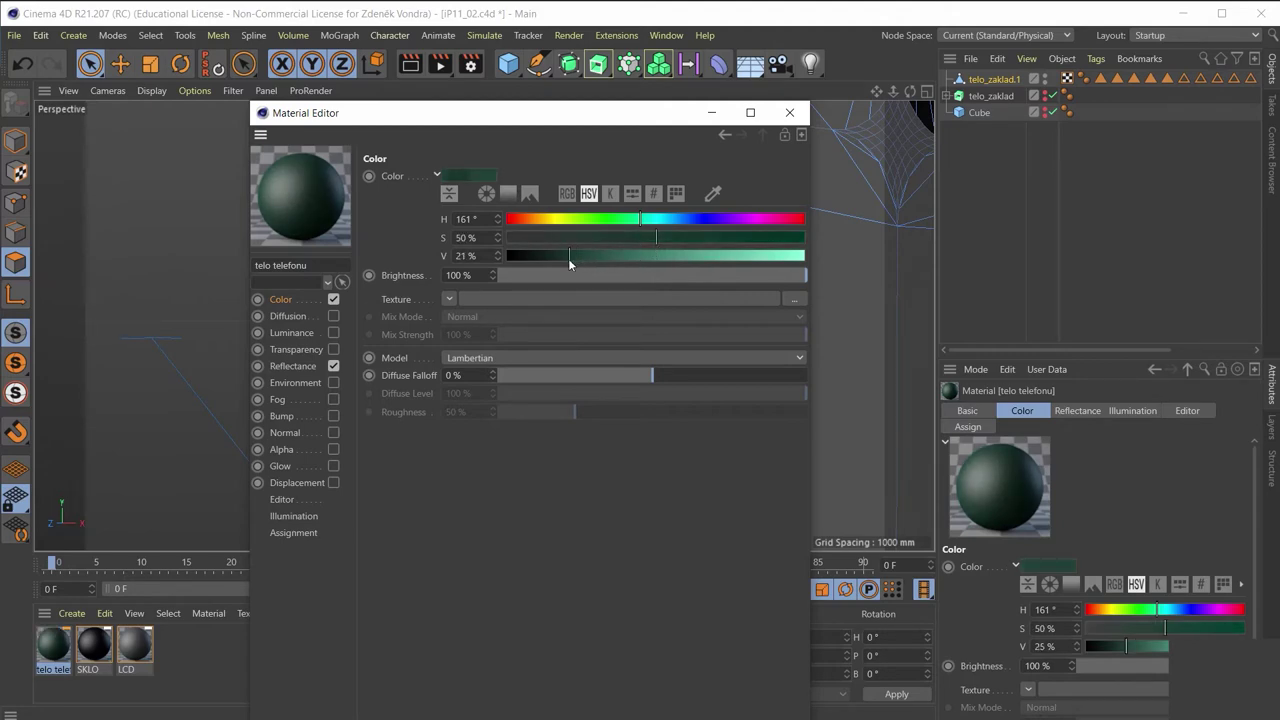
left_click_drag(568, 258, 565, 257)
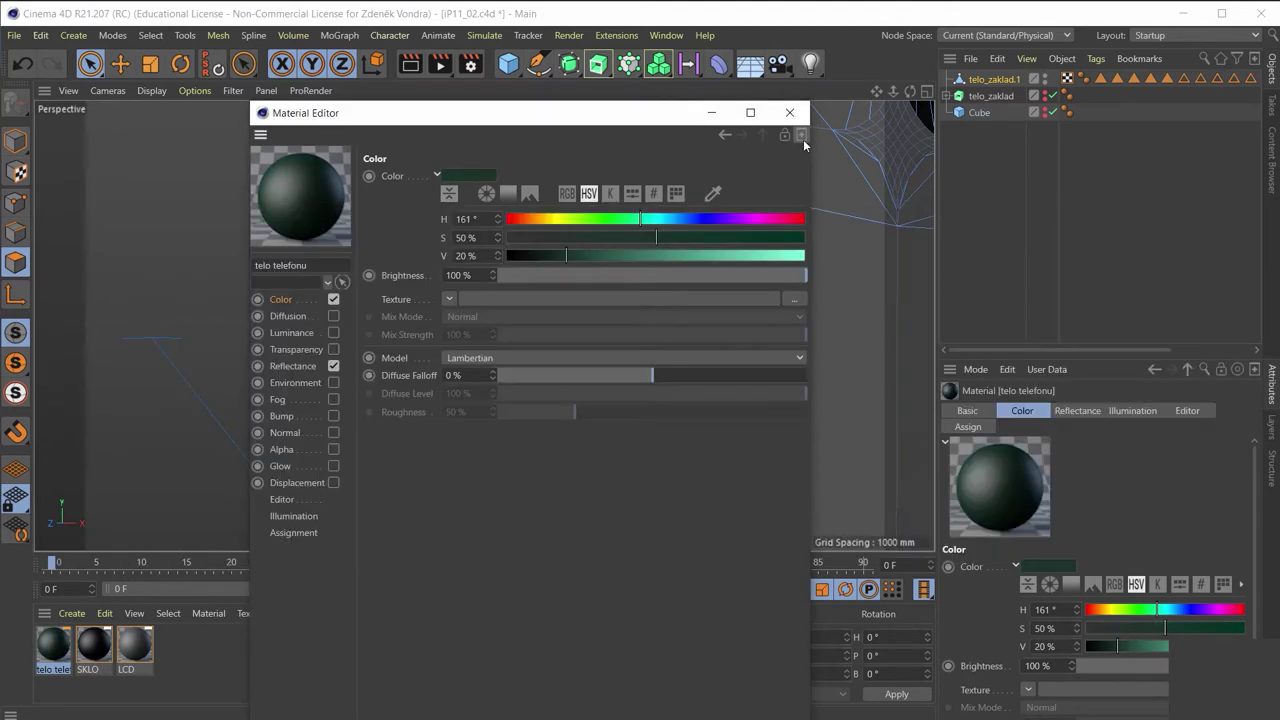
key("alt+Tab")
key("alt+Tab")
key("alt+Tab")
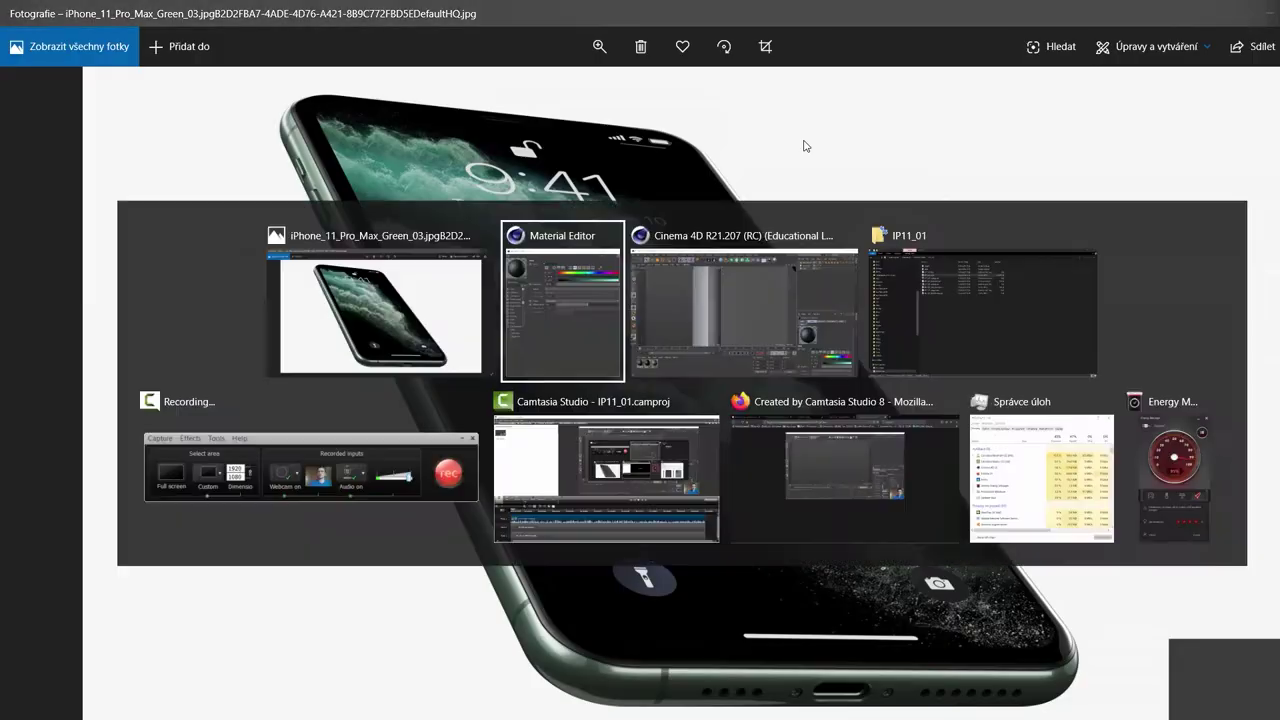
Drag the telo telefonu colour sliders to S 26% and V 31% for a lighter green
left_click_drag(620, 257, 598, 256)
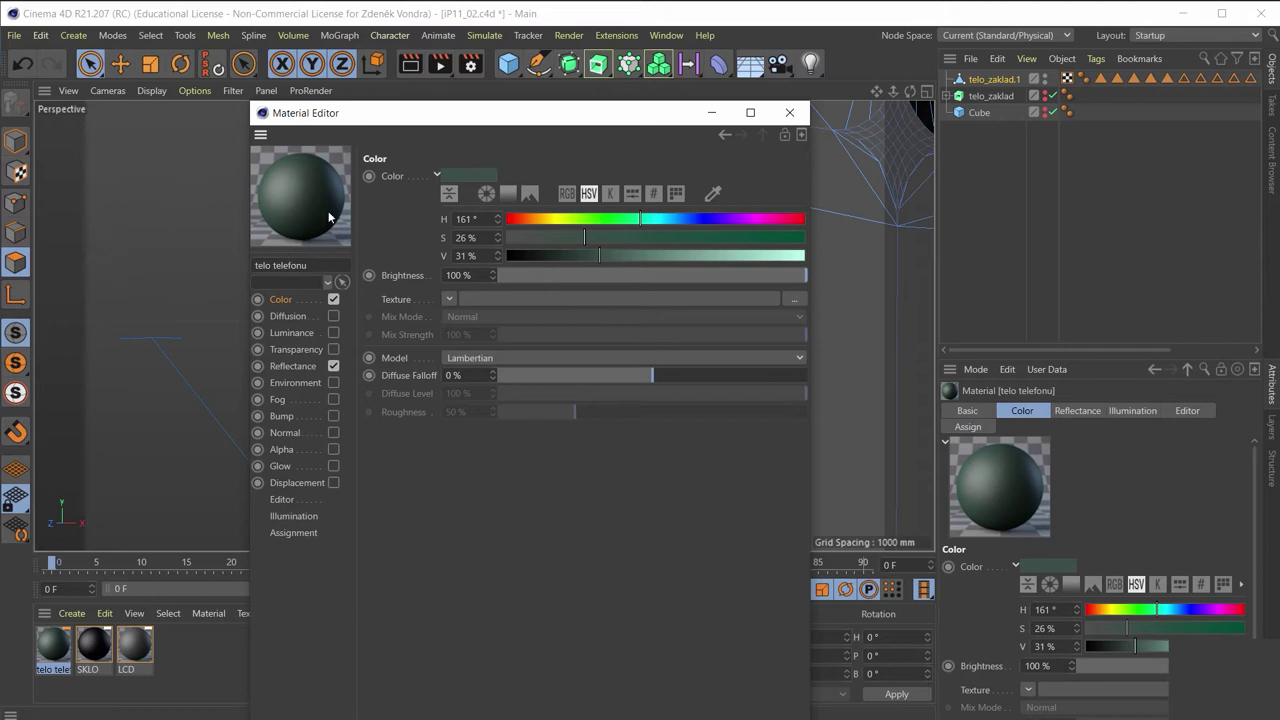
Switch to Ring Selection and select the first polygon rings near the top corner
left_click(714, 113)
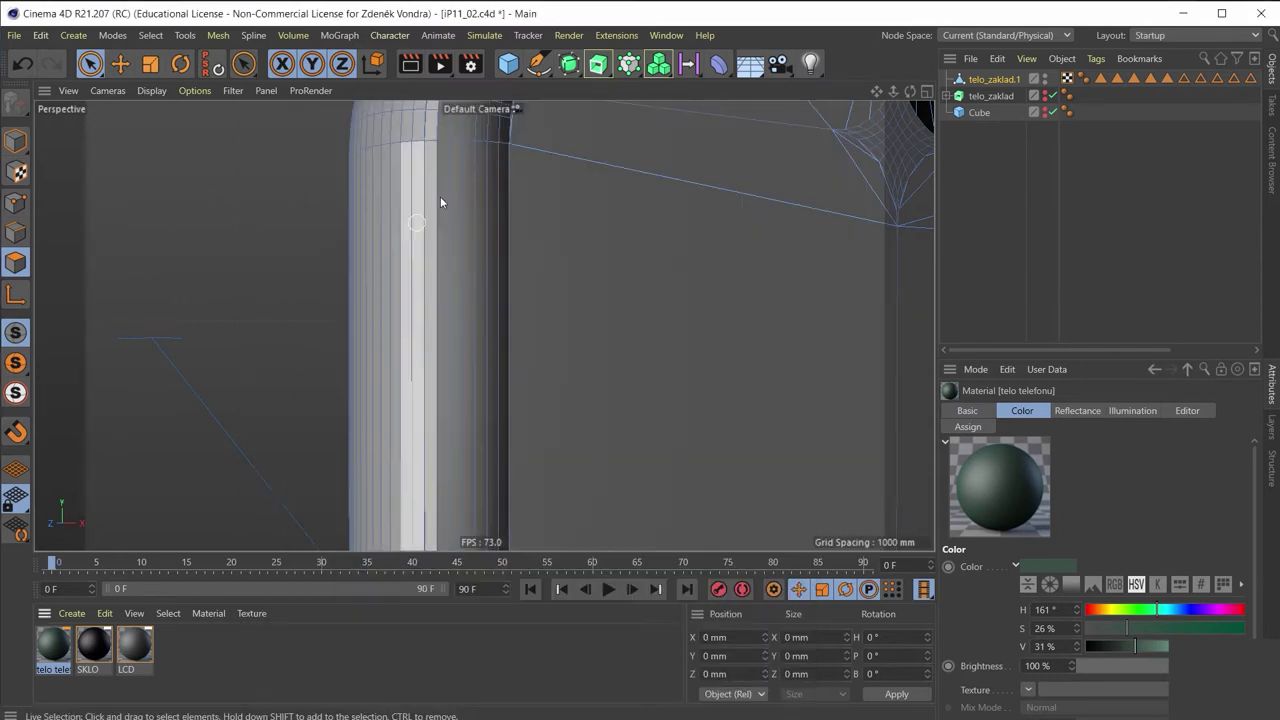
mouse_move(448, 165)
left_mouse_down("alt")
mouse_move(504, 397)
mouse_move(583, 358)
mouse_move(316, 185)
left_mouse_up("alt")
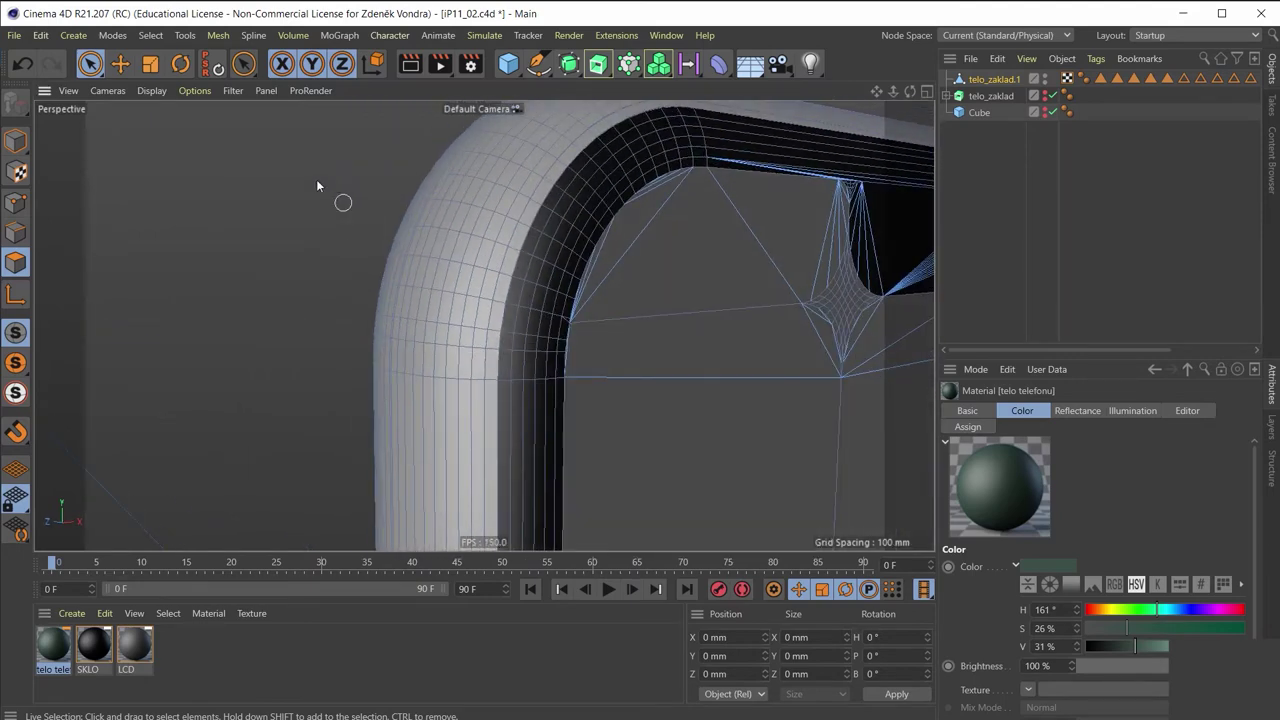
left_click(247, 66)
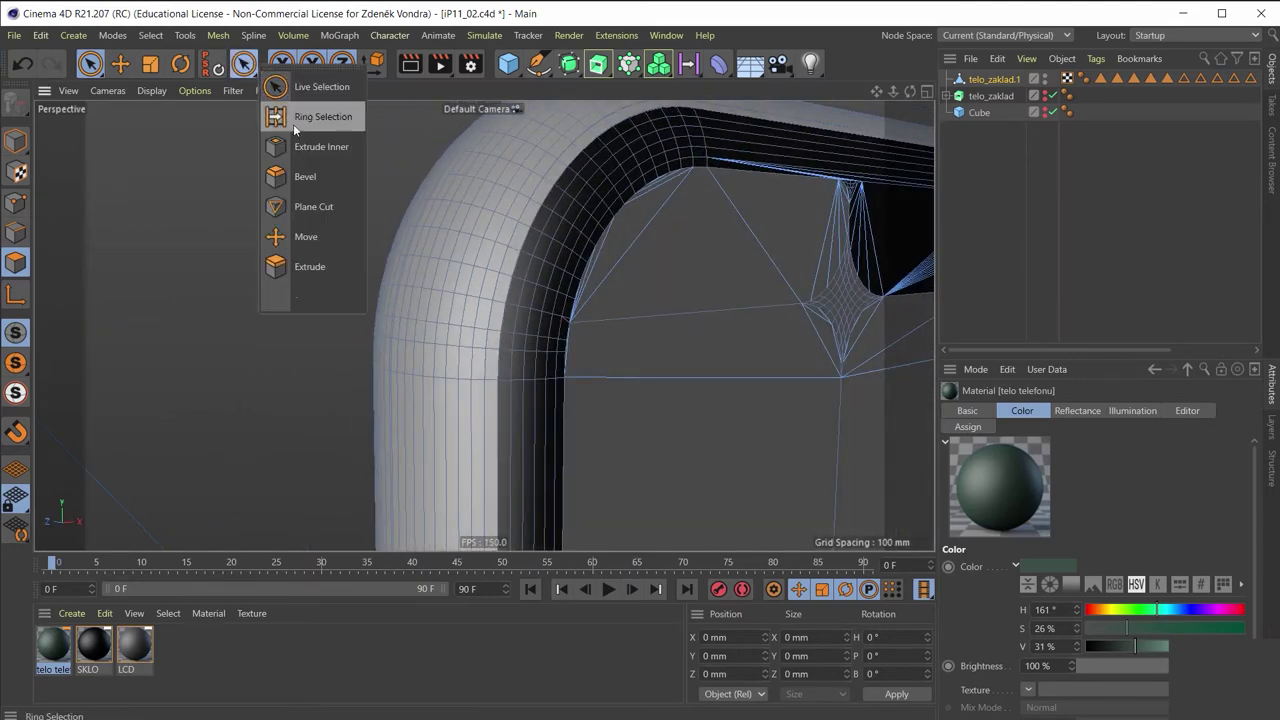
left_click(293, 124)
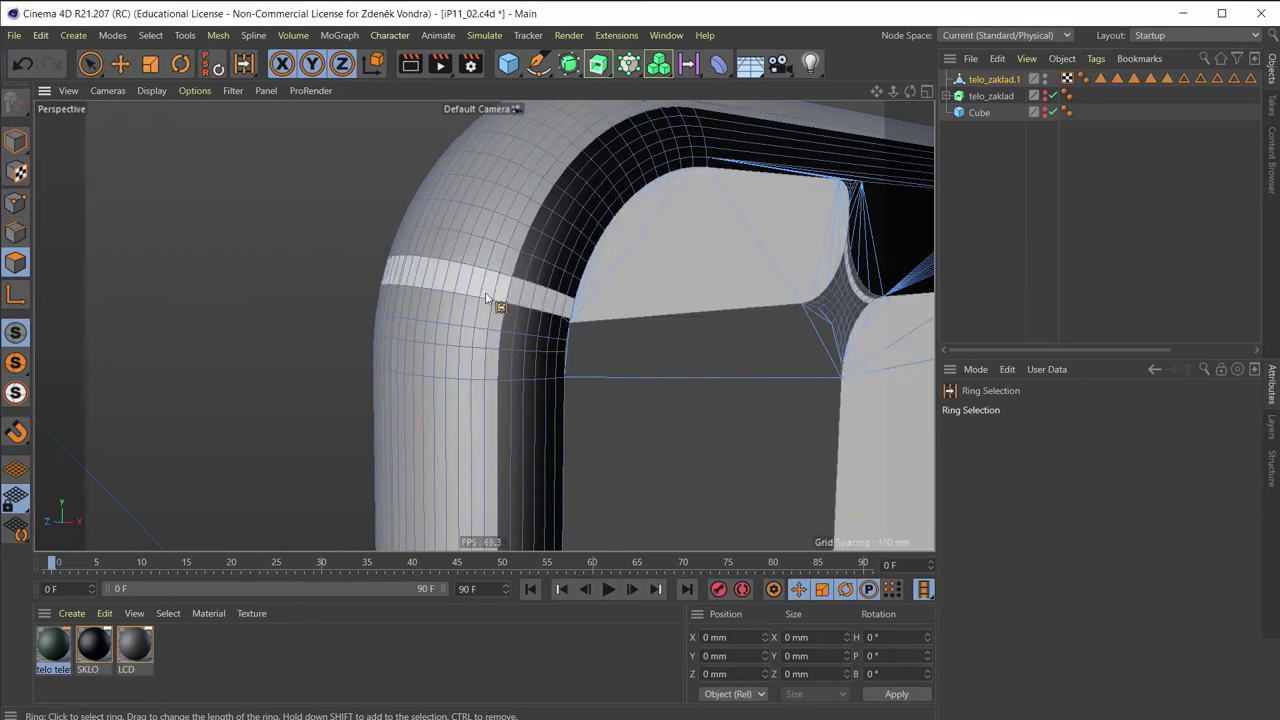
scroll(484, 298, "up", 5)
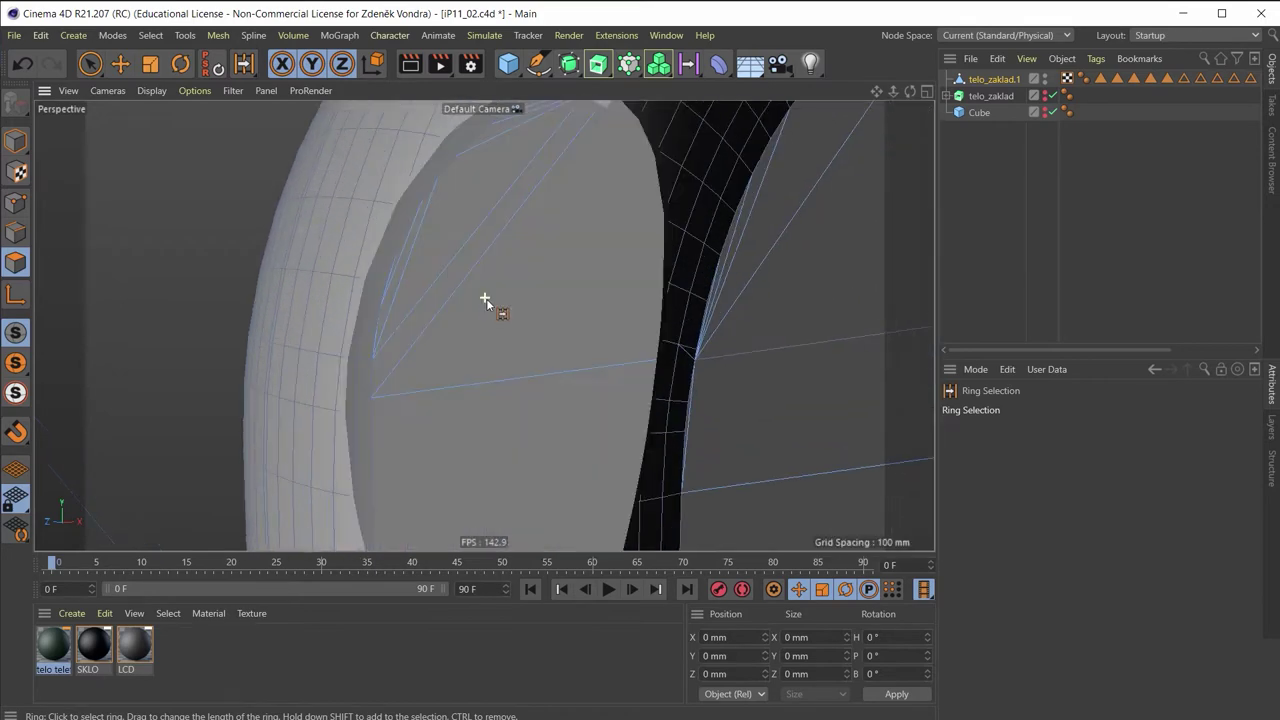
scroll(486, 298, "down", 4)
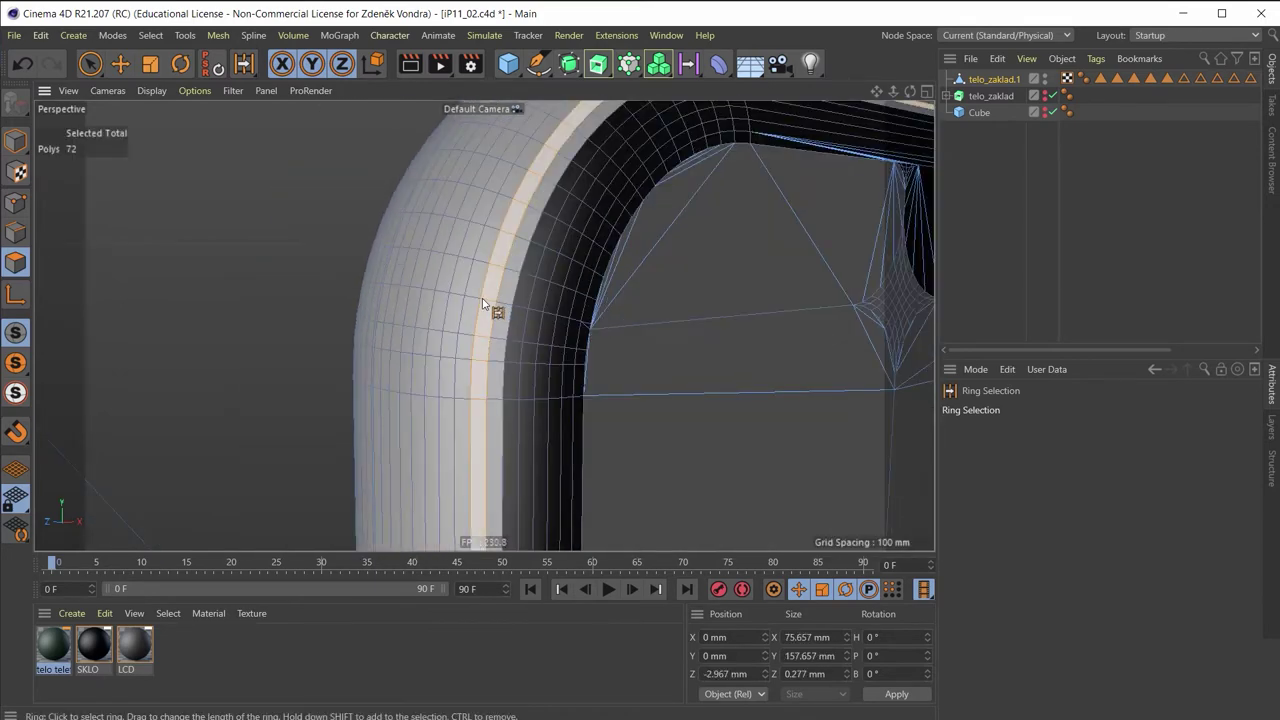
left_click(475, 304, "shift")
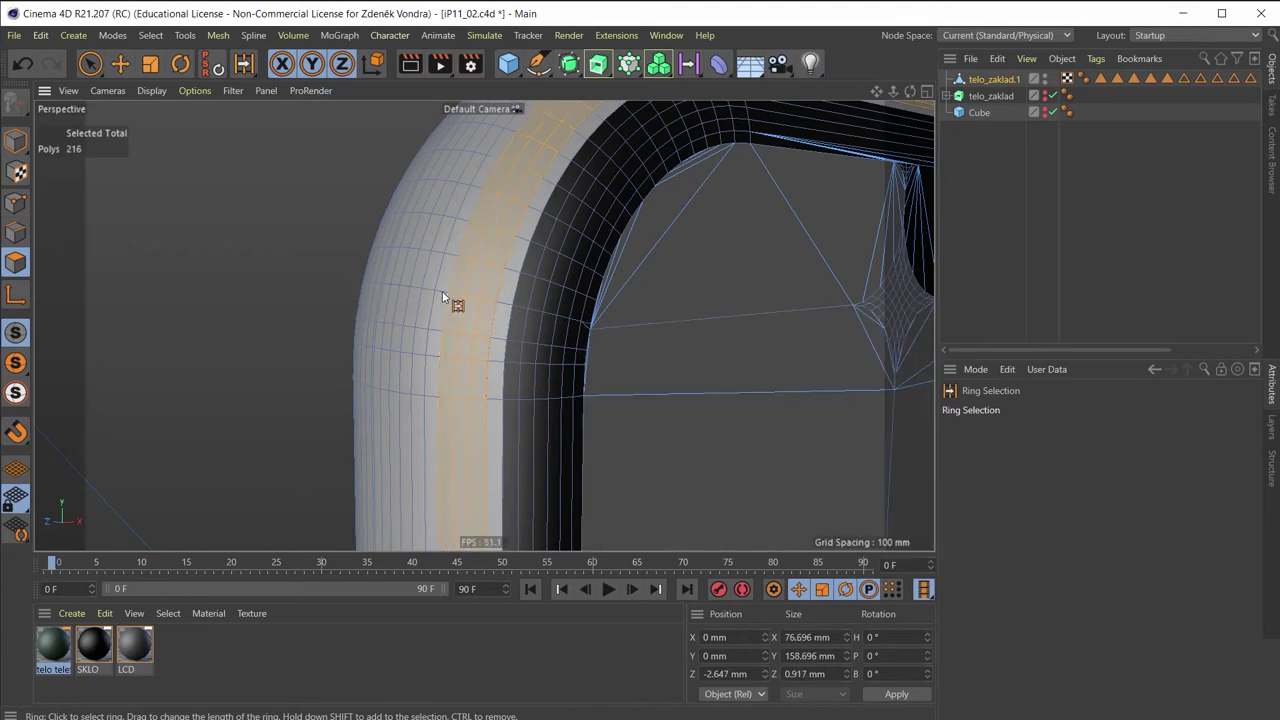
left_click(451, 297, "shift")
left_click(430, 292, "shift")
left_click(429, 294, "shift")
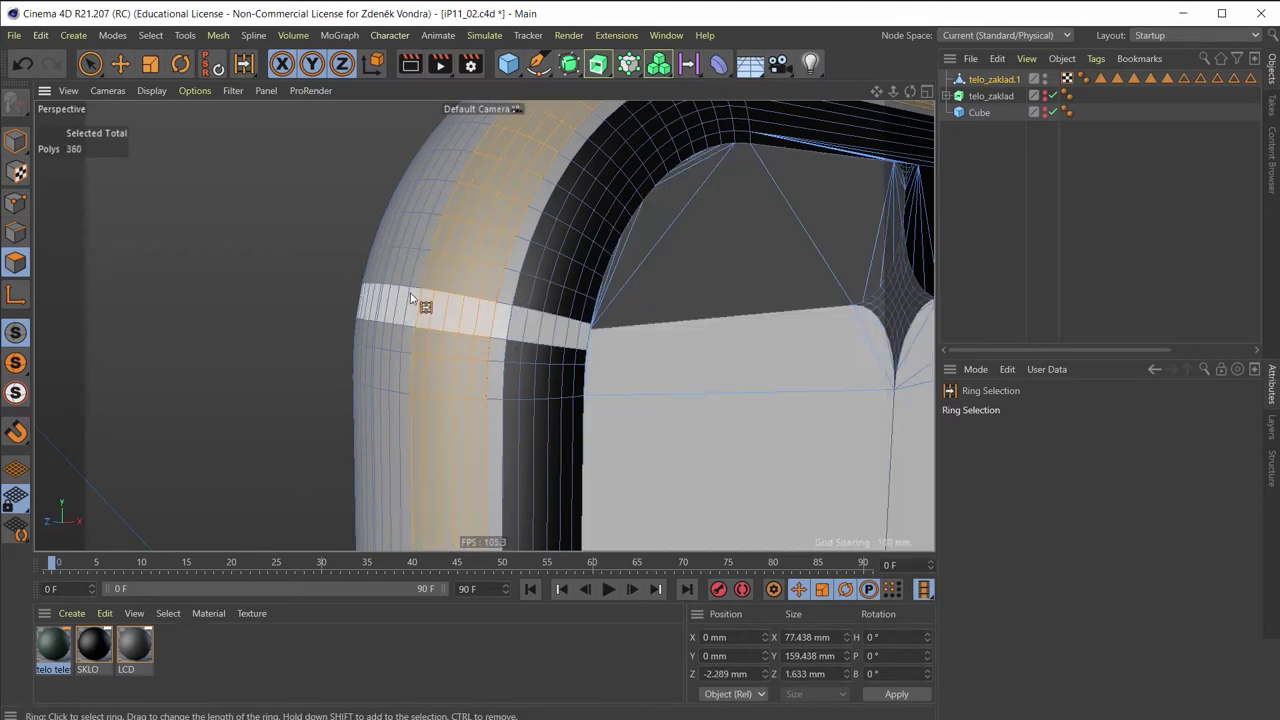
Add more vertical polygon rings along the phone body's side
mouse_move(415, 295)
left_mouse_down("alt")
mouse_move(523, 289)
mouse_move(418, 280)
left_mouse_up("alt")
left_click(440, 294, "shift")
left_click(395, 292, "shift")
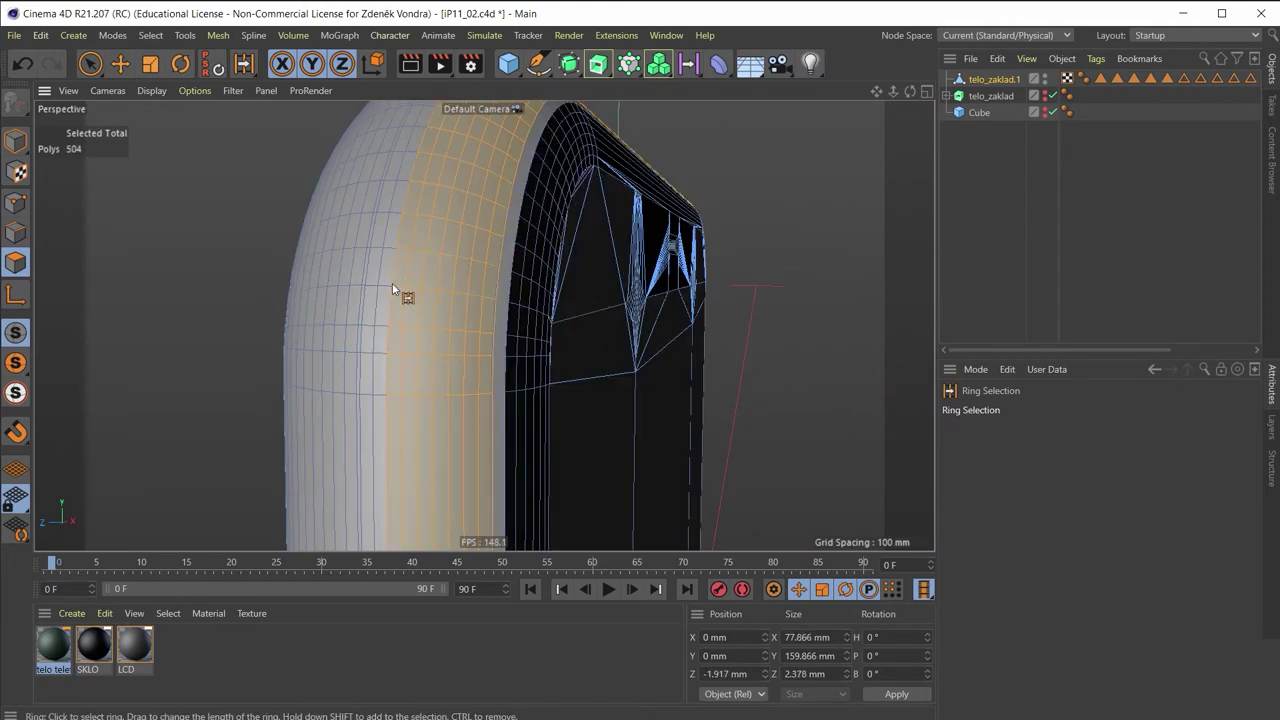
mouse_move(382, 293)
left_mouse_down("alt")
mouse_move(427, 289)
mouse_move(400, 284)
left_mouse_up("alt")
left_click(383, 297, "shift")
left_click(371, 284, "shift")
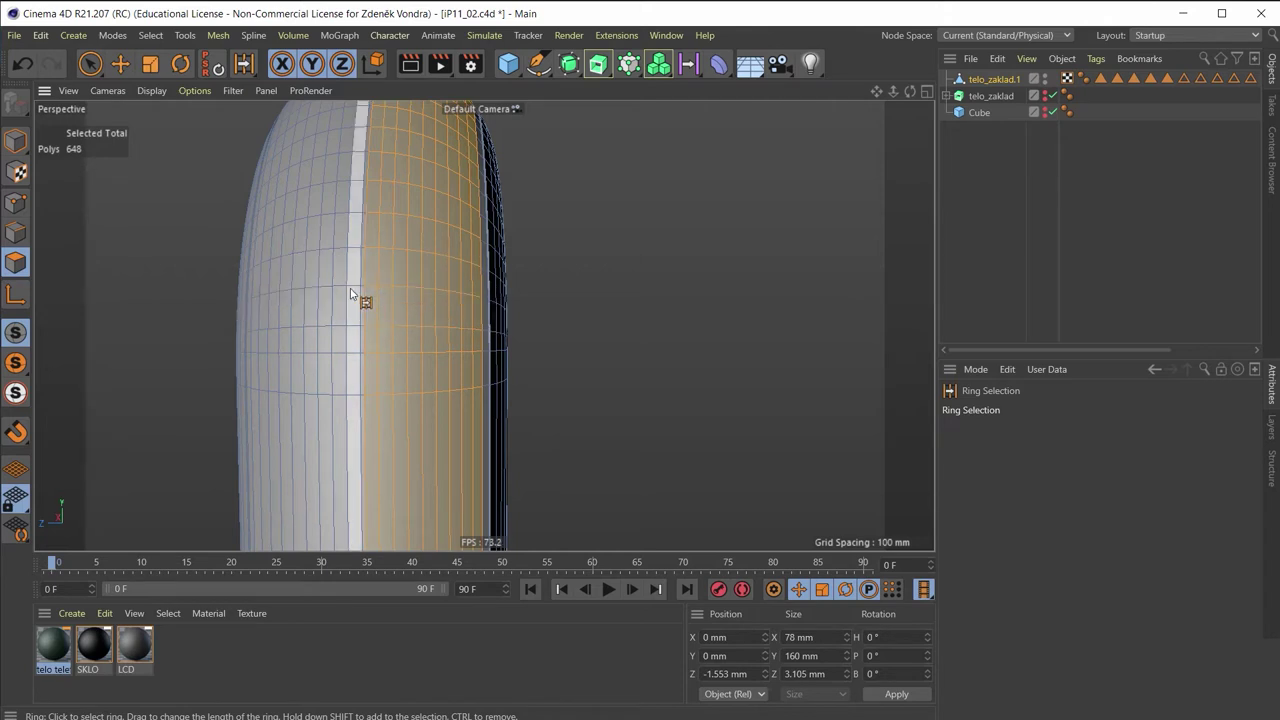
left_click(349, 289, "shift")
left_click(340, 295, "shift")
left_click(318, 292, "shift")
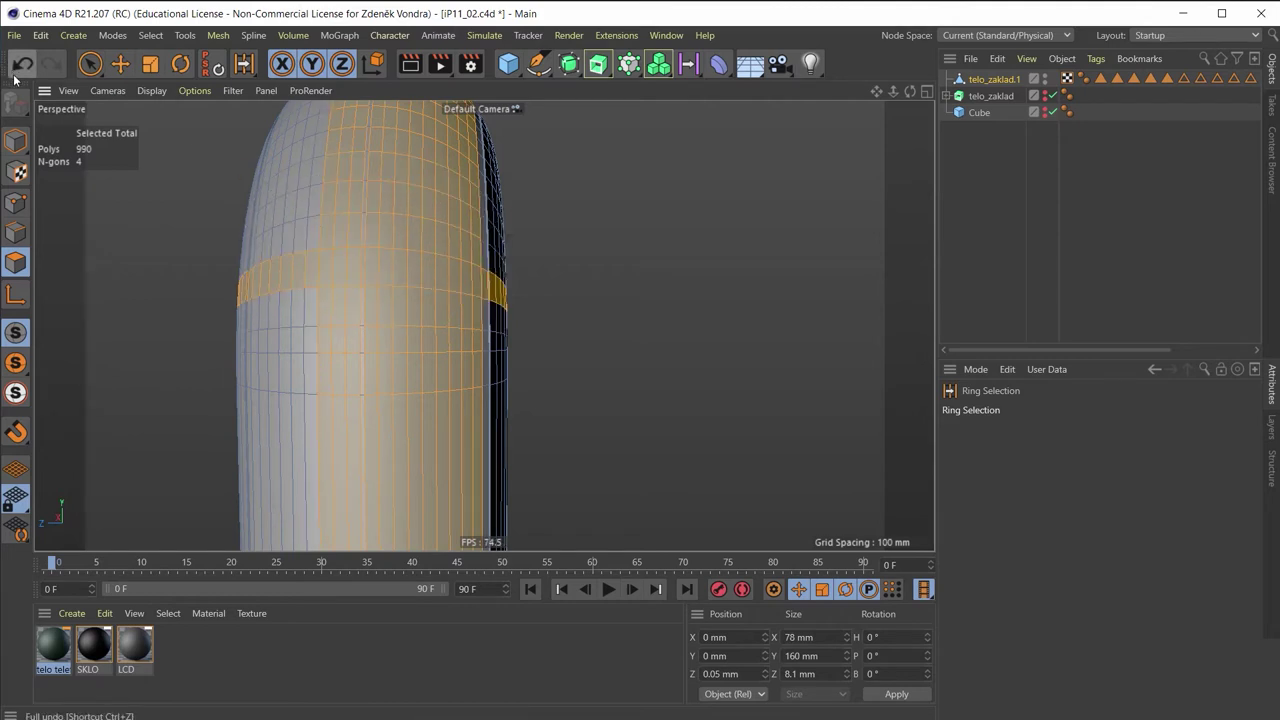
left_click(329, 291, "shift")
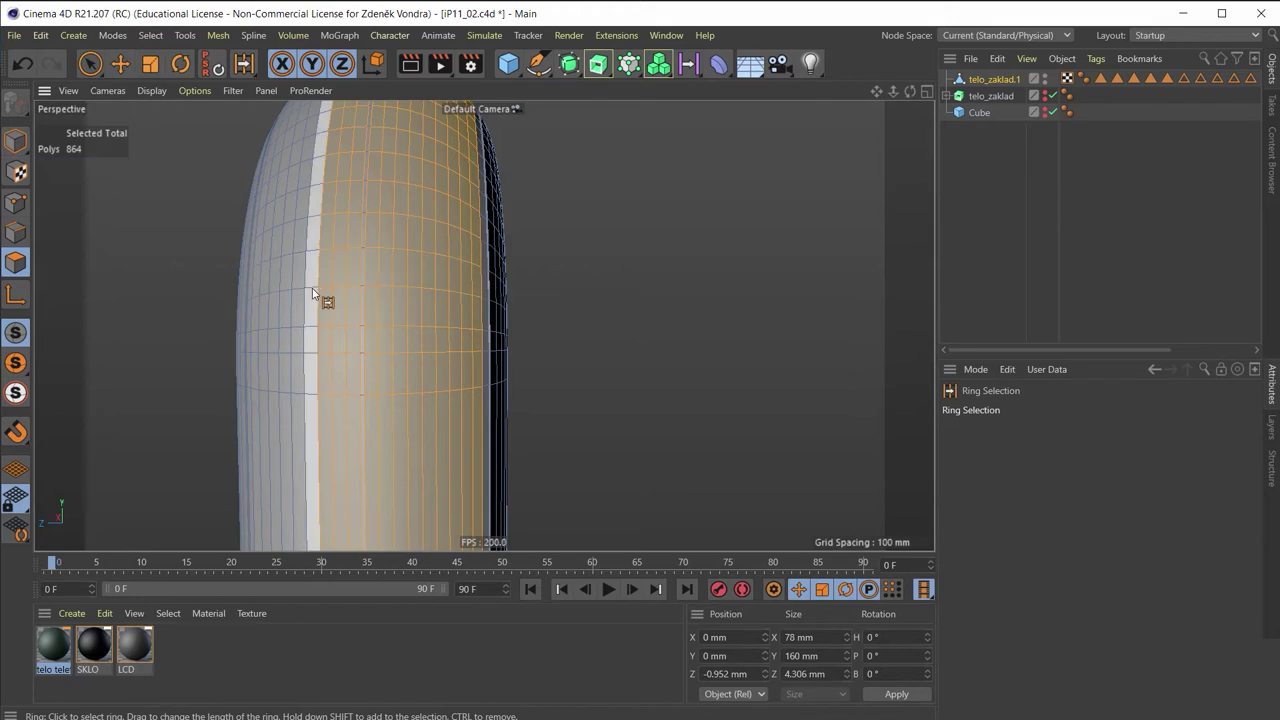
left_click(312, 290, "shift")
left_click(296, 294, "shift")
left_click(330, 293, "shift")
left_click_drag(334, 300, 415, 290, "alt")
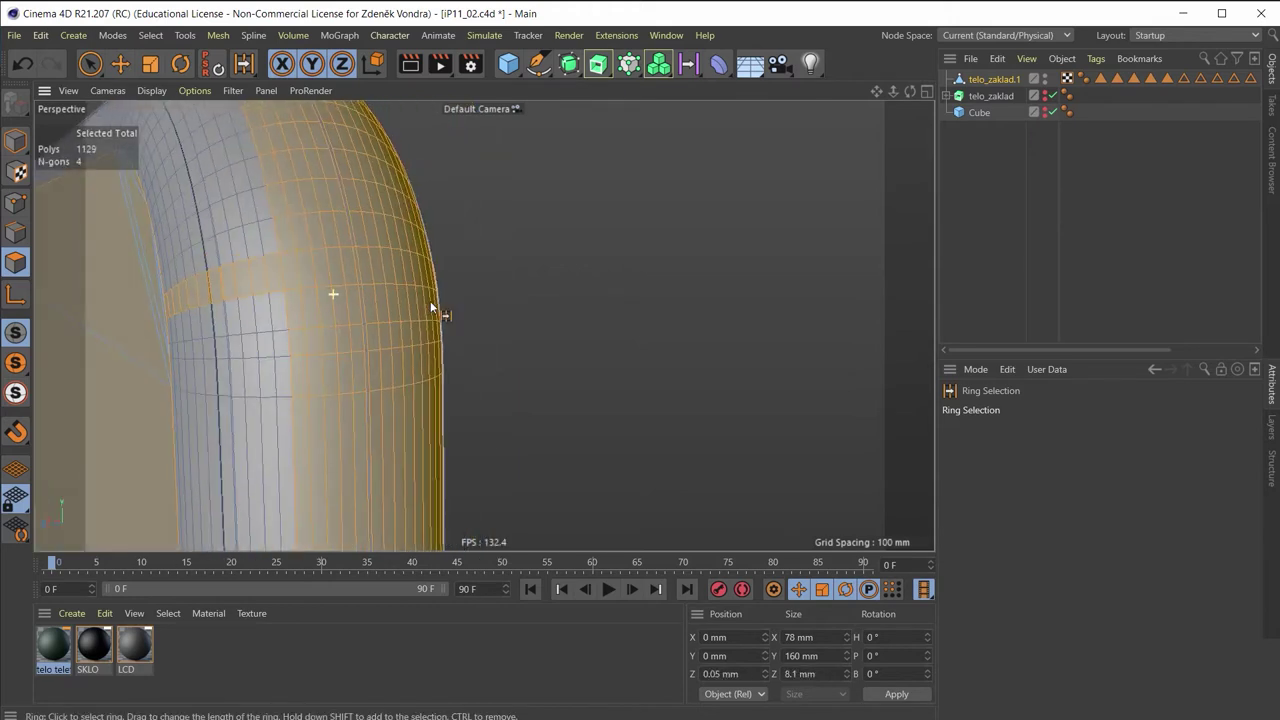
Undo the stray horizontal band and add the remaining side rings, 1368 polygons total
left_click(23, 74)
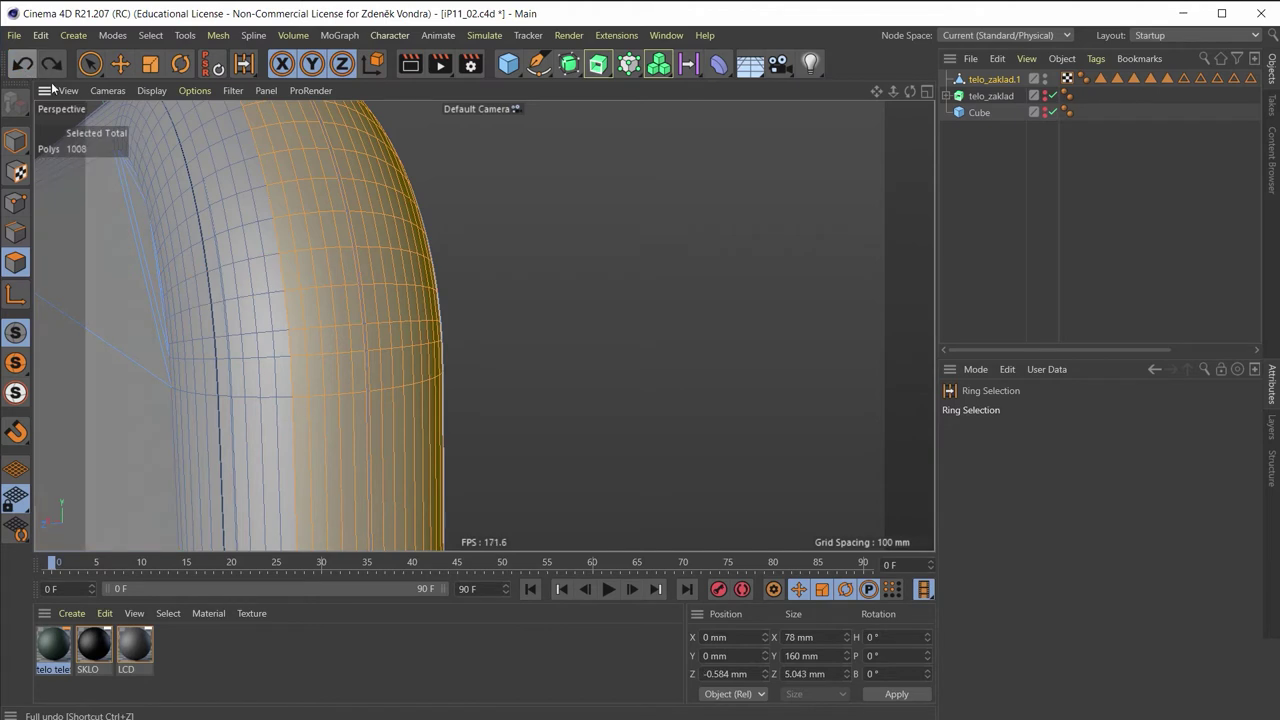
left_click(241, 266, "shift")
left_click(229, 273, "shift")
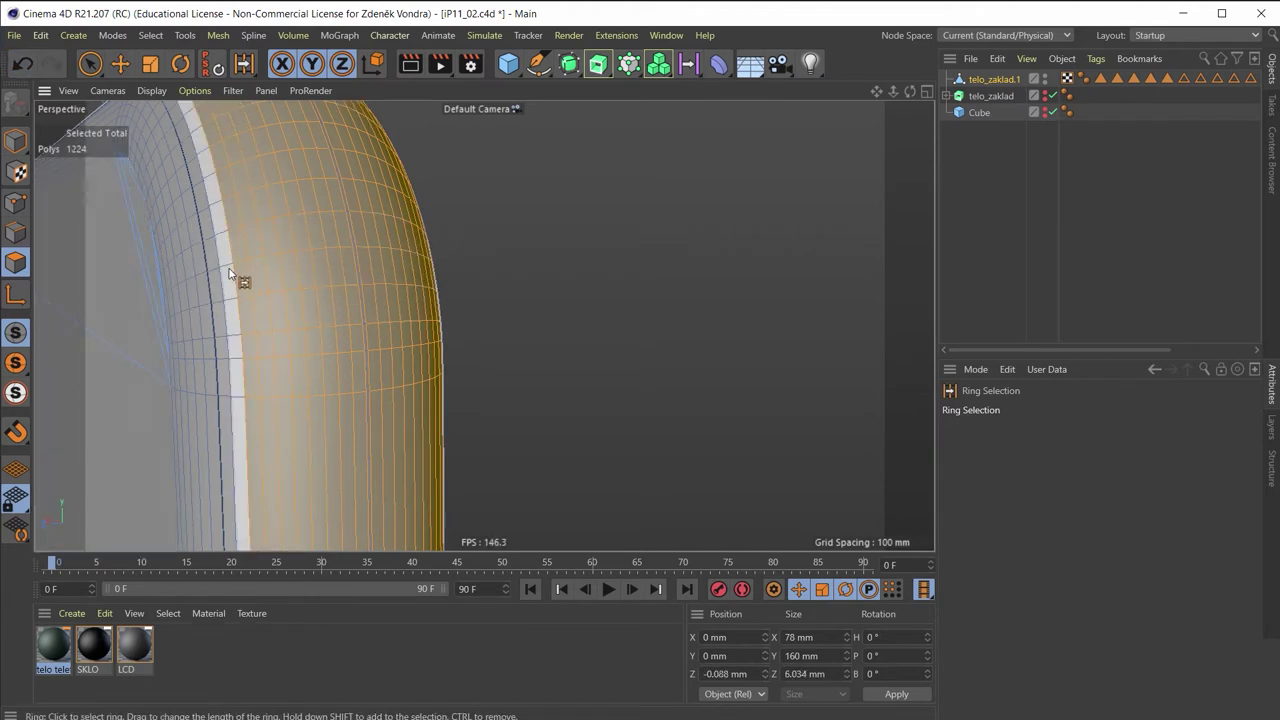
left_click(229, 273, "shift")
mouse_move(352, 283)
left_mouse_down("alt")
mouse_move(326, 265)
mouse_move(400, 234)
left_mouse_up("alt")
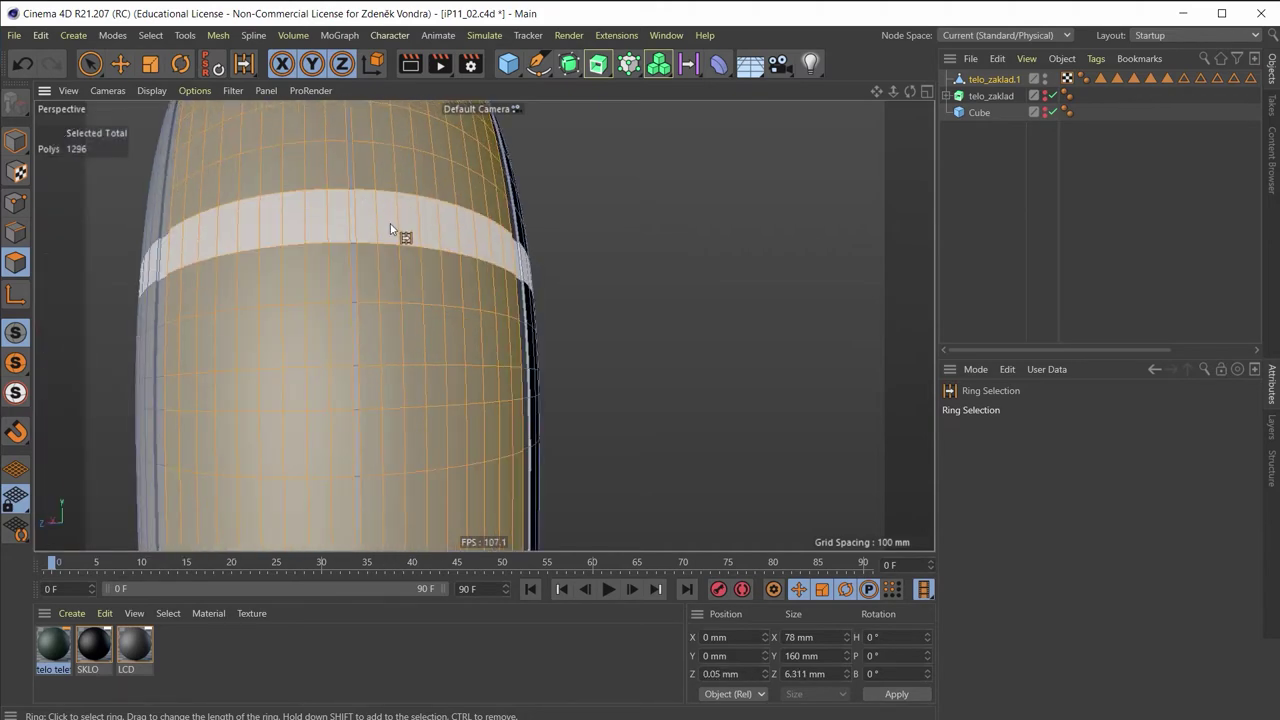
left_click(351, 189, "shift")
mouse_move(371, 309)
left_mouse_down("alt")
mouse_move(371, 331)
mouse_move(357, 300)
mouse_move(393, 294)
mouse_move(360, 323)
mouse_move(383, 326)
mouse_move(229, 391)
mouse_move(294, 313)
mouse_move(483, 323)
left_mouse_up("alt")
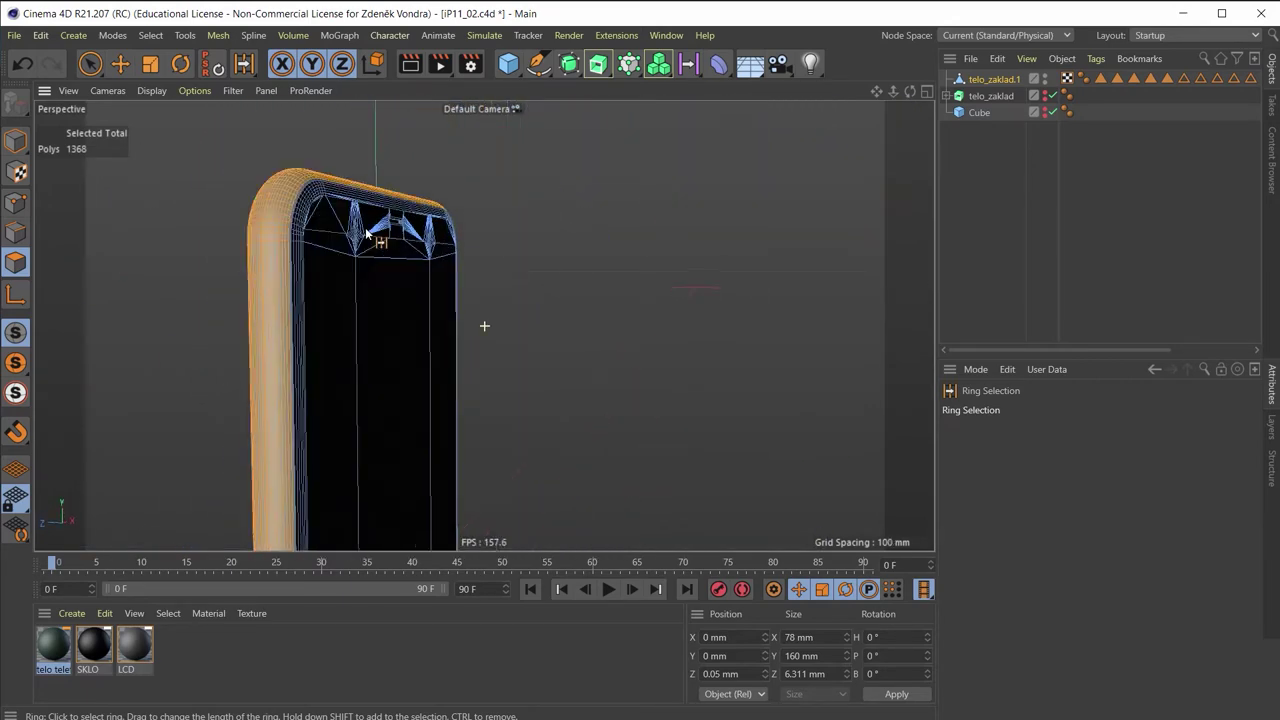
scroll(423, 223, "up", 3)
mouse_move(423, 223)
left_mouse_down("alt")
mouse_move(463, 335)
mouse_move(60, 304)
mouse_move(10, 245)
mouse_move(101, 338)
mouse_move(443, 314)
mouse_move(586, 358)
mouse_move(345, 336)
left_mouse_up("alt")
scroll(542, 317, "up", 5)
mouse_move(542, 317)
left_mouse_down("alt")
mouse_move(470, 309)
mouse_move(400, 257)
mouse_move(471, 243)
mouse_move(566, 266)
left_mouse_up("alt")
scroll(398, 214, "up", 3)
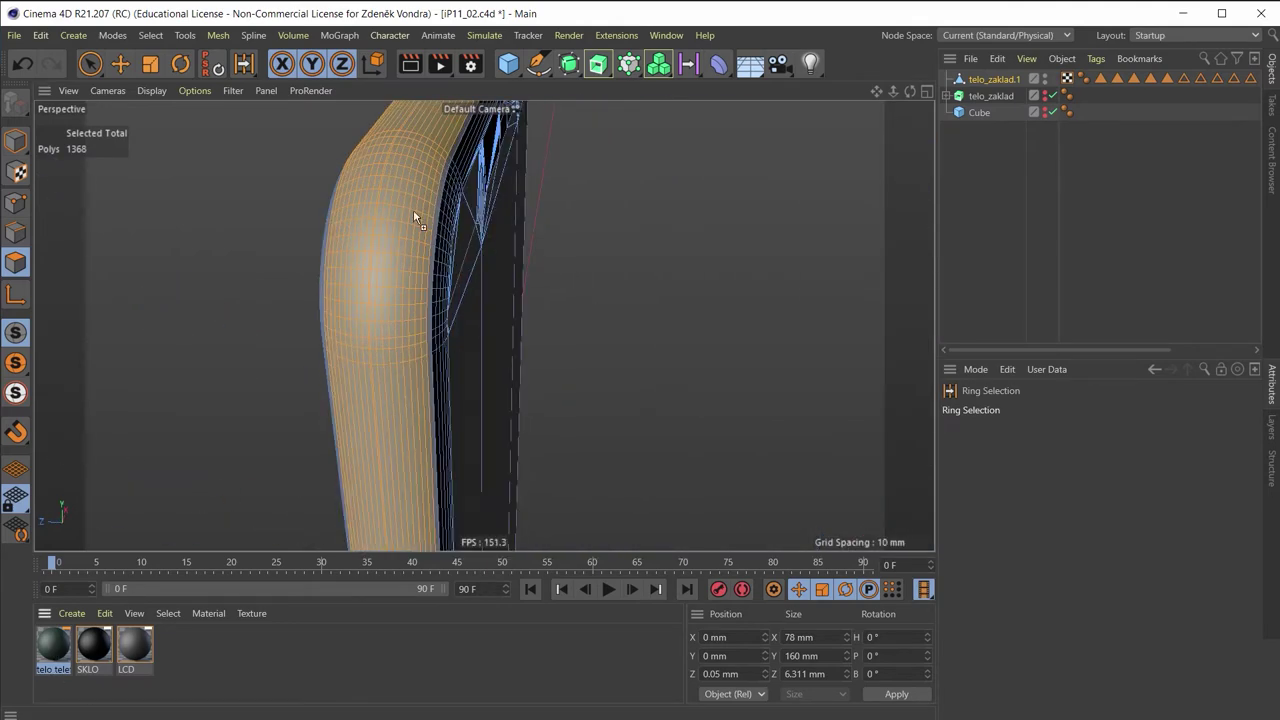
Apply telo telefonu to the selected polygons and reactivate Ring Selection
left_click_drag(413, 212, 411, 210)
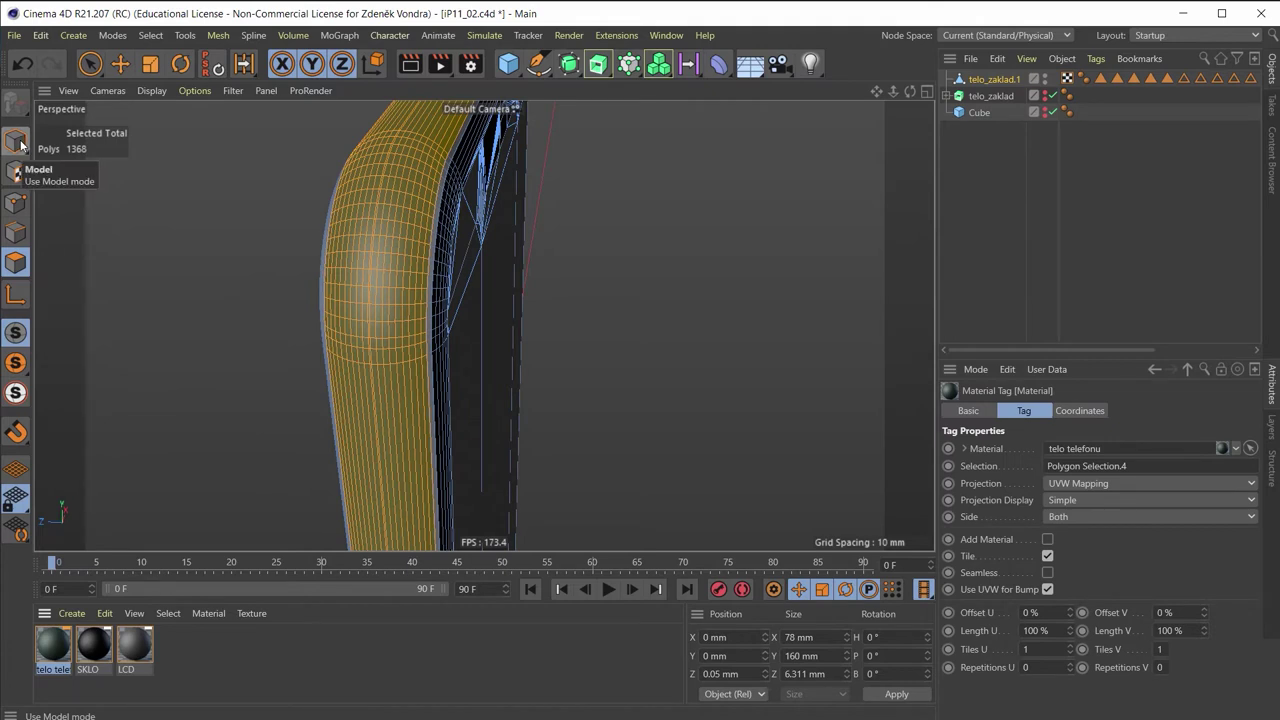
left_click_drag(97, 64, 241, 182)
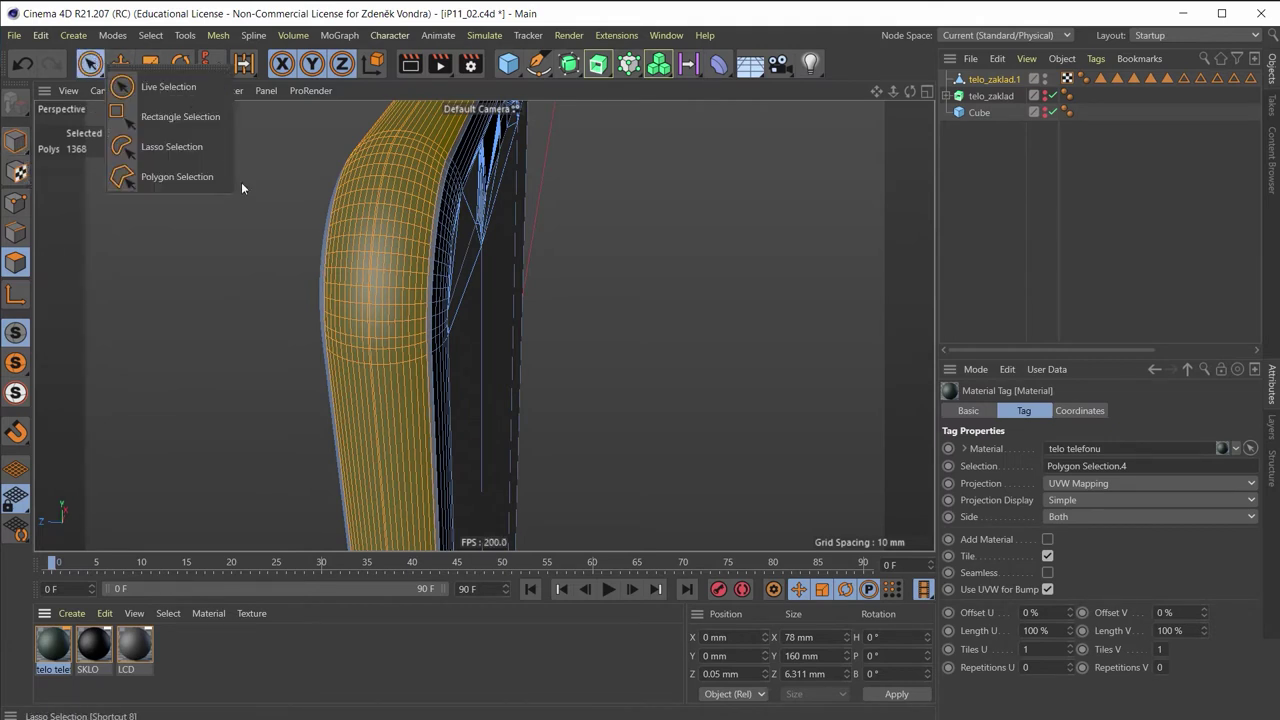
key("u")
key("b")
Maximise the Front view to see the phone straight from the front
mouse_move(243, 324)
left_mouse_down("alt")
mouse_move(186, 250)
mouse_move(209, 242)
left_mouse_up("alt")
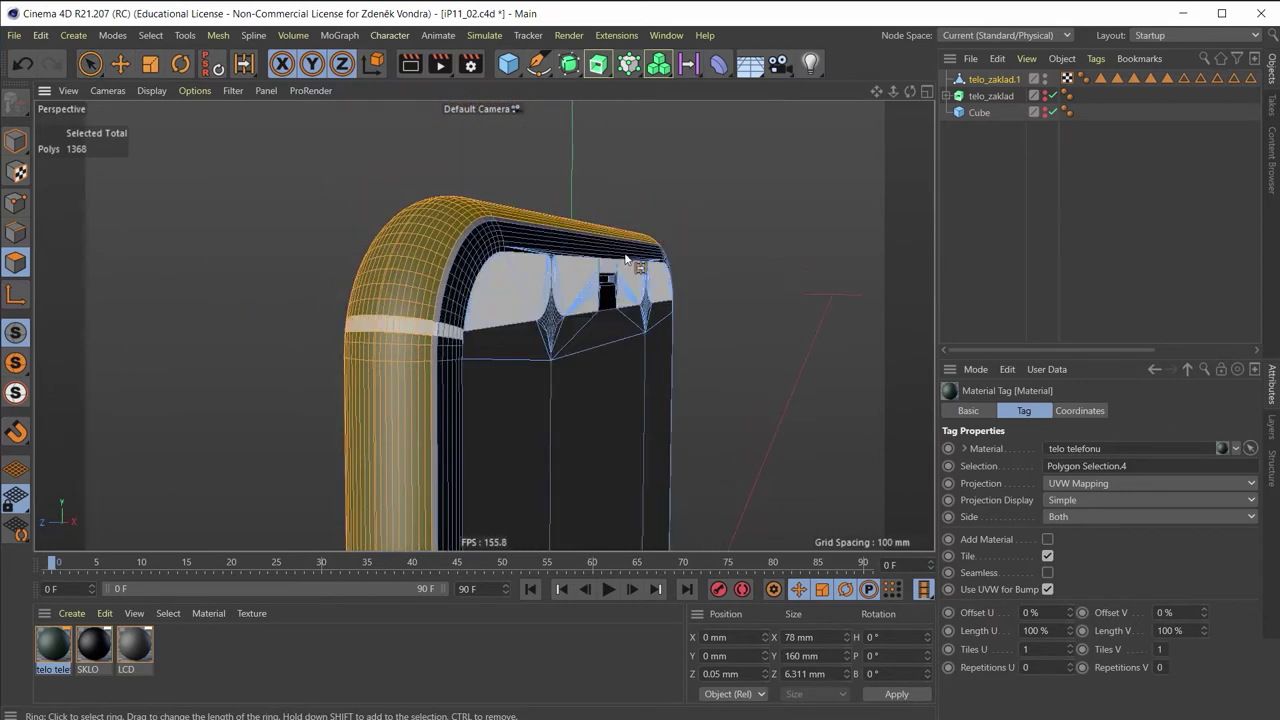
left_click_drag(538, 160, 500, 260, "alt")
scroll(486, 323, "up", 3)
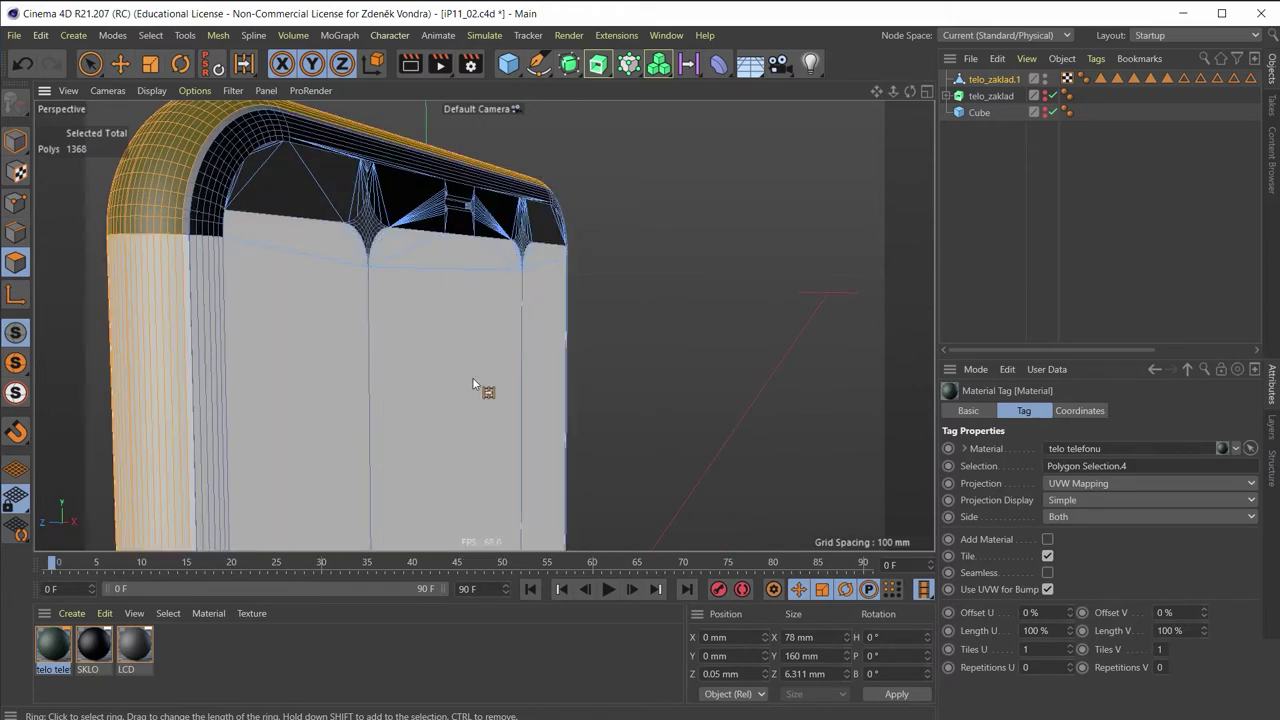
middle_click(474, 381)
middle_click(708, 443)
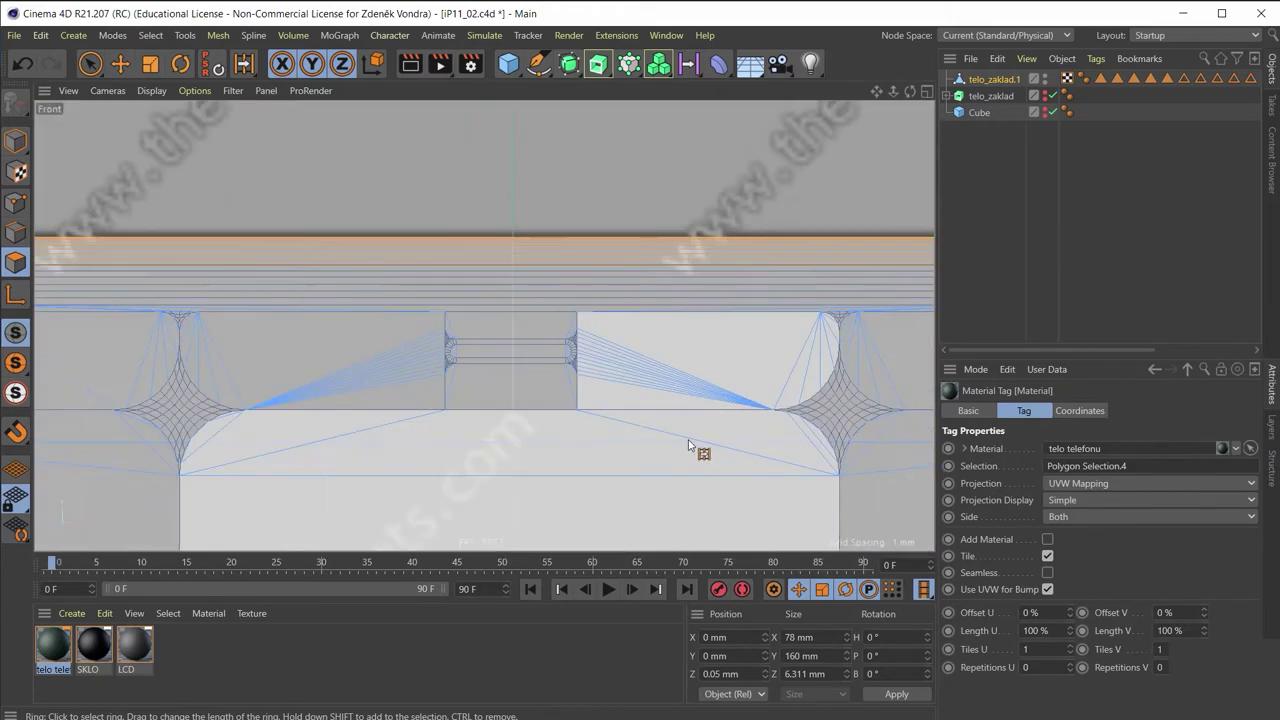
Zoom and pan the Front view to compare the body with the front and back blueprints
scroll(688, 445, "down", 3)
scroll(674, 177, "up", 2)
scroll(646, 277, "down", 4)
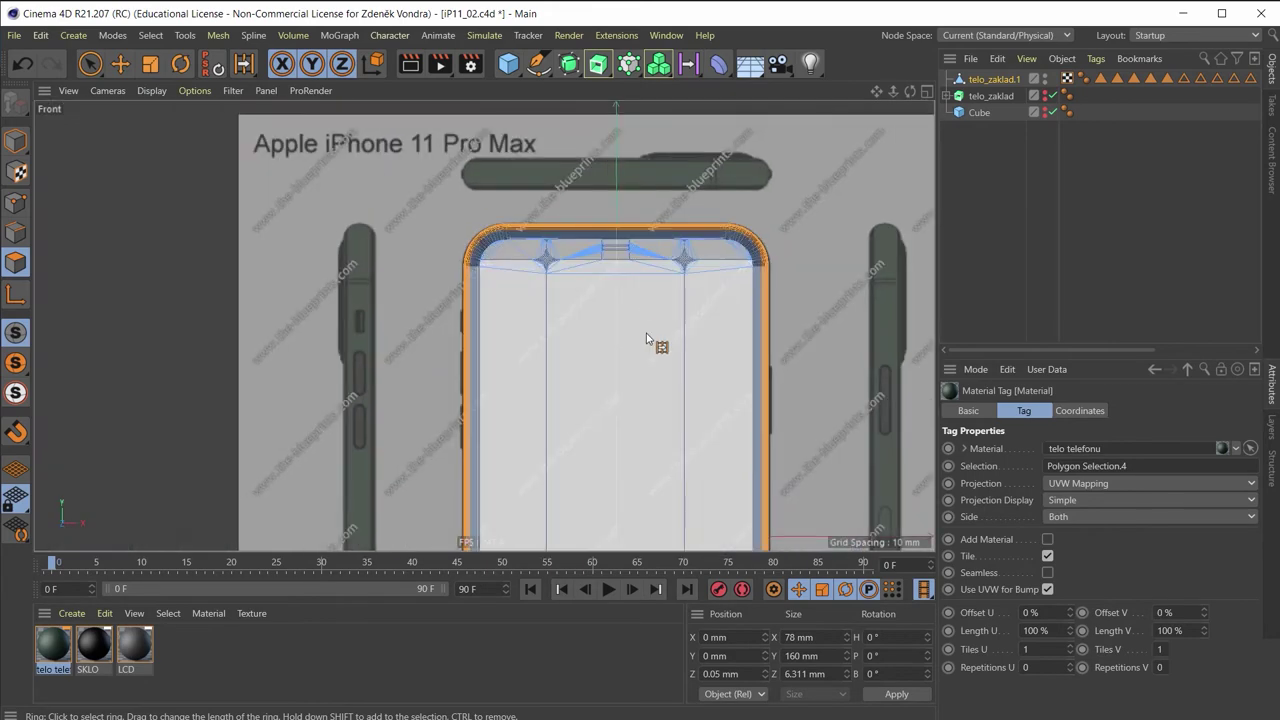
scroll(646, 341, "down", 3)
middle_click_drag(646, 341, 528, 269)
scroll(528, 269, "down", 2)
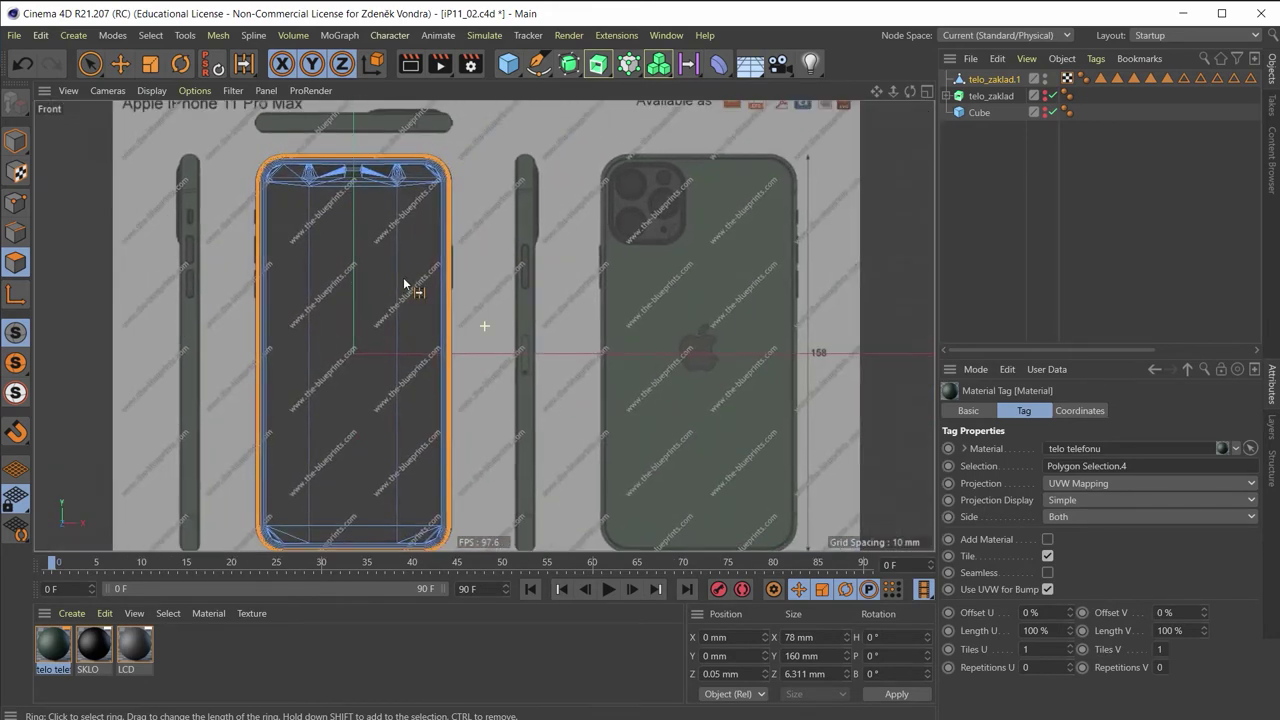
scroll(600, 200, "up", 2)
scroll(700, 125, "up", 3)
scroll(660, 214, "up", 2)
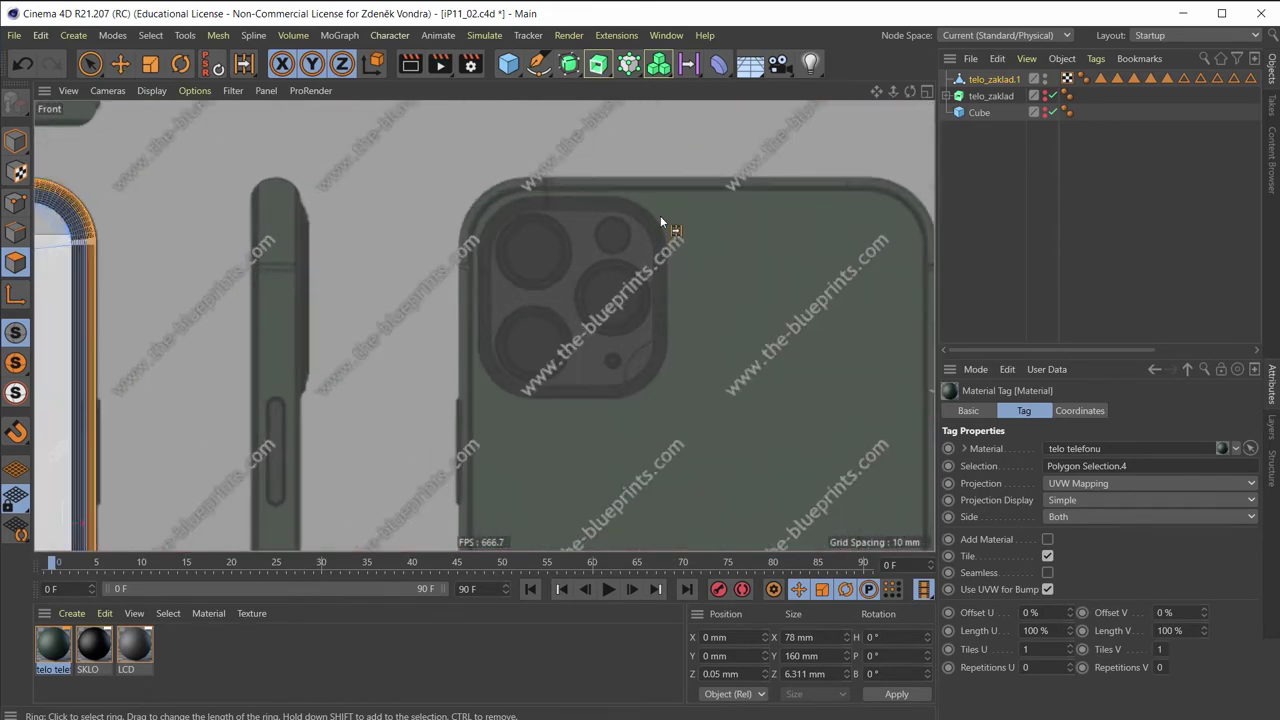
scroll(660, 224, "down", 3)
scroll(691, 320, "up", 1)
scroll(641, 183, "up", 2)
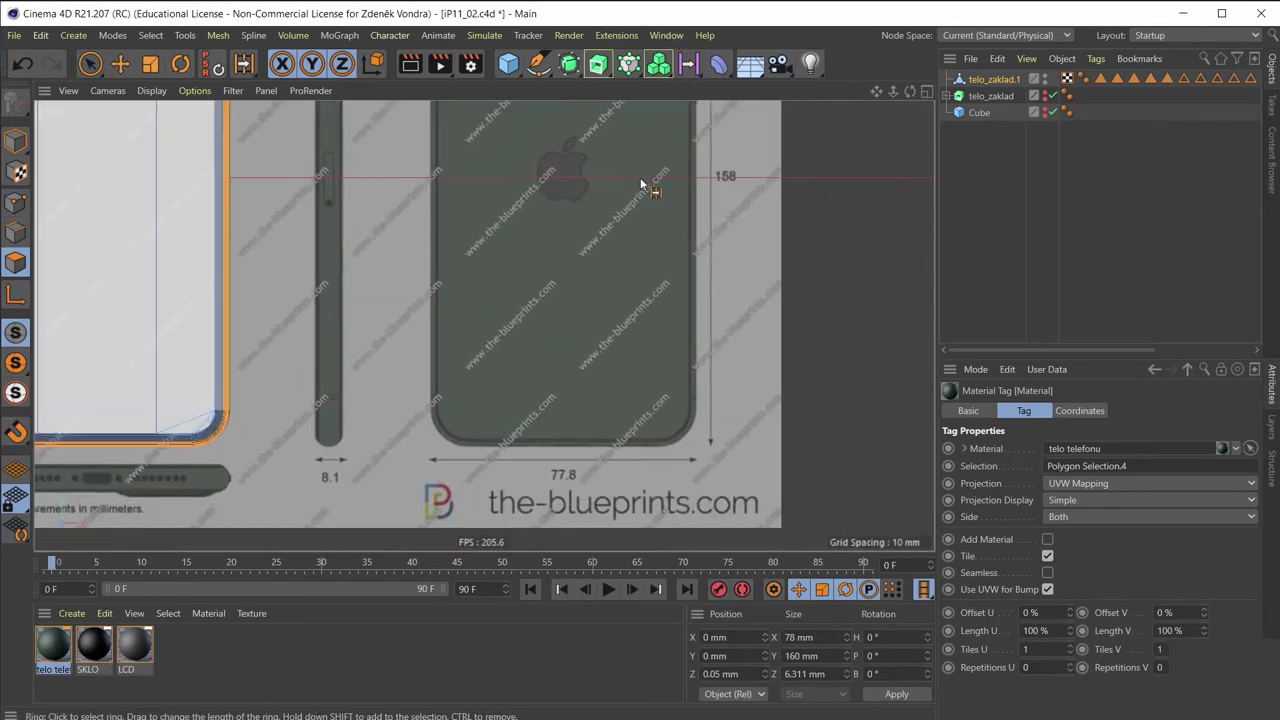
scroll(600, 484, "up", 1)
scroll(601, 481, "down", 2)
scroll(560, 400, "up", 1)
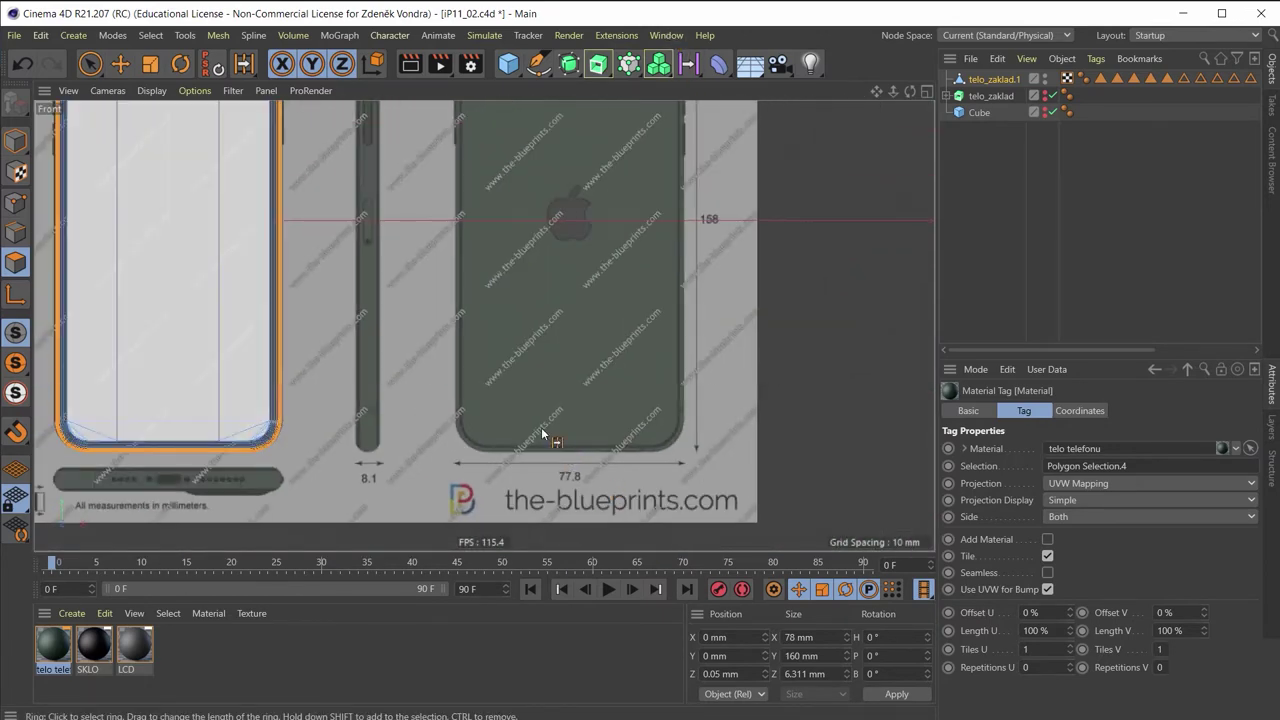
Inspect the blueprint's back top and camera area, then frame the model again
middle_click_drag(514, 317, 470, 510, "alt")
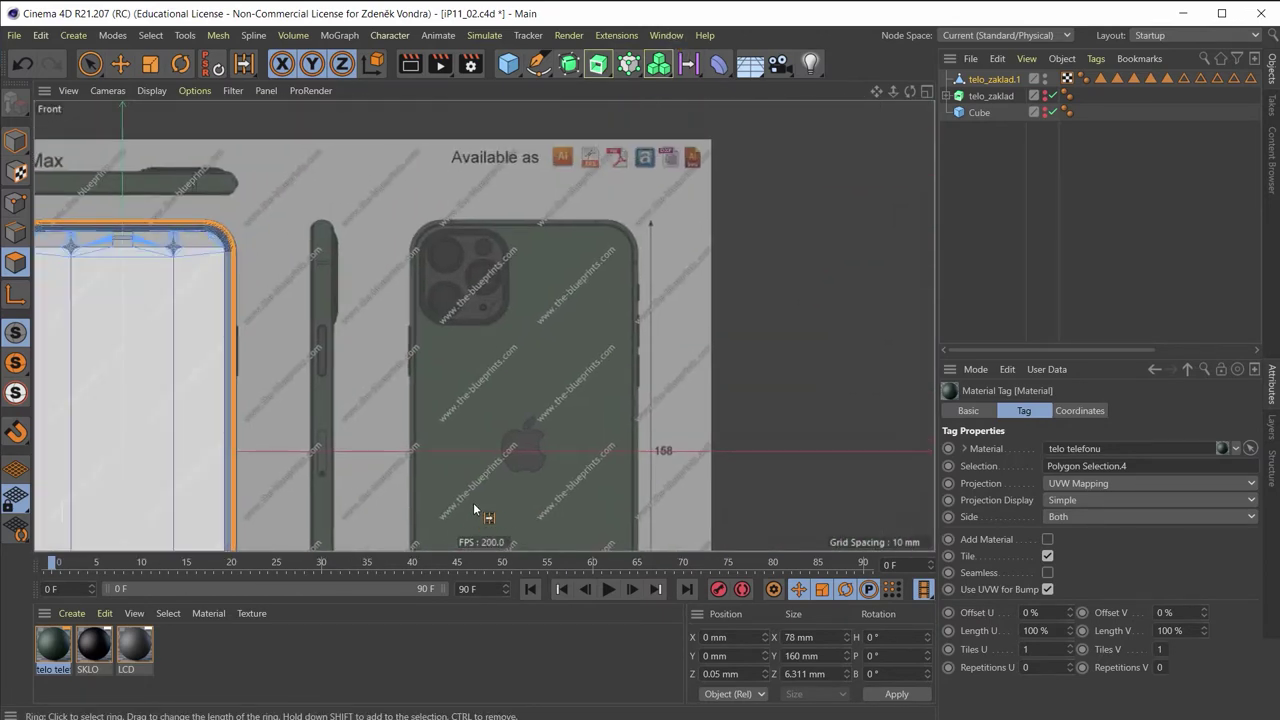
scroll(402, 267, "up", 2)
scroll(390, 275, "down", 1)
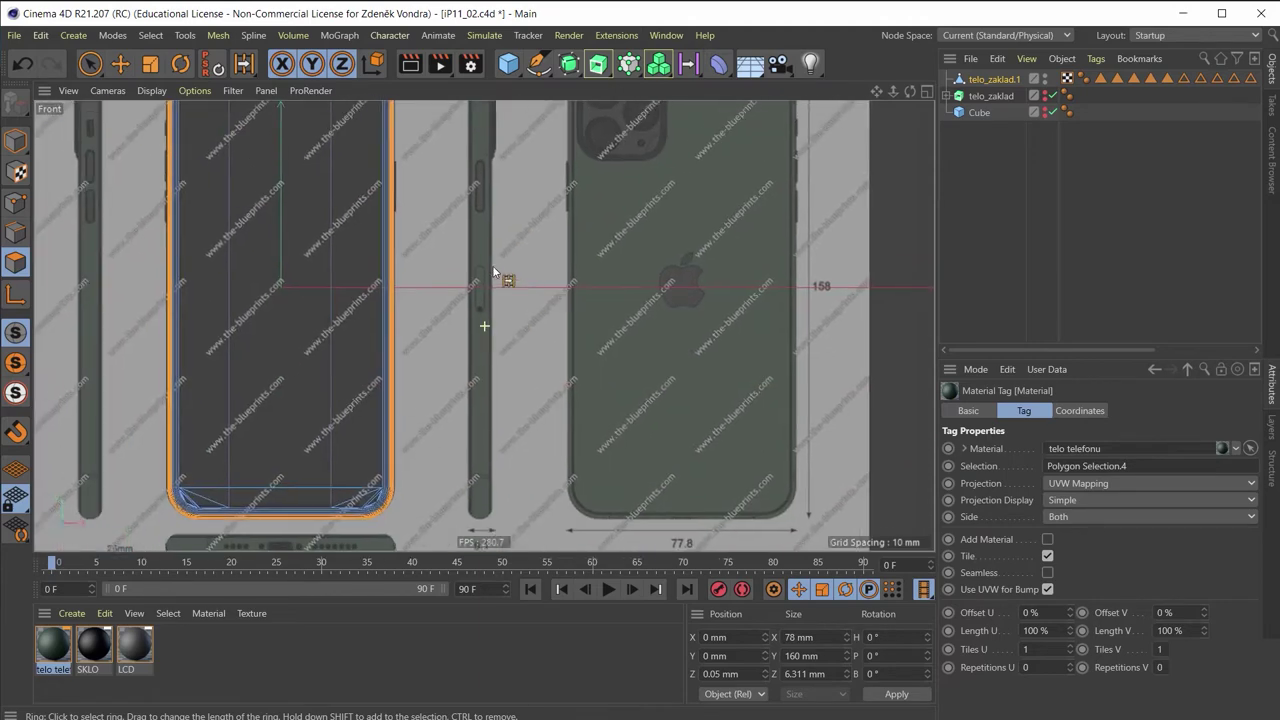
scroll(370, 289, "down", 1)
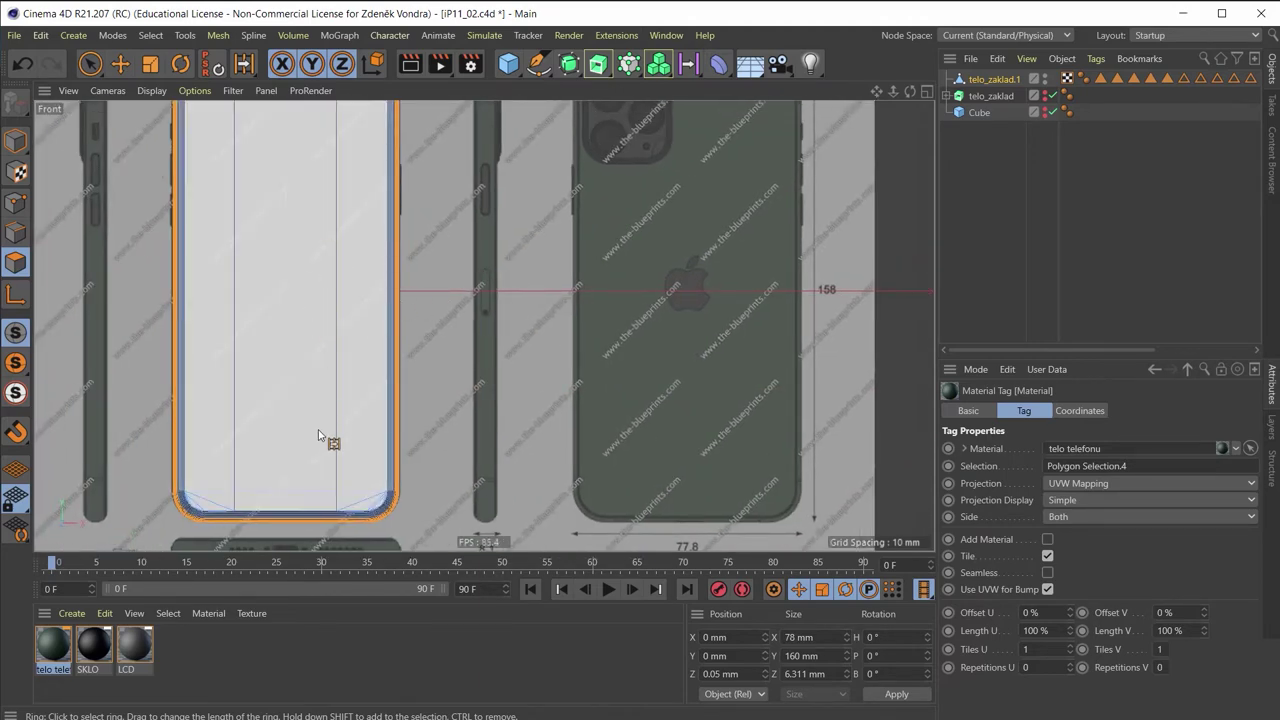
scroll(439, 498, "up", 1)
scroll(393, 474, "up", 1)
scroll(430, 470, "up", 1)
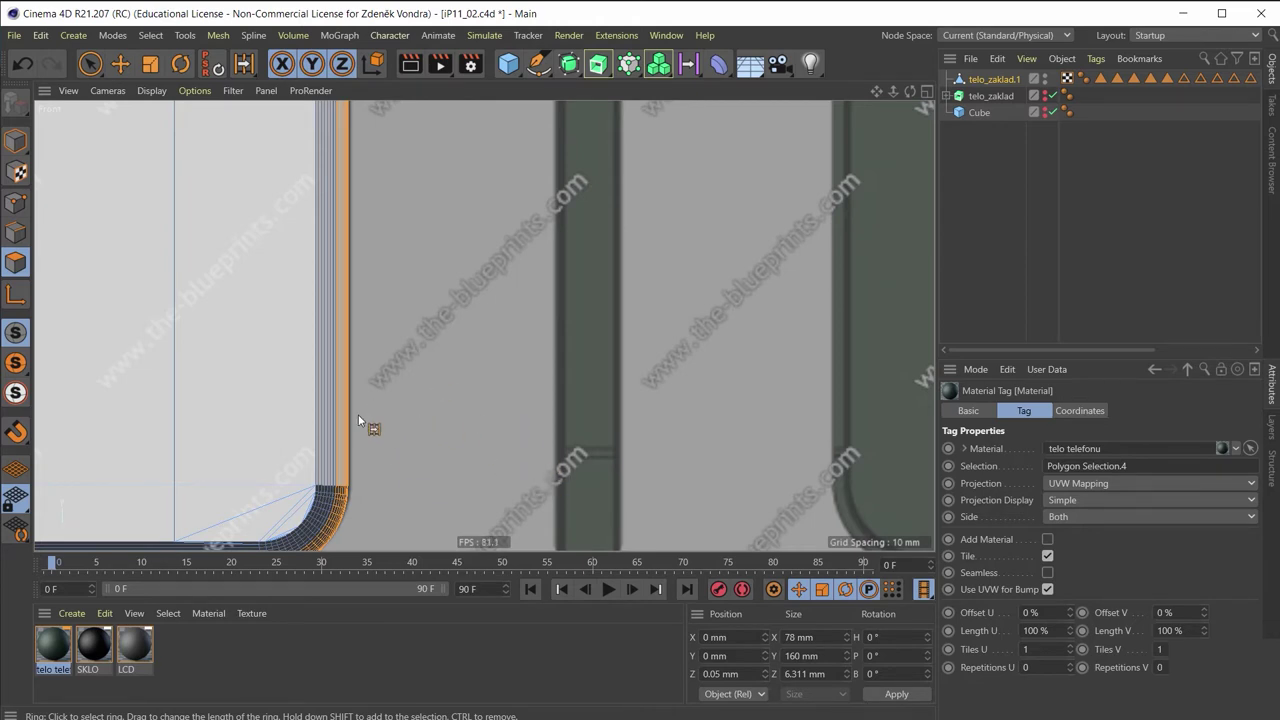
scroll(358, 414, "down", 2)
scroll(371, 185, "down", 3)
scroll(343, 315, "down", 2)
middle_click_drag(462, 424, 402, 446, "alt")
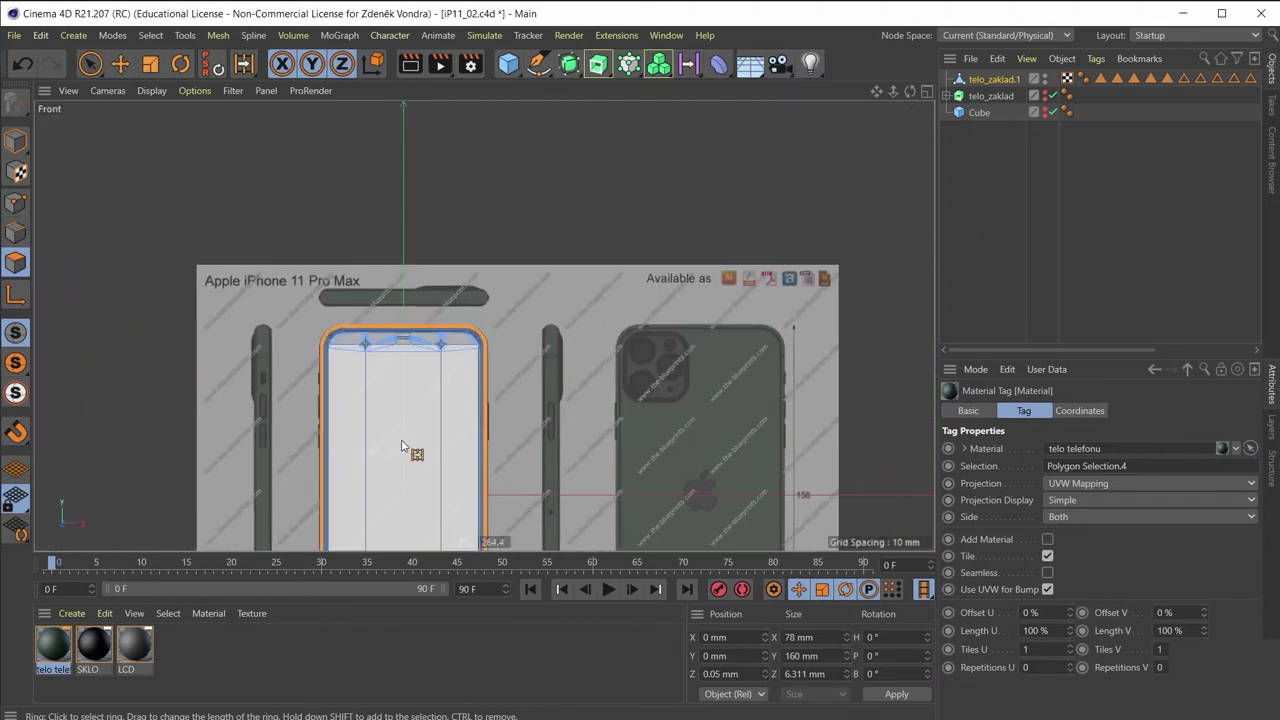
Maximise the Perspective view, orbit to the phone's side, and switch to Live Selection
middle_click(403, 383)
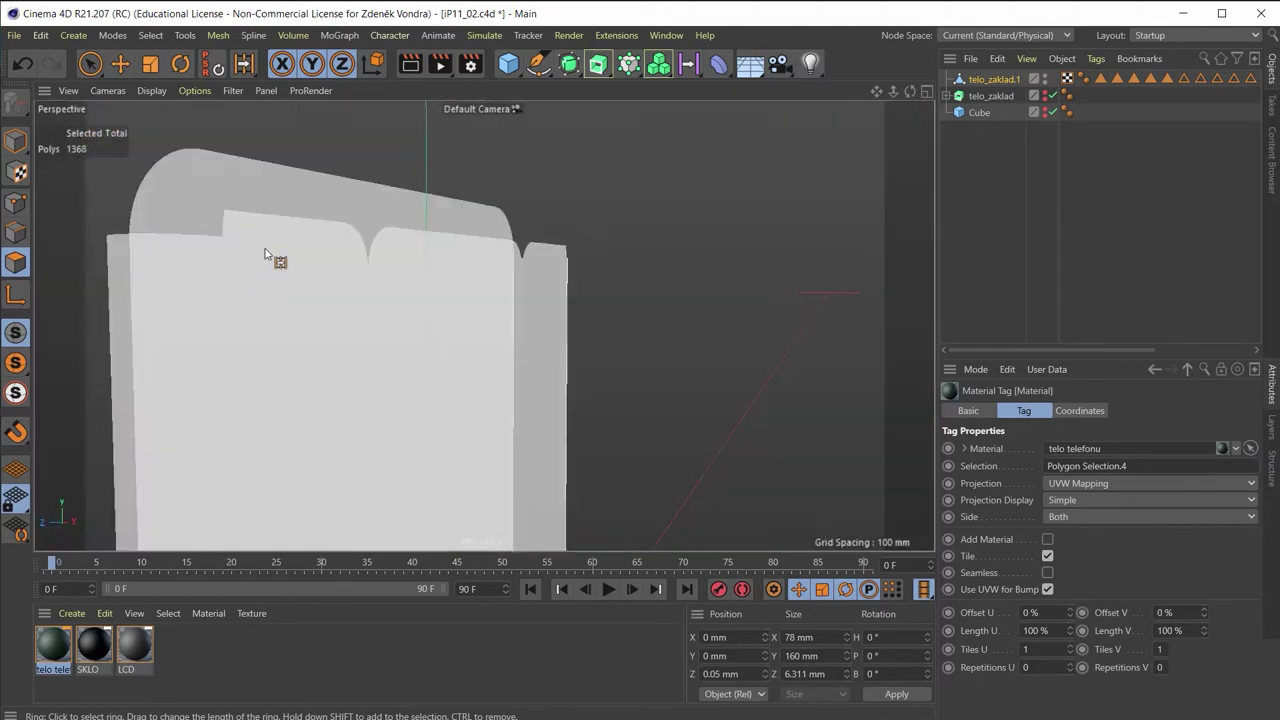
middle_click(243, 260)
left_click_drag(388, 230, 194, 266, "alt")
scroll(168, 203, "up", 2)
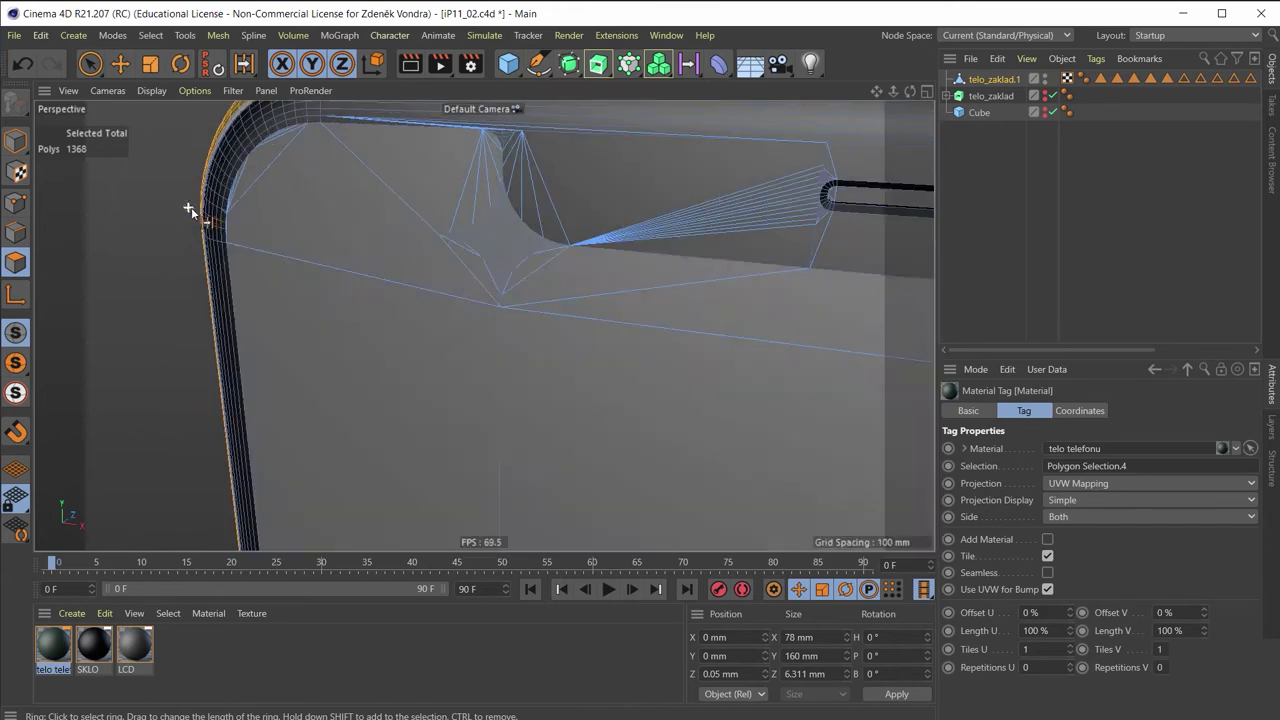
scroll(193, 212, "up", 2)
left_click_drag(193, 212, 271, 267, "alt")
left_click_drag(161, 234, 200, 375, "alt")
left_click(96, 68)
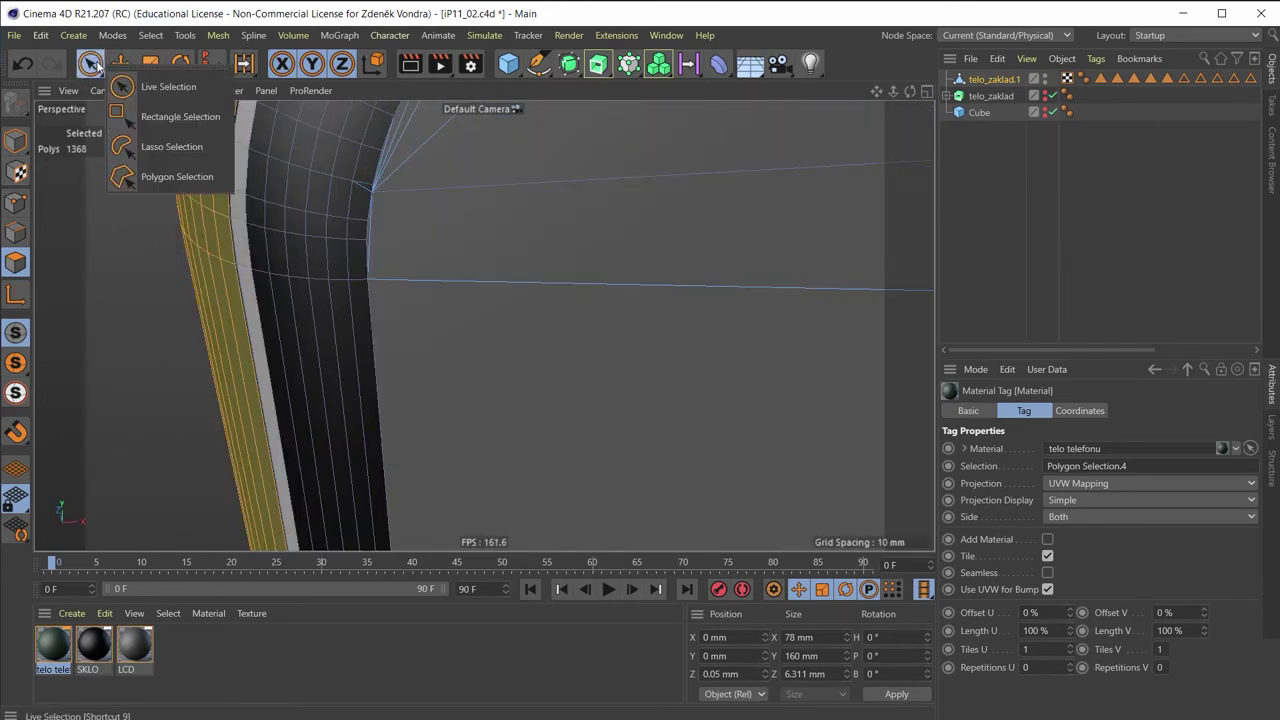
left_click(146, 95)
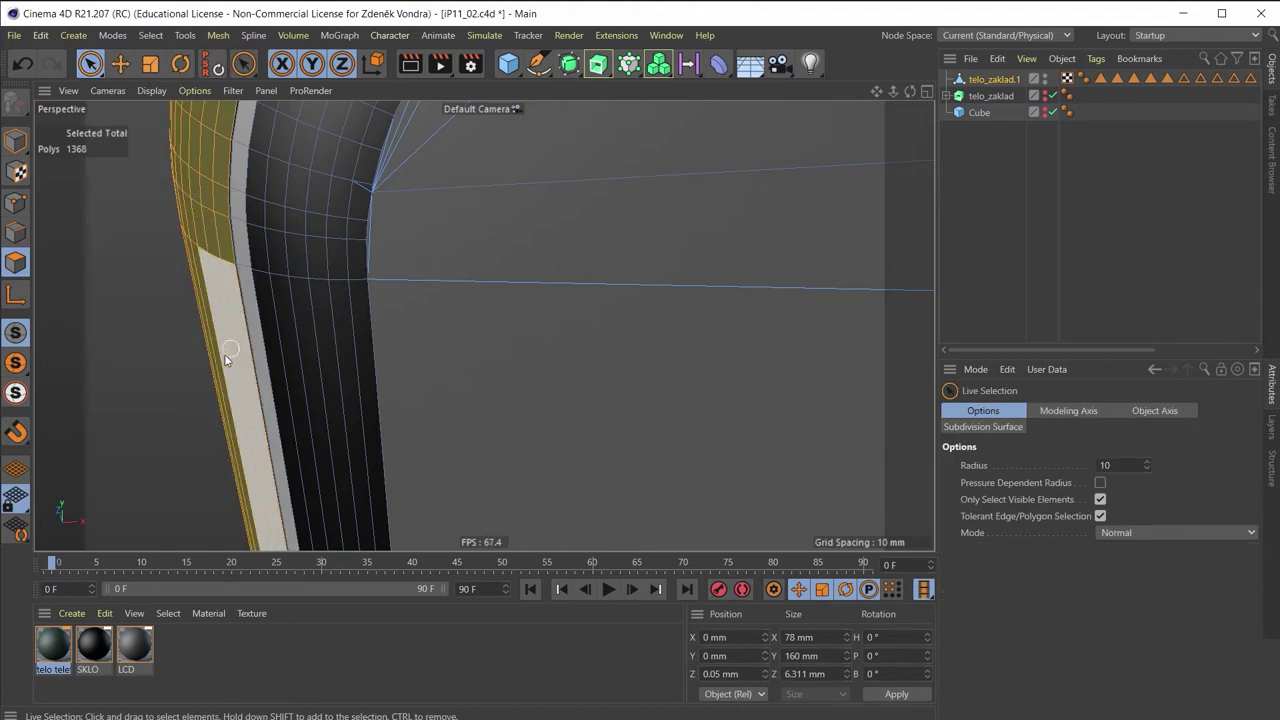
Add the long side polygon and the light edge strip face to the selection
left_click(229, 318, "shift")
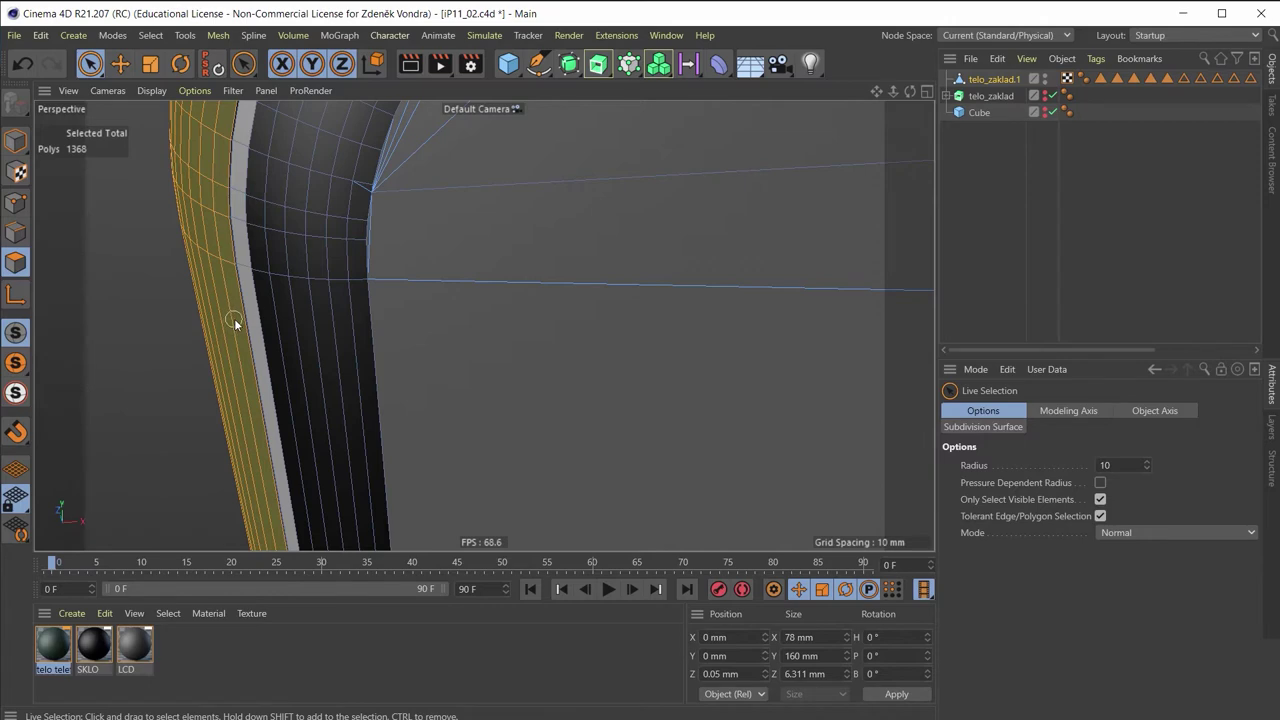
left_click(235, 297, "shift")
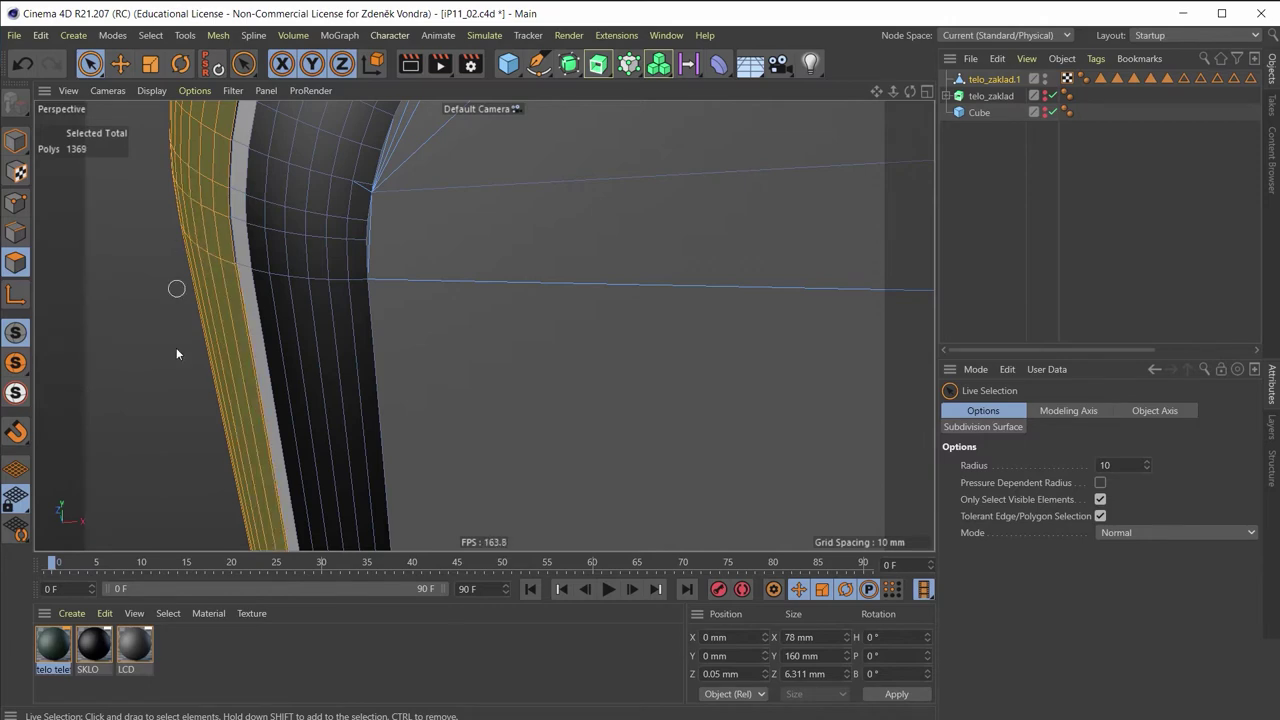
mouse_move(176, 347)
left_mouse_down("alt")
mouse_move(204, 387)
mouse_move(929, 263)
mouse_move(366, 349)
mouse_move(486, 306)
mouse_move(437, 253)
left_mouse_up("alt")
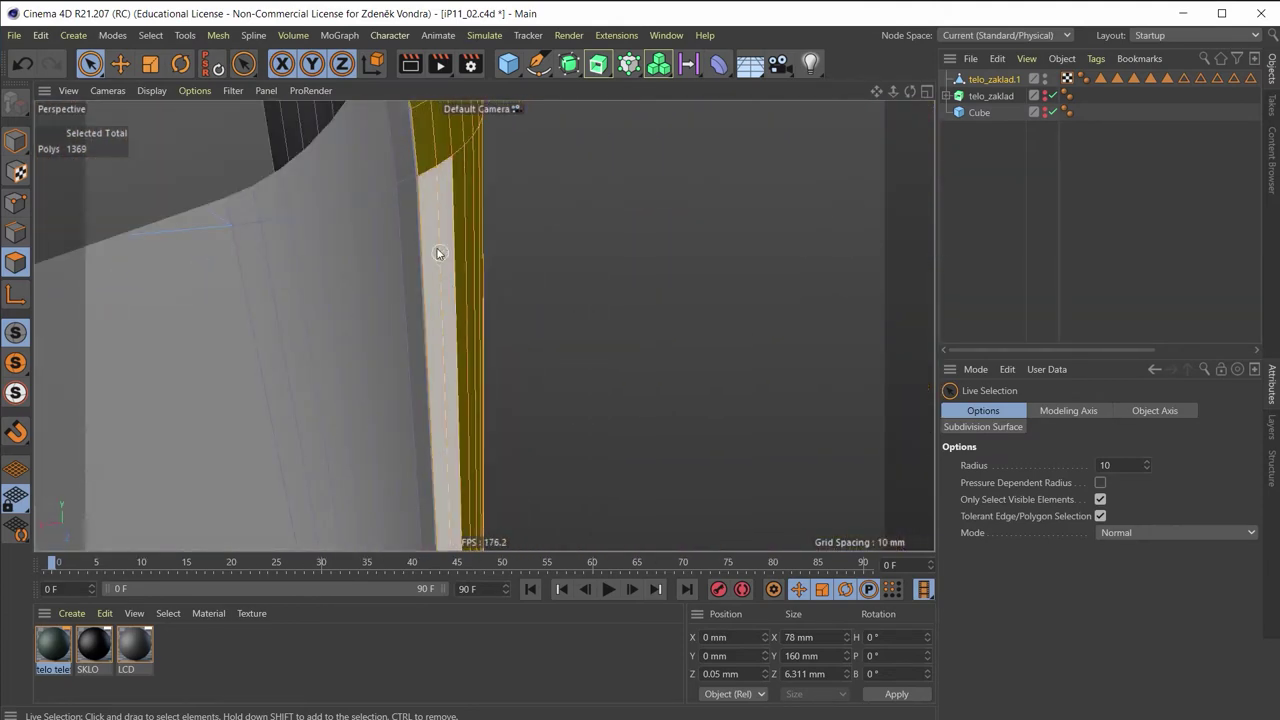
left_click(439, 229, "shift")
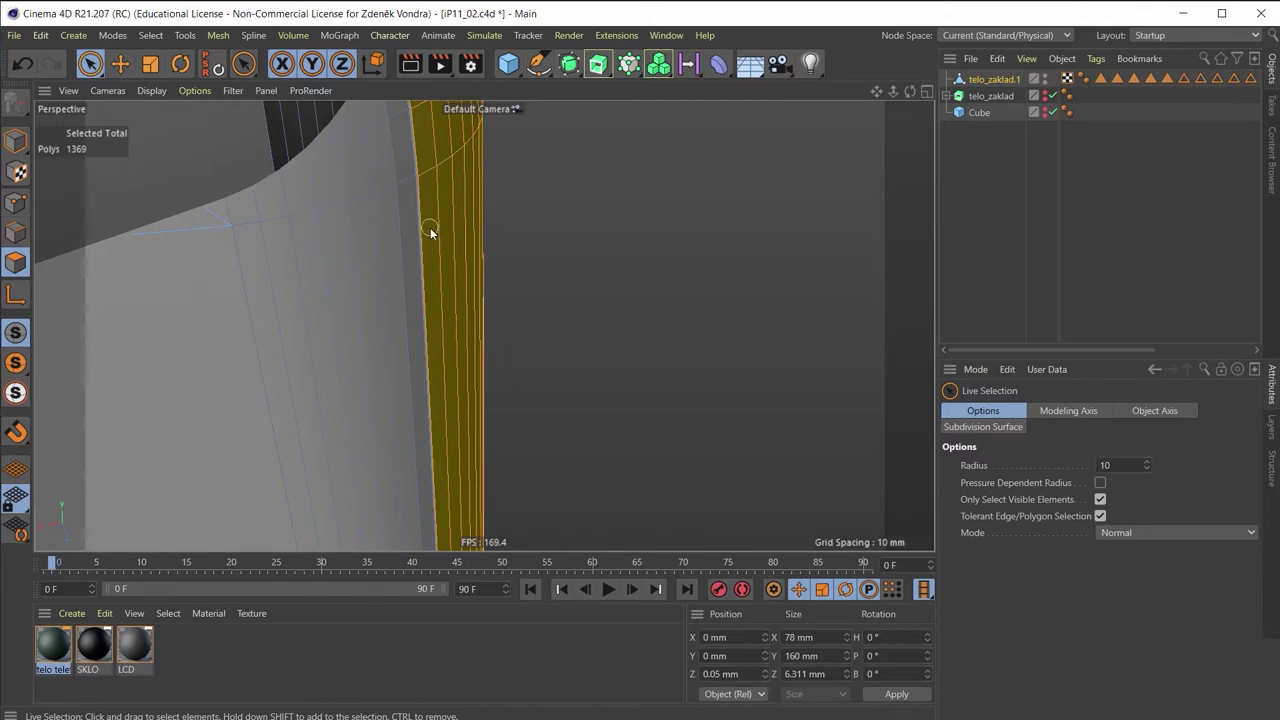
At the bottom rounded corner, deselect a wrong strip polygon and add a bevel strip face
scroll(444, 233, "down", 3)
scroll(460, 343, "down", 2)
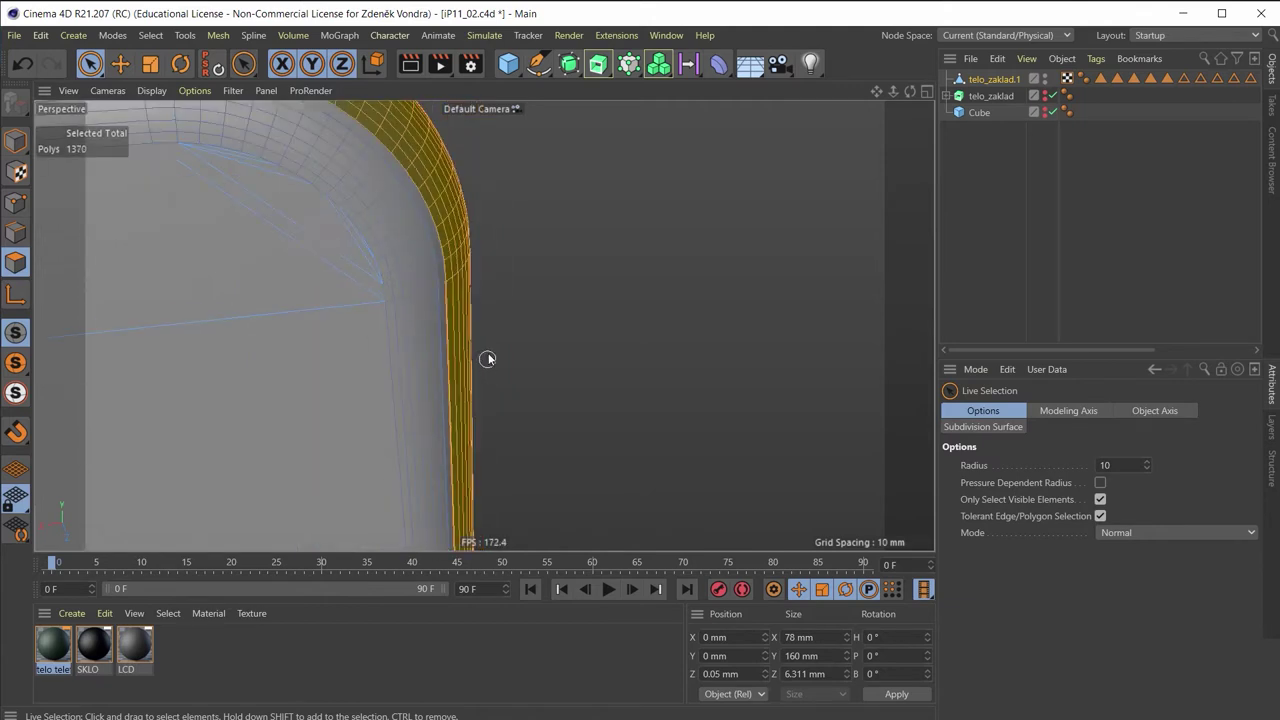
scroll(489, 360, "down", 3)
scroll(386, 323, "down", 3)
mouse_move(454, 368)
middle_mouse_down("alt")
mouse_move(483, 323)
mouse_move(435, 315)
mouse_move(443, 277)
mouse_move(446, 289)
mouse_move(429, 271)
middle_mouse_up("alt")
left_click_drag(429, 271, 478, 130, "alt")
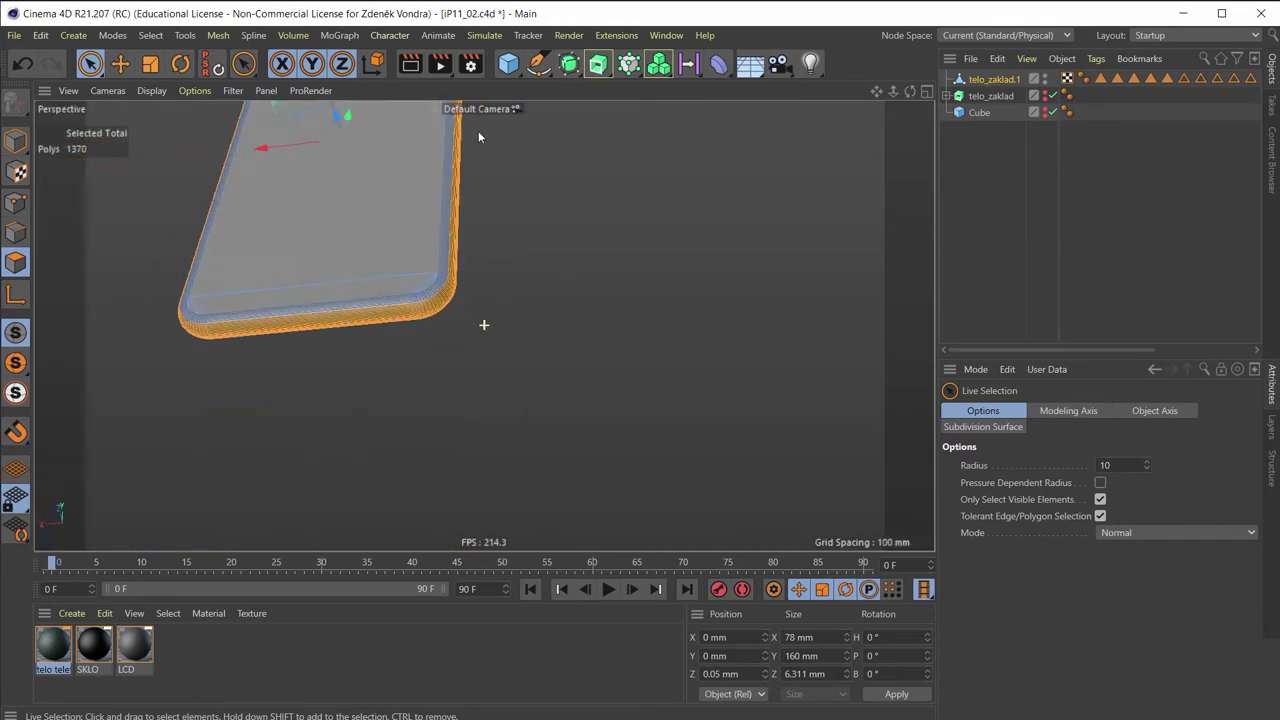
scroll(446, 258, "up", 3)
scroll(430, 290, "up", 2)
scroll(418, 325, "up", 2)
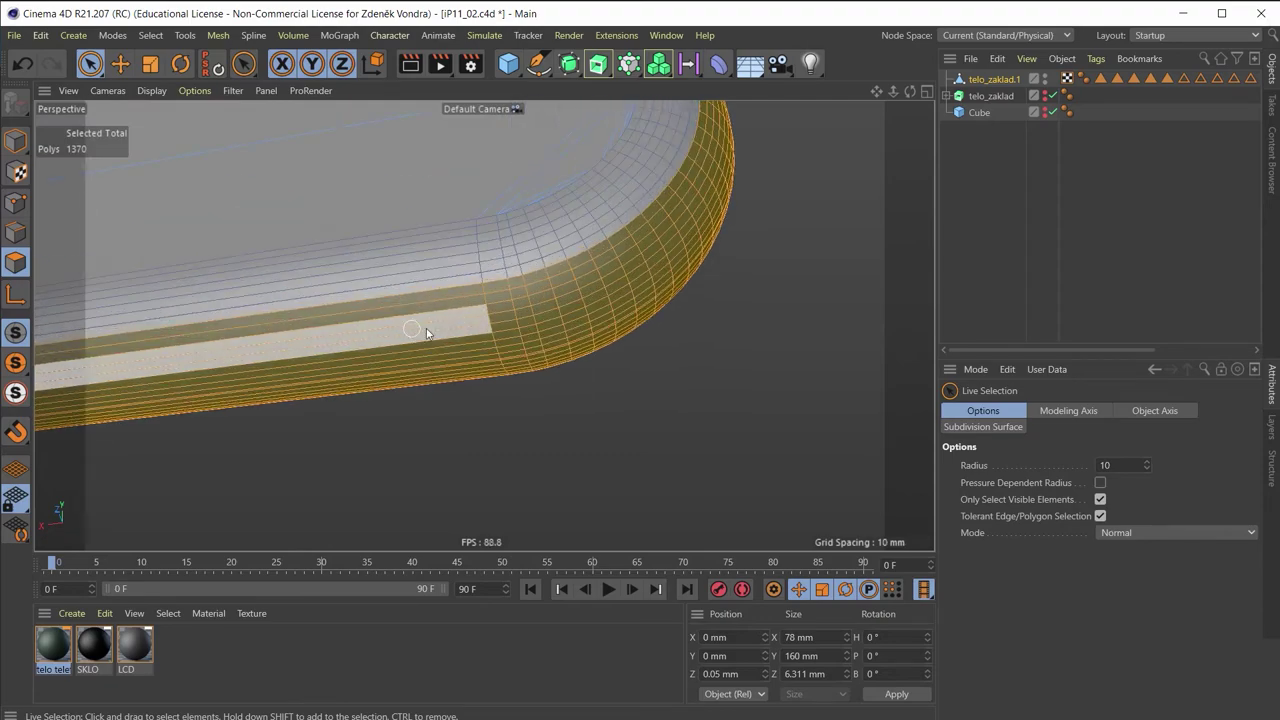
scroll(440, 320, "up", 2)
scroll(390, 335, "up", 3)
mouse_move(332, 357)
left_mouse_down("alt")
mouse_move(257, 286)
mouse_move(440, 349)
mouse_move(462, 411)
mouse_move(414, 428)
mouse_move(457, 300)
left_mouse_up("alt")
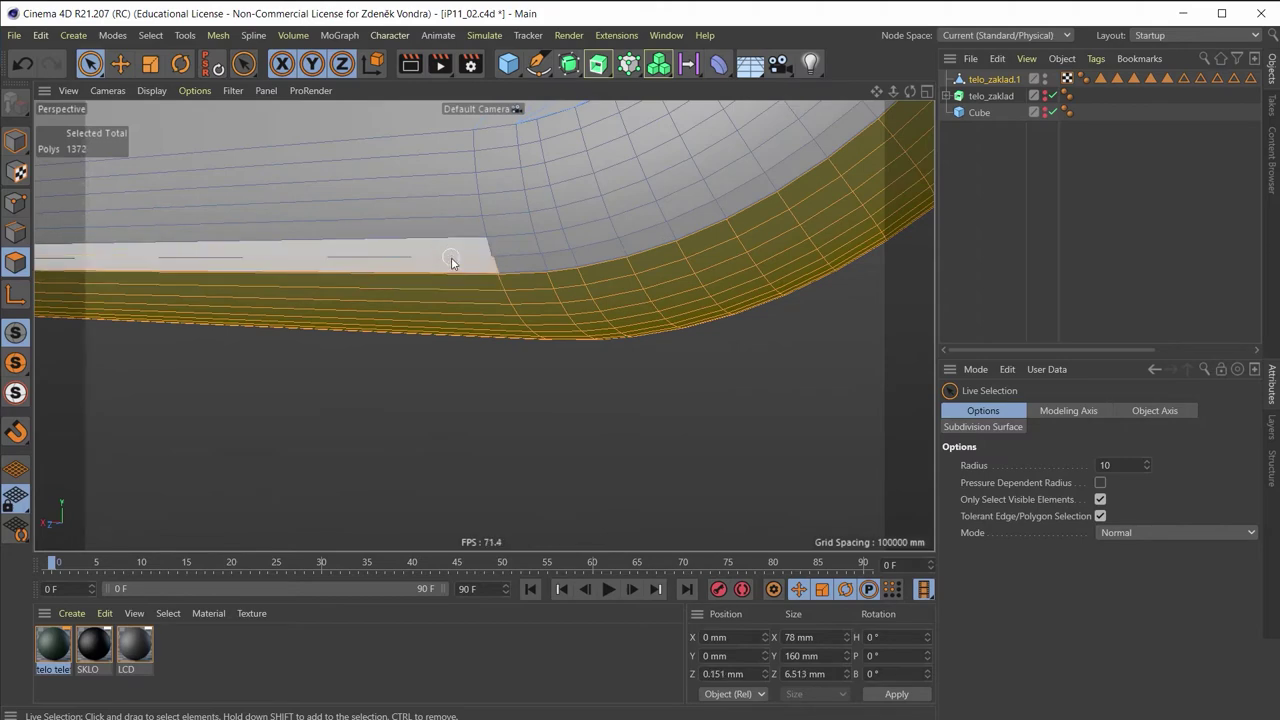
left_click(449, 257, "ctrl")
mouse_move(434, 347)
left_mouse_down("alt")
mouse_move(168, 328)
mouse_move(539, 300)
left_mouse_up("alt")
mouse_move(655, 325)
left_mouse_down("alt")
mouse_move(604, 370)
mouse_move(609, 340)
left_mouse_up("alt")
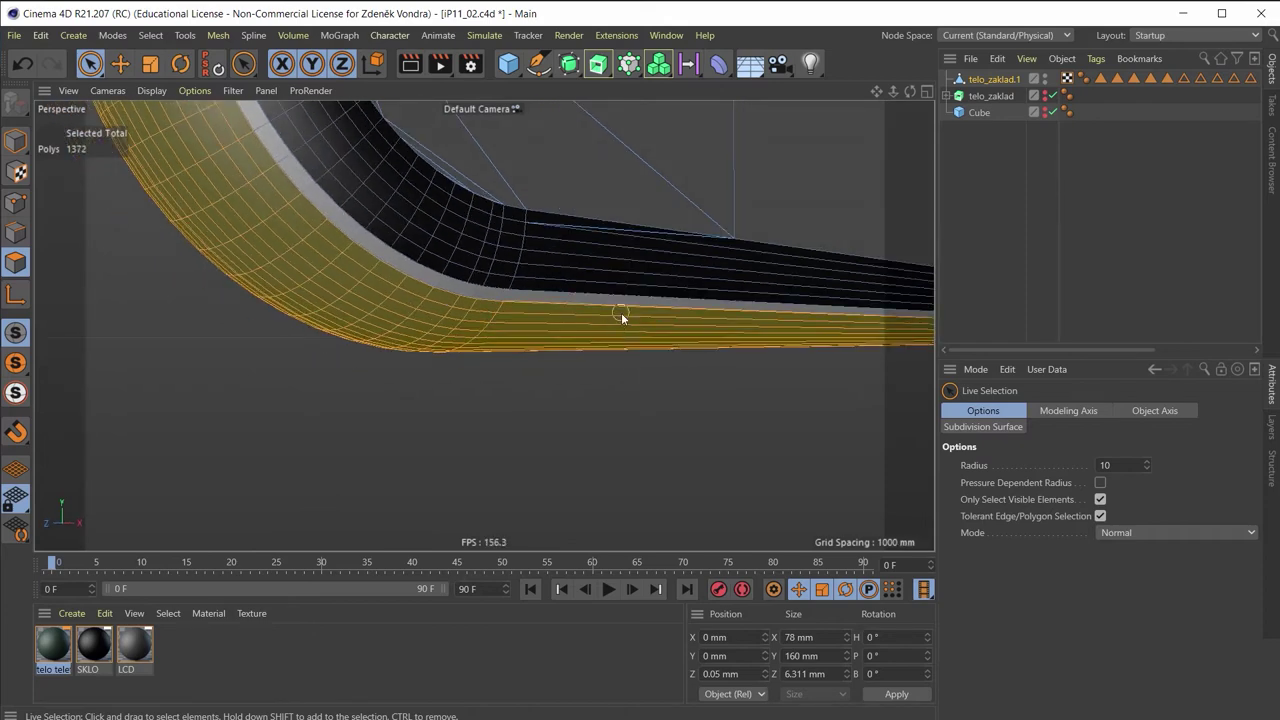
left_click(620, 310, "shift")
Add the top strip faces near the notch, reaching 1374 selected polygons
mouse_move(626, 331)
left_mouse_down("alt")
mouse_move(684, 292)
mouse_move(524, 490)
mouse_move(476, 338)
mouse_move(394, 206)
left_mouse_up("alt")
scroll(303, 332, "up", 3)
scroll(303, 332, "up", 3)
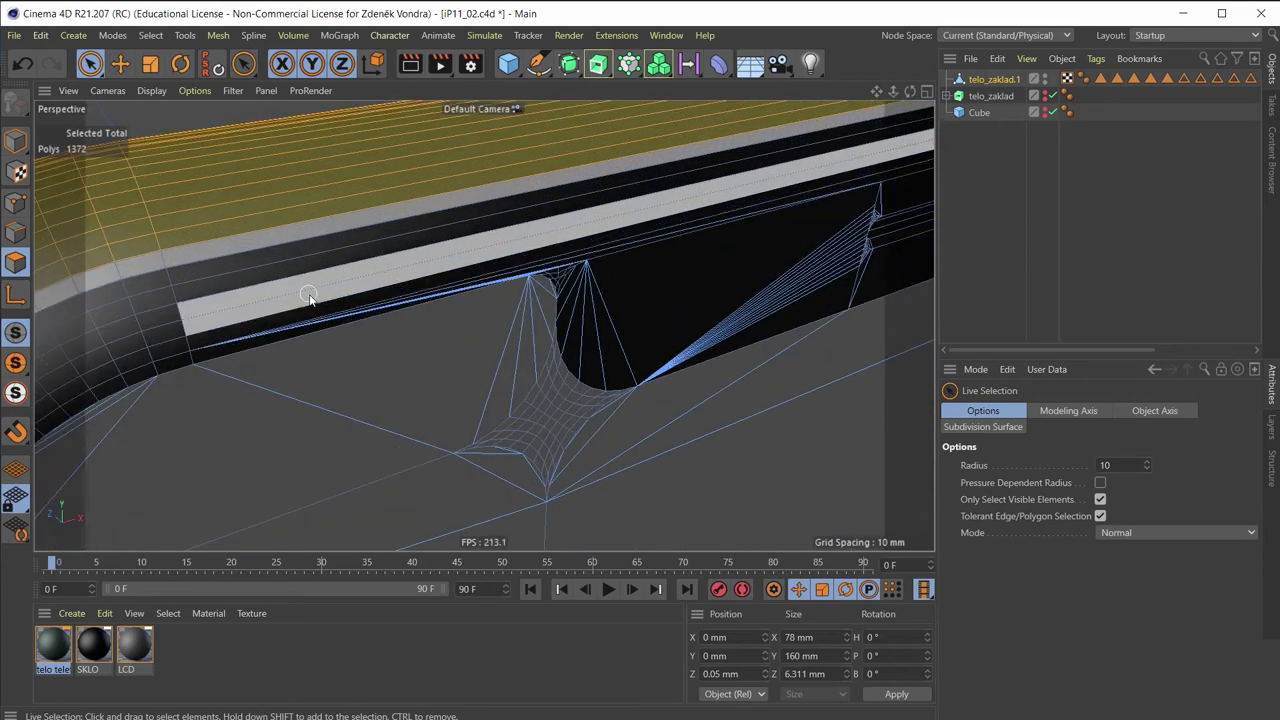
mouse_move(303, 300)
left_mouse_down("alt")
mouse_move(350, 184)
mouse_move(328, 218)
mouse_move(324, 304)
mouse_move(526, 294)
mouse_move(688, 233)
mouse_move(263, 337)
mouse_move(188, 317)
mouse_move(233, 283)
left_mouse_up("alt")
left_click(329, 222, "shift")
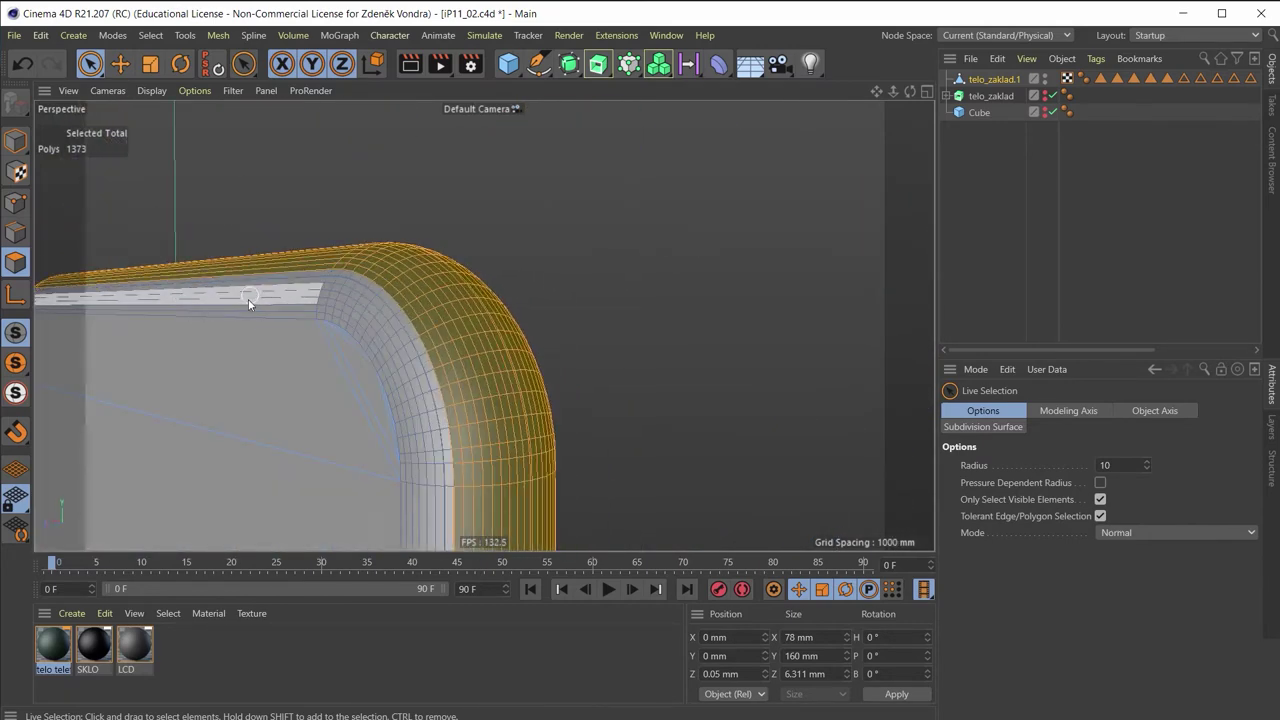
scroll(255, 300, "up", 3)
scroll(300, 265, "up", 2)
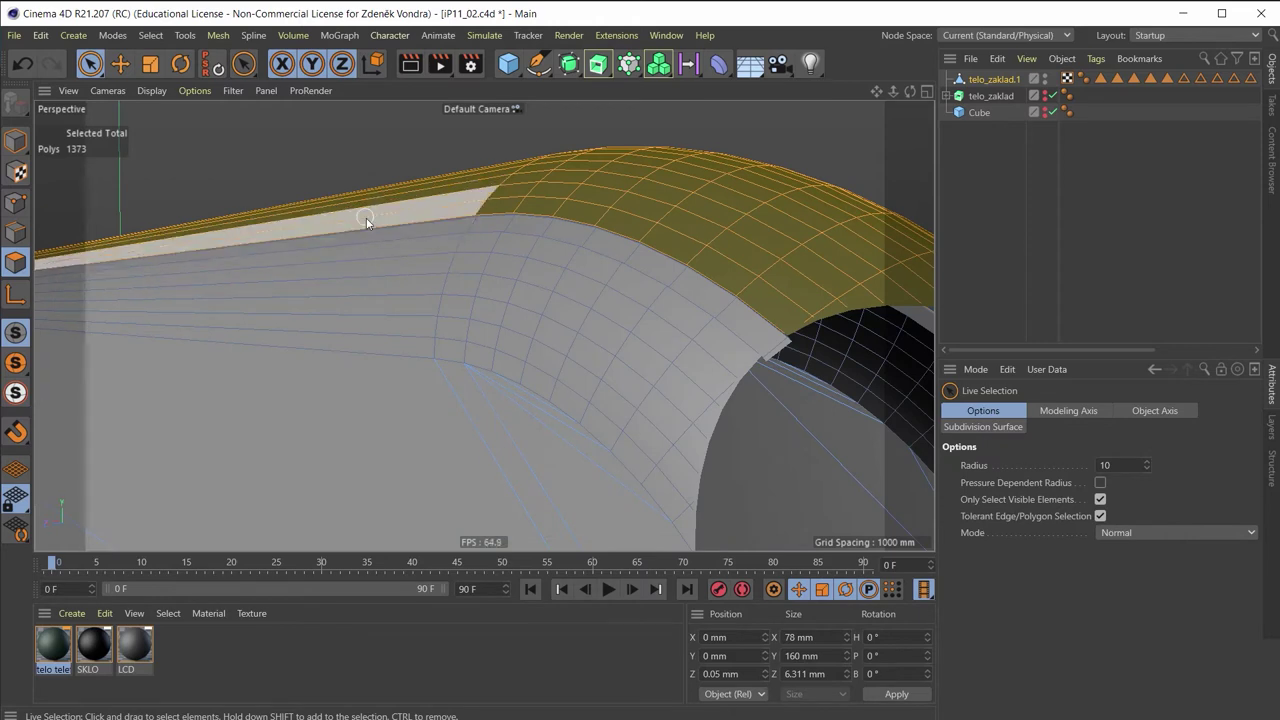
left_click(366, 218, "shift")
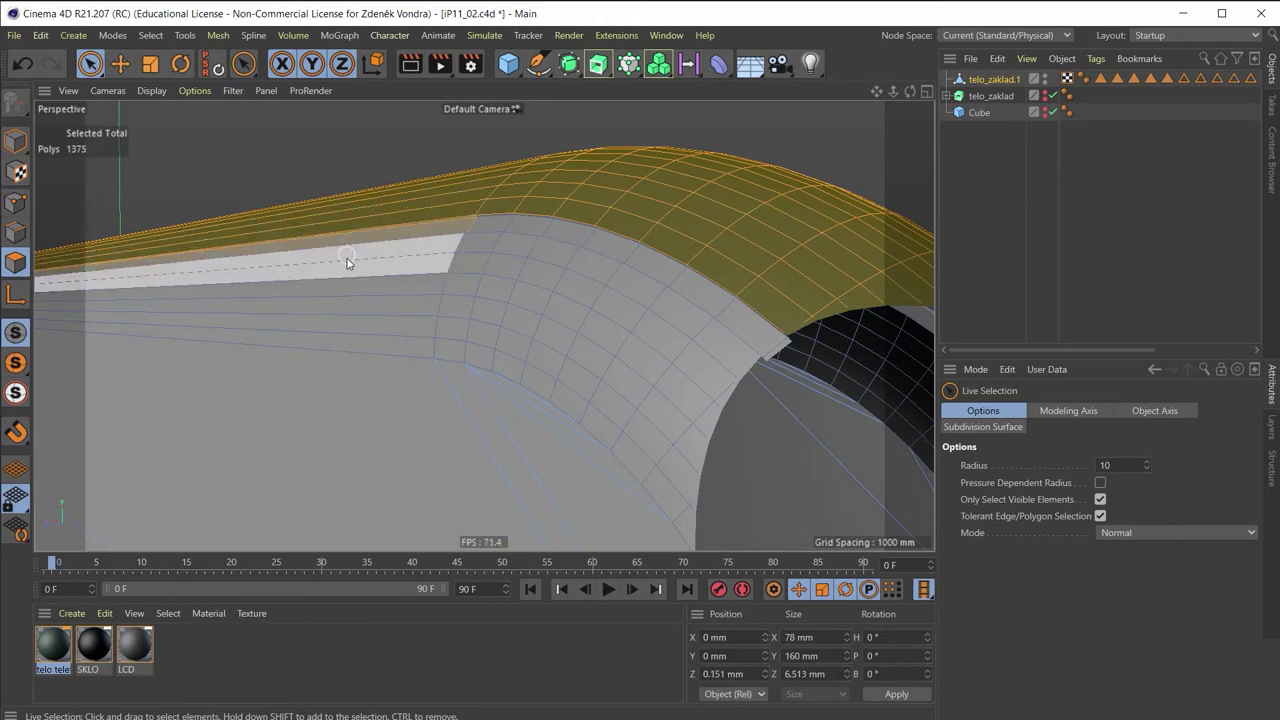
mouse_move(348, 275)
left_mouse_down("alt")
mouse_move(270, 388)
mouse_move(350, 357)
left_mouse_up("alt")
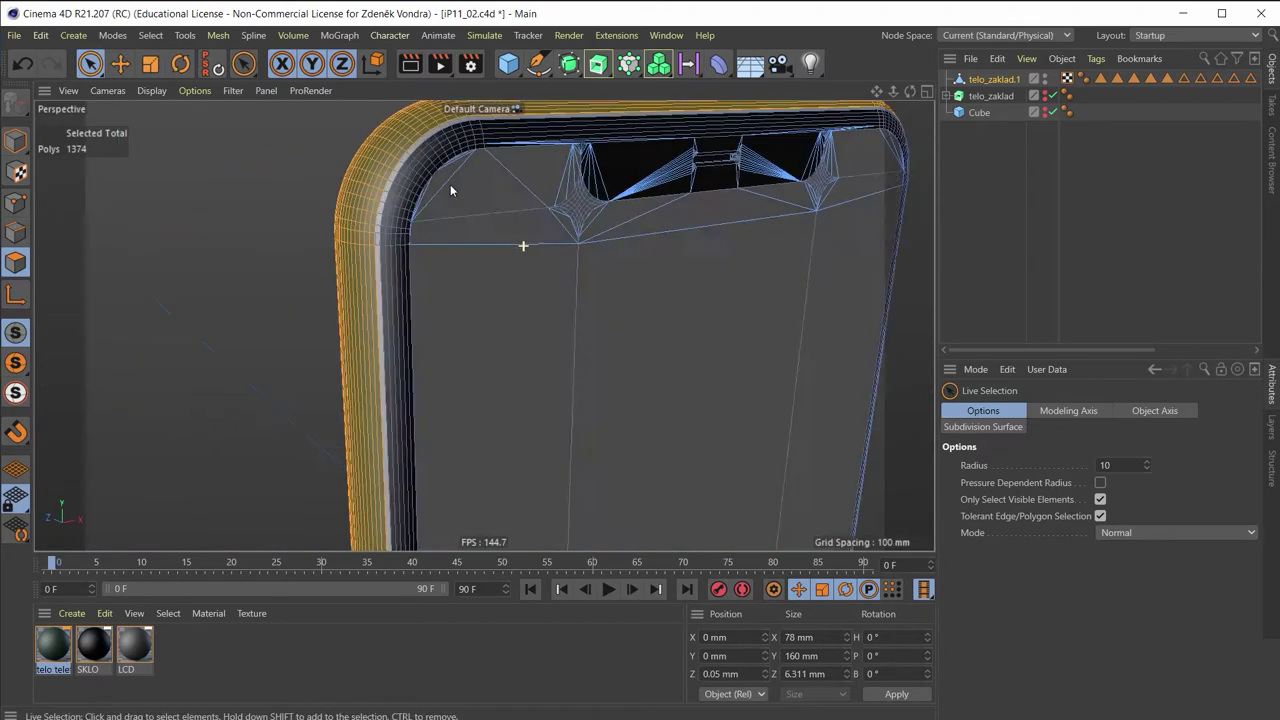
left_click_drag(450, 184, 421, 305, "alt")
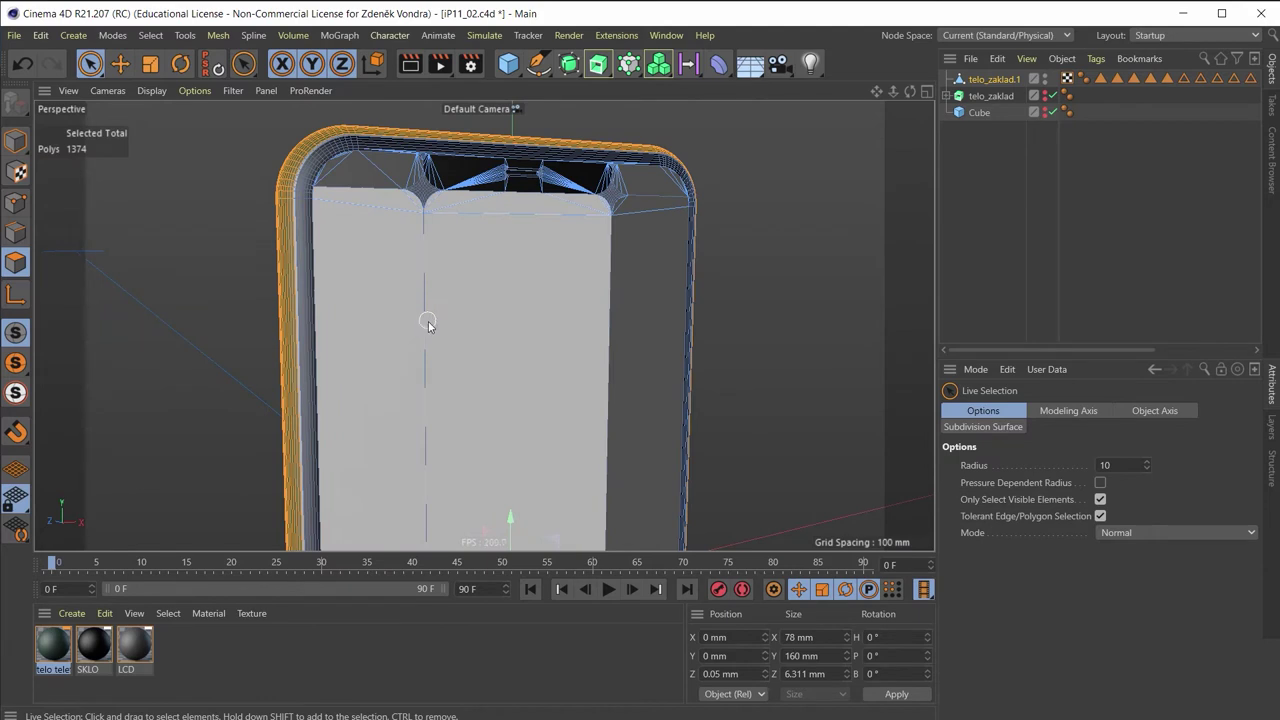
Start the Plane Cut tool from the viewport's mesh commands
right_click(288, 260)
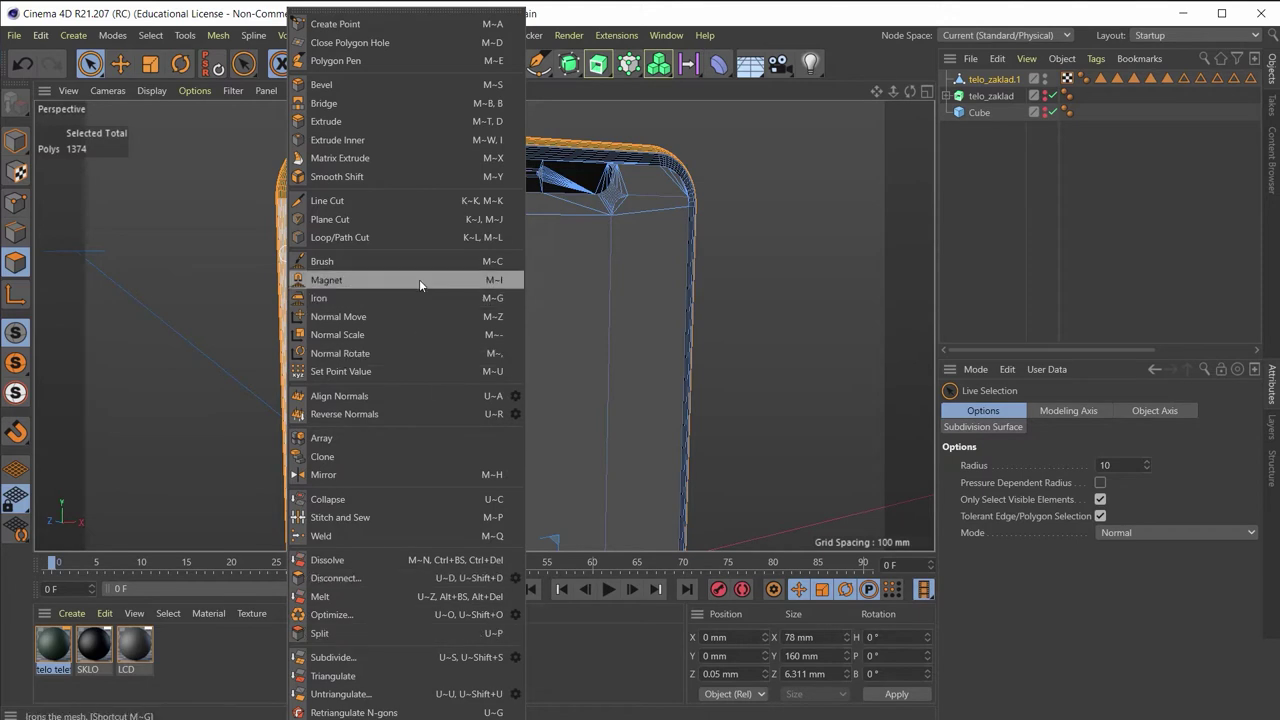
left_click(403, 218)
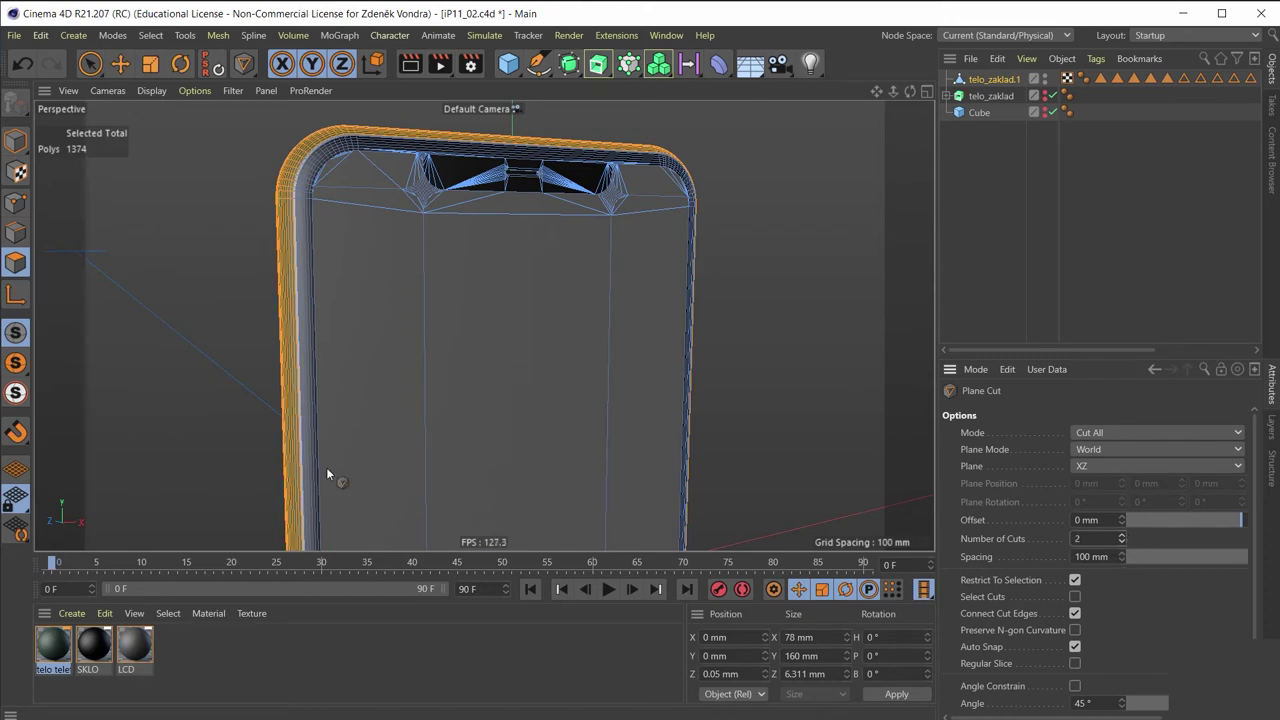
scroll(298, 326, "down", 3)
scroll(398, 408, "down", 3)
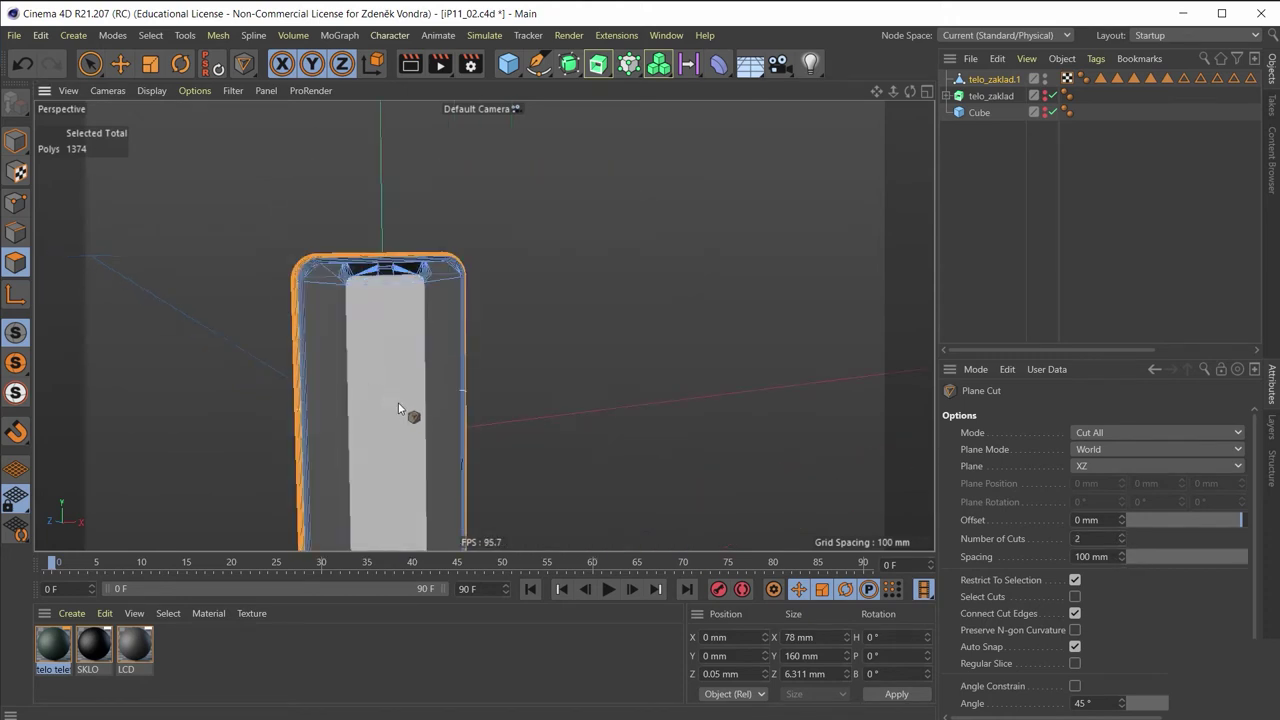
scroll(398, 408, "down", 3)
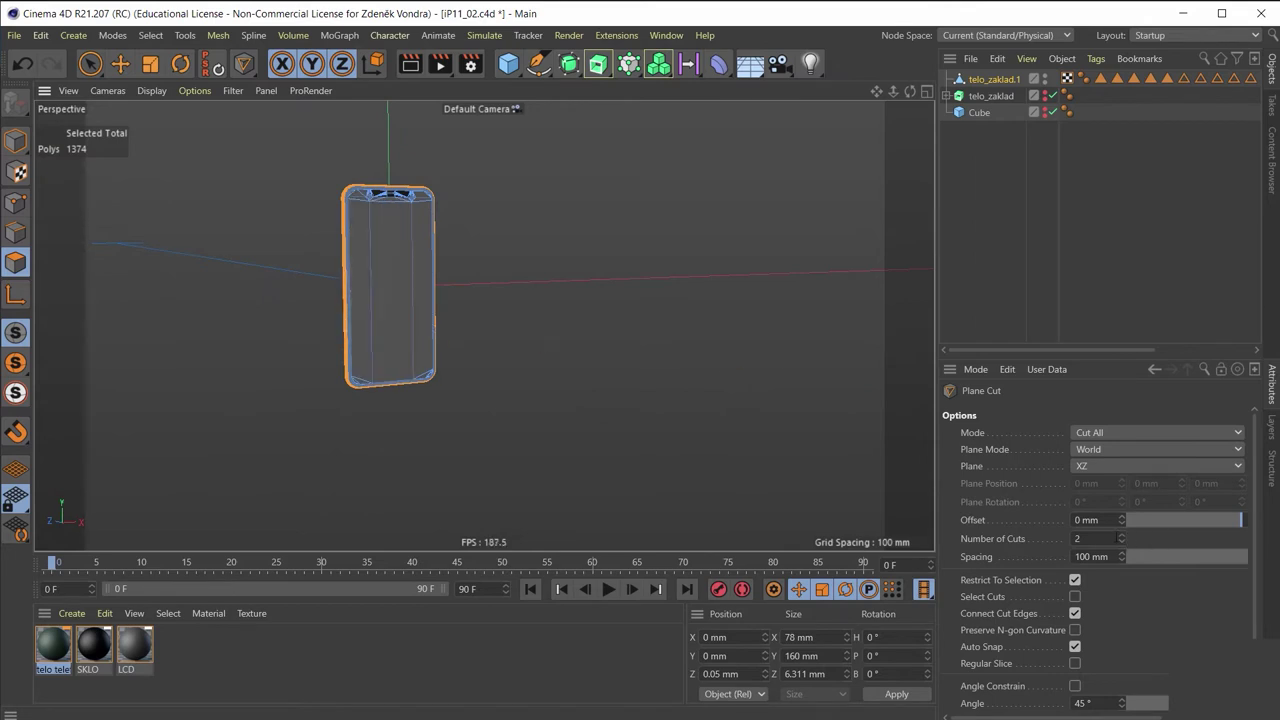
Set the Plane Cut spacing to 1 mm for the two cuts
left_click(1090, 556)
type("5")
key("Return")
scroll(366, 282, "up", 3)
scroll(357, 252, "up", 5)
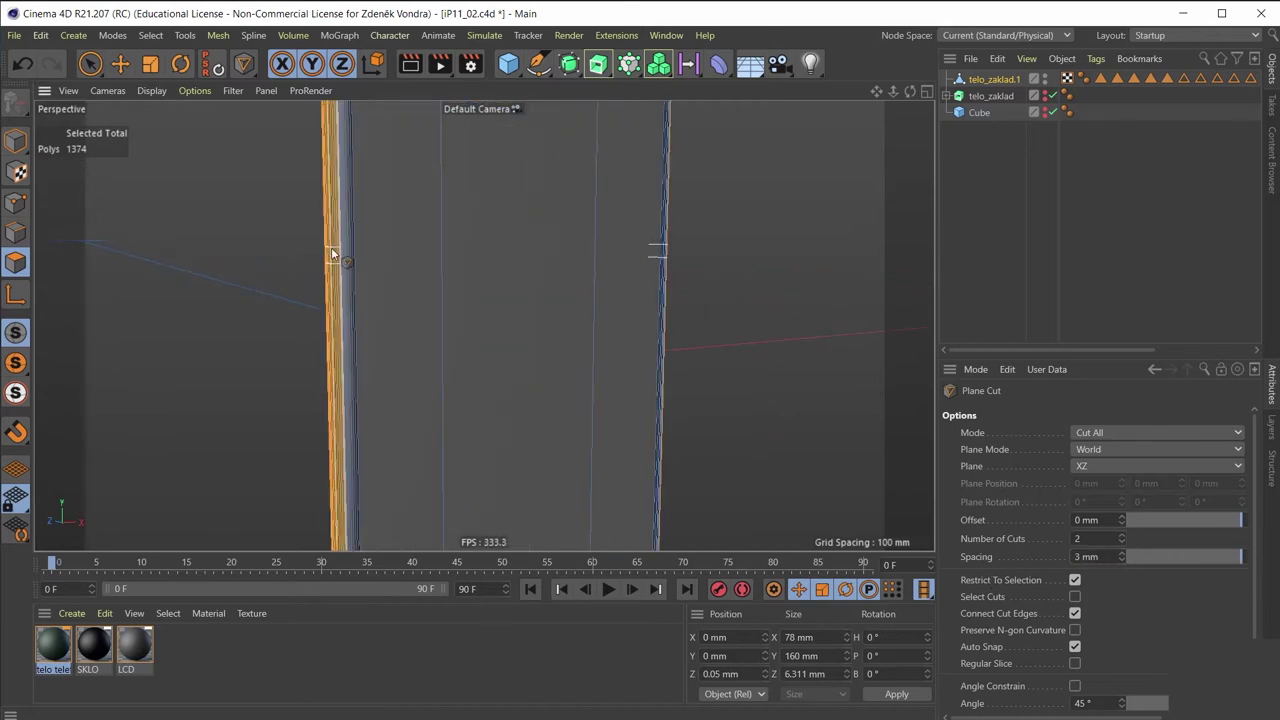
double_click(1095, 557)
type("1.5")
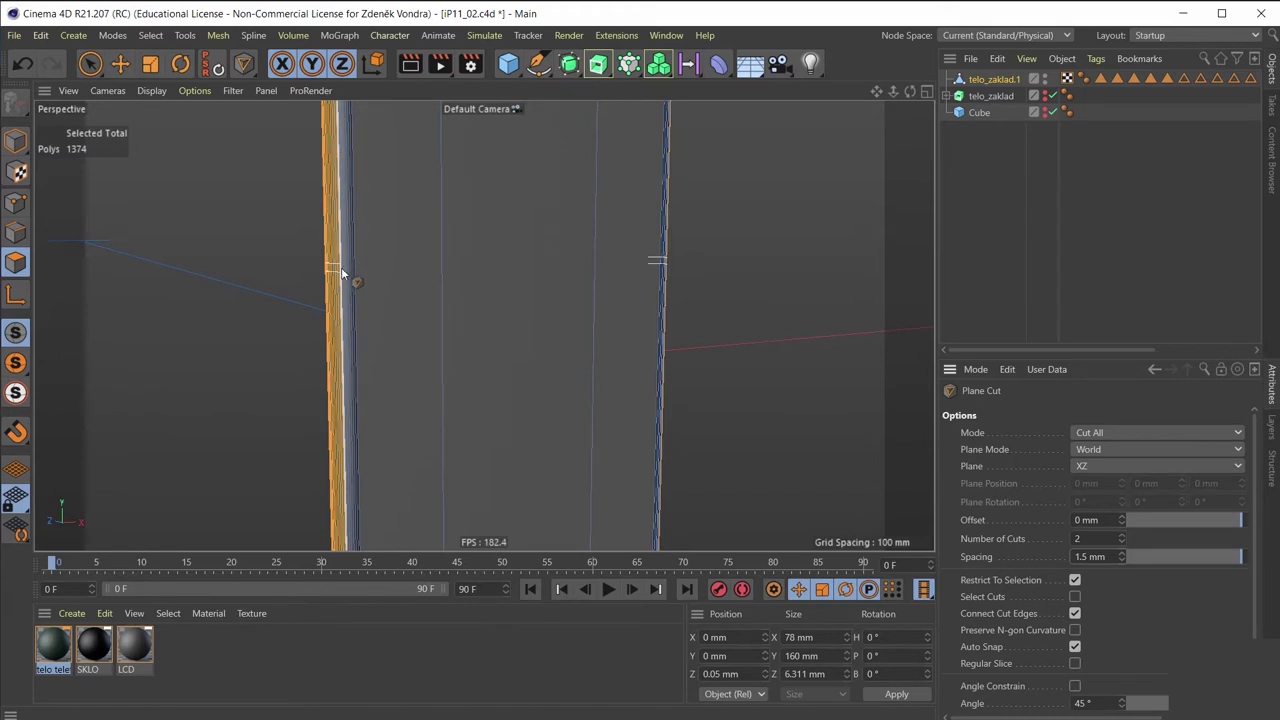
key("Return")
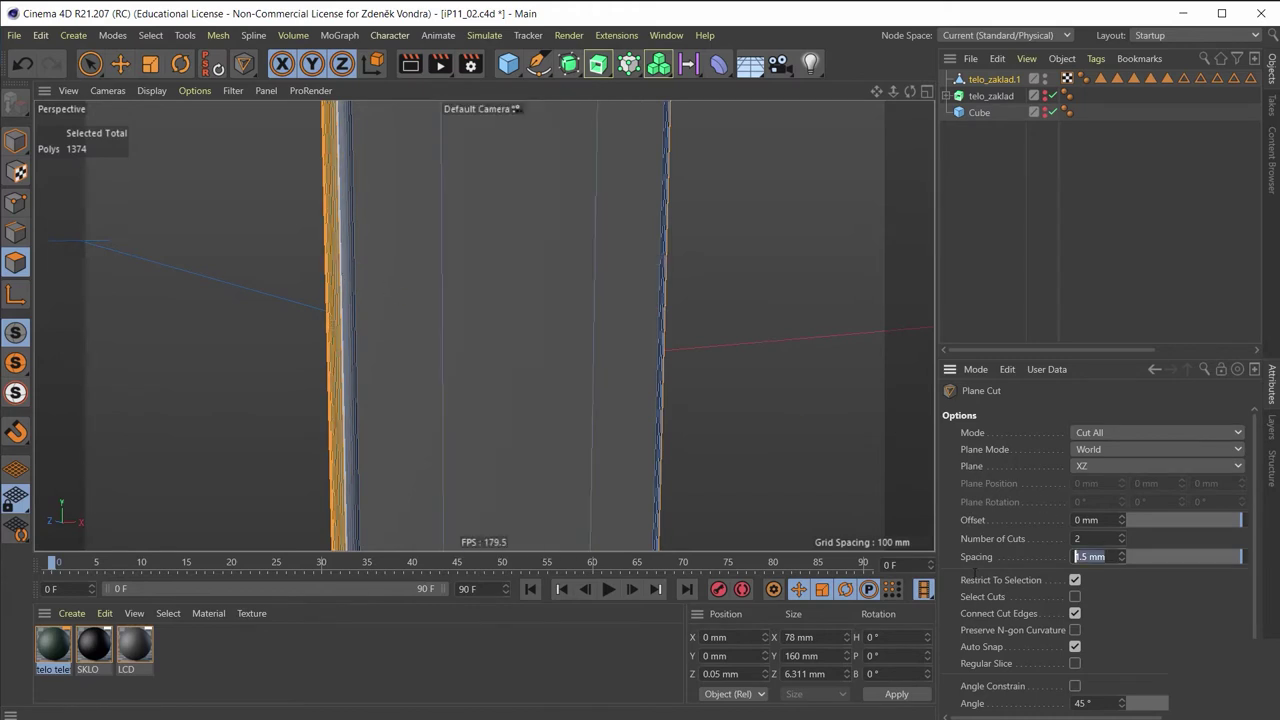
type("1")
key("Return")
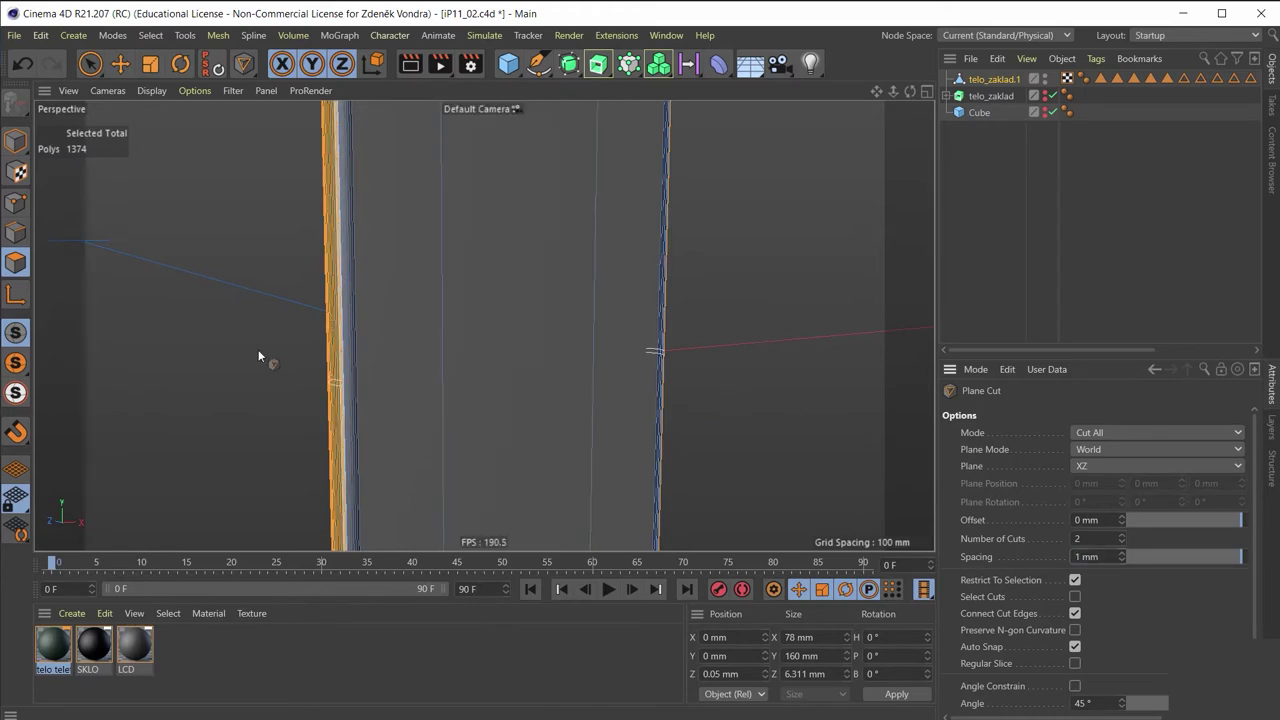
Toggle between four views and perspective, panning to the phone's bottom end
middle_click(333, 290)
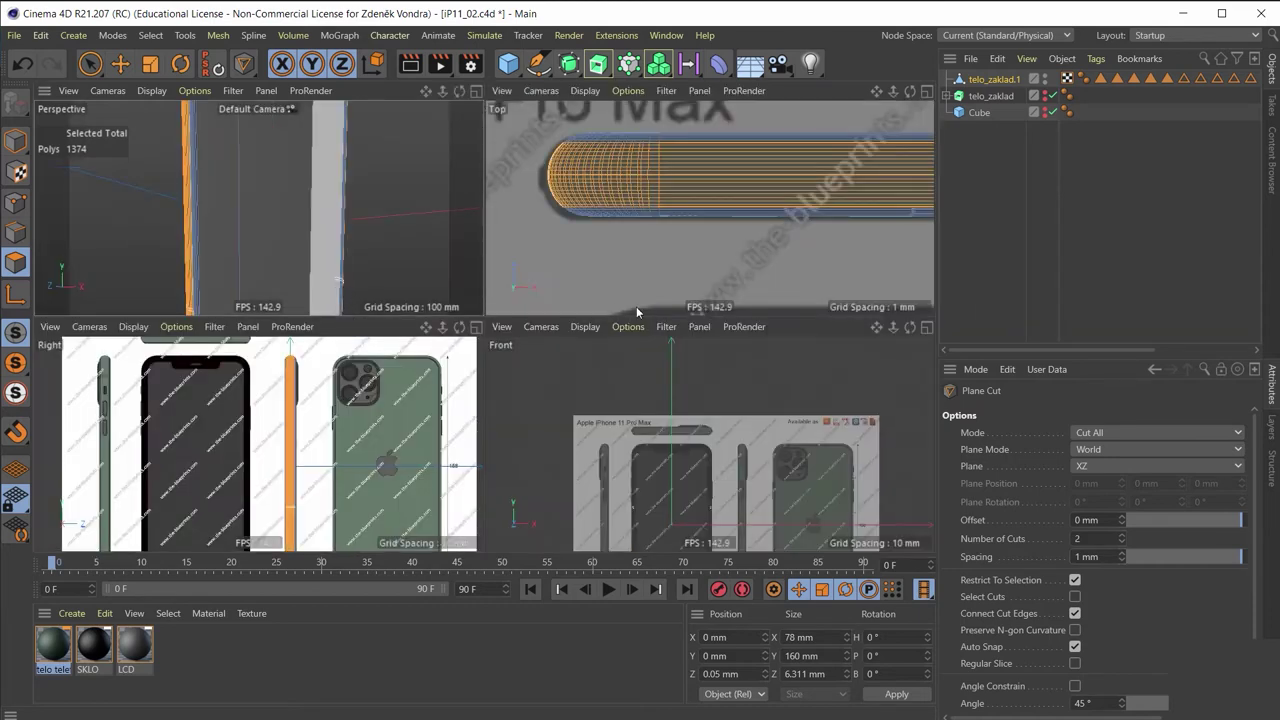
middle_click(190, 262)
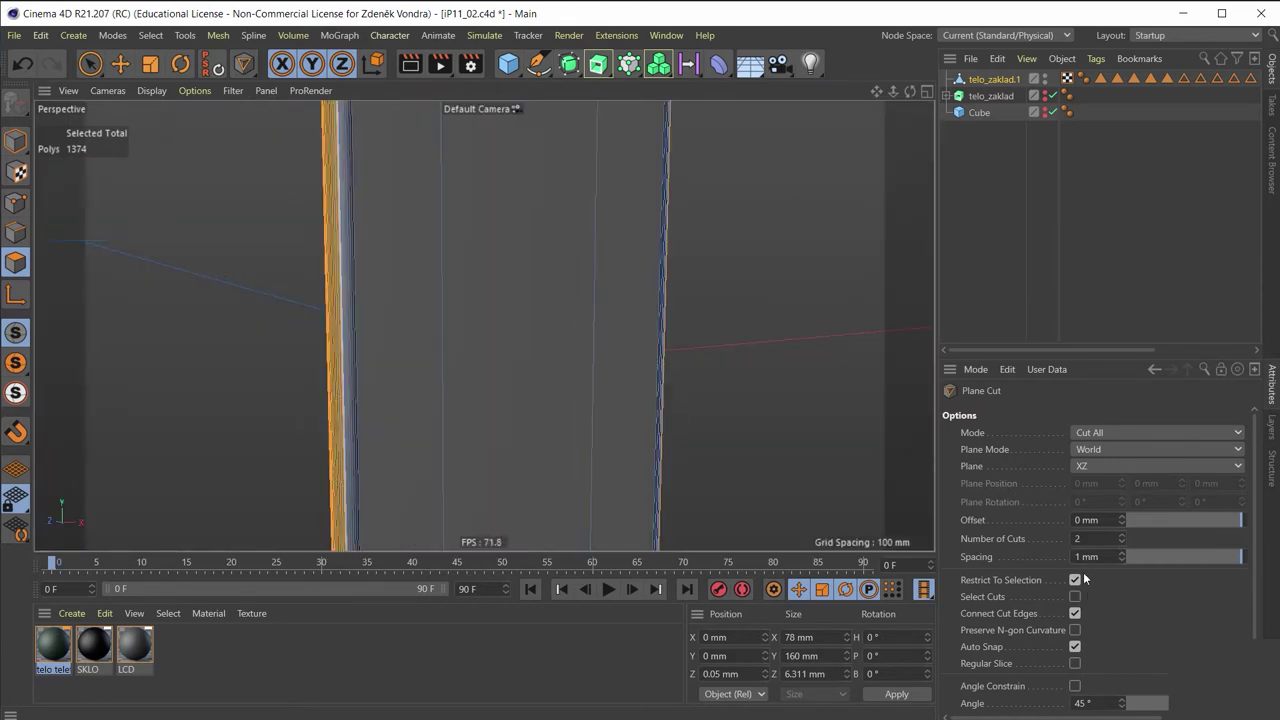
scroll(521, 420, "down", 2)
scroll(557, 453, "down", 3)
middle_click_drag(614, 442, 481, 262)
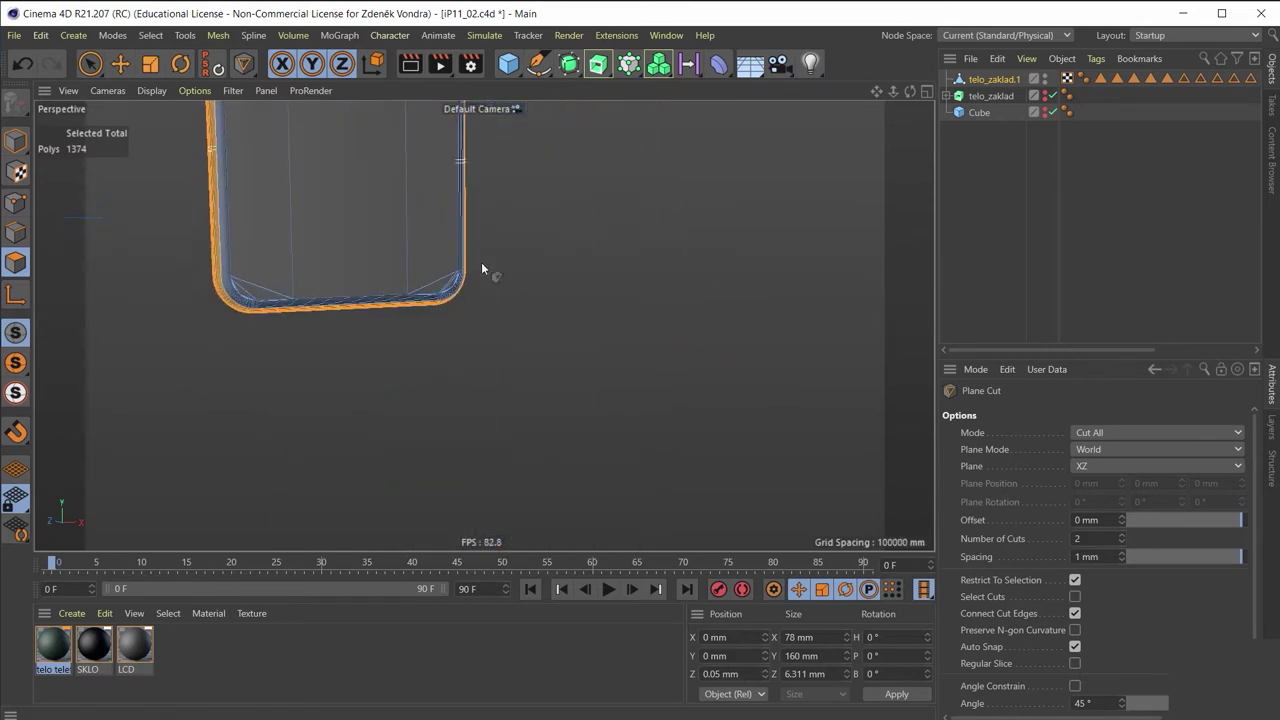
middle_click(509, 250)
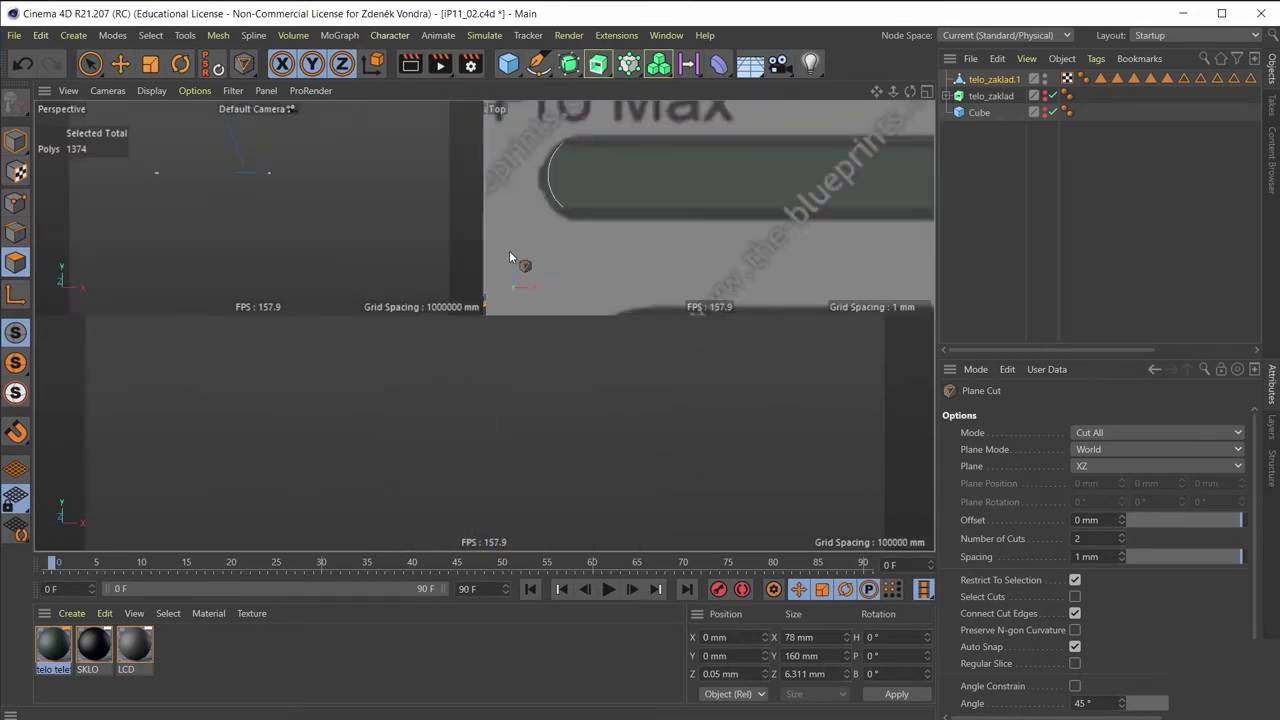
Maximize the Front view with the blueprint, zoom to inspect, then return to four views
middle_click(580, 504)
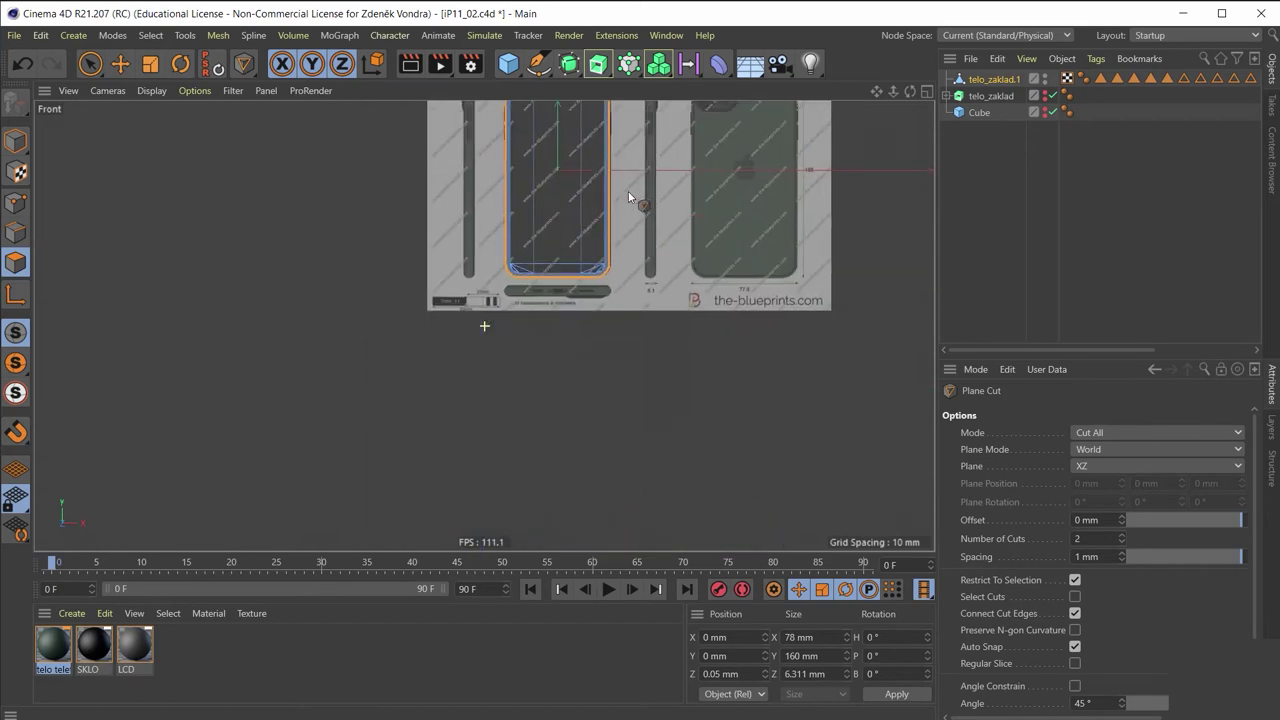
scroll(629, 197, "up", 2)
scroll(630, 232, "up", 2)
scroll(584, 310, "up", 2)
scroll(589, 236, "up", 2)
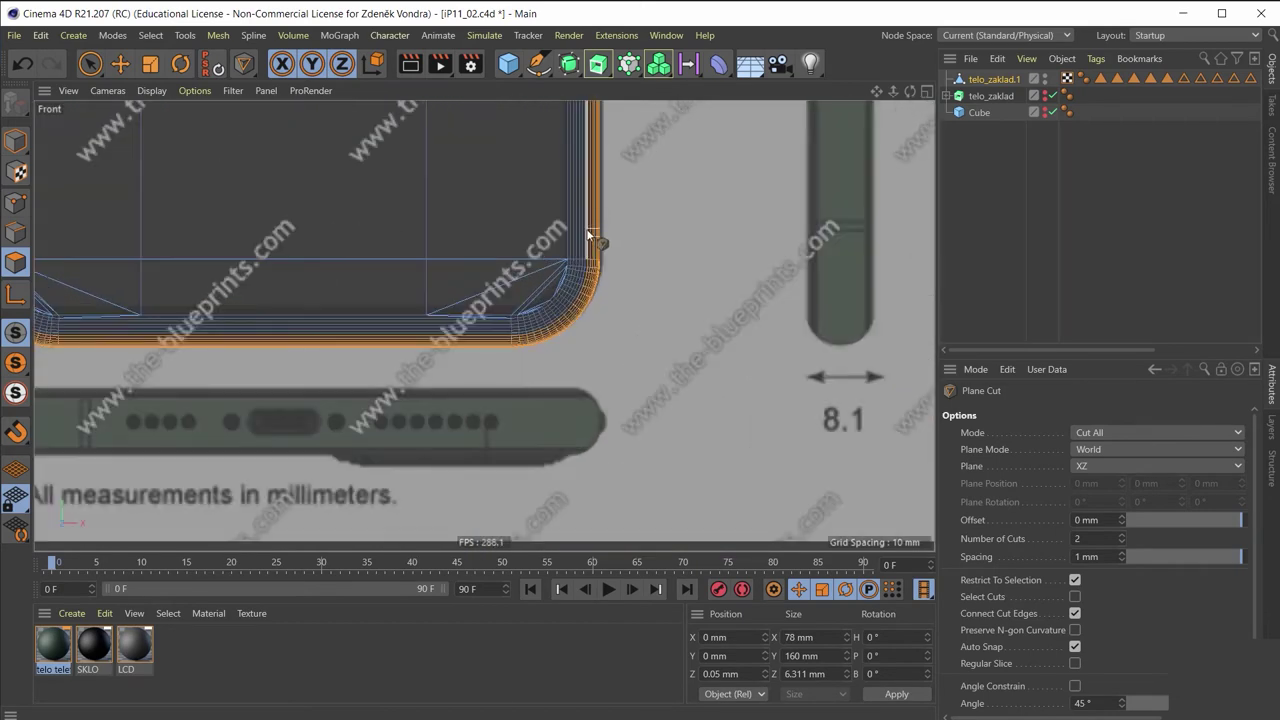
scroll(610, 247, "up", 2)
scroll(631, 256, "up", 2)
scroll(600, 271, "up", 2)
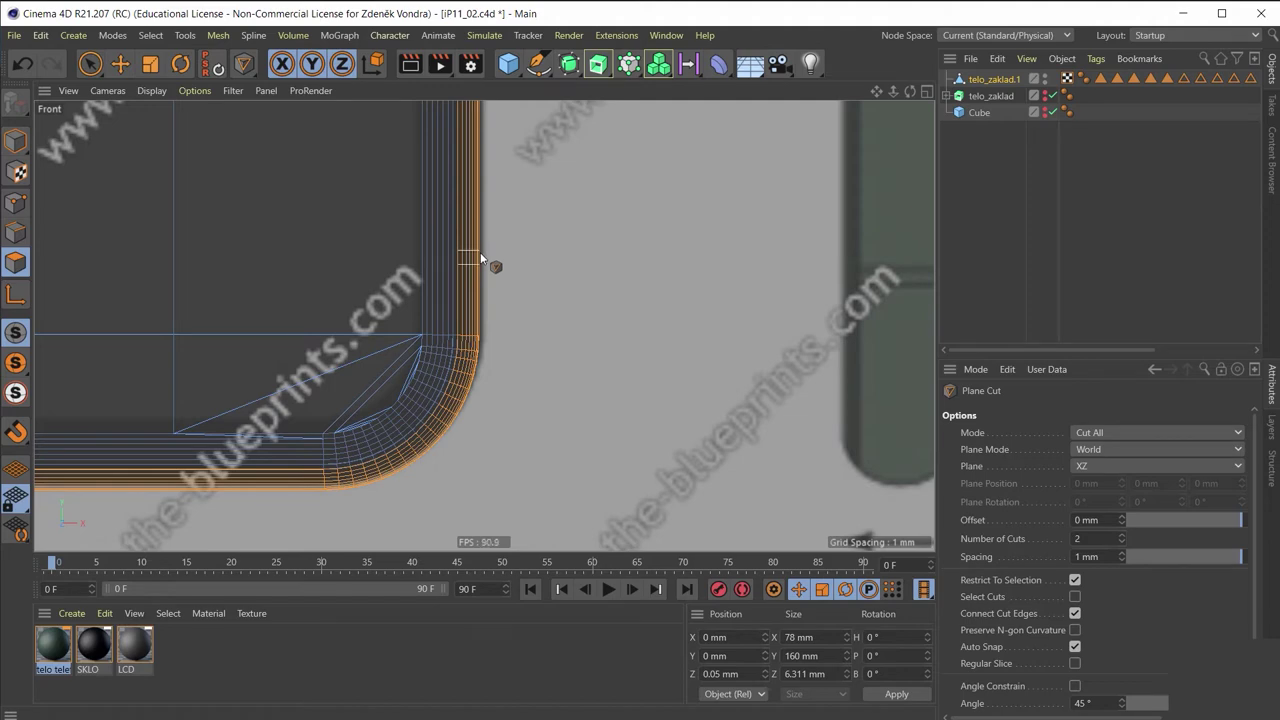
scroll(500, 245, "down", 3)
scroll(516, 234, "down", 3)
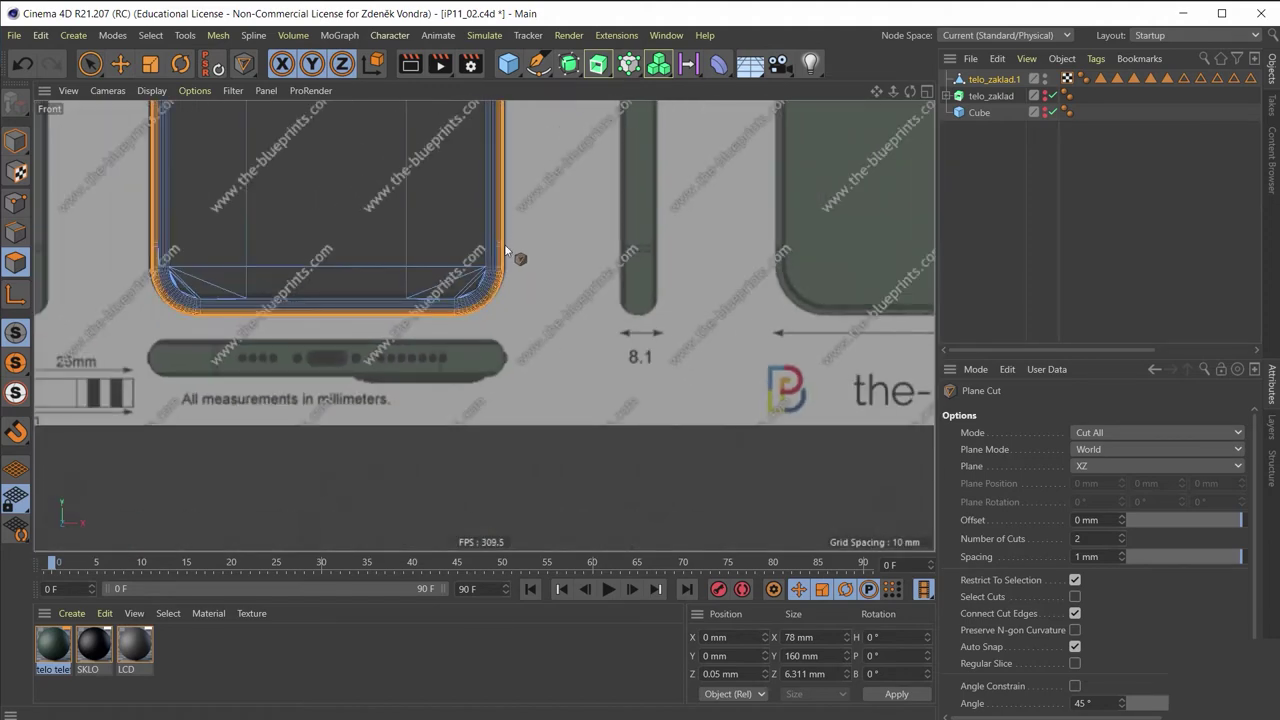
scroll(504, 244, "down", 2)
scroll(518, 204, "down", 5)
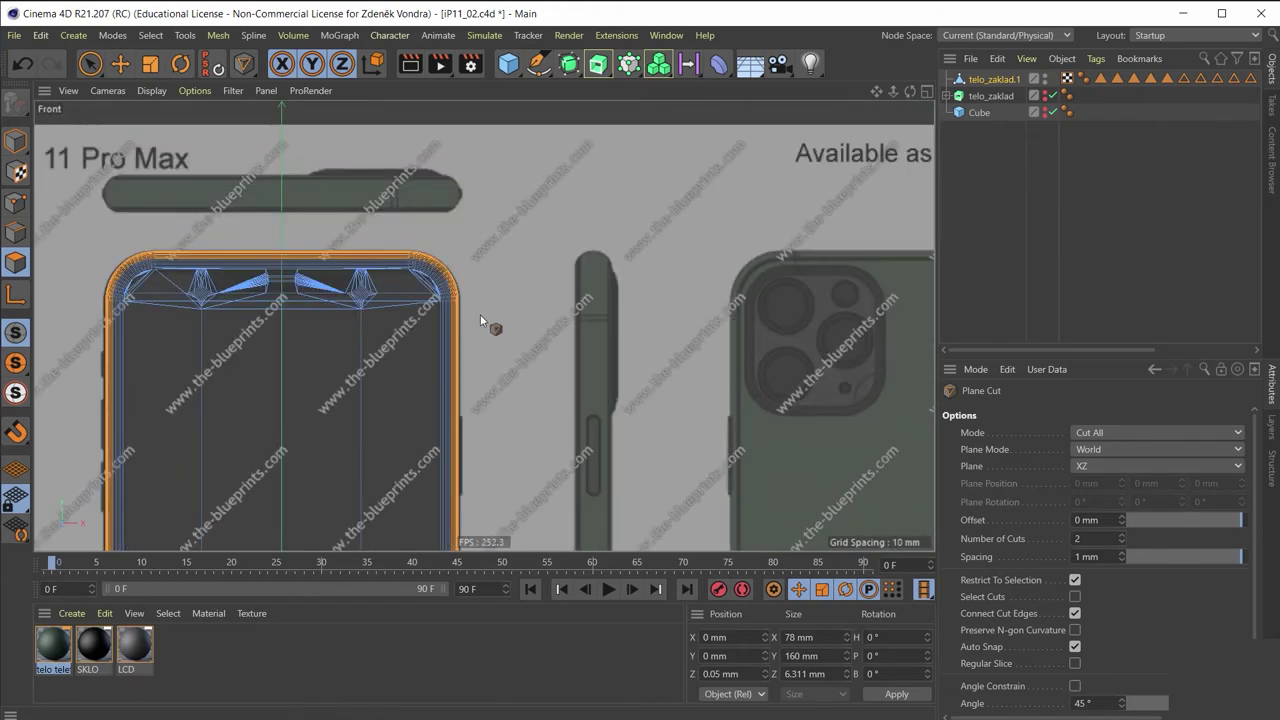
scroll(480, 310, "up", 4)
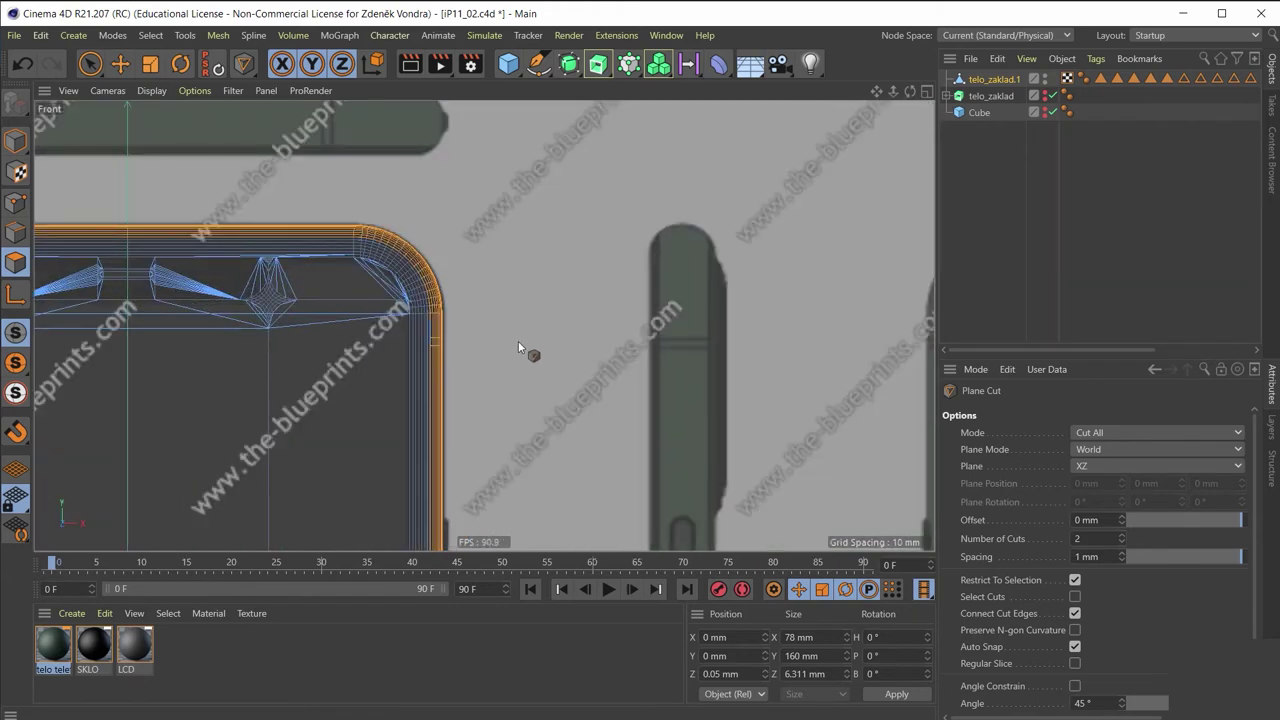
scroll(450, 345, "down", 3)
scroll(486, 323, "down", 2)
scroll(440, 325, "down", 1)
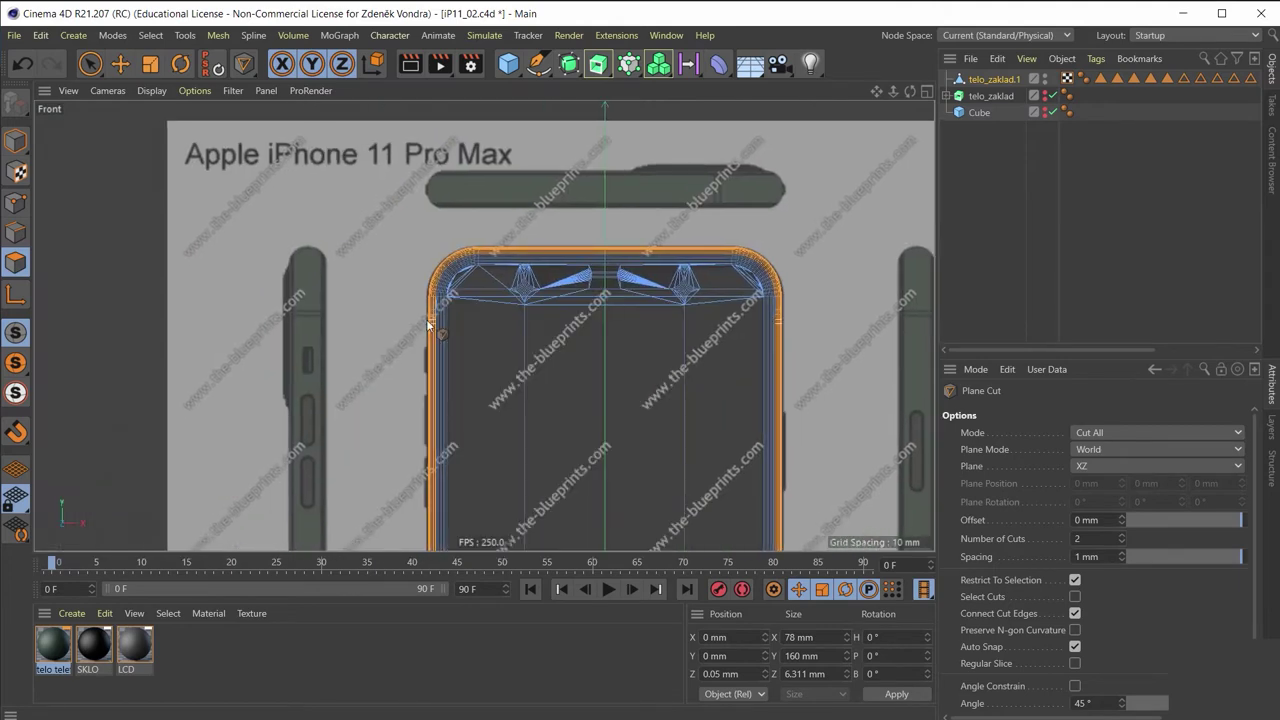
middle_click(420, 316)
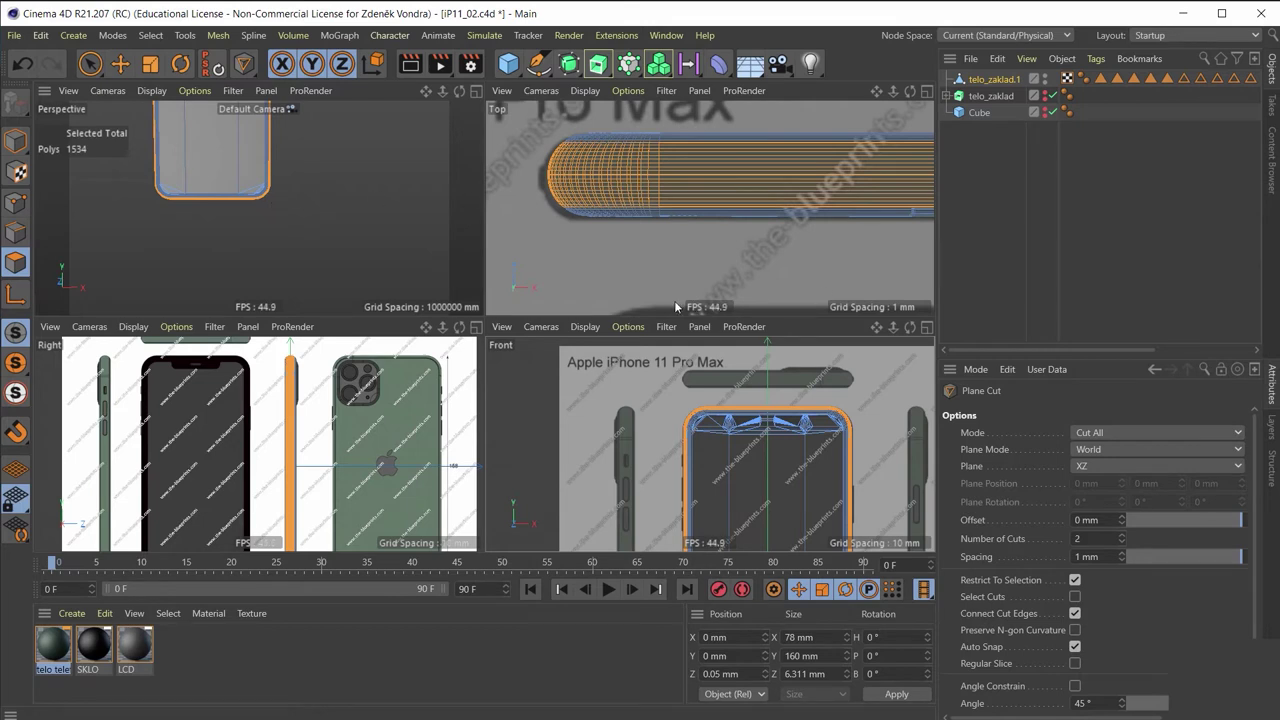
Change the Plane Cut plane from XZ to YZ
middle_click(238, 213)
mouse_move(371, 199)
left_mouse_down("alt")
mouse_move(420, 197)
mouse_move(466, 480)
mouse_move(423, 249)
mouse_move(375, 316)
mouse_move(228, 432)
mouse_move(308, 338)
mouse_move(502, 257)
left_mouse_up("alt")
scroll(380, 303, "up", 3)
scroll(329, 280, "up", 3)
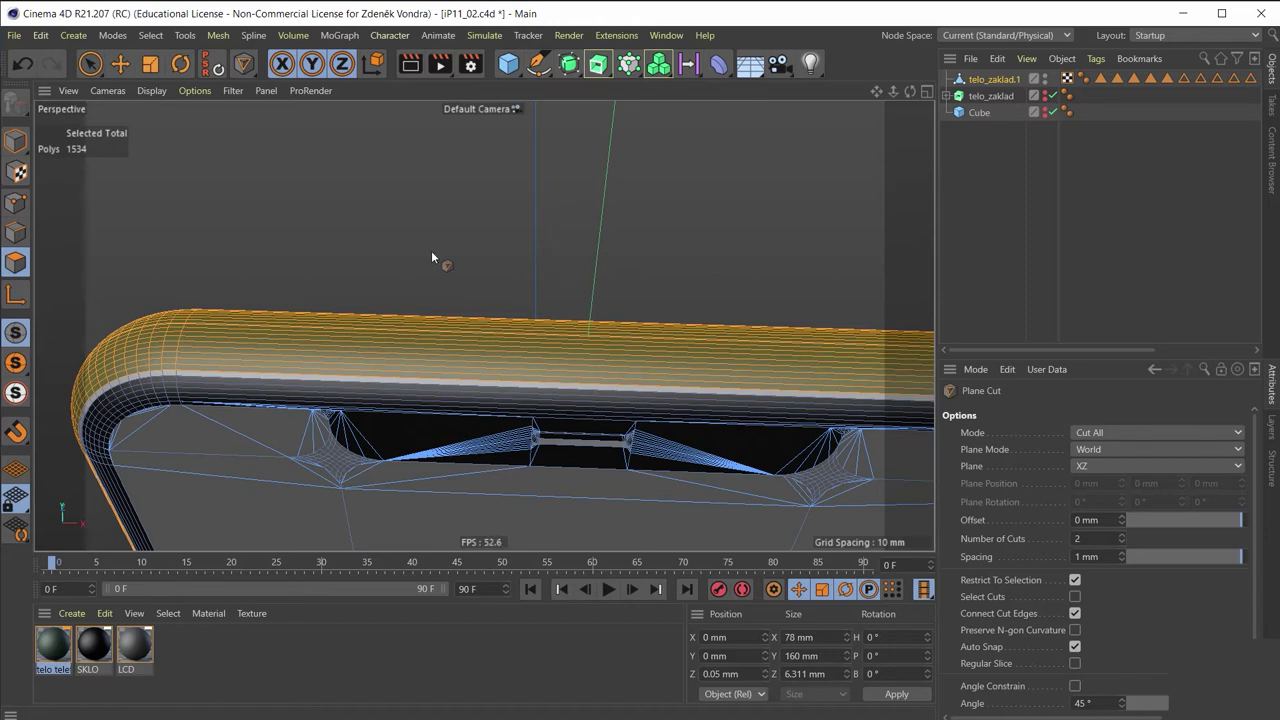
left_click(1121, 466)
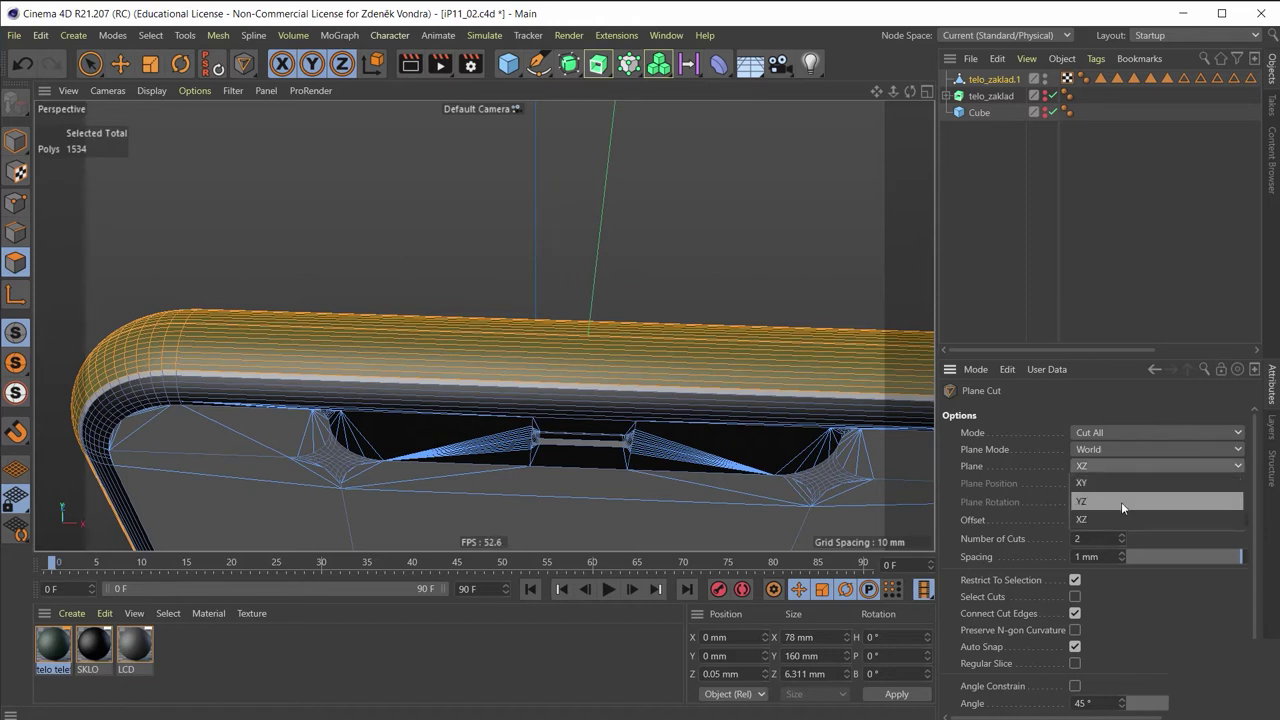
left_click(1124, 524)
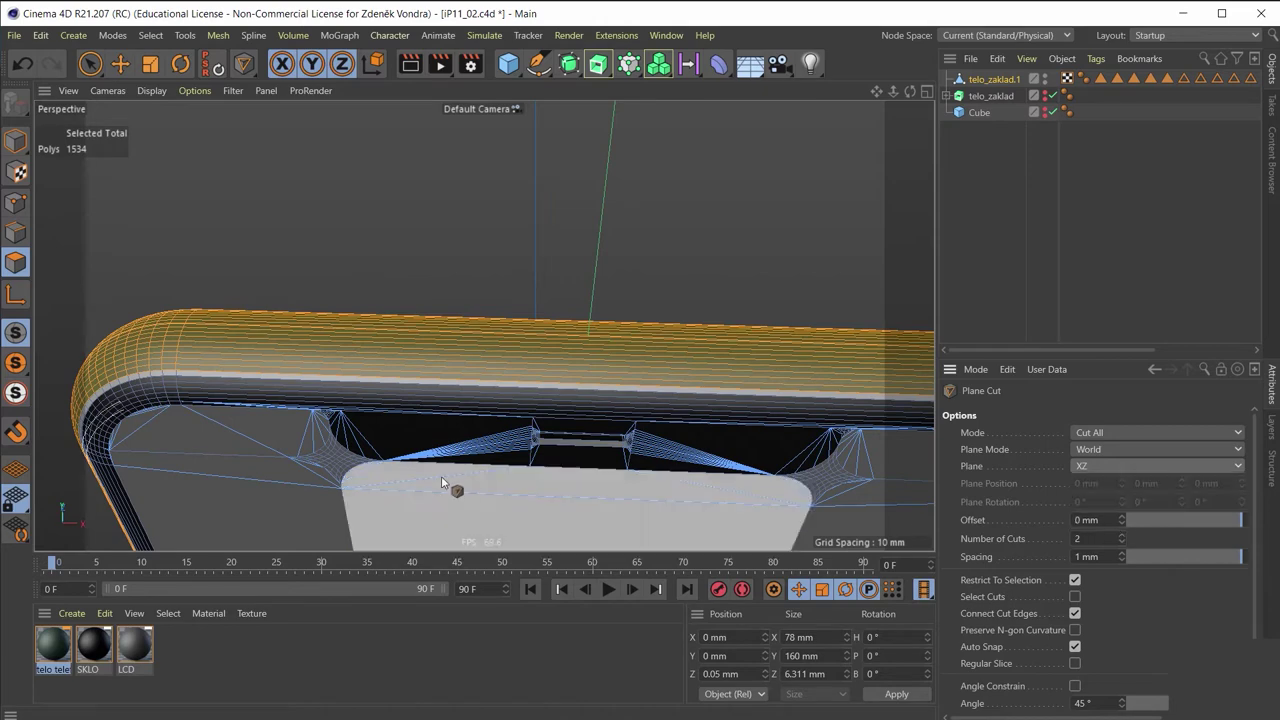
left_click(1124, 466)
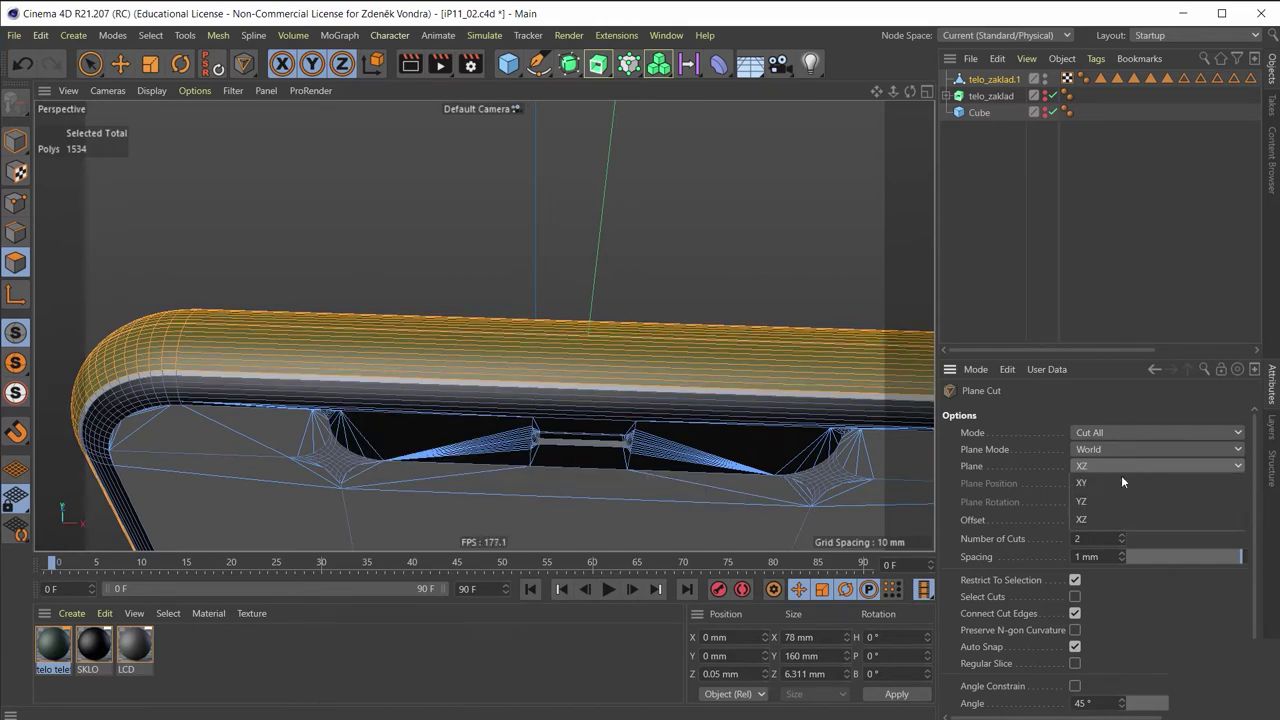
left_click(1131, 500)
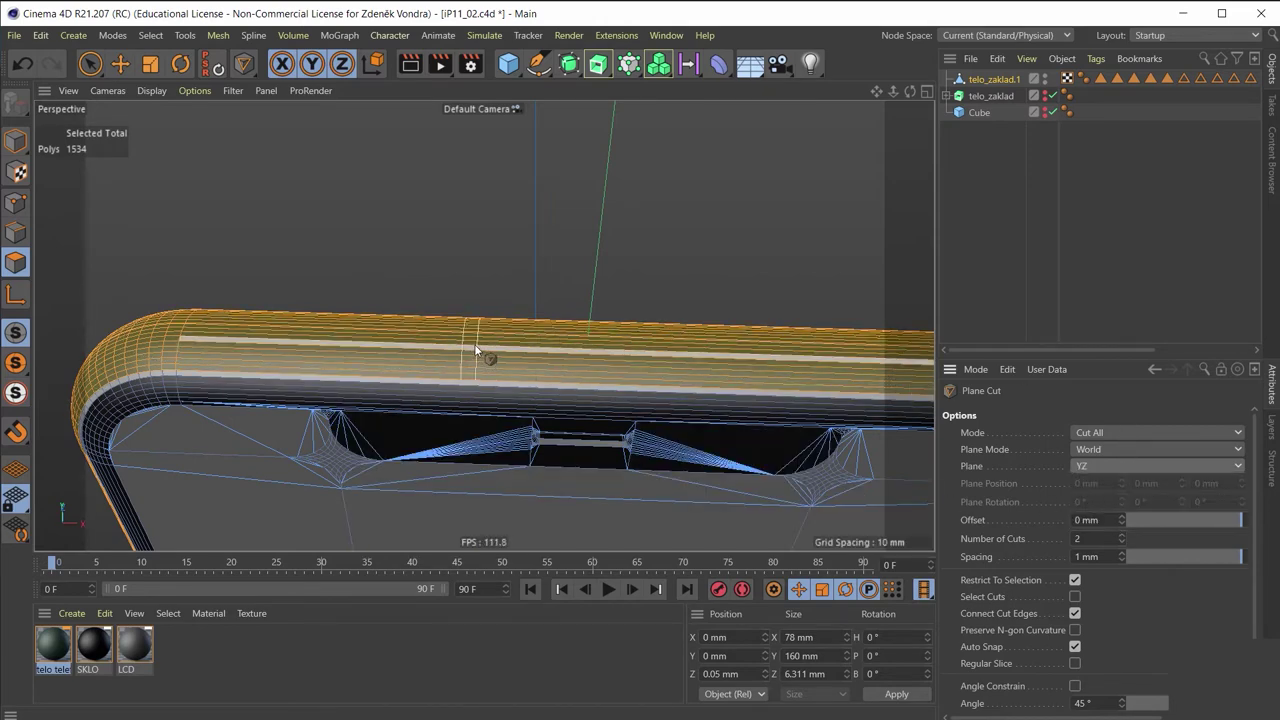
Return to the four-view layout and zoom to inspect the phone
middle_click(392, 355)
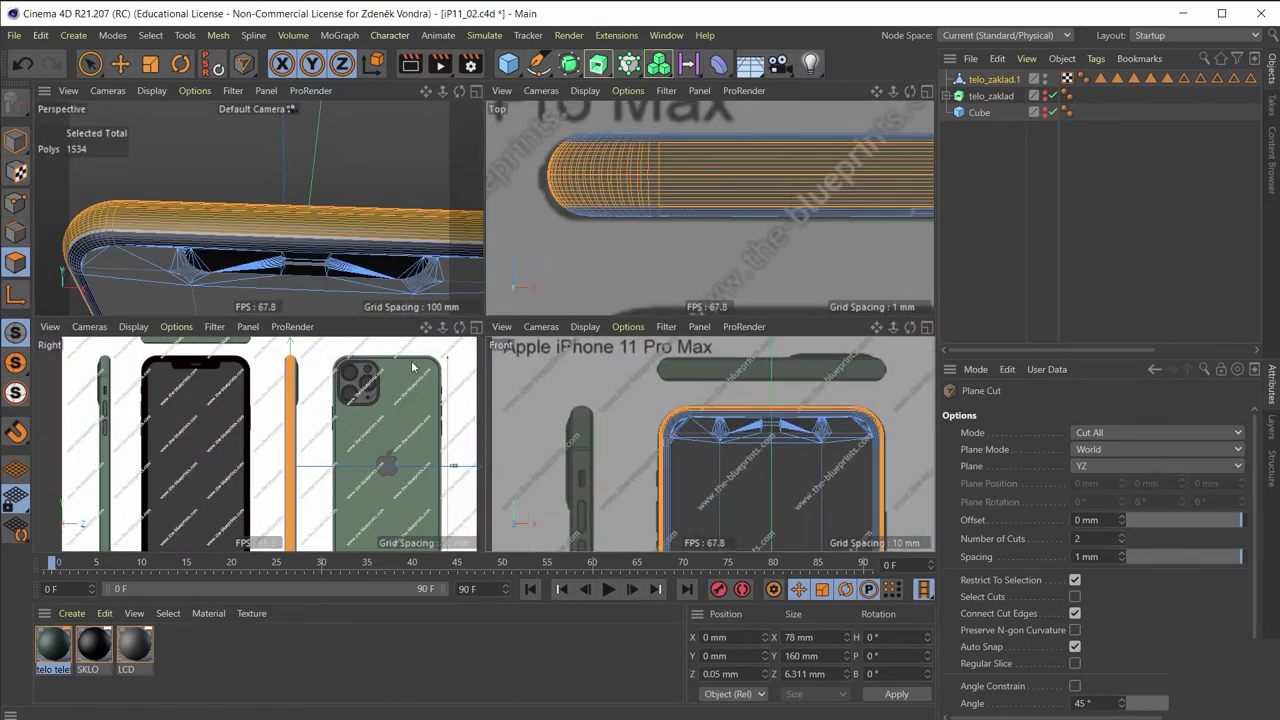
scroll(362, 370, "up", 2)
scroll(354, 365, "up", 3)
scroll(367, 383, "up", 3)
scroll(370, 386, "down", 2)
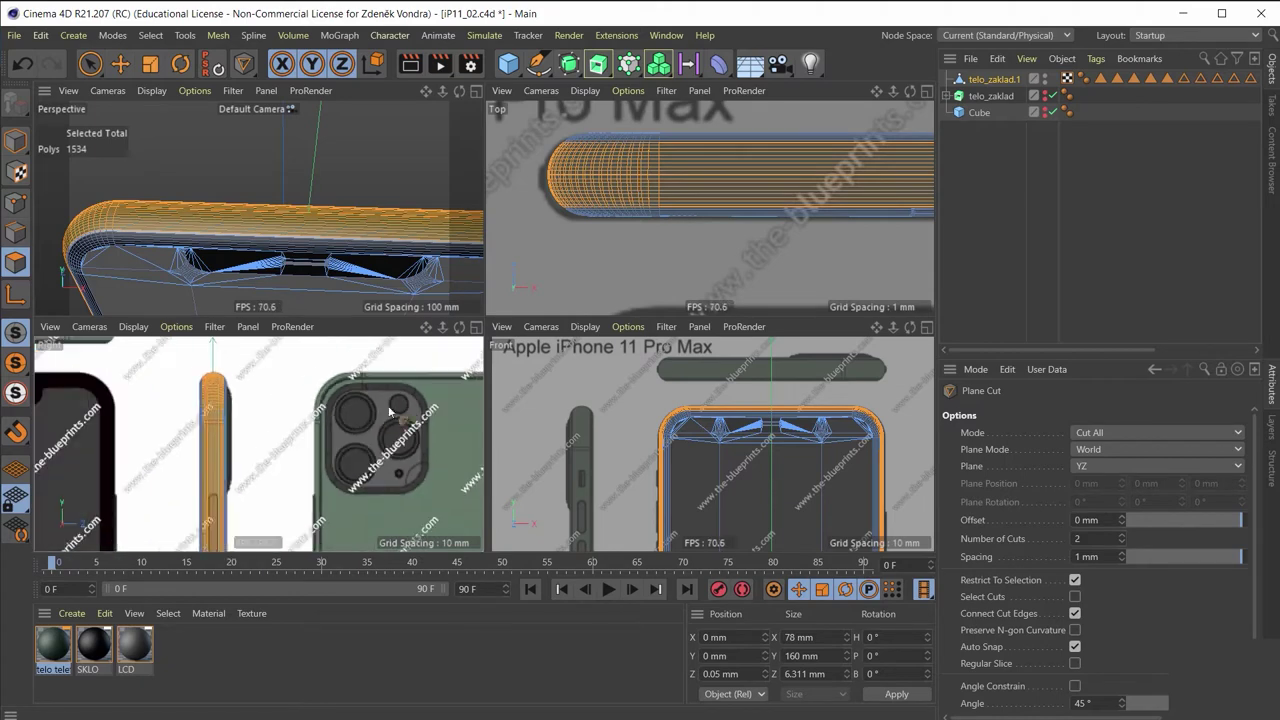
scroll(385, 410, "down", 2)
scroll(395, 405, "down", 2)
scroll(409, 404, "up", 2)
scroll(400, 415, "up", 2)
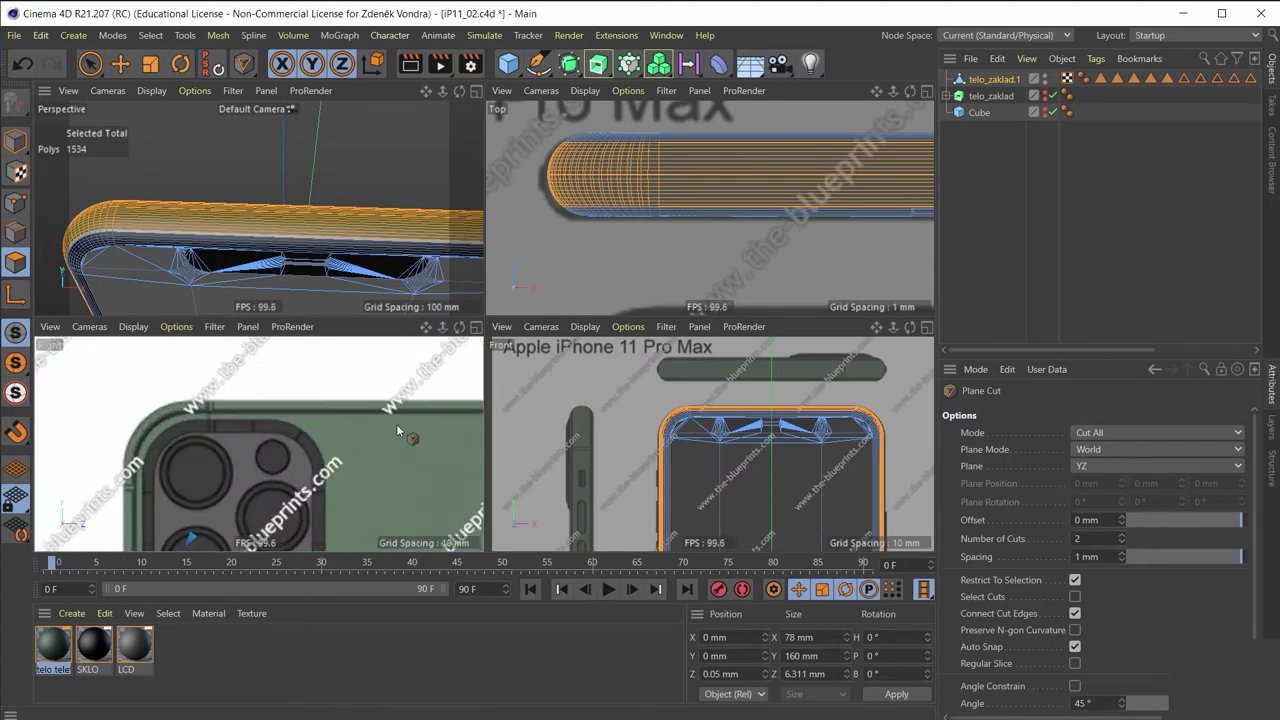
scroll(396, 424, "up", 1)
scroll(400, 420, "up", 2)
scroll(417, 420, "down", 2)
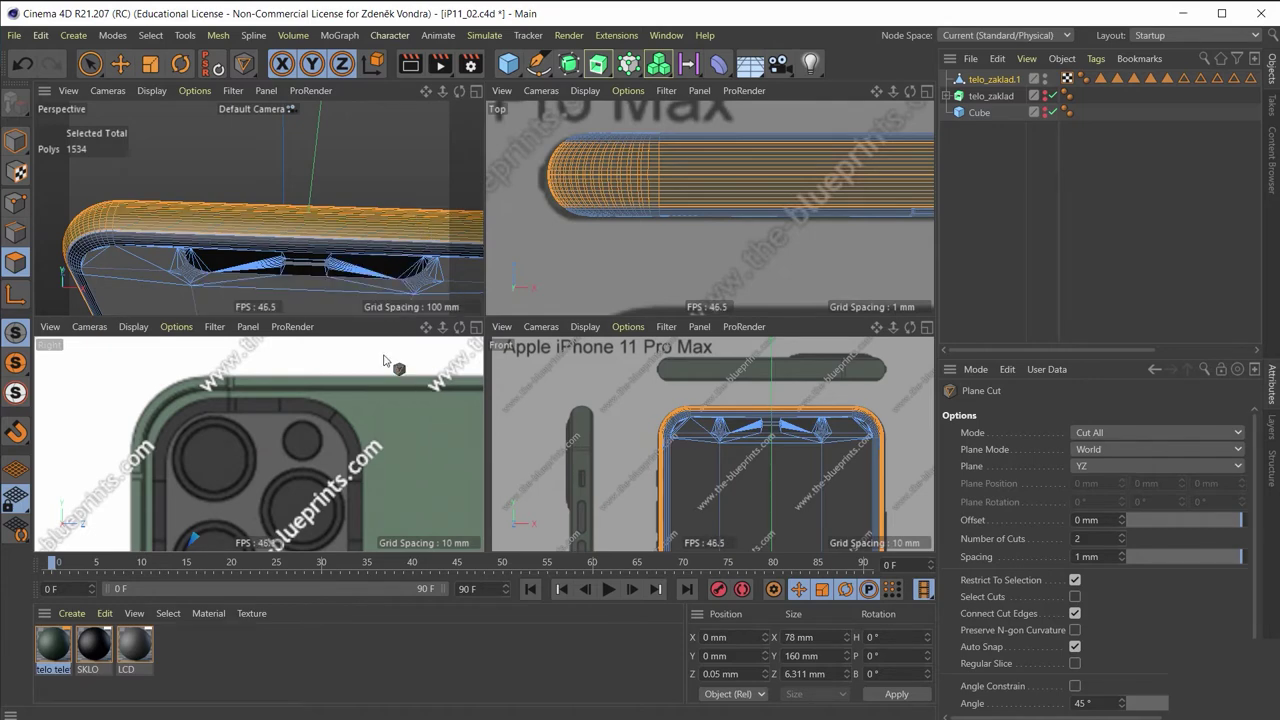
Orbit the perspective view around the phone's top corner, then maximize the Front view
middle_click(459, 247)
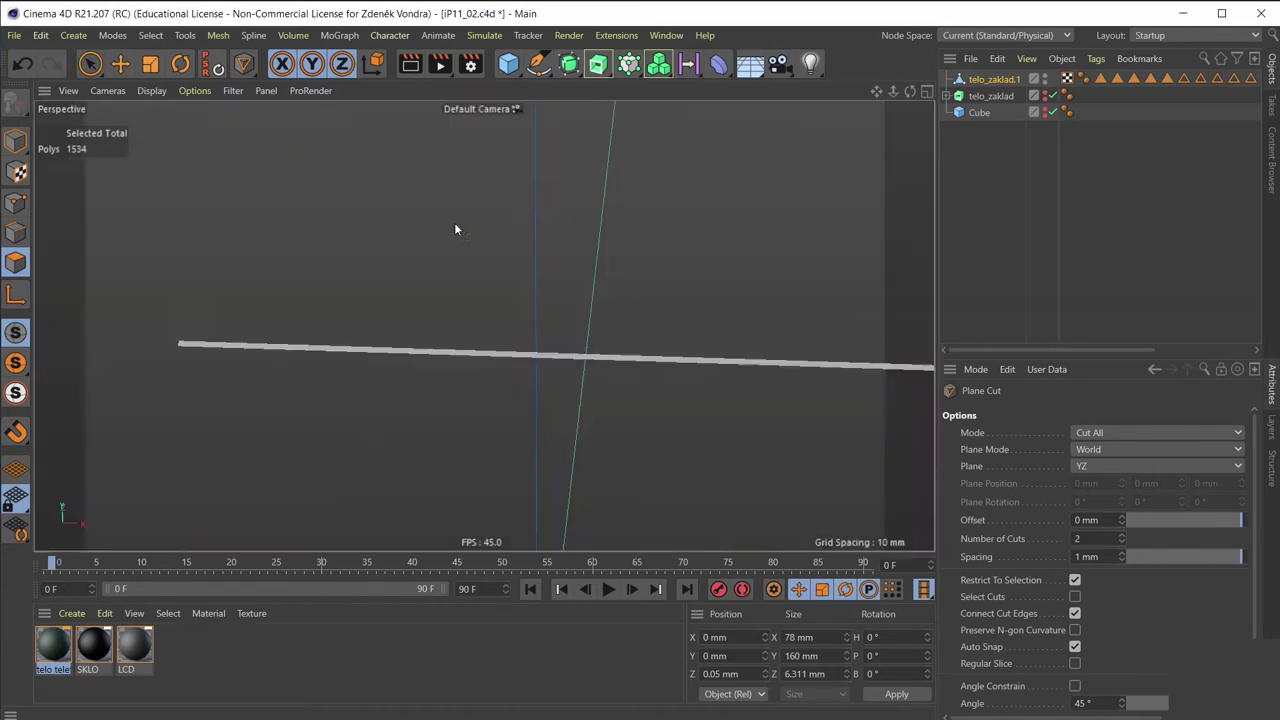
mouse_move(454, 229)
left_mouse_down("alt")
mouse_move(691, 277)
mouse_move(231, 229)
mouse_move(419, 312)
left_mouse_up("alt")
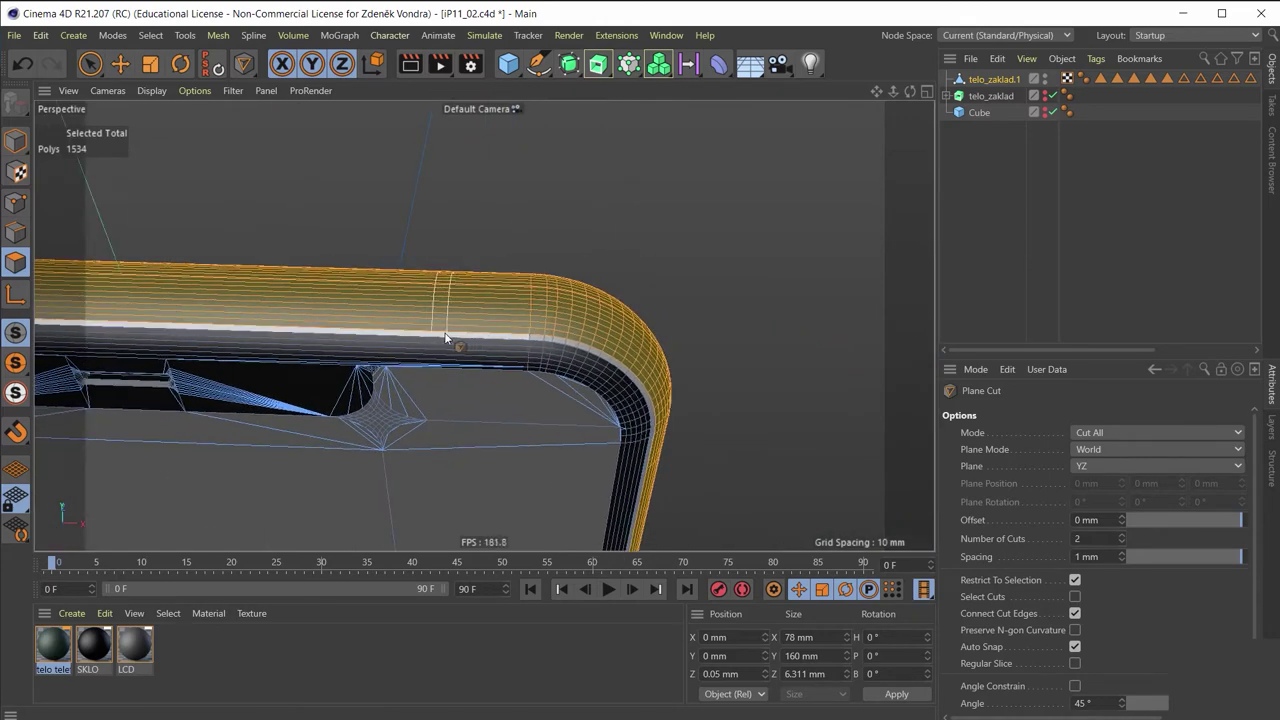
middle_click(448, 338)
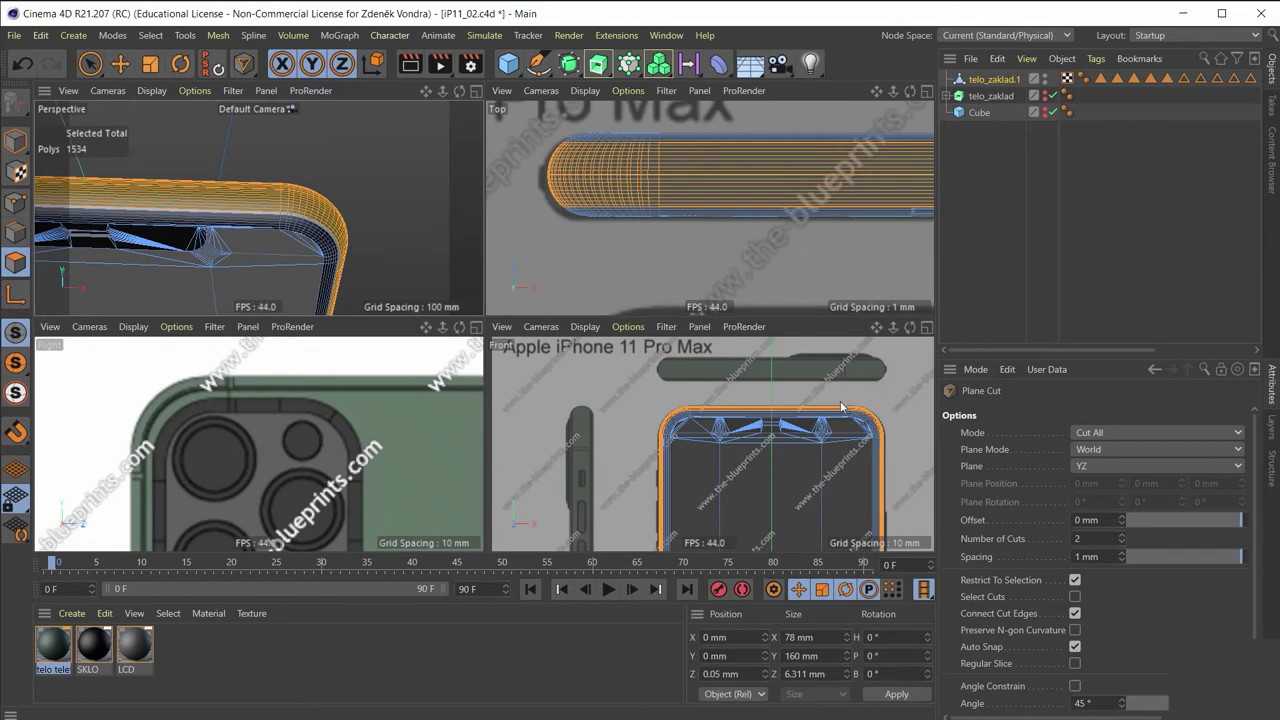
scroll(880, 420, "up", 3)
middle_click(760, 400)
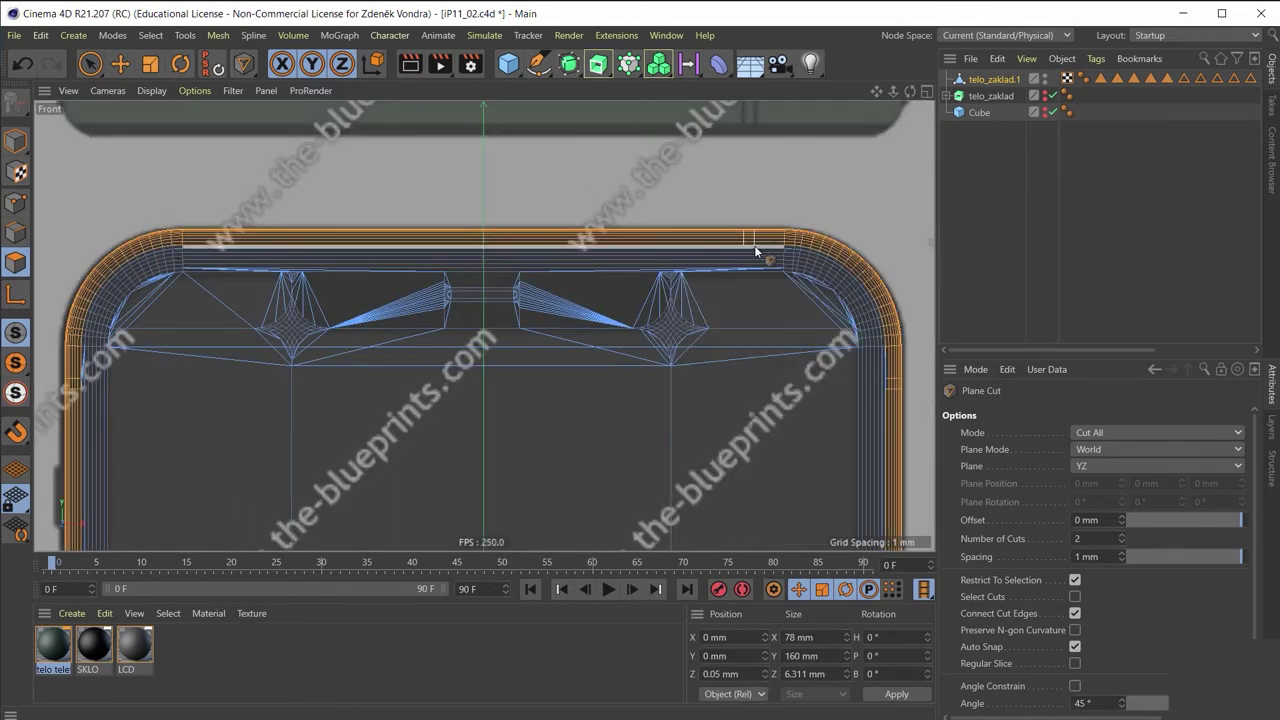
Pan to the phone's bottom edge and apply the YZ cut near the bottom-left corner
scroll(371, 317, "down", 4)
middle_click_drag(449, 415, 470, 130)
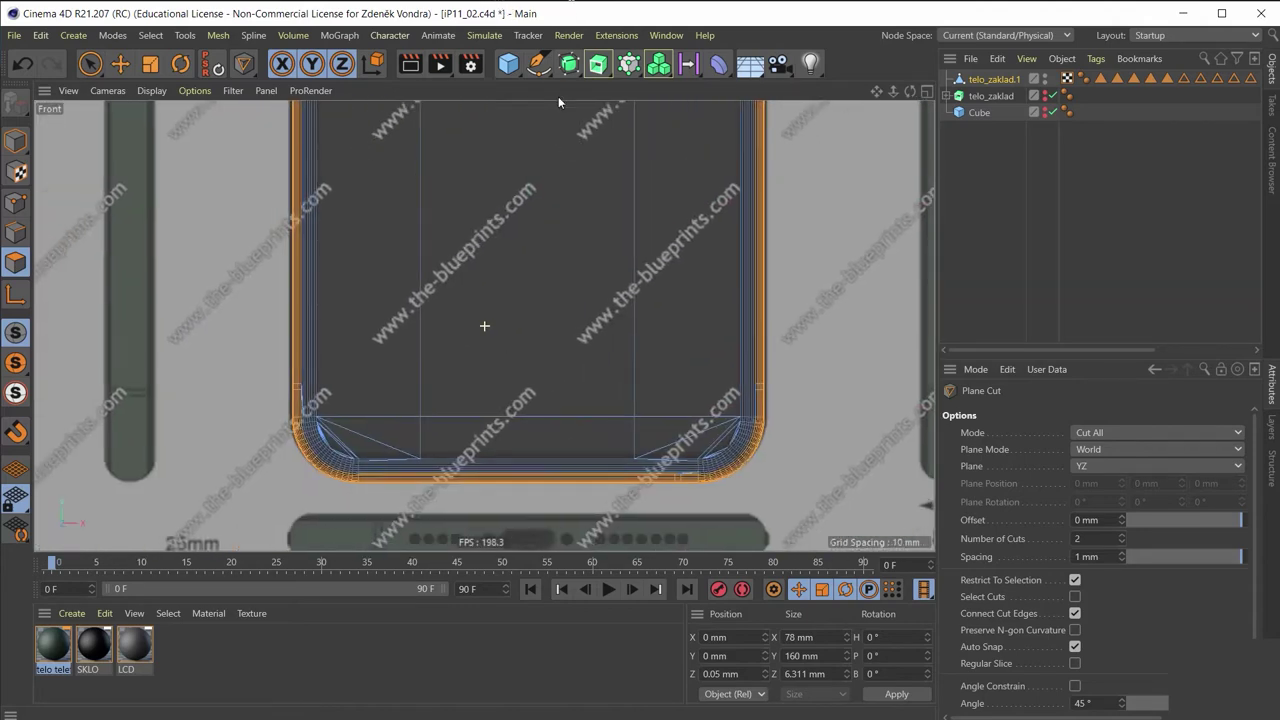
middle_click_drag(517, 366, 562, 70)
scroll(431, 227, "up", 3)
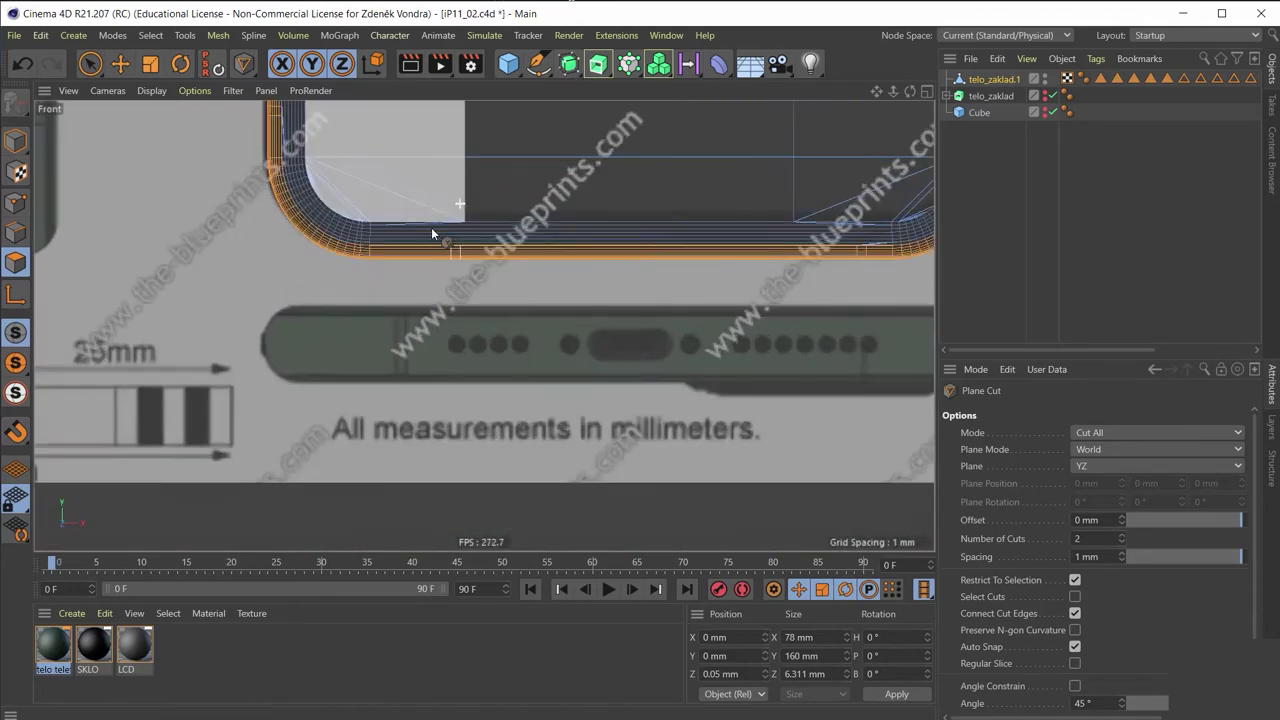
scroll(425, 240, "up", 1)
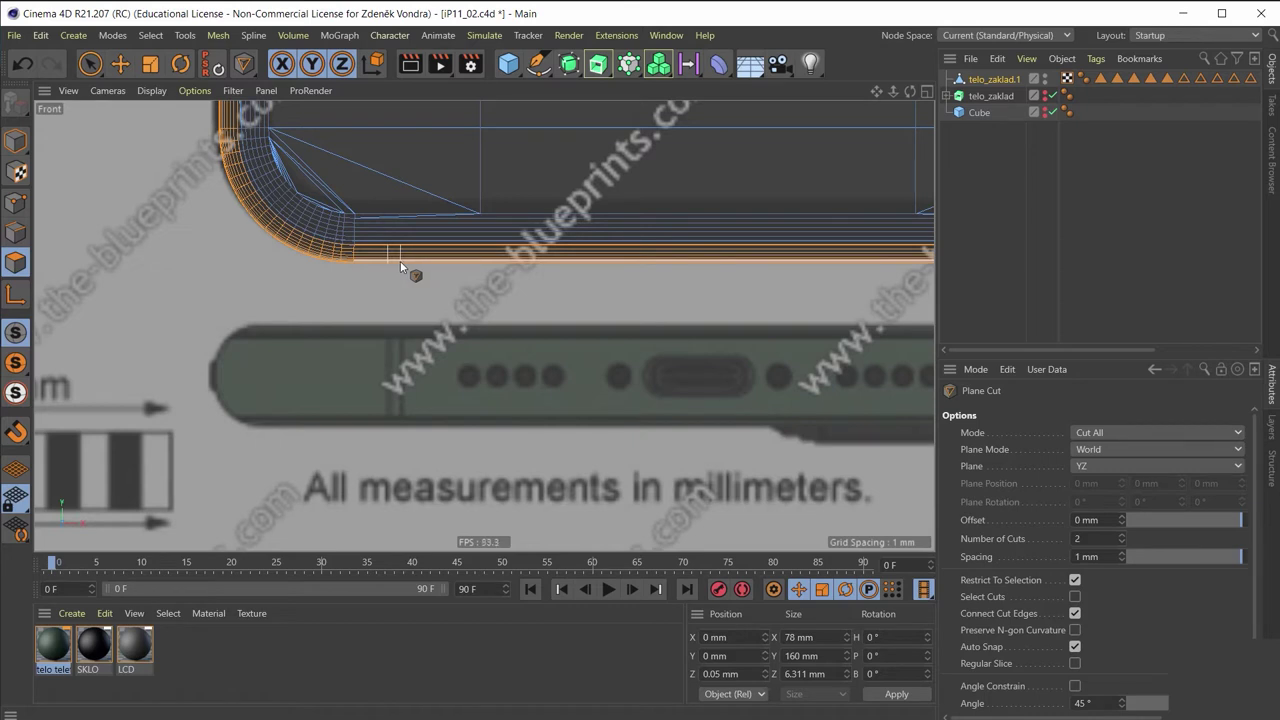
left_click(400, 266)
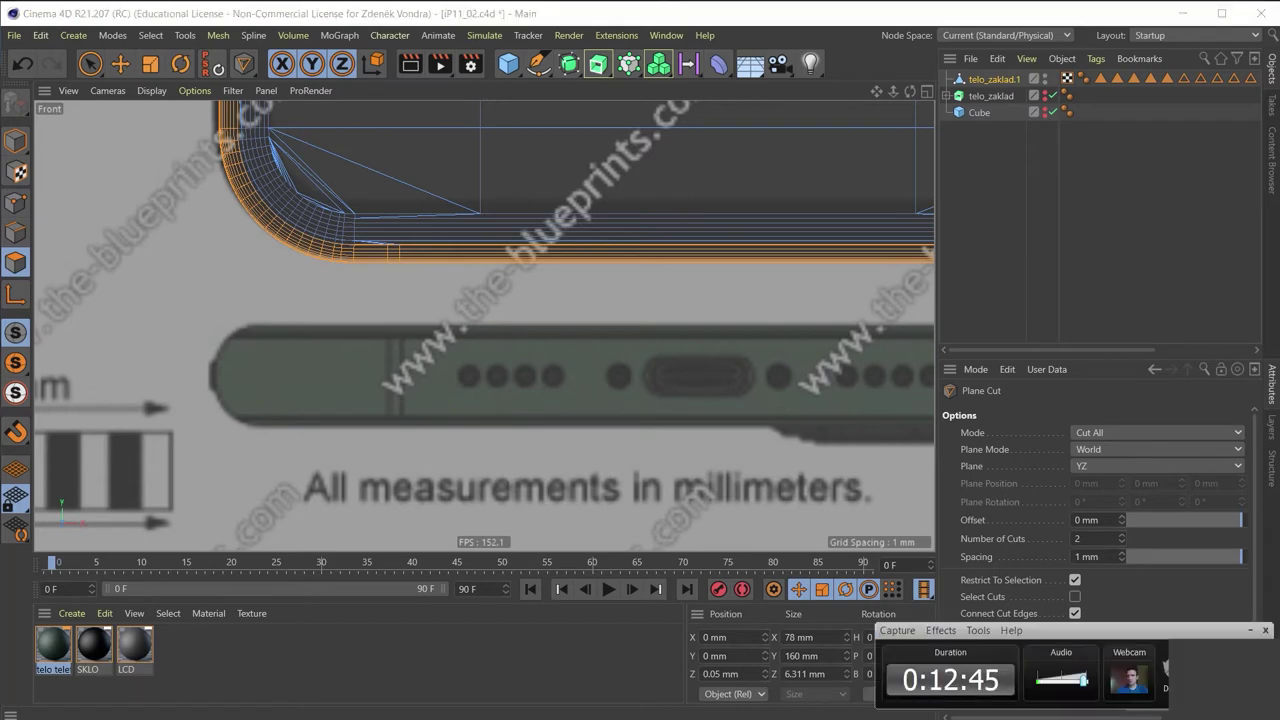
Zoom back out and return to the four-view layout
left_click(1247, 631)
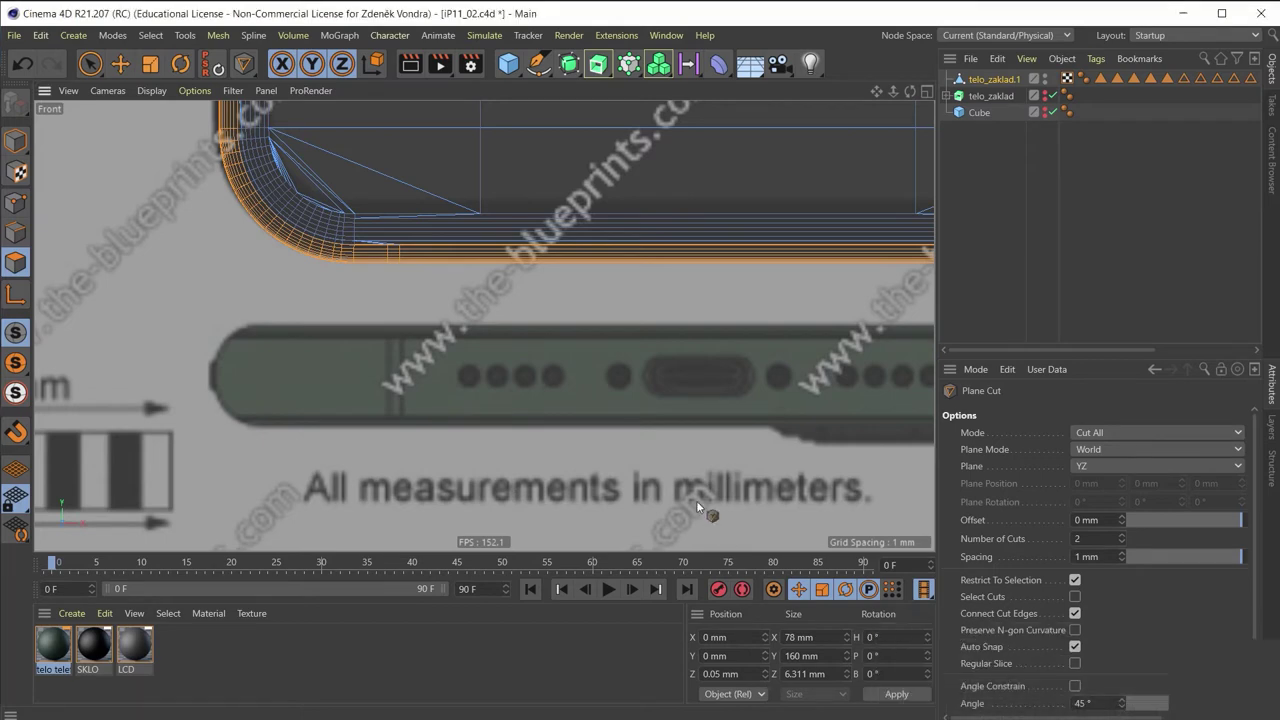
scroll(406, 252, "down", 1)
scroll(409, 292, "down", 2)
scroll(500, 200, "down", 2)
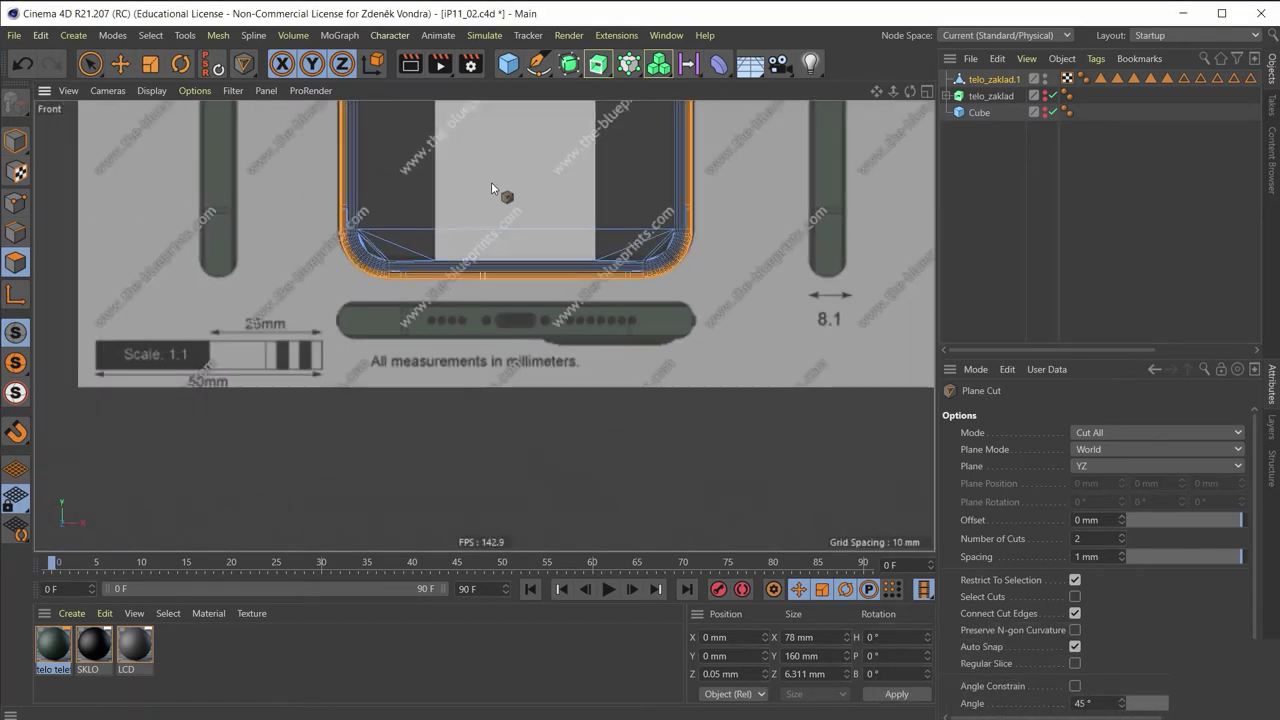
scroll(545, 447, "down", 3)
scroll(601, 237, "down", 2)
middle_click(601, 222)
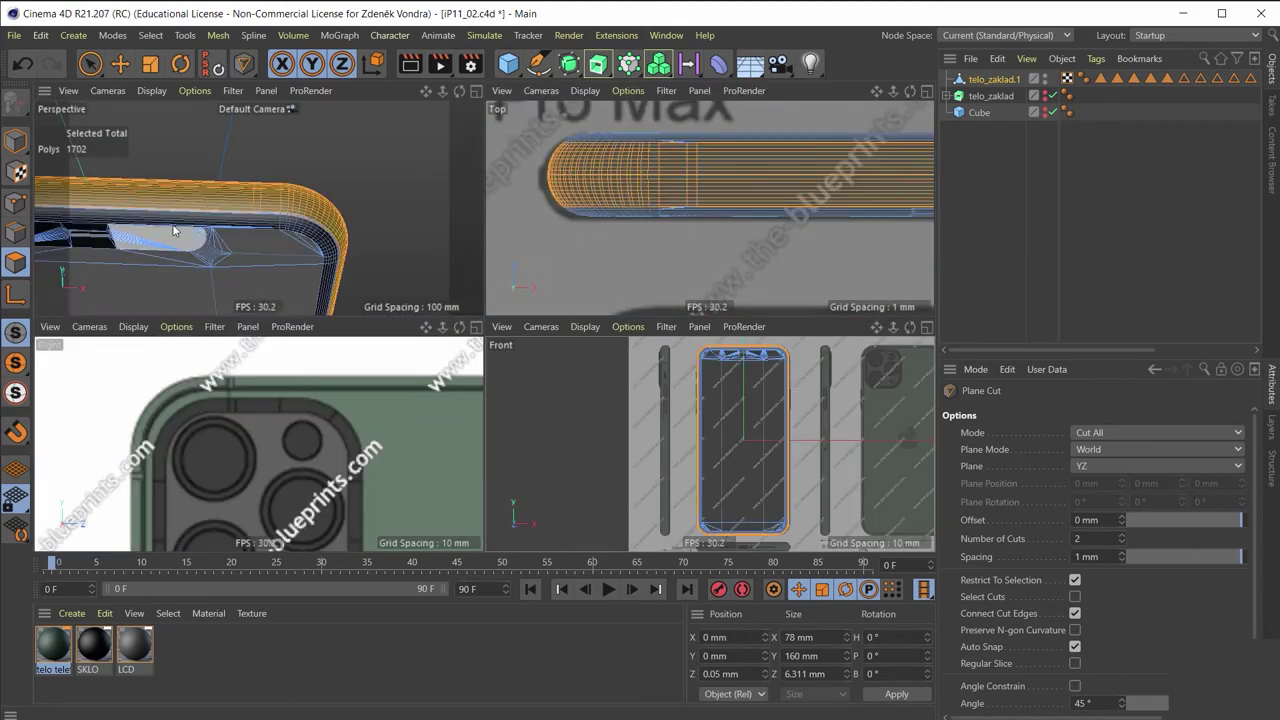
Orbit the perspective view to the rounded corner and activate Live Selection
middle_click(384, 198)
left_click_drag(603, 288, 201, 292, "alt")
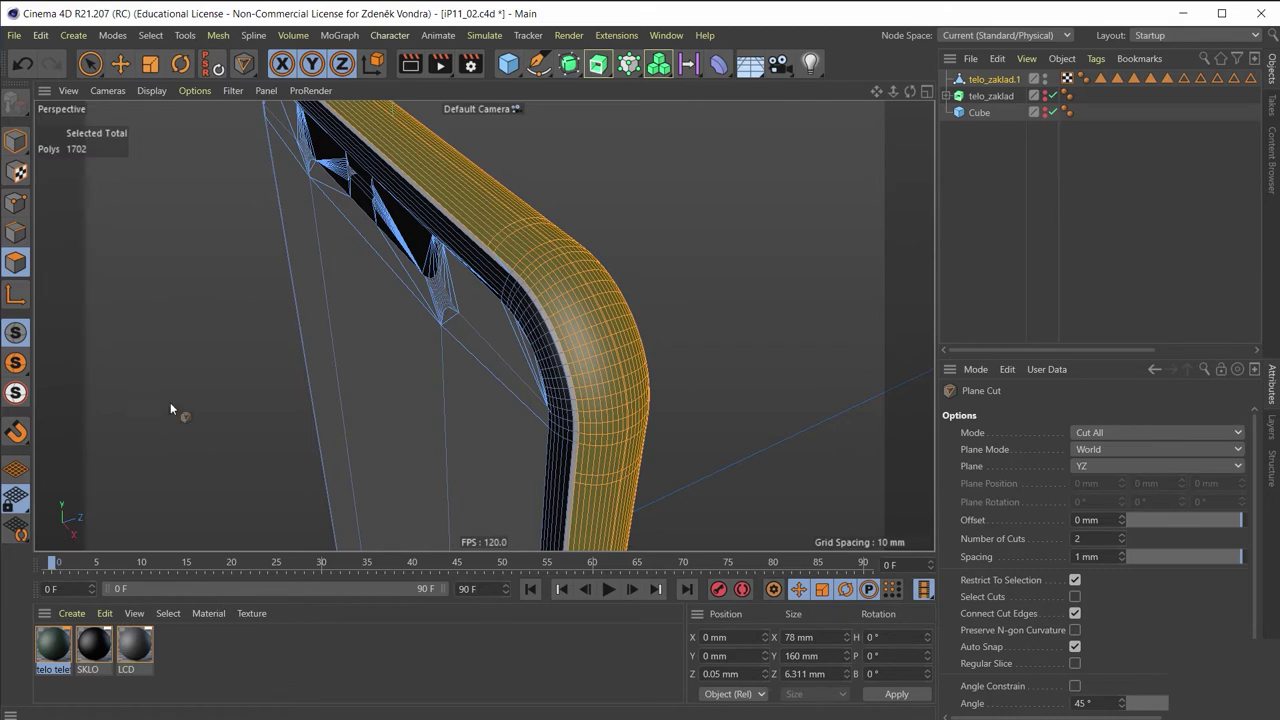
left_click(90, 63)
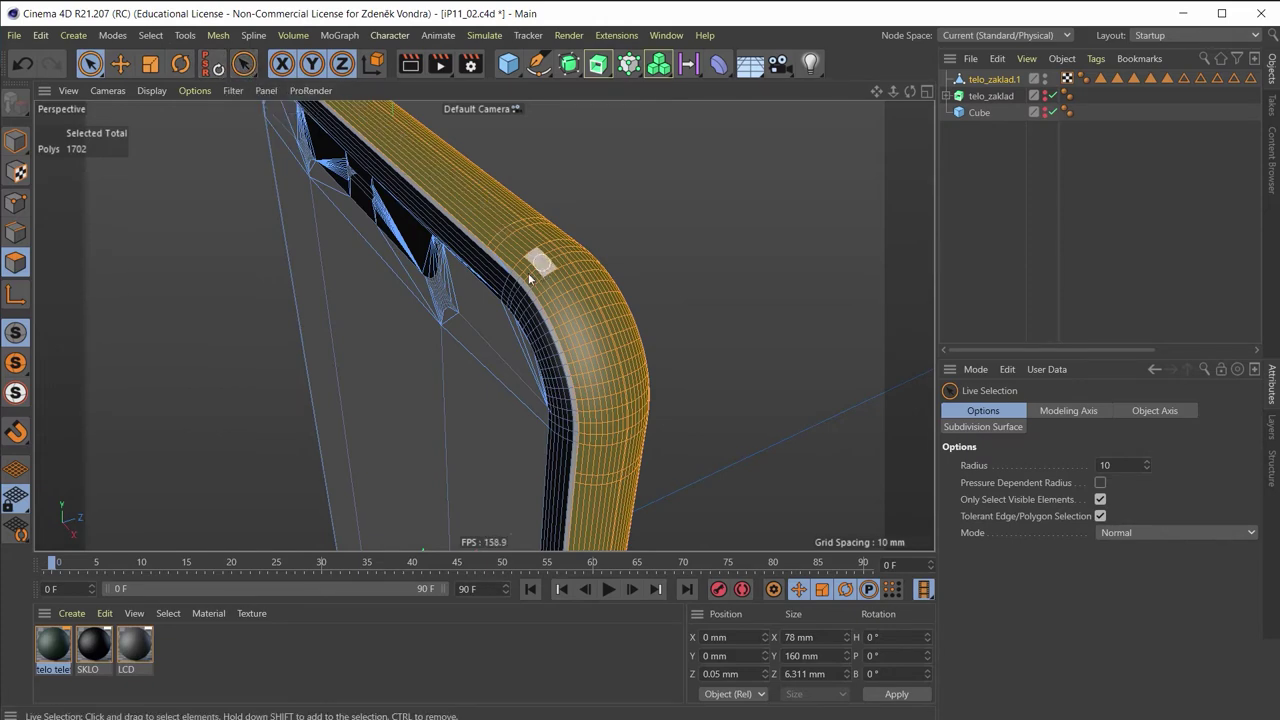
Pick the rim polygon rings with Ring Selection, building a 168-polygon seam band
scroll(515, 258, "up", 3)
scroll(509, 257, "up", 3)
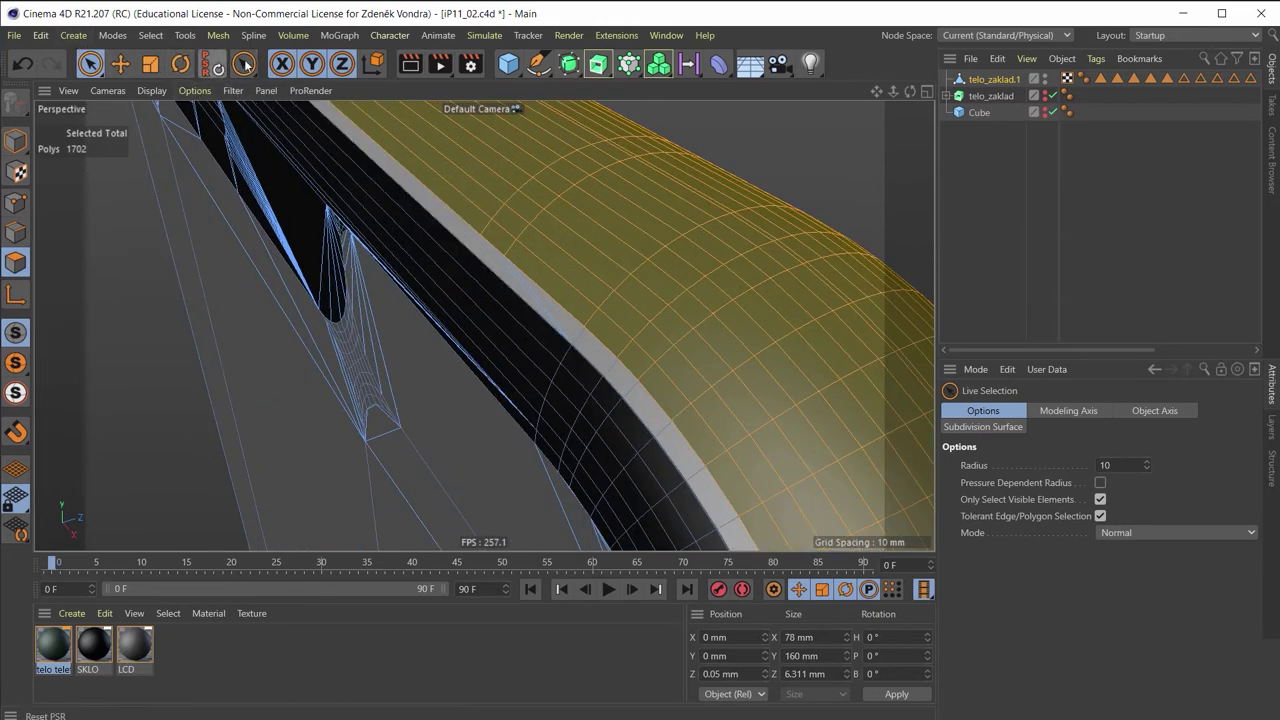
left_click(243, 63)
left_click(319, 149)
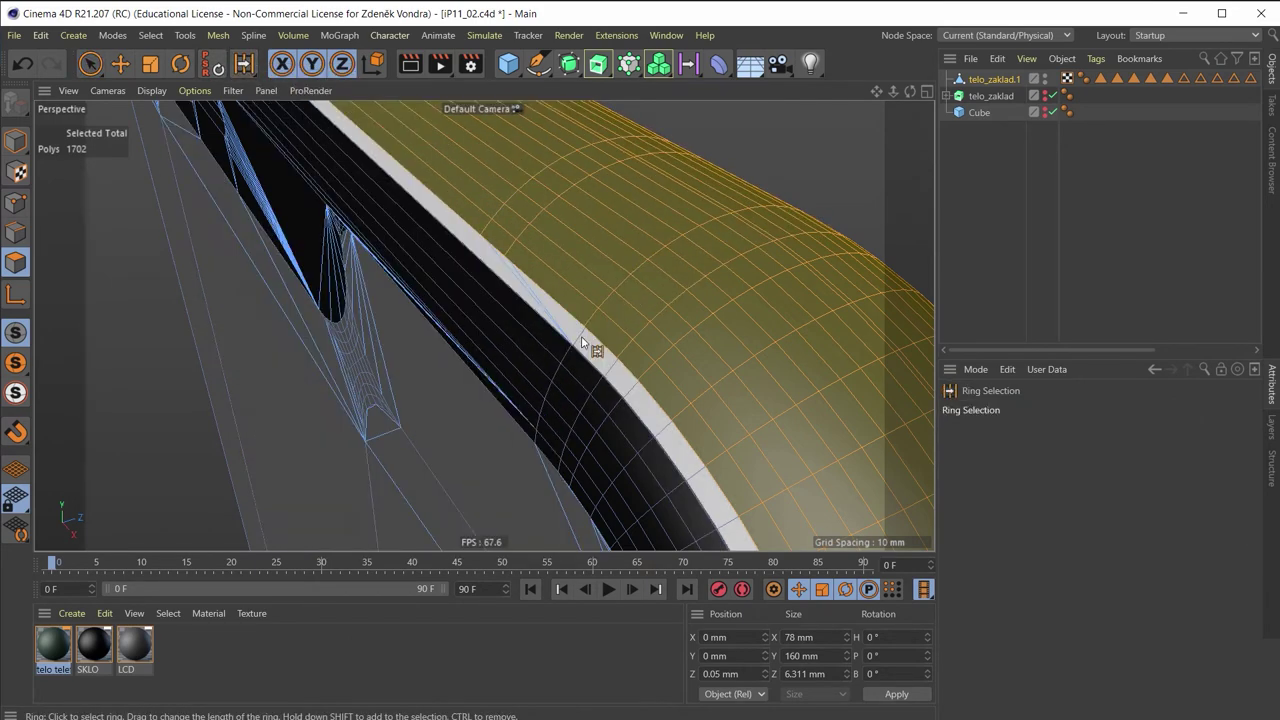
left_click(581, 342)
mouse_move(585, 337)
left_mouse_down("alt")
mouse_move(626, 256)
mouse_move(631, 348)
mouse_move(569, 363)
mouse_move(587, 343)
left_mouse_up("alt")
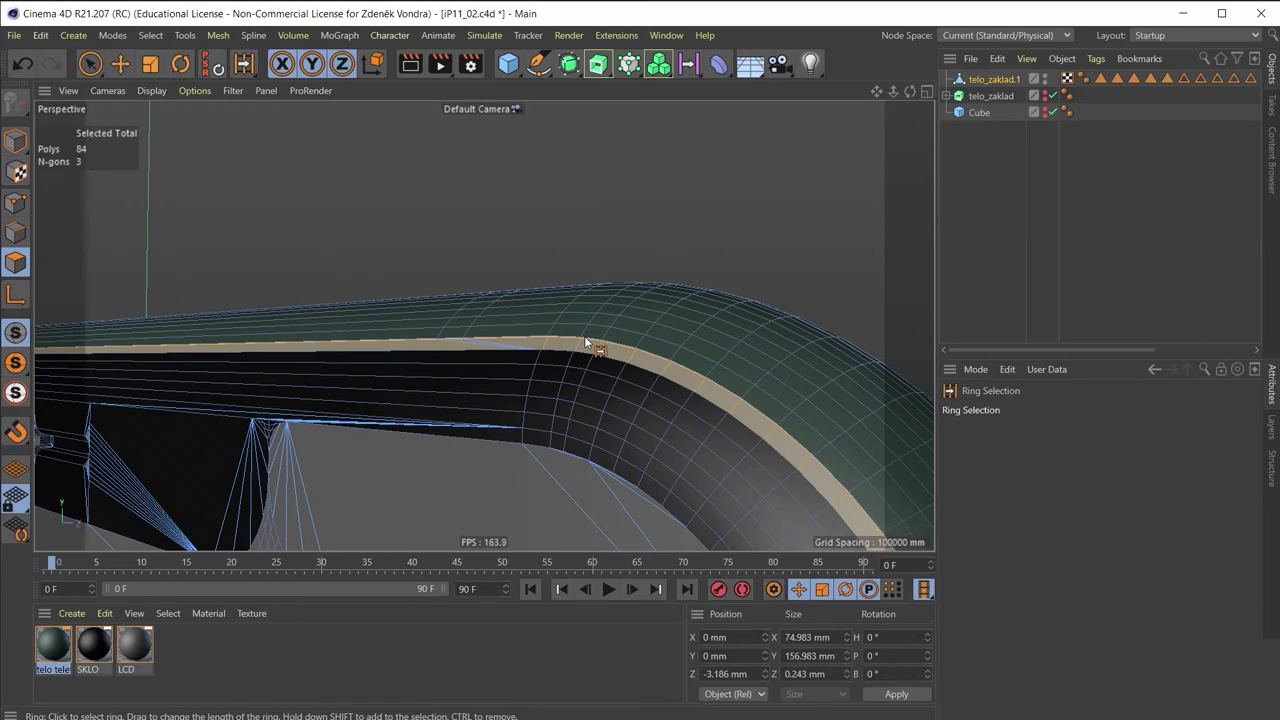
left_click(587, 342, "shift")
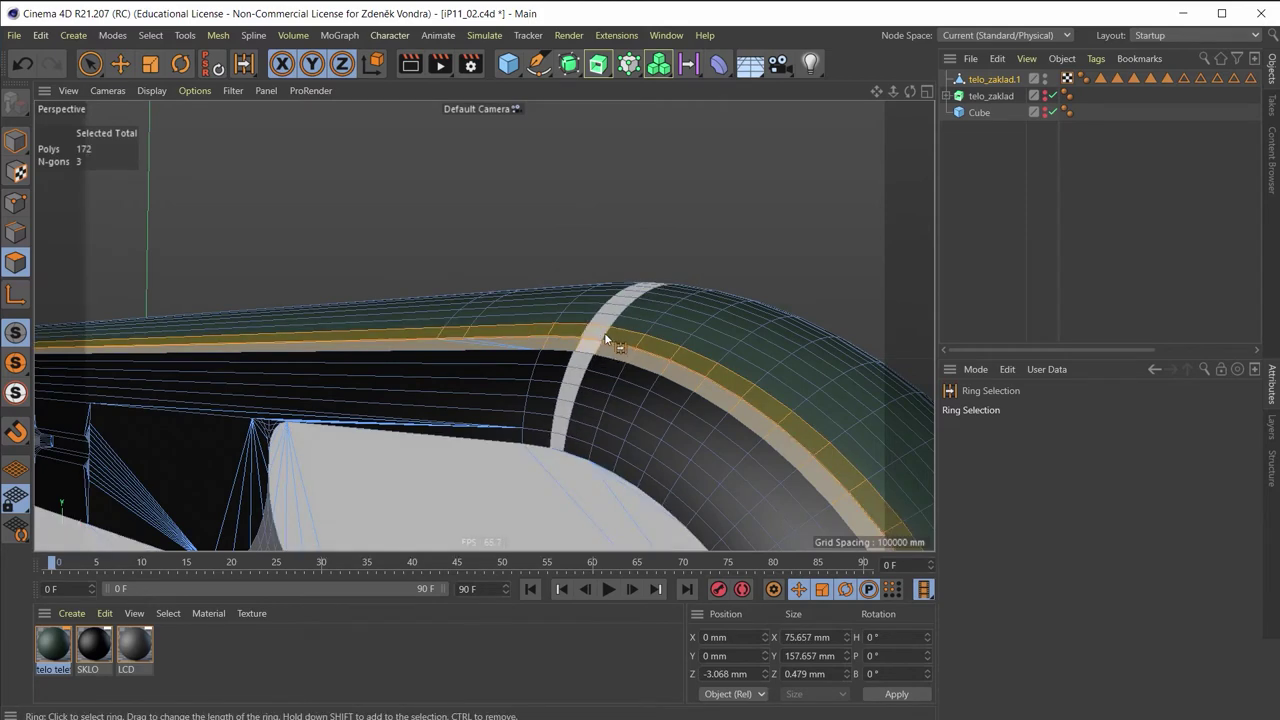
mouse_move(604, 332)
left_mouse_down("alt")
mouse_move(623, 360)
mouse_move(448, 398)
mouse_move(343, 318)
mouse_move(491, 306)
mouse_move(571, 320)
mouse_move(551, 311)
left_mouse_up("alt")
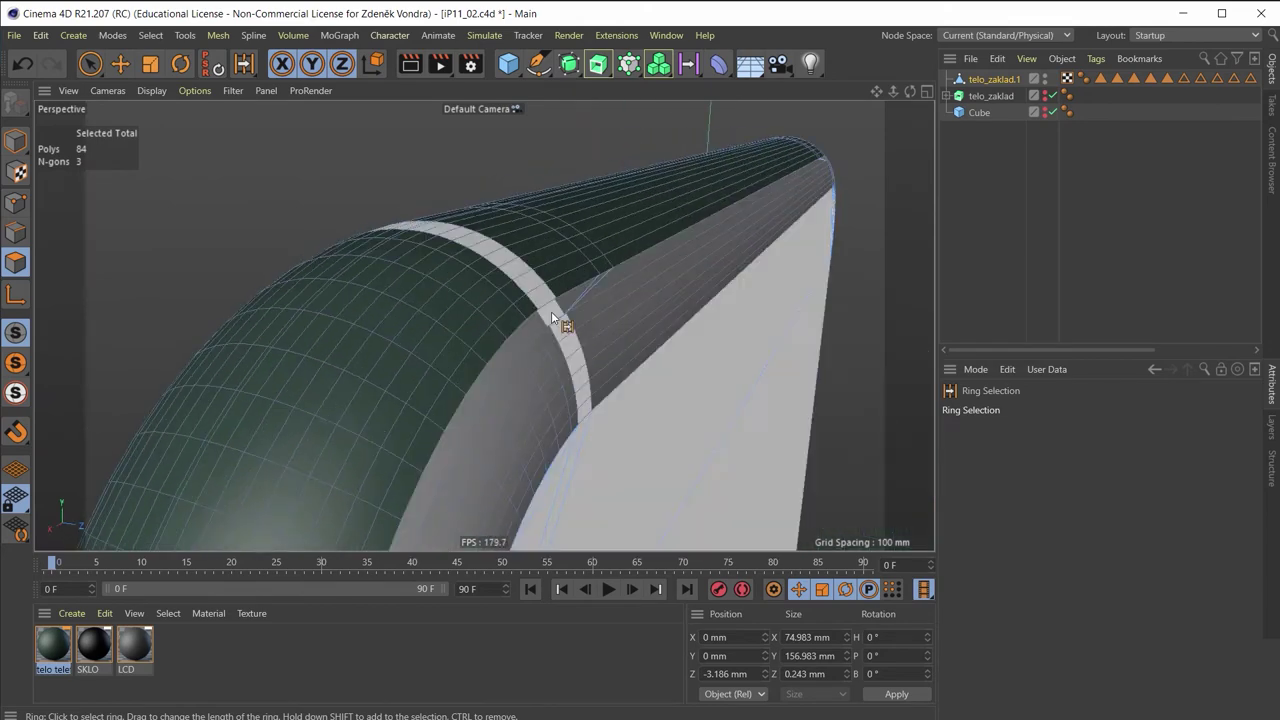
left_click(563, 309, "shift")
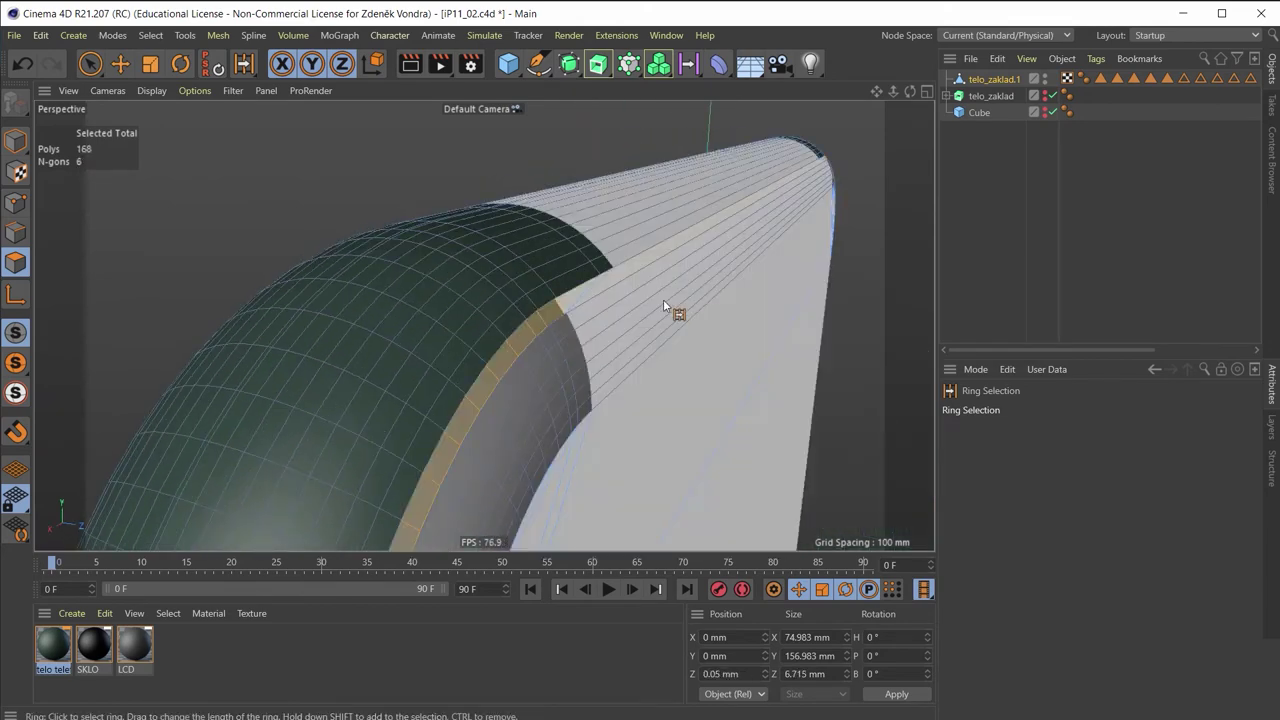
mouse_move(133, 351)
left_mouse_down("alt")
mouse_move(400, 323)
mouse_move(382, 331)
mouse_move(371, 316)
mouse_move(295, 309)
mouse_move(320, 349)
mouse_move(289, 354)
left_mouse_up("alt")
Switch back to Live Selection and paint rim polygons near the top-left corner into the seam
left_click(90, 63)
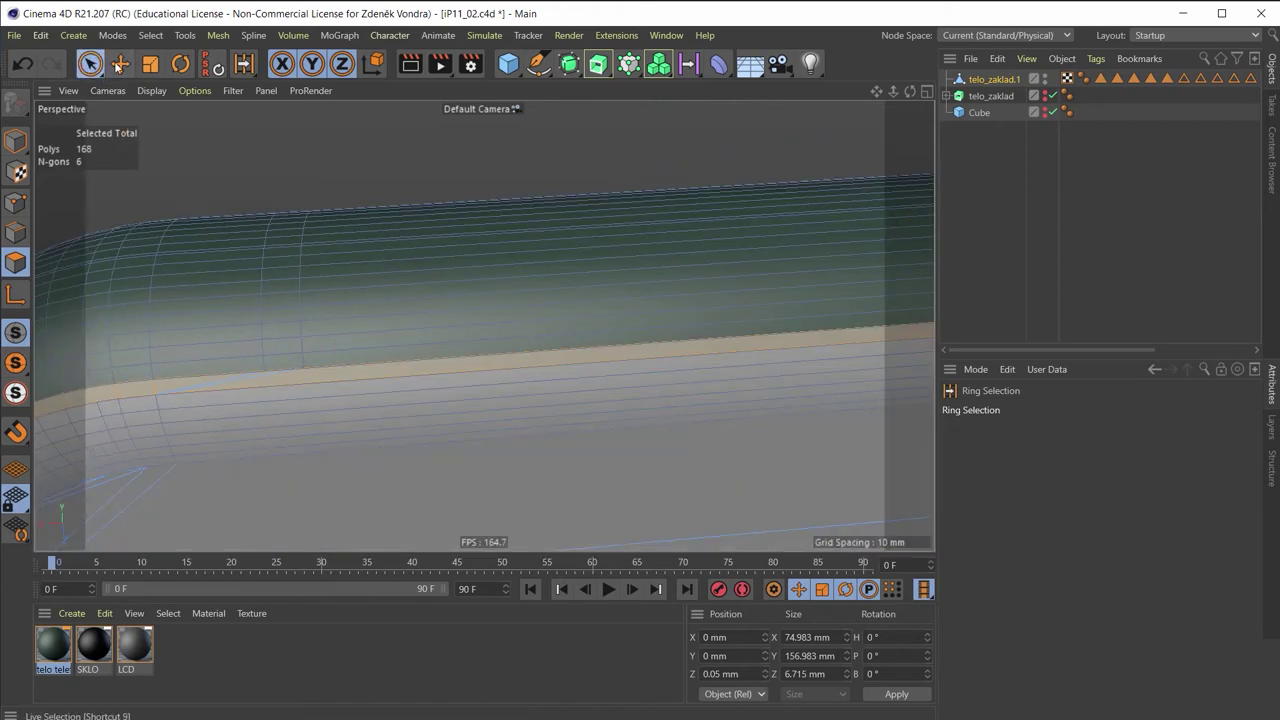
left_click(160, 87)
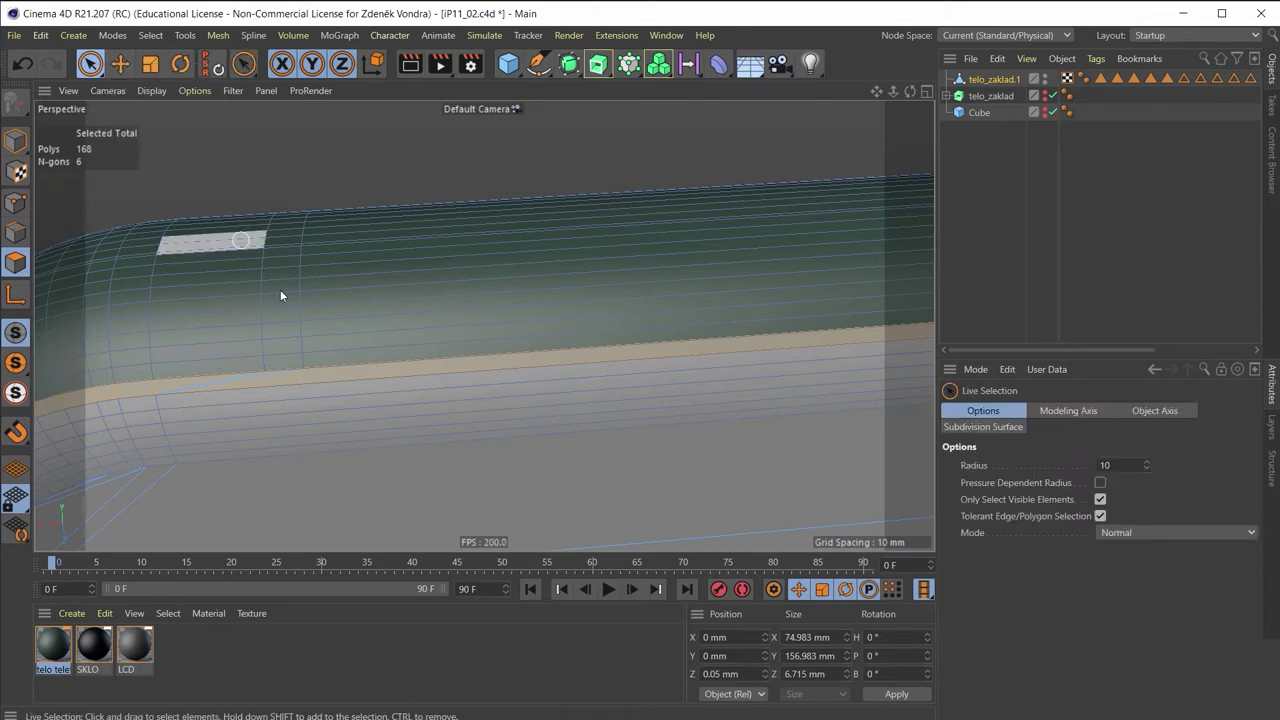
left_click_drag(290, 357, 318, 219, "alt")
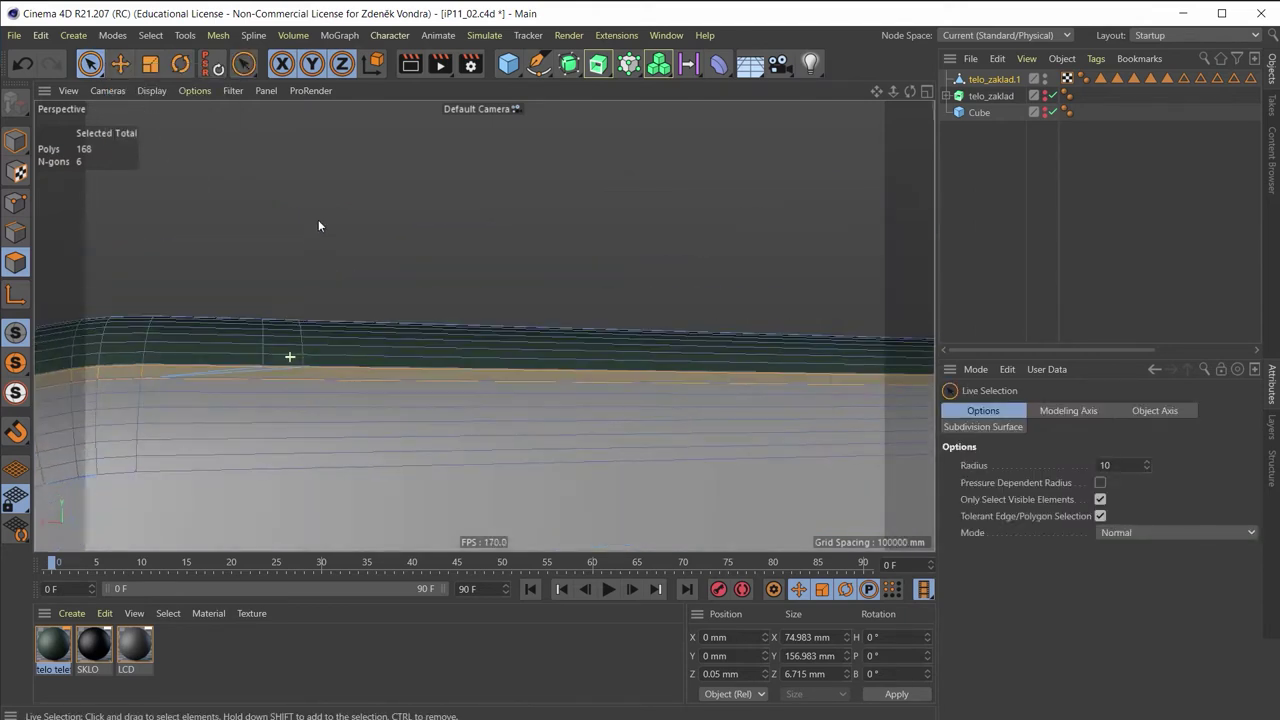
left_click(280, 350, "shift")
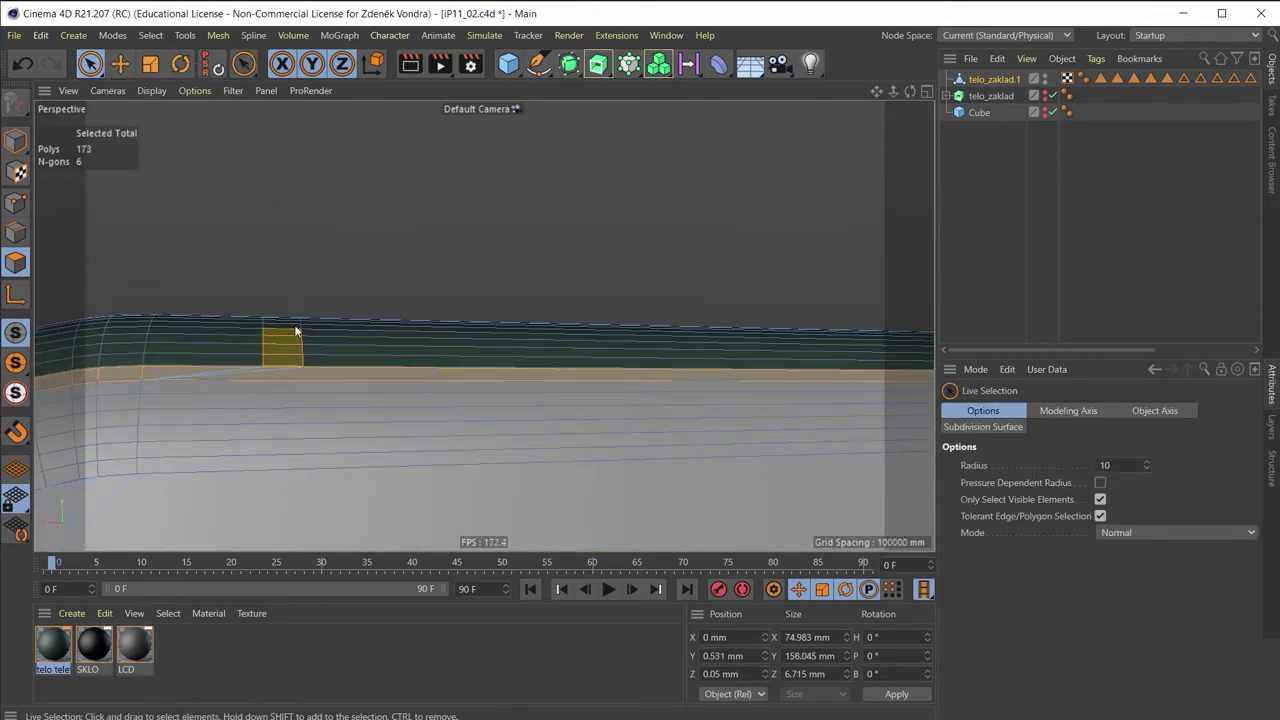
mouse_move(295, 330)
left_mouse_down("alt")
mouse_move(260, 476)
mouse_move(295, 328)
left_mouse_up("alt")
mouse_move(294, 284)
left_mouse_down("shift")
mouse_move(298, 226)
mouse_move(80, 248)
mouse_move(306, 216)
mouse_move(264, 212)
mouse_move(345, 262)
mouse_move(361, 290)
mouse_move(483, 323)
mouse_move(591, 256)
left_mouse_up("shift")
left_click(332, 252, "shift")
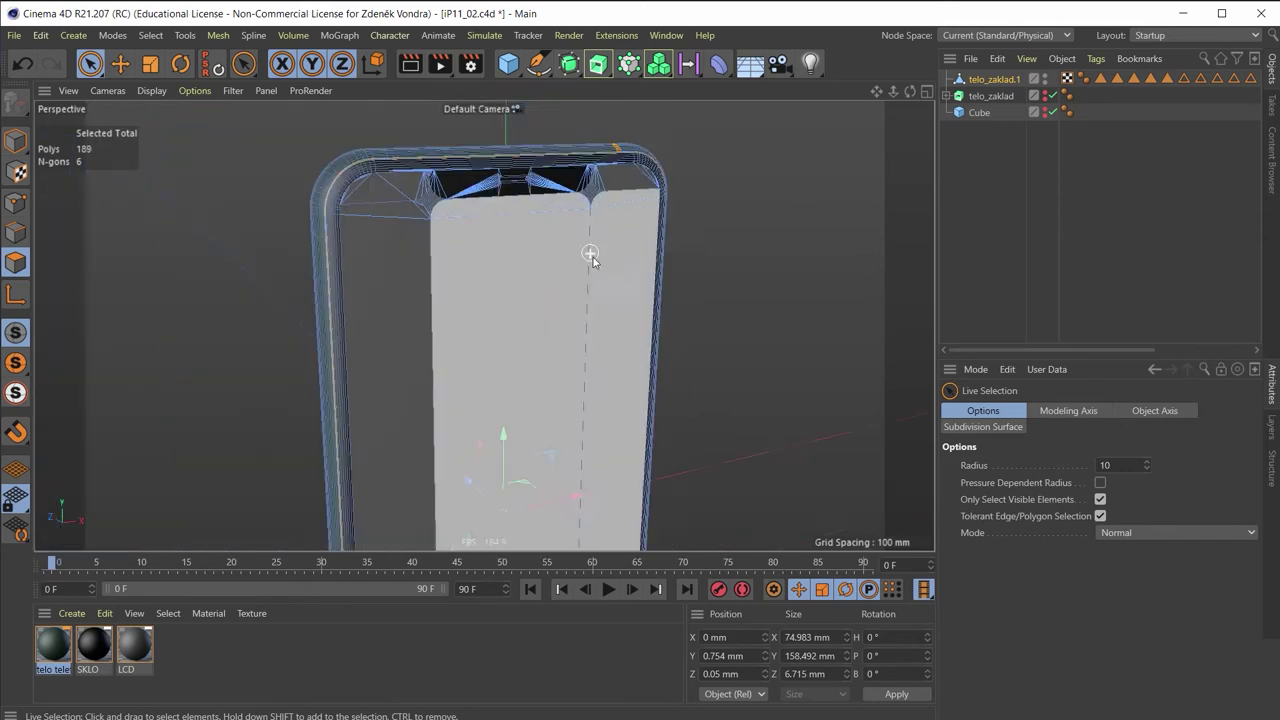
left_click_drag(625, 360, 560, 340, "alt")
scroll(328, 299, "up", 5)
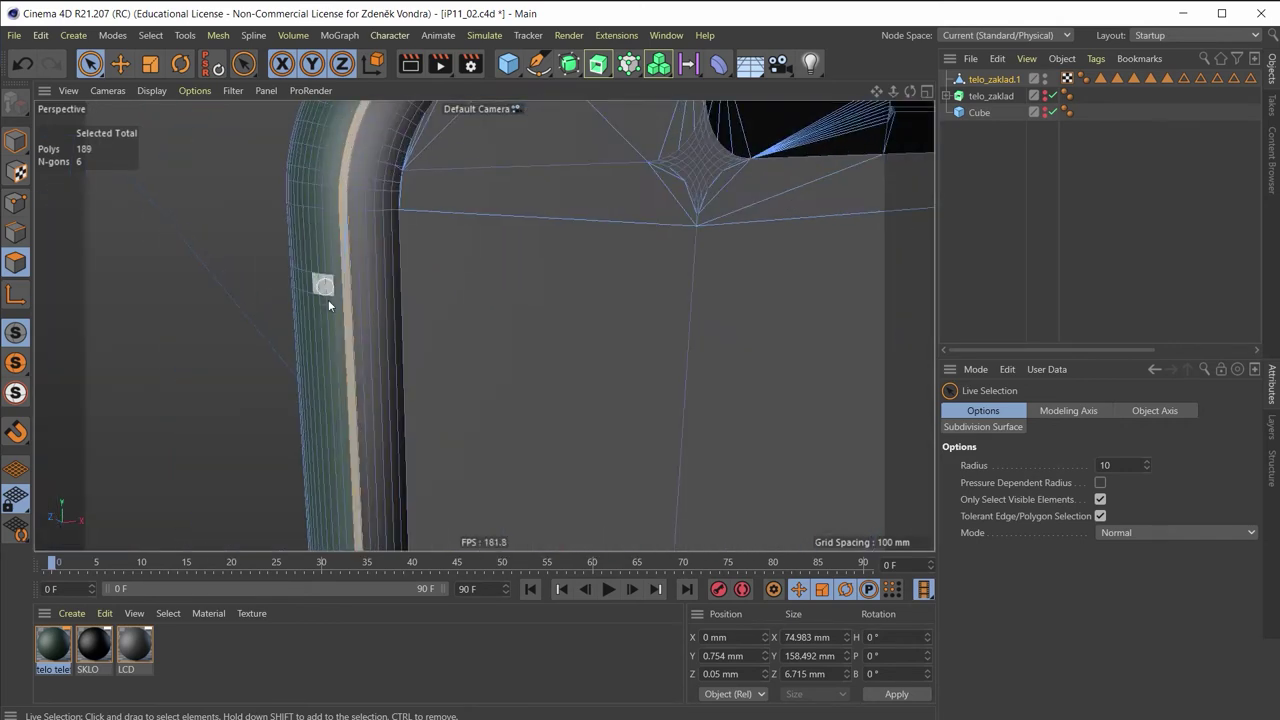
scroll(328, 299, "up", 3)
scroll(340, 225, "up", 2)
mouse_move(339, 240)
left_mouse_down("shift")
mouse_move(243, 232)
mouse_move(701, 238)
mouse_move(666, 214)
mouse_move(606, 206)
mouse_move(413, 237)
mouse_move(551, 261)
mouse_move(606, 244)
mouse_move(446, 253)
mouse_move(403, 239)
mouse_move(548, 244)
mouse_move(411, 247)
mouse_move(521, 326)
mouse_move(483, 323)
mouse_move(484, 270)
left_mouse_up("shift")
From an angled side view, add a row of seam polygons across the edge
scroll(484, 270, "down", 5)
mouse_move(414, 363)
left_mouse_down("alt")
mouse_move(598, 279)
mouse_move(477, 240)
left_mouse_up("alt")
scroll(477, 240, "up", 3)
scroll(477, 240, "up", 3)
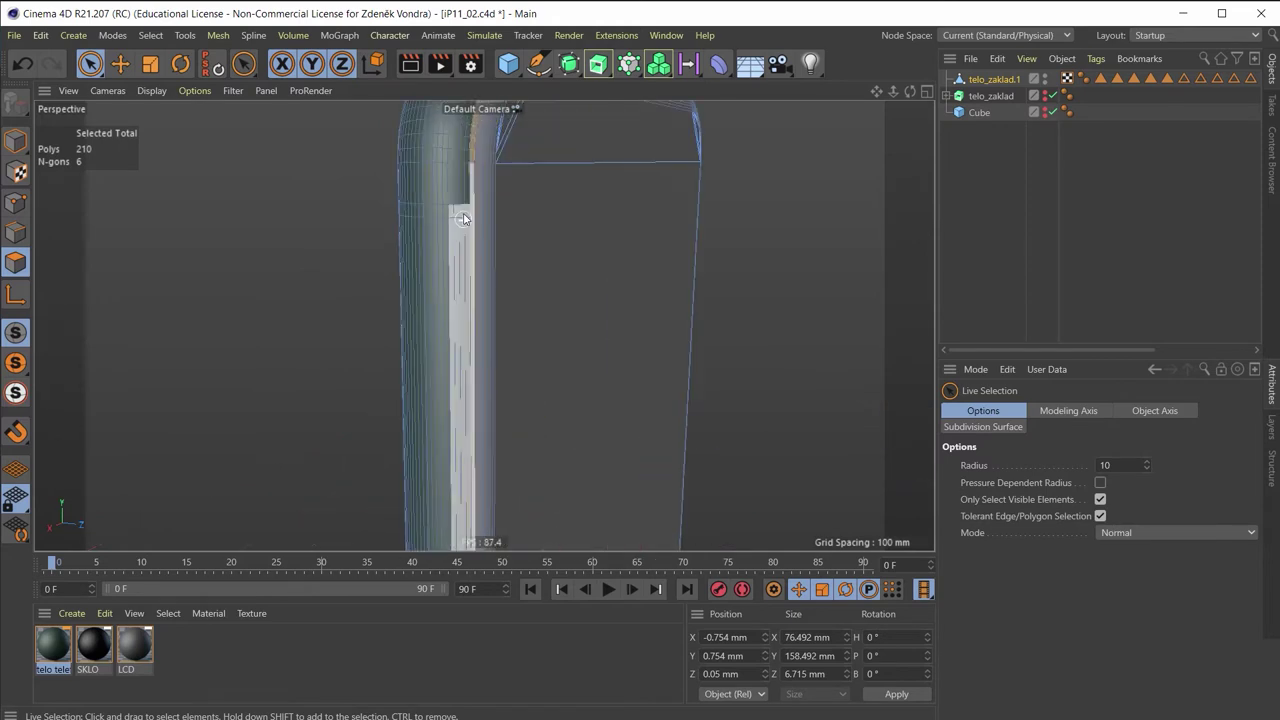
scroll(477, 240, "up", 3)
scroll(477, 240, "up", 1)
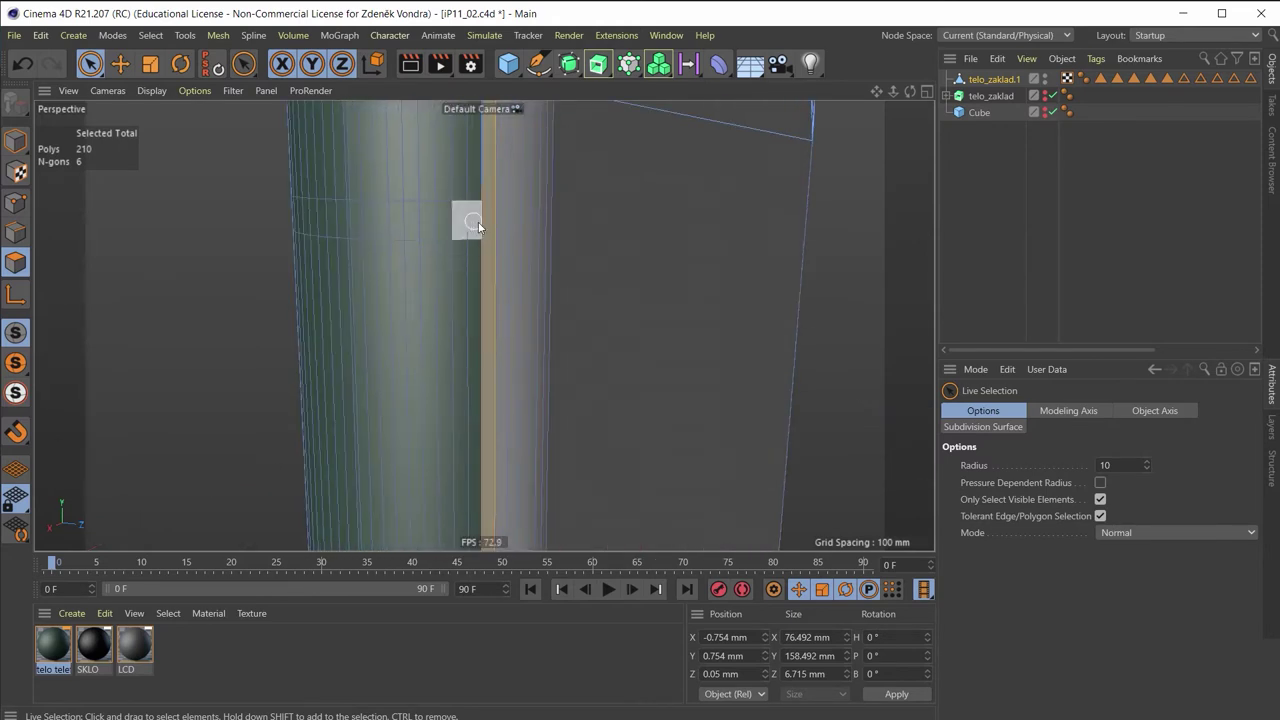
mouse_move(479, 221)
left_mouse_down("shift")
mouse_move(345, 220)
mouse_move(392, 236)
mouse_move(589, 238)
mouse_move(249, 242)
mouse_move(410, 237)
left_mouse_up("shift")
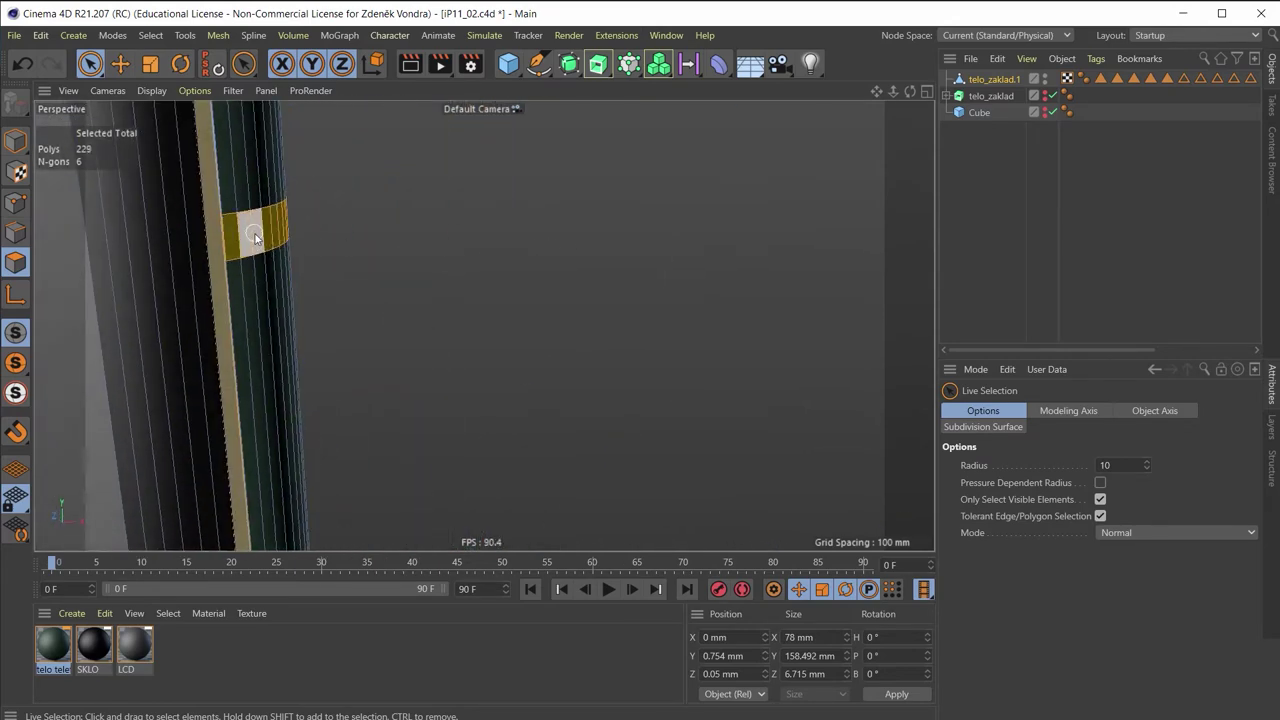
Orbit around the bottom edge and remove the stray horizontal strip from the selection
scroll(343, 271, "down", 5)
mouse_move(343, 271)
left_mouse_down("alt")
mouse_move(273, 300)
mouse_move(345, 300)
mouse_move(423, 377)
mouse_move(580, 323)
left_mouse_up("alt")
scroll(580, 323, "up", 3)
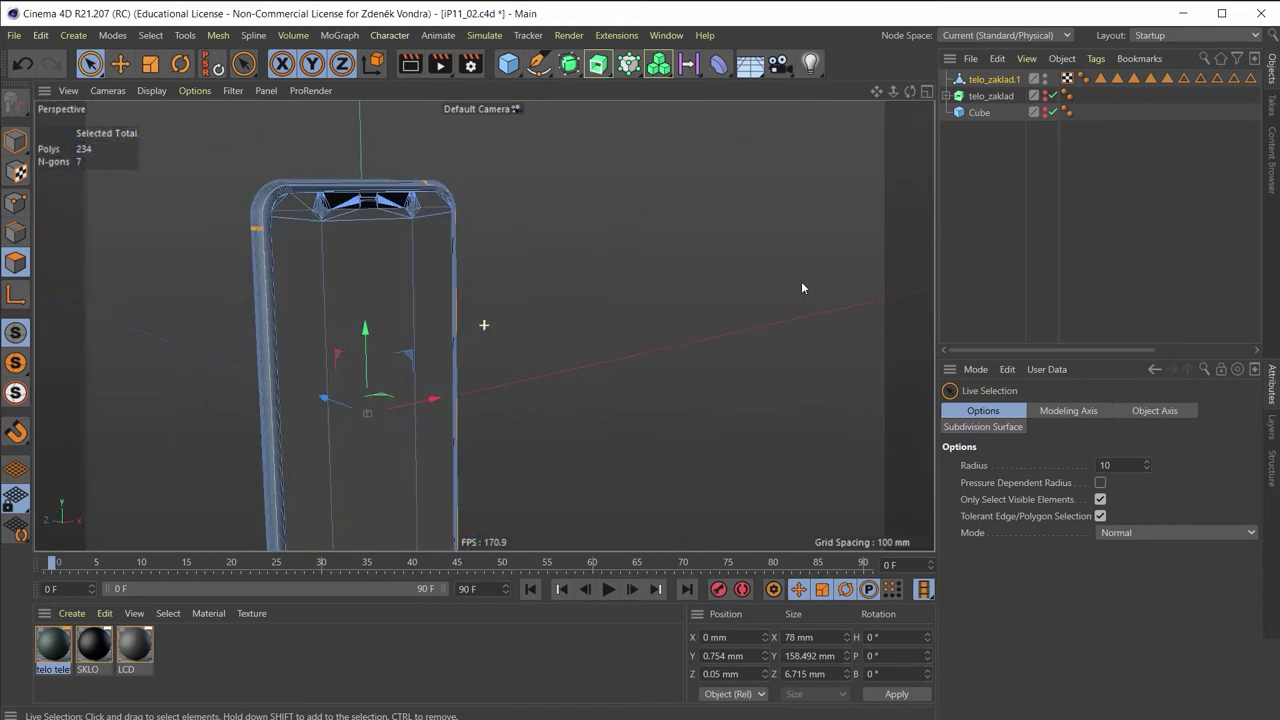
middle_click_drag(668, 323, 620, 120, "alt")
scroll(363, 366, "up", 2)
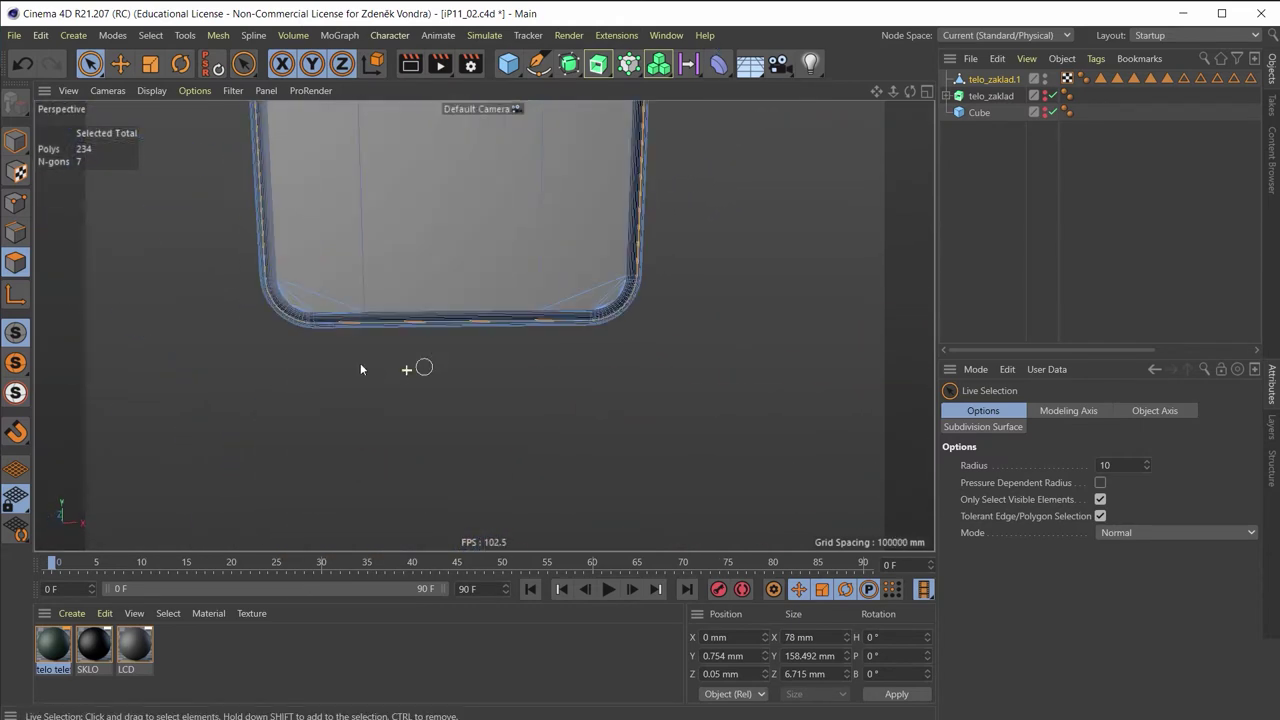
scroll(381, 313, "up", 2)
left_click_drag(381, 313, 286, 336, "alt")
scroll(286, 336, "up", 3)
scroll(304, 349, "up", 2)
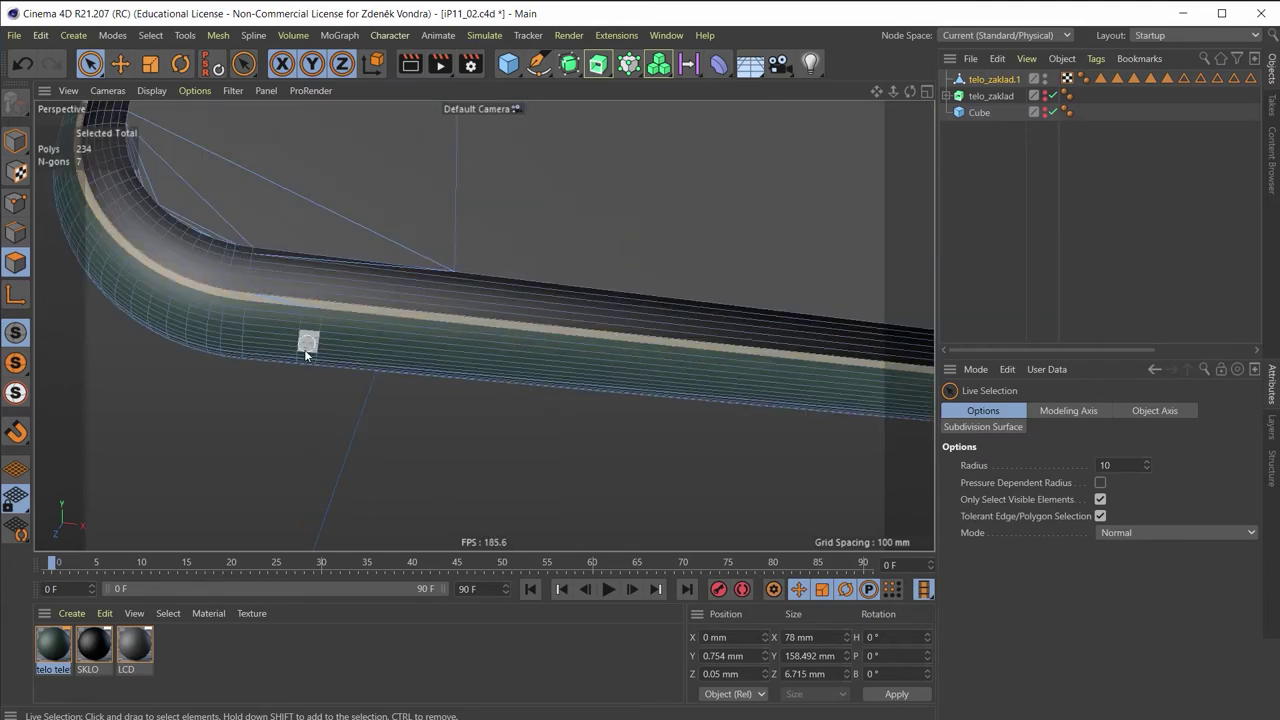
scroll(318, 289, "up", 2)
mouse_move(317, 289)
left_mouse_down("alt")
mouse_move(318, 266)
mouse_move(308, 367)
mouse_move(312, 277)
mouse_move(300, 290)
mouse_move(345, 177)
mouse_move(474, 86)
mouse_move(629, 189)
mouse_move(330, 330)
left_mouse_up("alt")
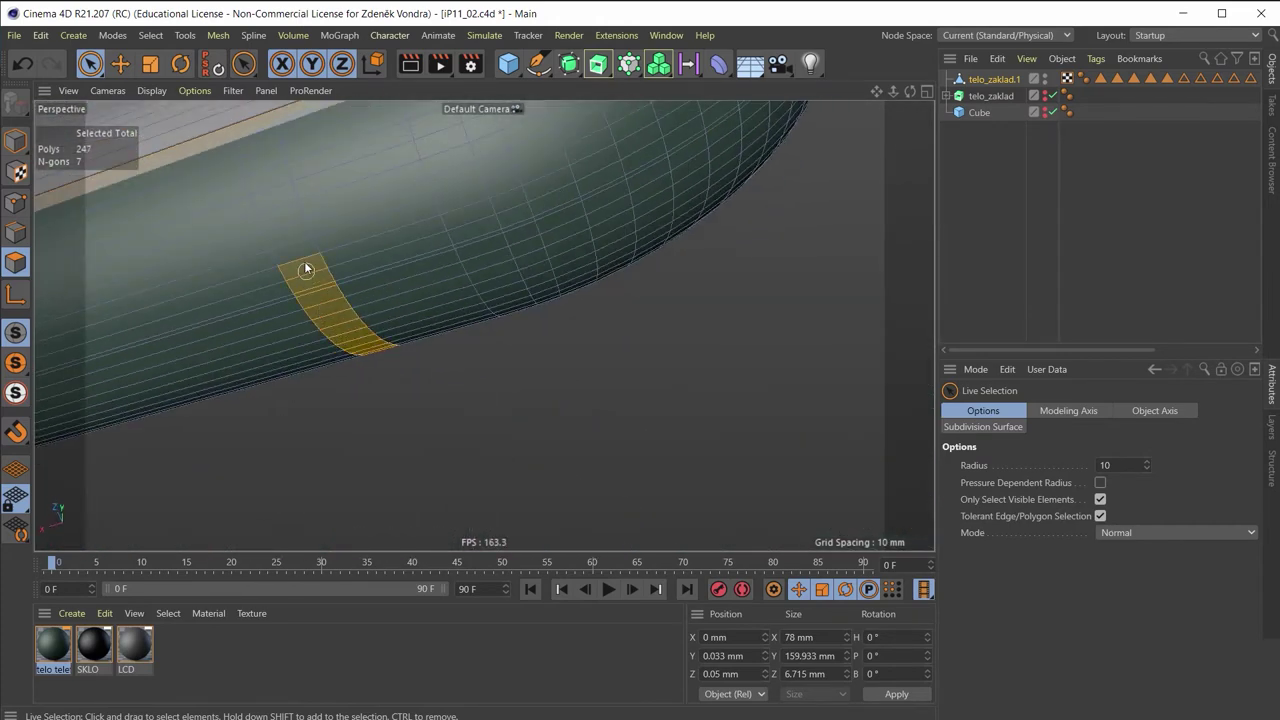
mouse_move(264, 144)
left_mouse_down("alt")
mouse_move(294, 206)
mouse_move(277, 297)
mouse_move(257, 166)
left_mouse_up("alt")
key("ctrl+z")
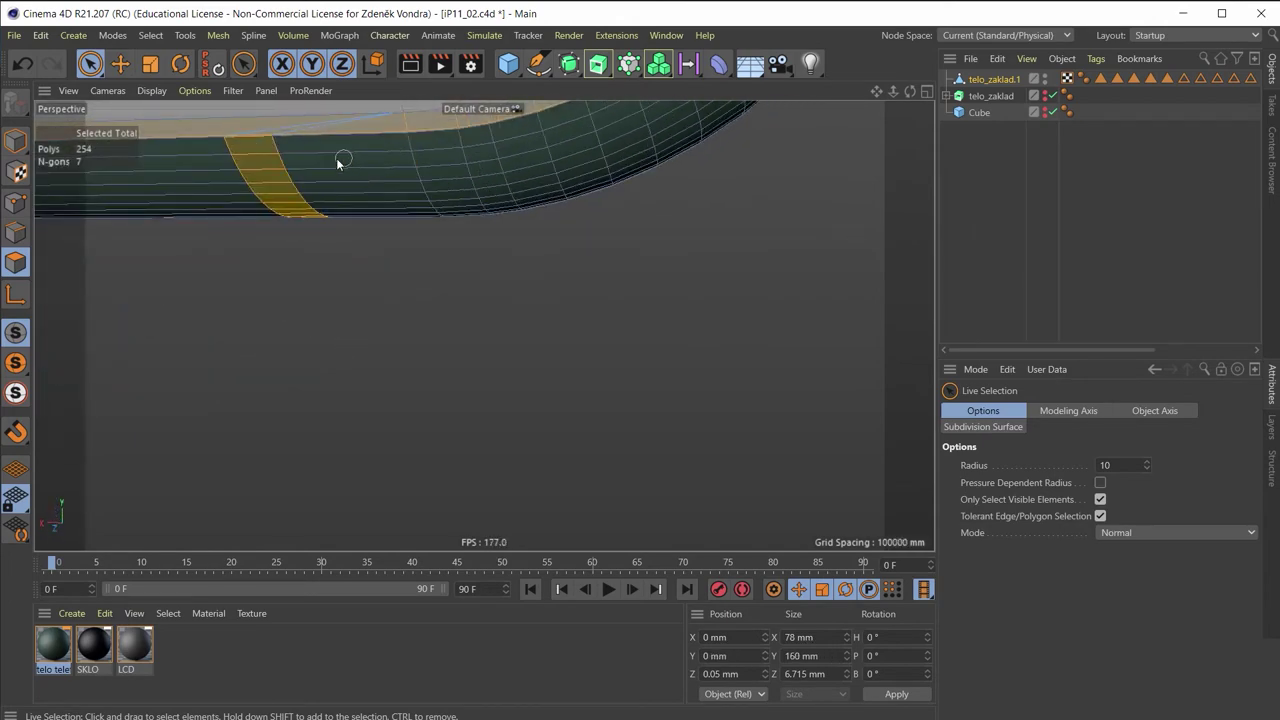
mouse_move(337, 163)
left_mouse_down("alt")
mouse_move(223, 207)
mouse_move(258, 180)
mouse_move(288, 196)
mouse_move(368, 267)
mouse_move(414, 337)
left_mouse_up("alt")
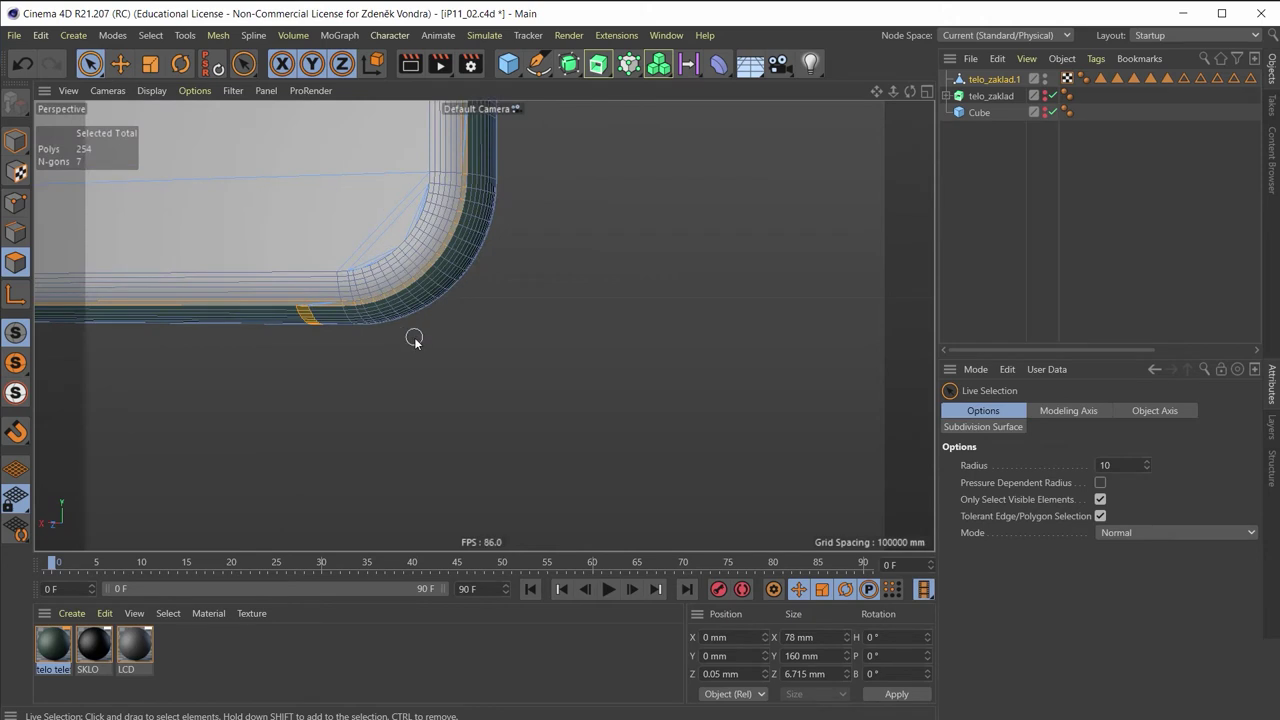
Create a new material and name it tesneni
left_click(219, 656)
double_click(221, 659)
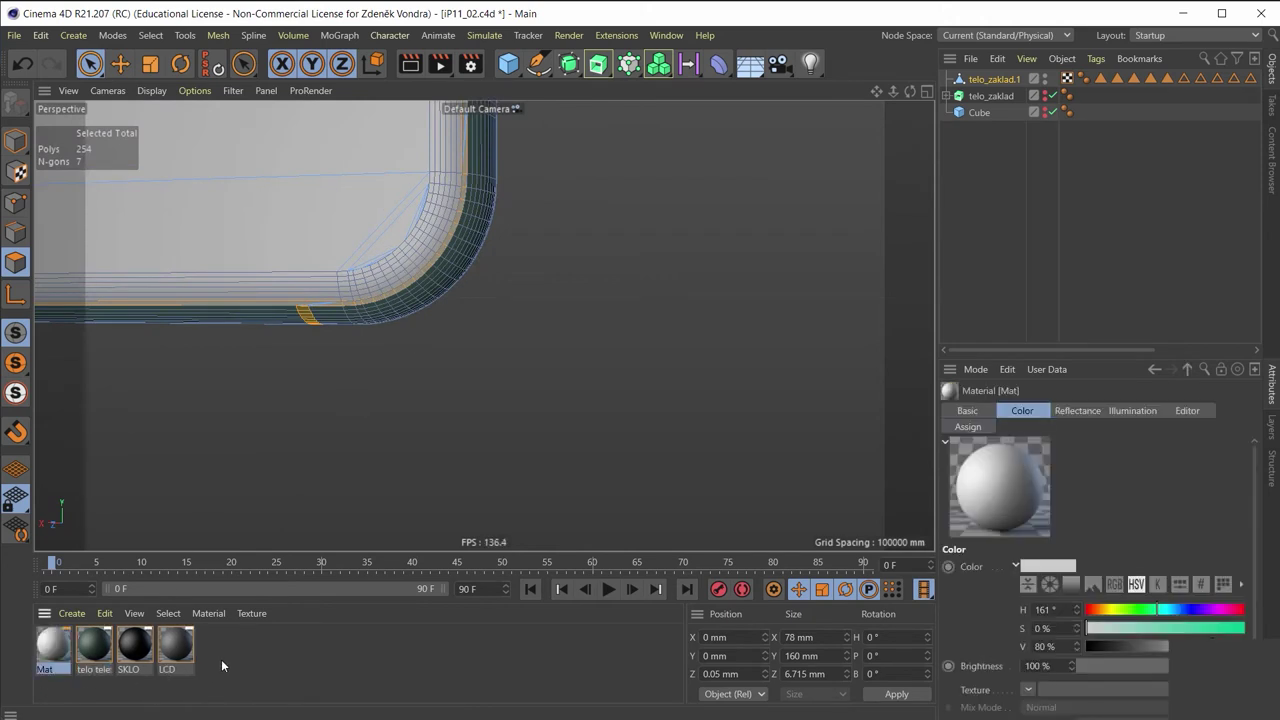
double_click(72, 642)
left_click_drag(72, 642, 141, 264)
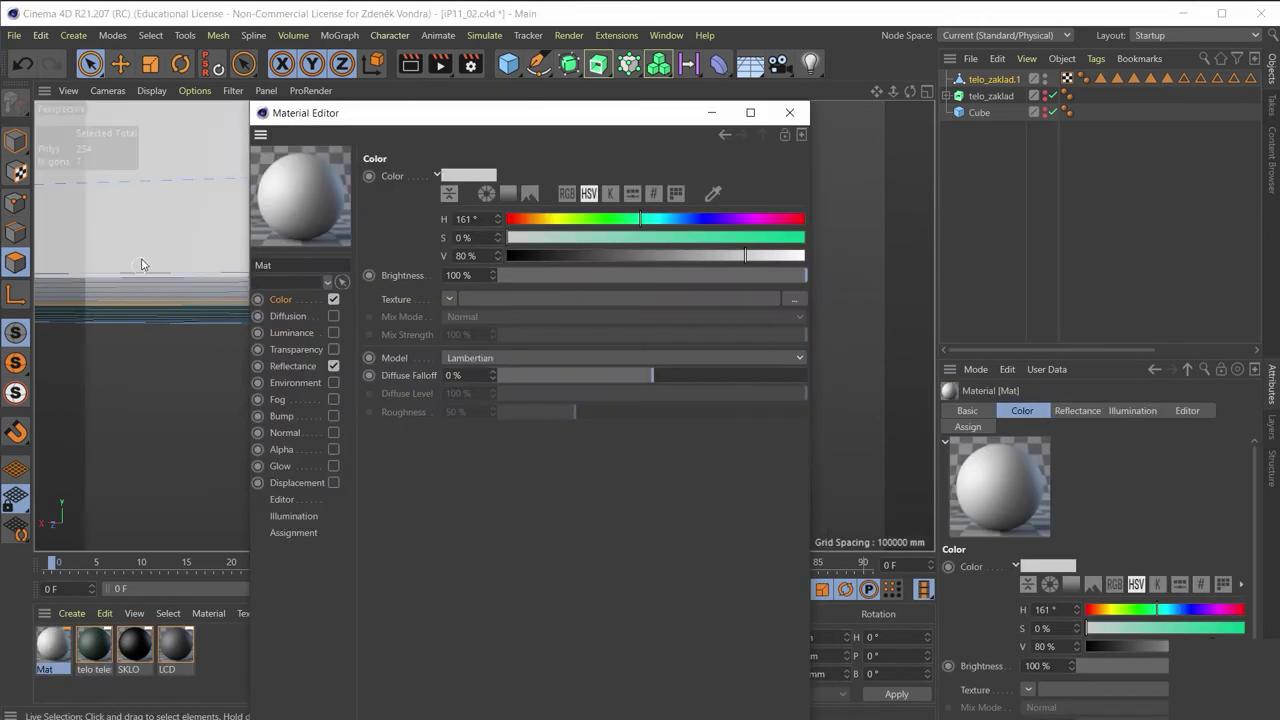
left_click_drag(248, 277, 258, 266)
type("tesneni")
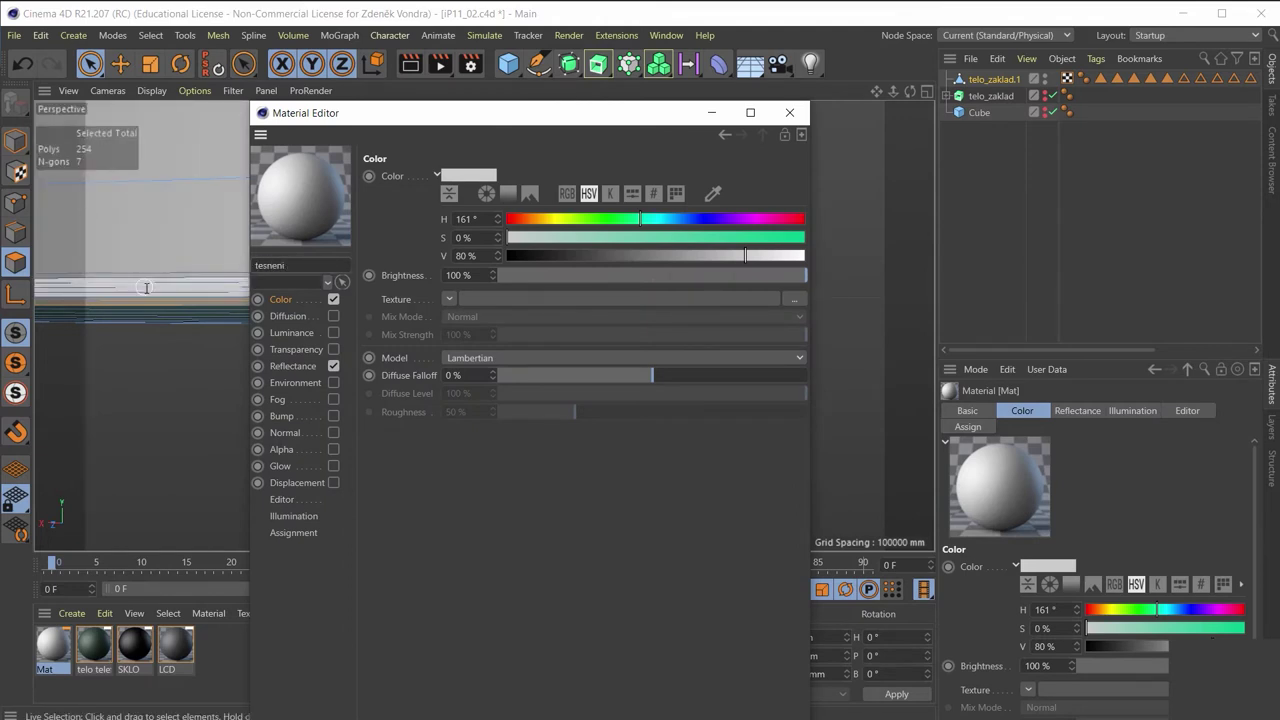
key("Return")
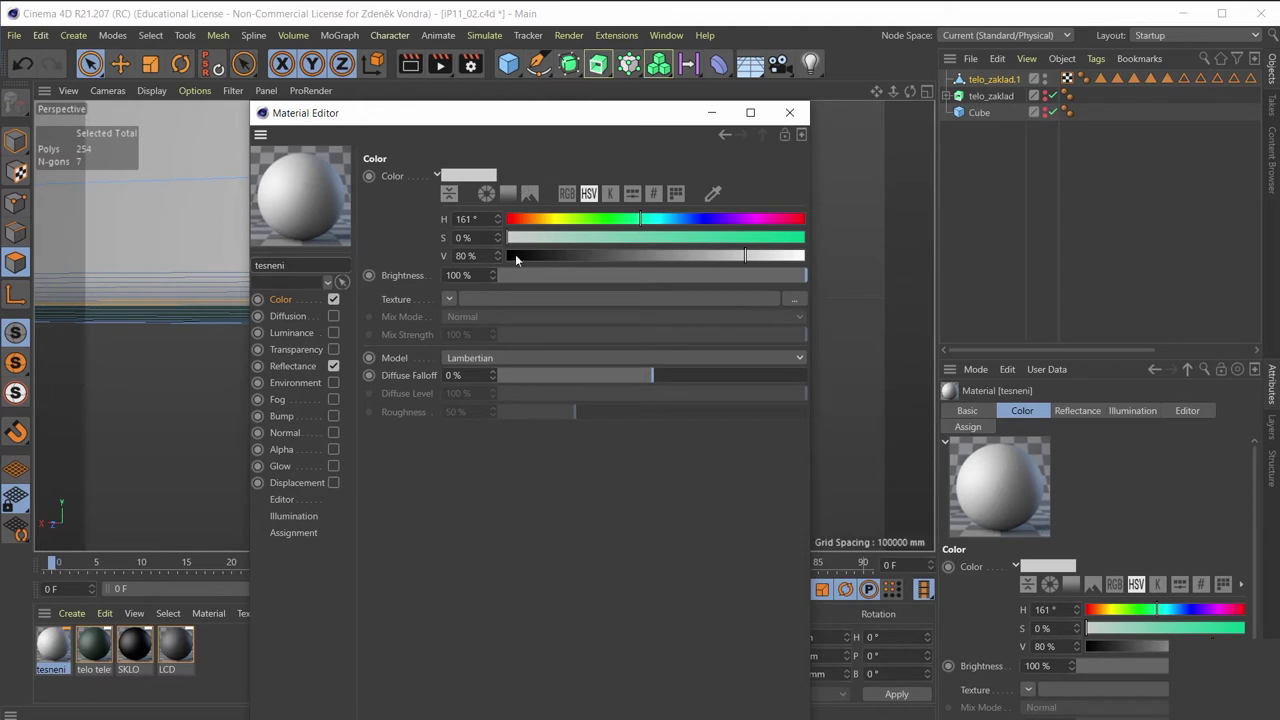
Set the tesneni colour to H 84°, S 45%, V 36%
left_click_drag(576, 256, 612, 256)
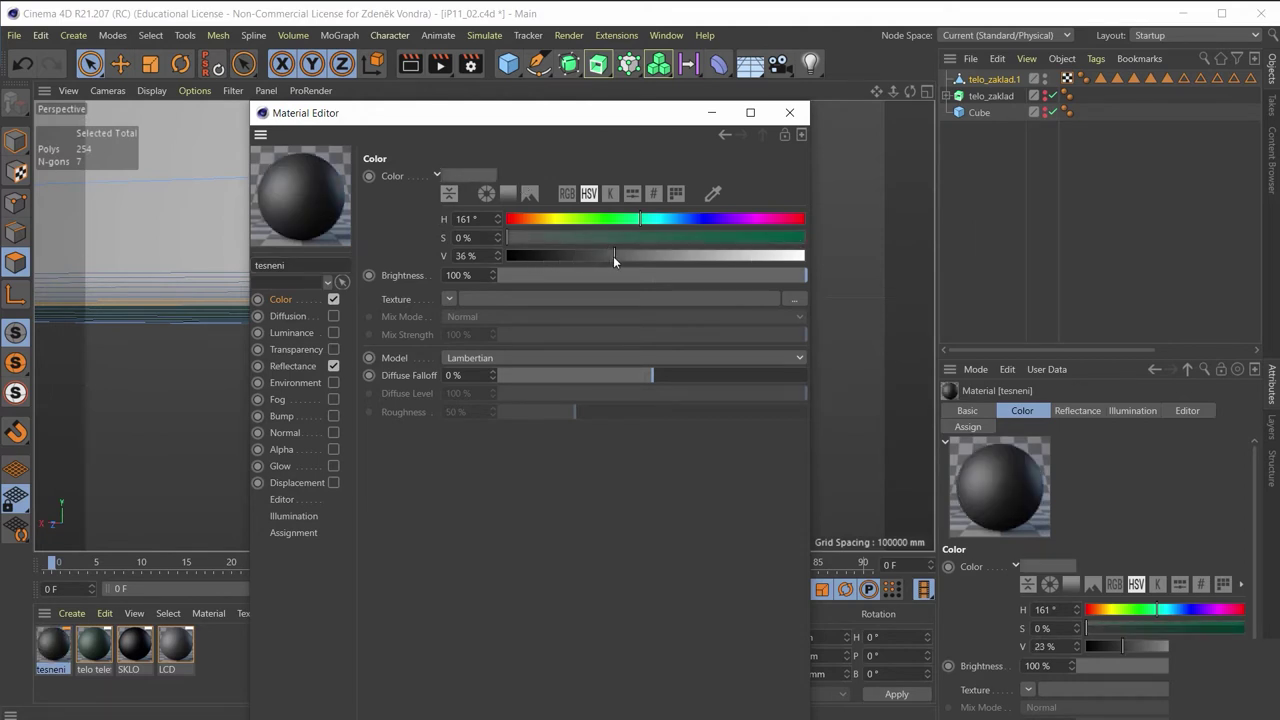
left_click_drag(595, 224, 576, 221)
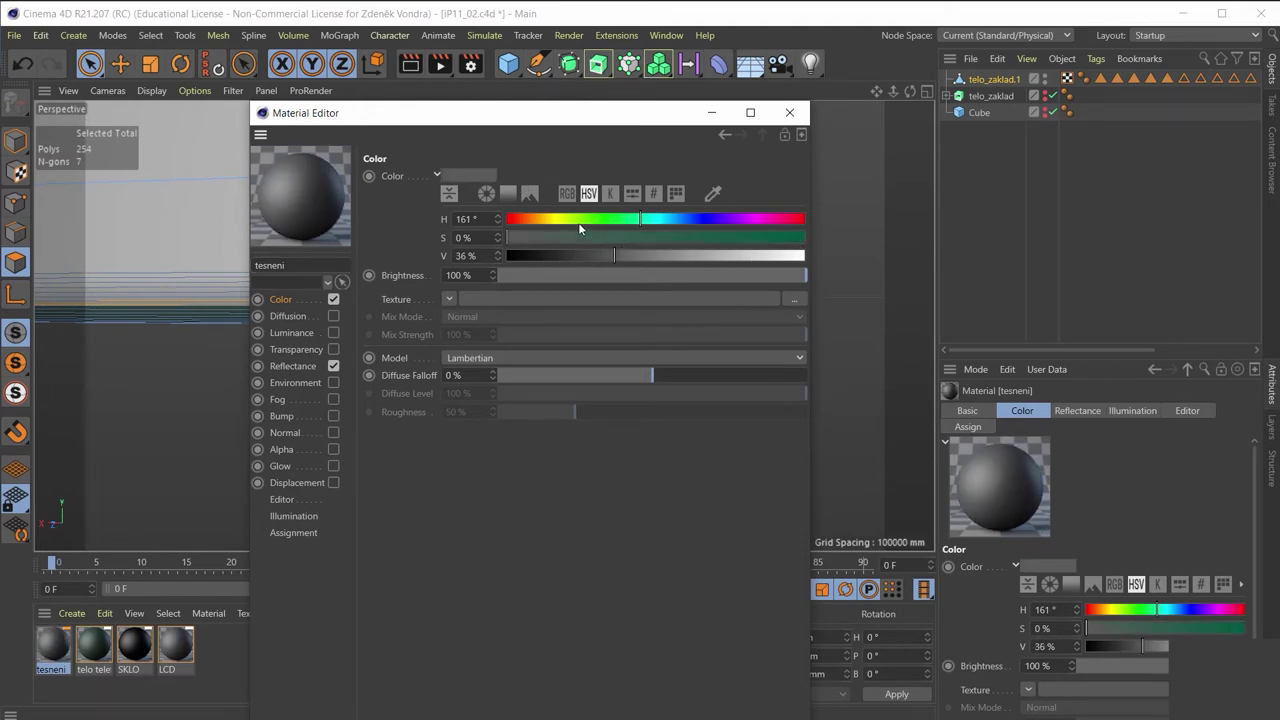
left_click(641, 237)
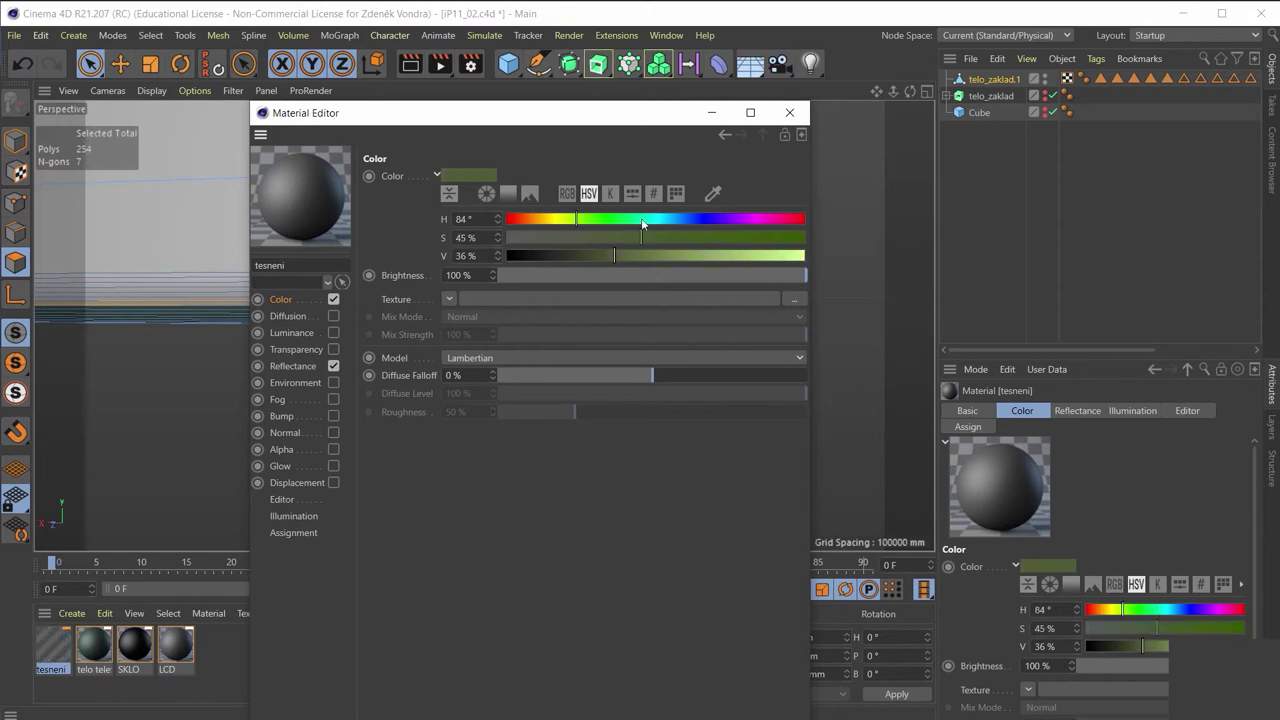
left_click(789, 115)
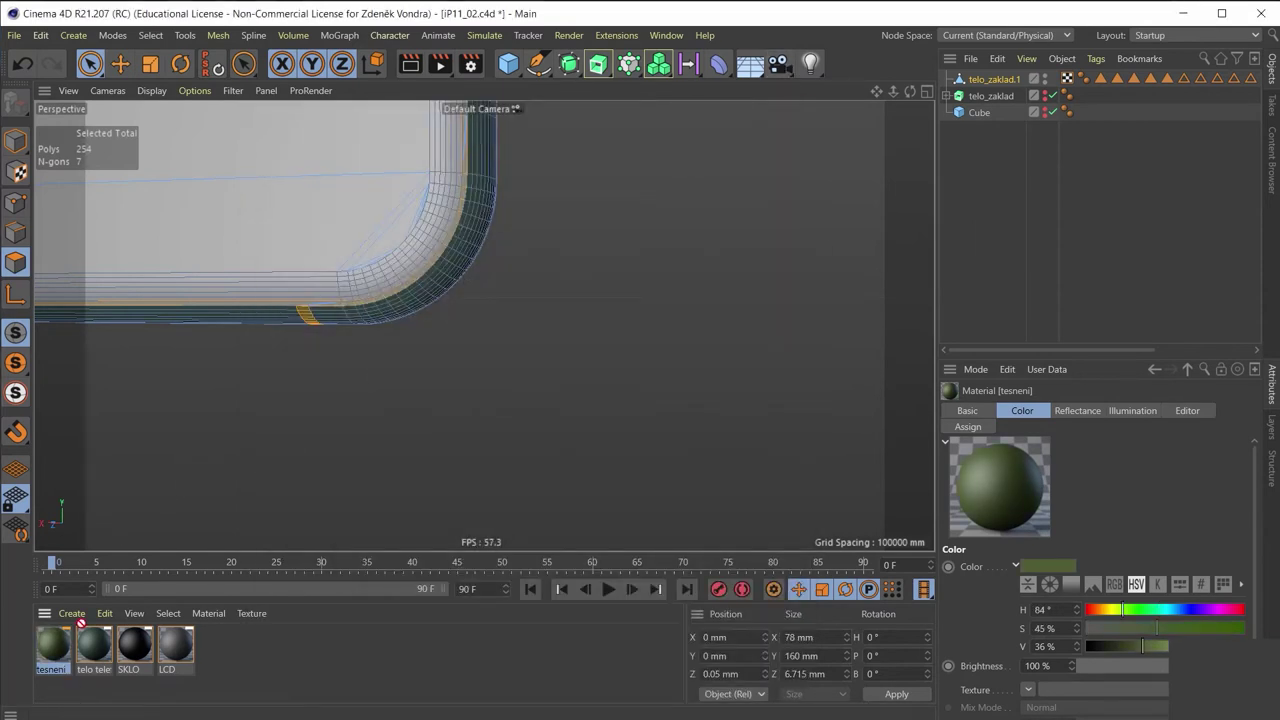
Apply tesneni to the selected seam polygons and switch to Model mode
mouse_move(81, 623)
left_mouse_down()
mouse_move(305, 345)
mouse_move(306, 318)
left_mouse_up()
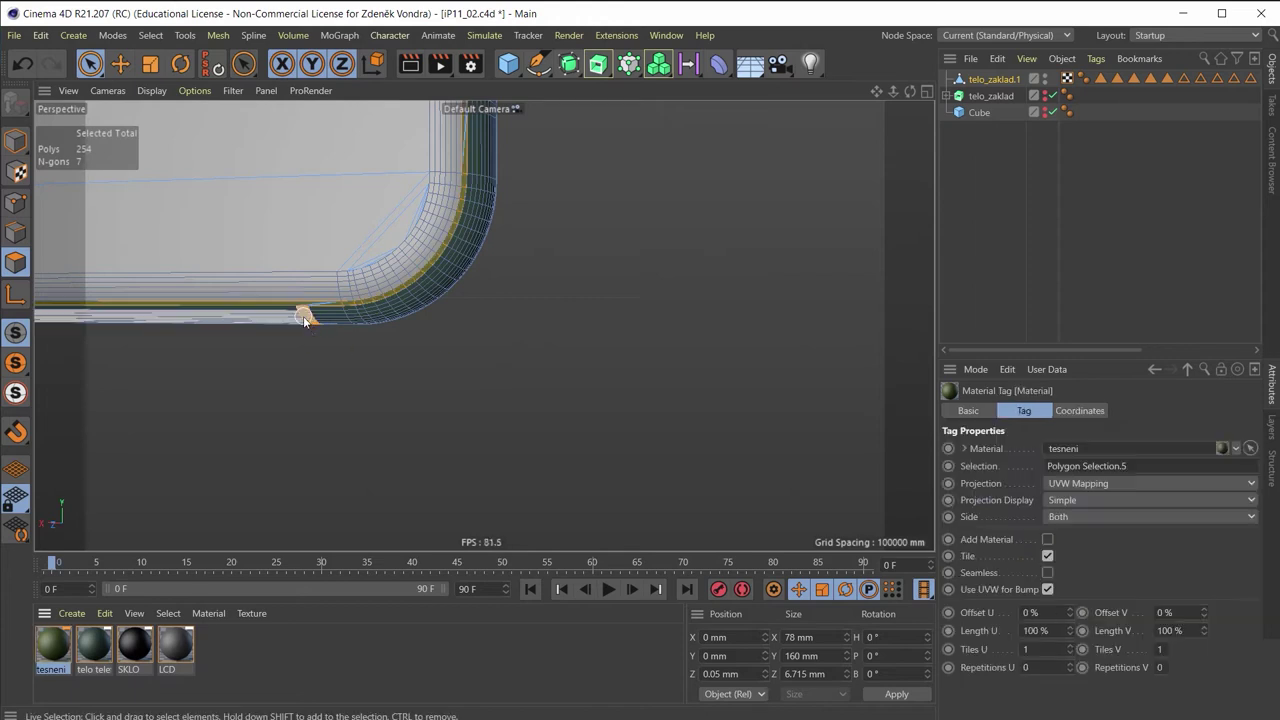
left_click(15, 140)
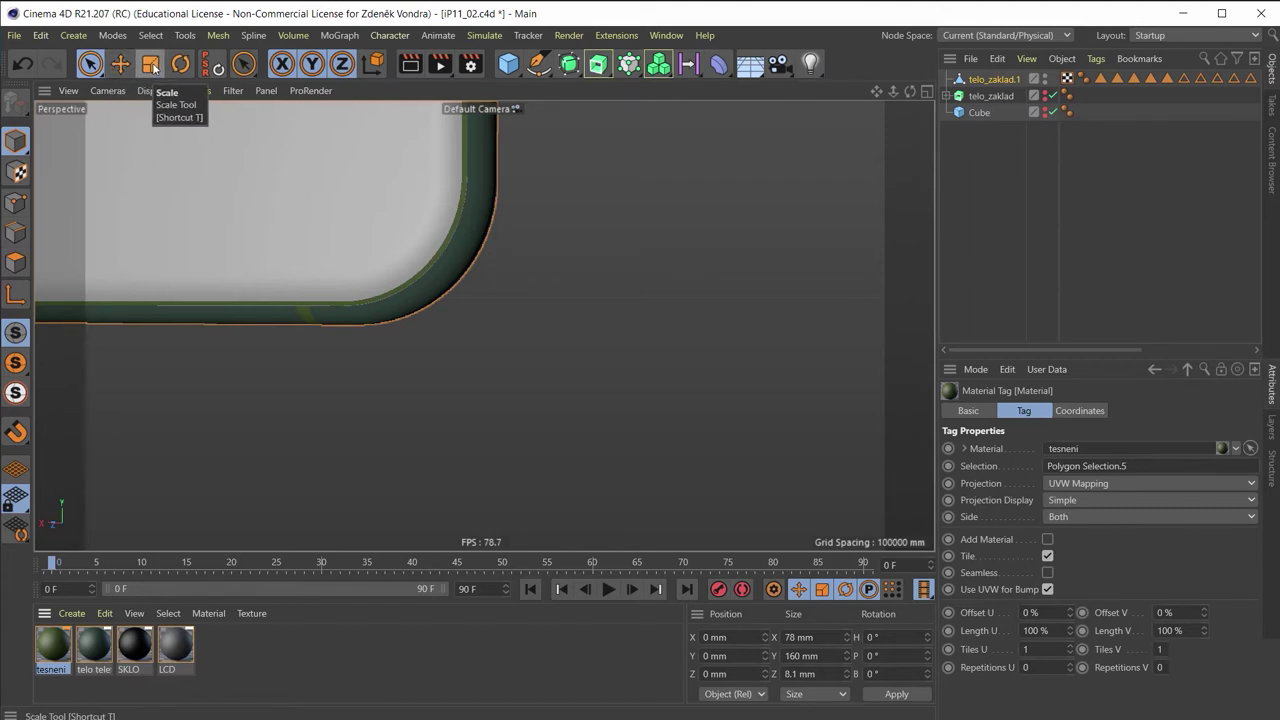
scroll(356, 343, "down", 3)
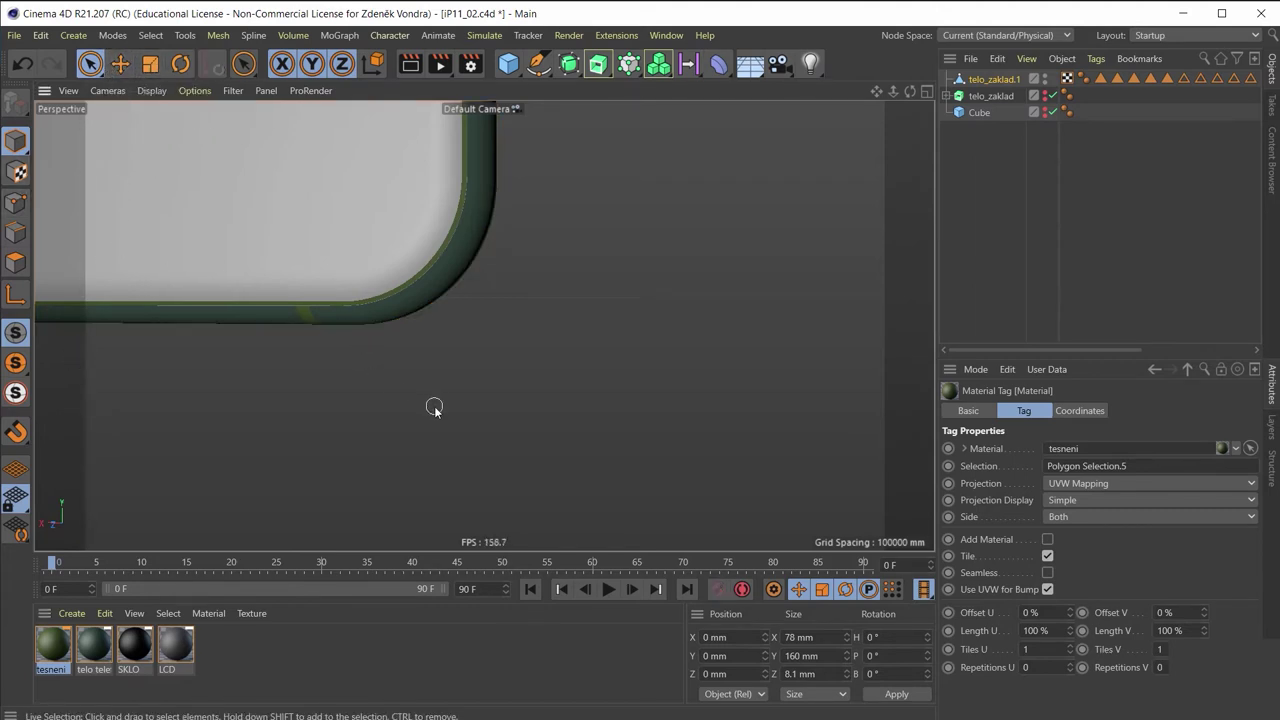
mouse_move(494, 359)
left_mouse_down("alt")
mouse_move(560, 314)
mouse_move(637, 361)
mouse_move(483, 323)
mouse_move(341, 235)
mouse_move(418, 183)
mouse_move(621, 221)
mouse_move(593, 177)
mouse_move(370, 206)
mouse_move(399, 260)
mouse_move(460, 198)
mouse_move(313, 192)
mouse_move(238, 226)
mouse_move(380, 257)
mouse_move(372, 240)
mouse_move(442, 264)
mouse_move(573, 256)
mouse_move(611, 277)
mouse_move(857, 120)
mouse_move(737, 217)
mouse_move(601, 260)
mouse_move(446, 346)
mouse_move(314, 314)
mouse_move(575, 328)
mouse_move(477, 337)
mouse_move(580, 245)
left_mouse_up("alt")
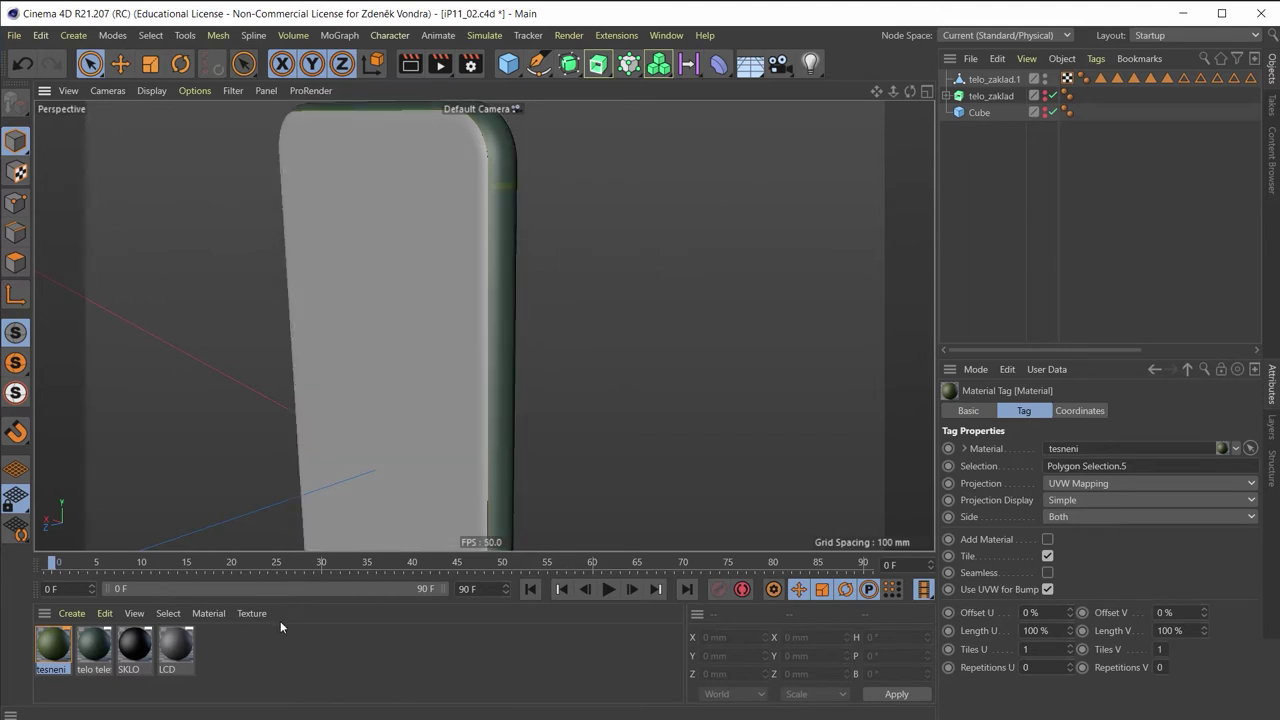
Create a new blank material and close its Material Editor unchanged
double_click(280, 656)
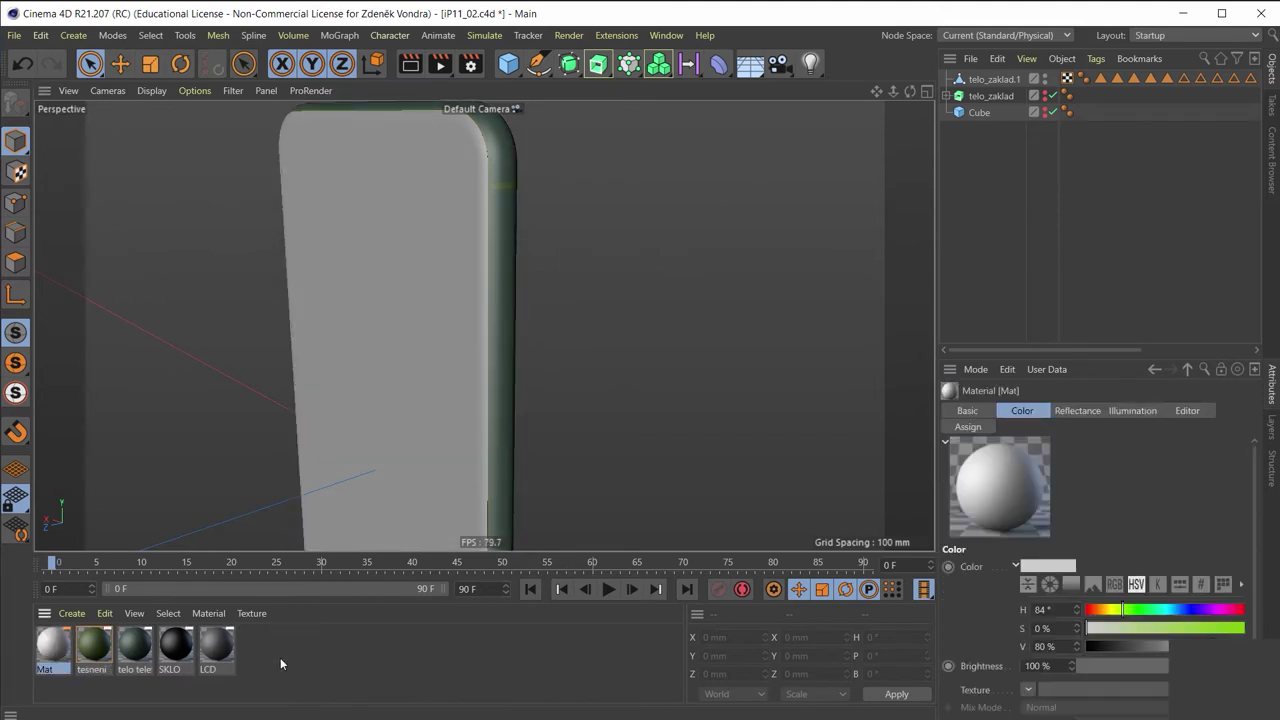
double_click(54, 648)
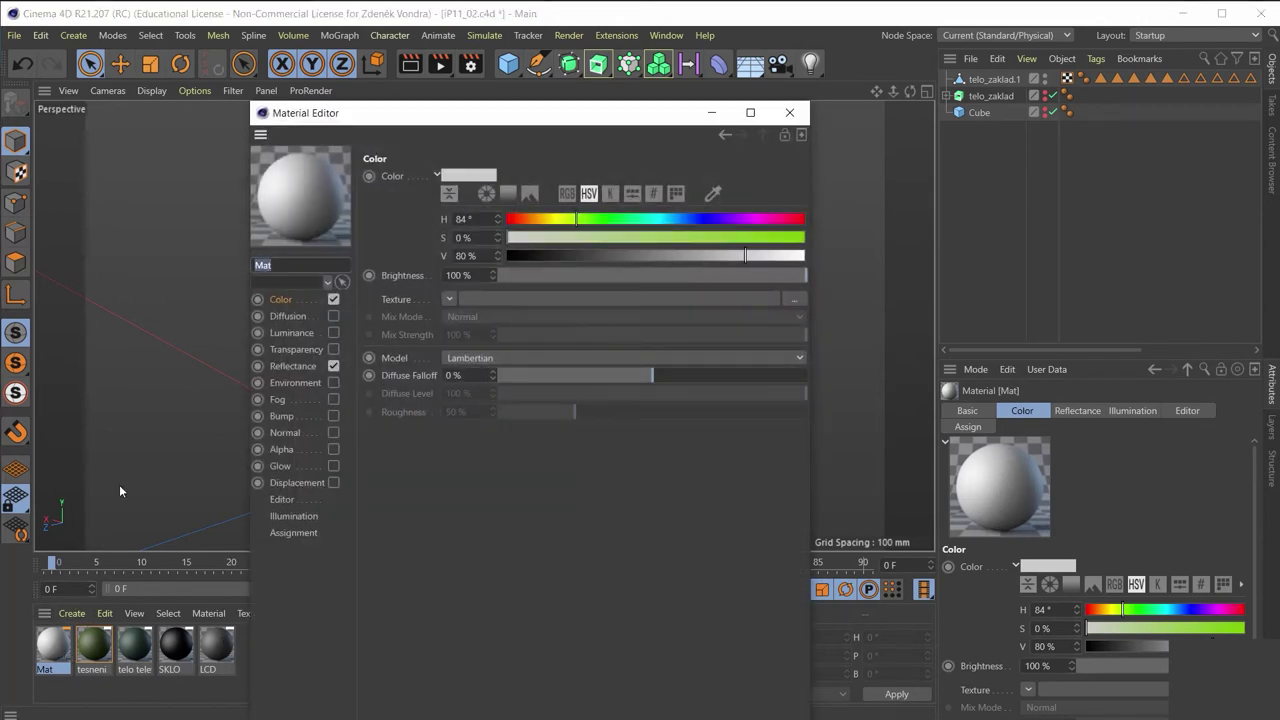
left_click(124, 472)
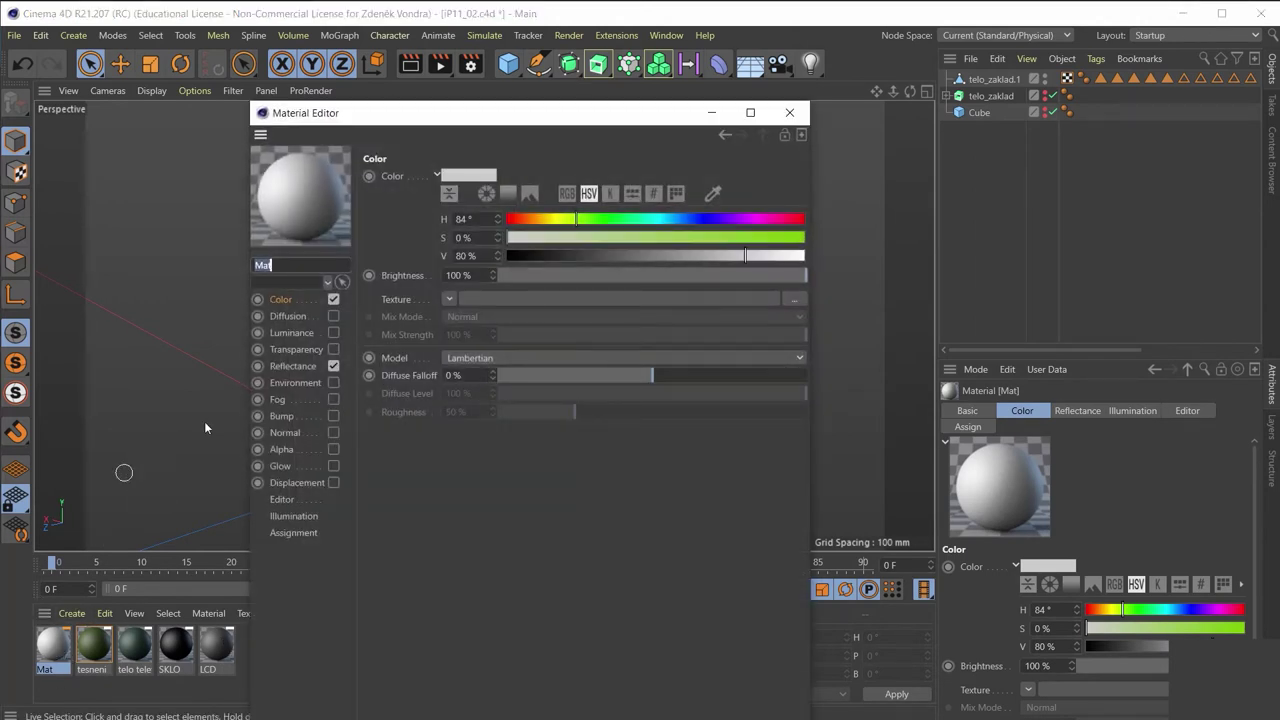
left_click(789, 112)
Duplicate telo telefonu, rename the copy zada telefonu and raise its V to 41%
left_click(138, 648)
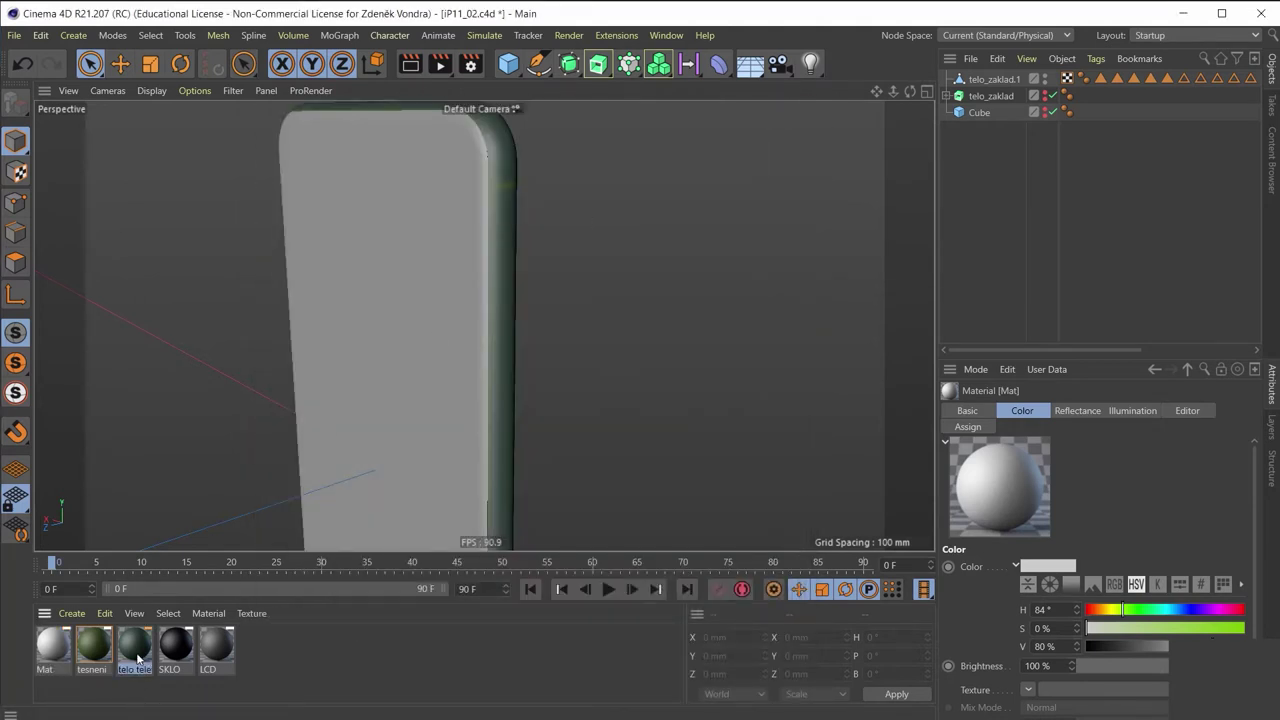
key("ctrl+c")
key("ctrl+v")
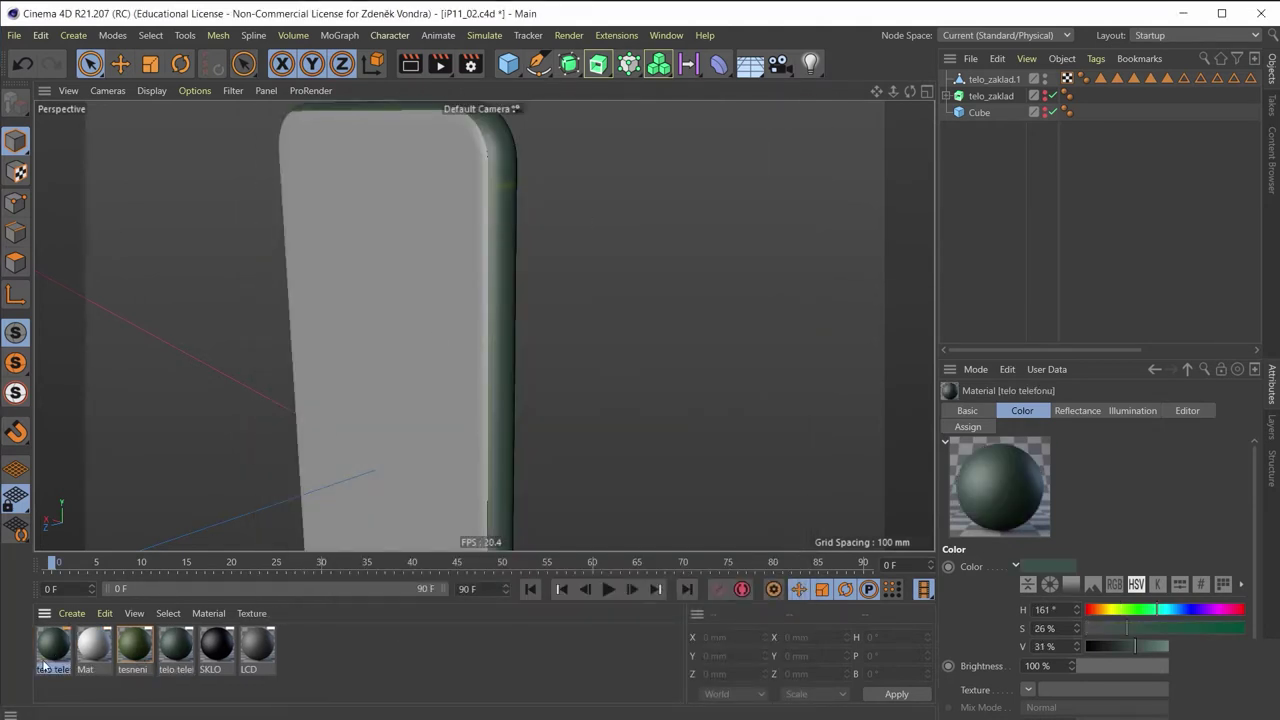
double_click(50, 656)
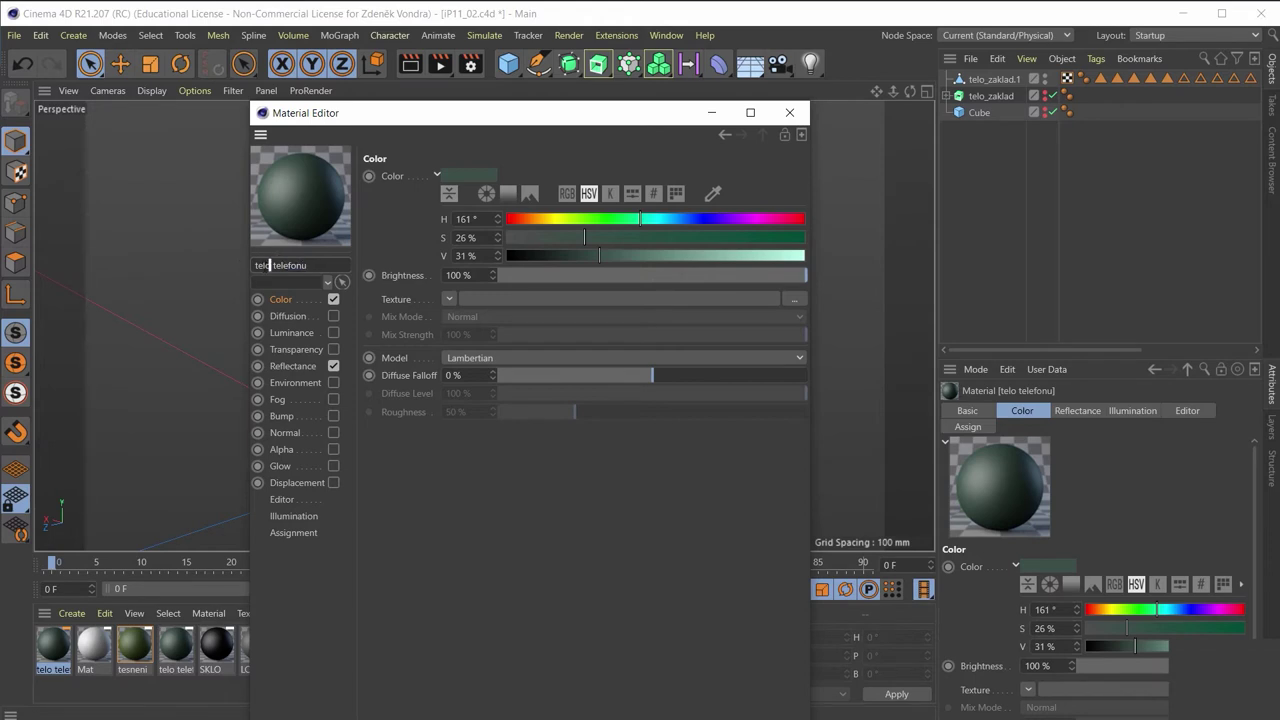
double_click(266, 265)
left_click_drag(597, 263, 628, 257)
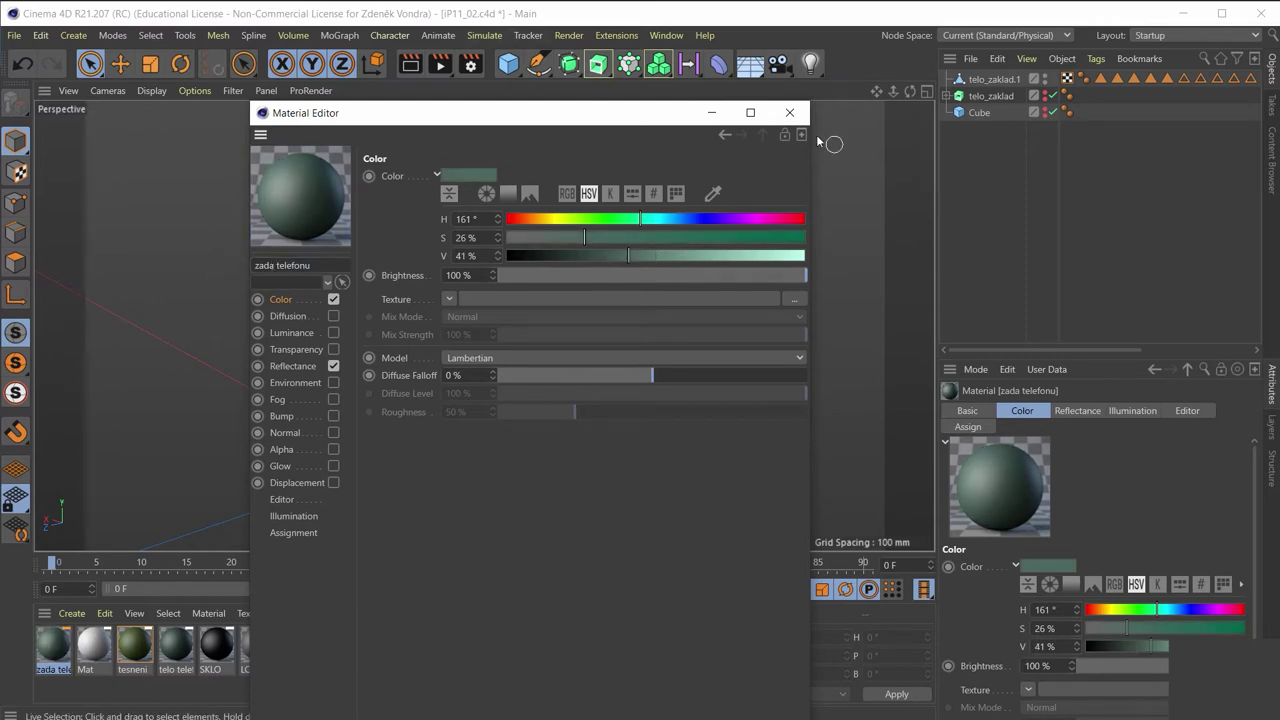
left_click(790, 112)
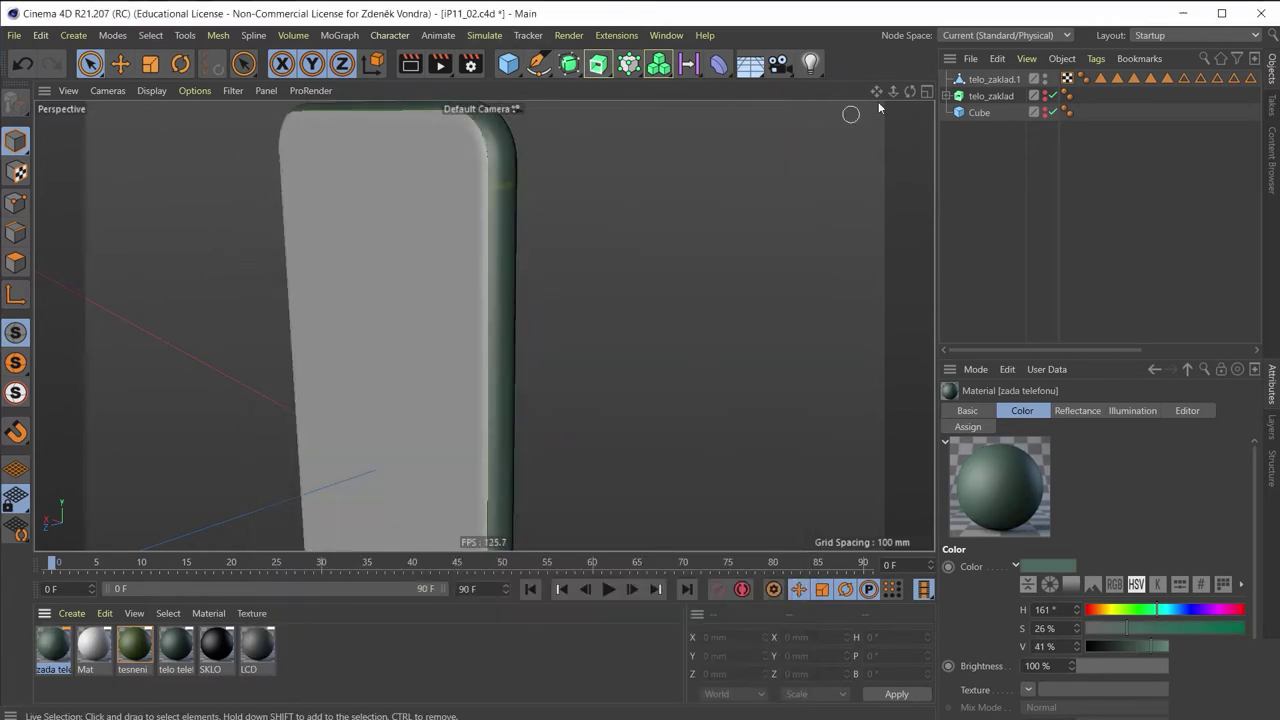
In polygon mode, select the front face polygon of telo_zaklad.1
middle_click(443, 160)
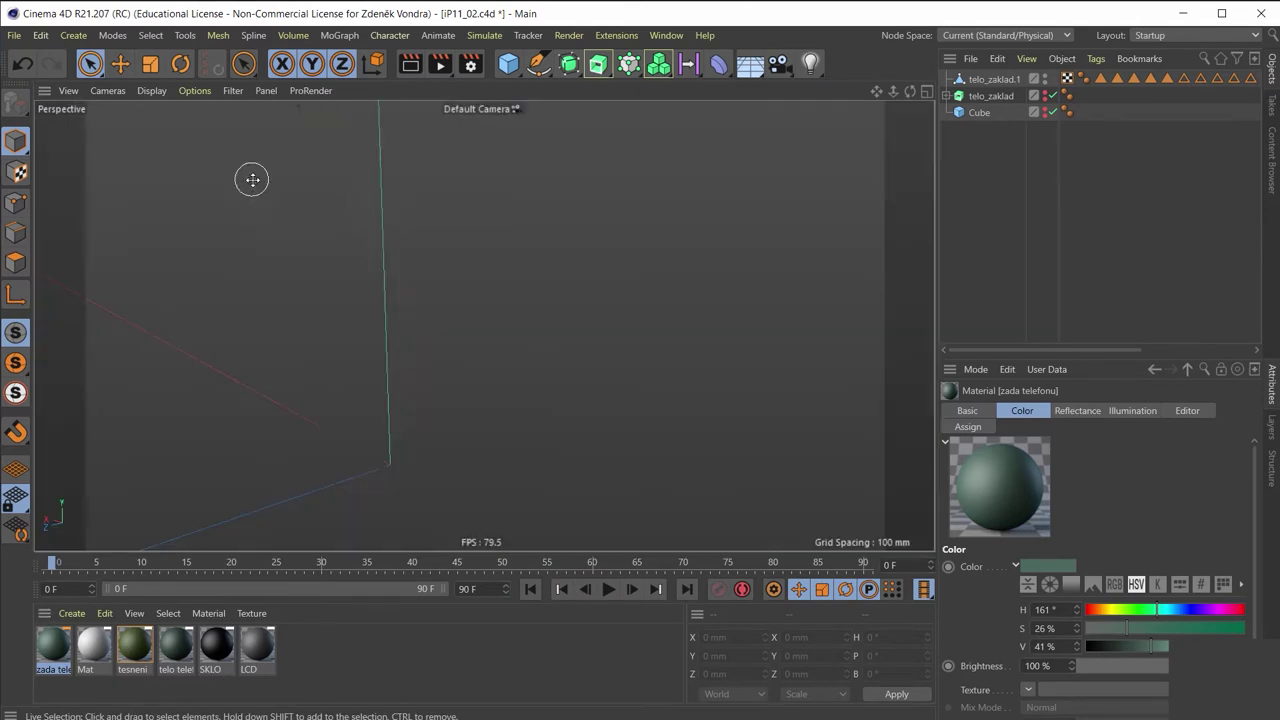
middle_click(251, 183)
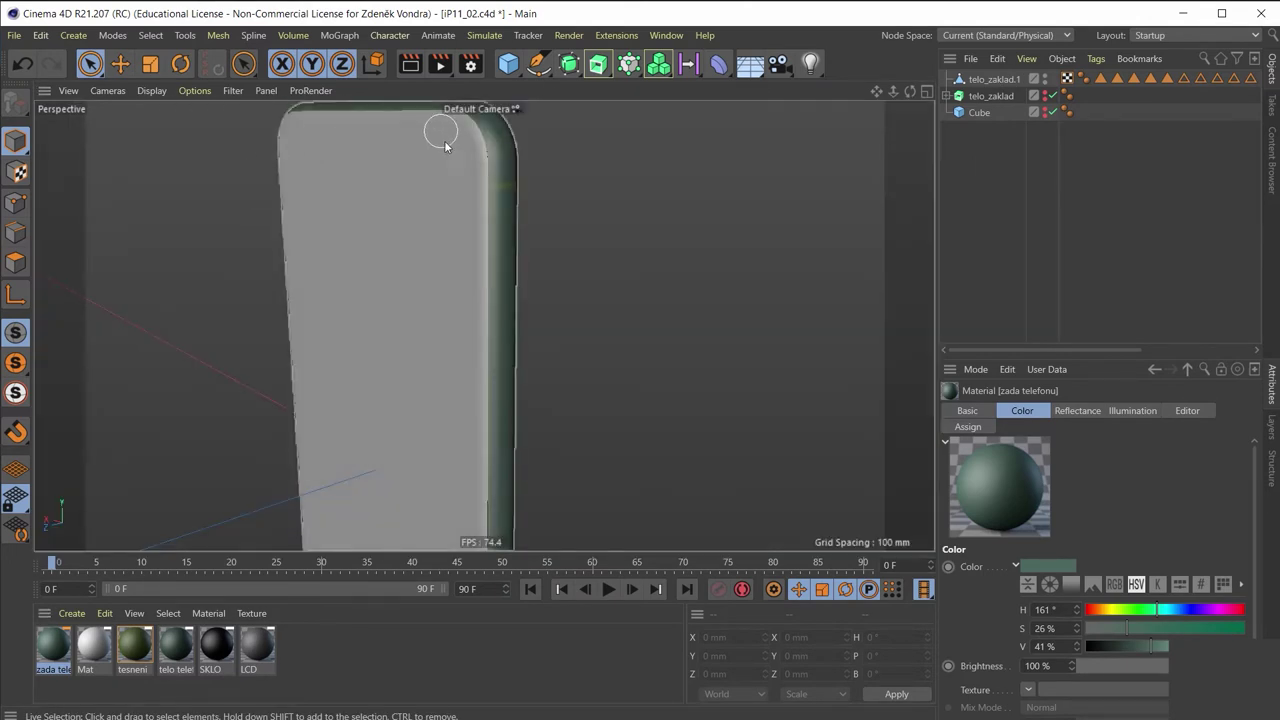
left_click_drag(444, 145, 529, 312, "alt")
scroll(542, 298, "up", 3)
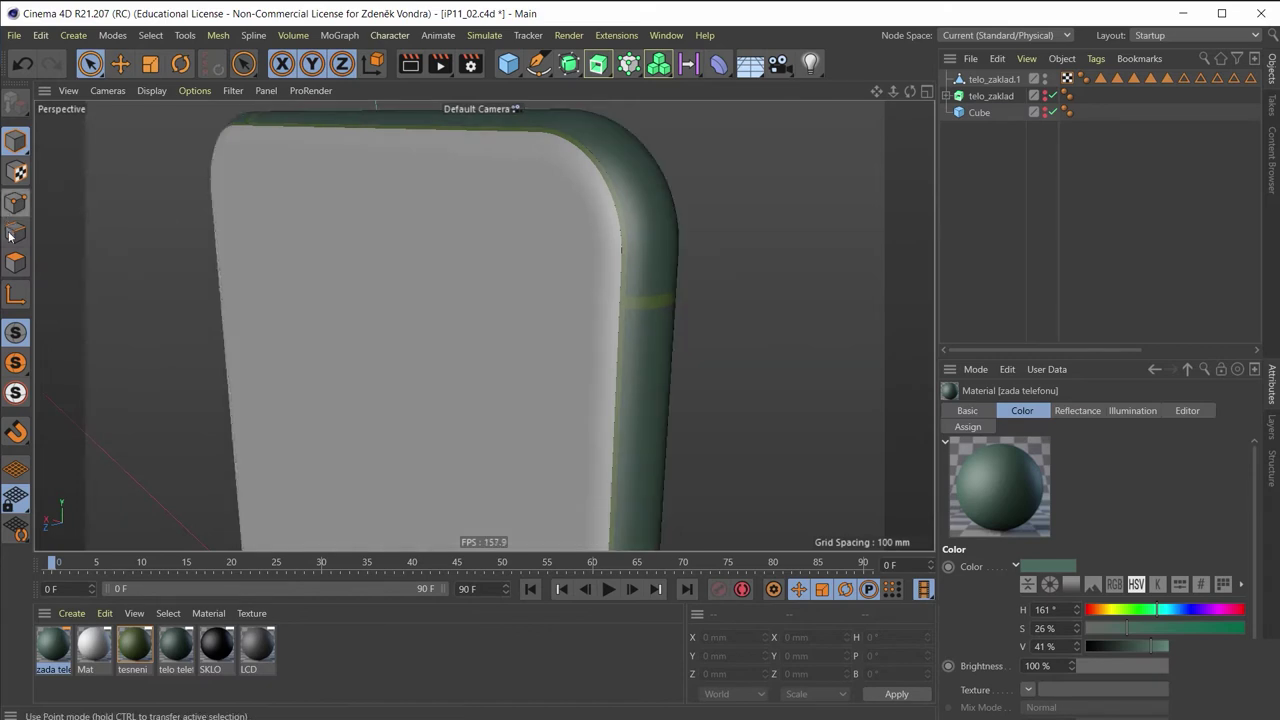
left_click(15, 262)
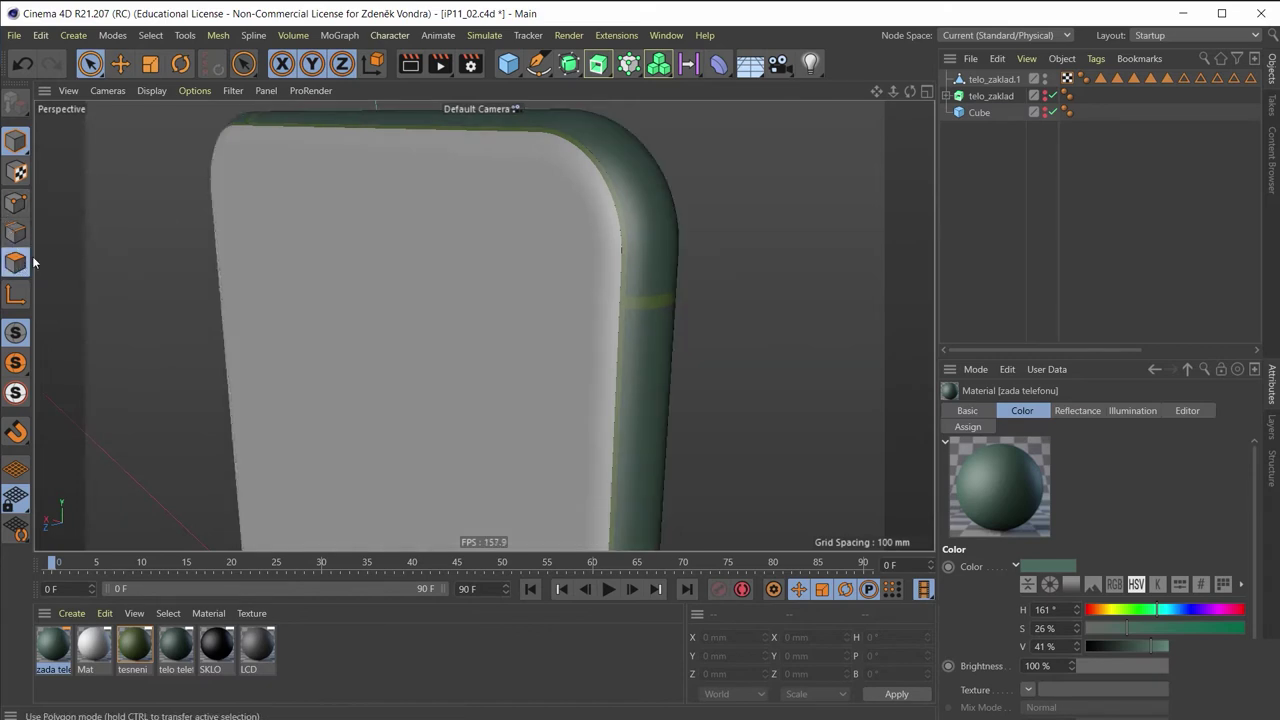
left_click(982, 80)
scroll(570, 192, "up", 2)
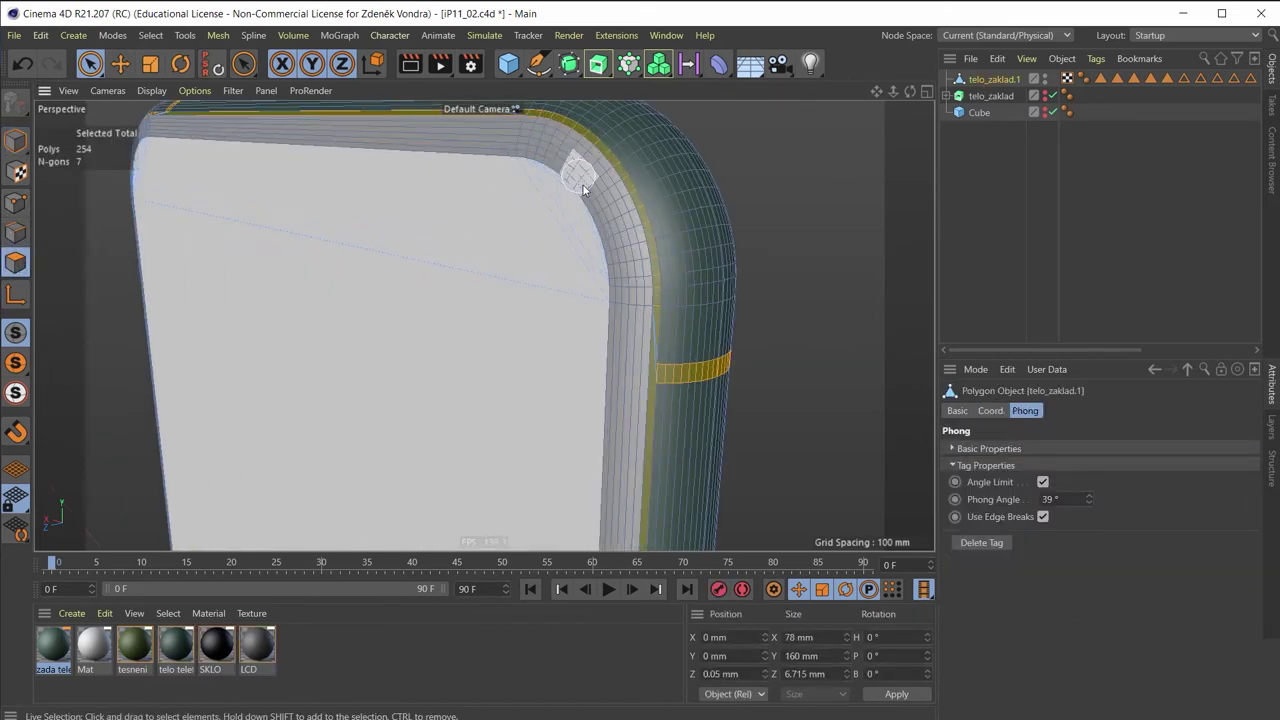
scroll(583, 185, "up", 2)
left_click(598, 234)
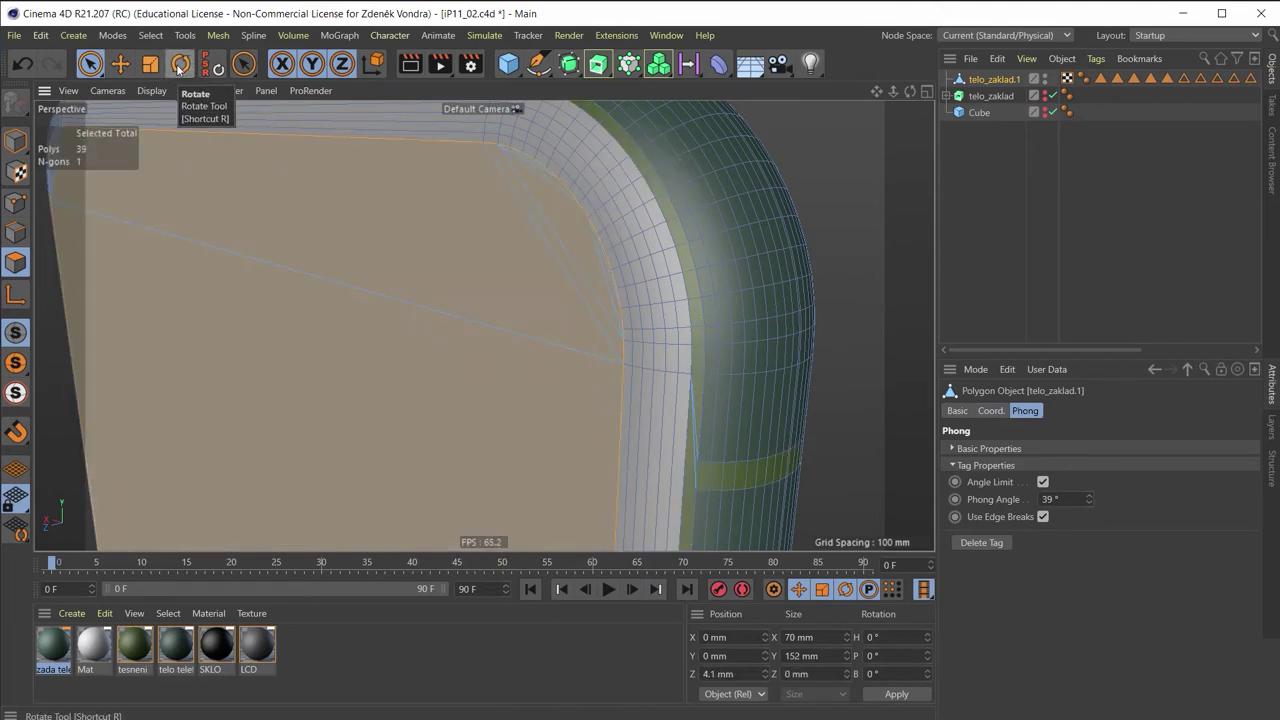
Add three rim rings via Ring Selection and apply zada telefonu to the selected polygons
left_click_drag(243, 63, 314, 110)
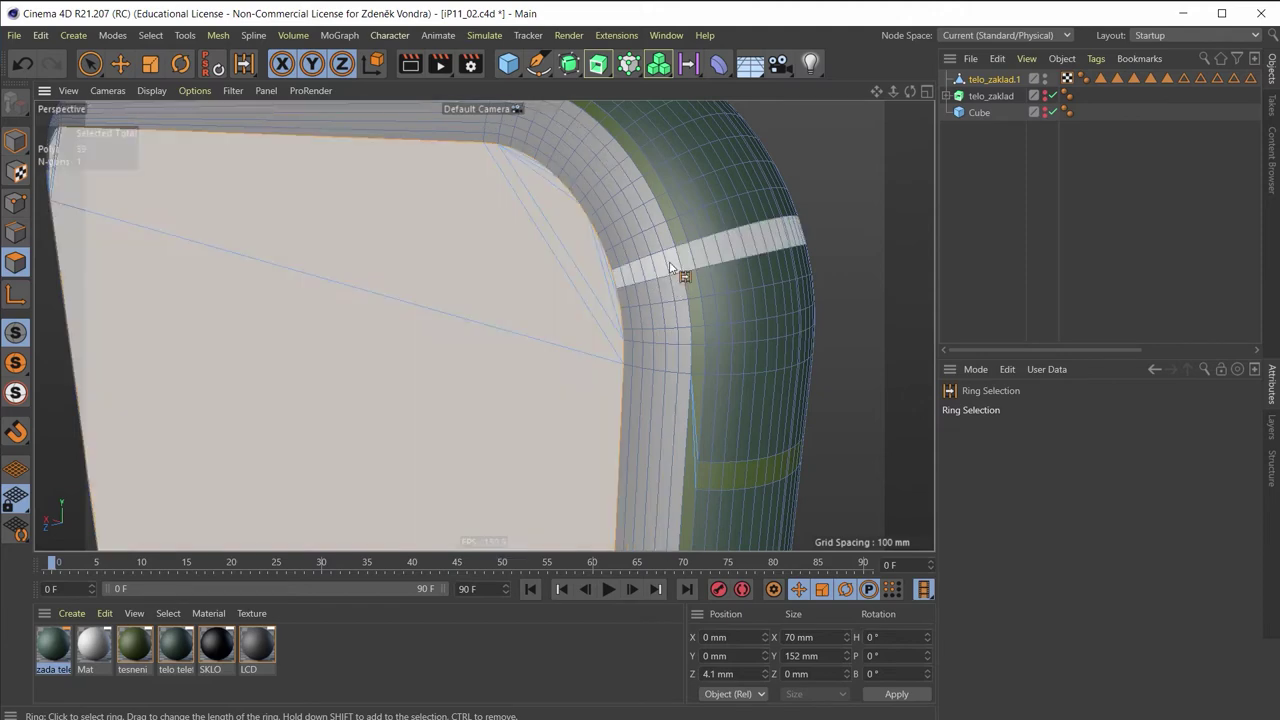
left_click(667, 250, "shift")
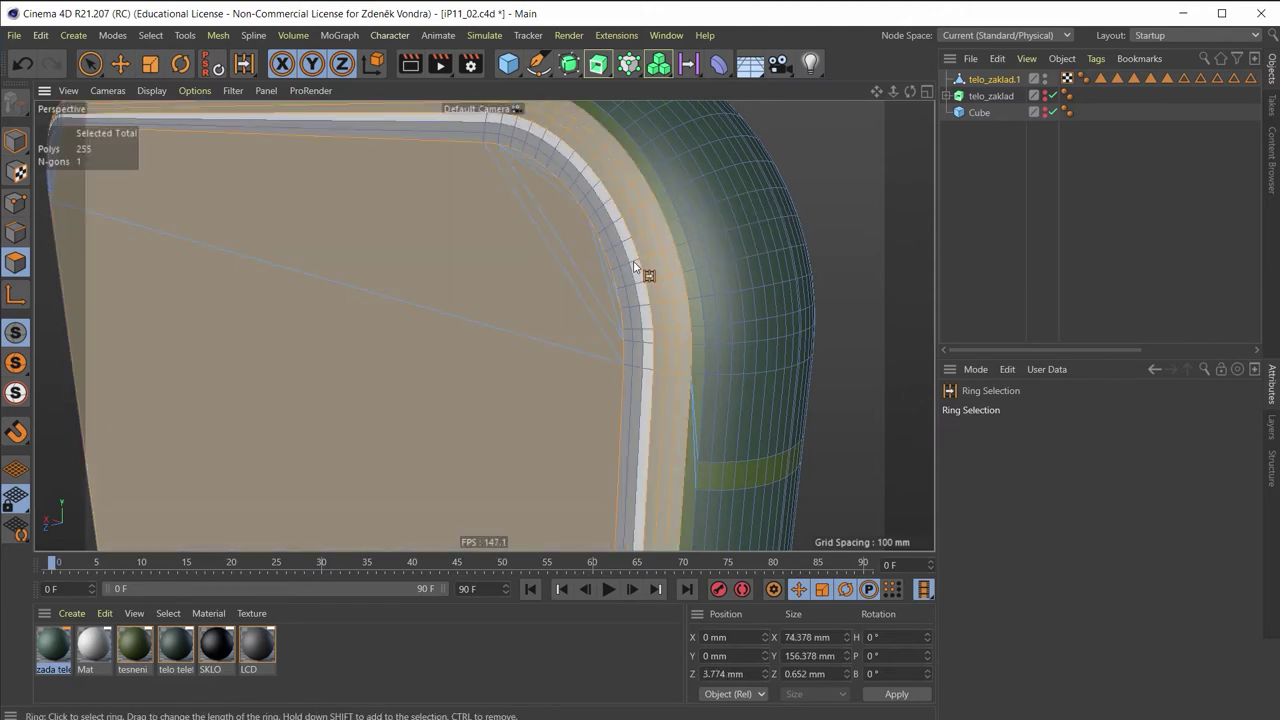
left_click(630, 271, "shift")
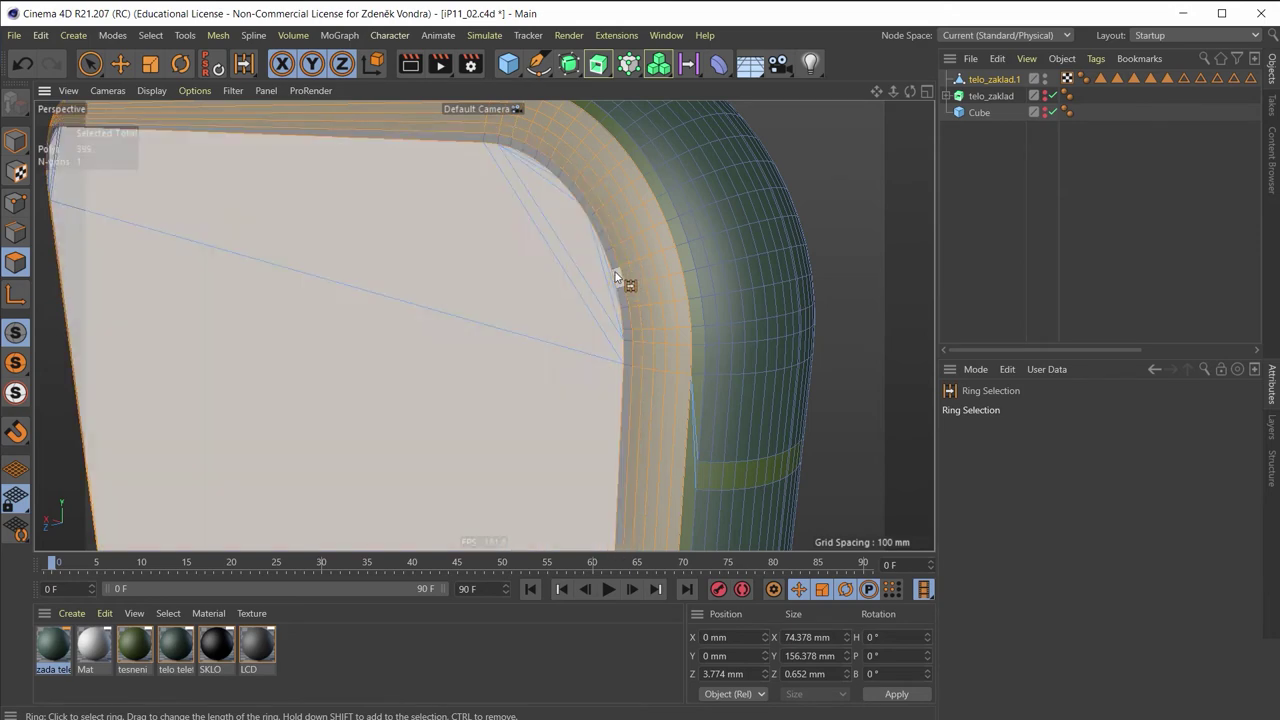
left_click(620, 277, "shift")
left_click_drag(525, 446, 366, 408, "alt")
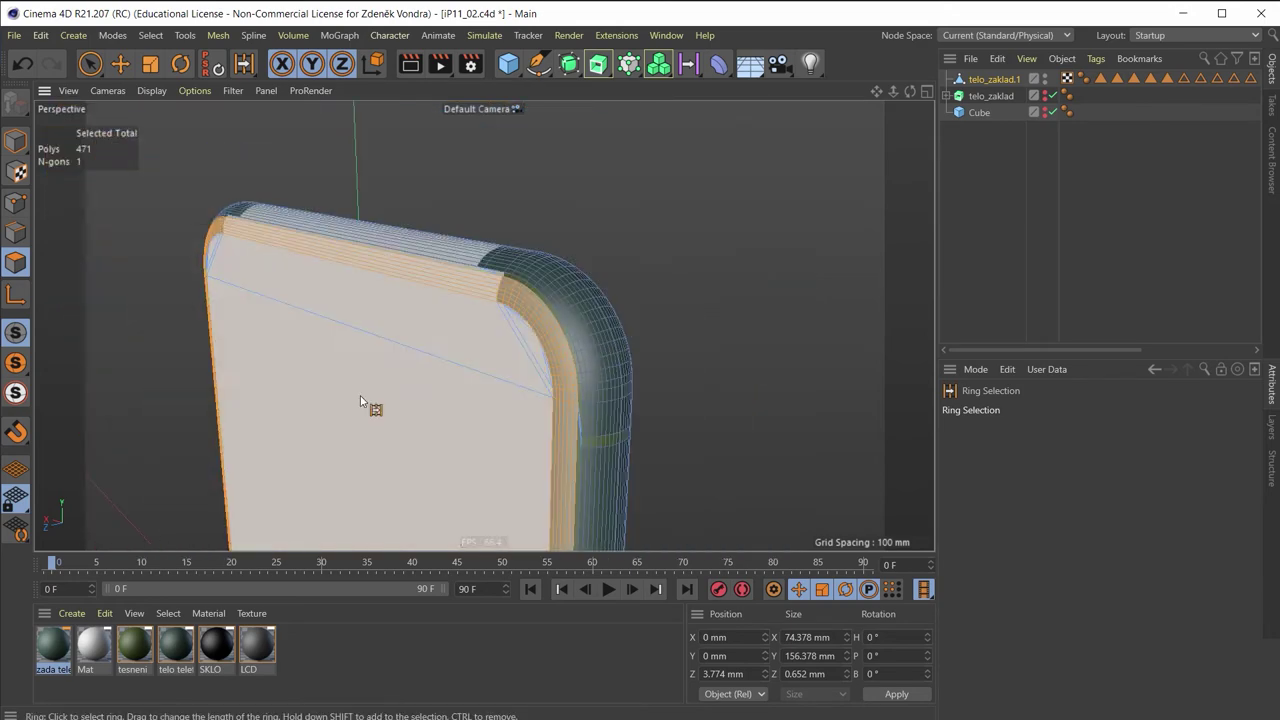
scroll(500, 243, "up", 3)
mouse_move(330, 480)
left_mouse_down("alt")
mouse_move(418, 376)
mouse_move(642, 165)
mouse_move(665, 220)
mouse_move(714, 204)
mouse_move(660, 362)
mouse_move(600, 263)
mouse_move(457, 380)
left_mouse_up("alt")
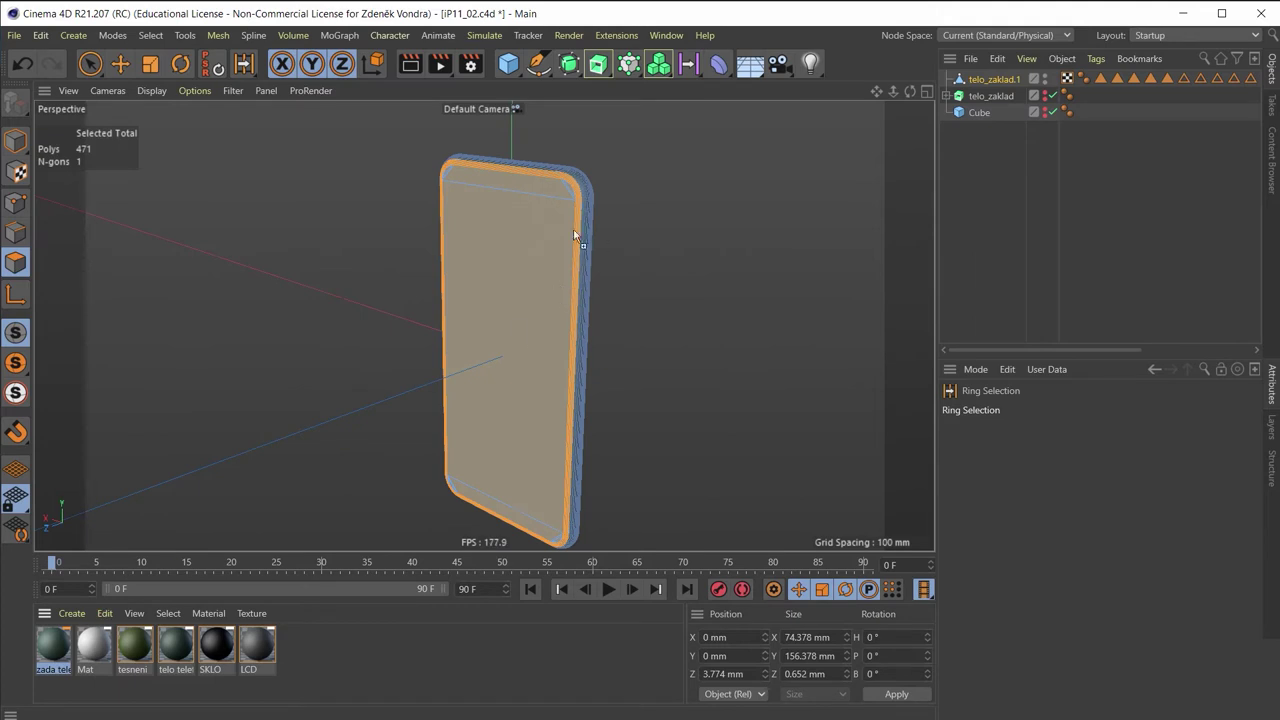
left_click_drag(575, 236, 563, 237)
left_click(15, 140)
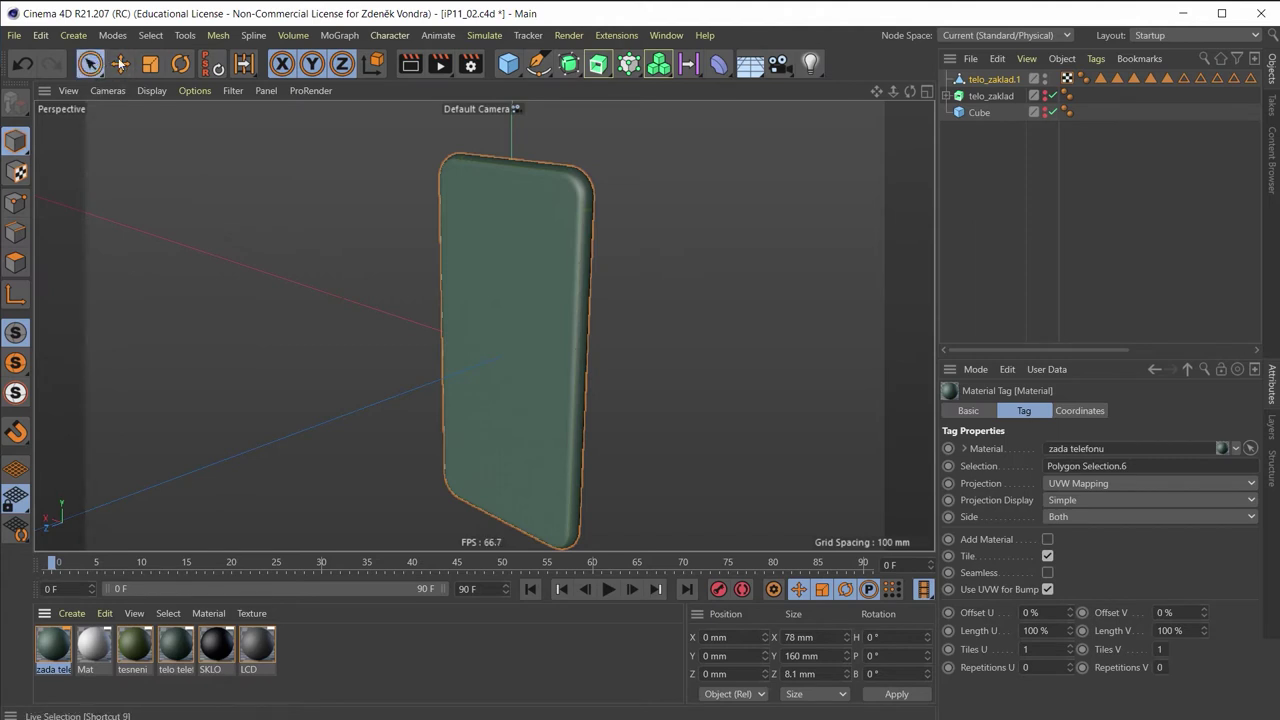
Switch to Live Selection, orbit around the green phone's screen and side frame, then show four views
left_click(106, 66)
left_click(140, 86)
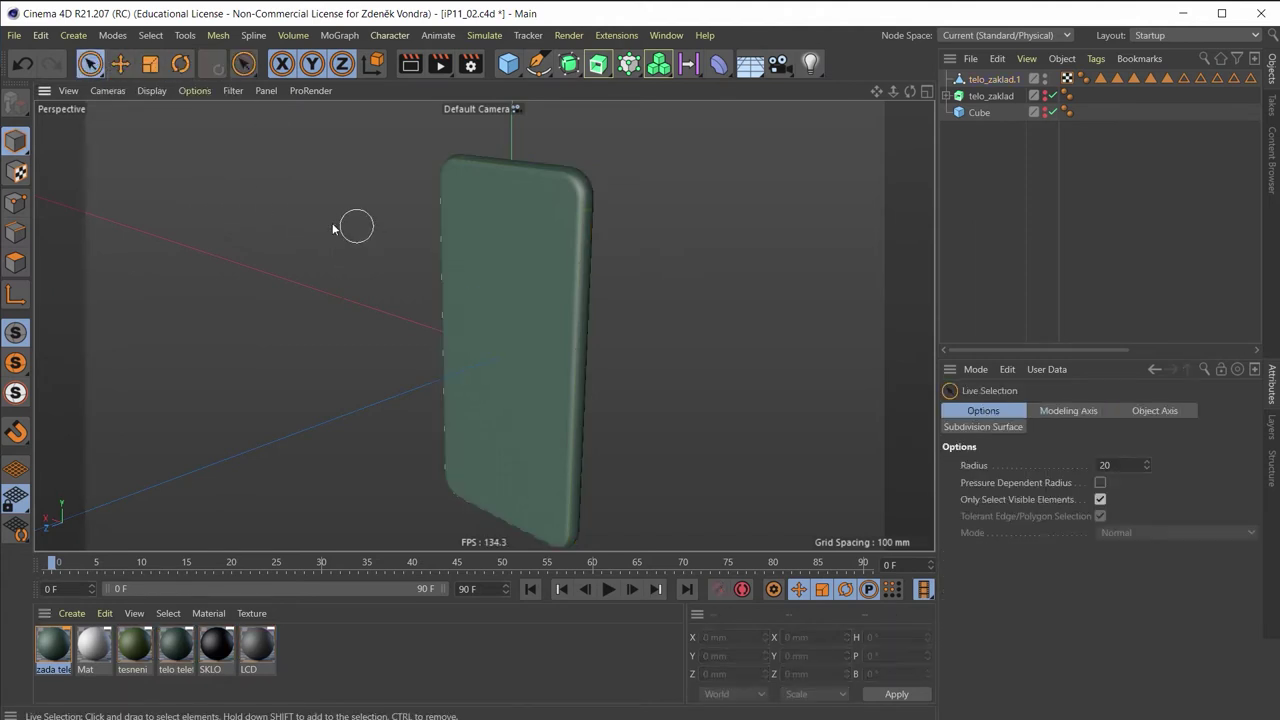
mouse_move(333, 229)
left_mouse_down("alt")
mouse_move(414, 206)
mouse_move(629, 217)
mouse_move(788, 280)
mouse_move(710, 230)
mouse_move(691, 257)
mouse_move(643, 186)
mouse_move(493, 230)
mouse_move(446, 178)
mouse_move(658, 218)
mouse_move(653, 240)
mouse_move(368, 226)
mouse_move(93, 266)
left_mouse_up("alt")
mouse_move(178, 265)
left_mouse_down("alt")
mouse_move(118, 382)
mouse_move(386, 343)
mouse_move(266, 317)
left_mouse_up("alt")
mouse_move(434, 371)
left_mouse_down("alt")
mouse_move(406, 315)
mouse_move(246, 323)
mouse_move(477, 298)
mouse_move(495, 325)
left_mouse_up("alt")
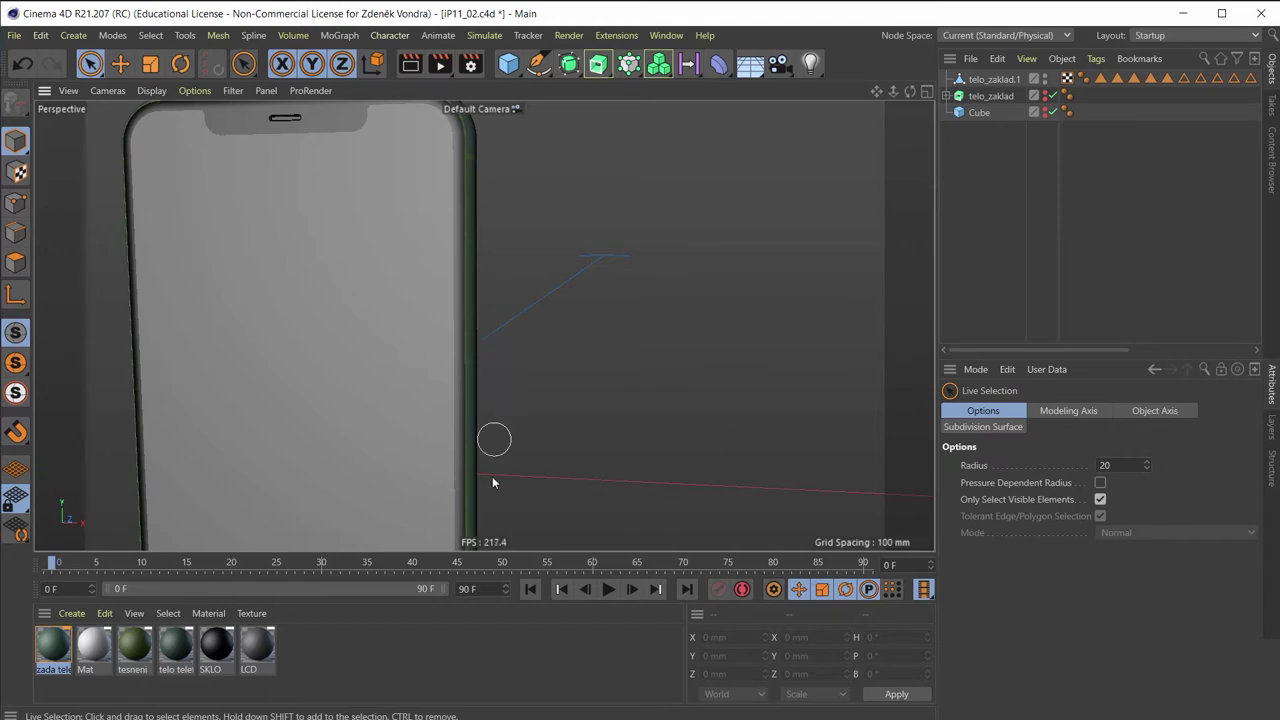
mouse_move(534, 271)
left_mouse_down("alt")
mouse_move(396, 232)
mouse_move(383, 299)
mouse_move(560, 263)
left_mouse_up("alt")
middle_click(551, 220)
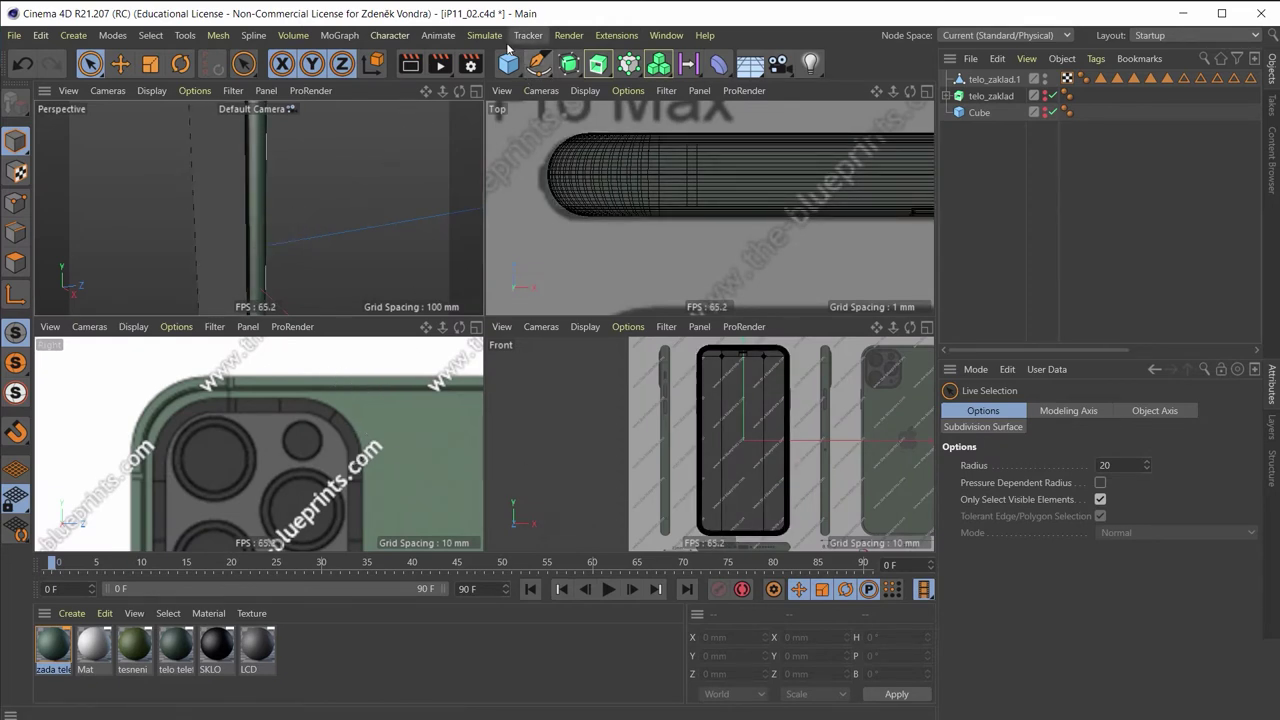
left_click_drag(423, 194, 403, 249, "alt")
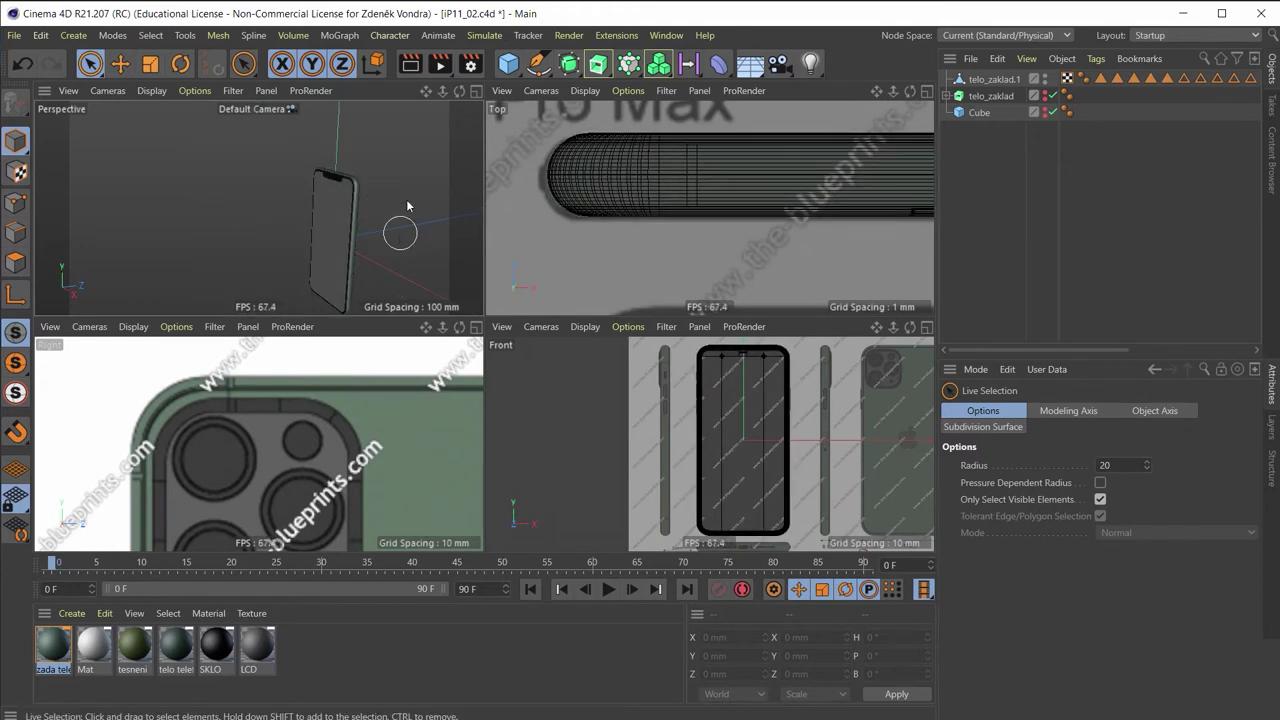
Add a Rectangle spline and maximize the Right view on the phone blueprint
left_click(538, 63)
left_click(705, 207)
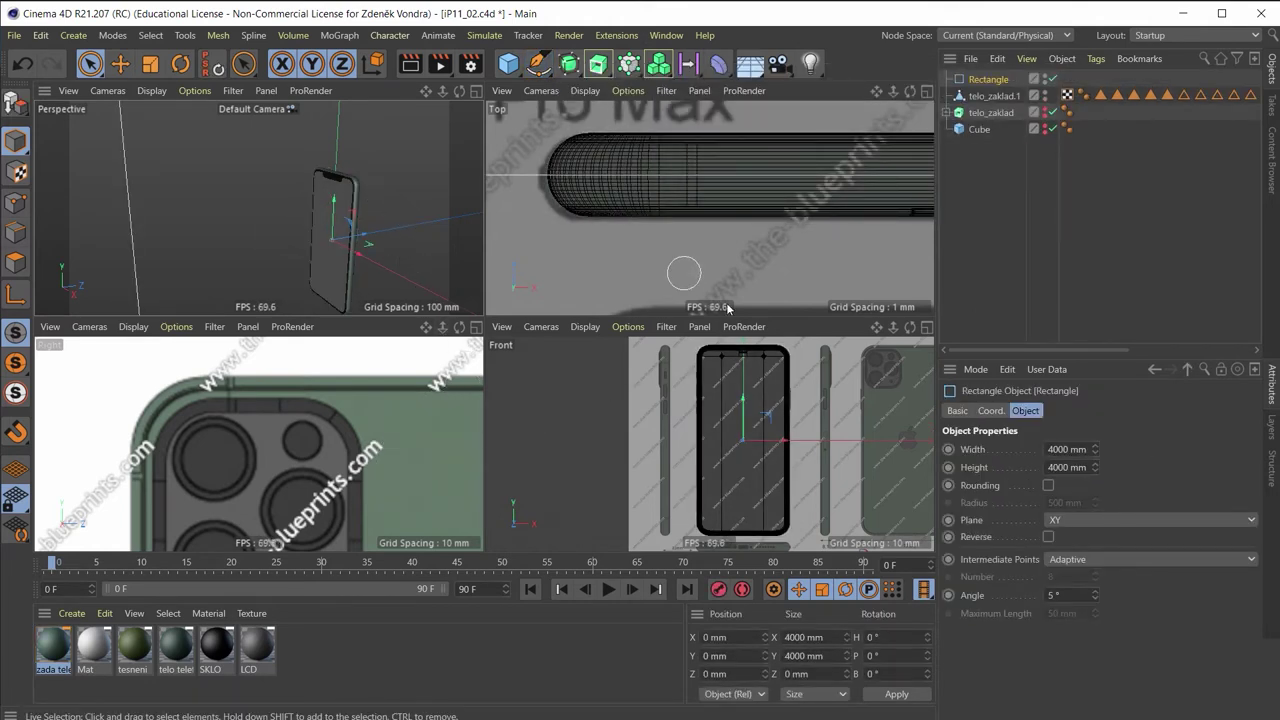
middle_click(267, 442)
scroll(303, 429, "down", 5)
scroll(320, 440, "down", 3)
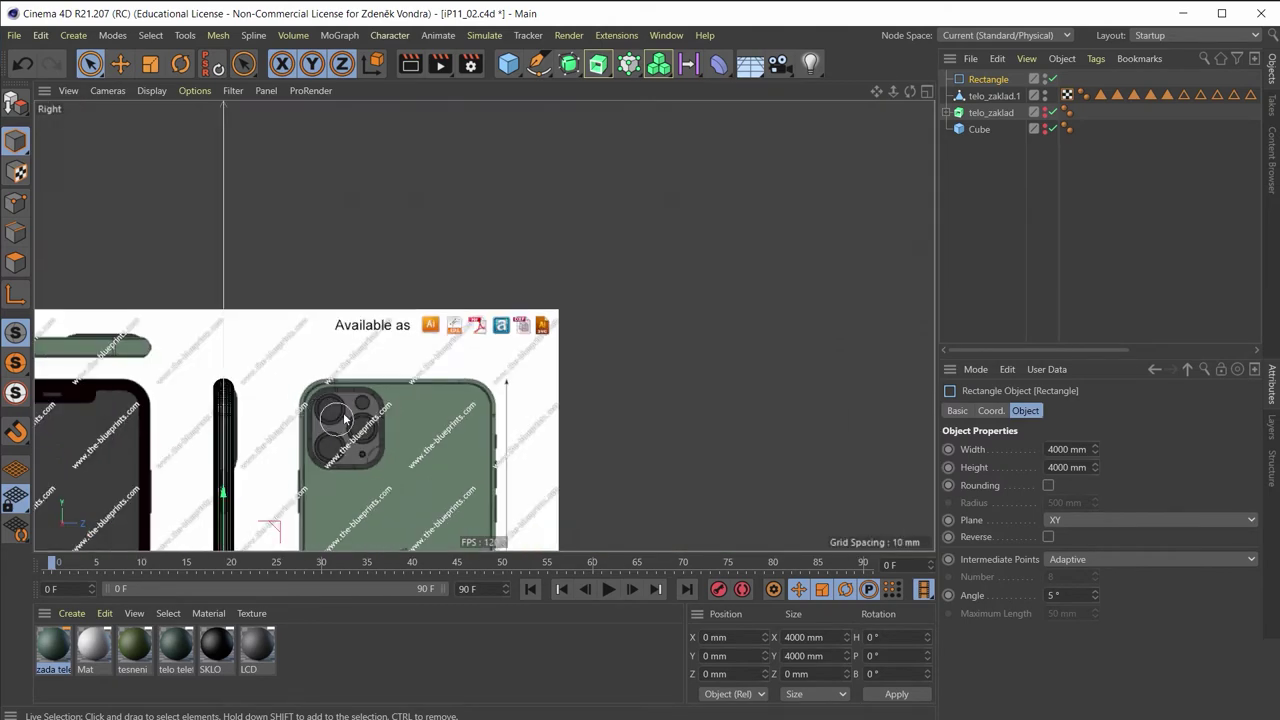
middle_click_drag(331, 374, 486, 326, "alt")
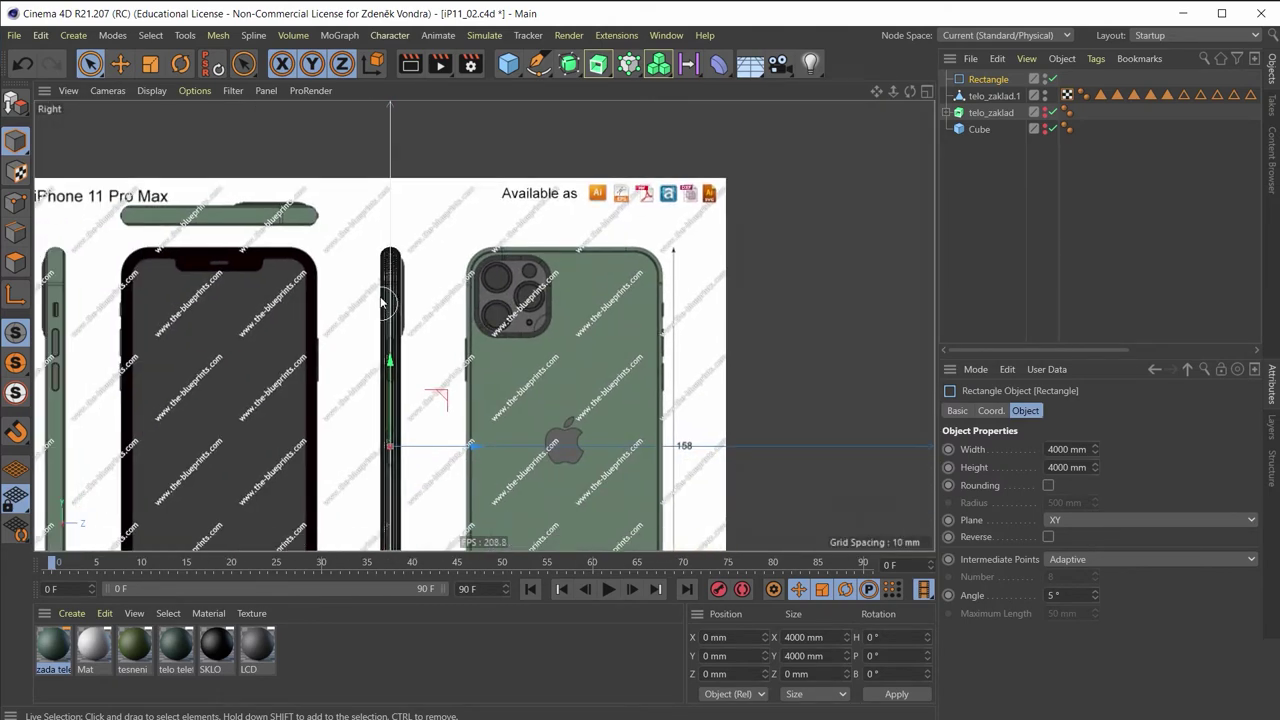
Set the Right view's blueprint background transparency to 88%
left_click(1007, 369)
left_click(975, 369)
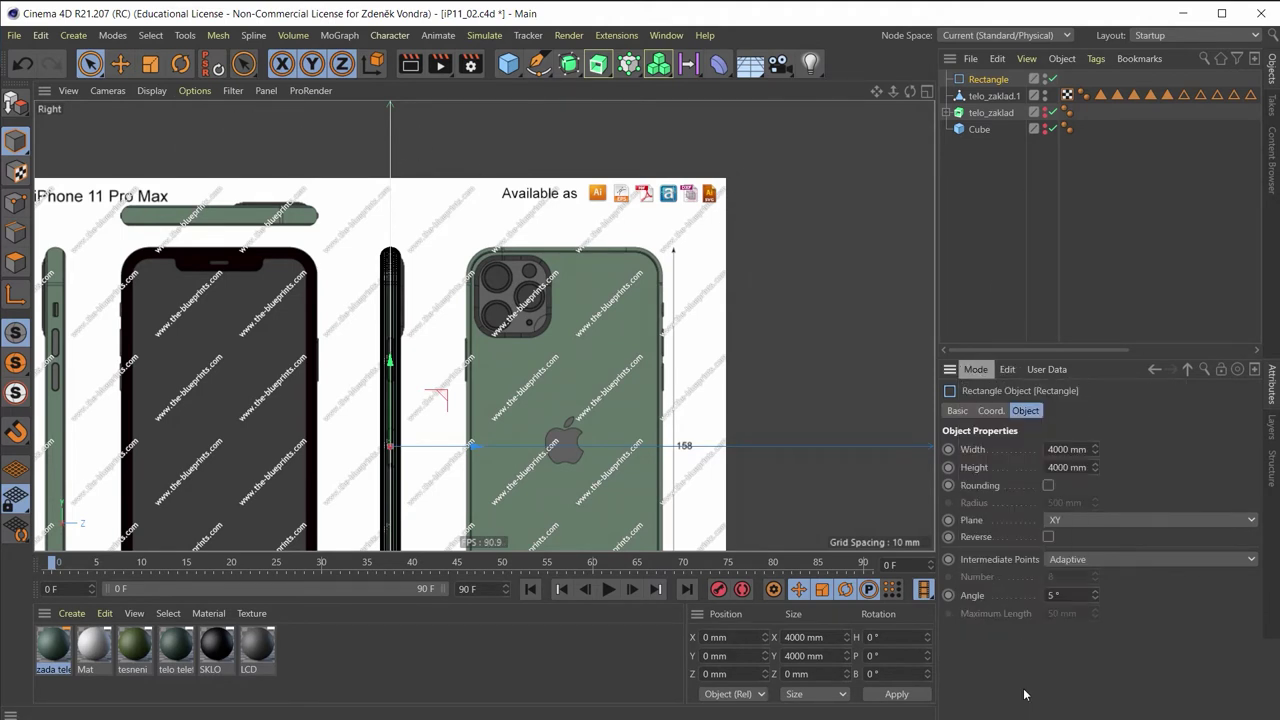
left_click(1003, 689)
left_click_drag(1155, 600, 1180, 609)
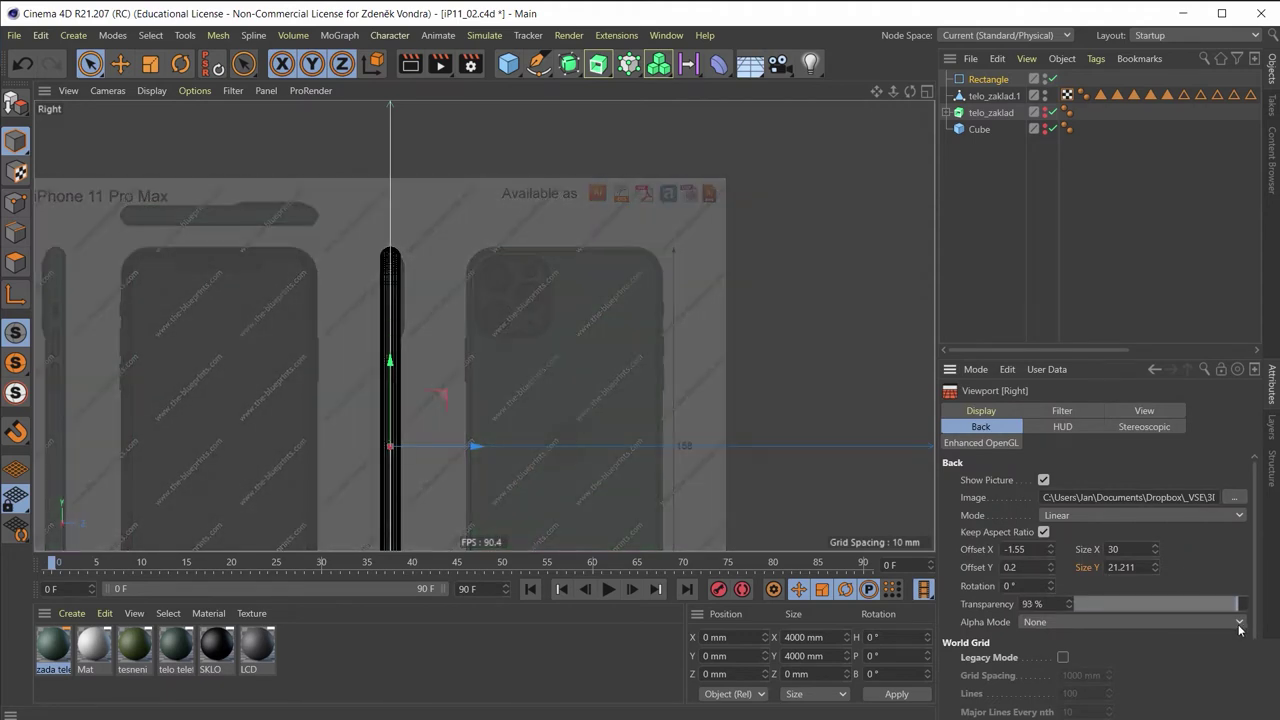
scroll(349, 374, "up", 2)
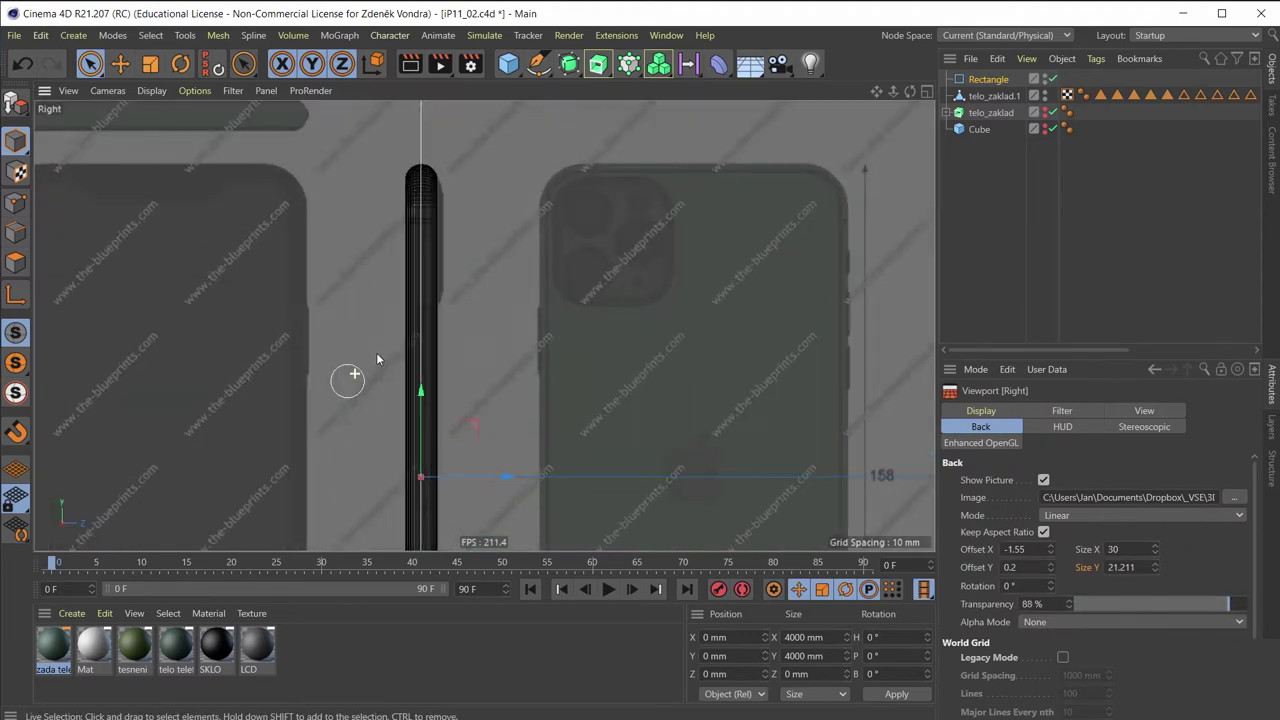
scroll(360, 372, "up", 2)
scroll(484, 333, "up", 1)
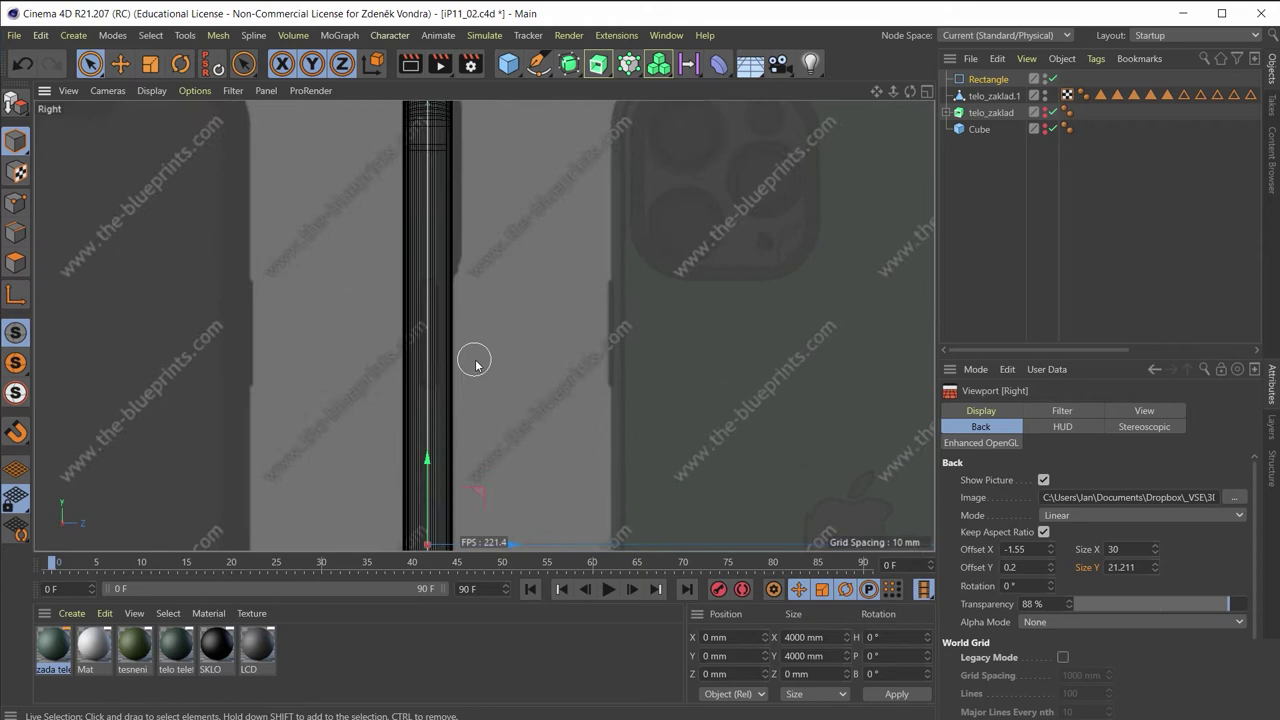
Hide the telo_zaklad.1 body in the viewport
left_click(1045, 92)
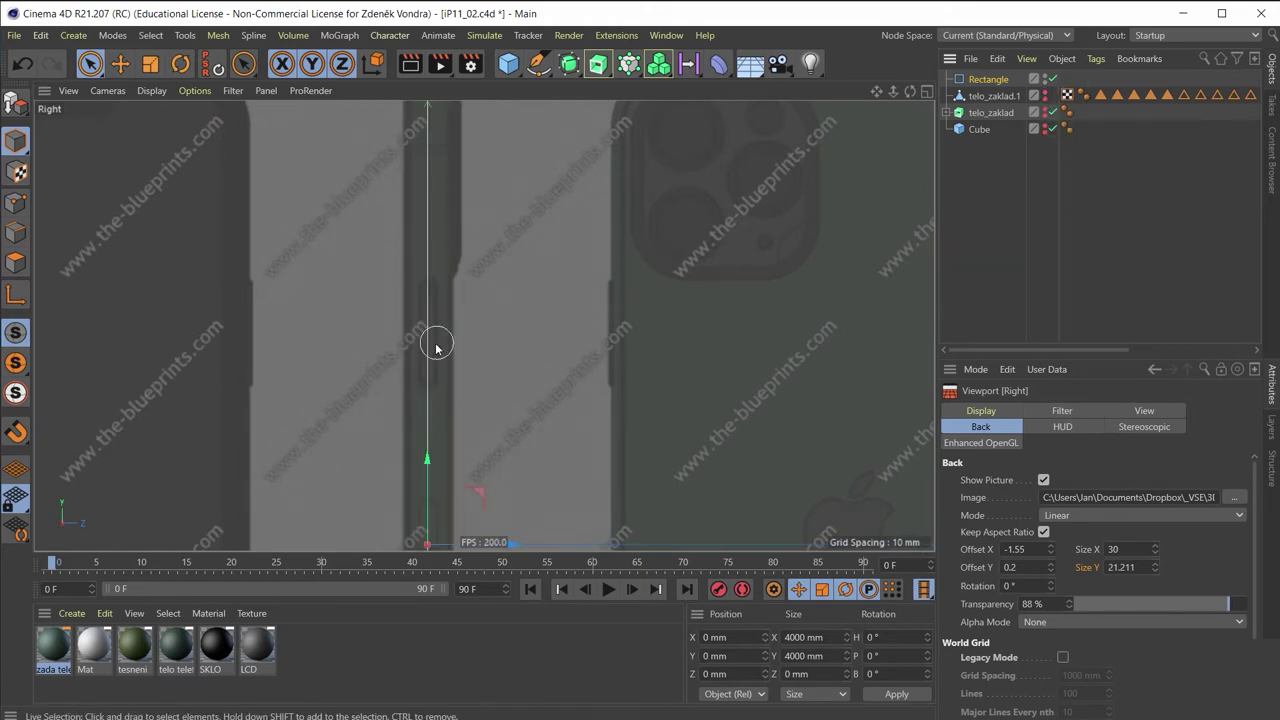
scroll(483, 357, "down", 2)
scroll(511, 386, "up", 1)
scroll(528, 241, "down", 1)
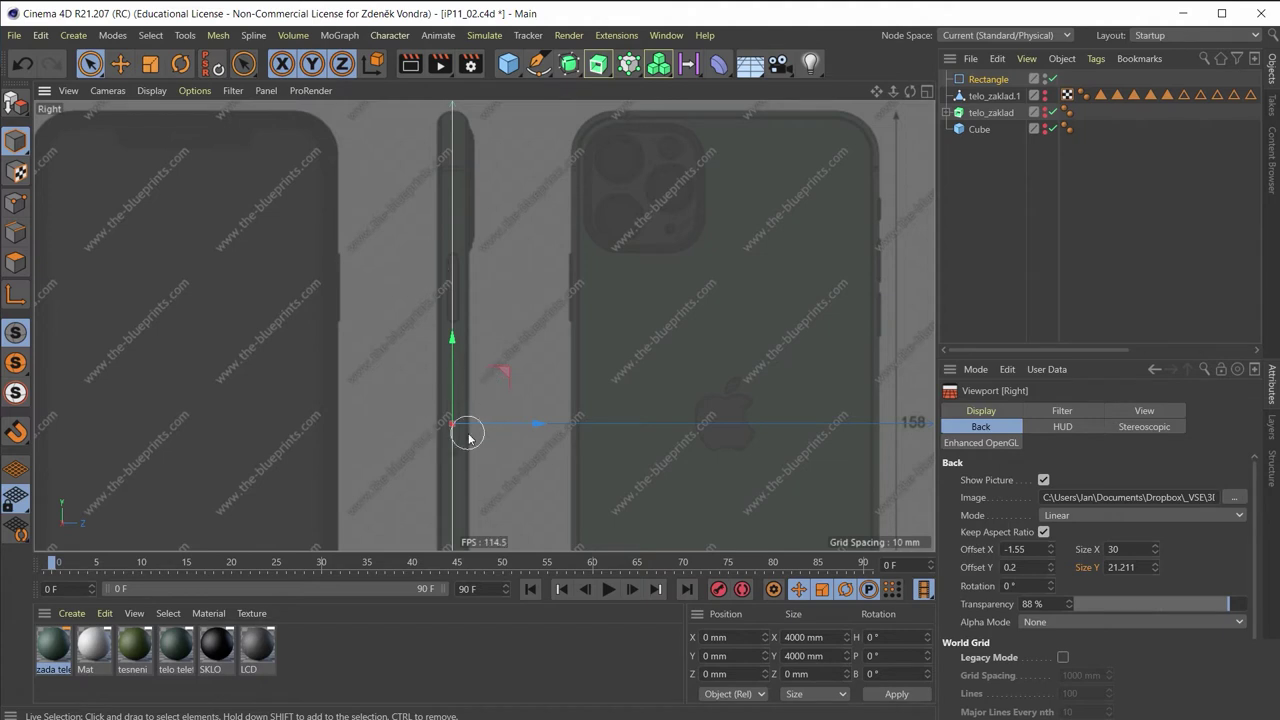
Maximise the Perspective view and zoom out until the large rectangle frame is visible
middle_click(453, 261)
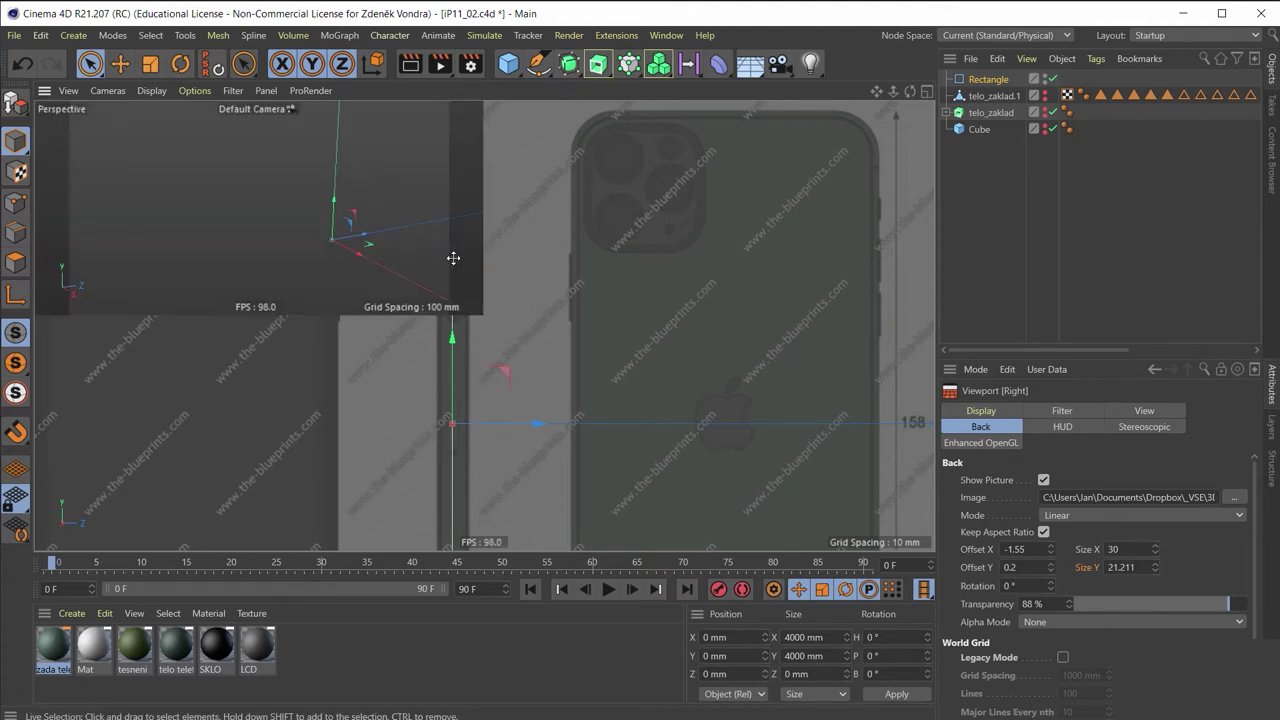
middle_click(204, 194)
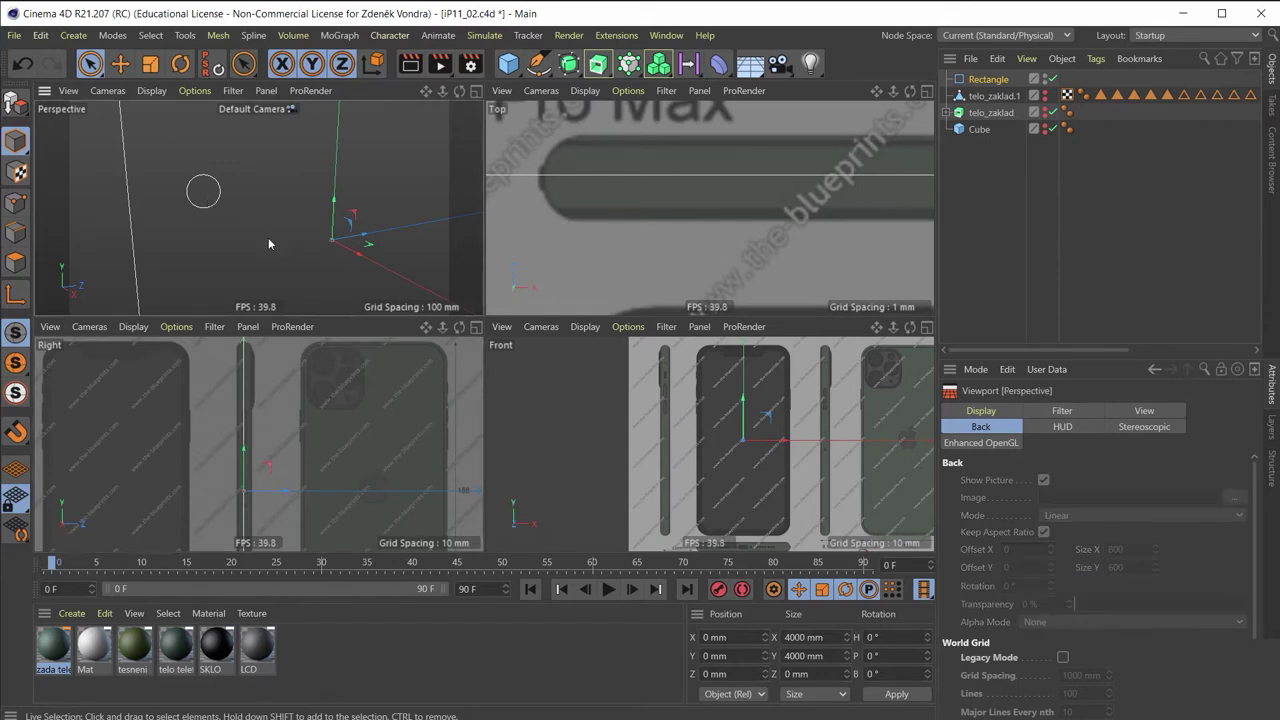
scroll(452, 283, "down", 2)
scroll(449, 280, "down", 2)
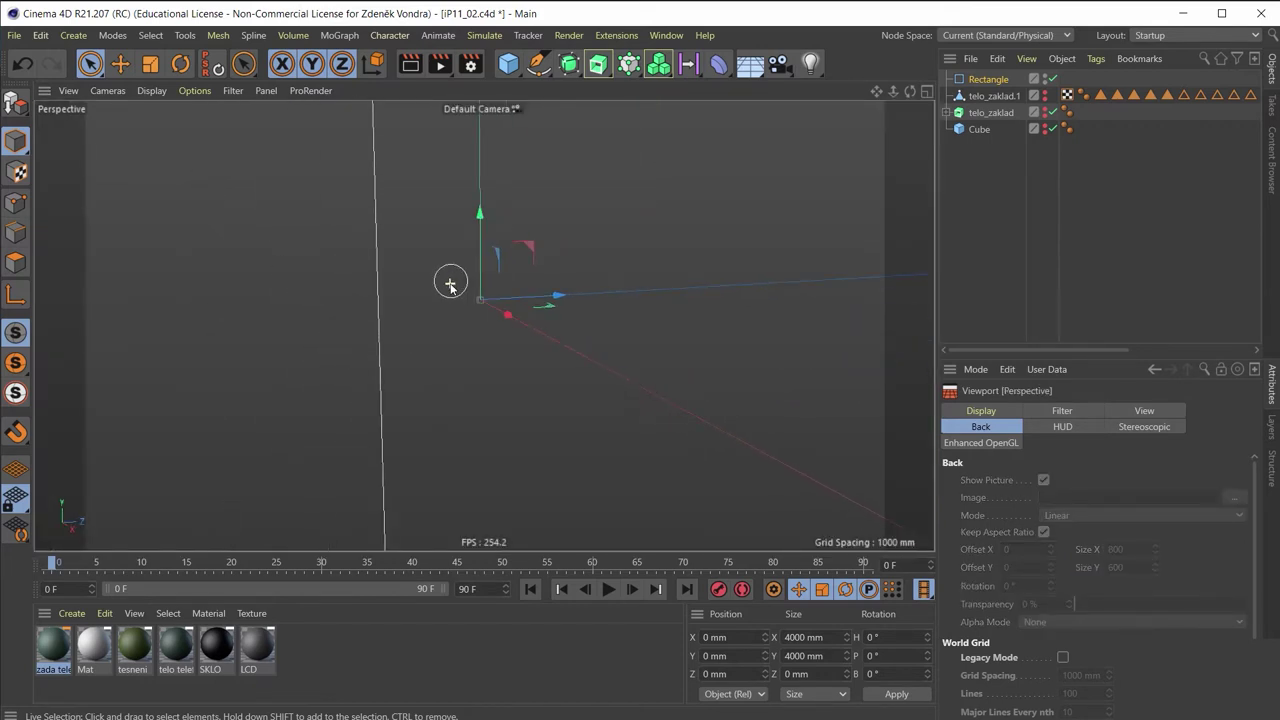
scroll(449, 280, "down", 2)
scroll(450, 281, "down", 2)
scroll(470, 270, "up", 2)
scroll(474, 289, "up", 2)
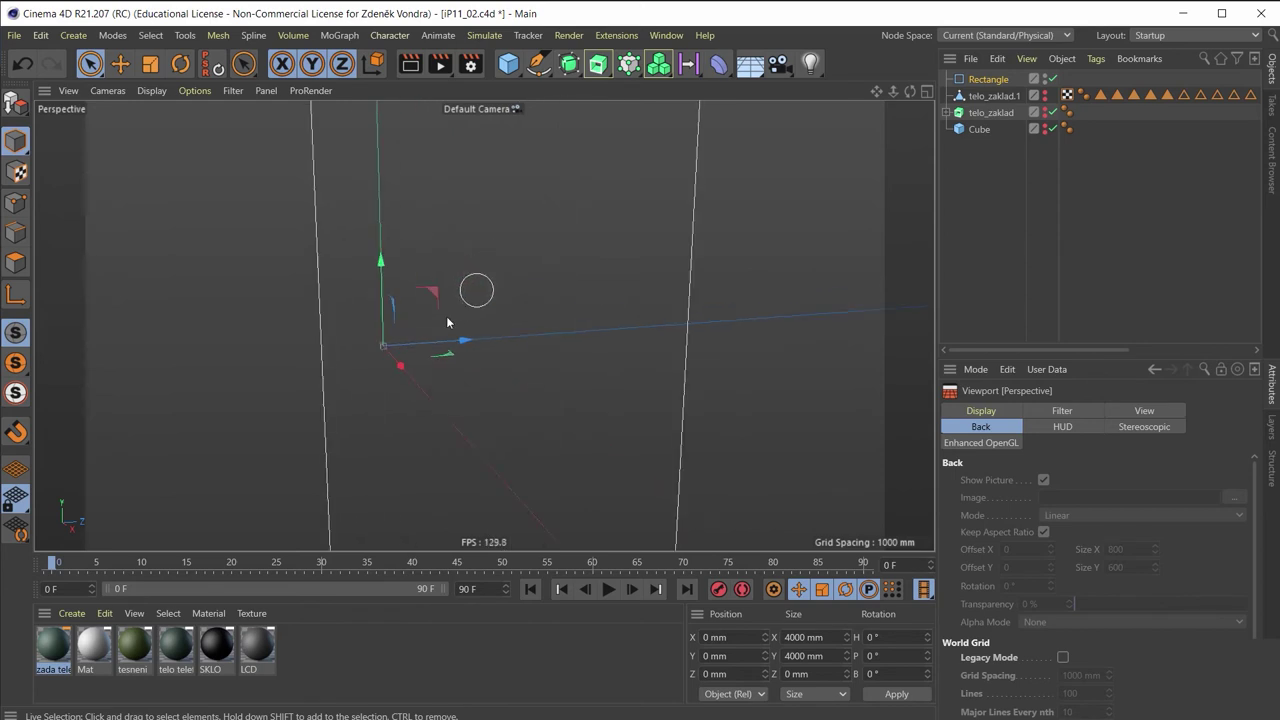
scroll(400, 334, "up", 2)
scroll(366, 363, "up", 2)
scroll(400, 330, "up", 2)
scroll(337, 343, "up", 2)
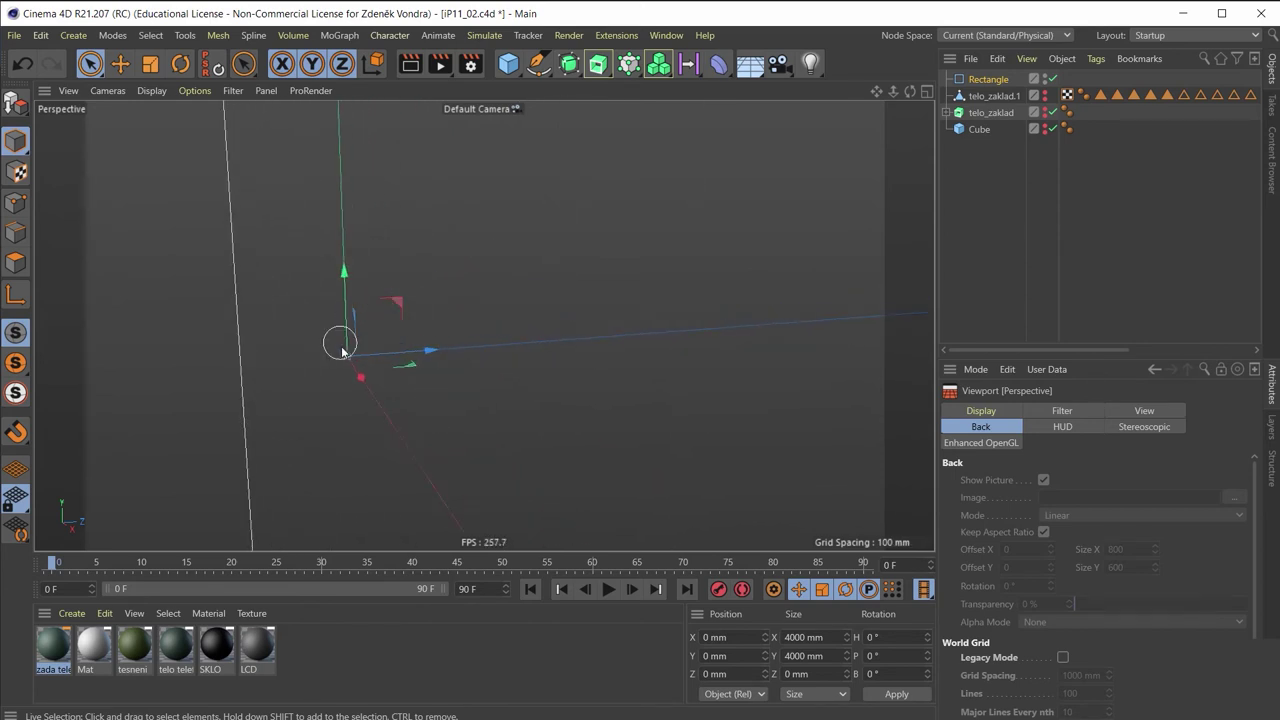
scroll(371, 349, "up", 2)
scroll(337, 396, "up", 2)
scroll(306, 380, "down", 1)
scroll(337, 369, "down", 2)
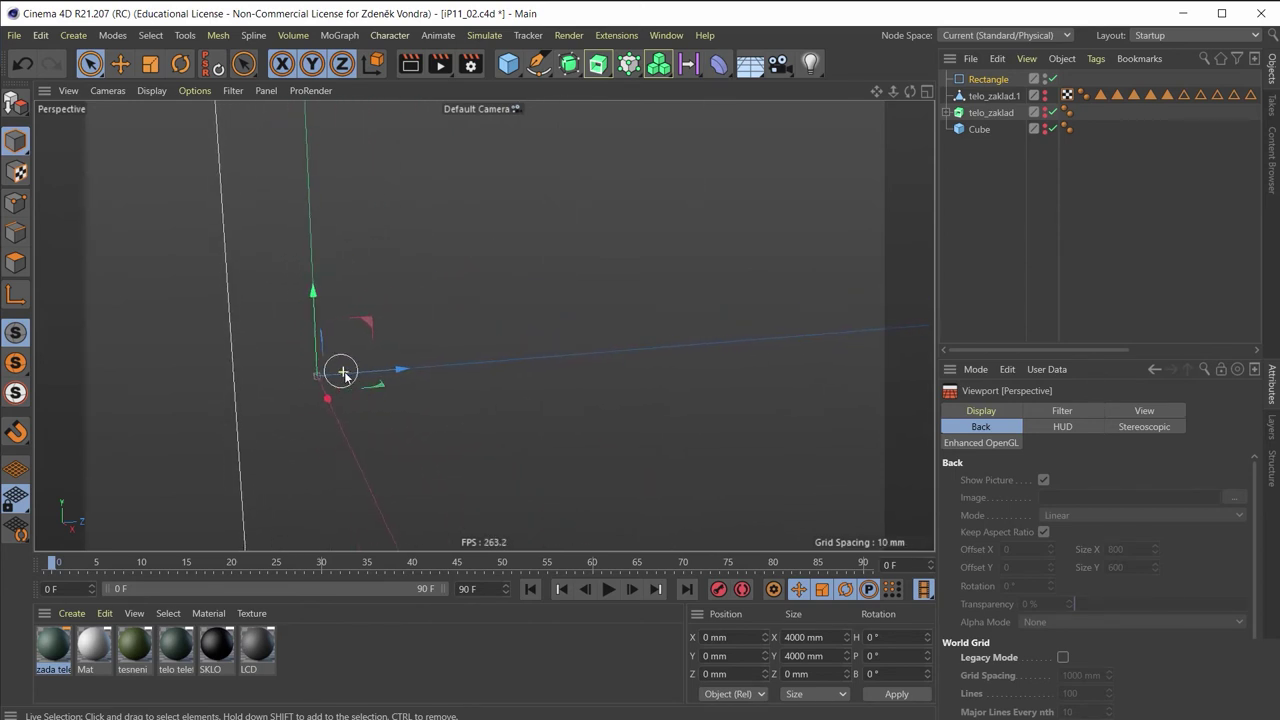
scroll(349, 366, "down", 2)
scroll(349, 367, "down", 2)
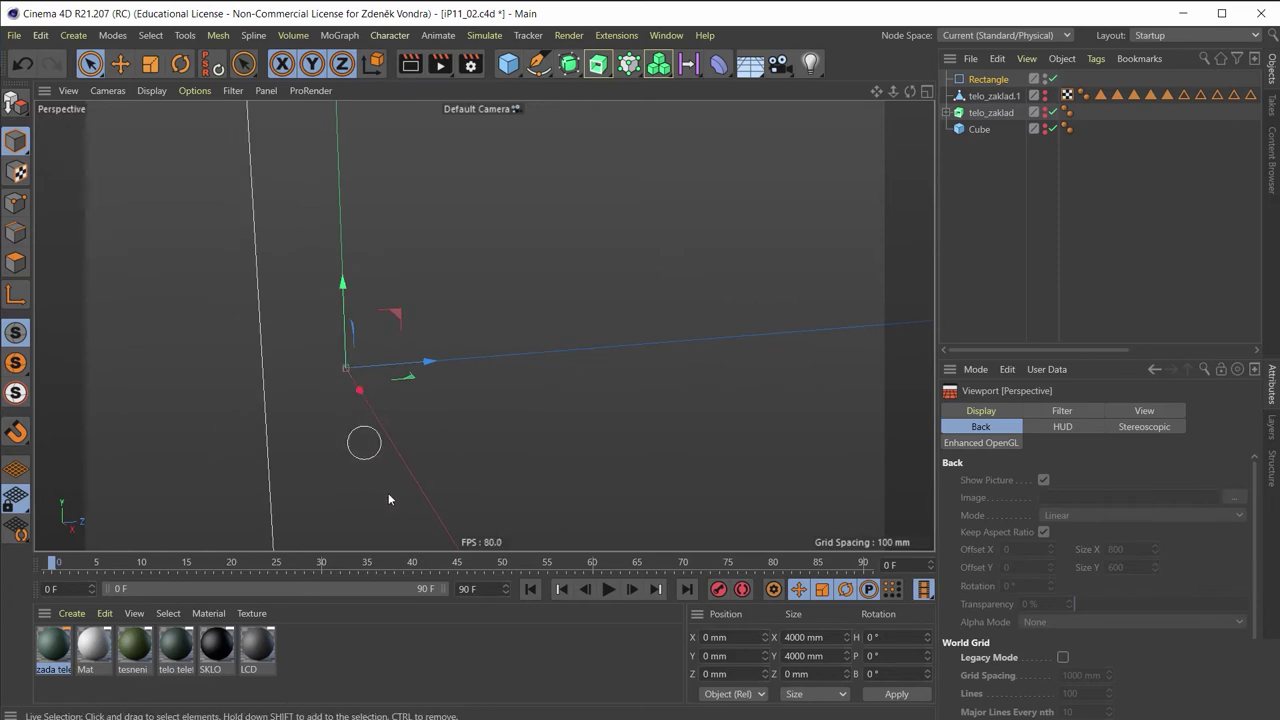
scroll(395, 420, "down", 2)
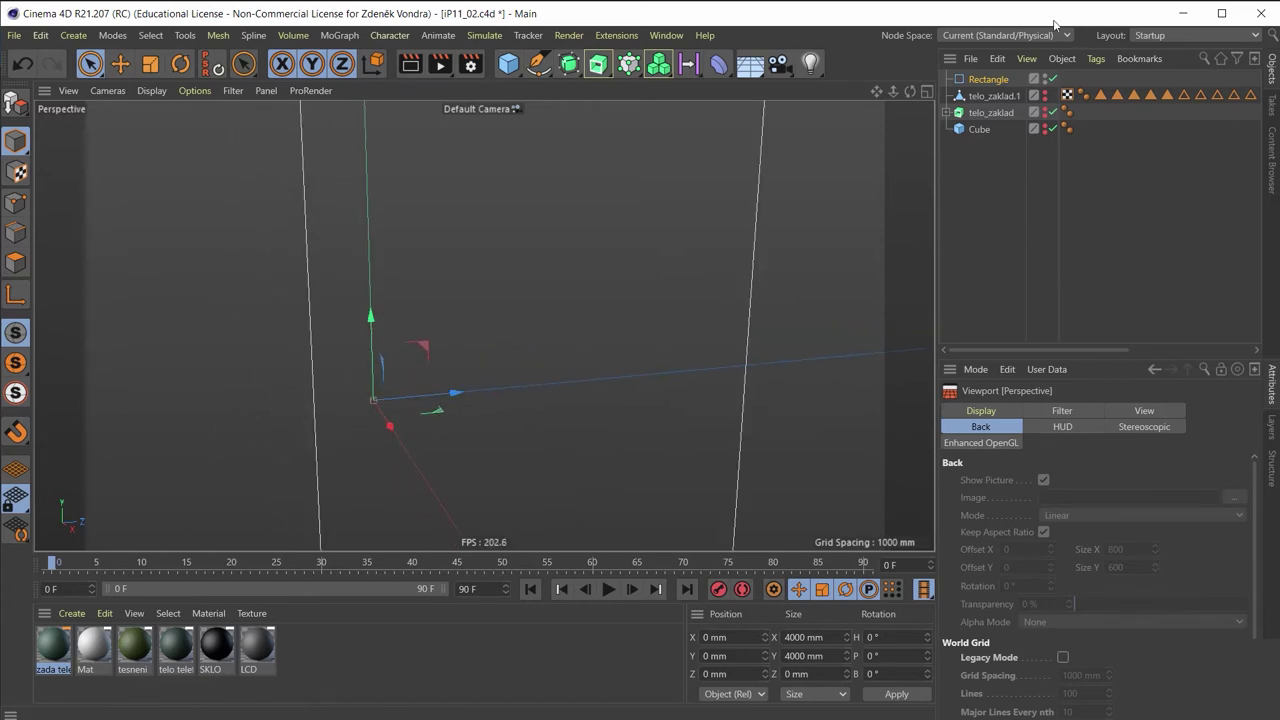
Set the Rectangle's width and height to 10 mm
left_click(988, 79)
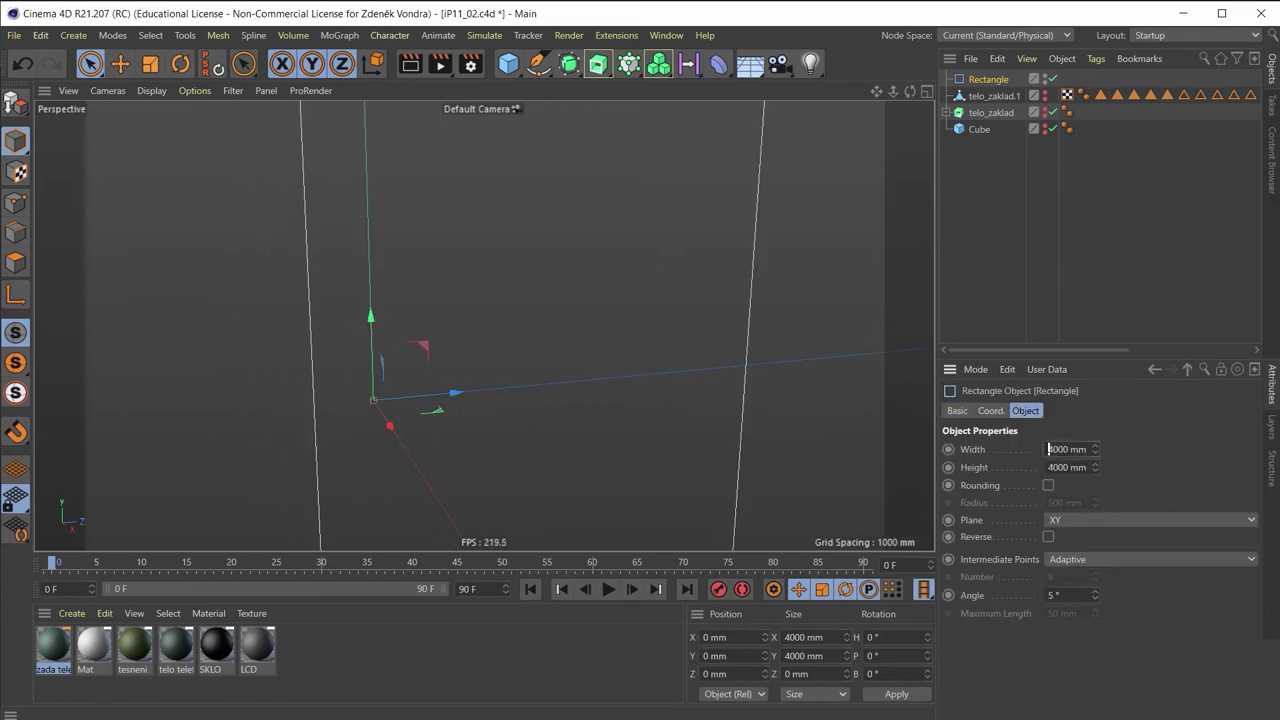
double_click(1049, 449)
type("10")
key("Tab")
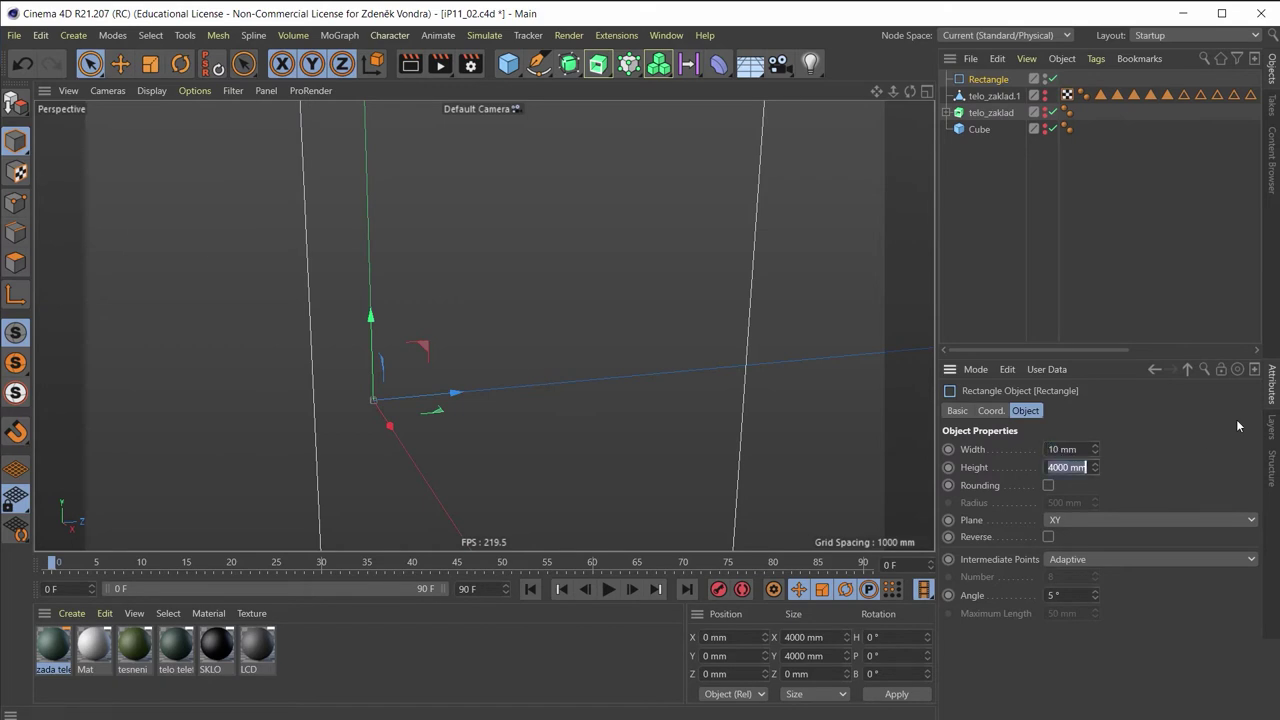
type("10")
key("Return")
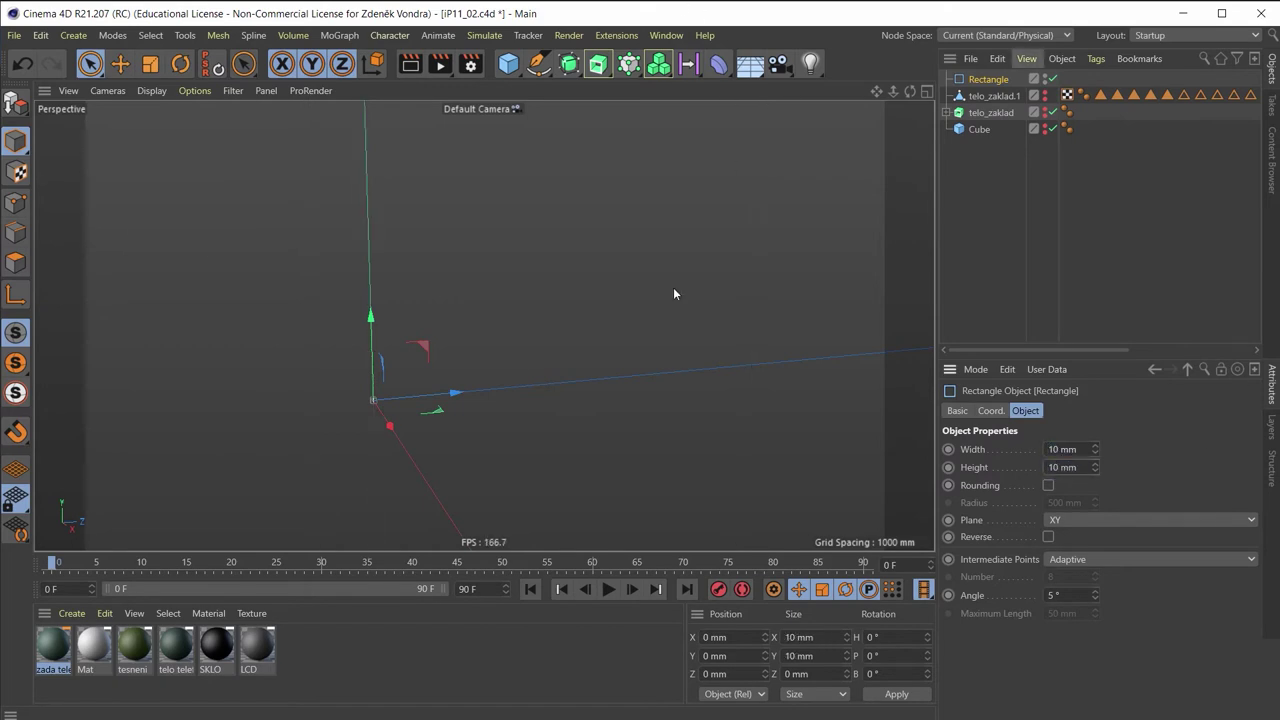
Lay the rectangle in the ZY plane and view it in the maximised Right view
middle_click(623, 391)
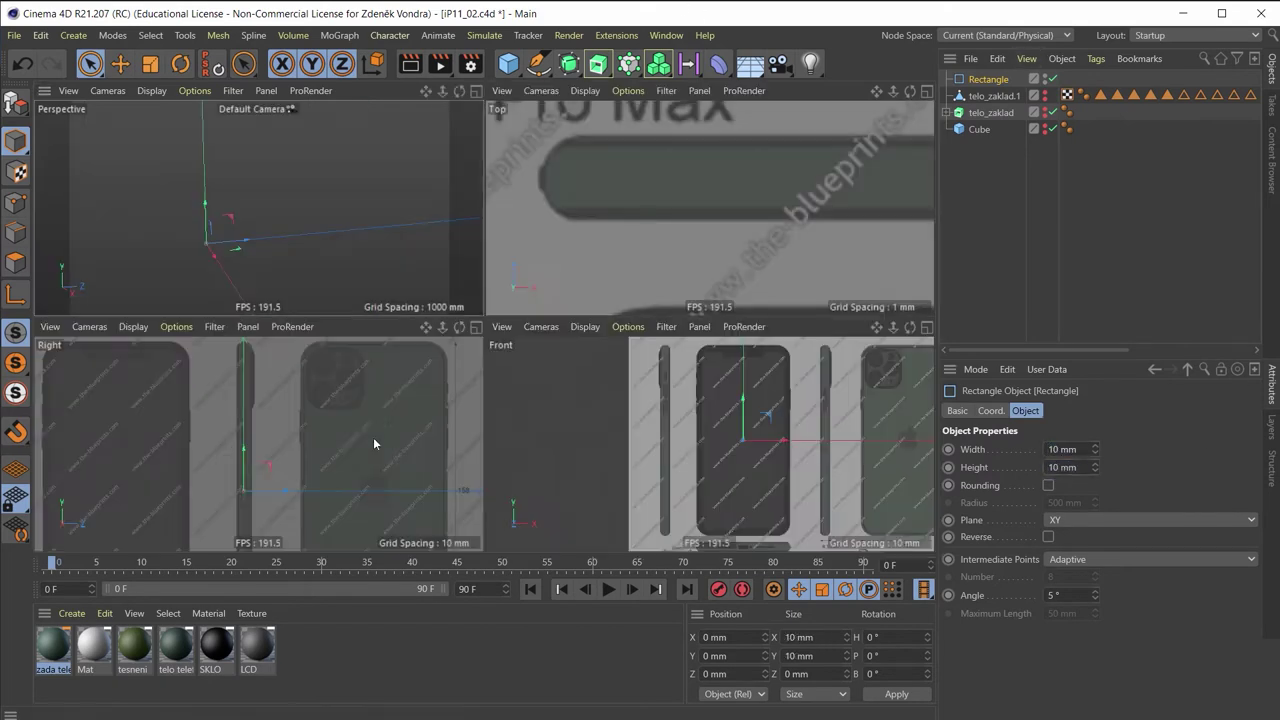
scroll(272, 466, "up", 2)
middle_click(262, 476)
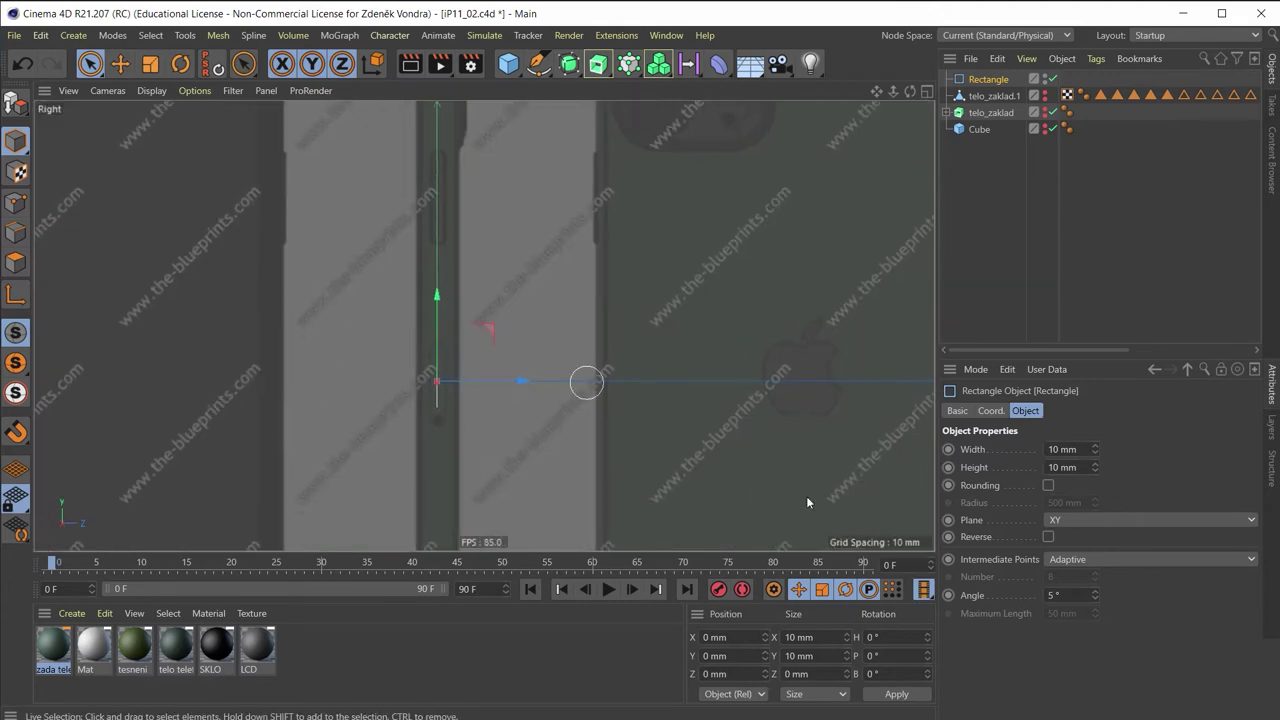
left_click(1118, 518)
left_click(1118, 556)
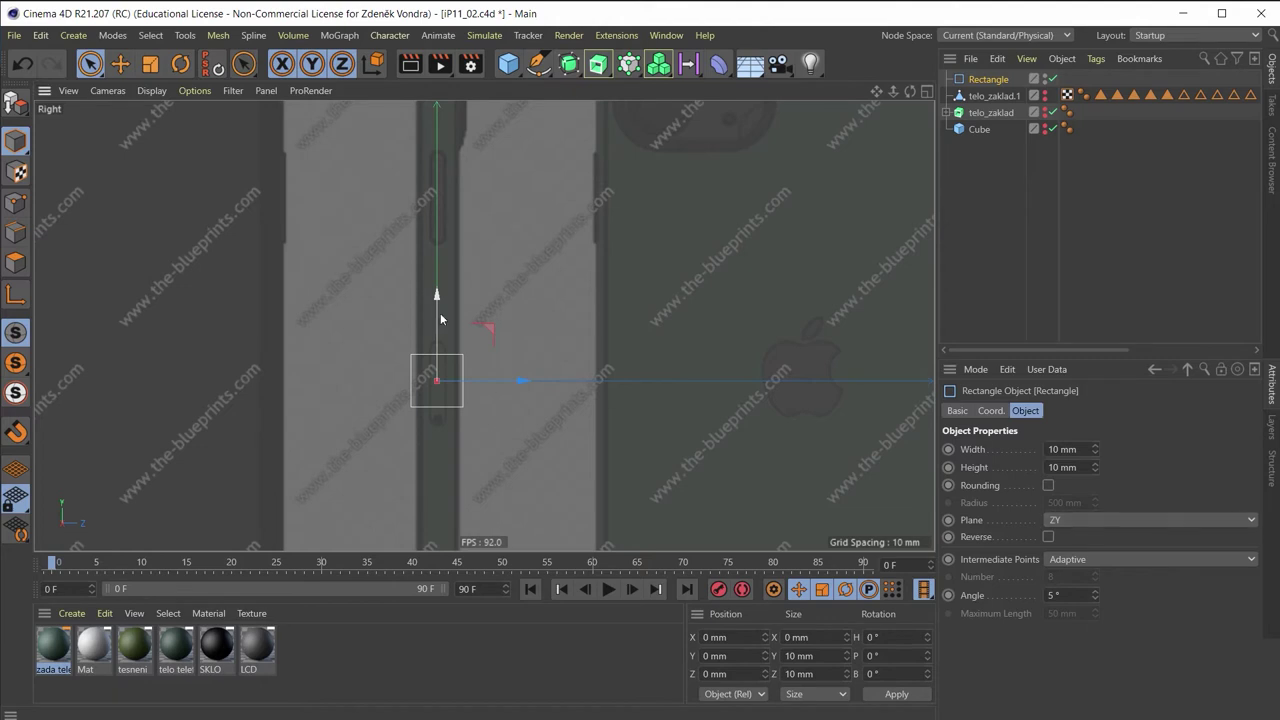
Move the rectangle up to the side button and zoom the Right view onto it
mouse_move(435, 296)
left_mouse_down()
mouse_move(498, 140)
mouse_move(443, 177)
left_mouse_up()
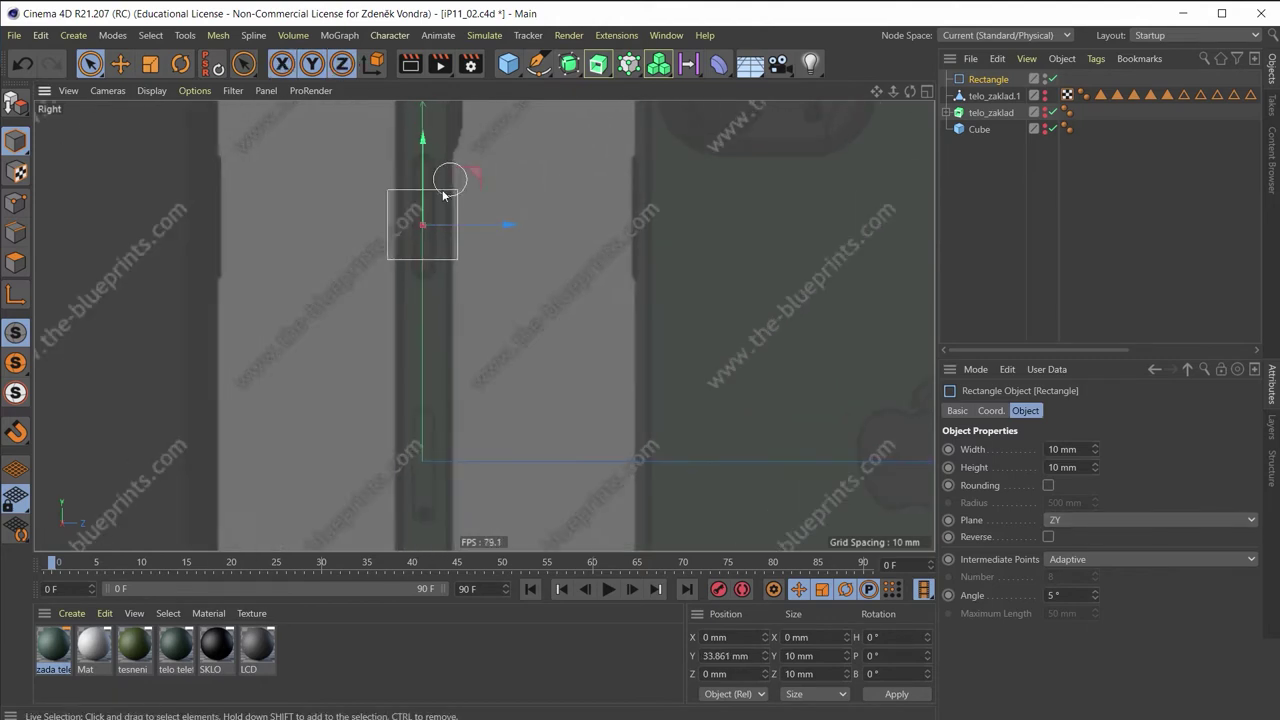
middle_click(443, 191)
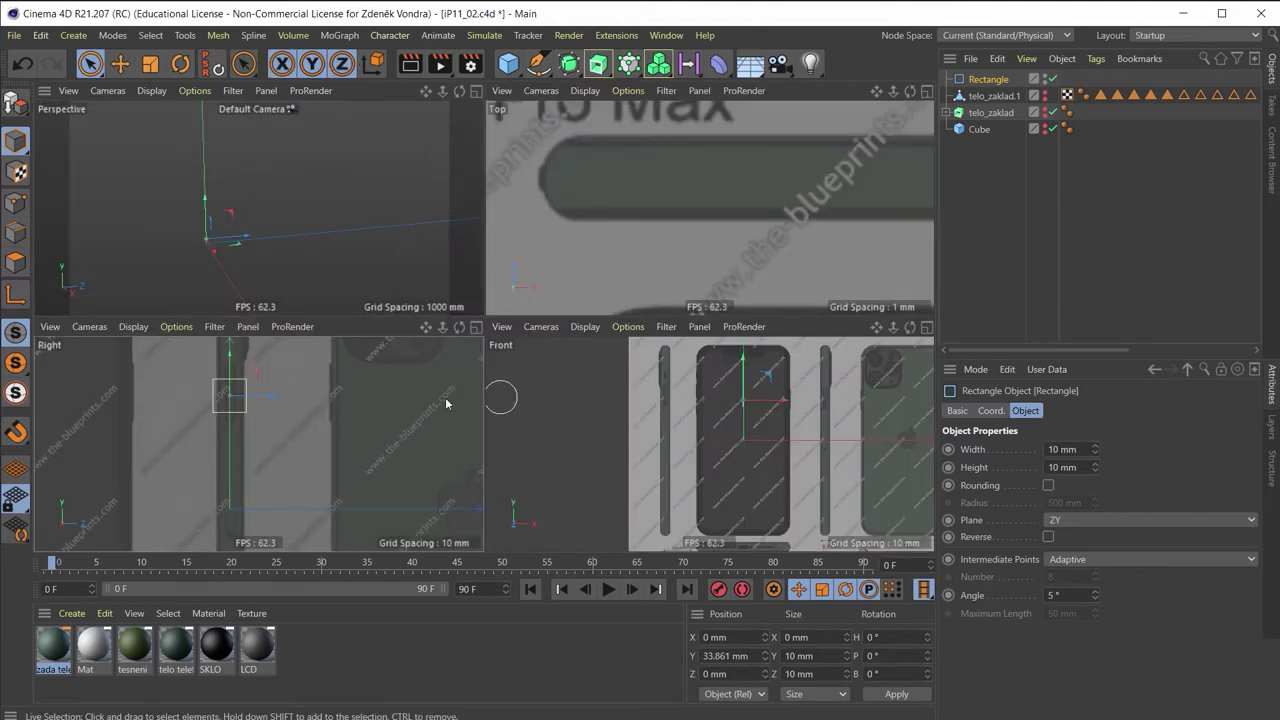
middle_click(251, 371)
scroll(421, 165, "up", 2)
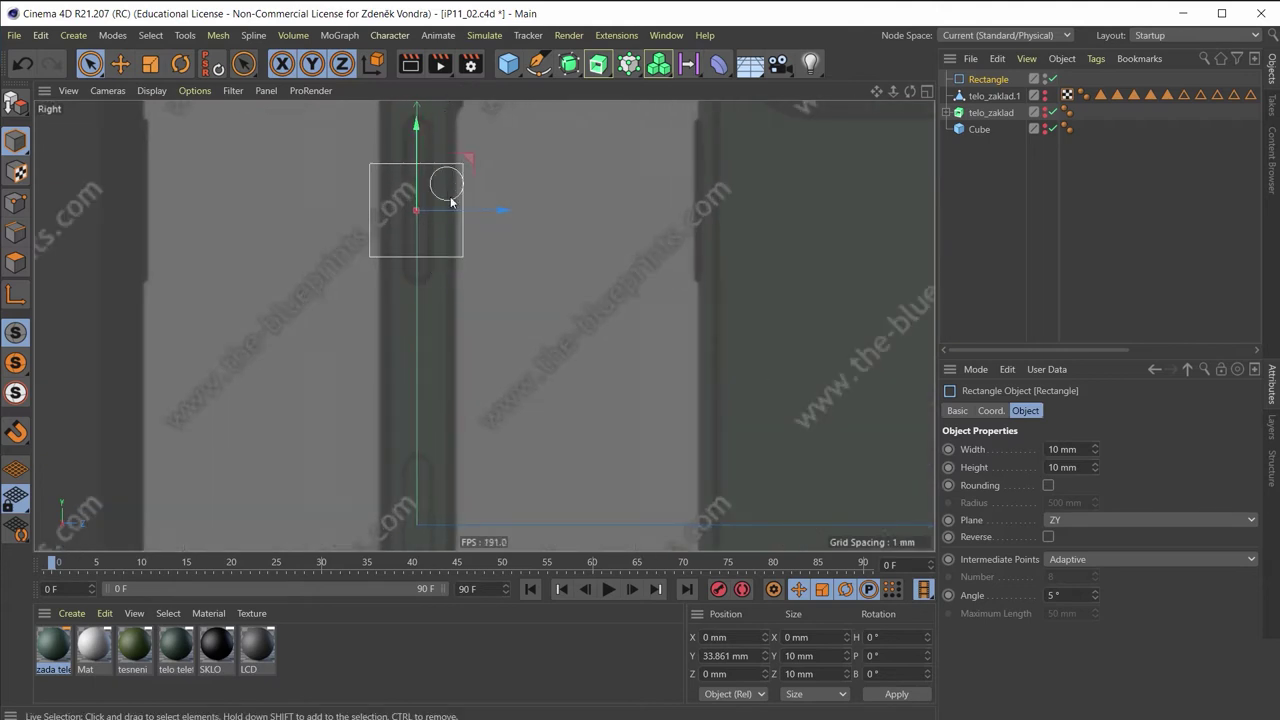
middle_click_drag(443, 186, 486, 329, "alt")
scroll(497, 320, "up", 2)
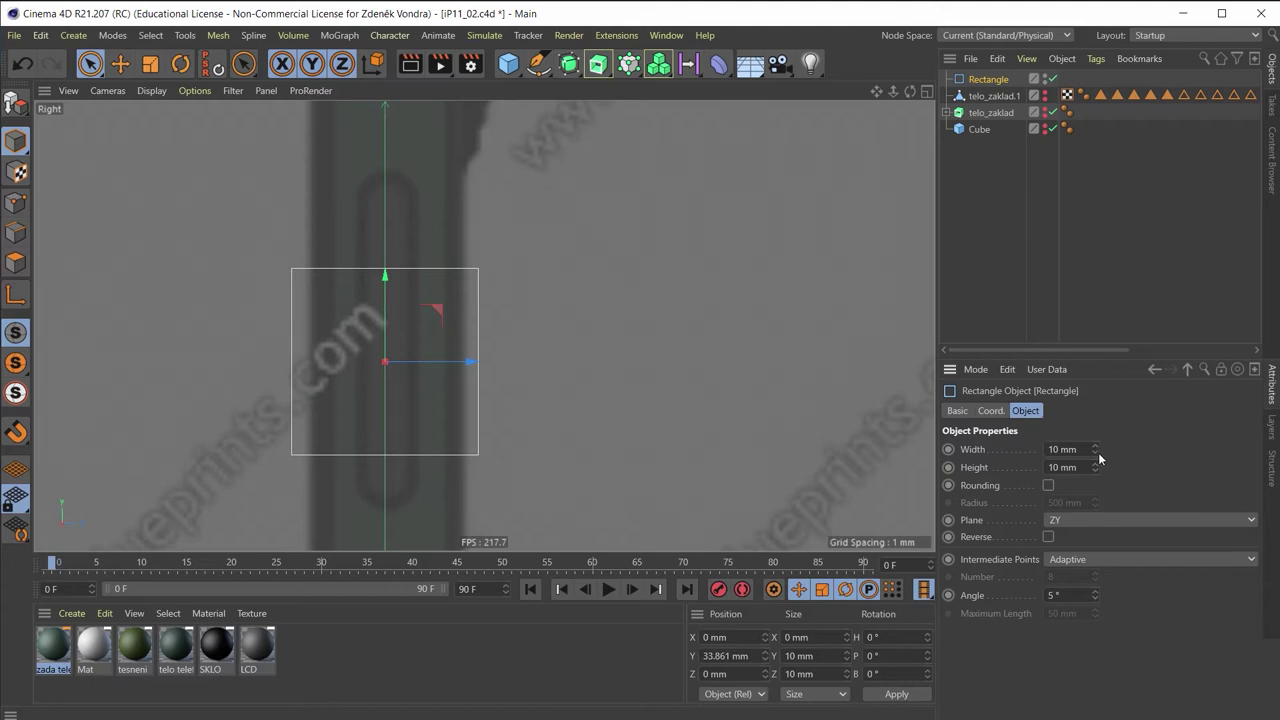
Narrow the rectangle to 3 mm wide and tune its height from 13 mm to fit the recess
left_click_drag(1096, 452, 1060, 452)
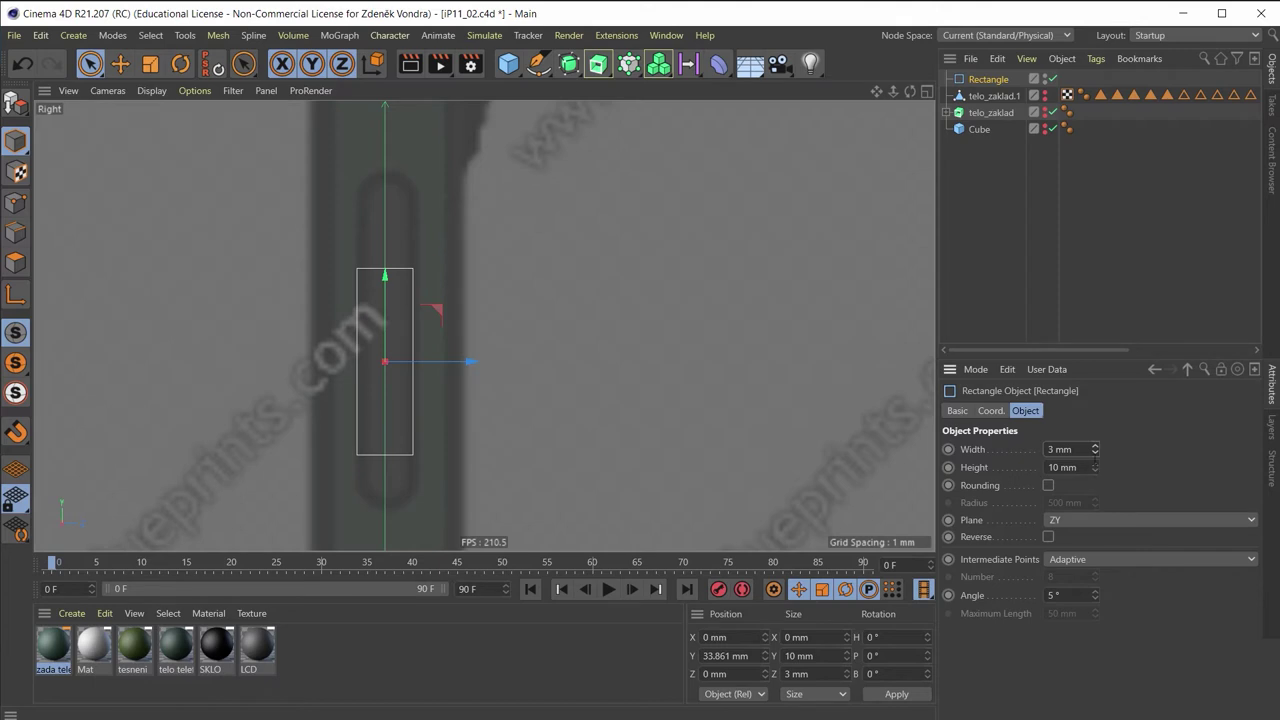
left_click(1096, 471)
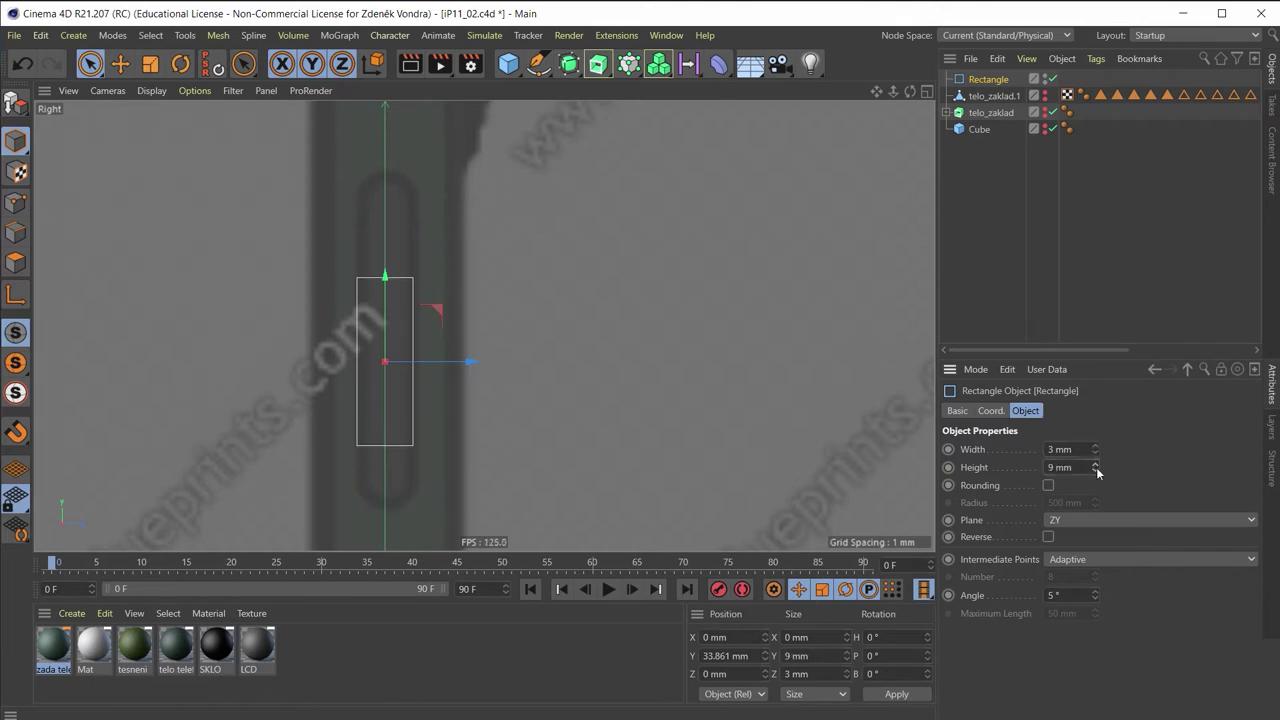
left_click_drag(1098, 468, 1075, 467)
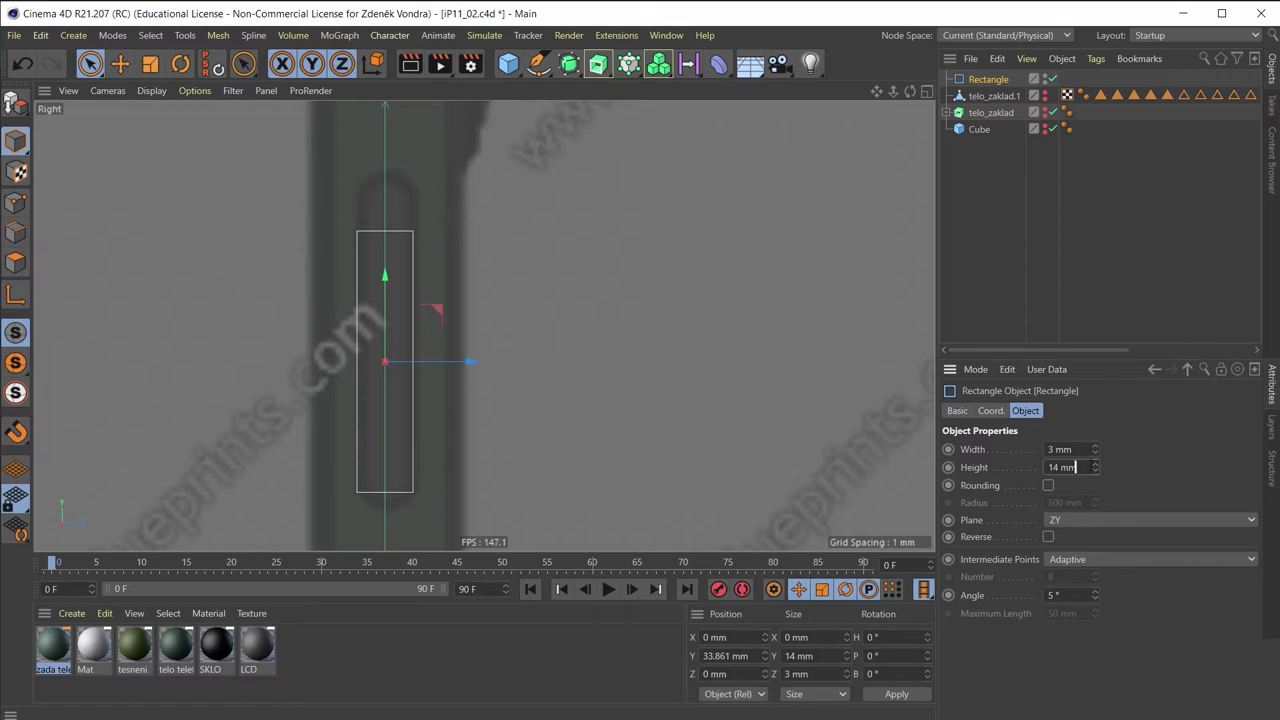
left_click(1096, 471)
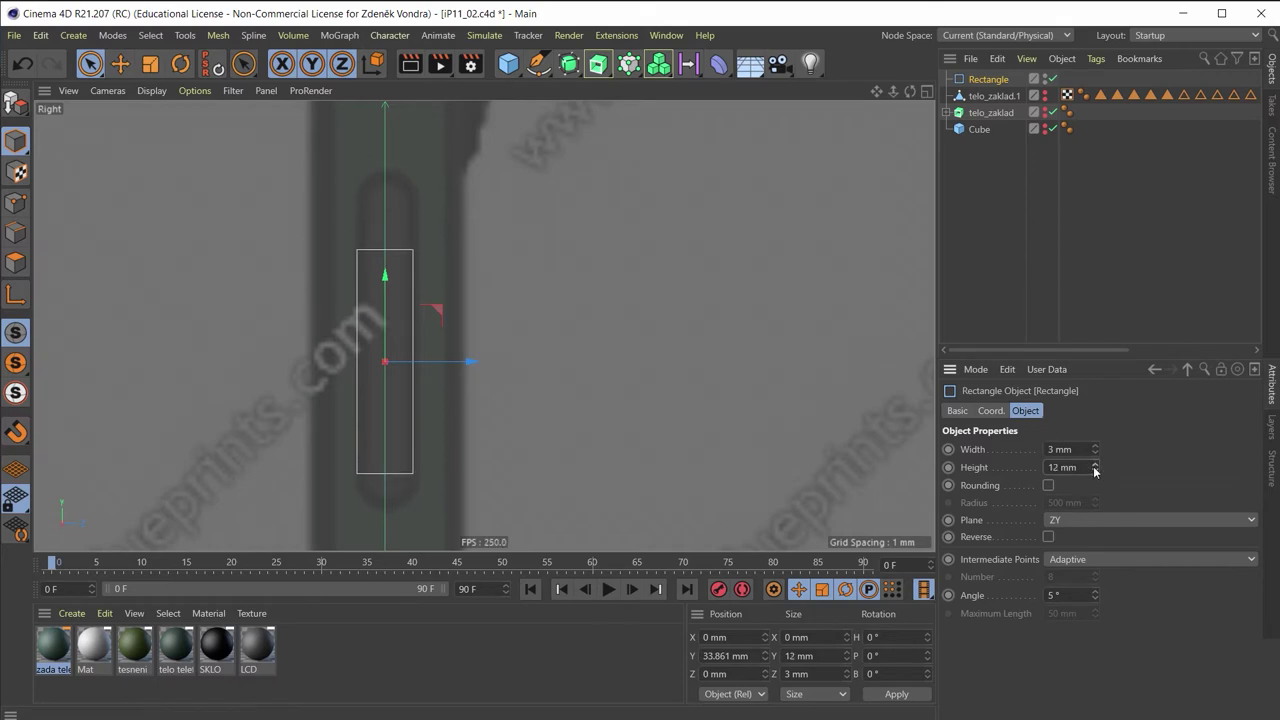
left_click(1097, 465)
left_click(1095, 465)
Set the rectangle's height to 17.5 mm and raise it to Y 35.057 mm
left_click_drag(1094, 467, 1094, 462)
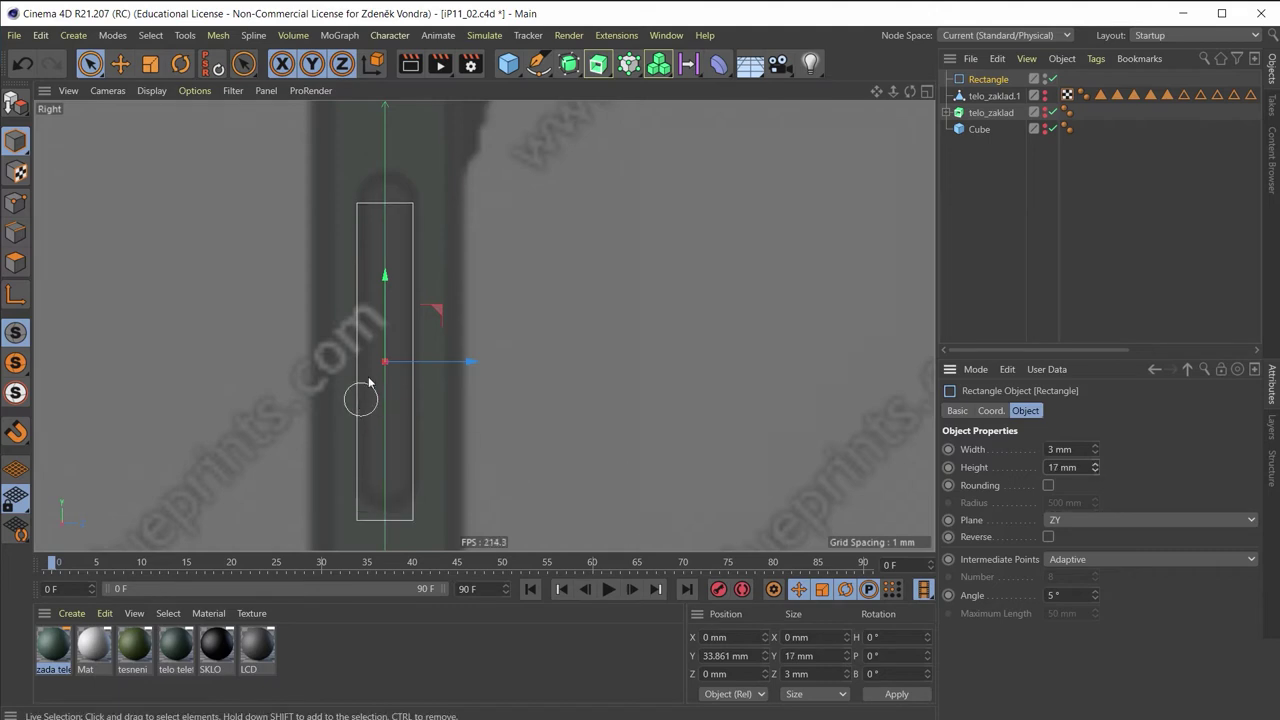
left_click_drag(388, 324, 380, 317)
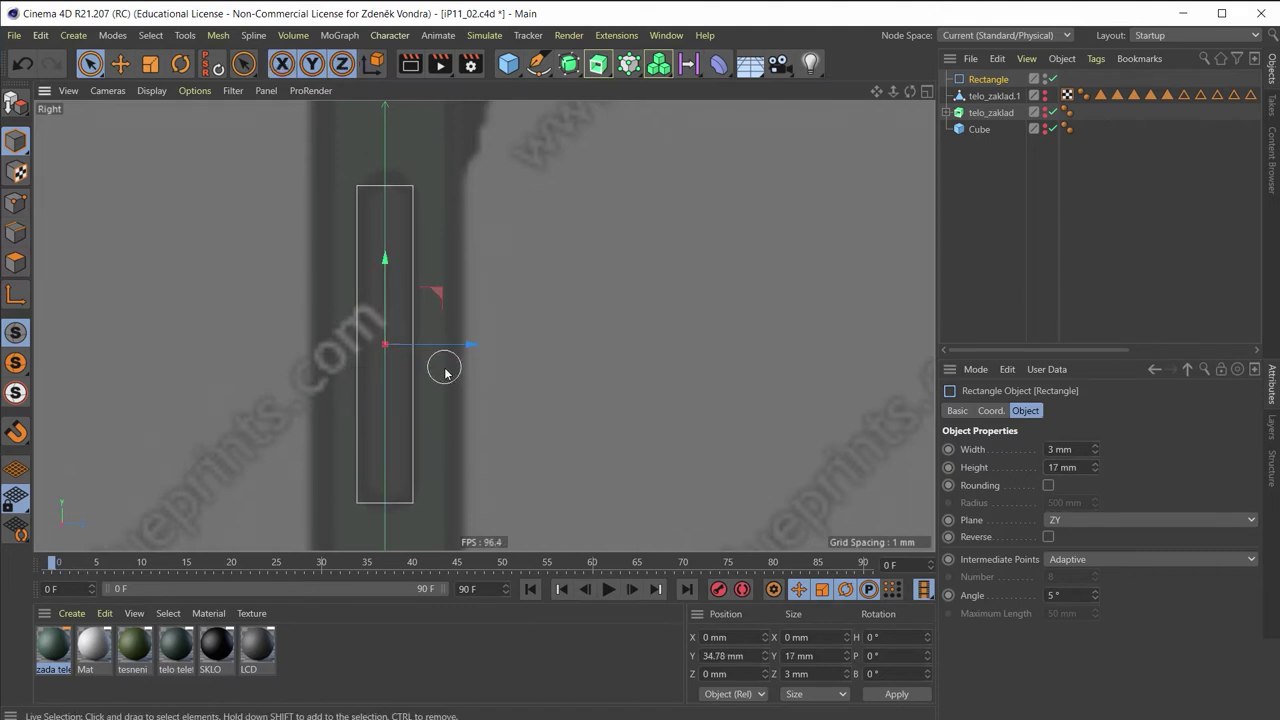
left_click_drag(384, 258, 392, 296)
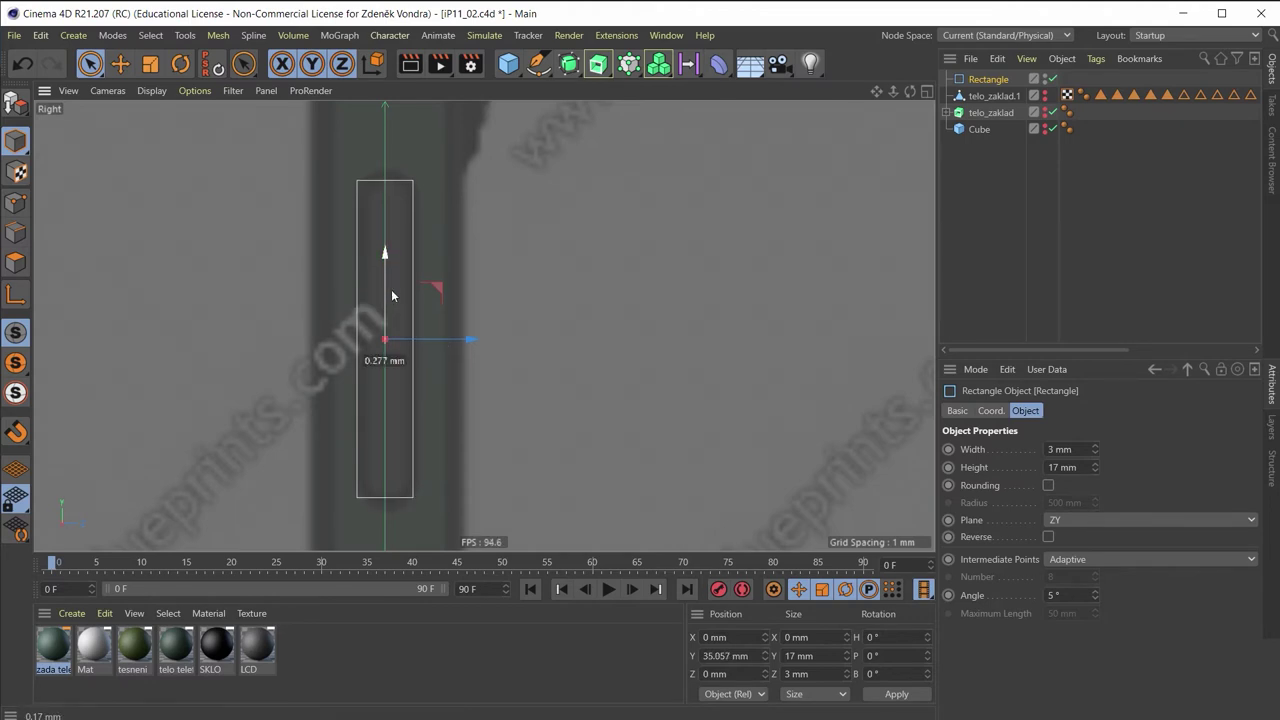
left_click_drag(392, 296, 392, 296)
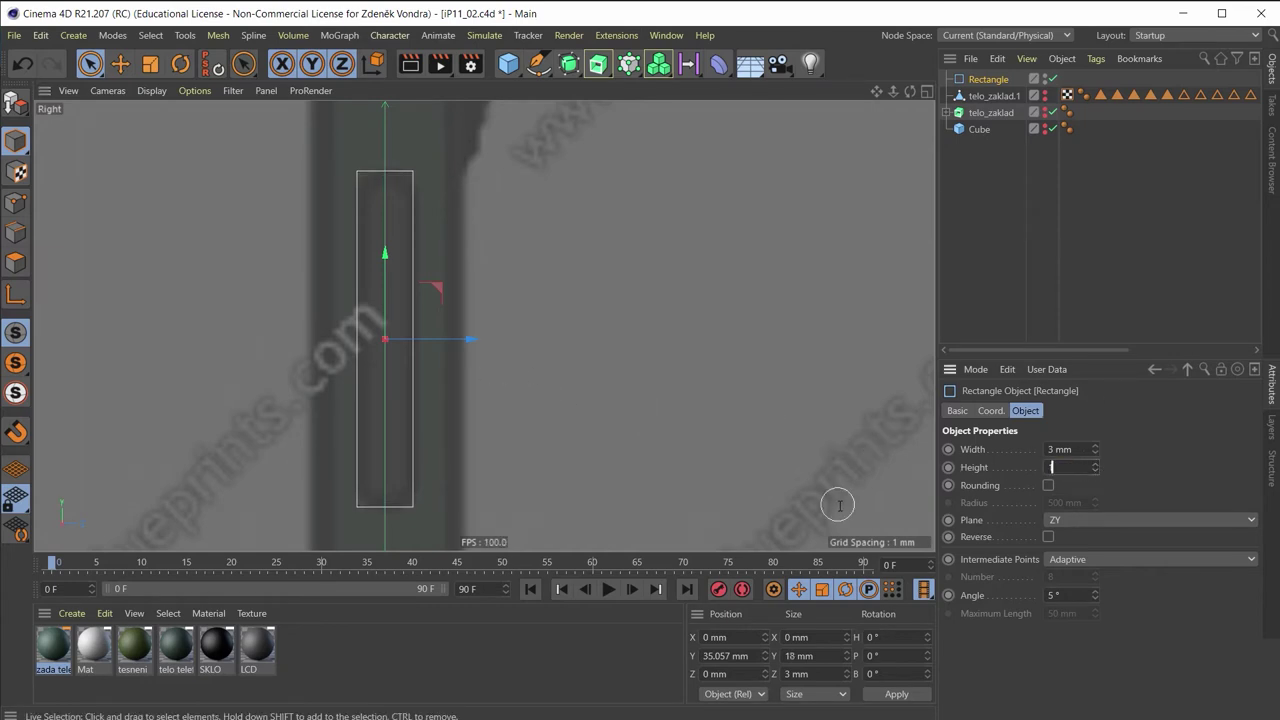
left_click(1096, 464)
type("7.5")
key("Return")
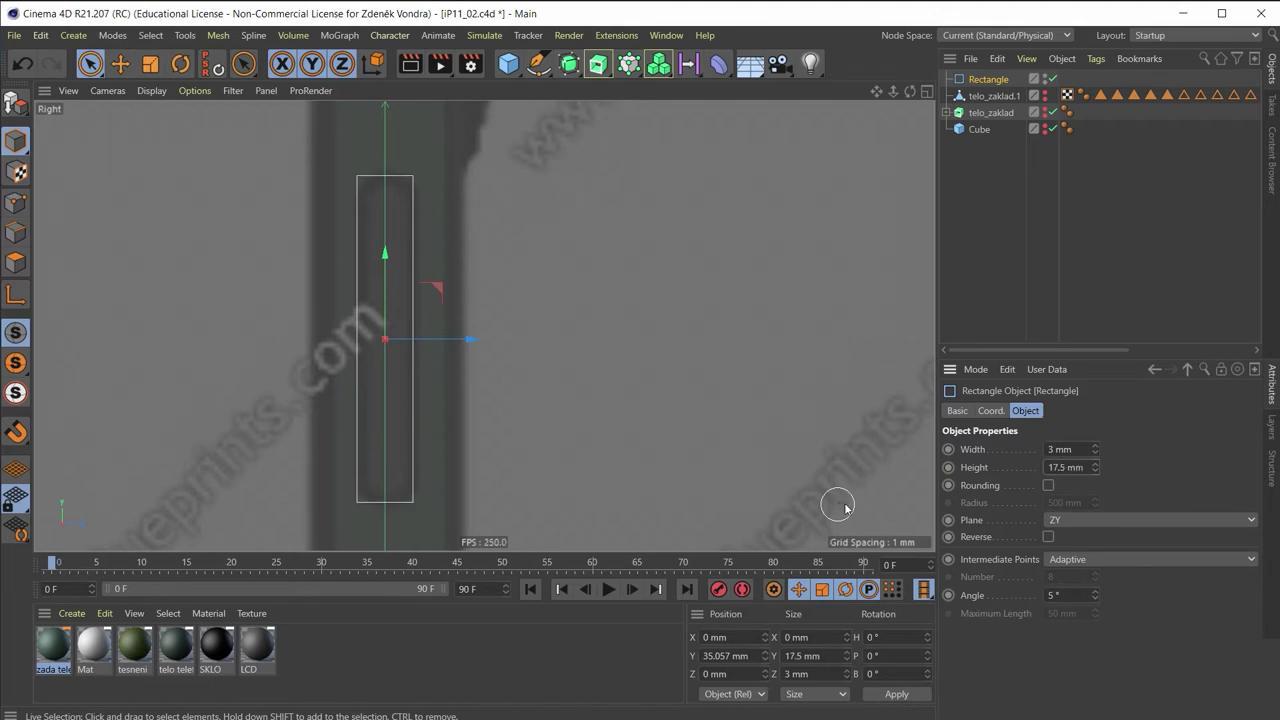
Round the rectangle's ends, shift it to Z 0.125 mm, and restore the four-view layout
left_click(1047, 486)
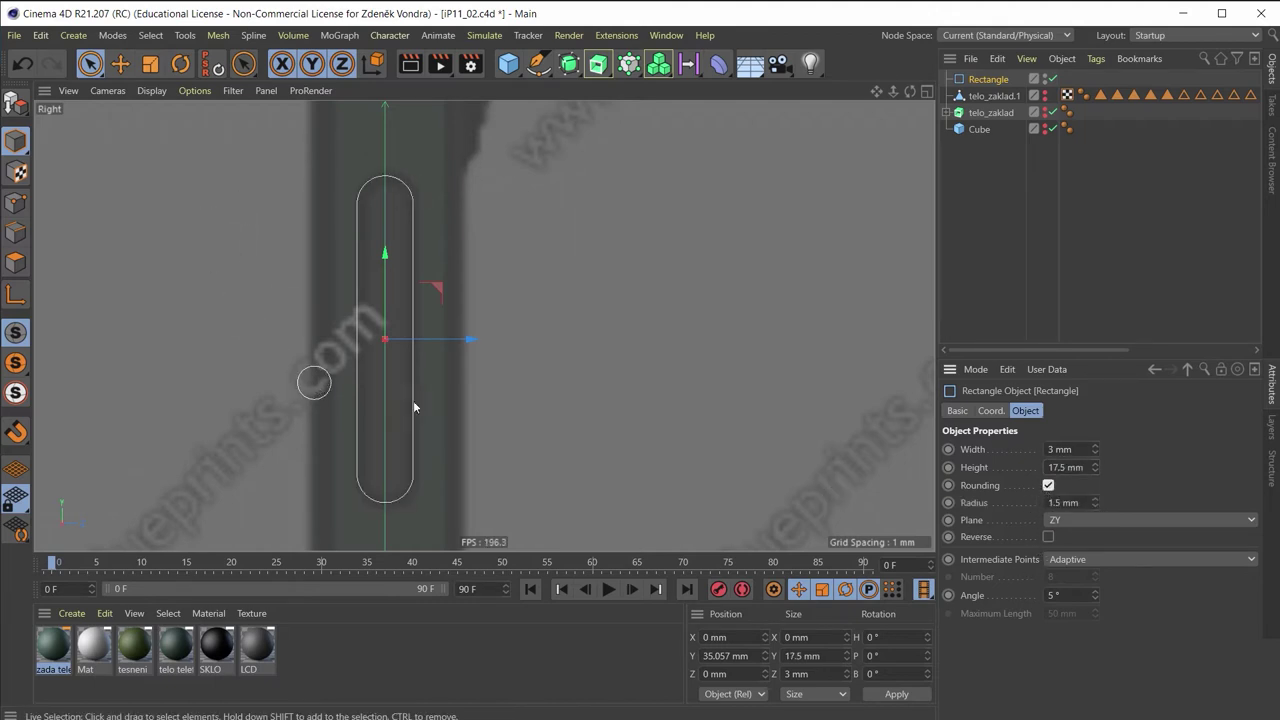
scroll(408, 374, "up", 1)
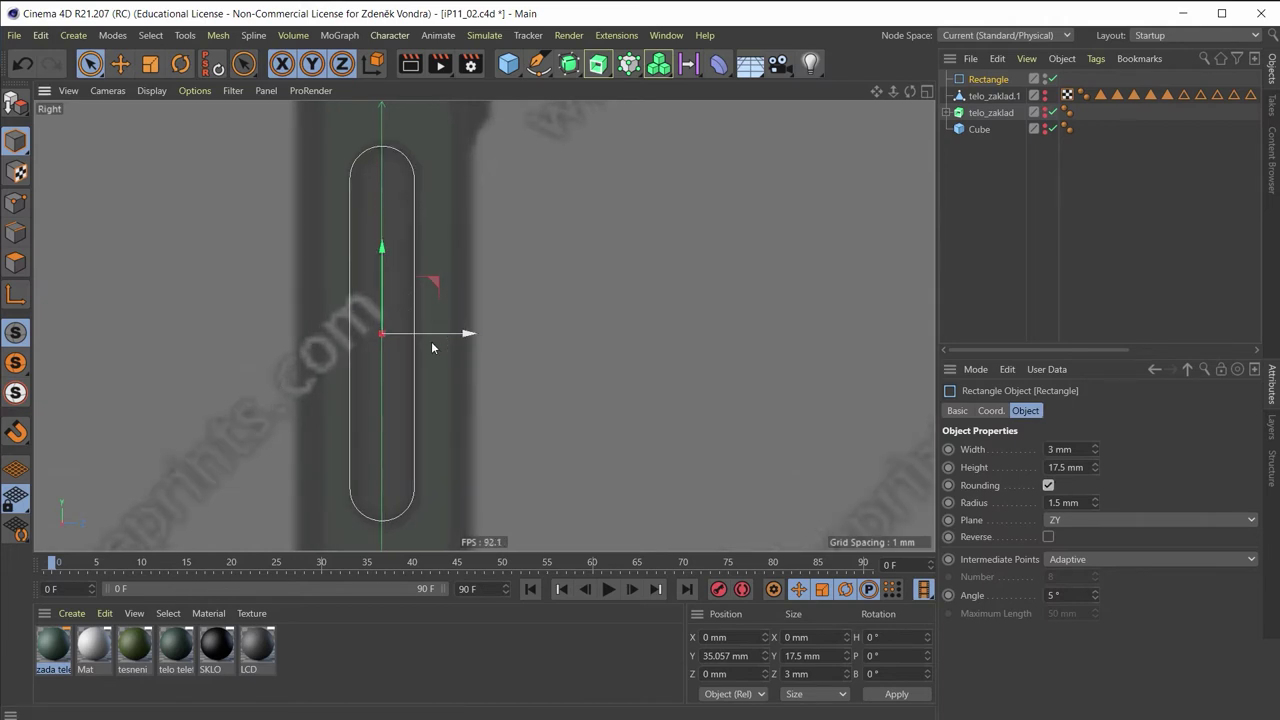
left_click_drag(435, 341, 438, 338)
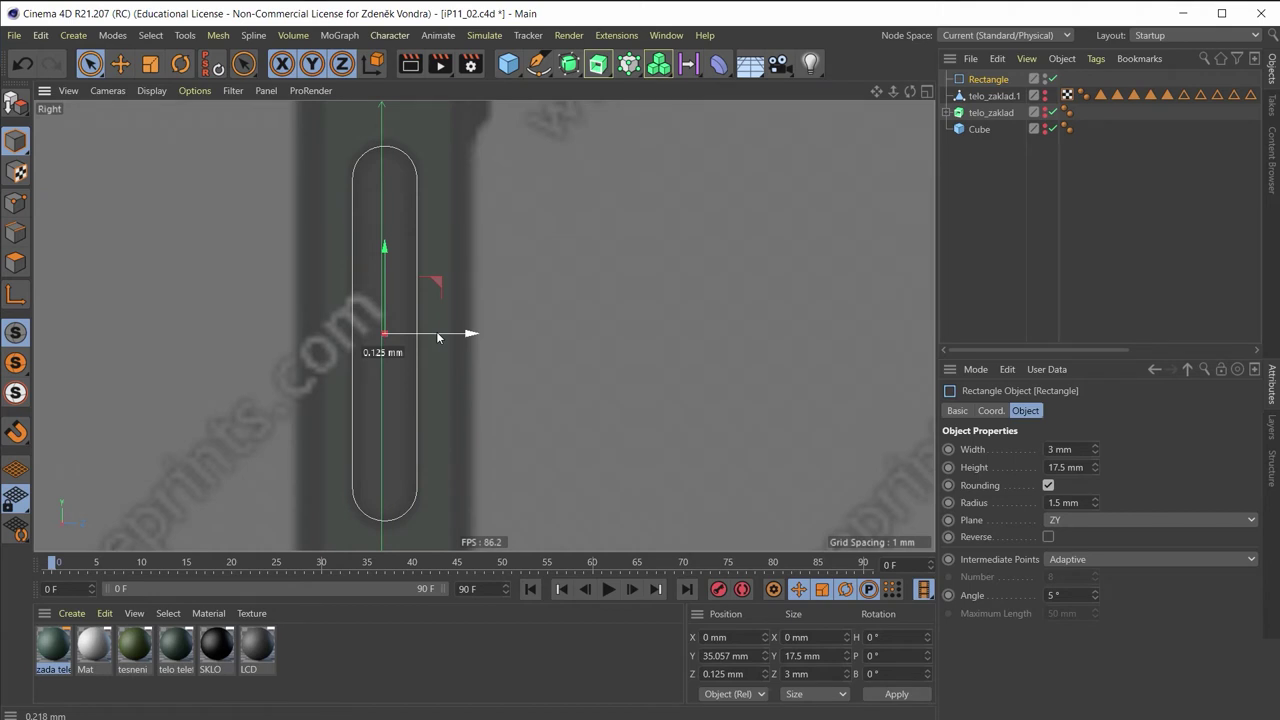
left_click_drag(437, 337, 435, 335)
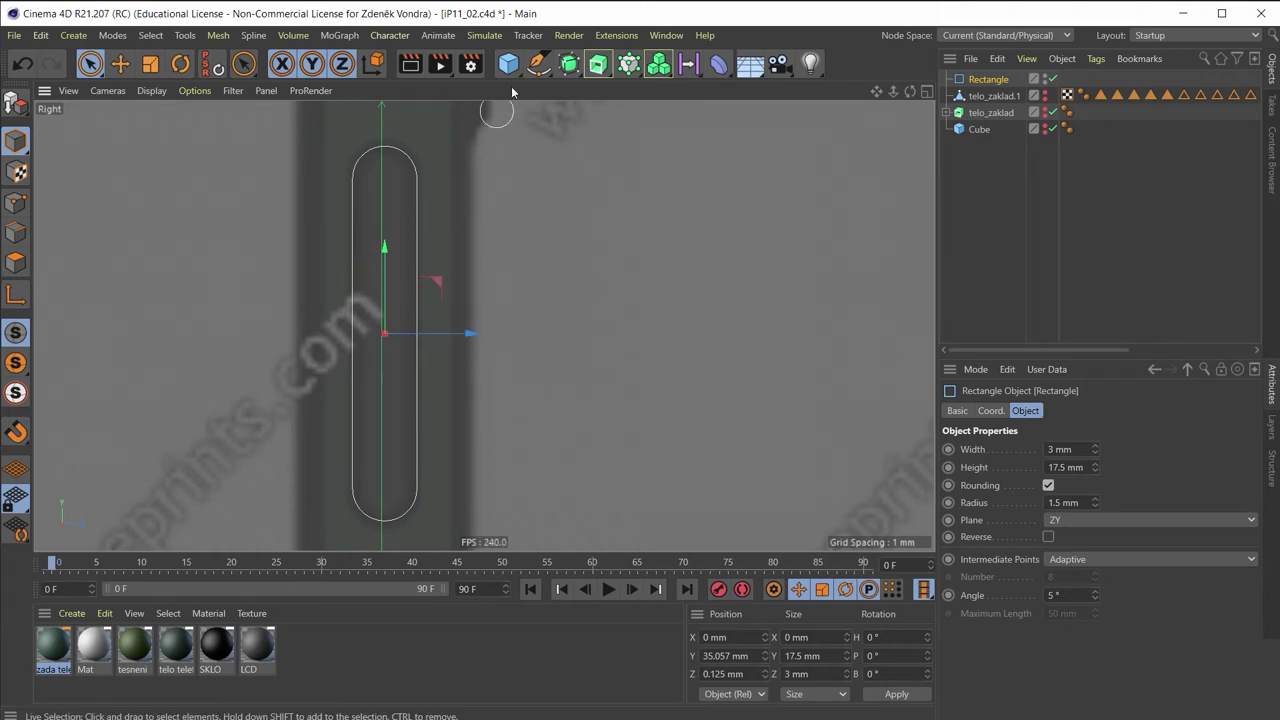
middle_click(510, 290)
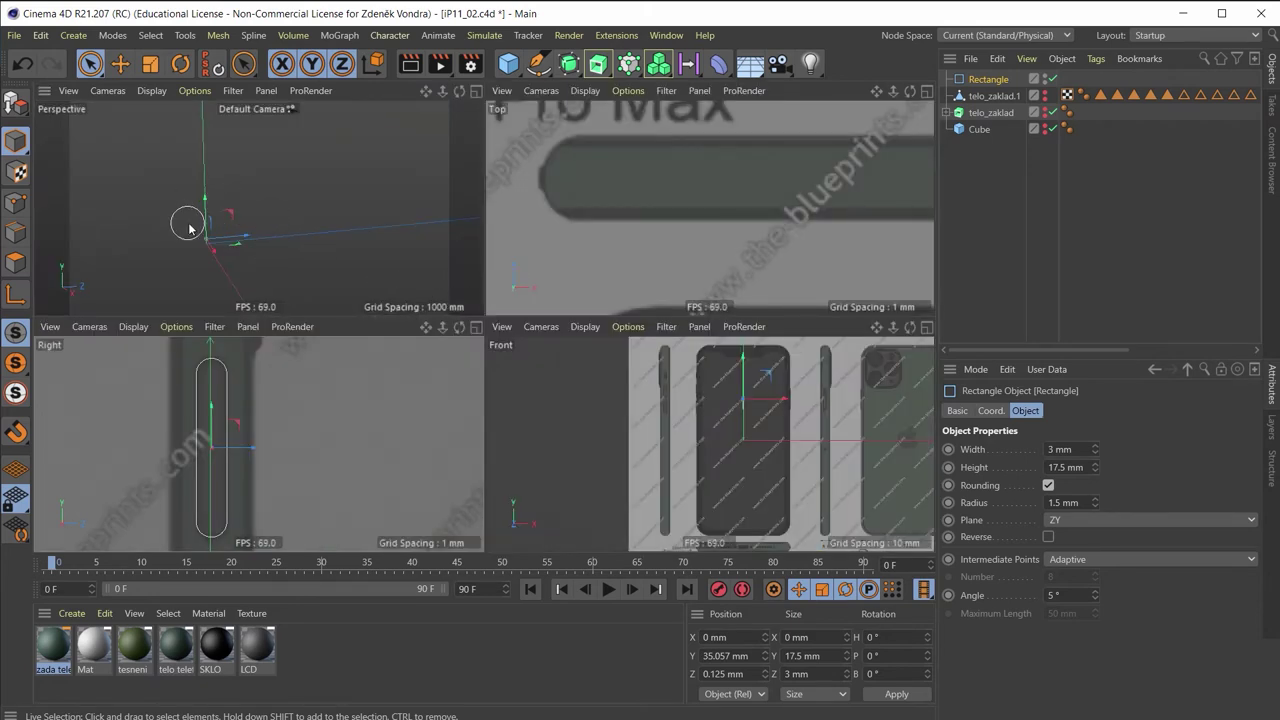
Reset the Perspective view to default framing and make Rectangle and telo_zaklad.1 visible
left_click(68, 90)
left_click(105, 197)
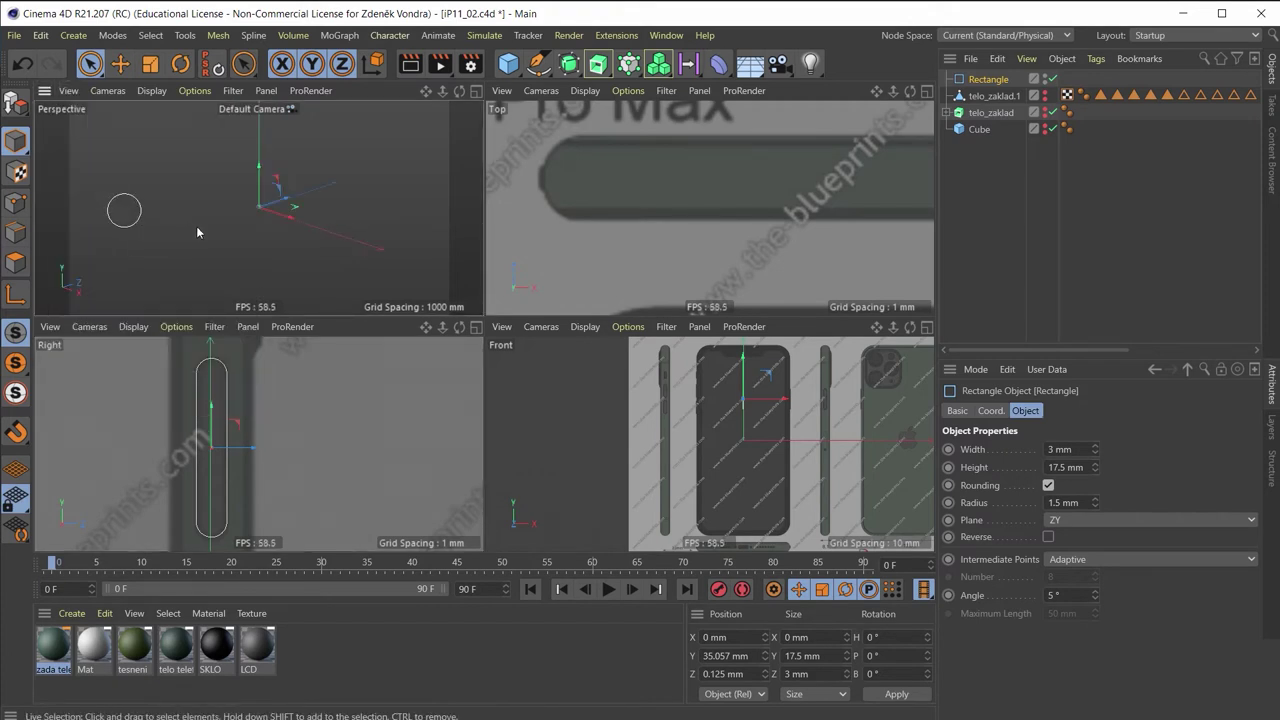
scroll(248, 212, "down", 3)
scroll(320, 205, "down", 4)
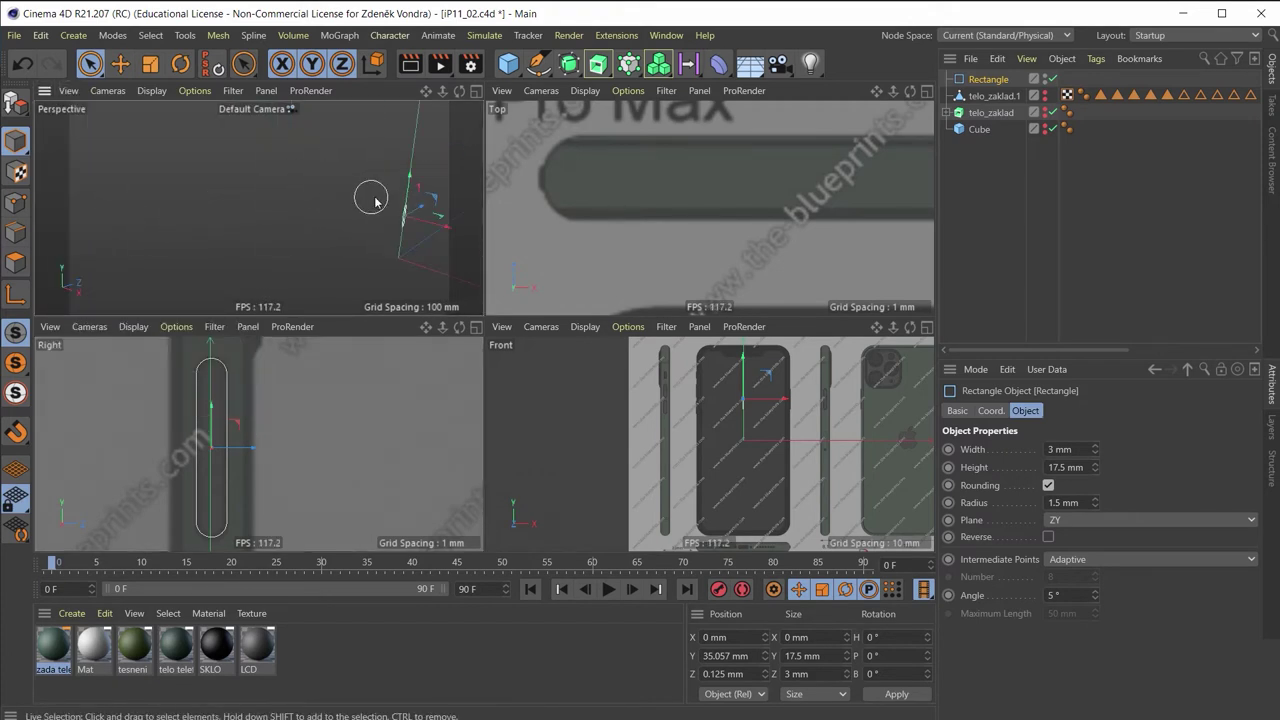
left_click(1045, 84)
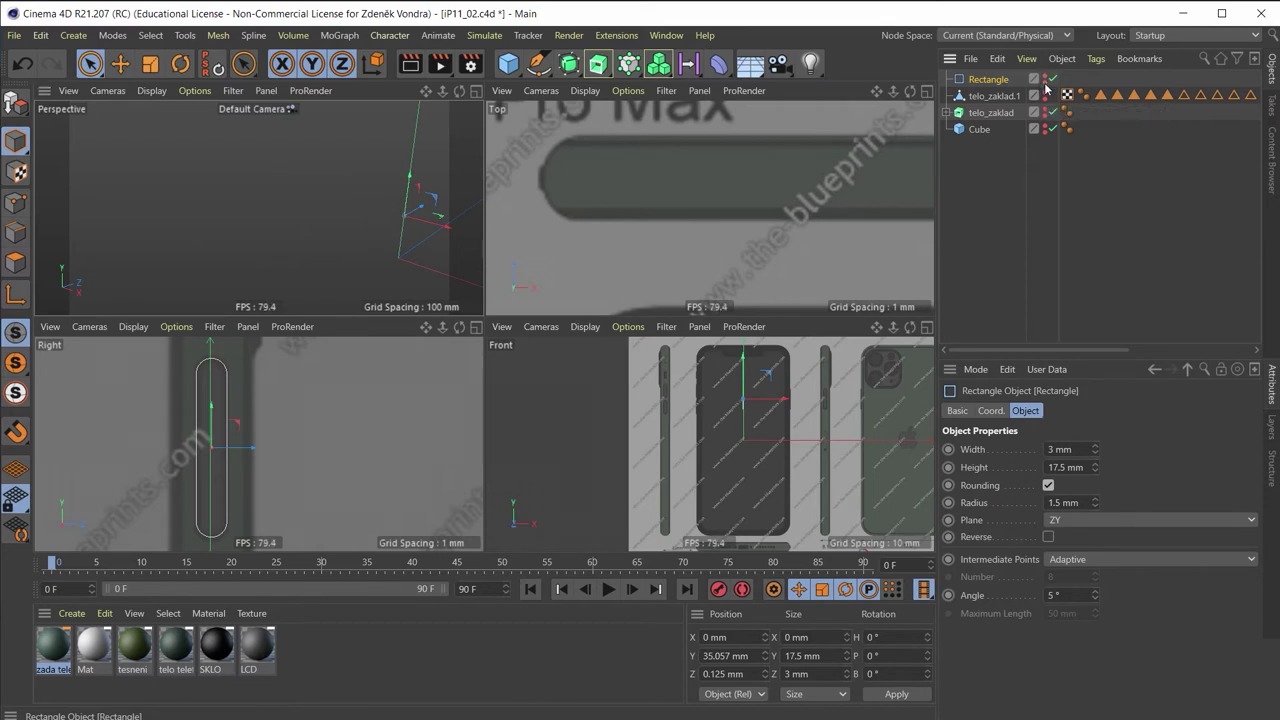
left_click(1045, 93)
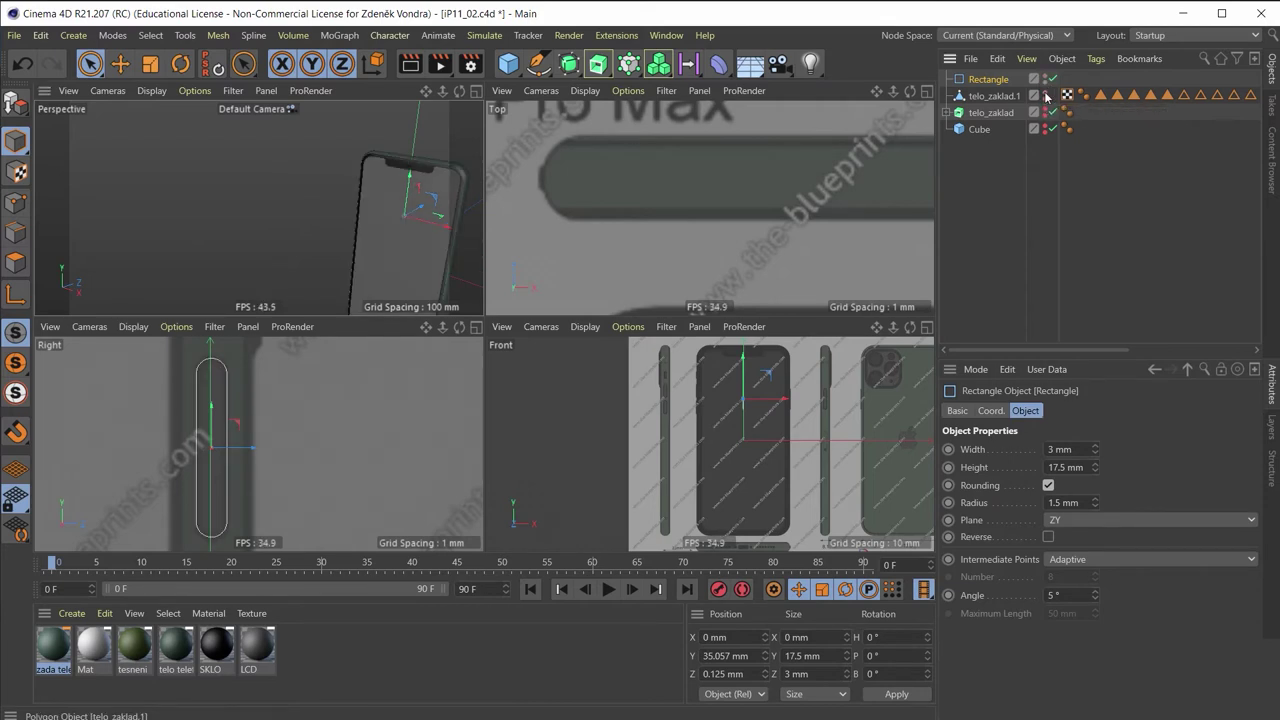
Move the rounded rectangle to X 44.731 mm beside the phone body's side
middle_click(440, 190)
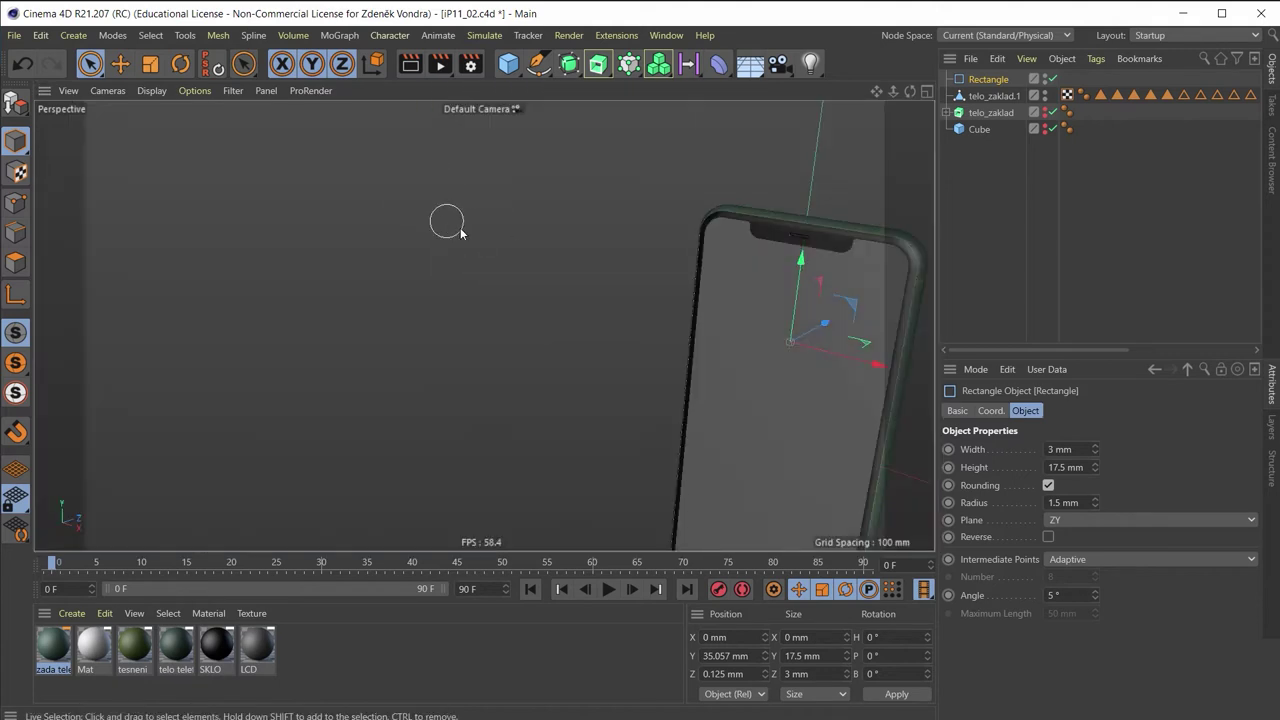
mouse_move(460, 229)
left_mouse_down("alt")
mouse_move(620, 327)
mouse_move(746, 374)
left_mouse_up("alt")
left_click_drag(697, 337, 648, 333, "alt")
scroll(733, 323, "up", 5)
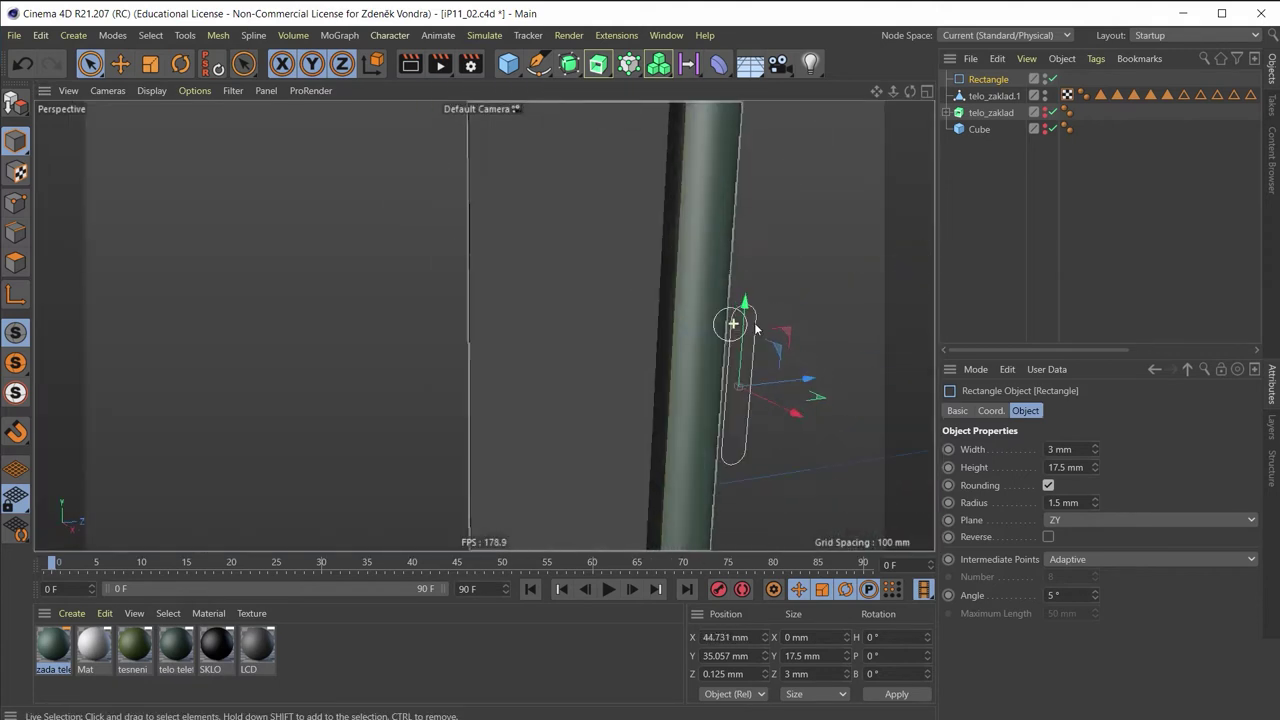
mouse_move(756, 328)
left_mouse_down("alt")
mouse_move(548, 331)
mouse_move(720, 262)
mouse_move(669, 253)
left_mouse_up("alt")
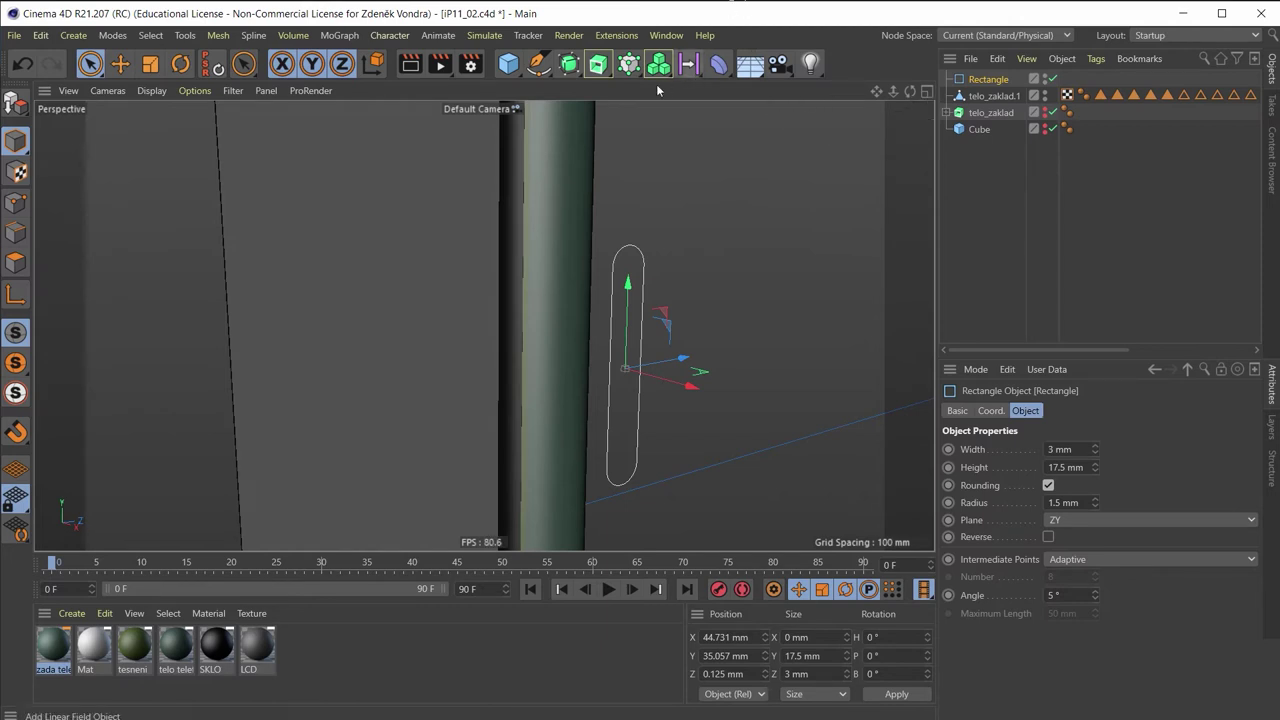
left_click(568, 63)
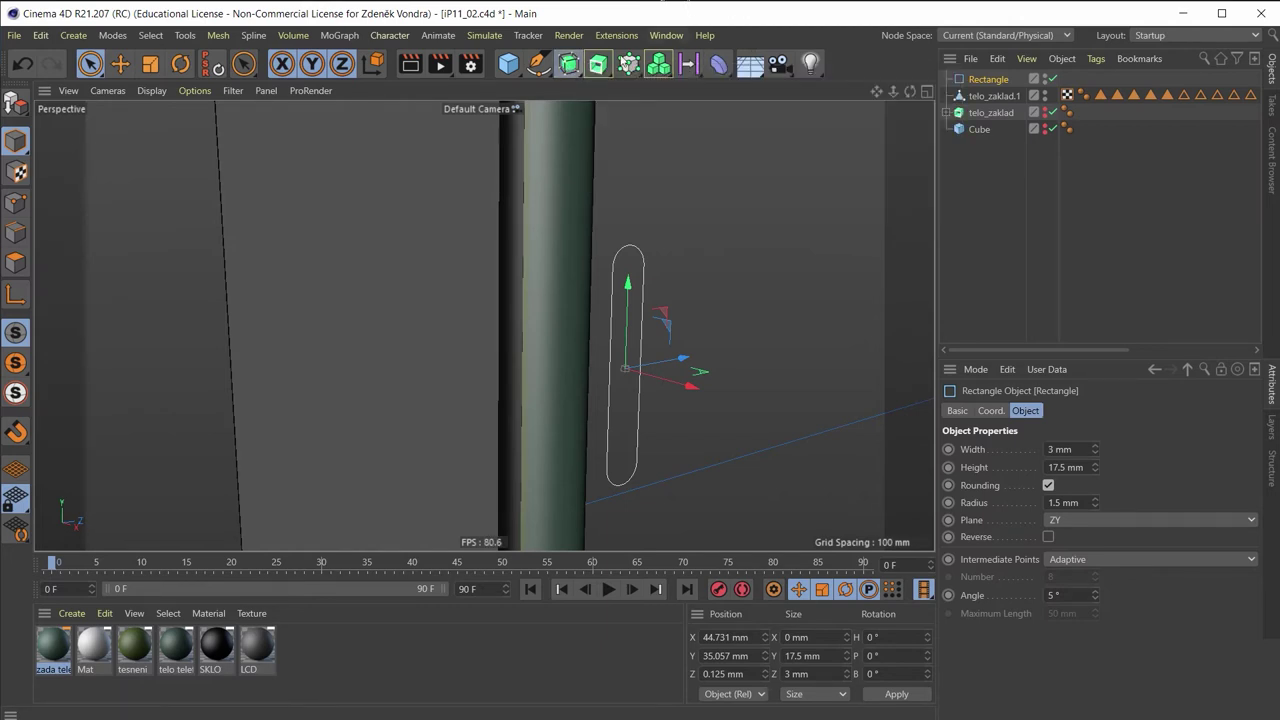
Add an Extrude generator and place the Rectangle inside it
left_click(598, 63)
left_click(646, 88)
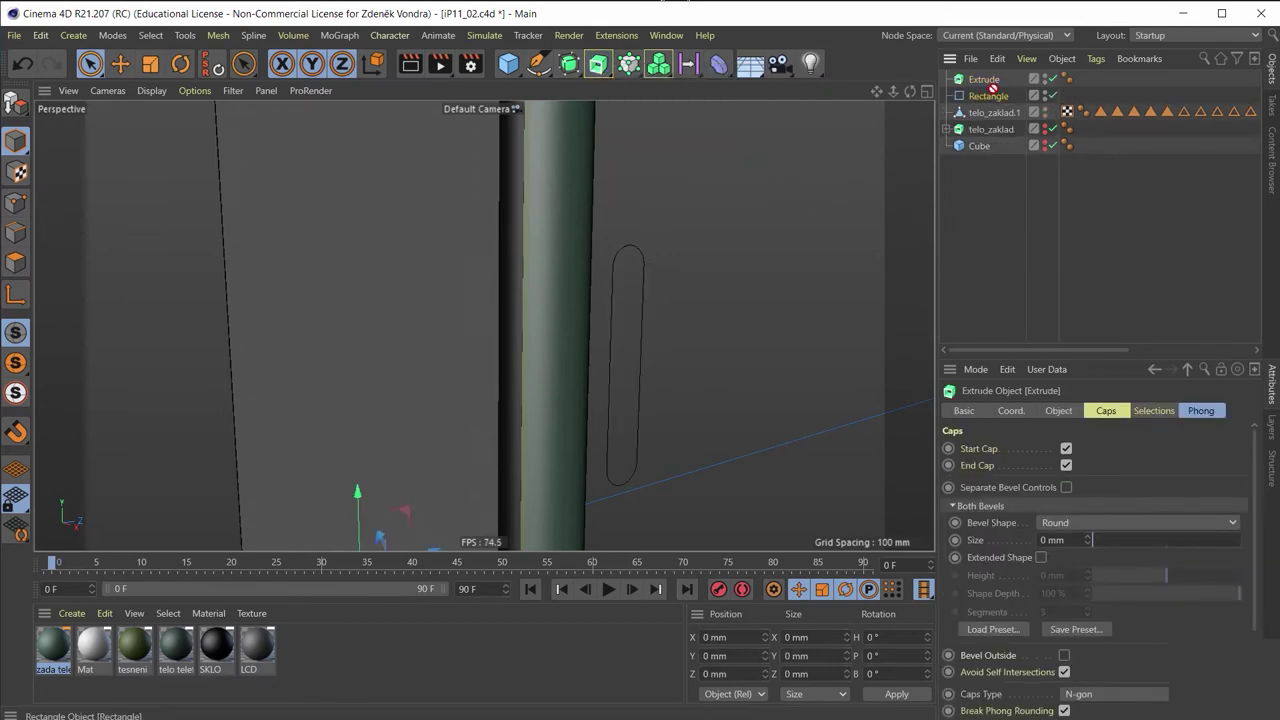
left_click_drag(988, 96, 990, 80)
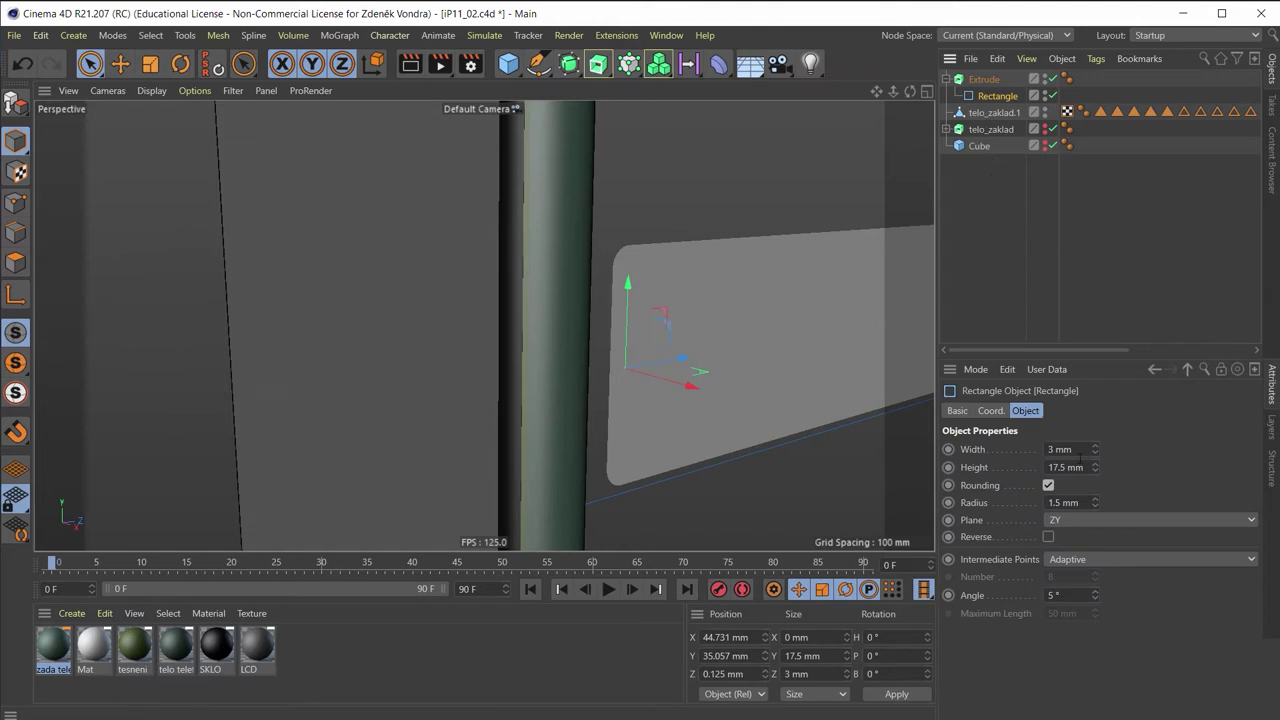
left_click_drag(1078, 450, 1008, 457)
Set the Extrude movement to 2 mm on X and 0 mm on the other axes
left_click(984, 79)
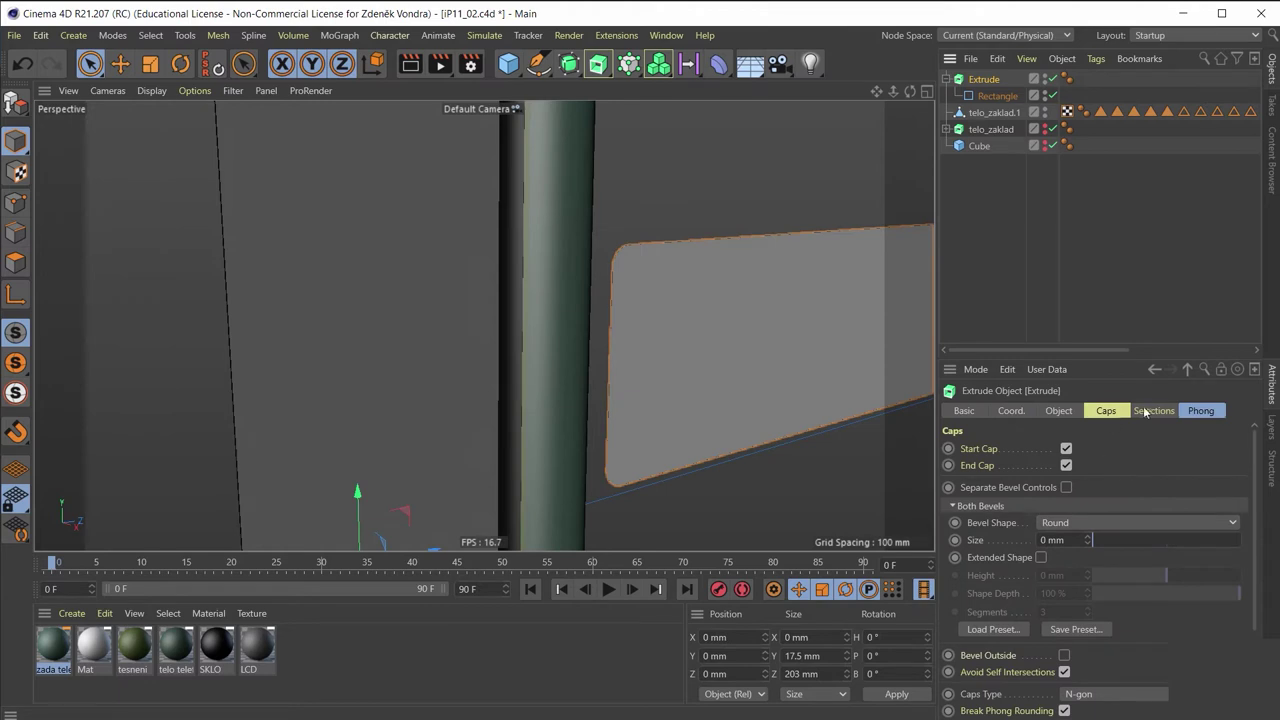
left_click(1059, 411)
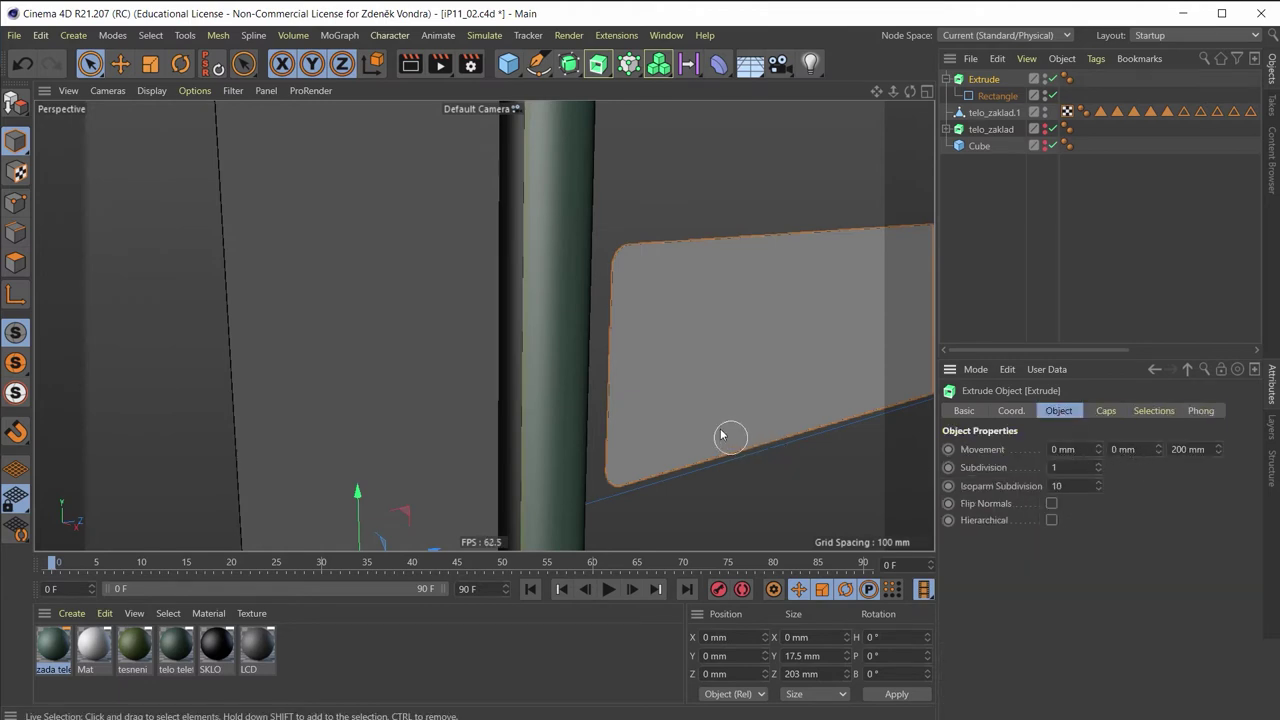
left_click_drag(725, 434, 742, 235, "alt")
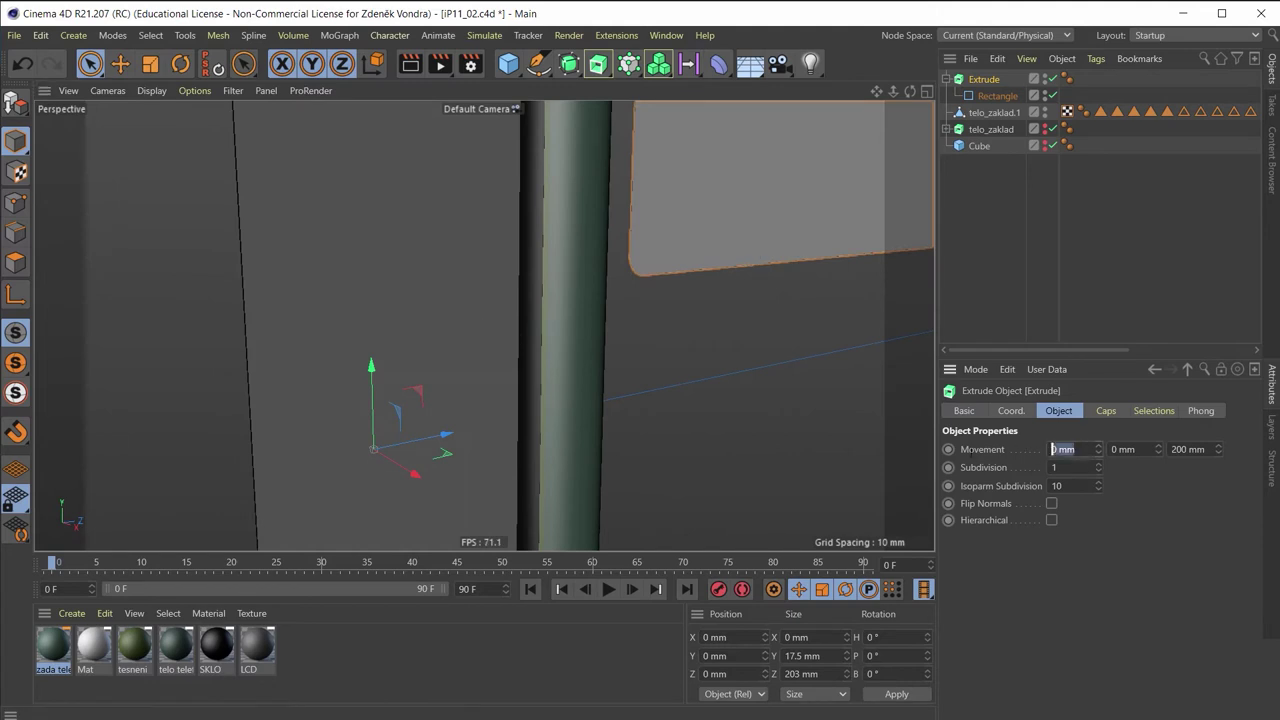
type("2")
key("Tab")
key("Tab")
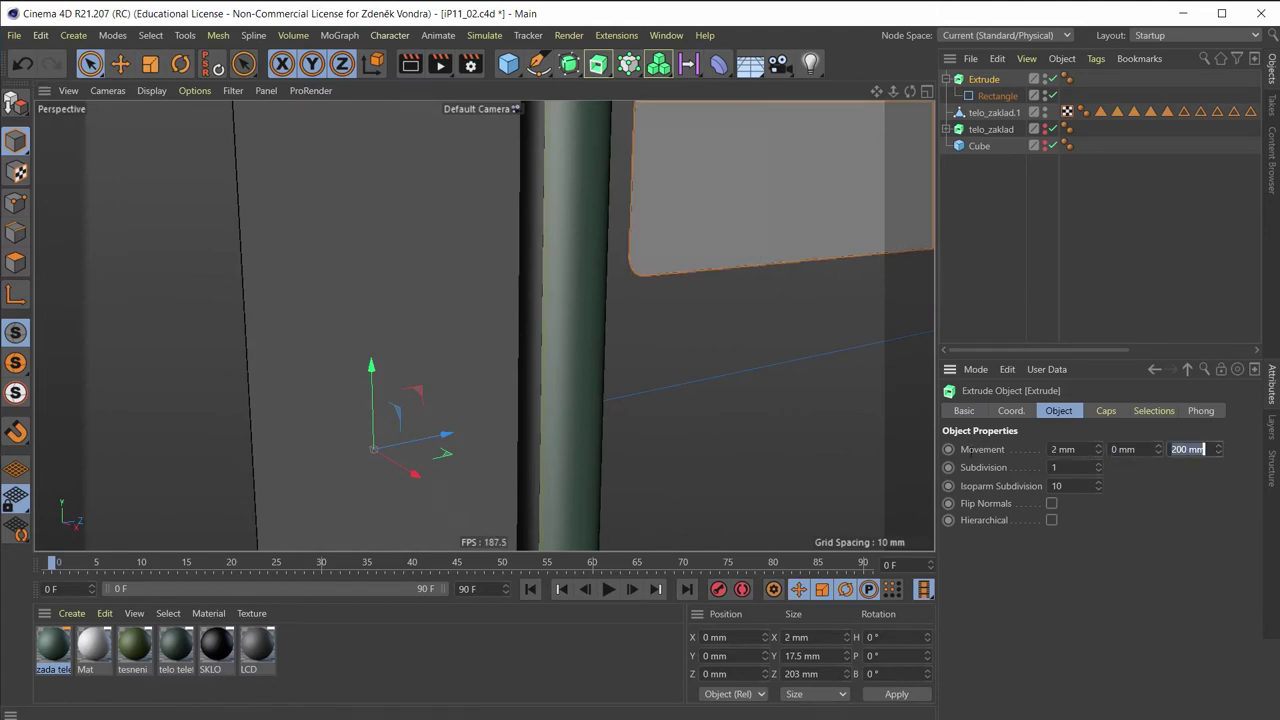
type("0")
key("Return")
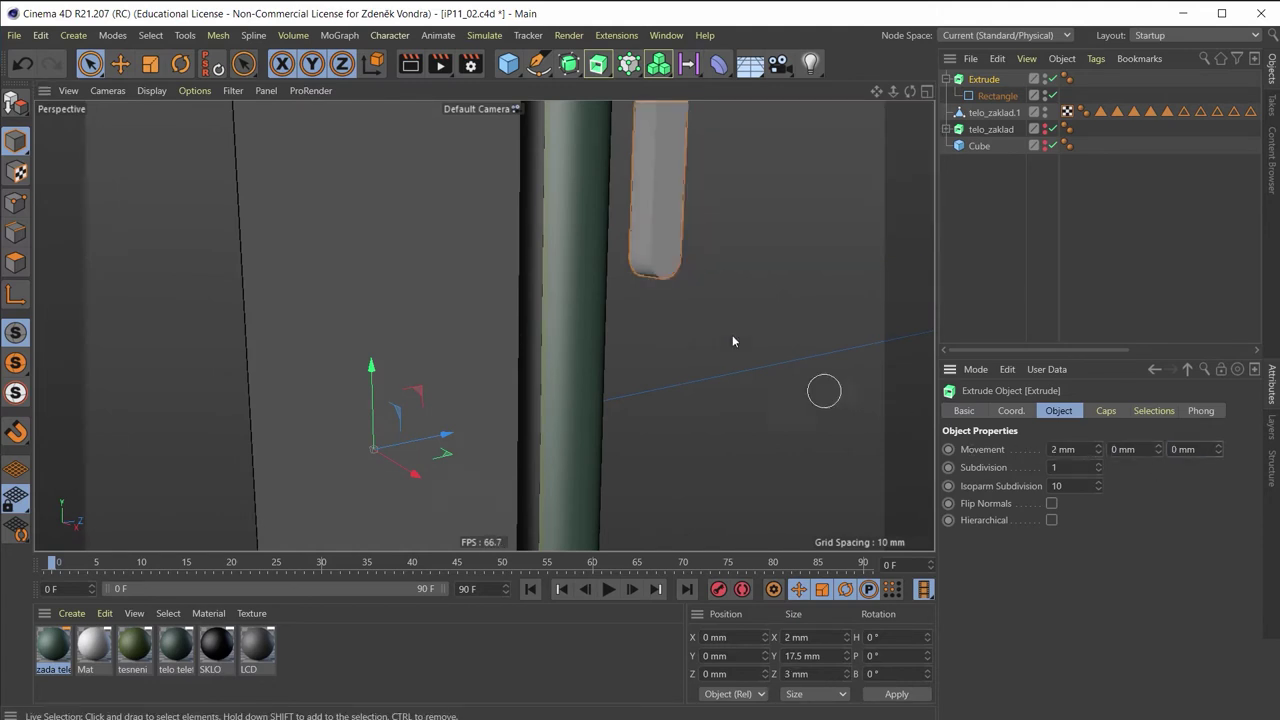
left_click_drag(734, 340, 706, 360, "alt")
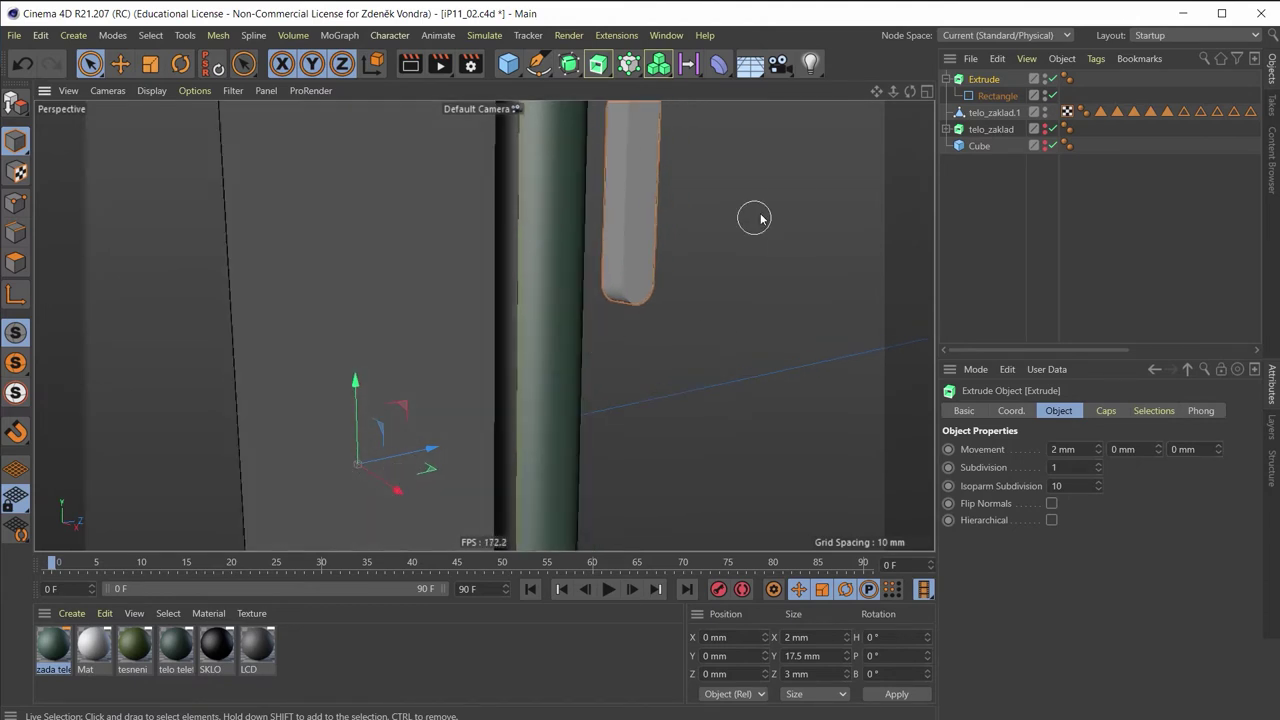
mouse_move(754, 263)
left_mouse_down("alt")
mouse_move(614, 280)
mouse_move(531, 349)
mouse_move(809, 300)
left_mouse_up("alt")
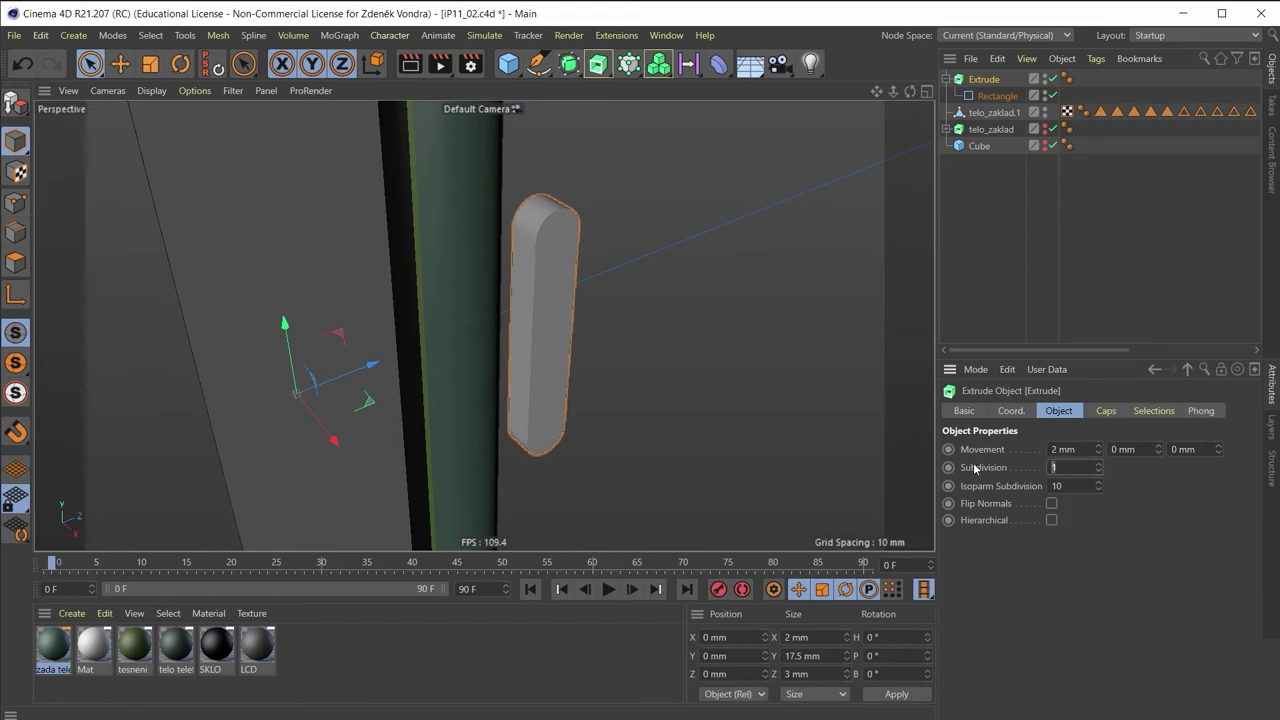
Uncheck a cap on the extrusion and try a 0.5 mm bevel
left_click(1110, 411)
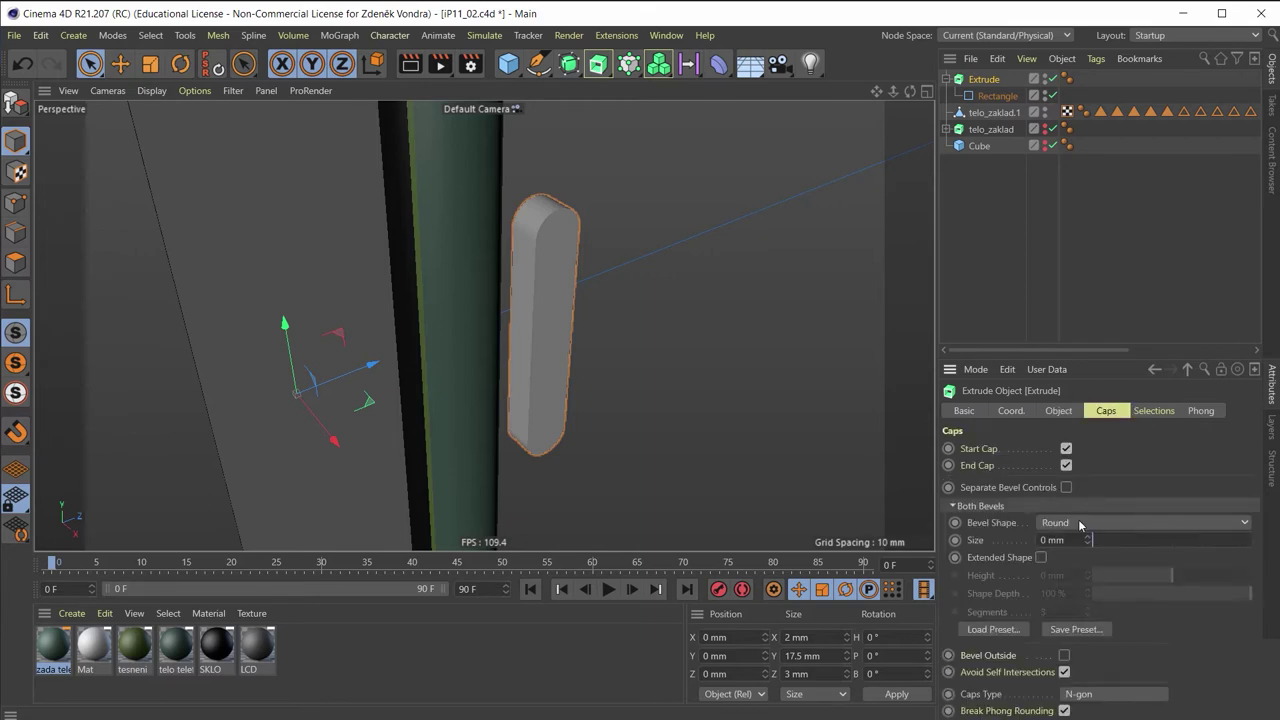
left_click(1066, 466)
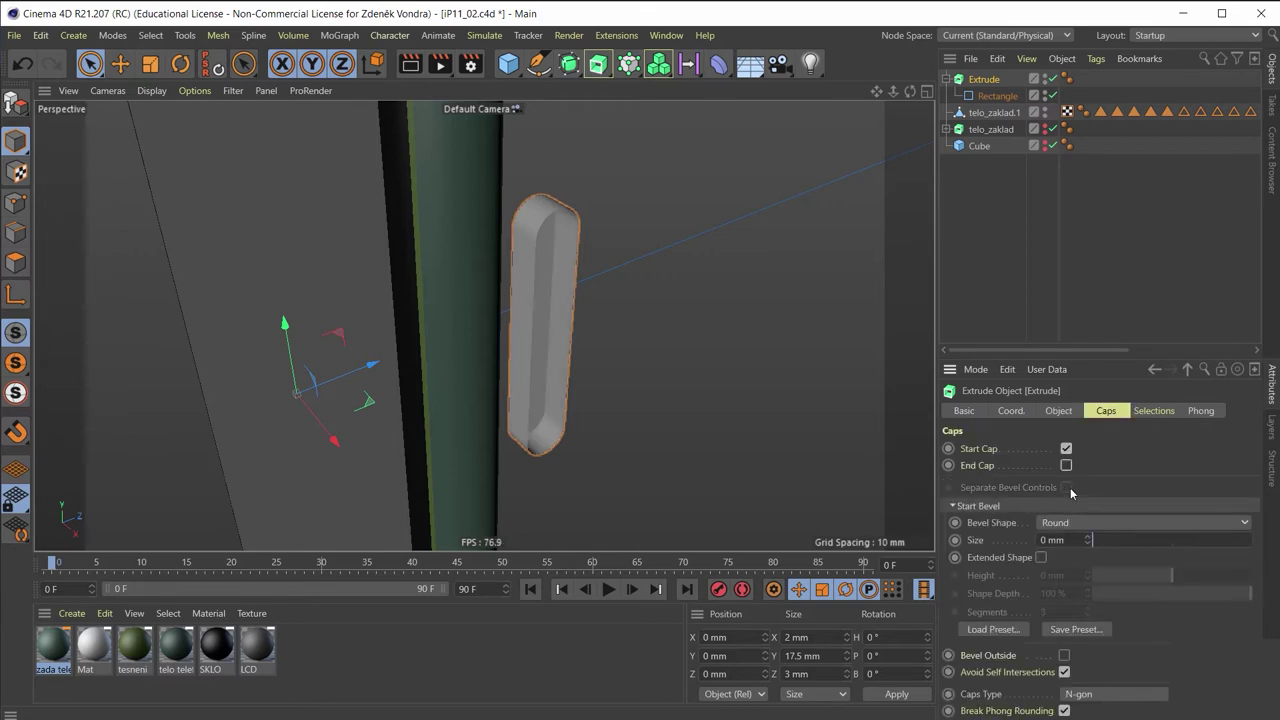
left_click(1066, 542)
type(".5")
key("Return")
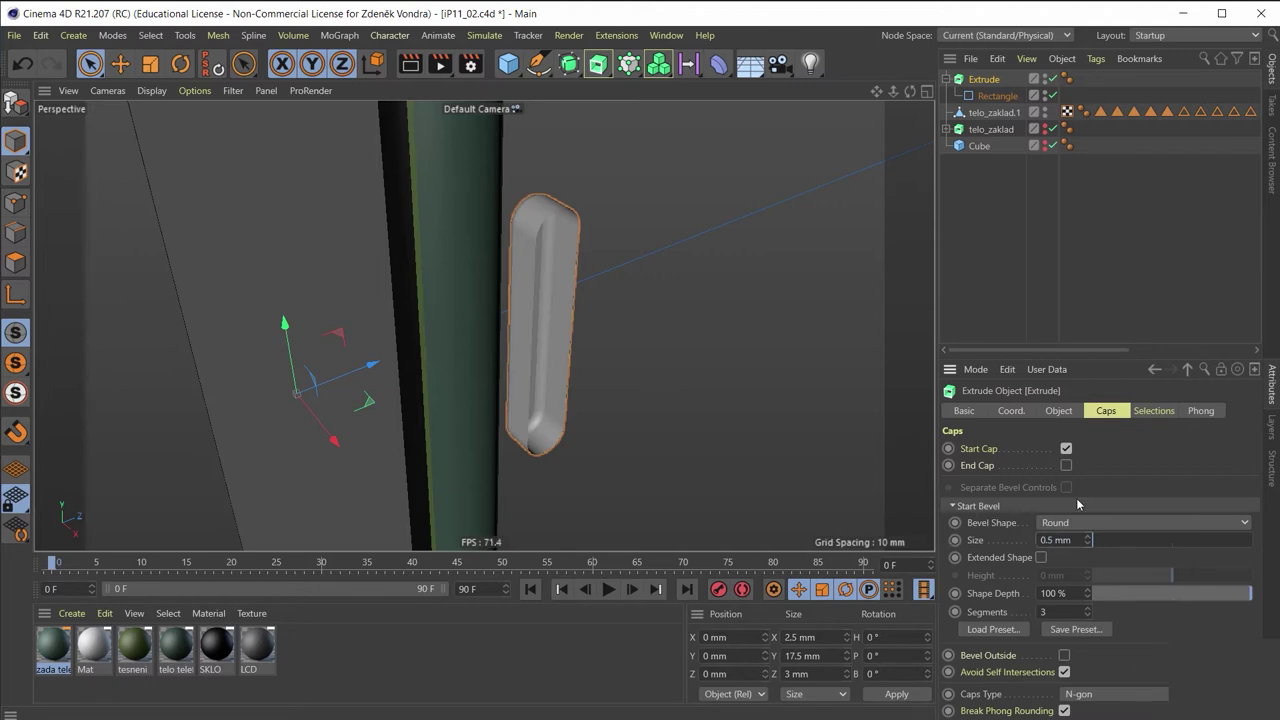
Keep the end cap on and give it a 0.2 mm bevel, then inspect the capsule
left_click(1066, 465)
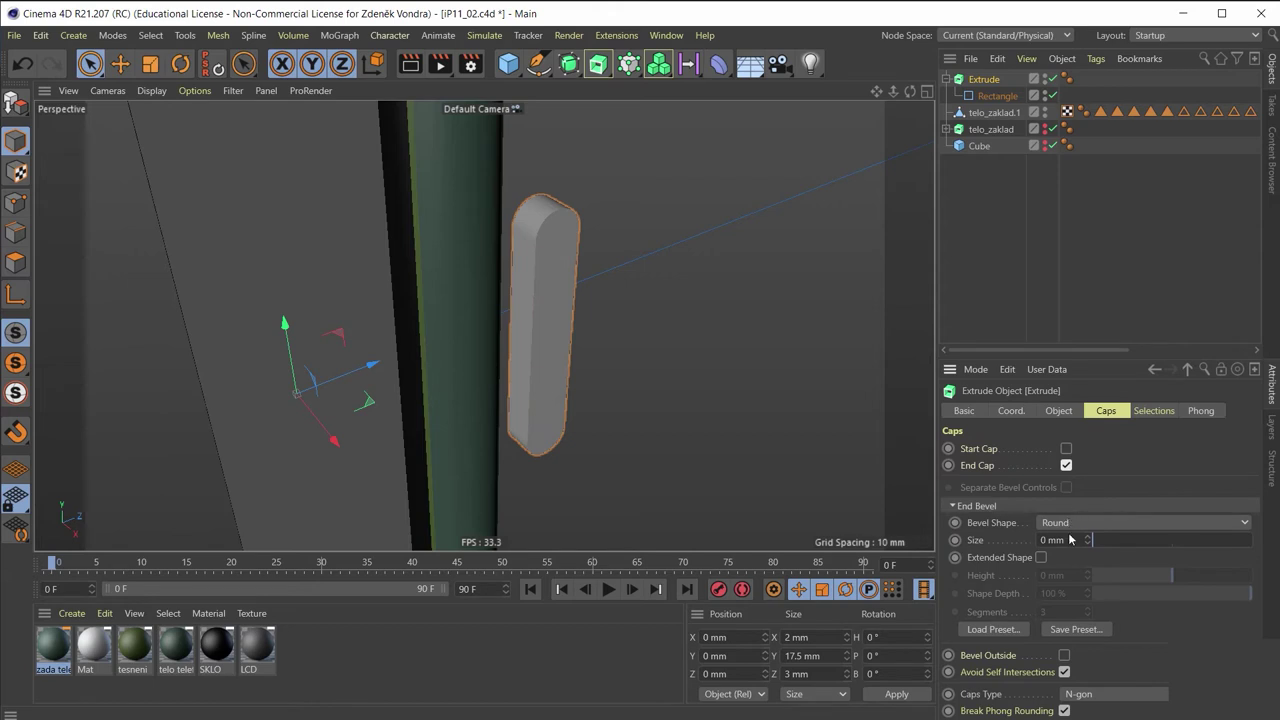
left_click(1060, 540)
type("0.2")
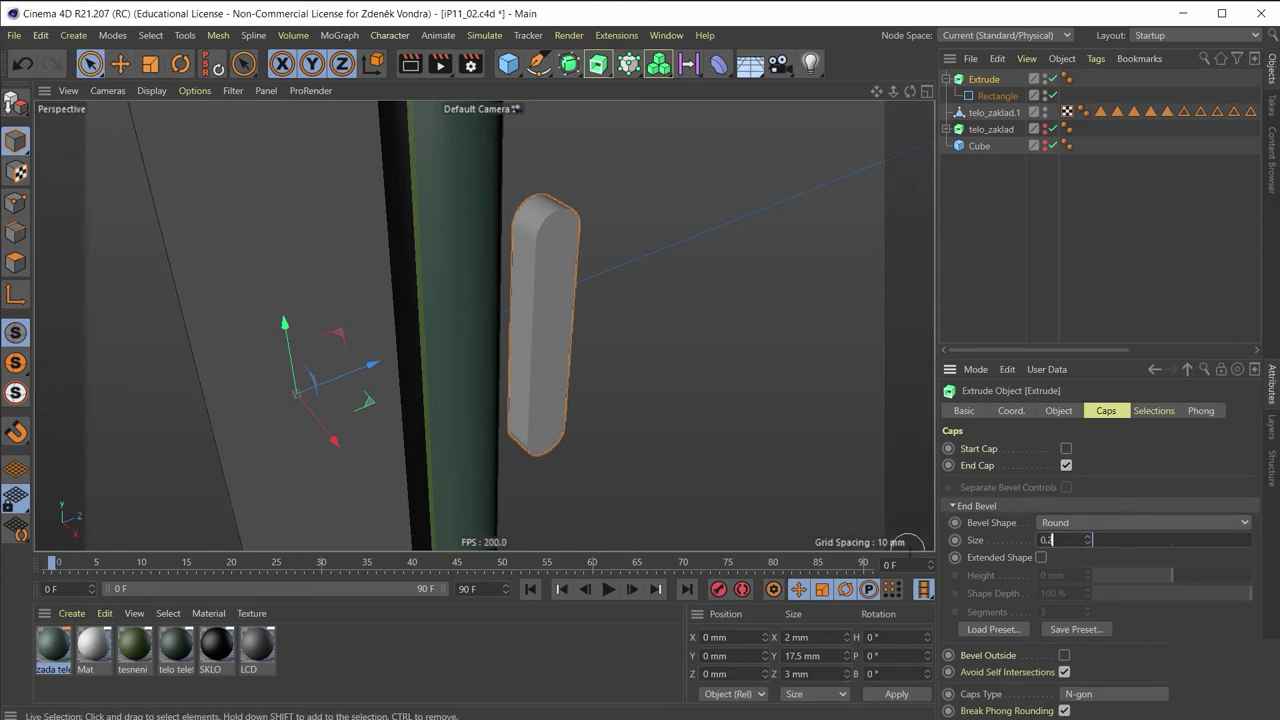
key("Return")
mouse_move(597, 414)
left_mouse_down("alt")
mouse_move(446, 319)
mouse_move(546, 430)
mouse_move(685, 349)
mouse_move(556, 396)
mouse_move(524, 277)
mouse_move(543, 271)
mouse_move(574, 337)
mouse_move(531, 246)
mouse_move(550, 253)
mouse_move(486, 266)
mouse_move(526, 303)
left_mouse_up("alt")
scroll(550, 253, "down", 2)
scroll(526, 303, "down", 3)
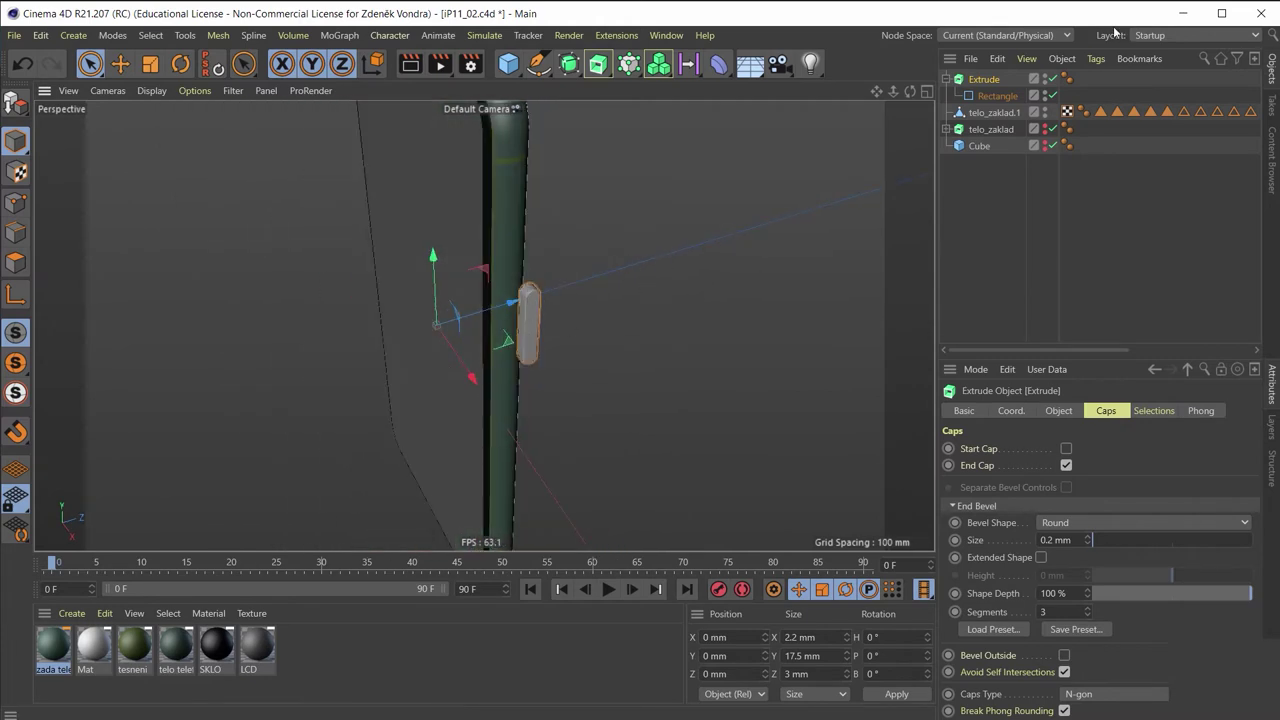
scroll(522, 298, "up", 3)
Move the Extrude's axis onto the pill at X 46.164 mm, Y 34.758 mm, using axis mode
scroll(584, 399, "up", 3)
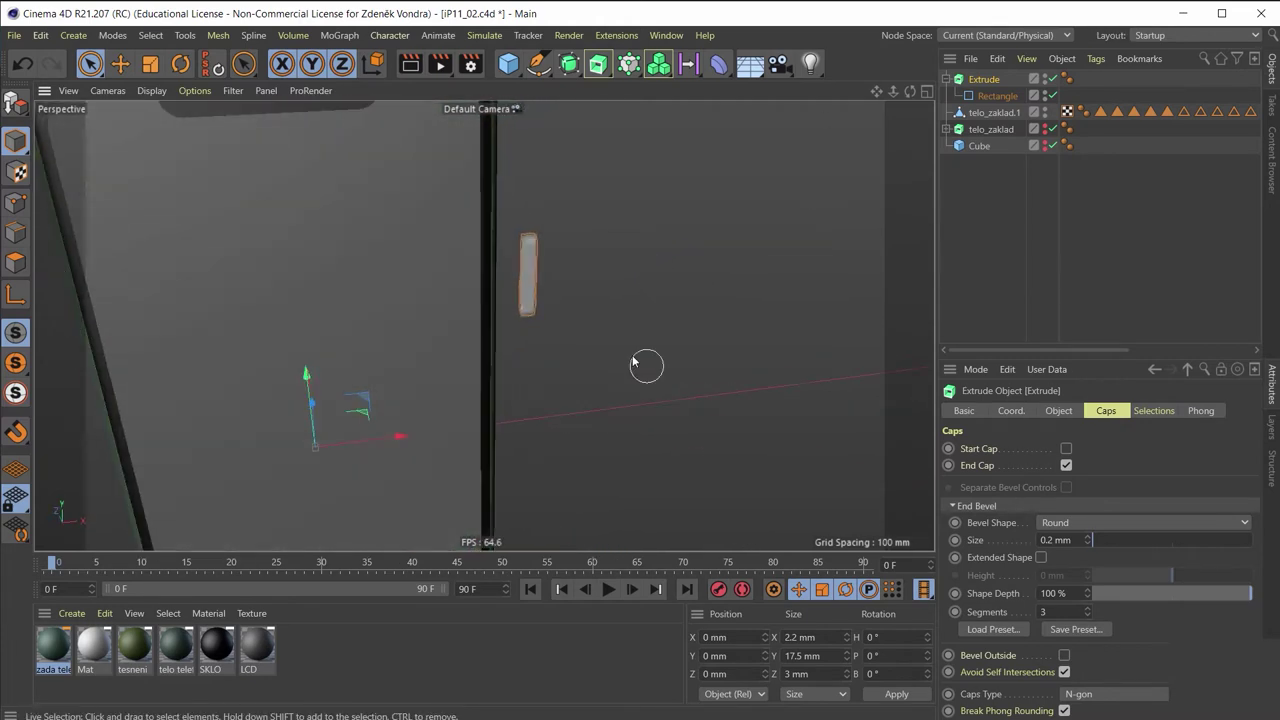
mouse_move(649, 363)
left_mouse_down("alt")
mouse_move(547, 137)
mouse_move(523, 134)
mouse_move(505, 307)
left_mouse_up("alt")
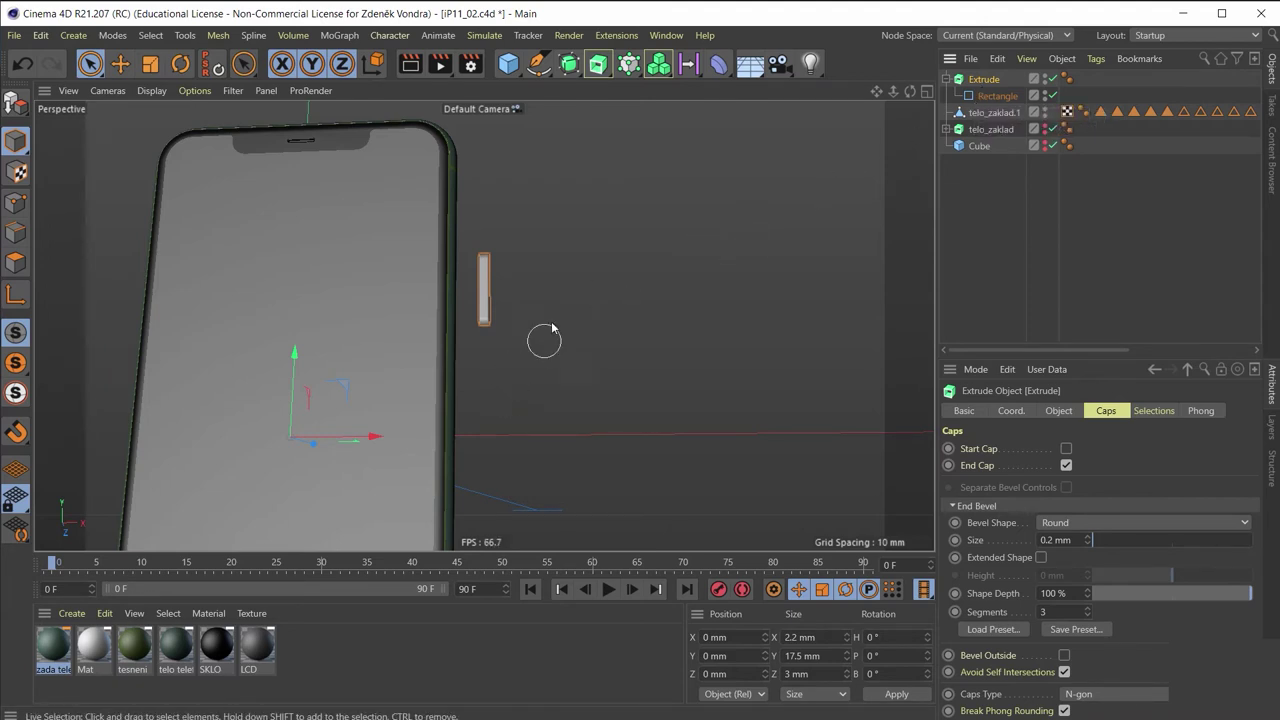
mouse_move(303, 427)
left_mouse_down("alt")
mouse_move(218, 524)
mouse_move(268, 523)
mouse_move(457, 329)
mouse_move(313, 376)
left_mouse_up("alt")
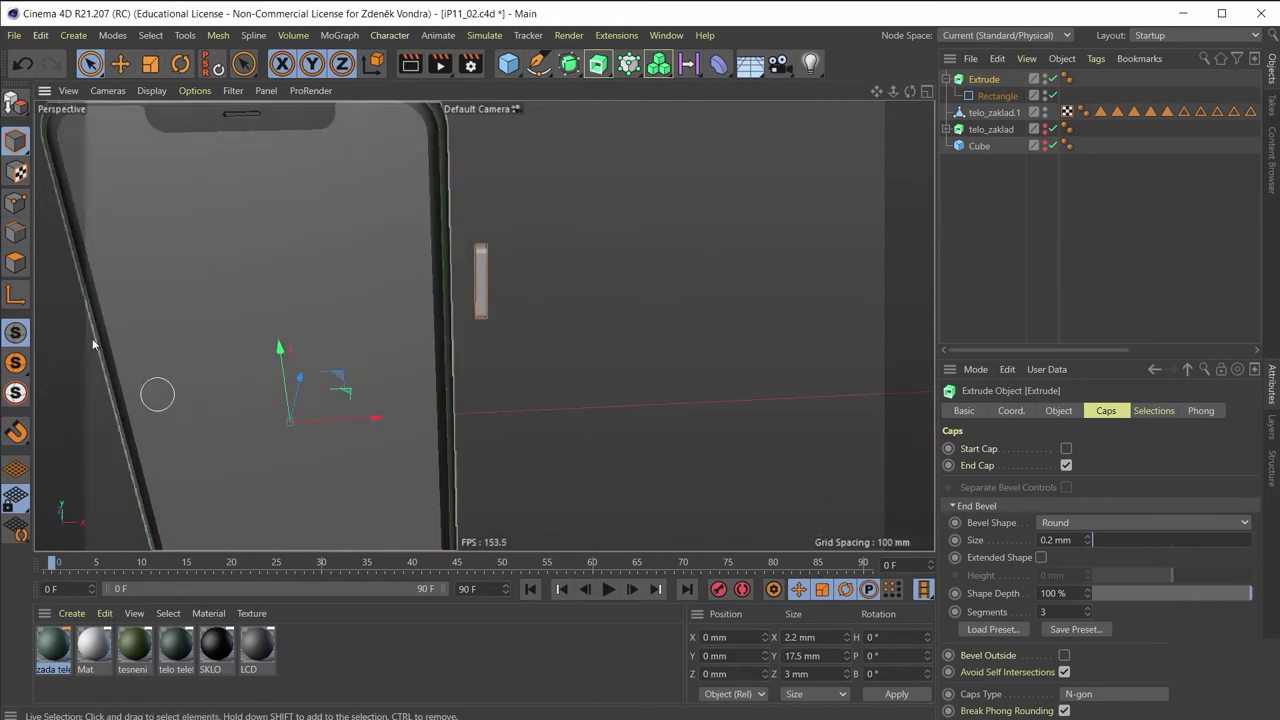
left_click(24, 296)
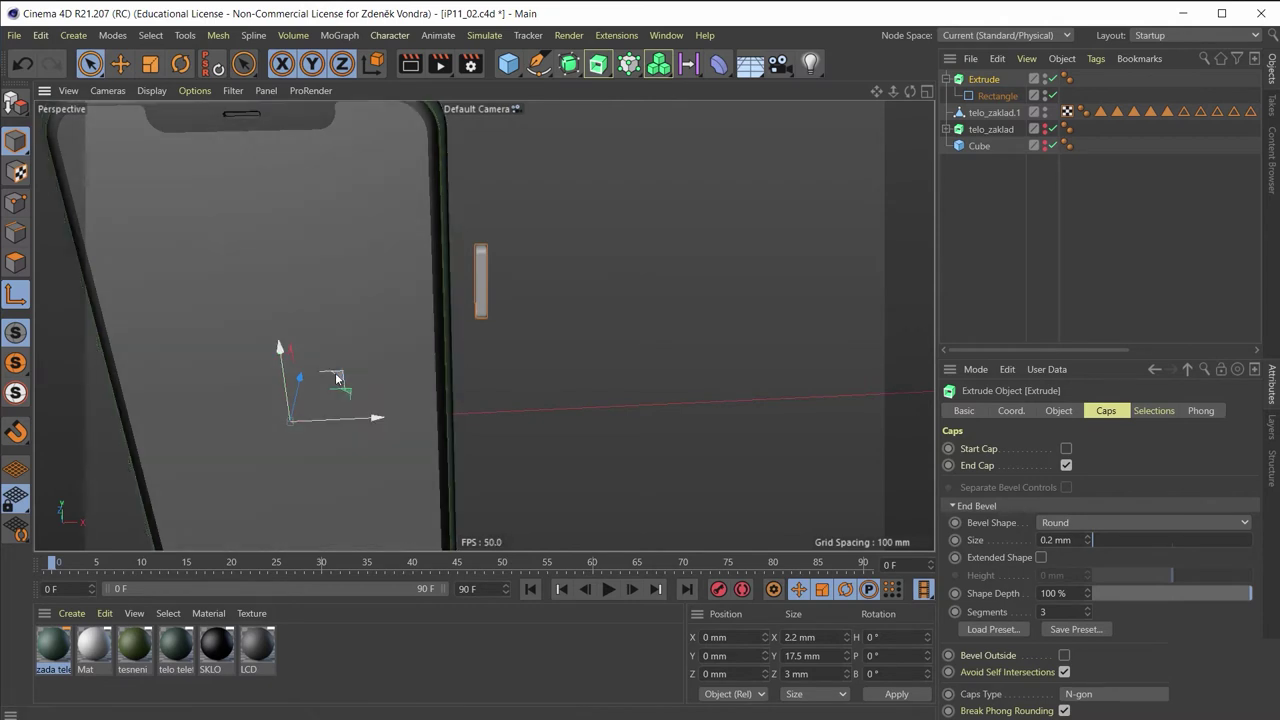
left_click_drag(341, 386, 536, 232)
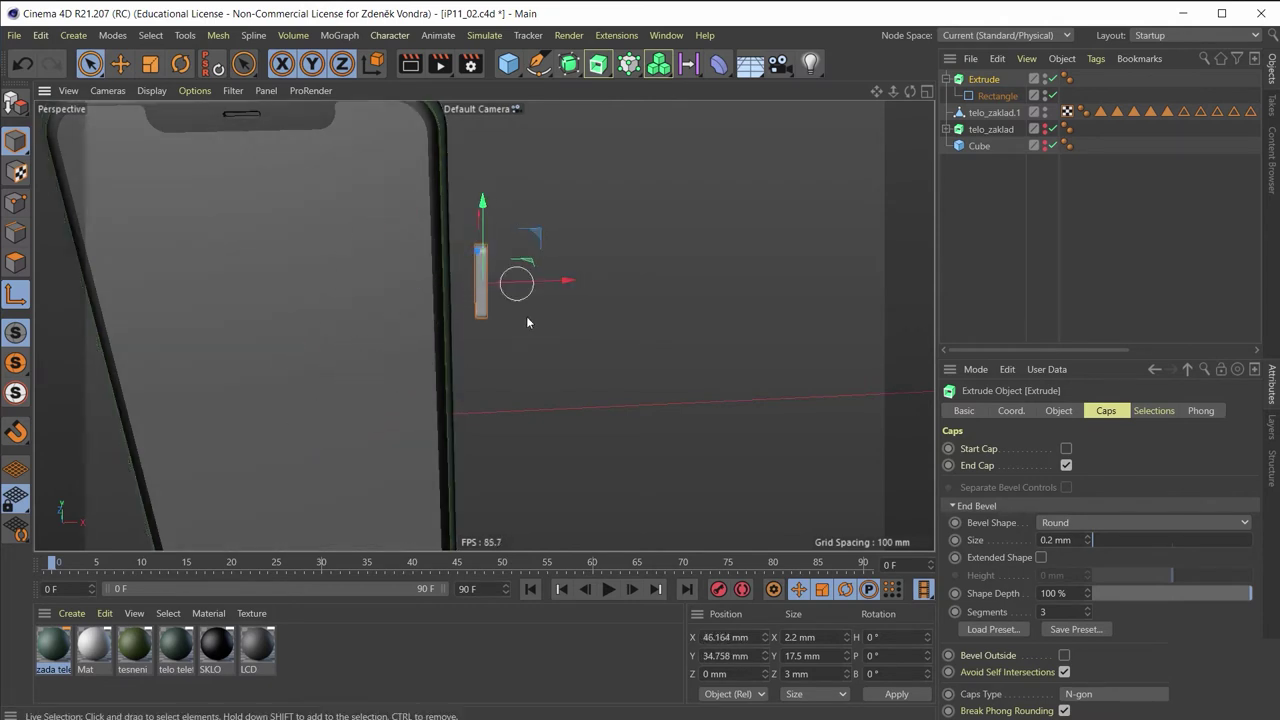
left_click_drag(526, 316, 344, 262, "alt")
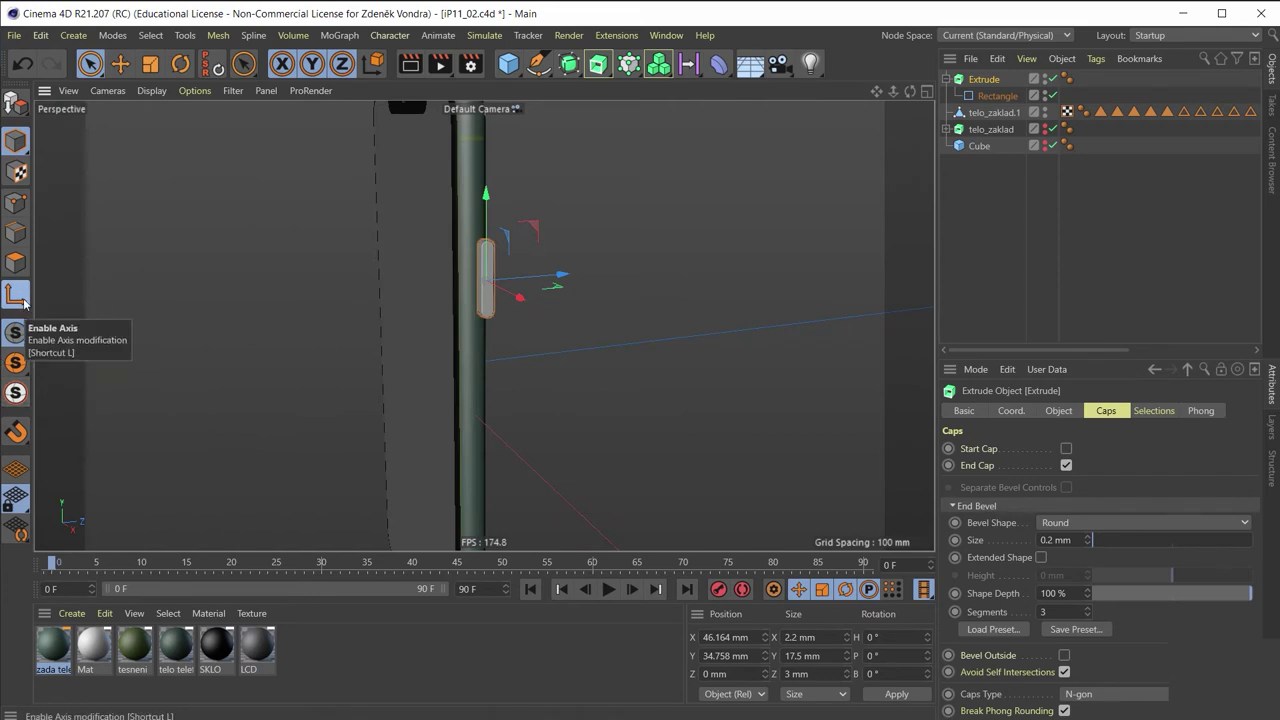
left_click_drag(560, 300, 720, 295, "alt")
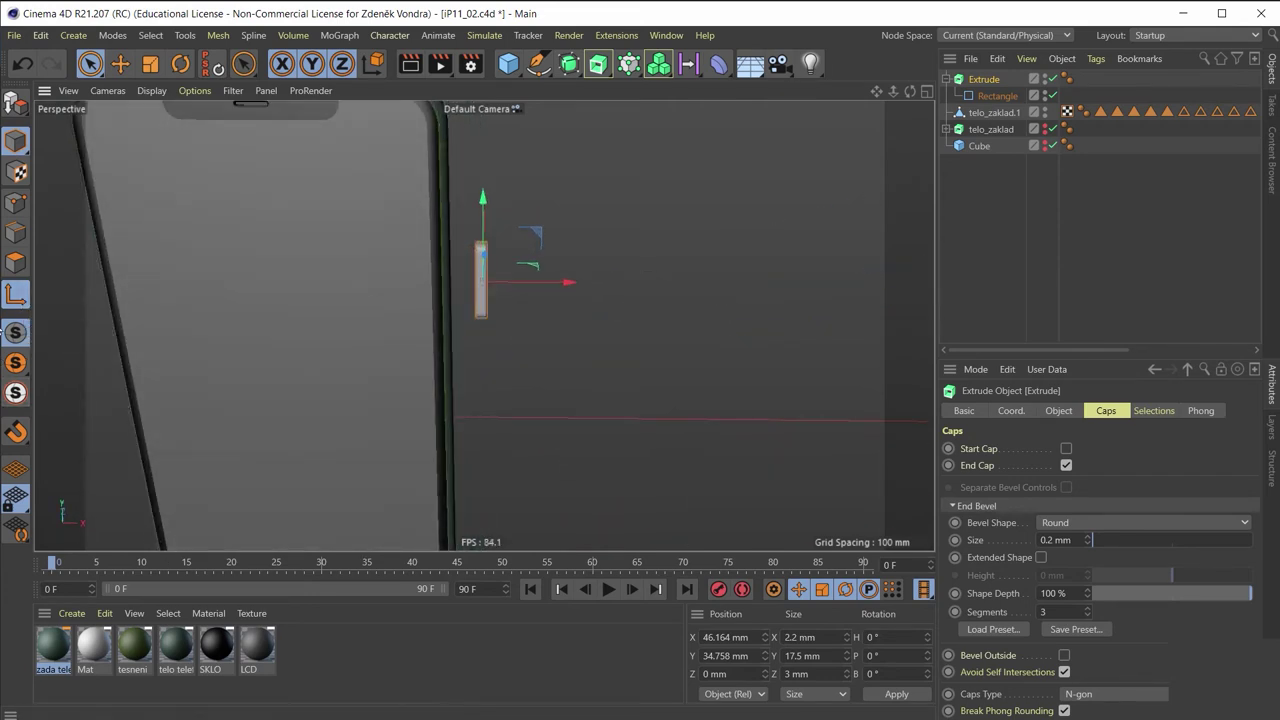
left_click(12, 292)
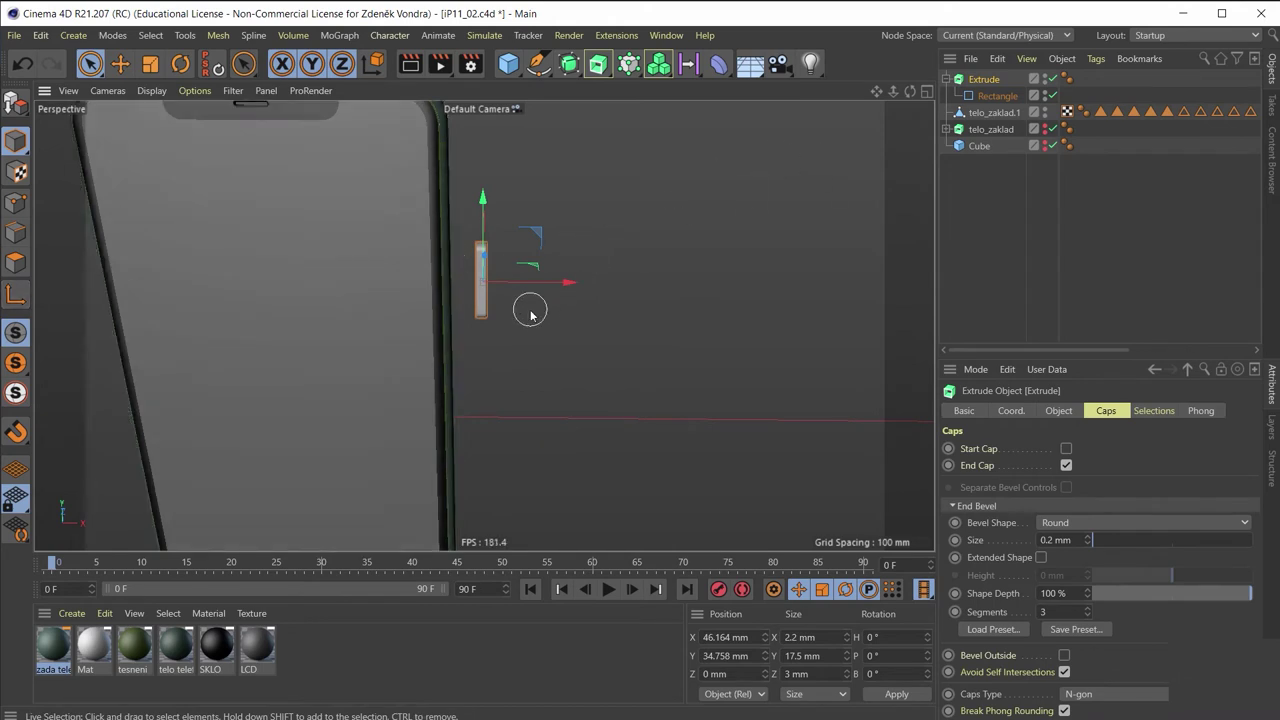
left_click_drag(551, 303, 484, 265, "alt")
scroll(484, 265, "up", 5)
mouse_move(503, 354)
left_mouse_down("alt")
mouse_move(391, 368)
mouse_move(203, 362)
mouse_move(371, 366)
mouse_move(571, 309)
left_mouse_up("alt")
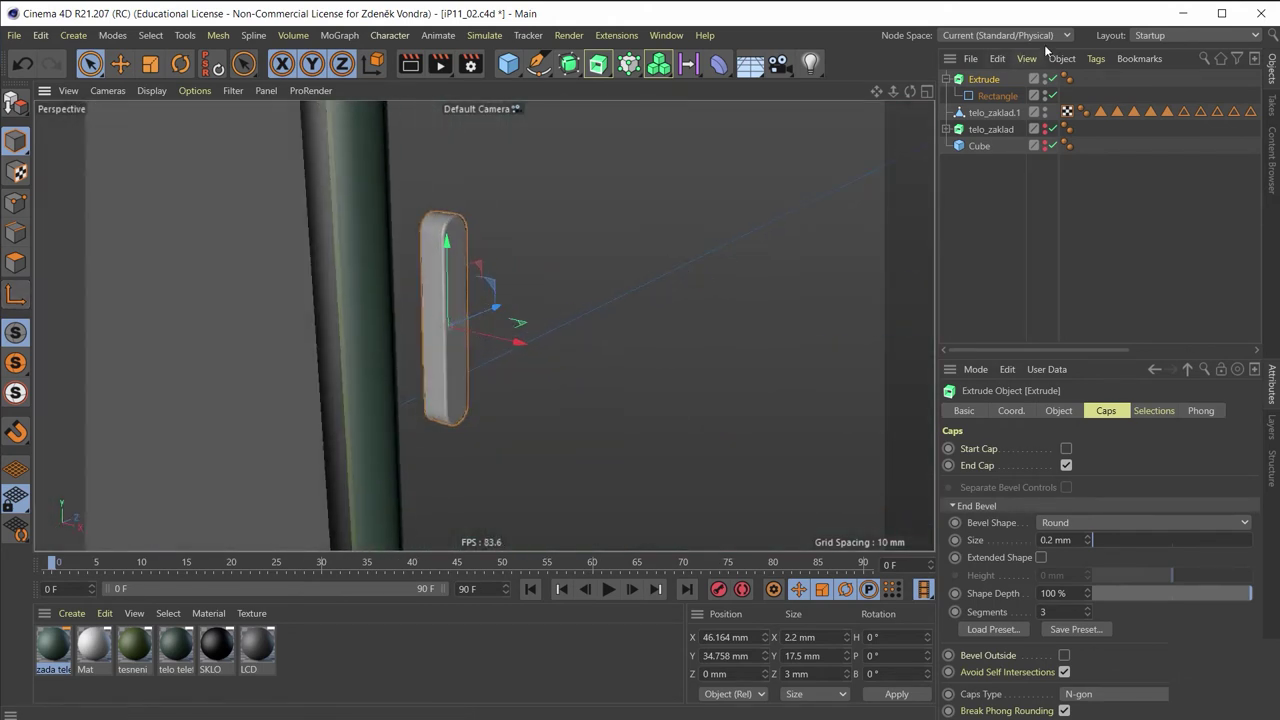
Rename the Extrude to but_on/off and push it into the phone's side at X 38.816 mm
double_click(983, 80)
type("but on/off")
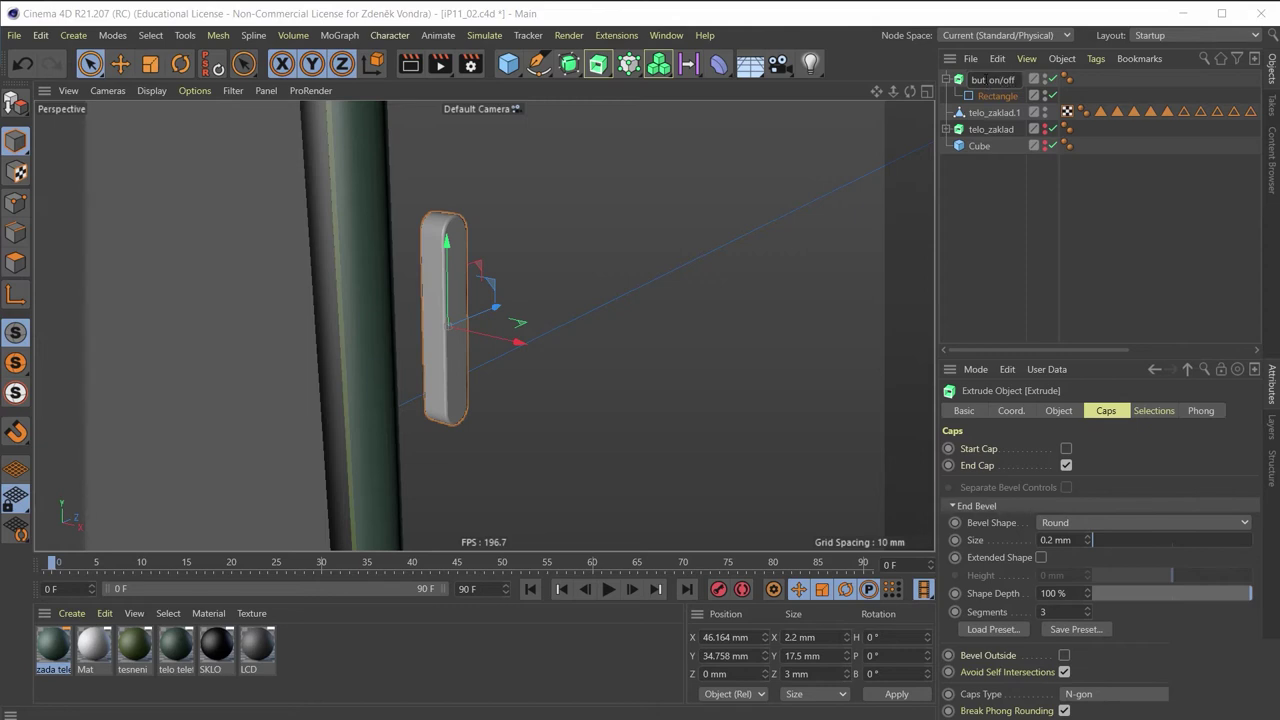
key("Return")
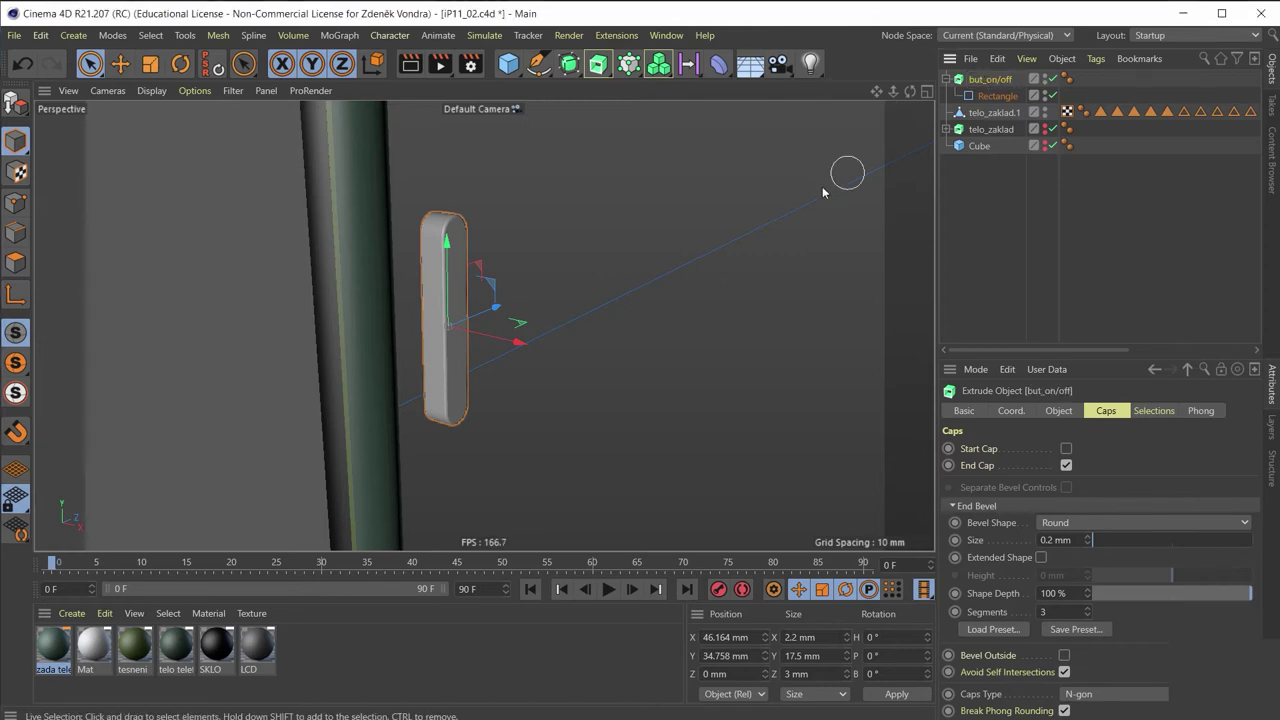
left_click_drag(515, 343, 433, 309)
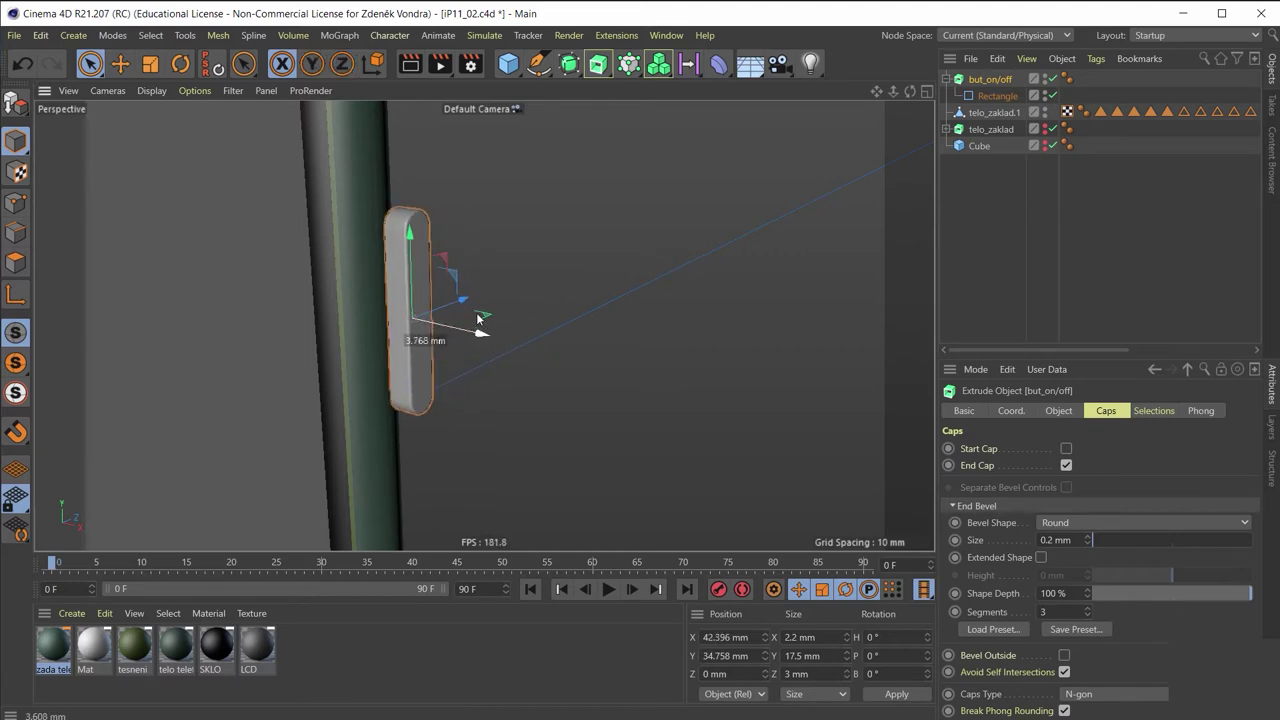
key("o")
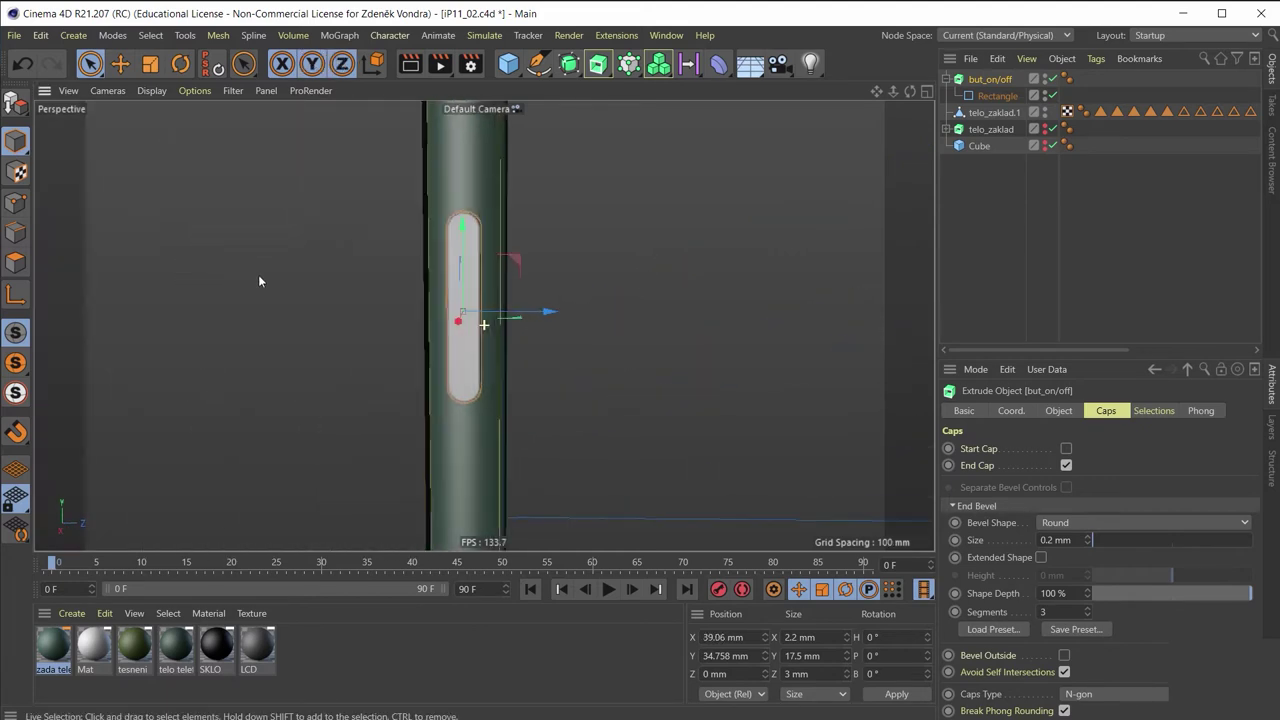
scroll(341, 232, "up", 3)
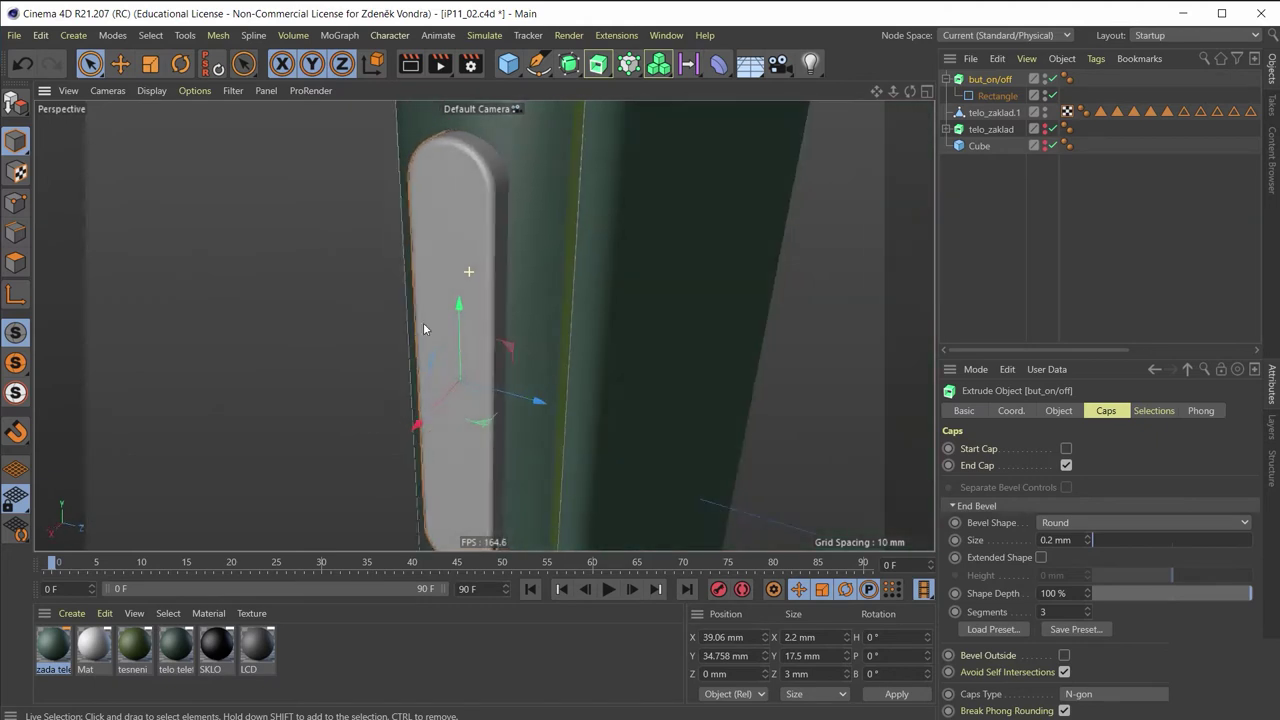
scroll(423, 322, "up", 3)
scroll(380, 420, "down", 1)
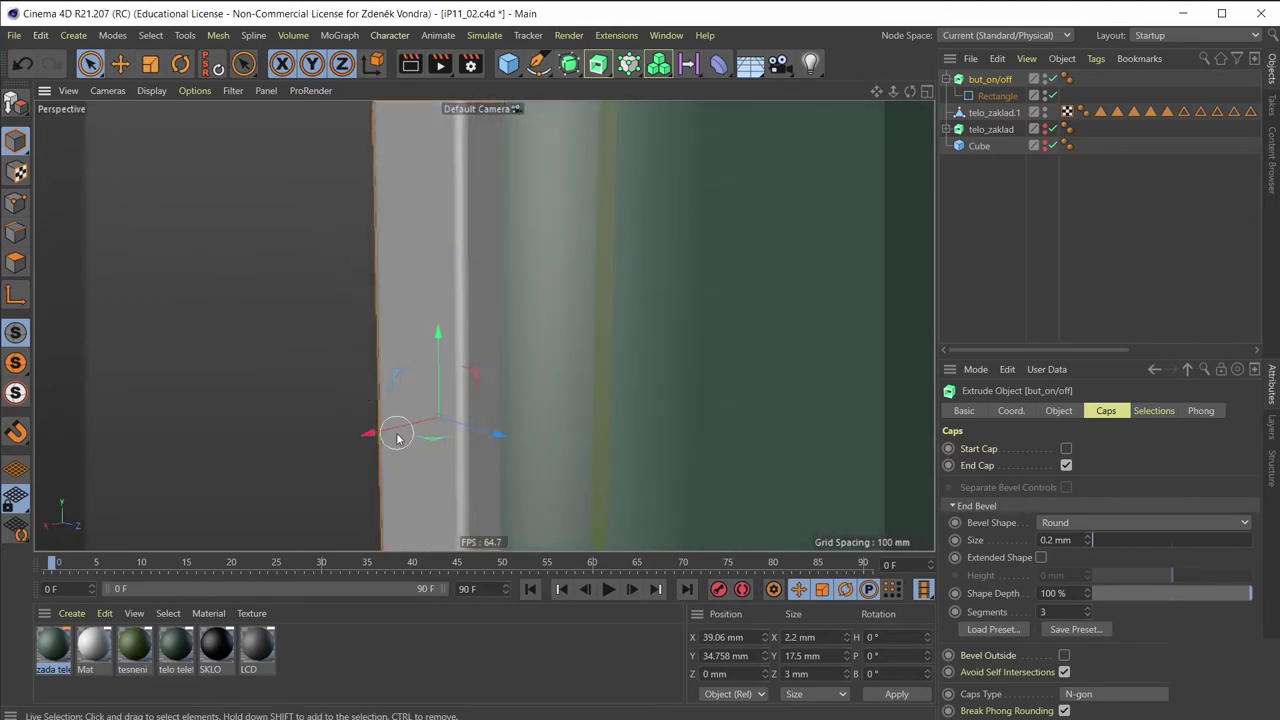
scroll(400, 451, "down", 1)
scroll(423, 451, "down", 1)
middle_click_drag(427, 453, 420, 343)
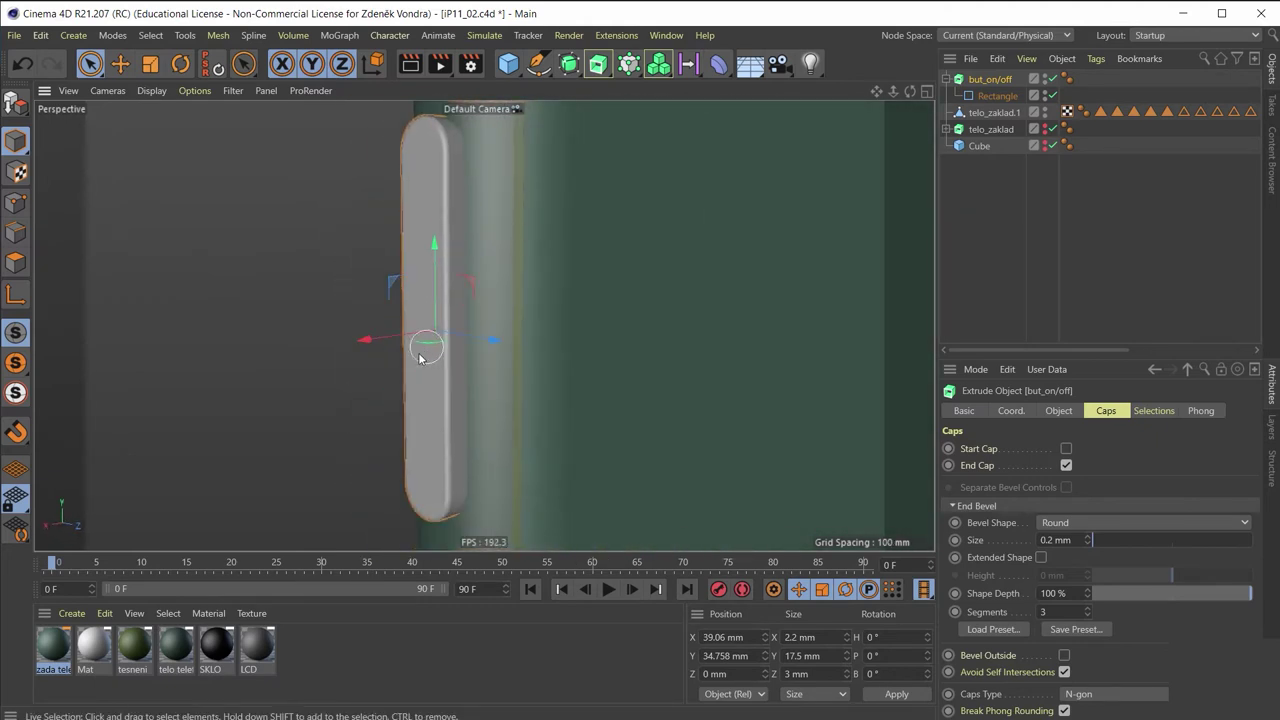
left_click_drag(388, 341, 390, 345)
scroll(564, 387, "up", 2)
Orbit around the button to check its rounded top and where it meets the body
mouse_move(564, 387)
left_mouse_down("alt")
mouse_move(688, 341)
mouse_move(645, 351)
left_mouse_up("alt")
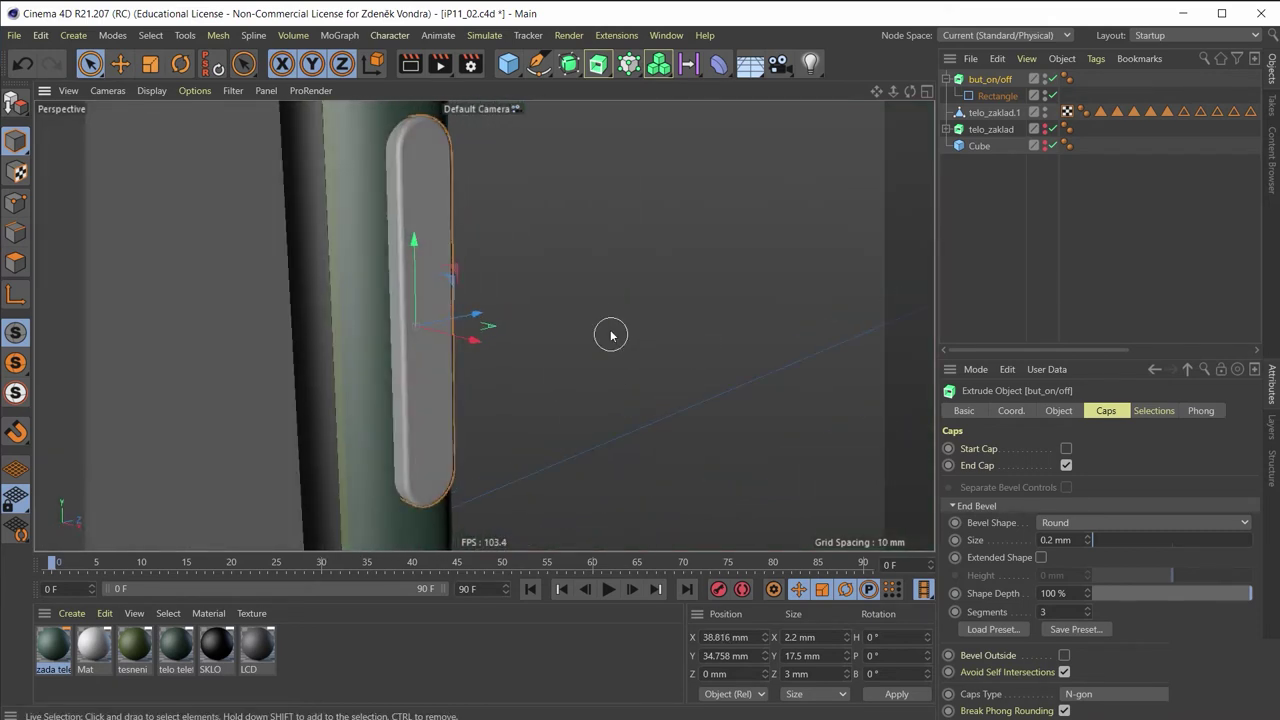
mouse_move(591, 300)
left_mouse_down("alt")
mouse_move(428, 346)
mouse_move(326, 346)
mouse_move(380, 370)
mouse_move(566, 366)
left_mouse_up("alt")
scroll(478, 310, "up", 2)
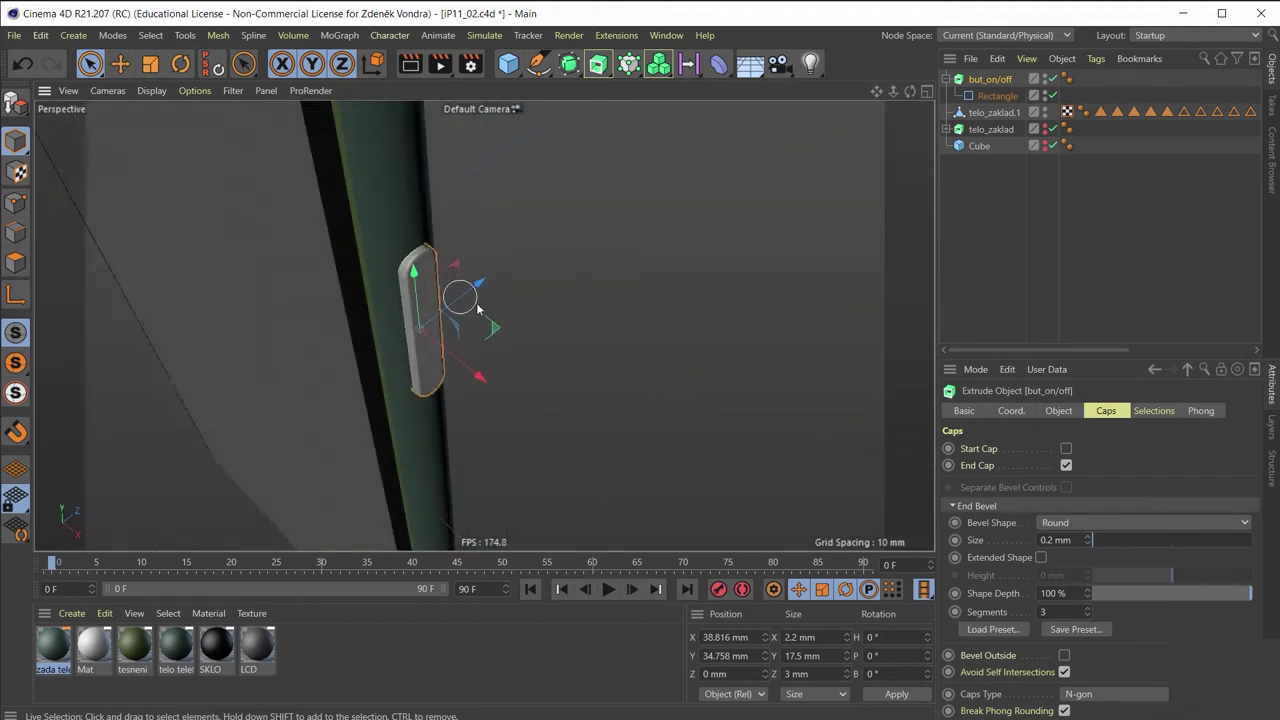
mouse_move(478, 310)
left_mouse_down("alt")
mouse_move(443, 323)
mouse_move(440, 257)
mouse_move(483, 189)
left_mouse_up("alt")
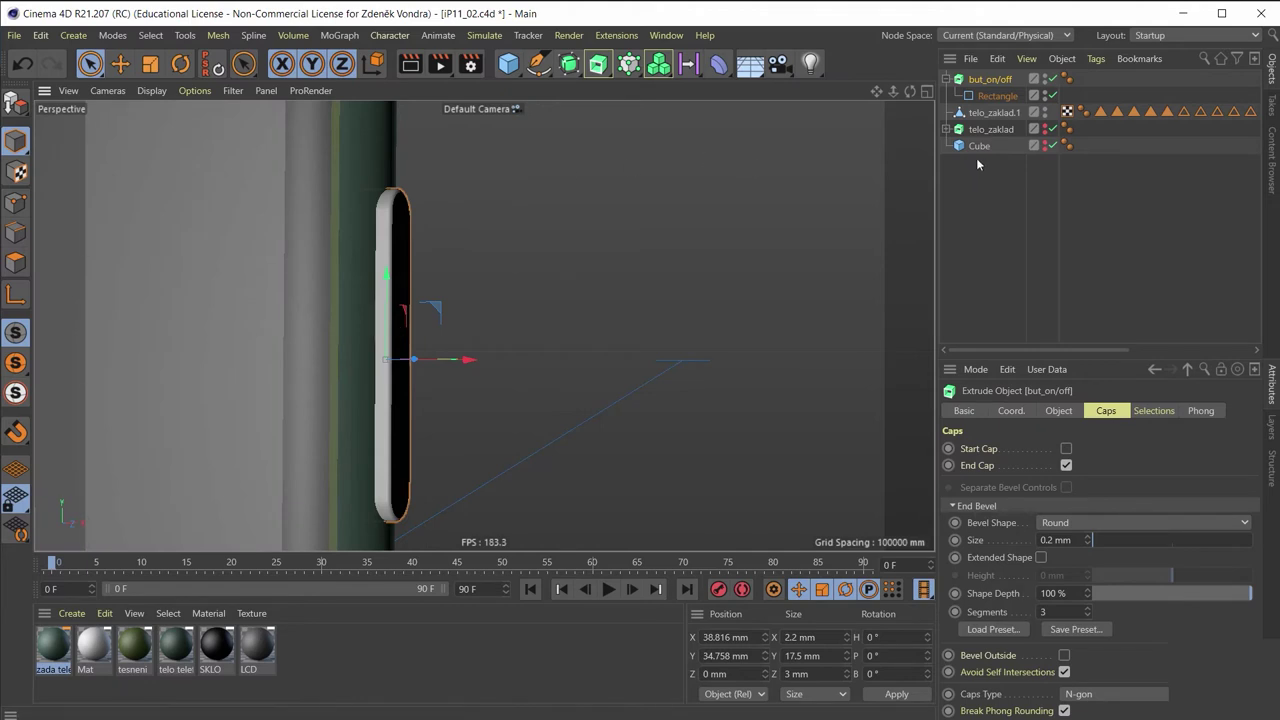
key("h")
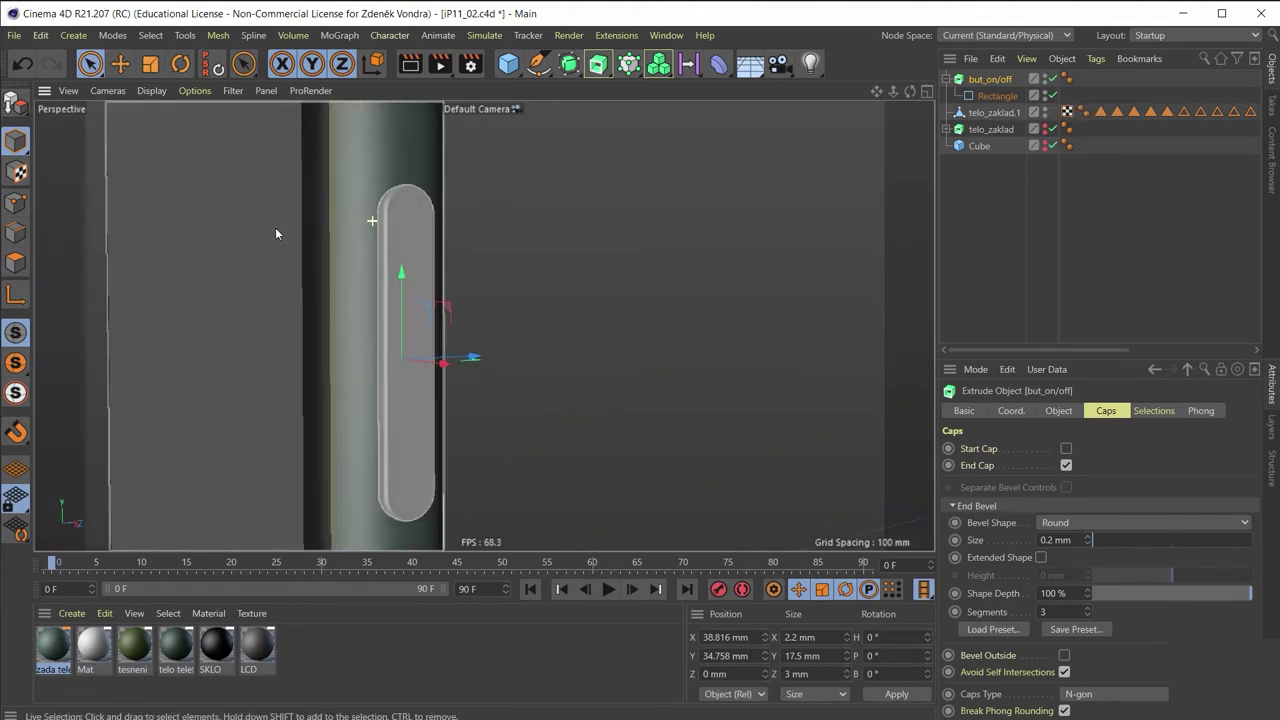
left_click_drag(276, 233, 288, 259, "alt")
scroll(372, 205, "up", 2)
scroll(386, 208, "up", 2)
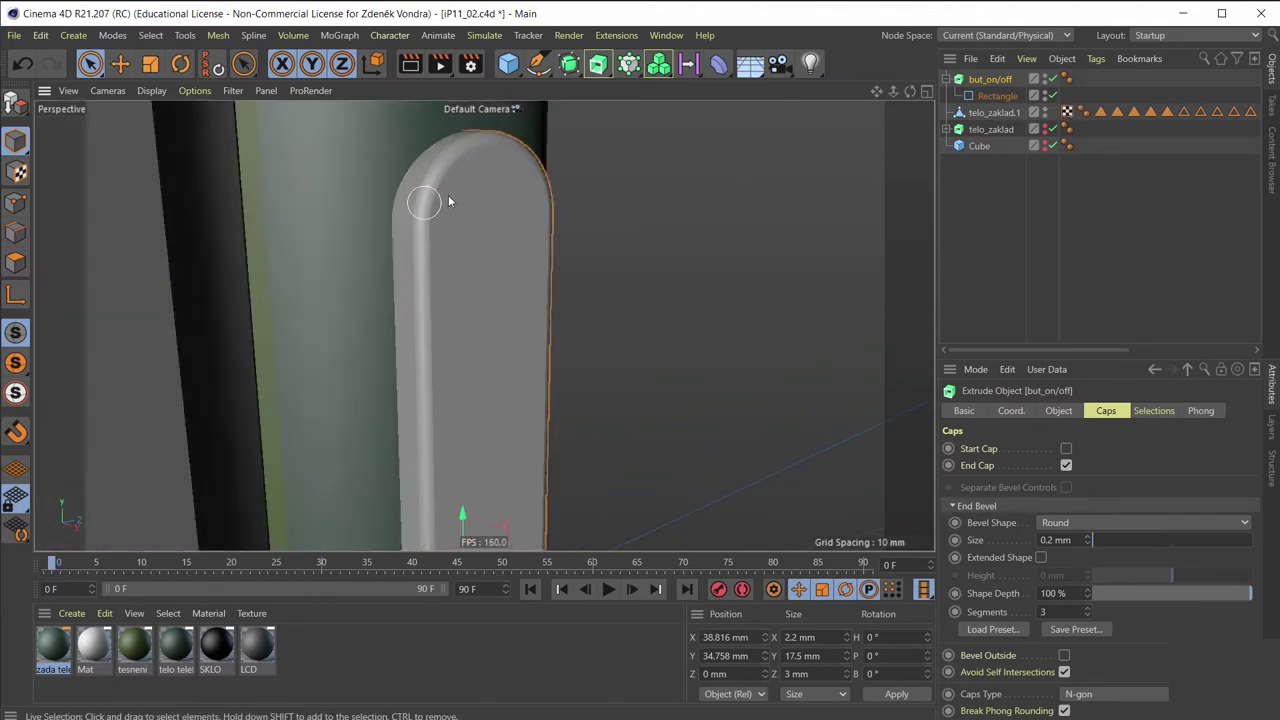
left_click_drag(448, 201, 375, 180, "alt")
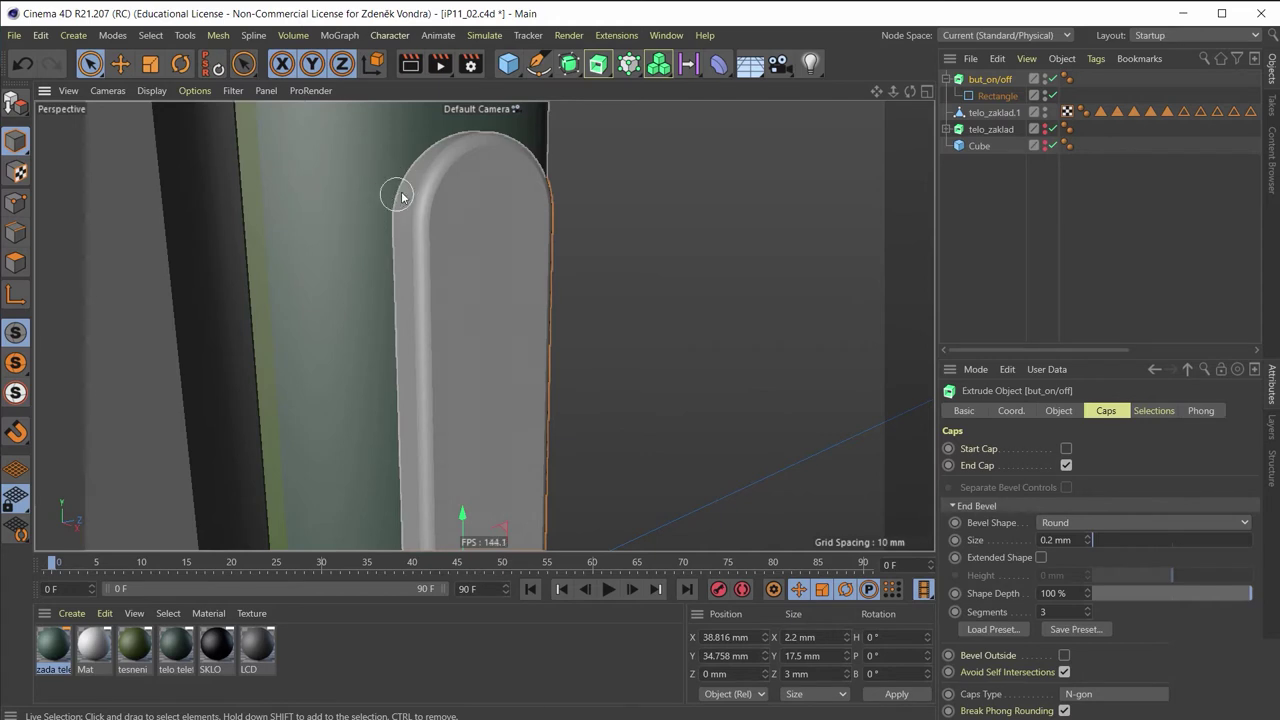
left_click_drag(411, 196, 431, 217, "alt")
scroll(395, 314, "down", 2)
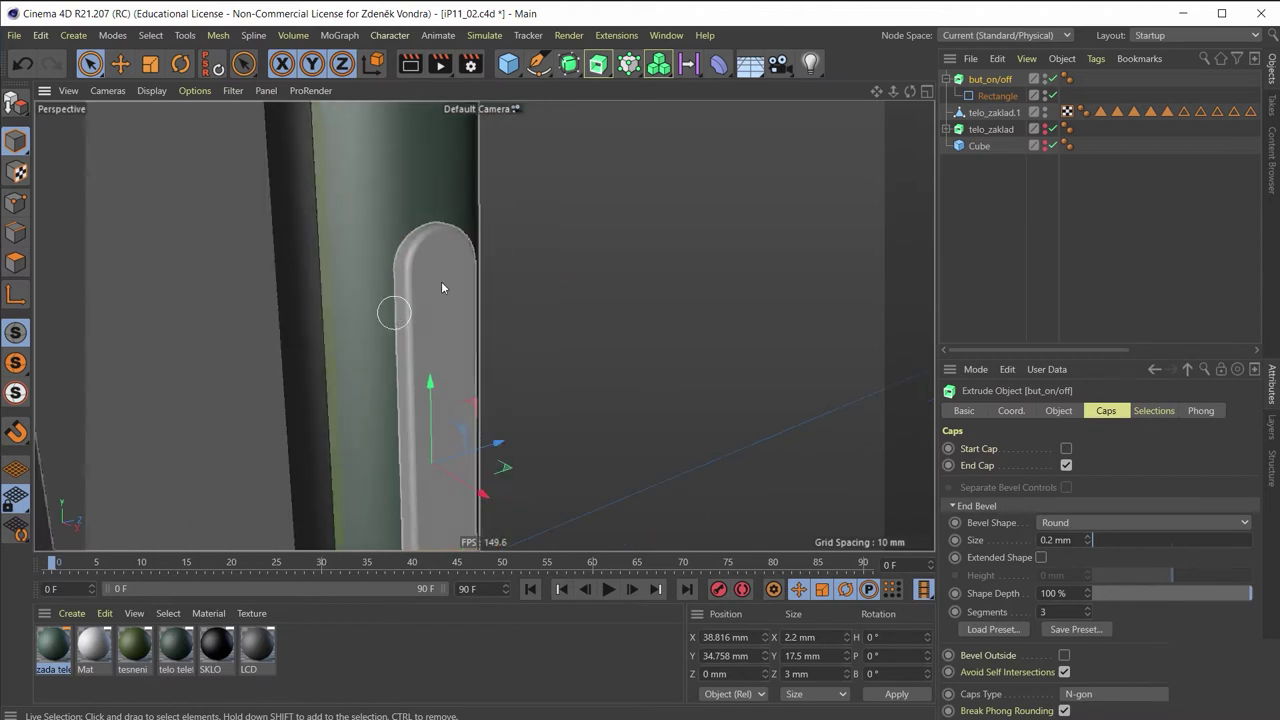
left_click_drag(441, 281, 480, 265, "alt")
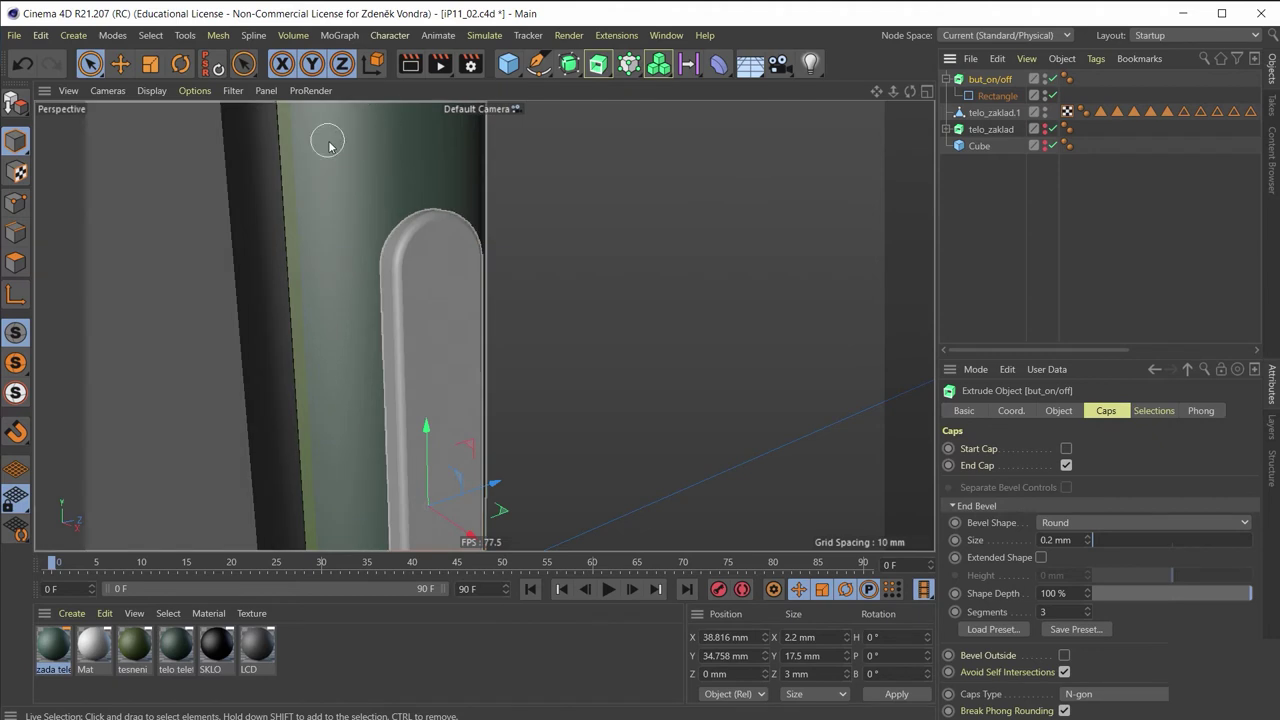
left_click(988, 113)
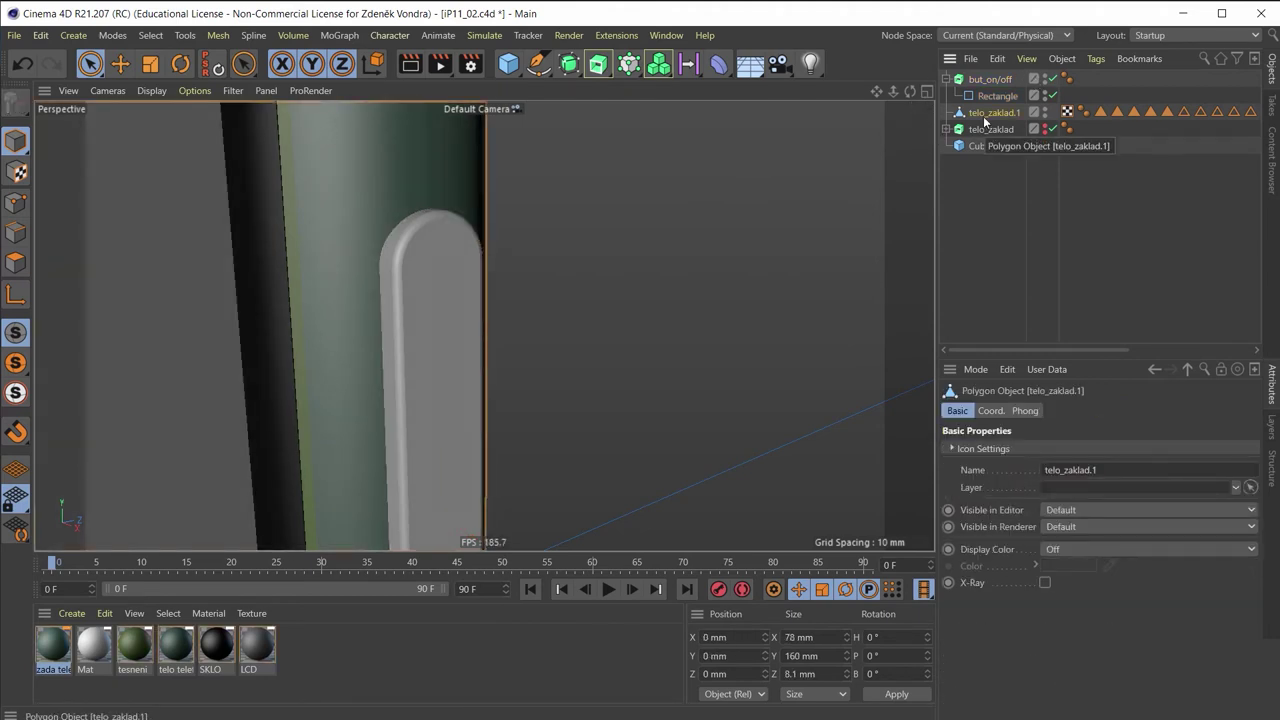
Add a Boole object and nest telo_zaklad.1 inside it
left_click(570, 66)
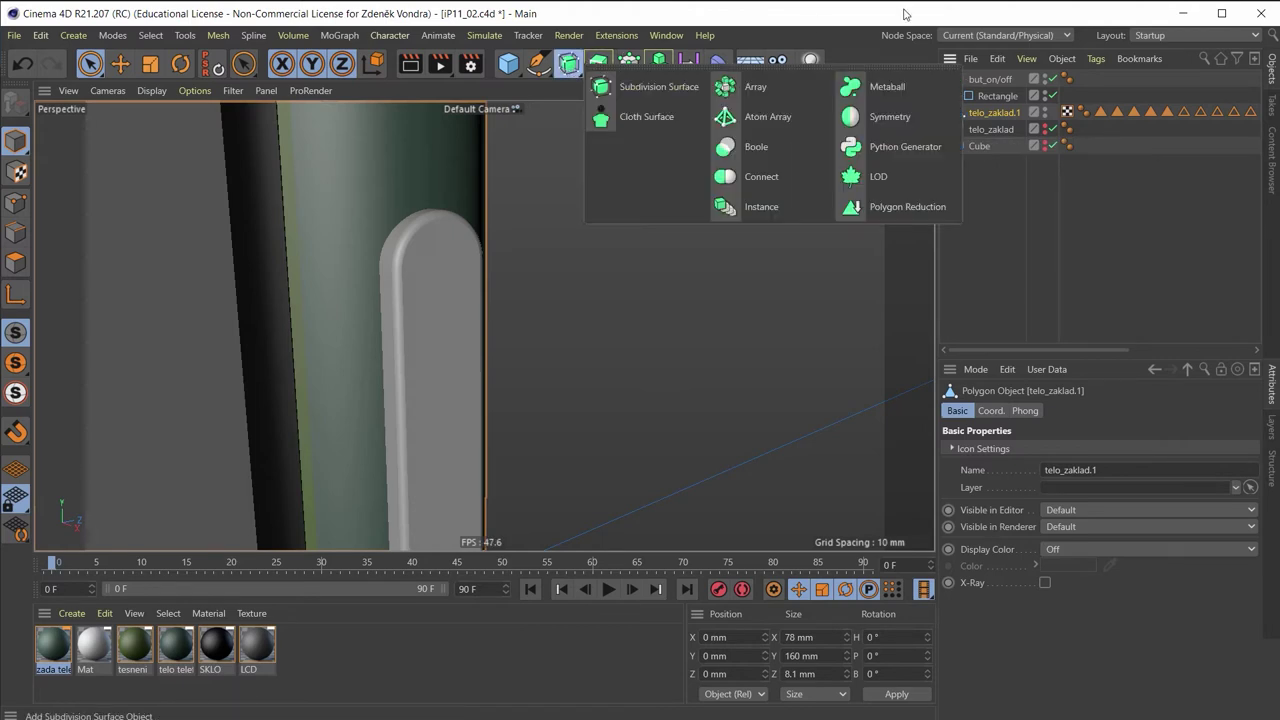
left_click(754, 147)
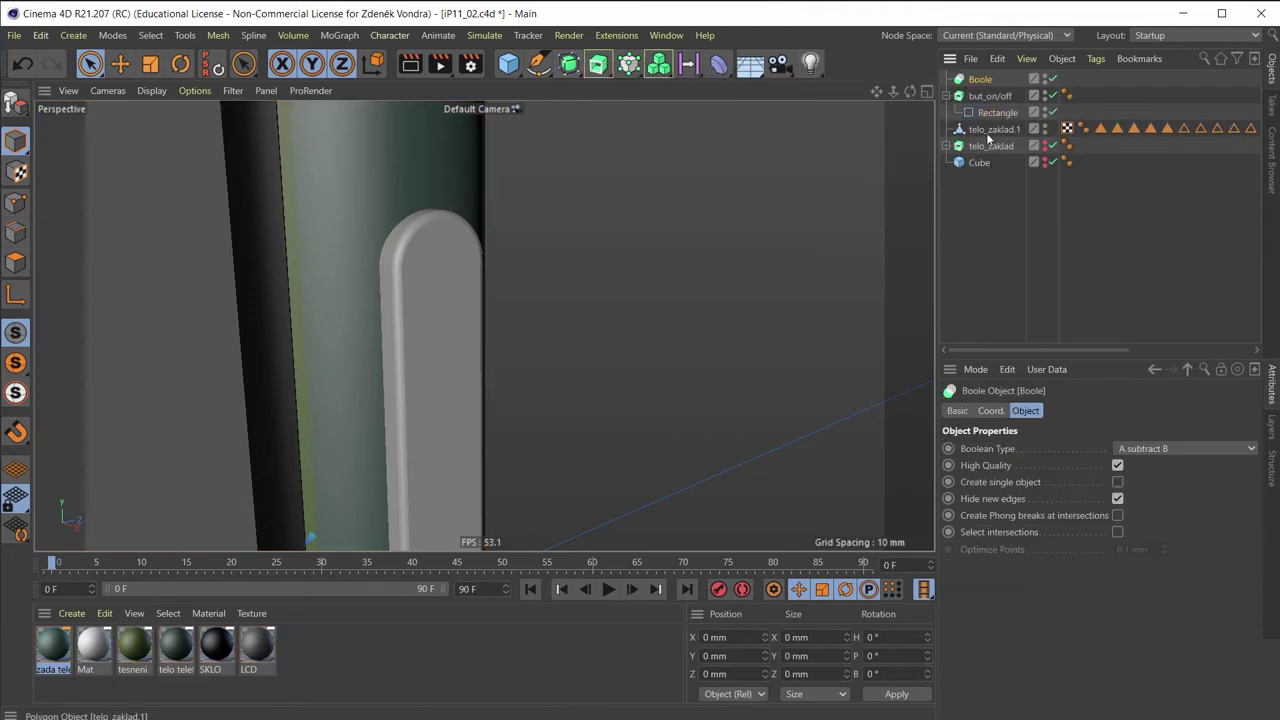
left_click_drag(994, 129, 980, 80)
left_click(980, 80)
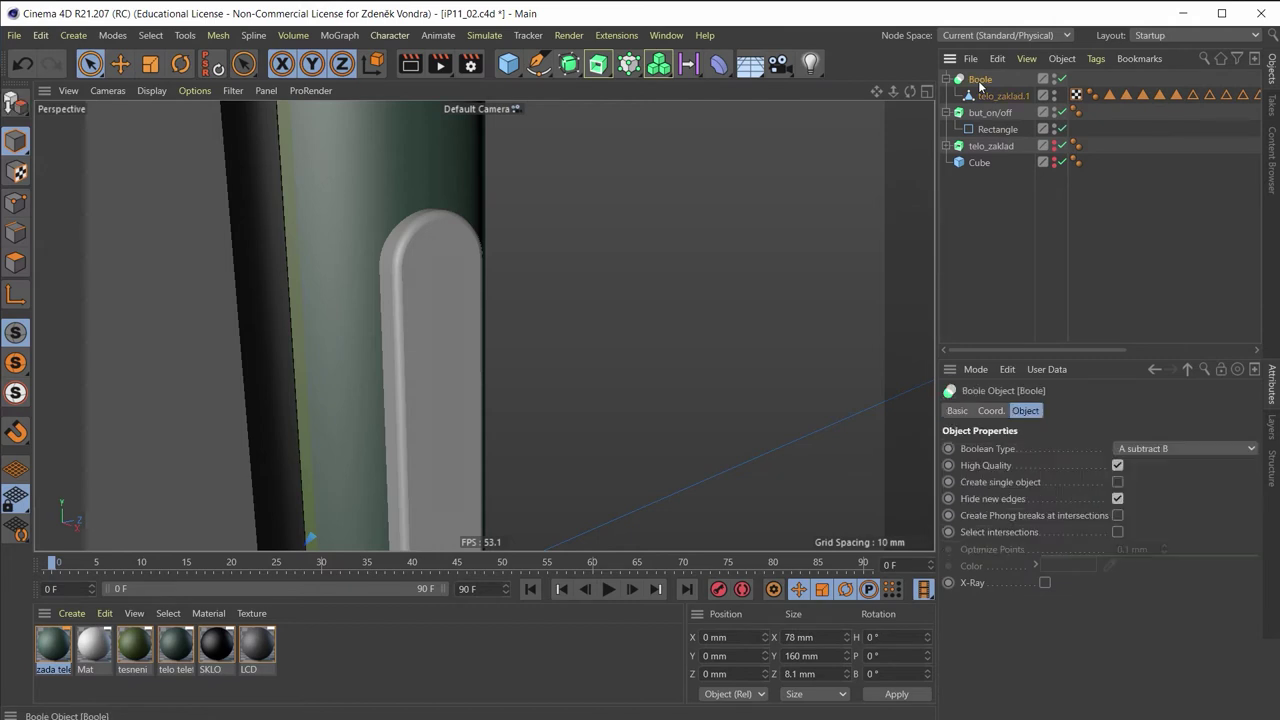
Rename the Boole object to TELO_OPREZ
double_click(982, 80)
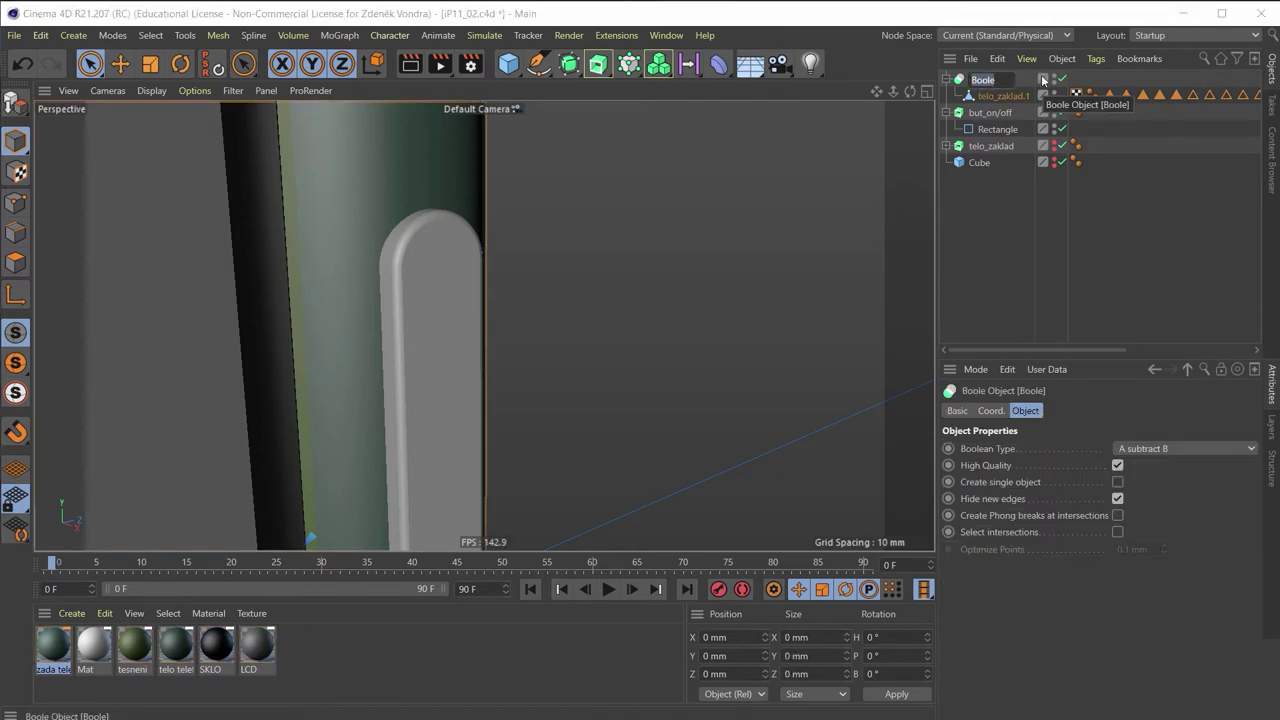
key("BackSpace")
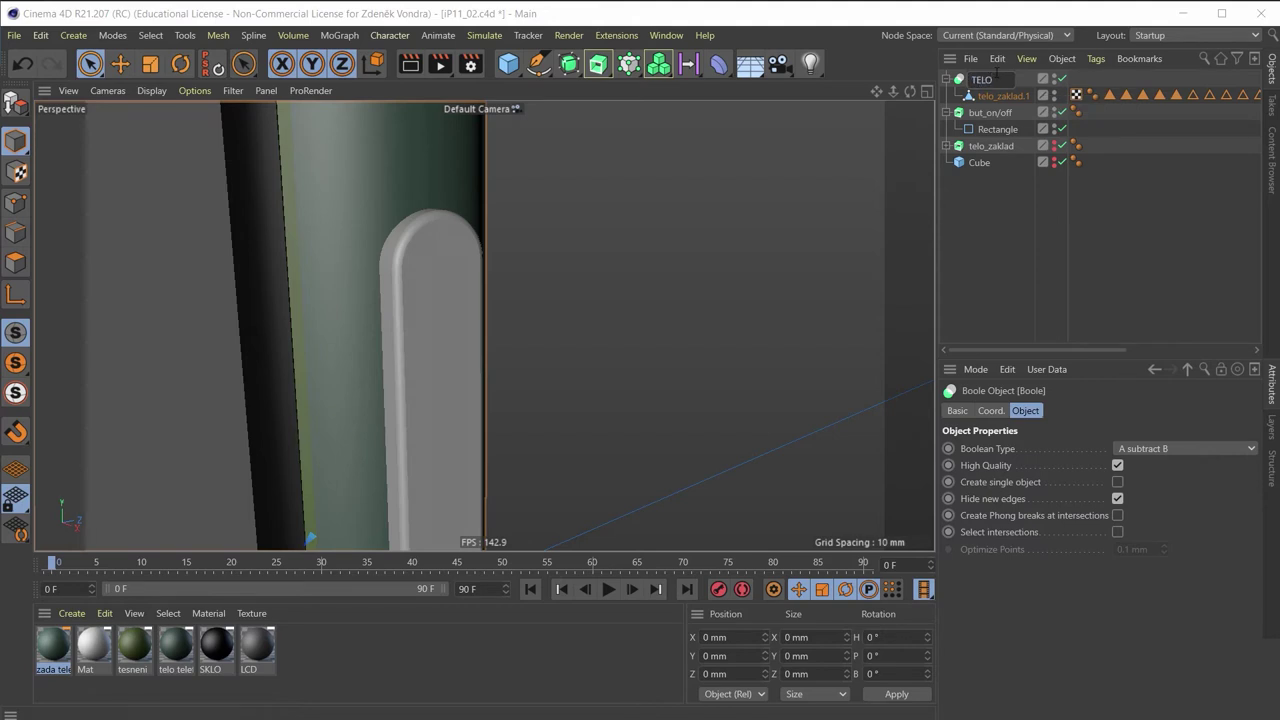
type("_OPR")
type("EZ")
key("Return")
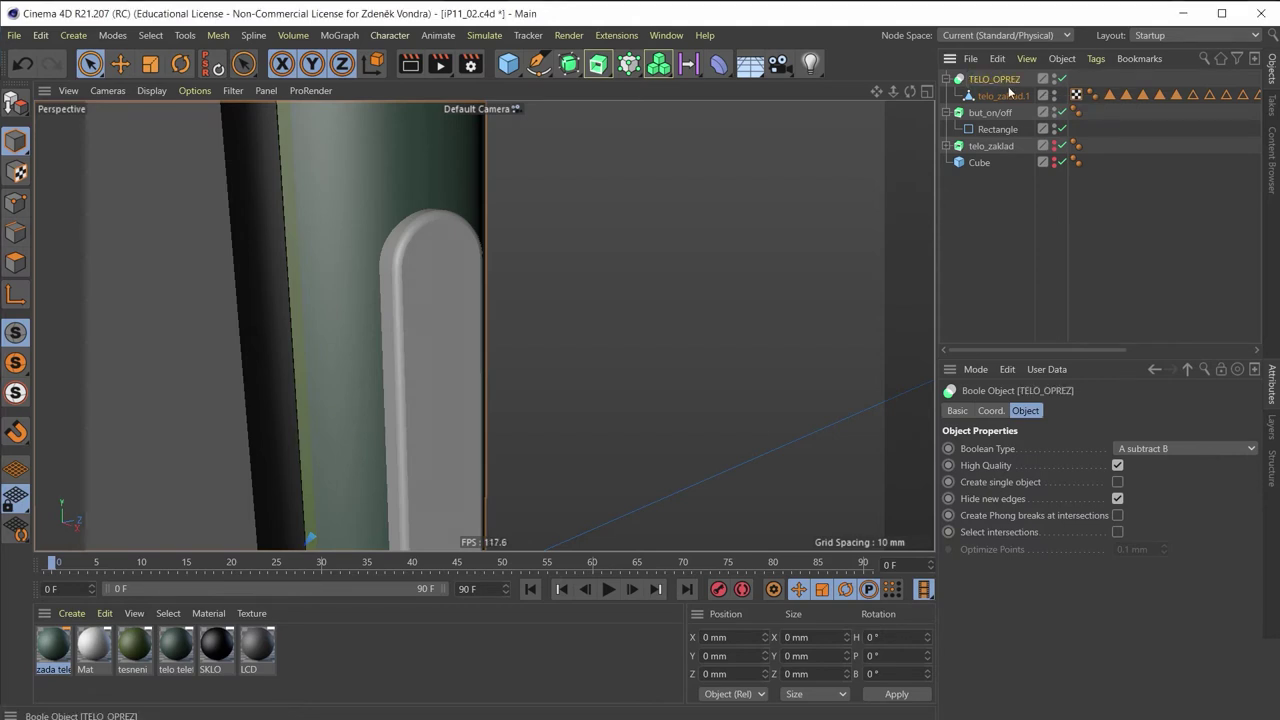
left_click(977, 115)
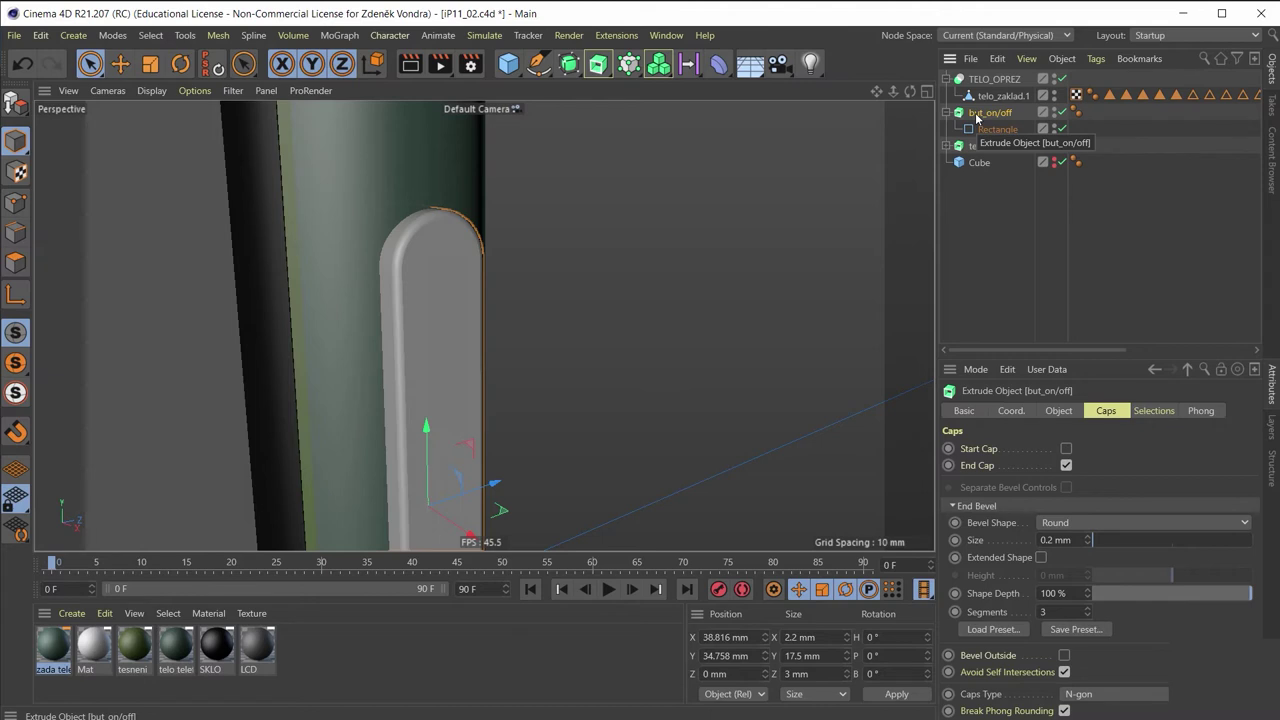
Duplicate the but_on/off button and rename the copy but_vyrez
key("ctrl+c")
key("ctrl+v")
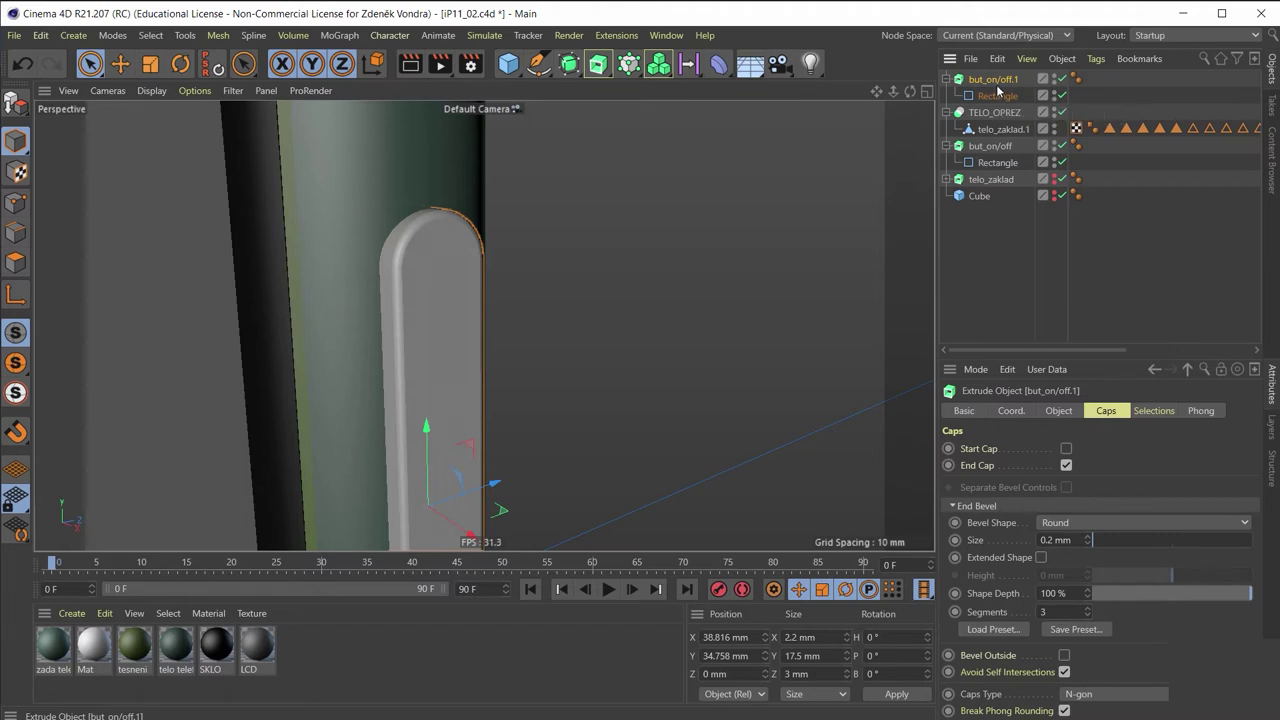
double_click(997, 85)
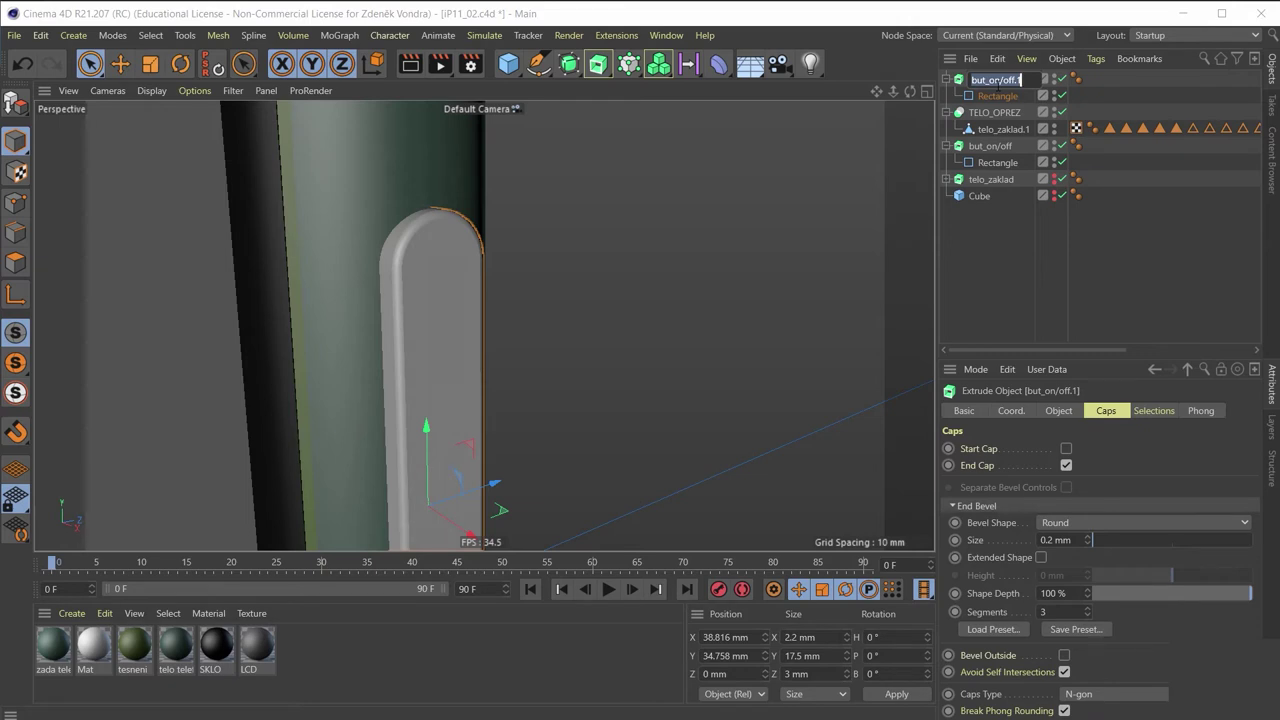
type("t_vyrez")
key("Return")
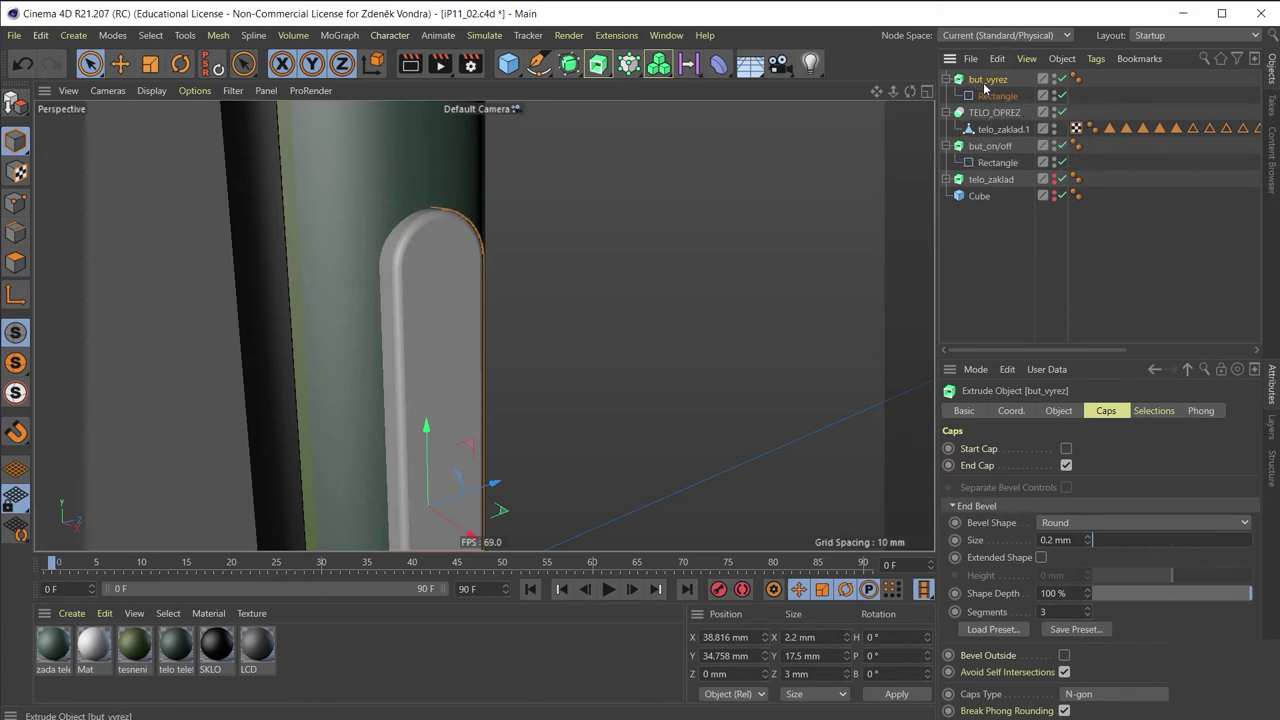
Nest but_vyrez under TELO_OPREZ, with telo_zaklad.1 placed first above it
left_click_drag(985, 122, 986, 118)
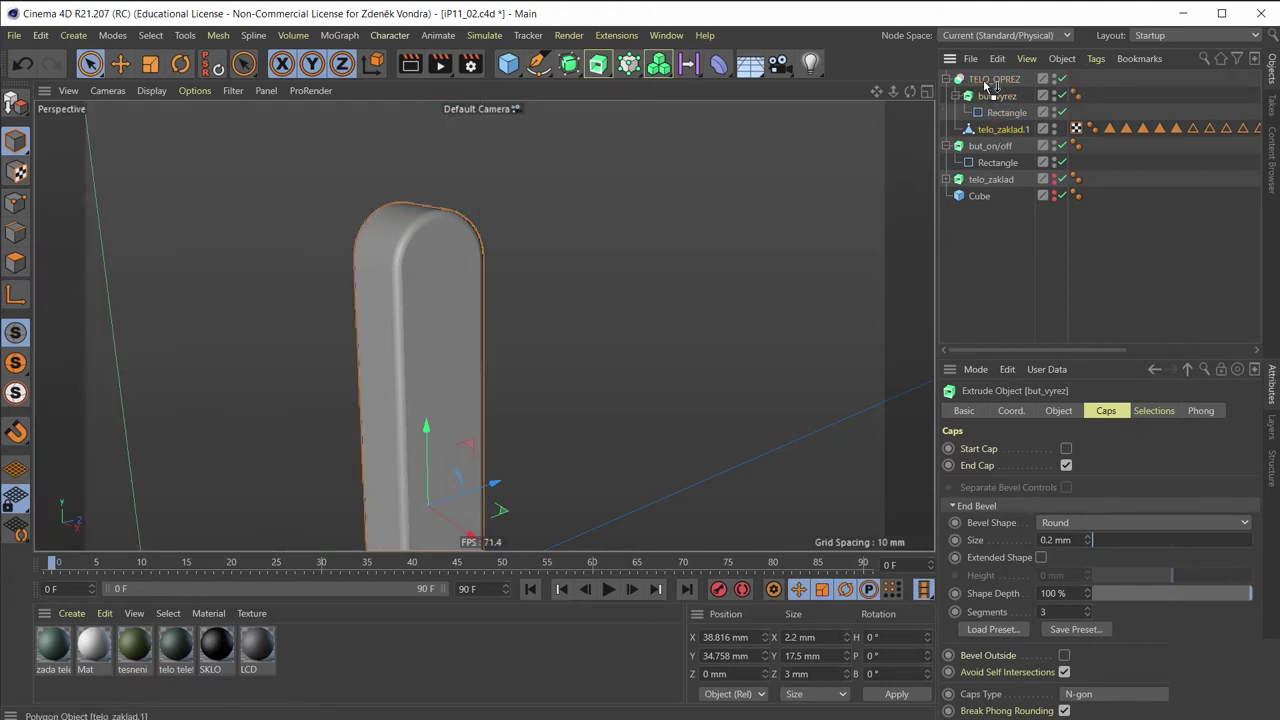
left_click_drag(988, 117, 985, 102)
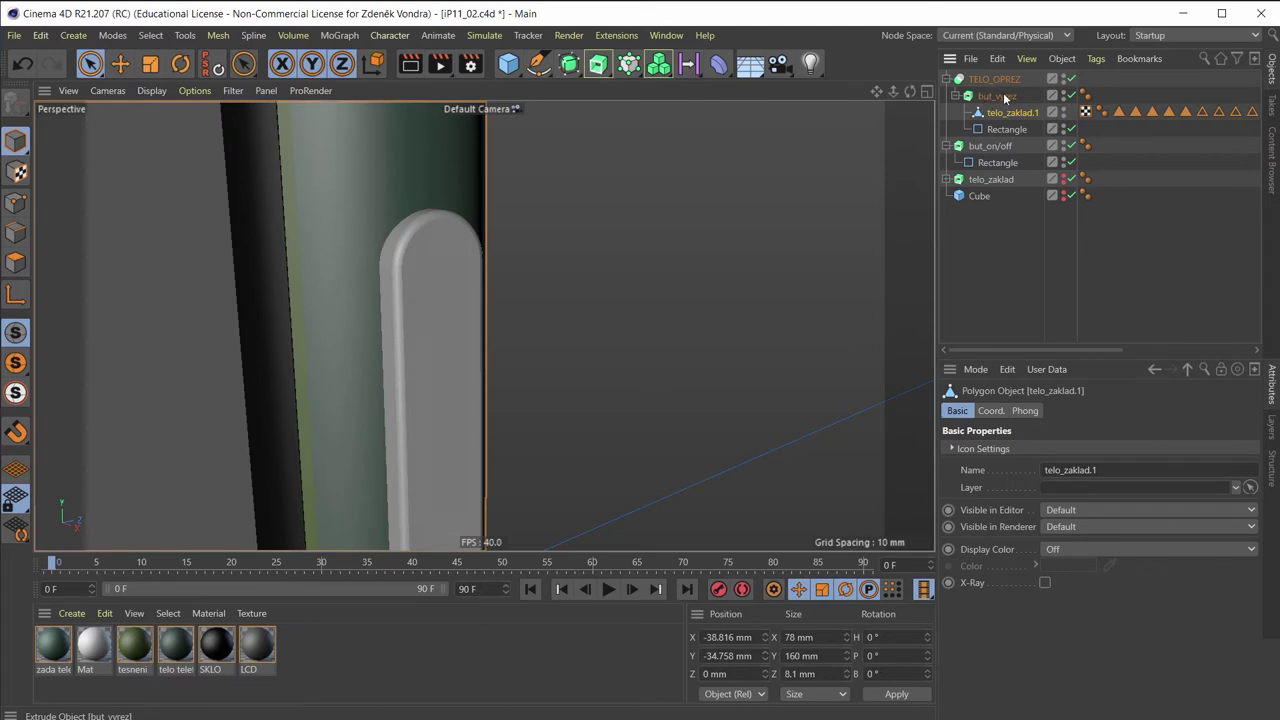
left_click(997, 96)
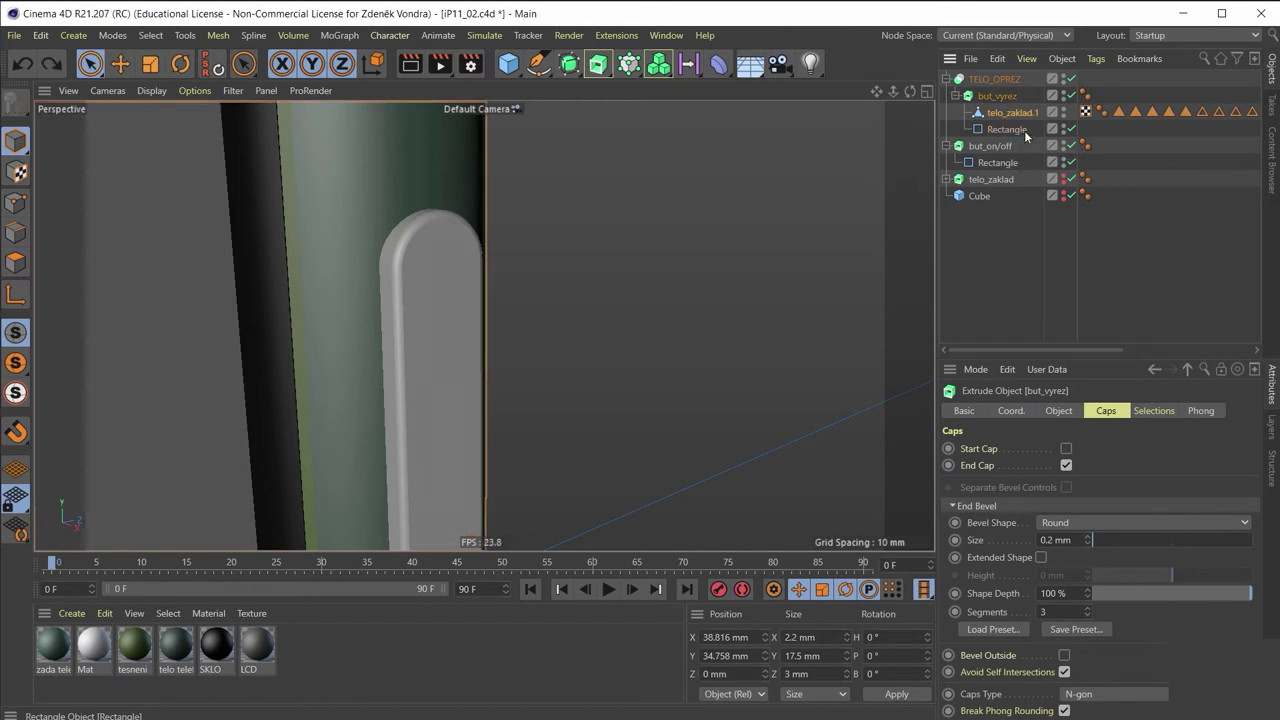
key("ctrl+z")
key("ctrl+z")
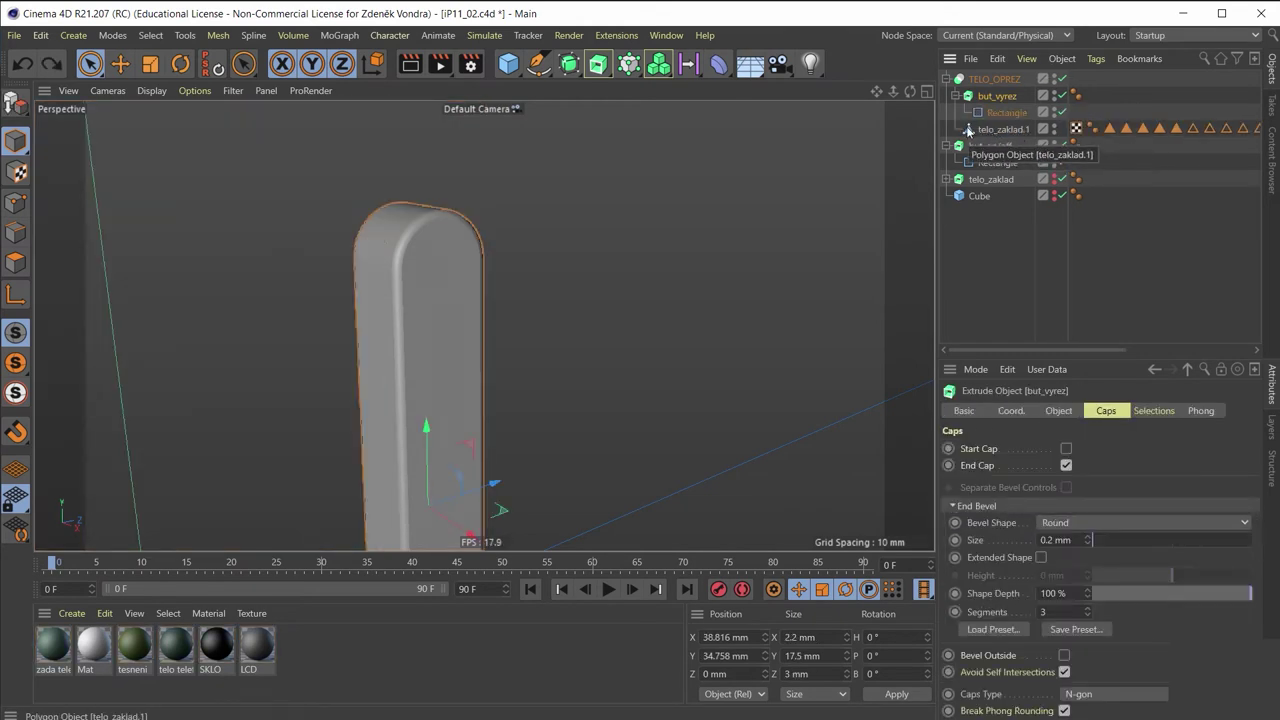
left_click_drag(969, 130, 969, 90)
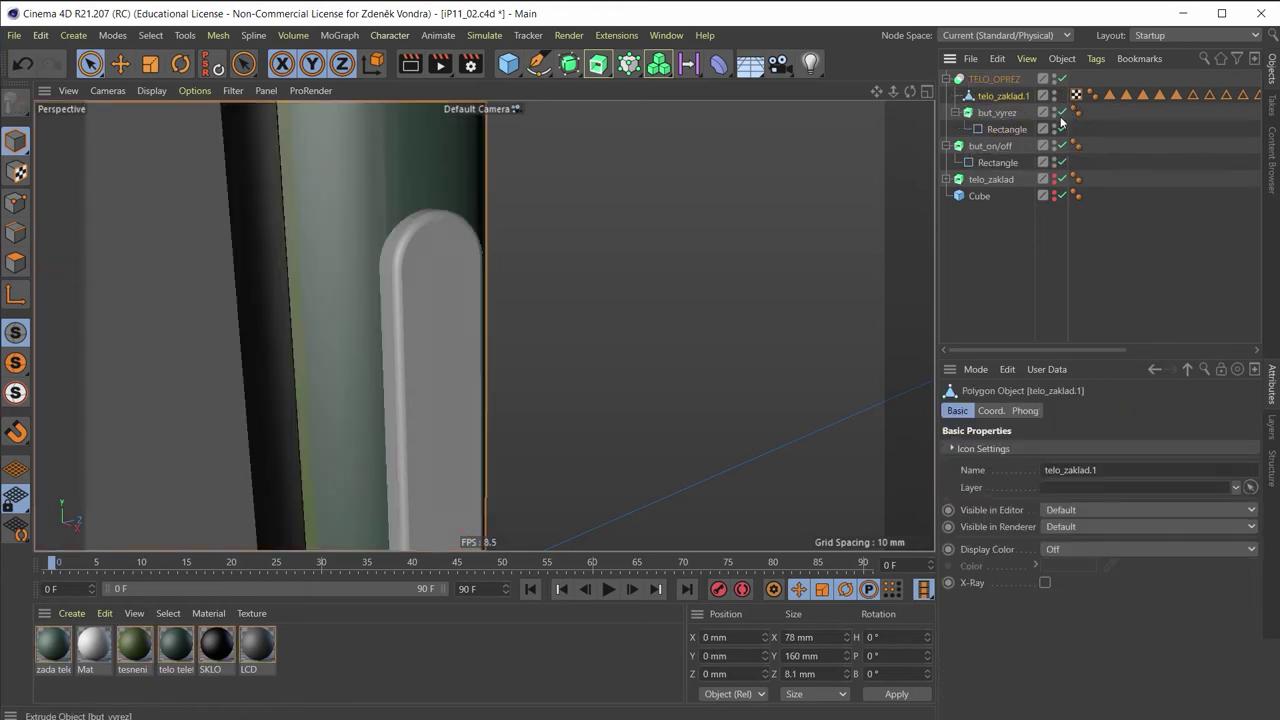
Set the cutout's rectangle spline to 3.2 mm wide and 17.7 mm tall
left_click(1006, 129)
left_click(1055, 449)
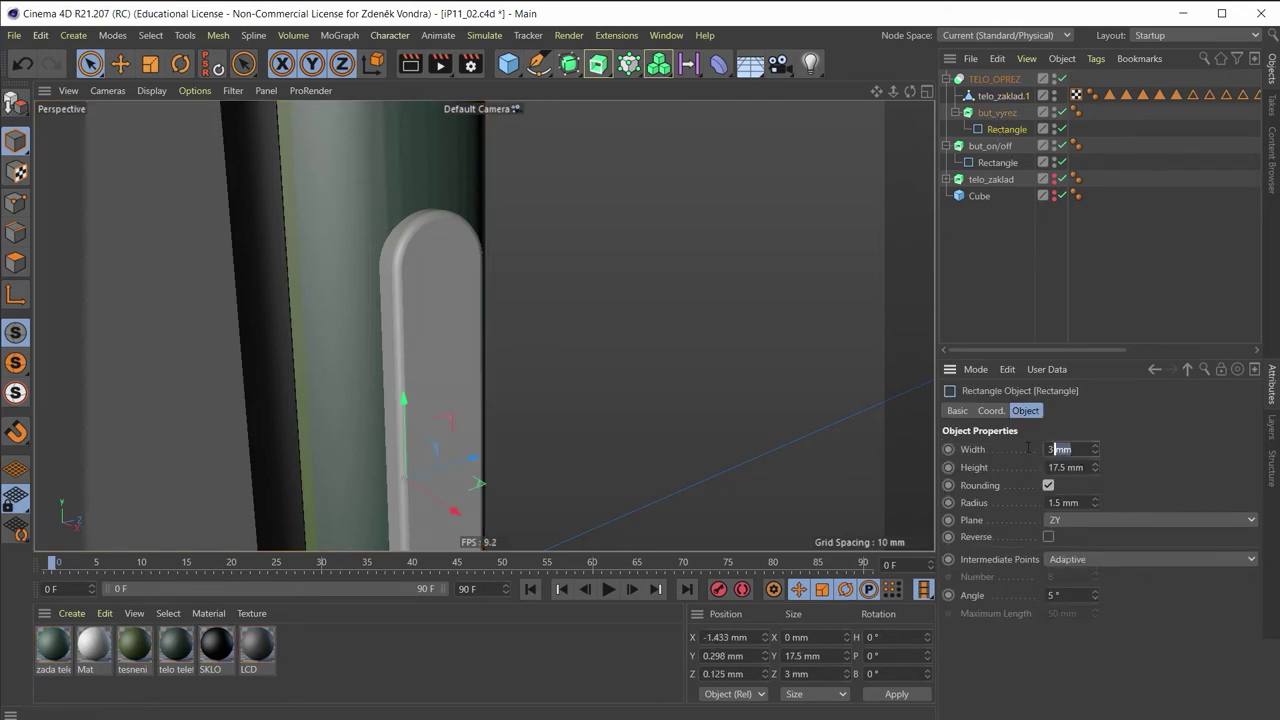
type("3.")
type("2")
key("Return")
left_click(1058, 467)
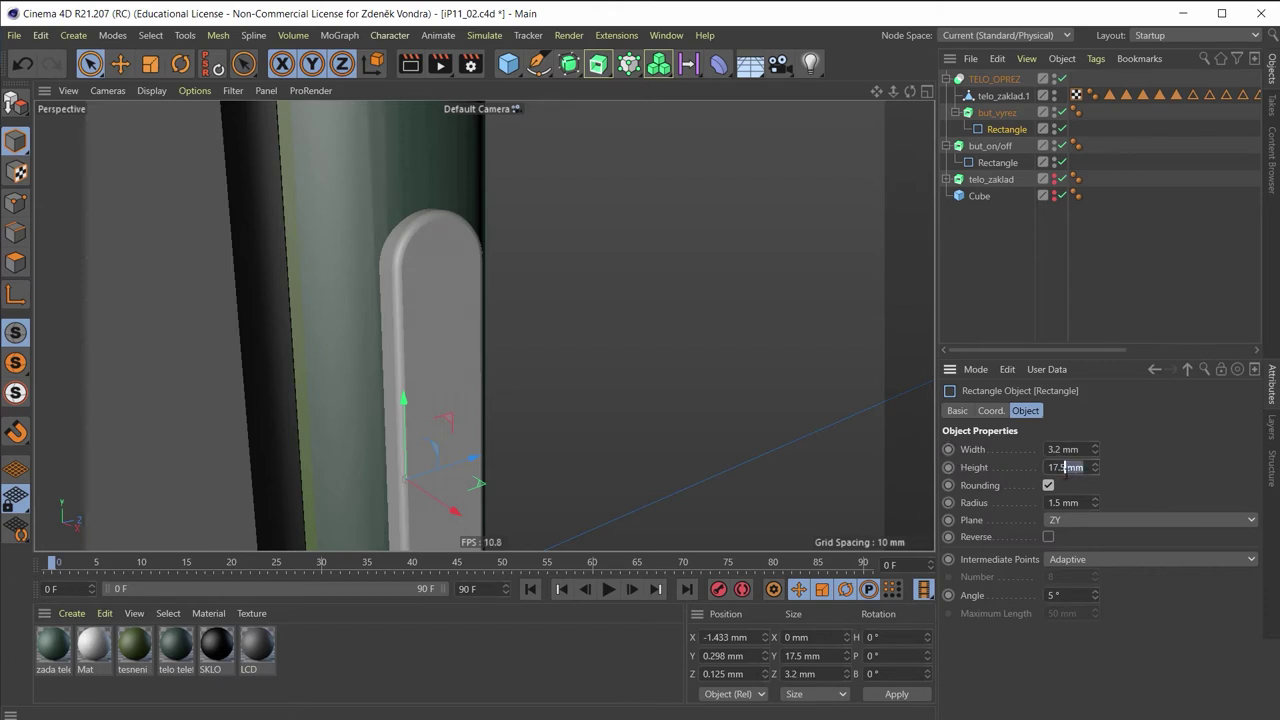
type("7")
key("Return")
Enlarge the cutout rectangle to 3.5 mm by 17.9 mm and inspect the slot around the button
scroll(449, 294, "up", 2)
scroll(437, 206, "up", 2)
scroll(390, 280, "up", 3)
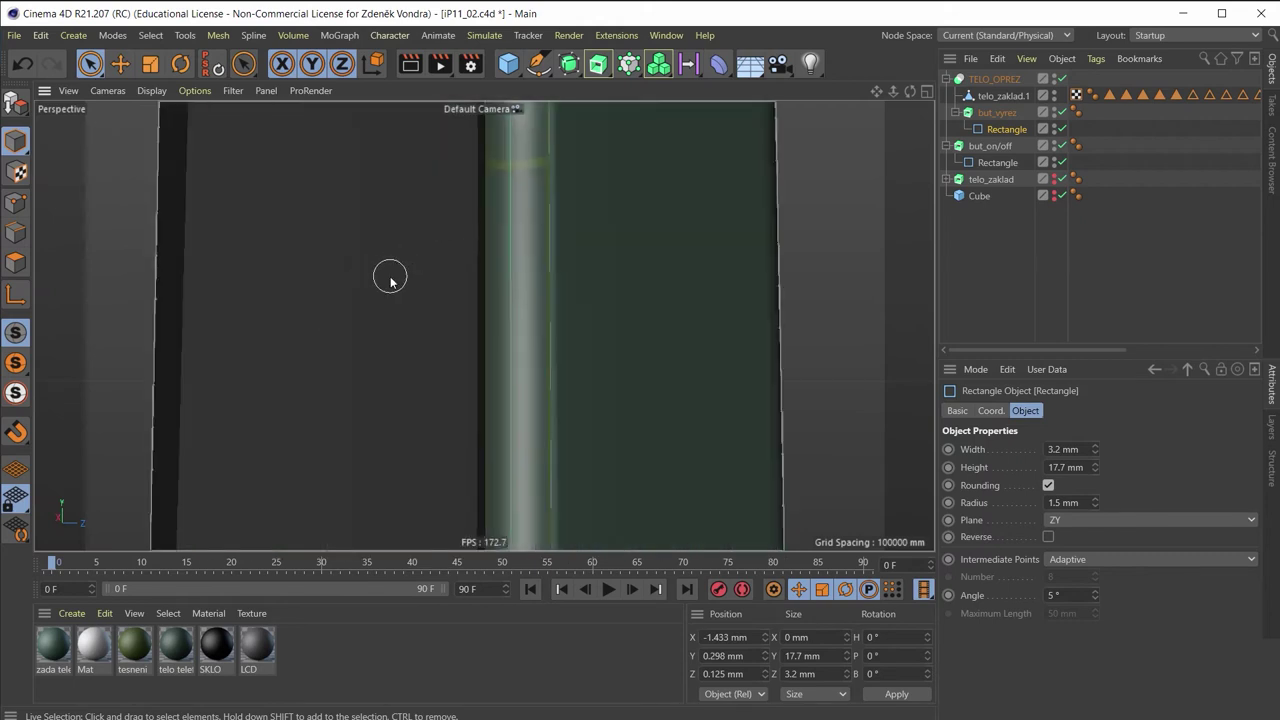
scroll(390, 280, "down", 3)
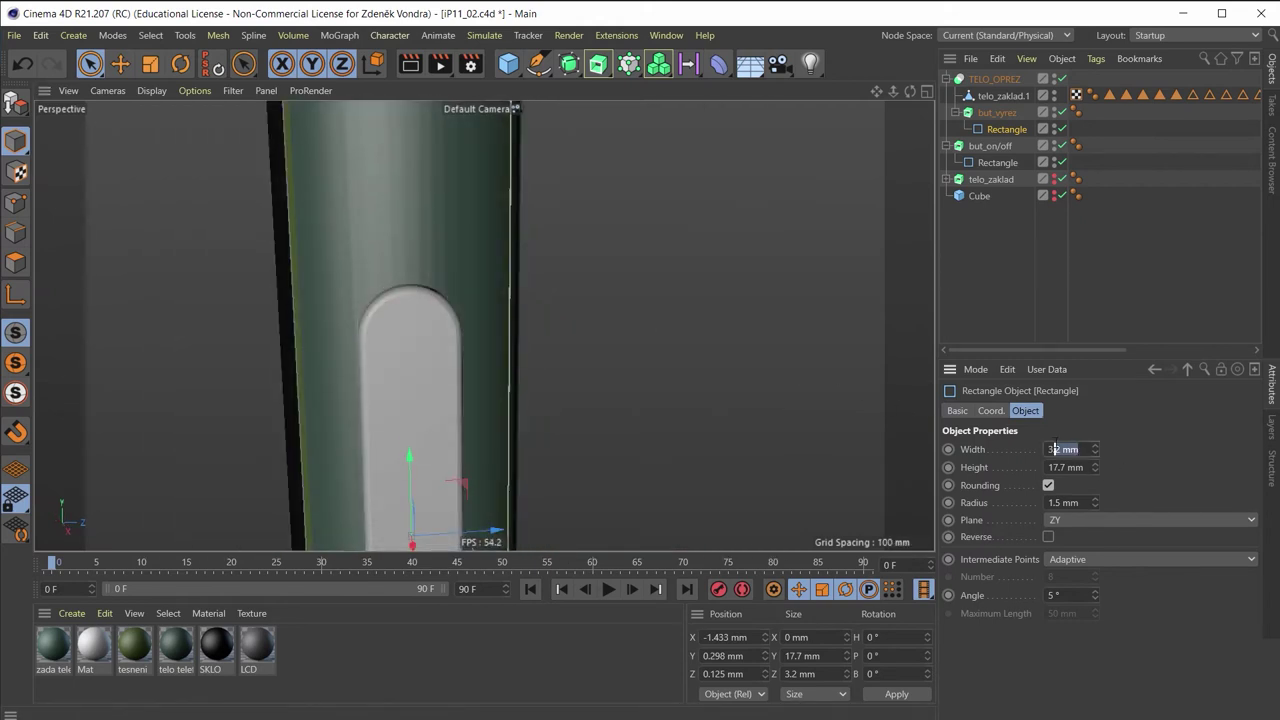
type("3.5")
key("Return")
left_click_drag(1082, 467, 1065, 467)
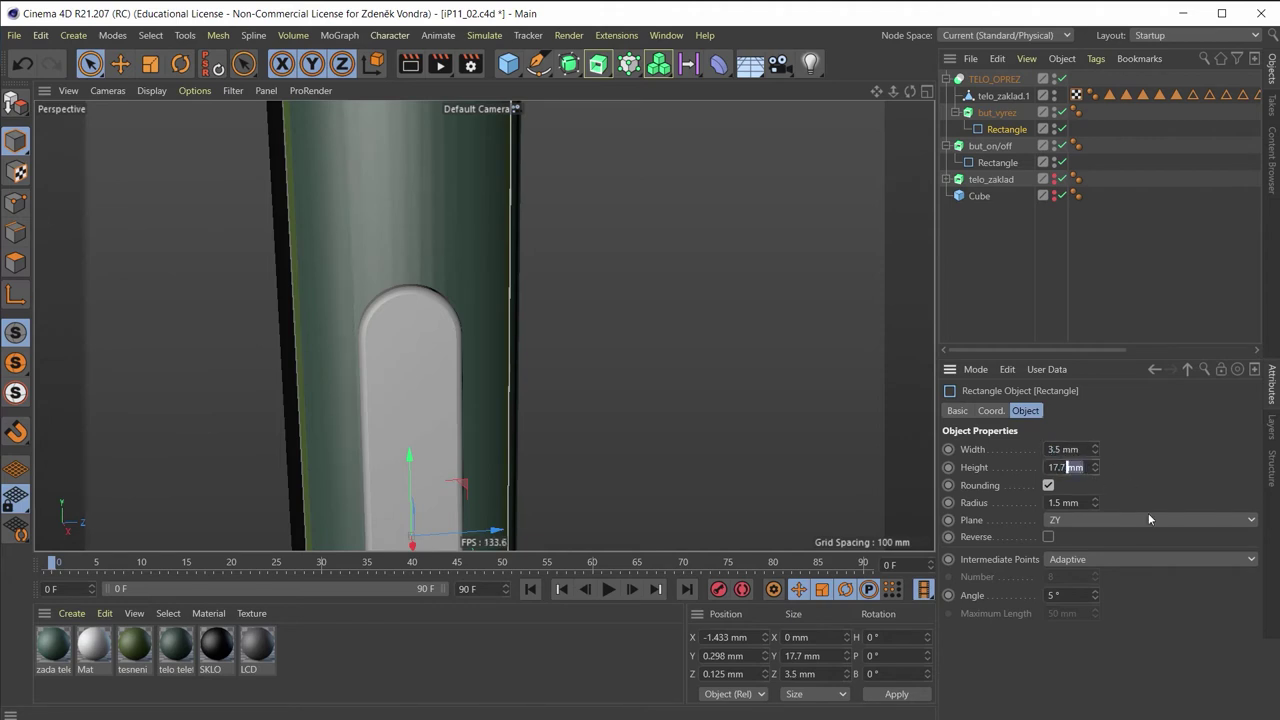
key("BackSpace")
type("5")
key("Return")
mouse_move(458, 301)
left_mouse_down("alt")
mouse_move(395, 279)
mouse_move(316, 276)
mouse_move(494, 393)
mouse_move(491, 366)
mouse_move(571, 366)
mouse_move(600, 417)
mouse_move(552, 403)
left_mouse_up("alt")
scroll(463, 389, "up", 3)
scroll(474, 392, "up", 1)
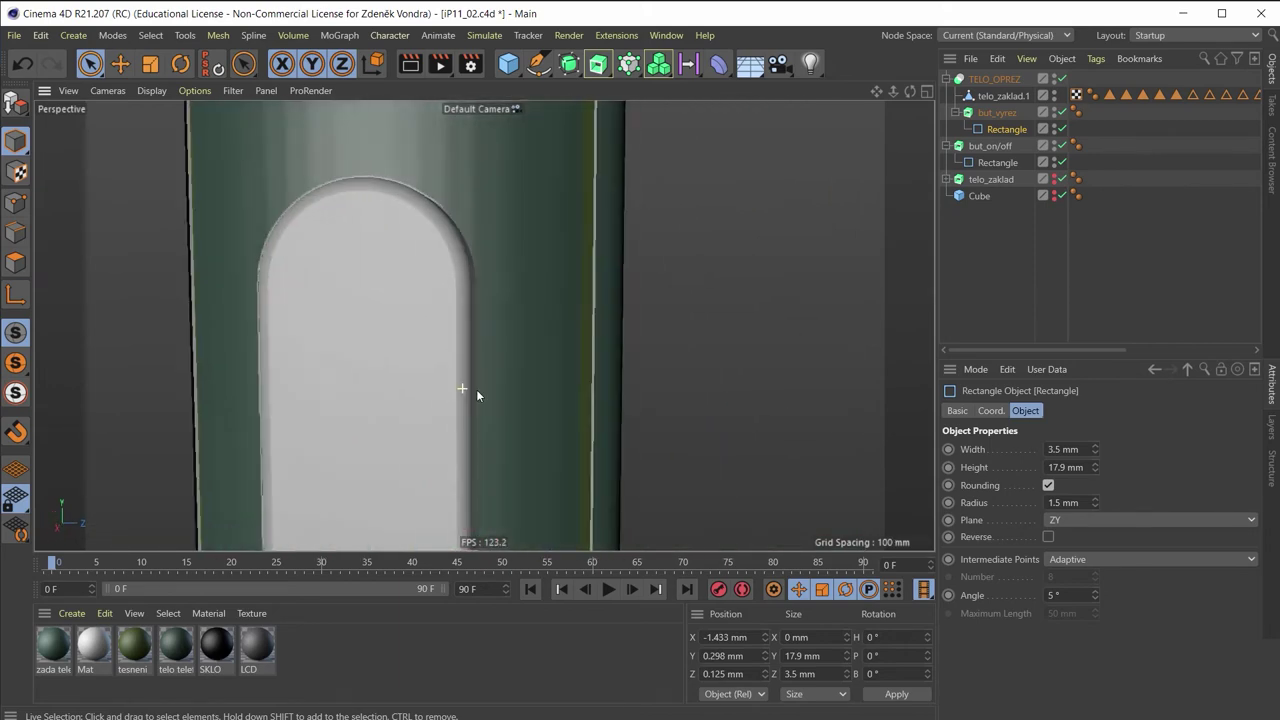
scroll(485, 392, "up", 1)
scroll(485, 390, "up", 1)
mouse_move(437, 400)
left_mouse_down("alt")
mouse_move(420, 451)
mouse_move(500, 463)
mouse_move(489, 413)
mouse_move(449, 349)
mouse_move(697, 385)
left_mouse_up("alt")
scroll(491, 343, "down", 3)
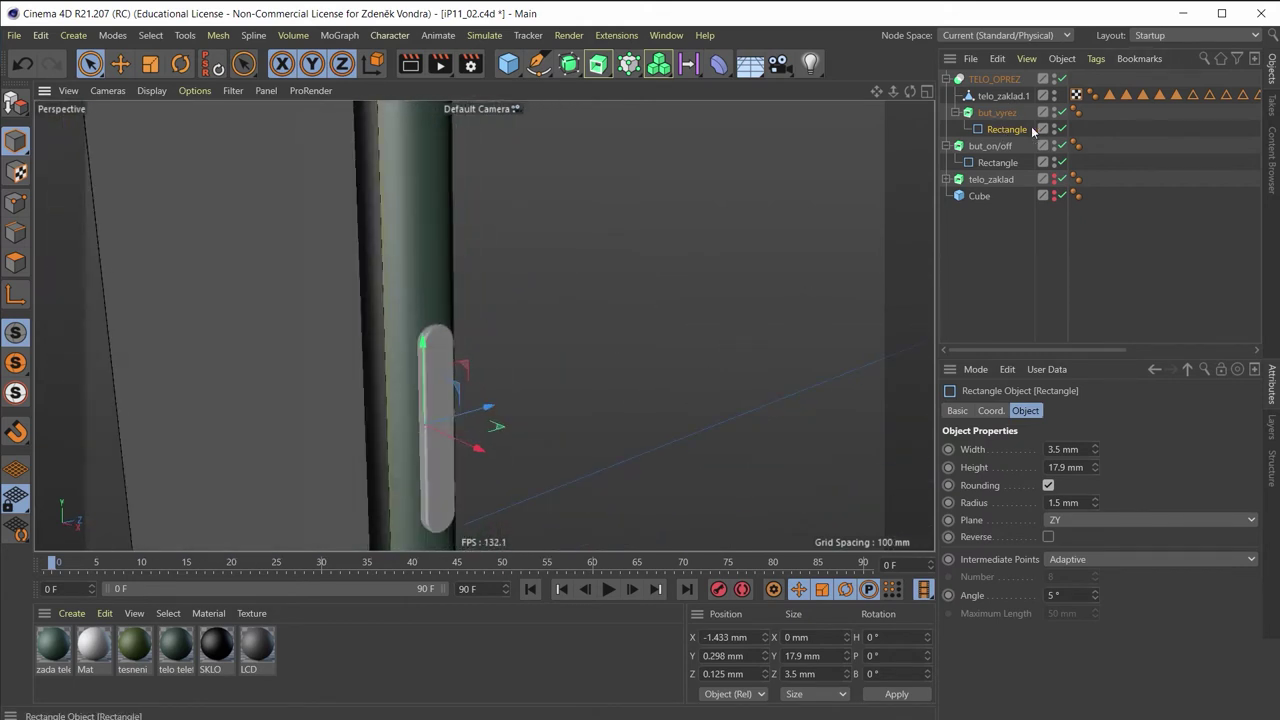
left_click(1054, 146)
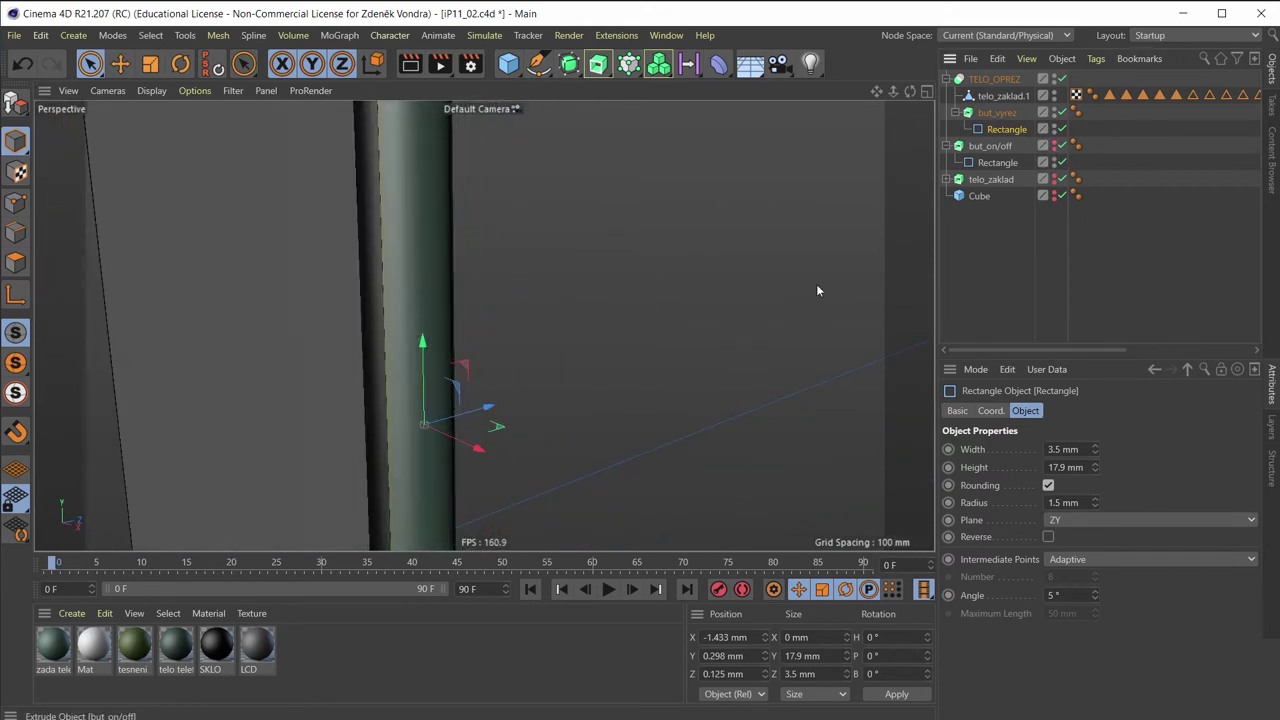
scroll(428, 423, "up", 2)
scroll(414, 360, "up", 2)
scroll(508, 432, "up", 2)
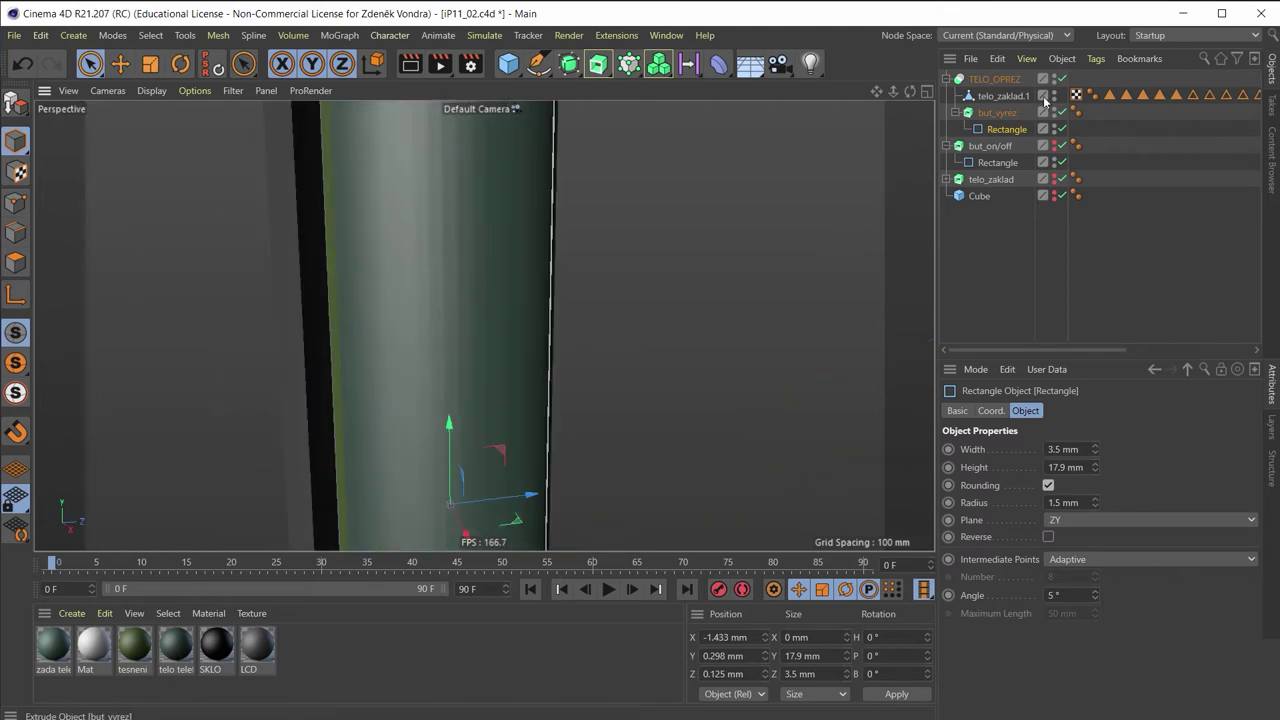
left_click(1002, 112)
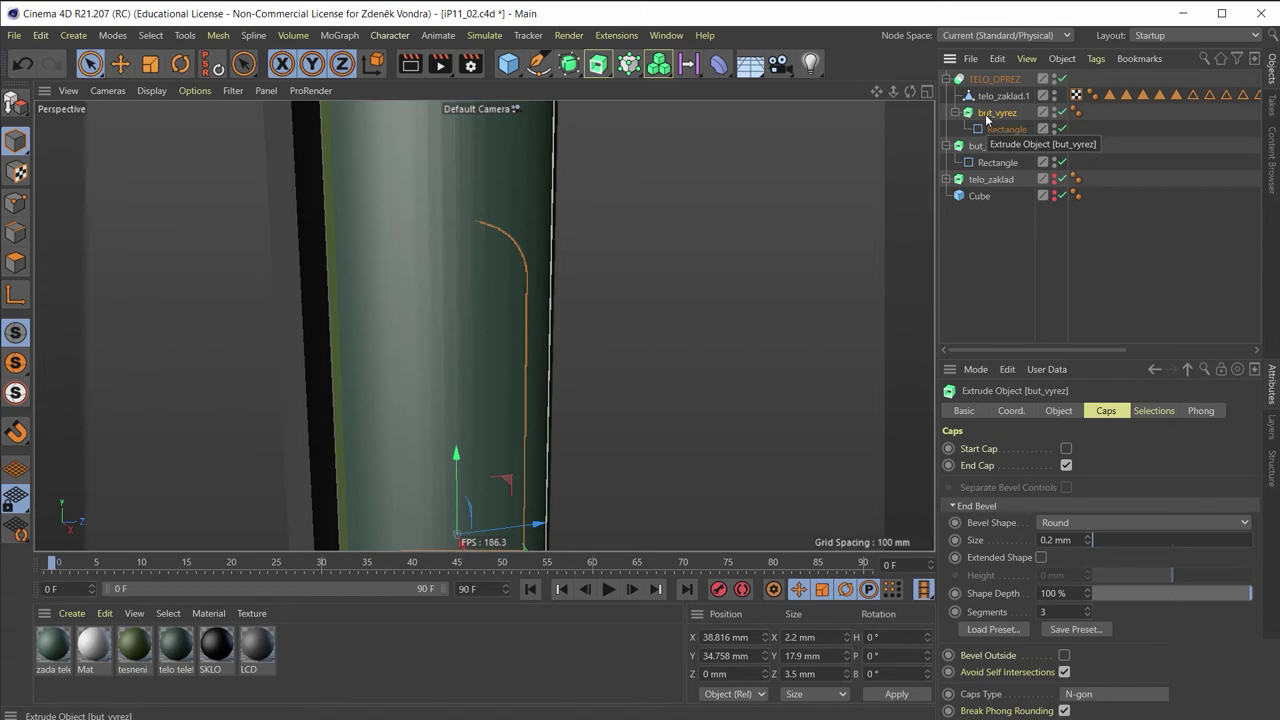
mouse_move(794, 223)
left_mouse_down("alt")
mouse_move(697, 270)
mouse_move(609, 363)
left_mouse_up("alt")
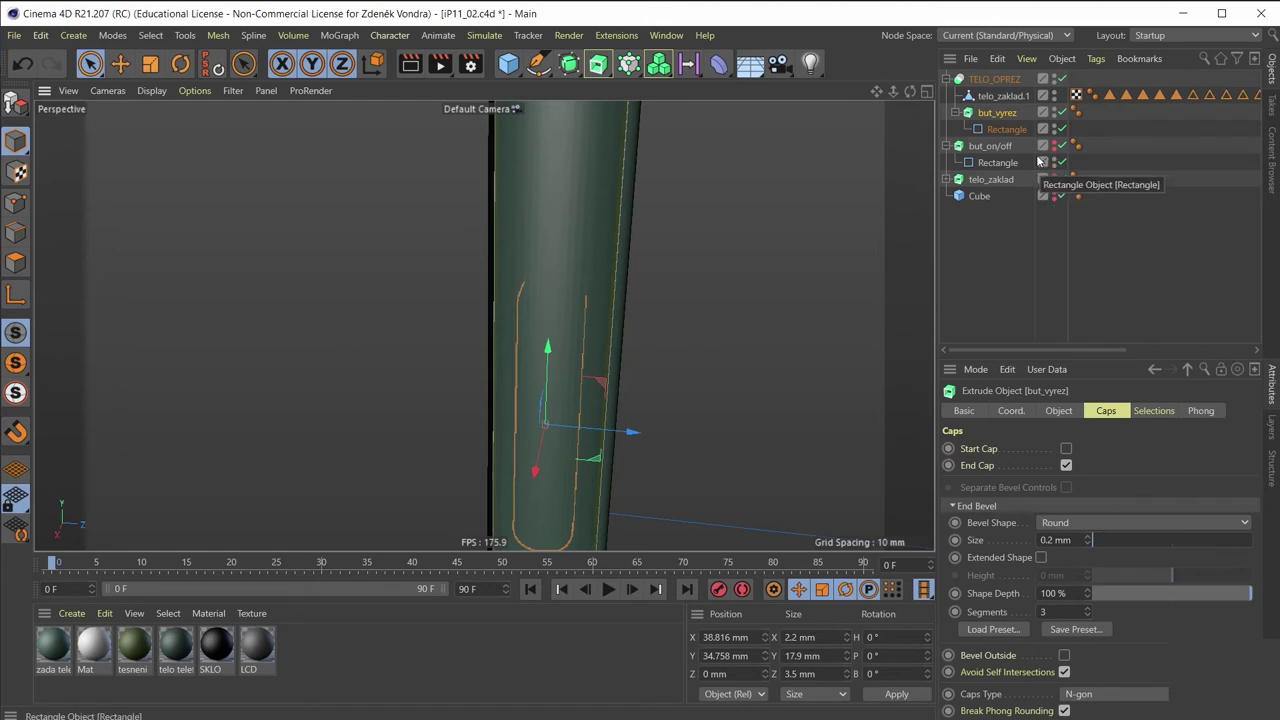
left_click(1013, 98)
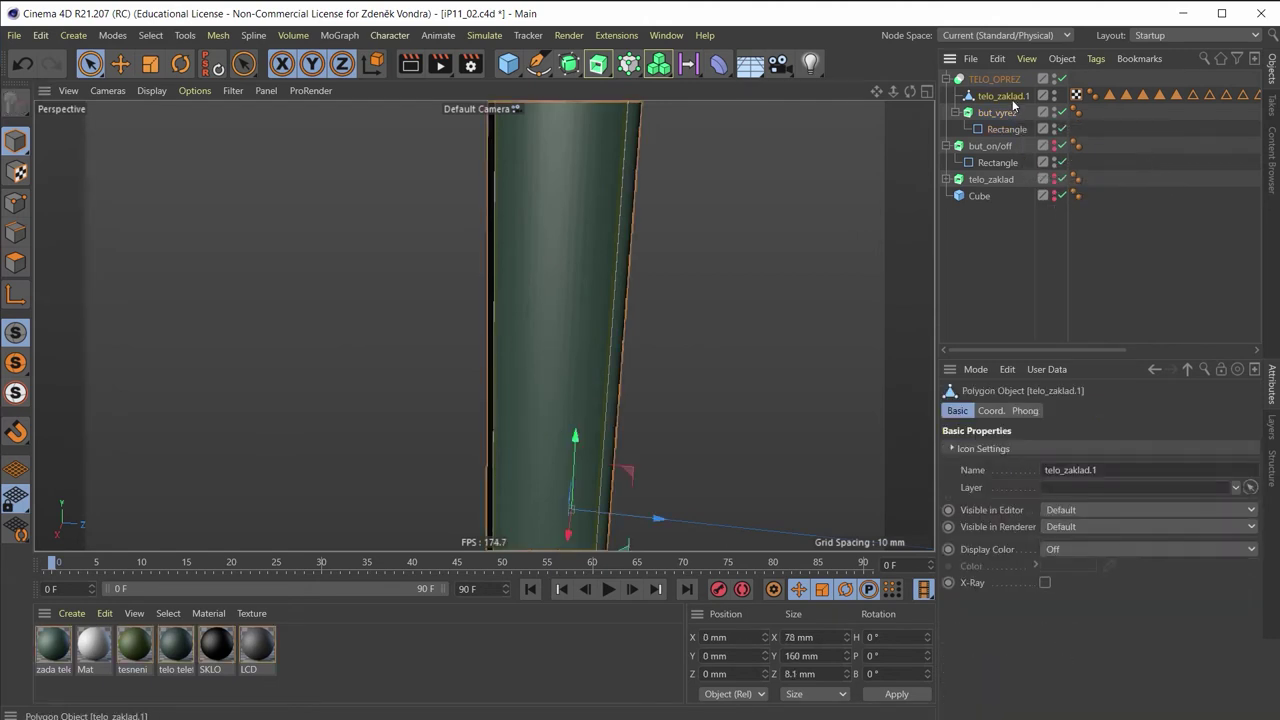
mouse_move(676, 411)
left_mouse_down("alt")
mouse_move(703, 434)
mouse_move(586, 217)
mouse_move(583, 234)
mouse_move(624, 265)
mouse_move(714, 237)
left_mouse_up("alt")
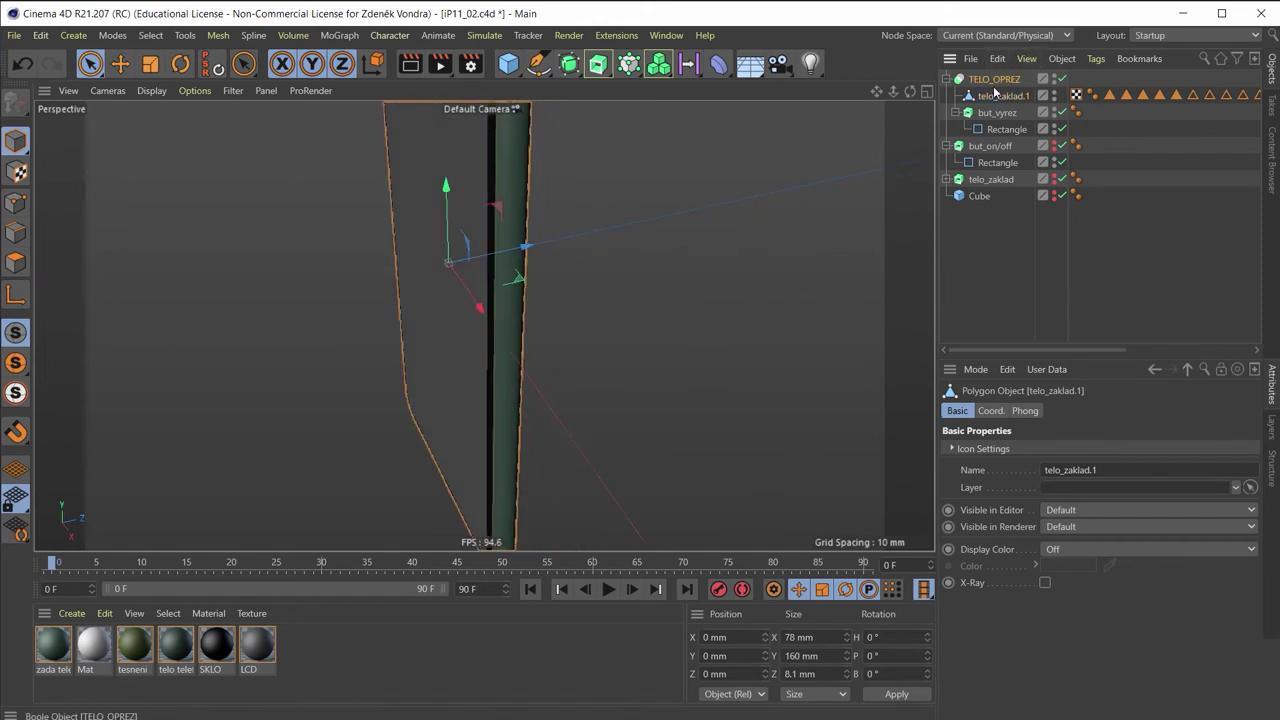
left_click(988, 82)
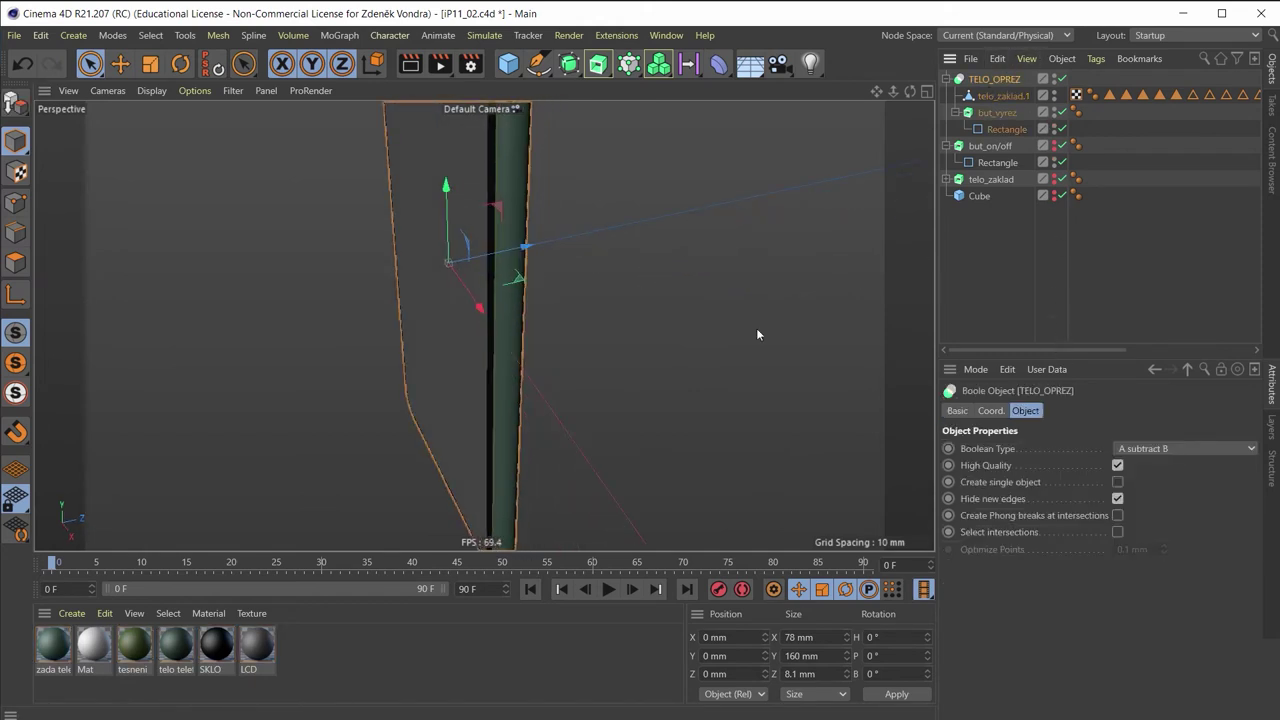
mouse_move(531, 214)
left_mouse_down("alt")
mouse_move(569, 234)
mouse_move(677, 151)
left_mouse_up("alt")
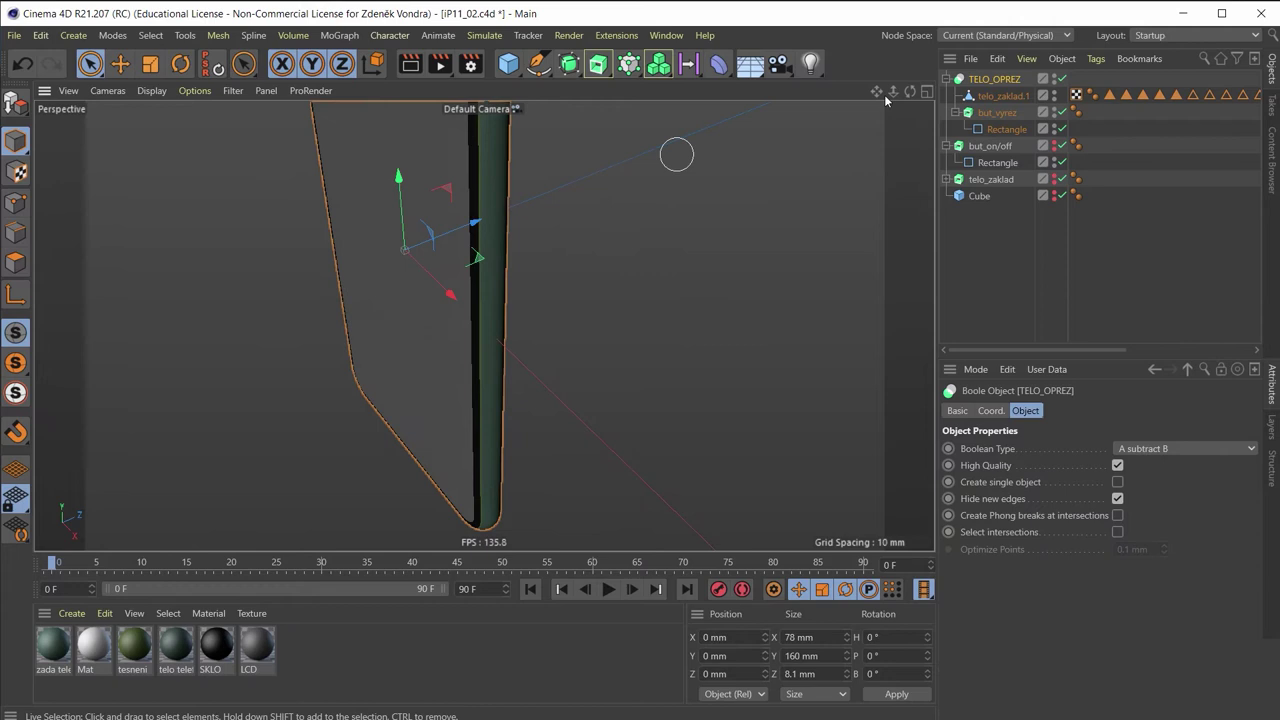
left_click(1009, 114)
scroll(495, 190, "up", 3)
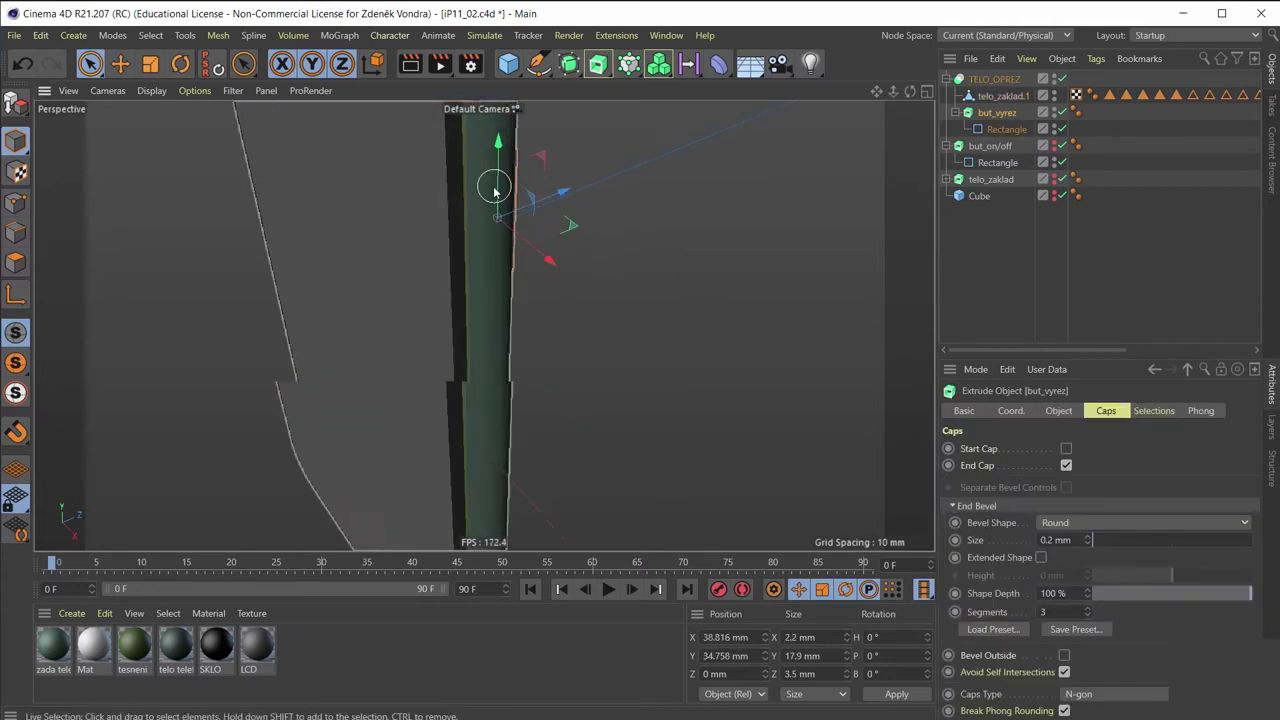
mouse_move(495, 190)
left_mouse_down("alt")
mouse_move(548, 275)
mouse_move(368, 229)
mouse_move(571, 223)
mouse_move(471, 243)
mouse_move(691, 162)
mouse_move(631, 162)
mouse_move(686, 175)
mouse_move(608, 240)
mouse_move(936, 203)
left_mouse_up("alt")
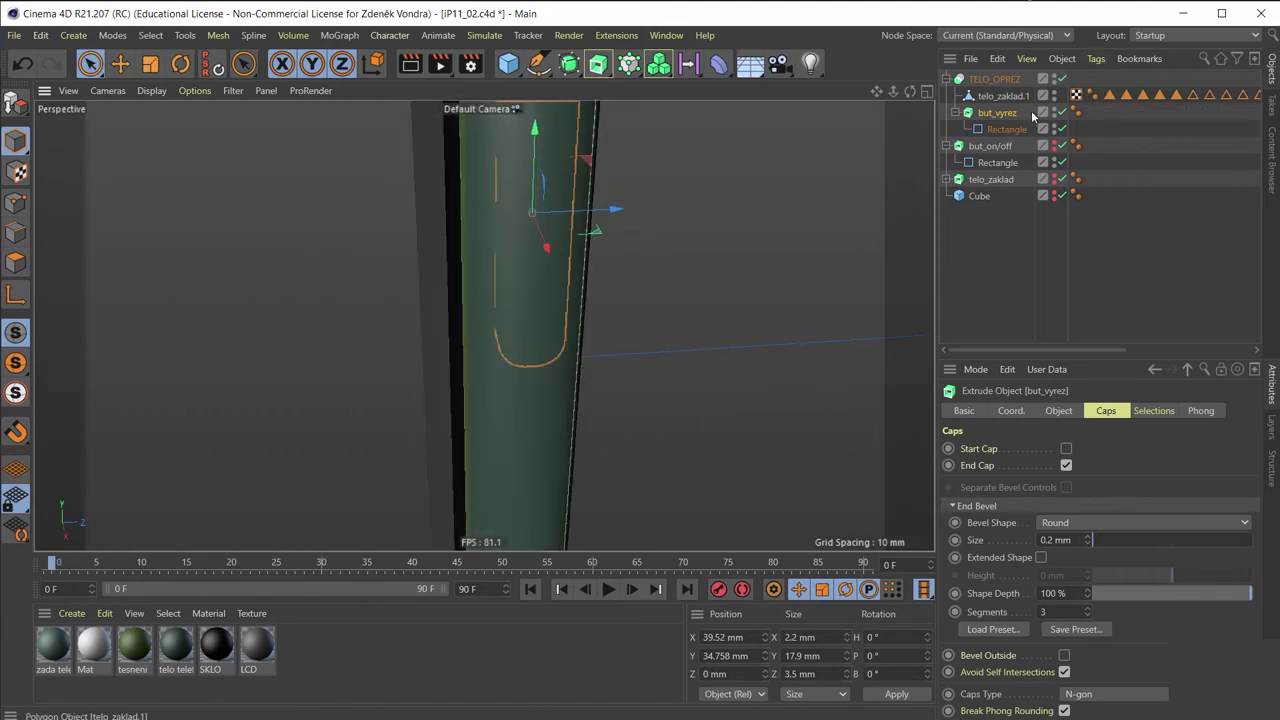
Cap the start of the but_vyrez cutter and set its bevel shape to Solid
left_click(1066, 450)
mouse_move(706, 380)
left_mouse_down("alt")
mouse_move(634, 250)
mouse_move(557, 212)
mouse_move(724, 312)
left_mouse_up("alt")
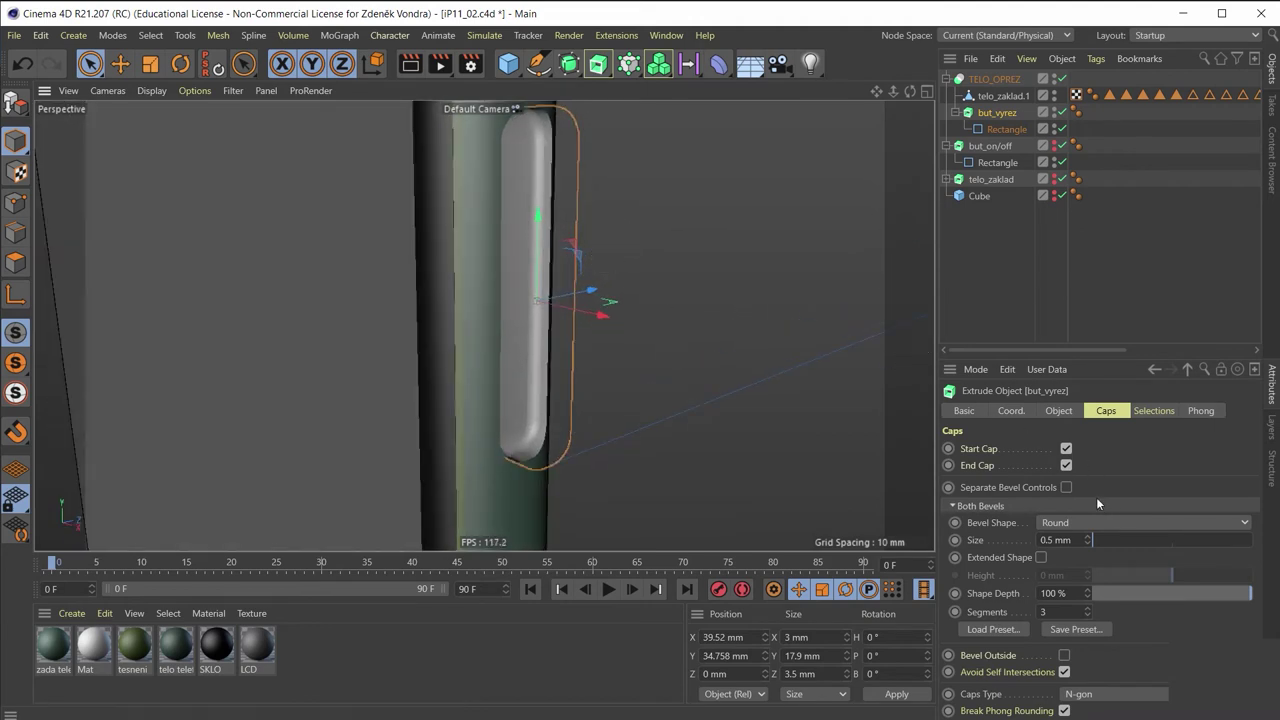
left_click(1068, 521)
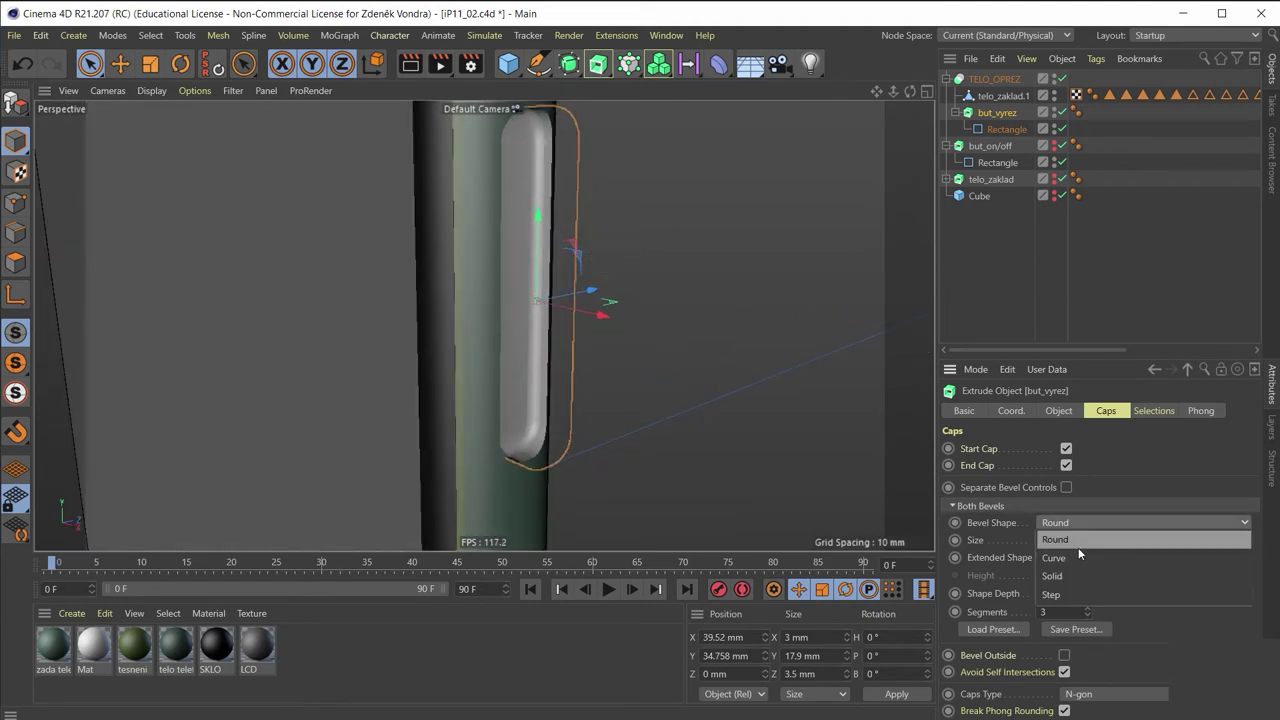
left_click(1078, 584)
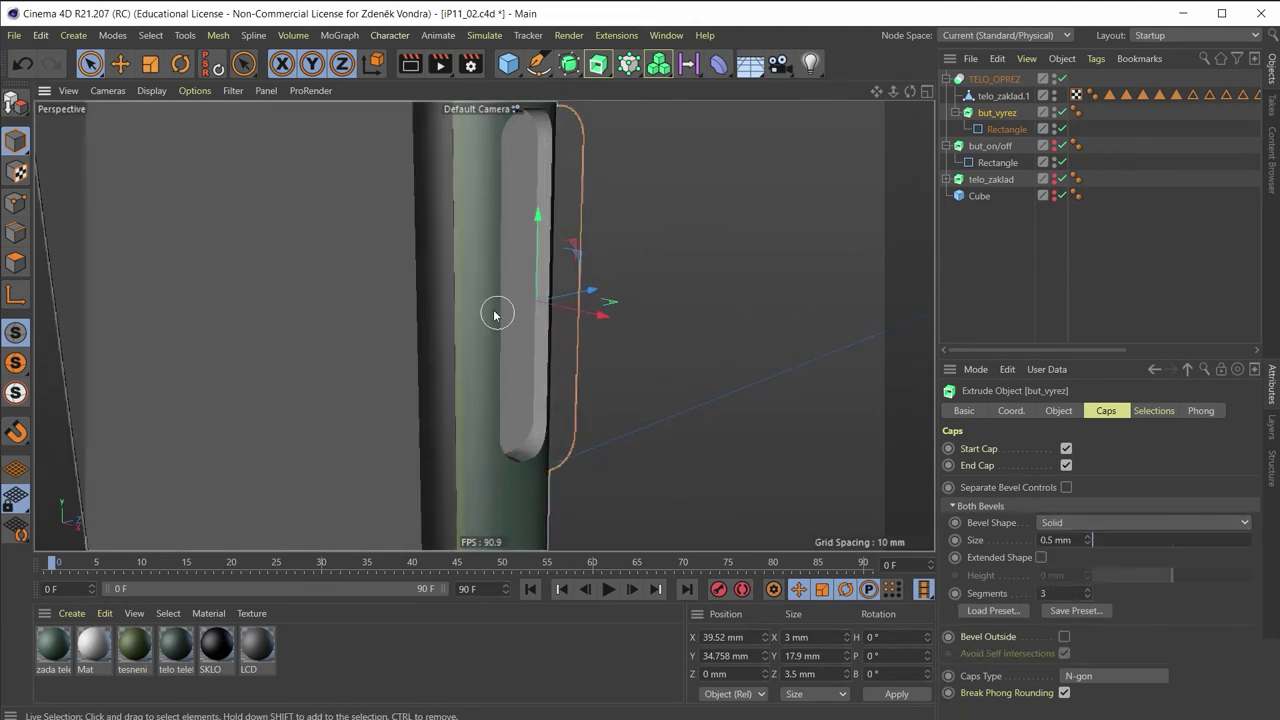
mouse_move(494, 315)
left_mouse_down("alt")
mouse_move(377, 392)
mouse_move(663, 413)
mouse_move(600, 370)
left_mouse_up("alt")
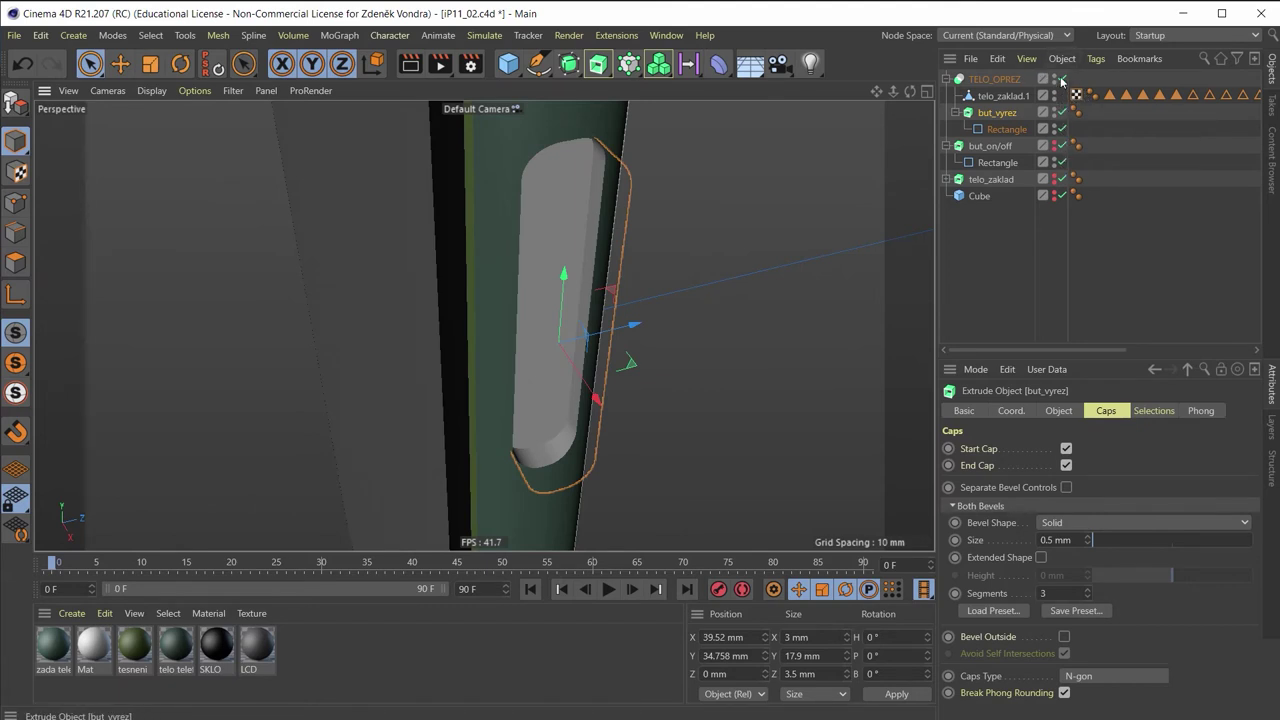
Show the but_on/off button again and select the cut-out's rectangle profile
left_click(1055, 146, "ctrl")
mouse_move(510, 263)
left_mouse_down("alt")
mouse_move(485, 208)
mouse_move(433, 220)
mouse_move(510, 222)
left_mouse_up("alt")
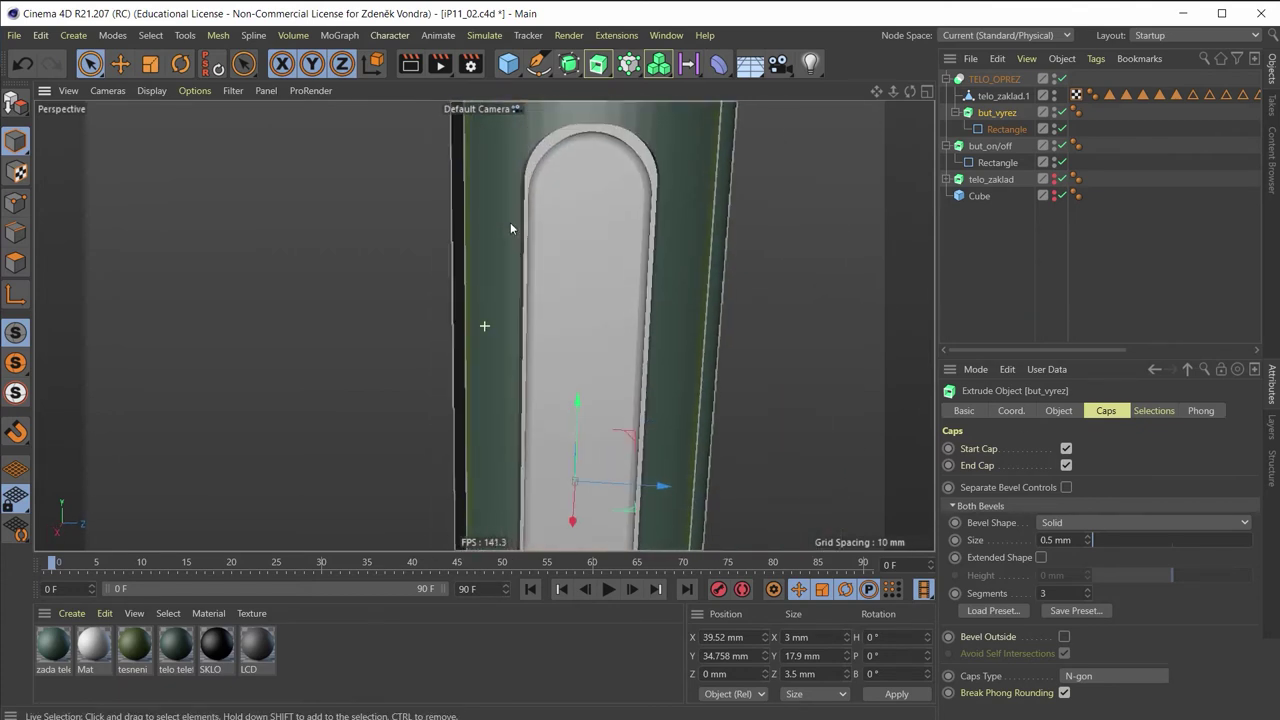
left_click(1012, 130)
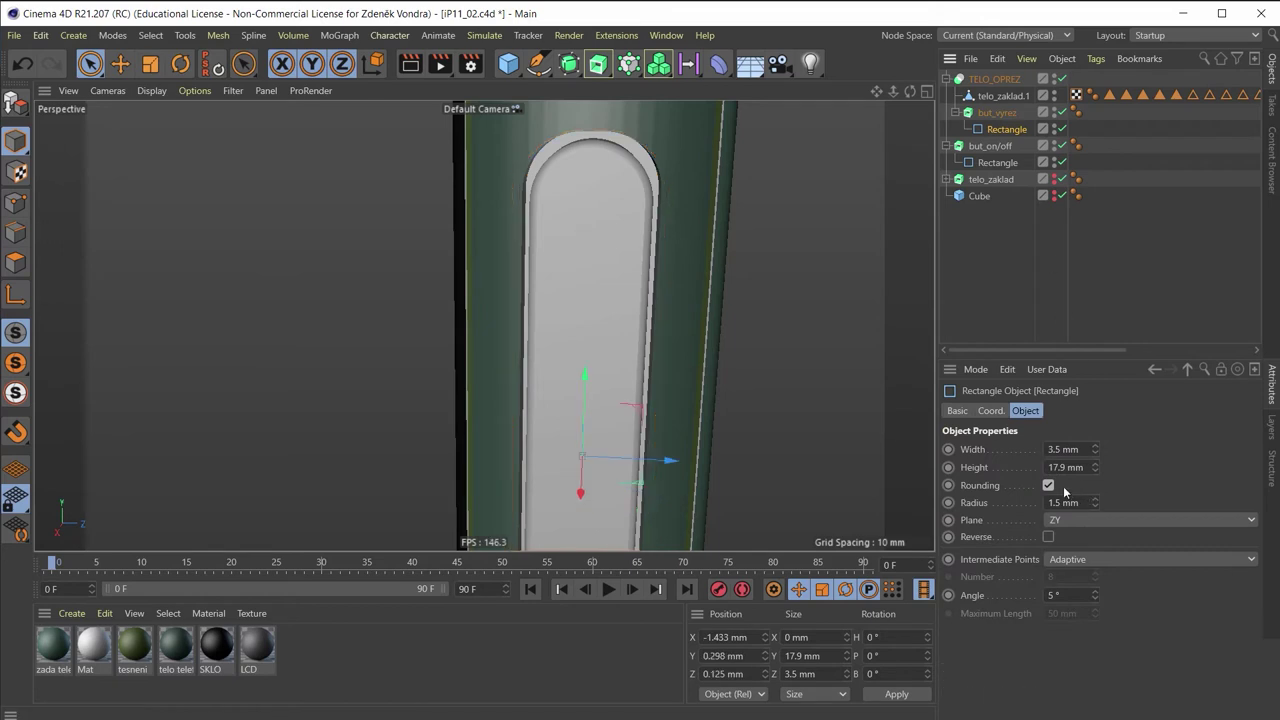
Set the cut-out rectangle to 3.2 mm wide and 17.5 mm tall, then check the narrower slot
left_click(1062, 449)
type("3")
key("Return")
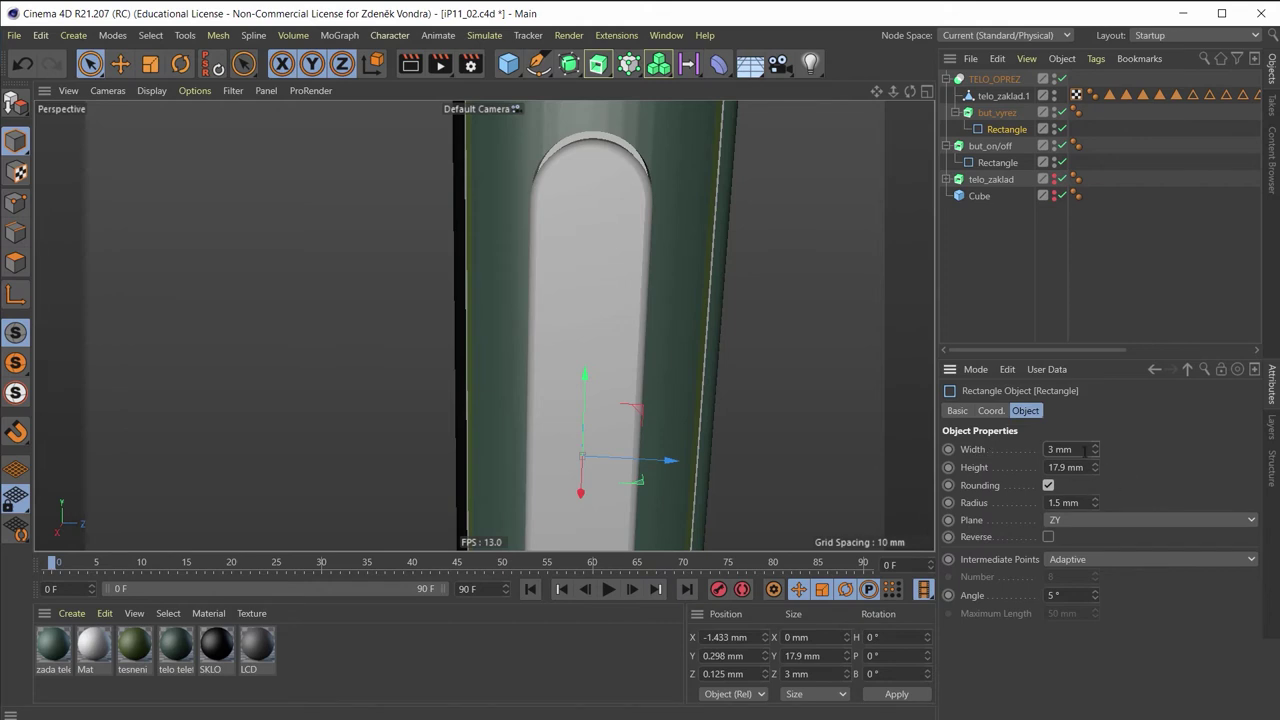
left_click(1085, 451)
type("3.2")
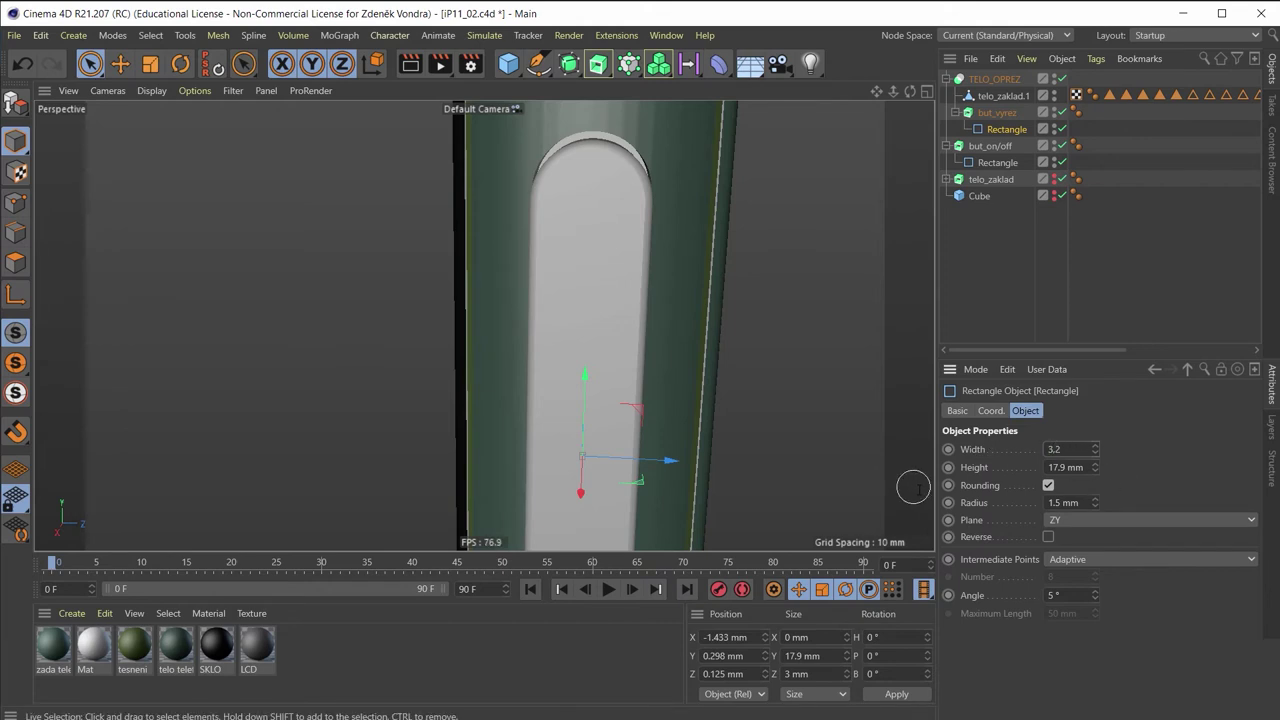
key("Return")
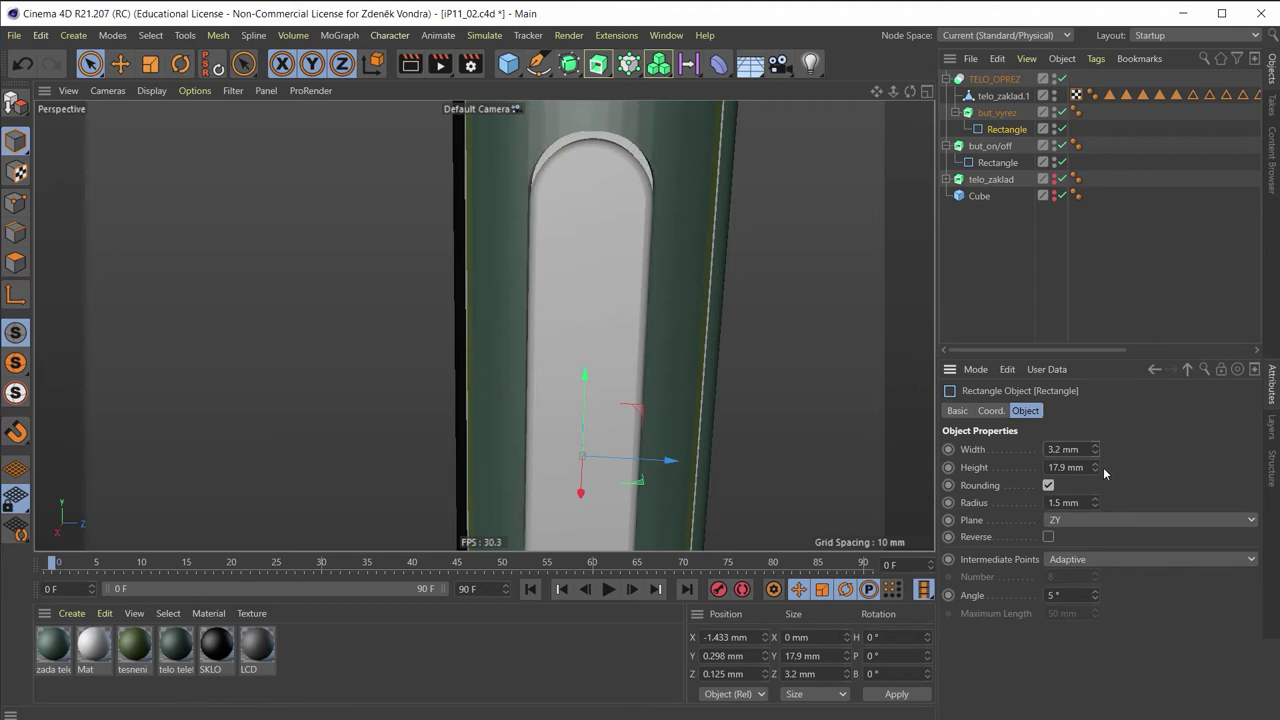
left_click(1104, 470)
type("1")
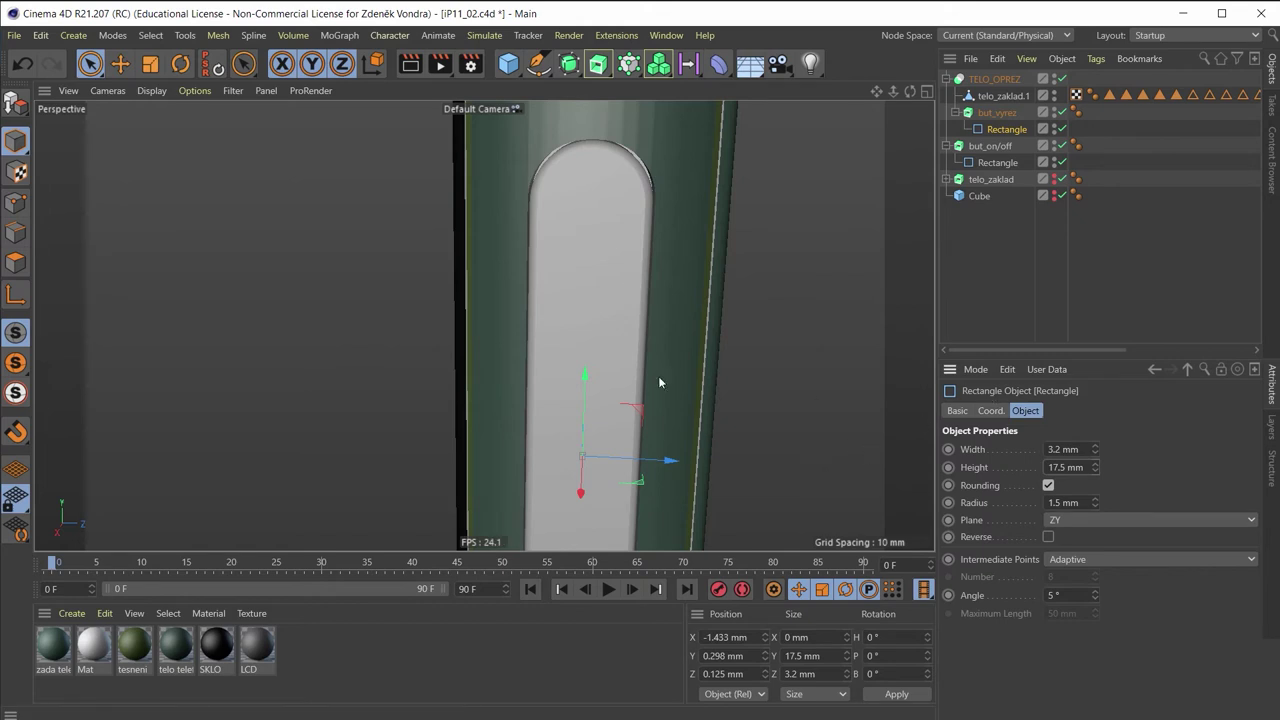
mouse_move(594, 323)
left_mouse_down("alt")
mouse_move(623, 320)
mouse_move(571, 320)
mouse_move(680, 137)
mouse_move(674, 308)
mouse_move(558, 325)
mouse_move(517, 400)
left_mouse_up("alt")
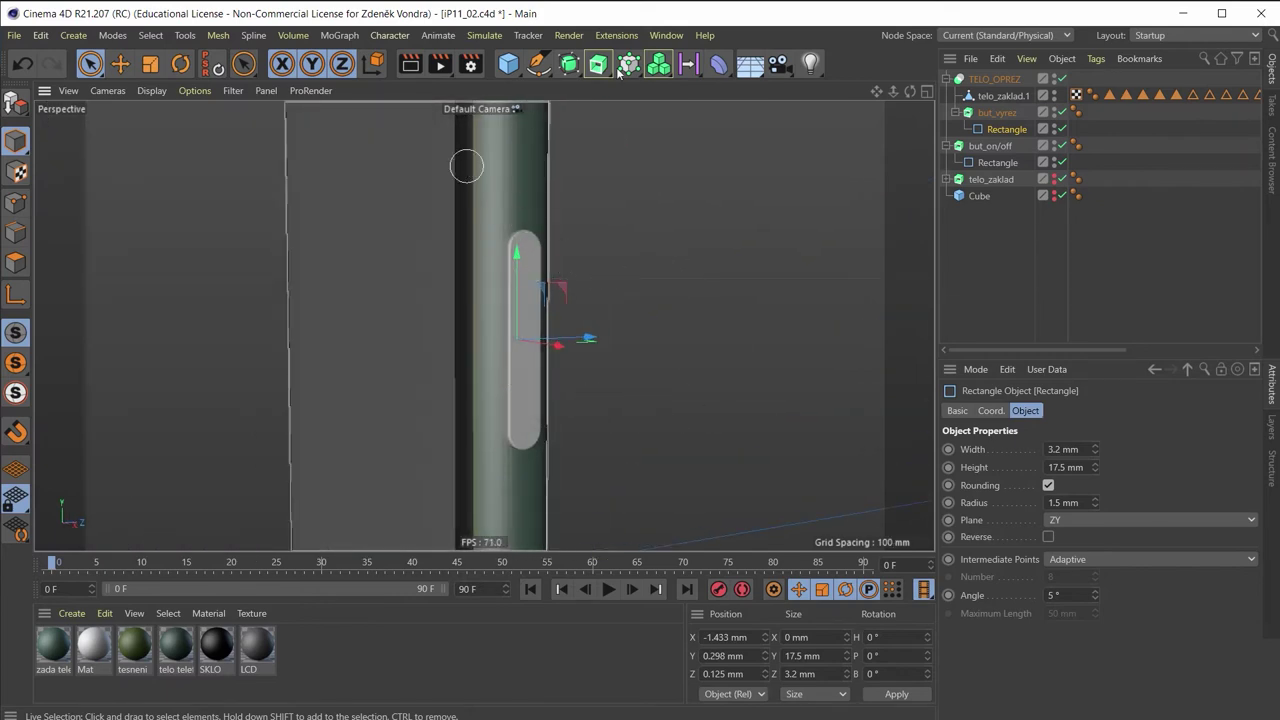
mouse_move(583, 391)
left_mouse_down("alt")
mouse_move(576, 291)
mouse_move(380, 266)
mouse_move(451, 363)
mouse_move(532, 222)
mouse_move(570, 345)
left_mouse_up("alt")
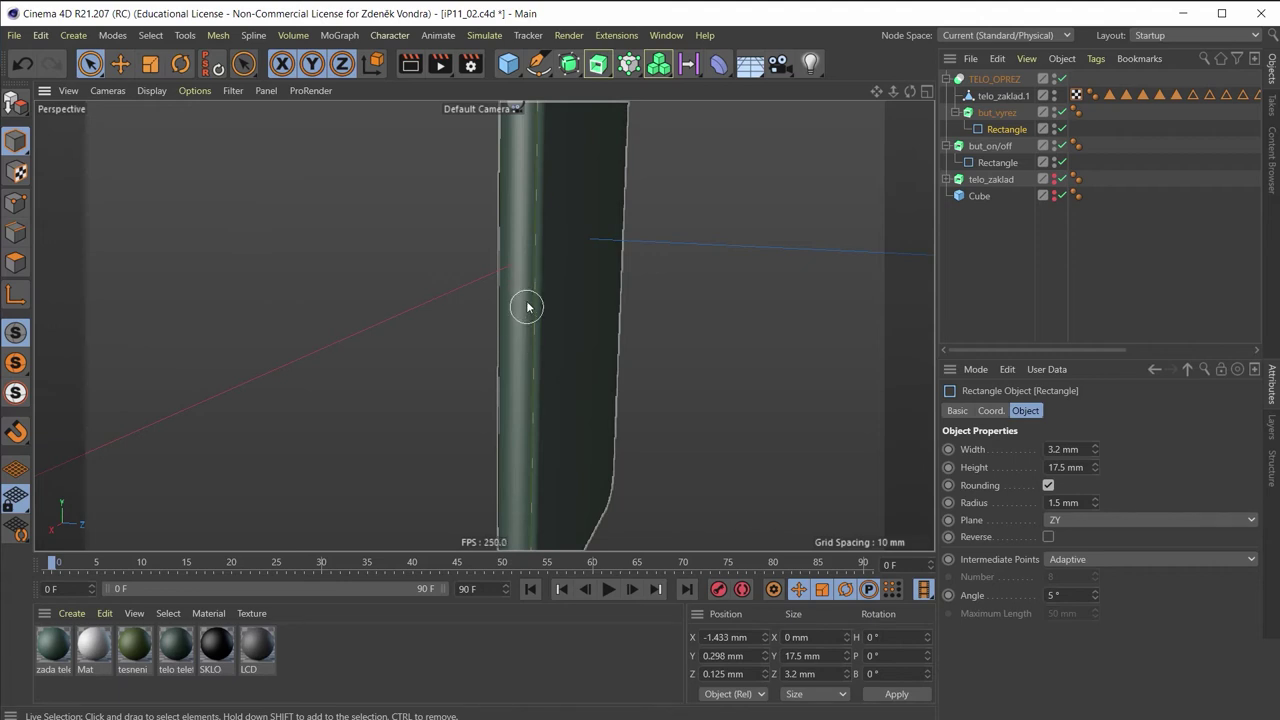
mouse_move(527, 307)
left_mouse_down("alt")
mouse_move(594, 297)
mouse_move(622, 507)
left_mouse_up("alt")
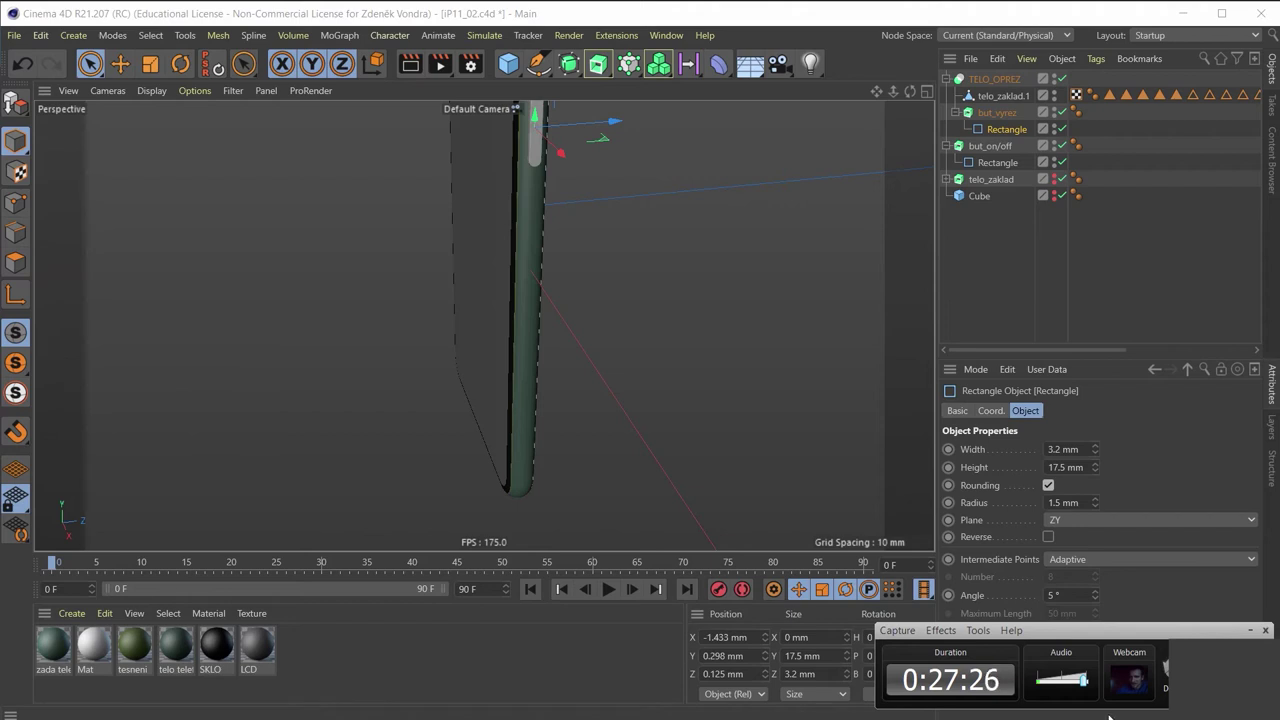
Maximize the Right view from the four-view layout and zoom to frame the phone's side
middle_click(607, 226)
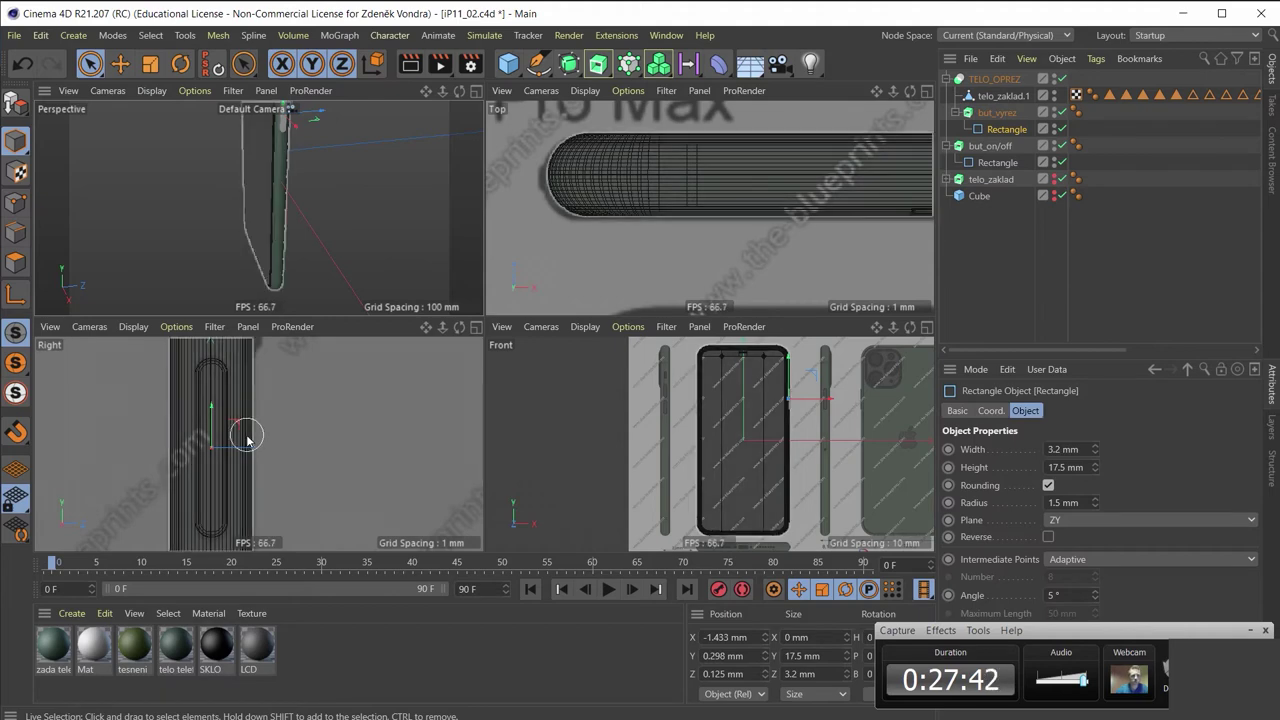
middle_click(294, 423)
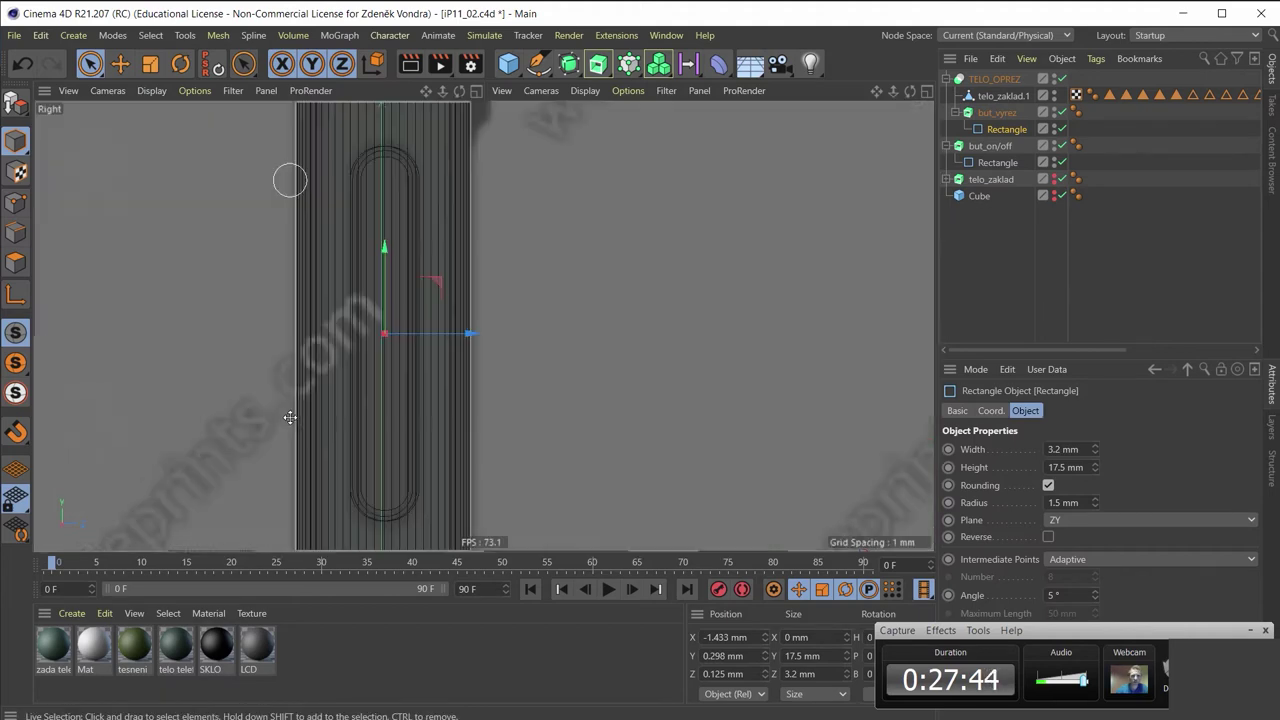
scroll(574, 203, "down", 3)
scroll(548, 266, "down", 3)
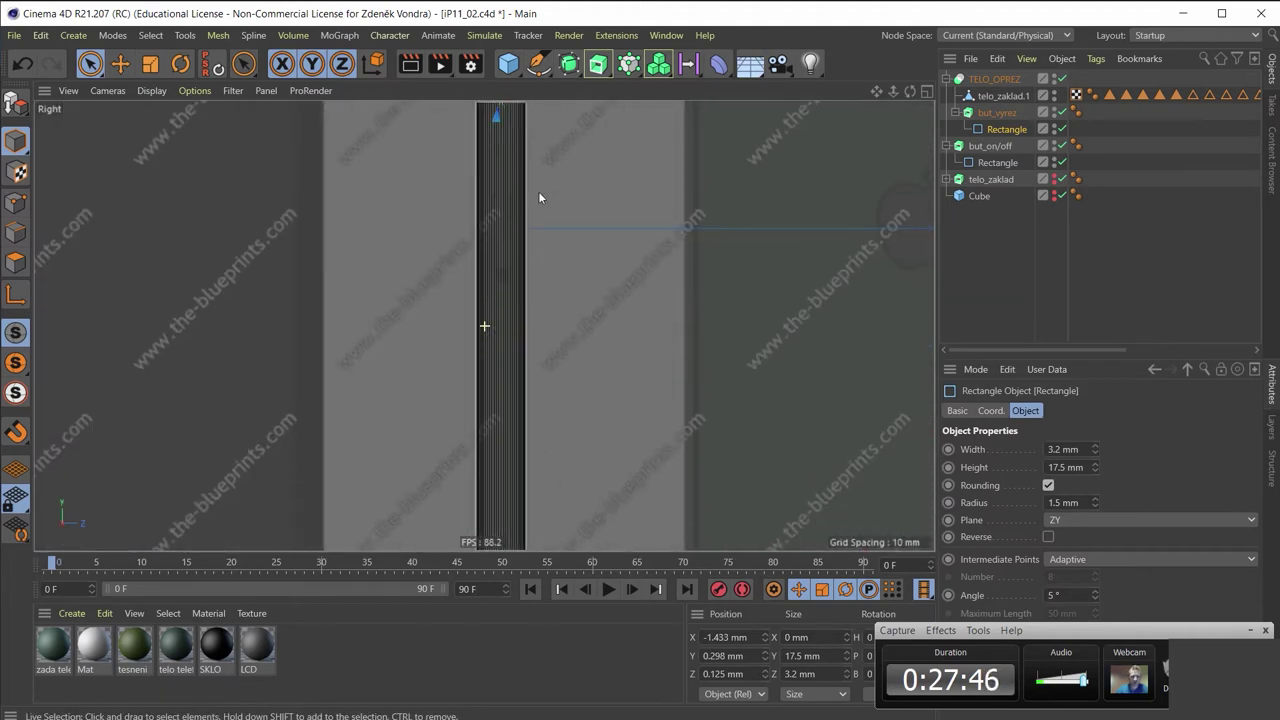
scroll(530, 250, "up", 2)
scroll(523, 271, "up", 2)
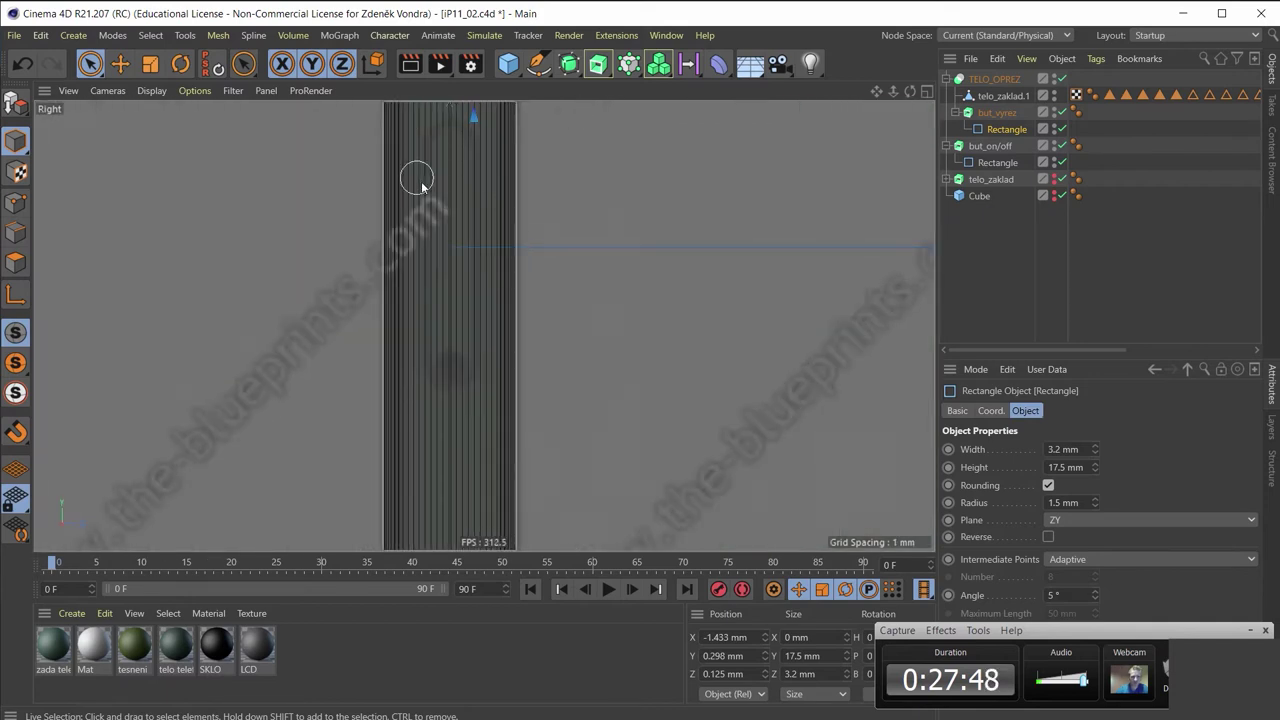
scroll(470, 185, "up", 2)
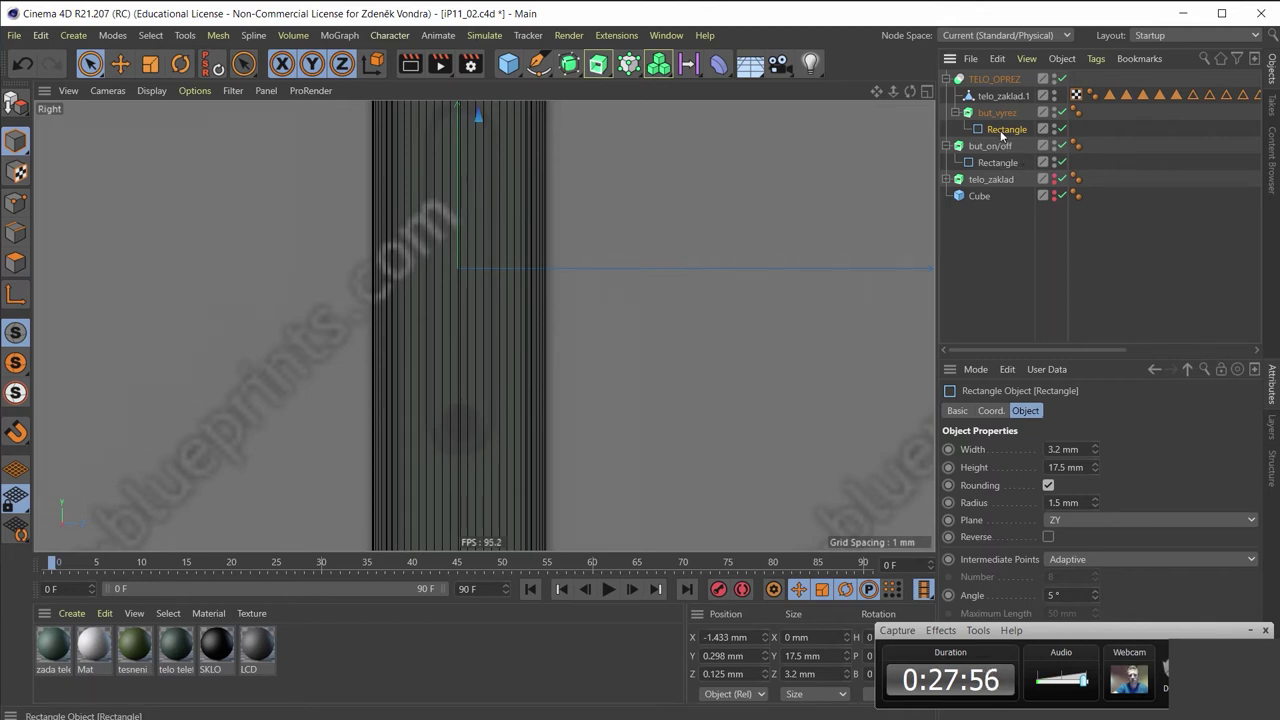
Duplicate the rectangle and drag the copy down the phone's side in the Right view
key("ctrl+c")
key("ctrl+v")
scroll(646, 218, "down", 2)
scroll(646, 218, "down", 1)
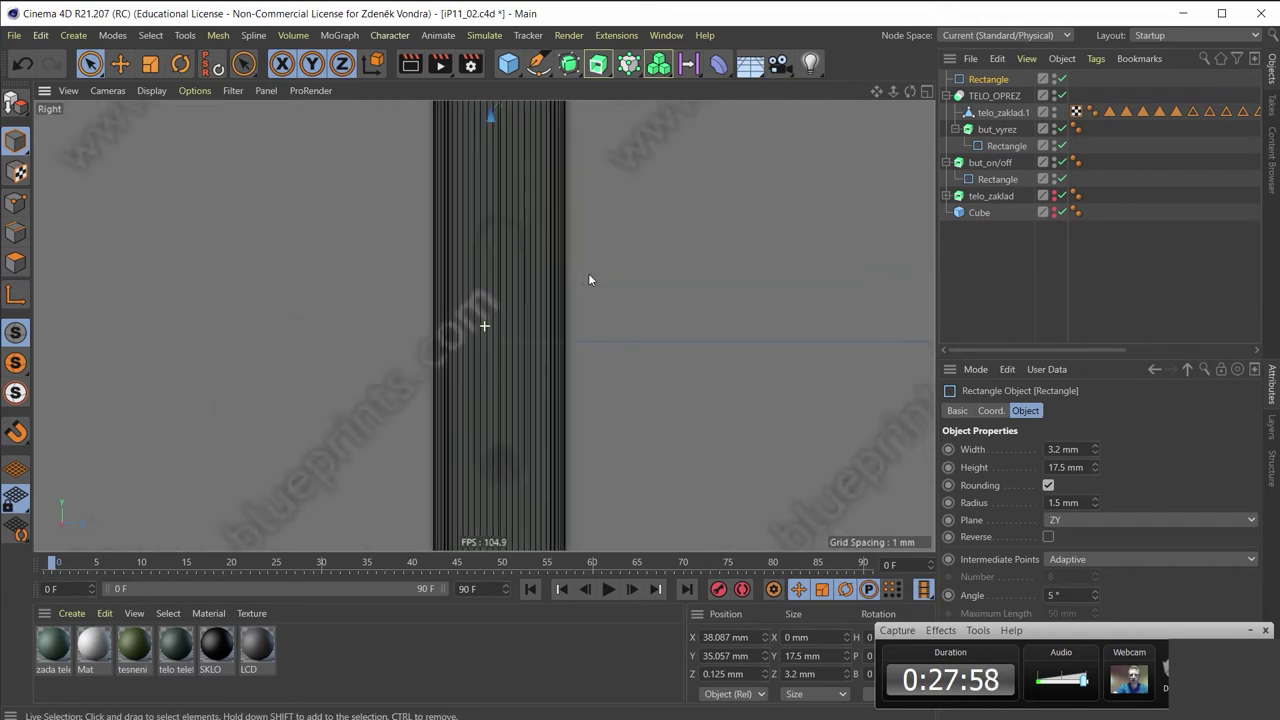
scroll(589, 277, "down", 2)
scroll(586, 263, "down", 1)
middle_click_drag(583, 266, 457, 320, "alt")
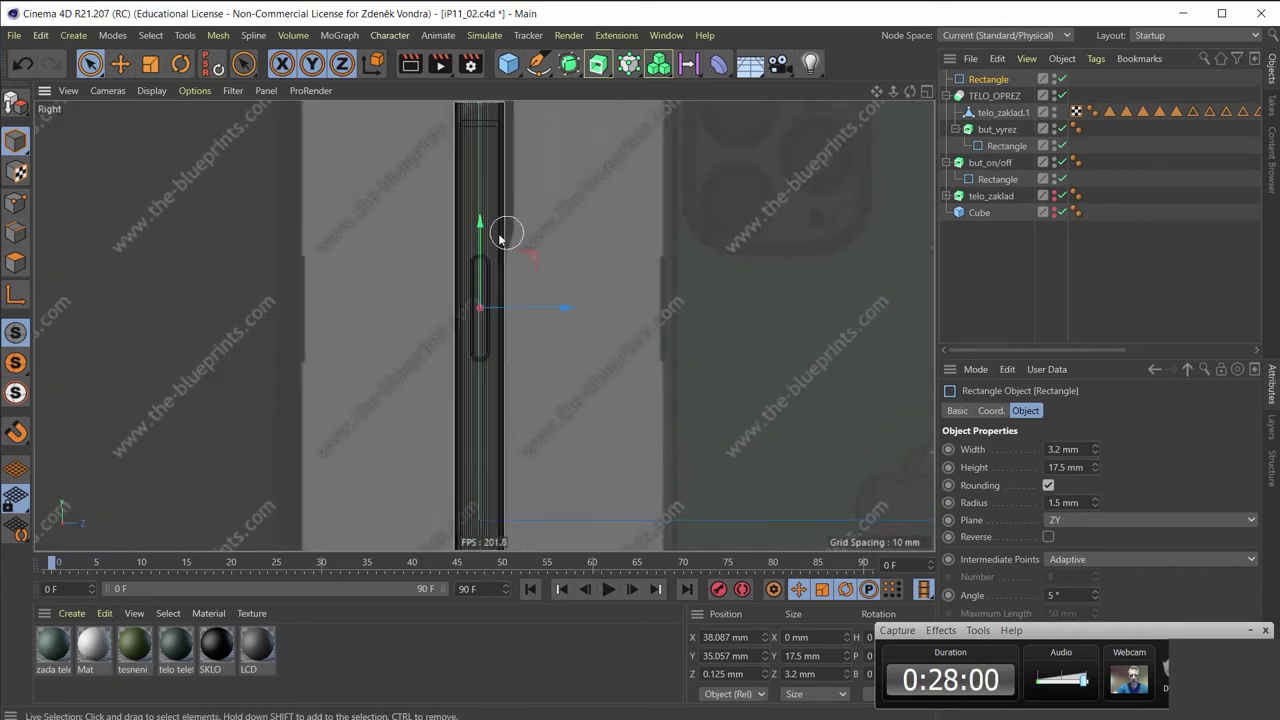
mouse_move(483, 230)
left_mouse_down()
mouse_move(507, 337)
mouse_move(531, 371)
left_mouse_up()
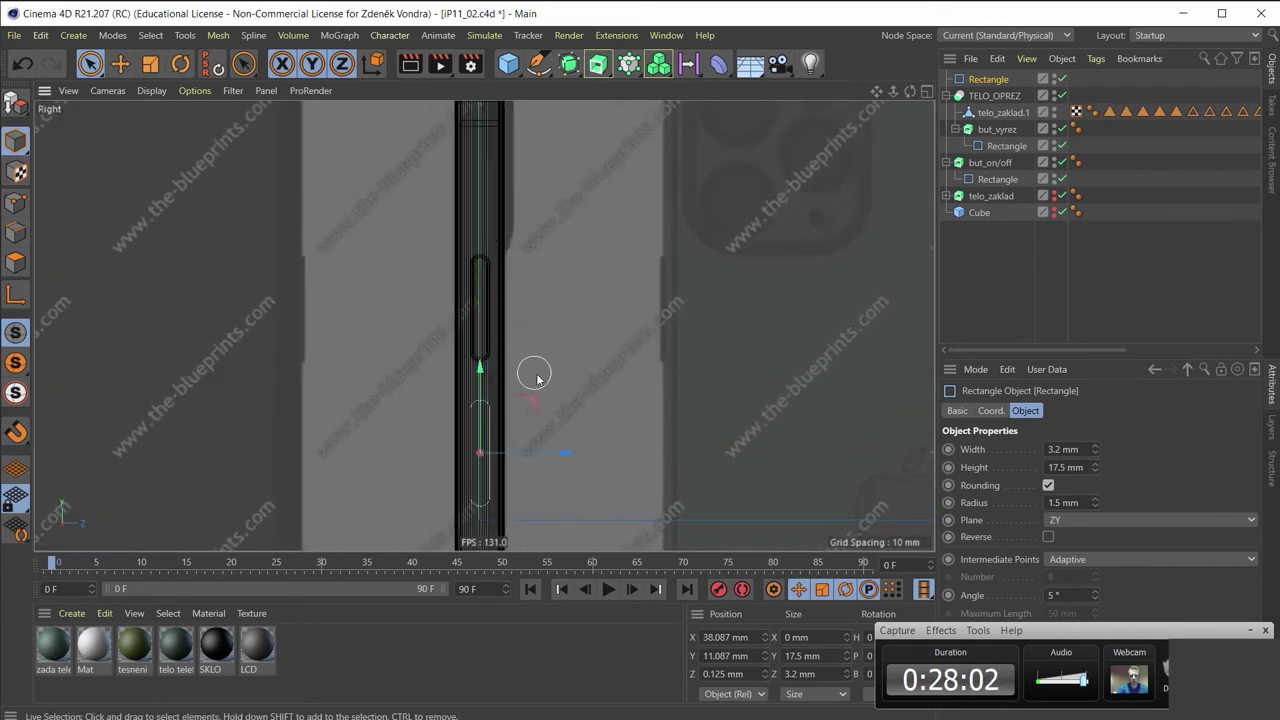
scroll(566, 144, "up", 1)
scroll(560, 249, "up", 1)
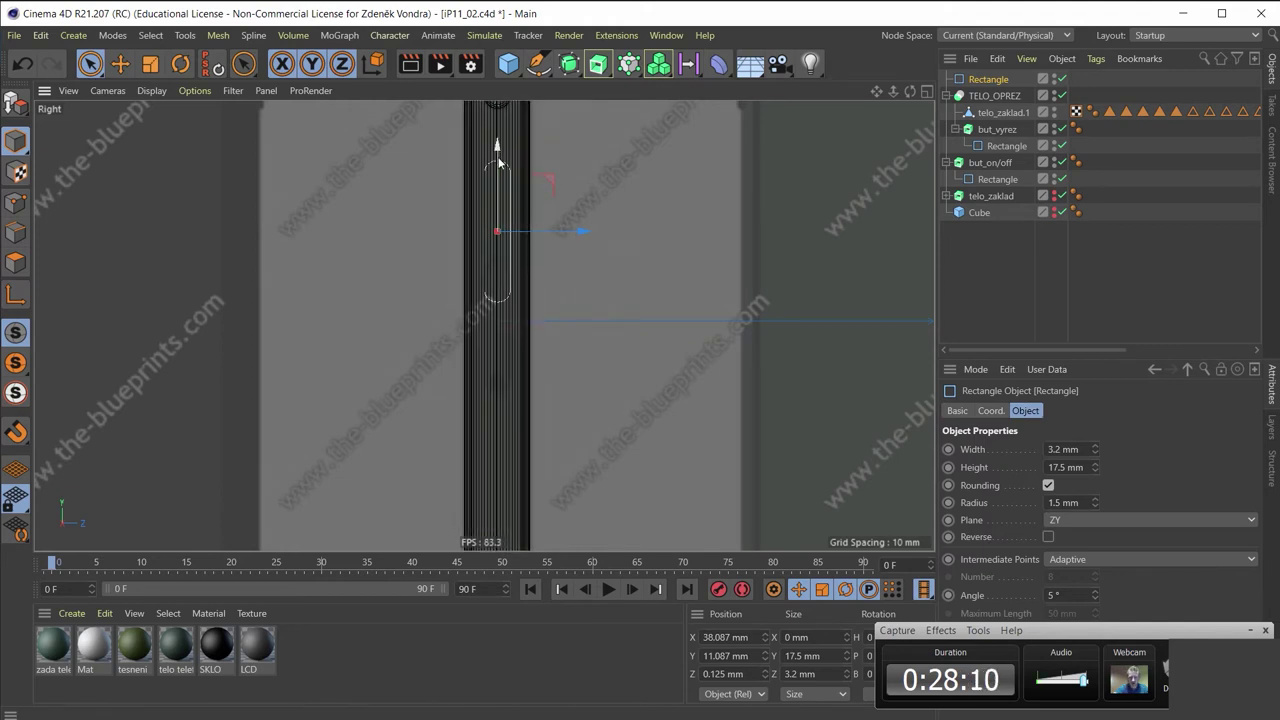
left_click_drag(497, 157, 502, 248)
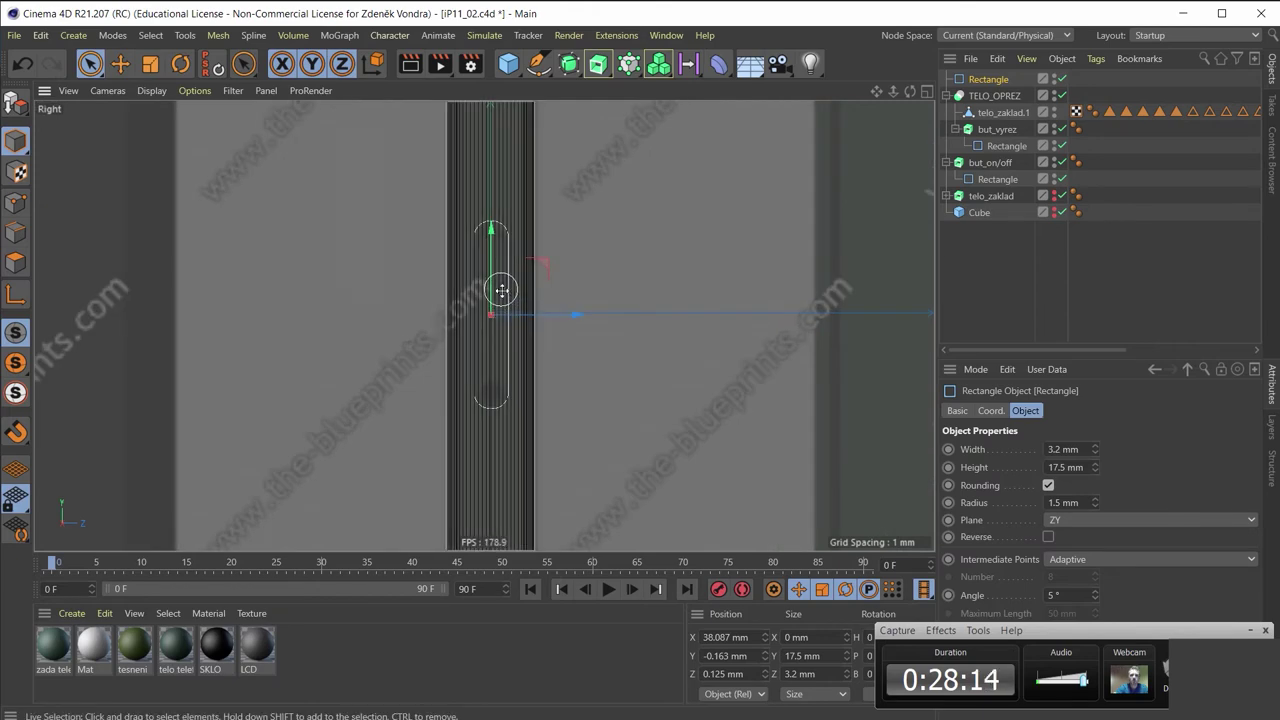
Verify the copy's placement in Perspective, nudge it down, and set its height to 16.5 mm
middle_click(500, 289)
middle_click(310, 217)
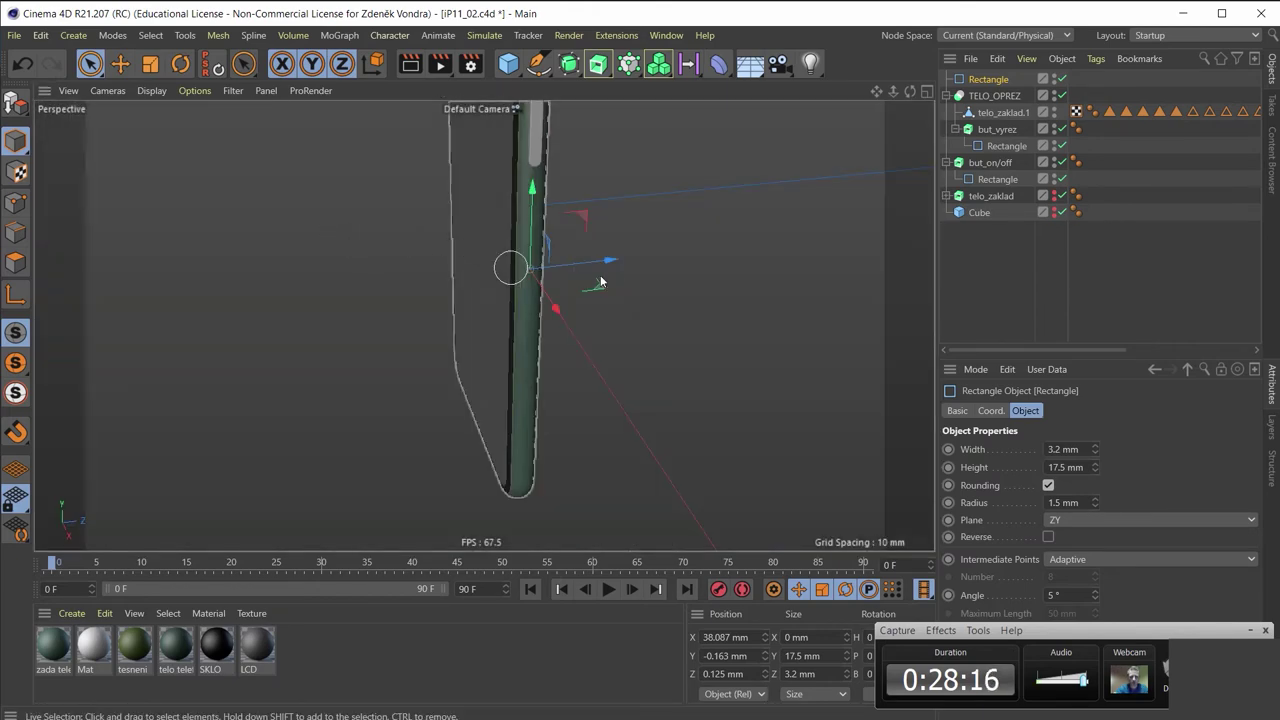
middle_click(450, 305)
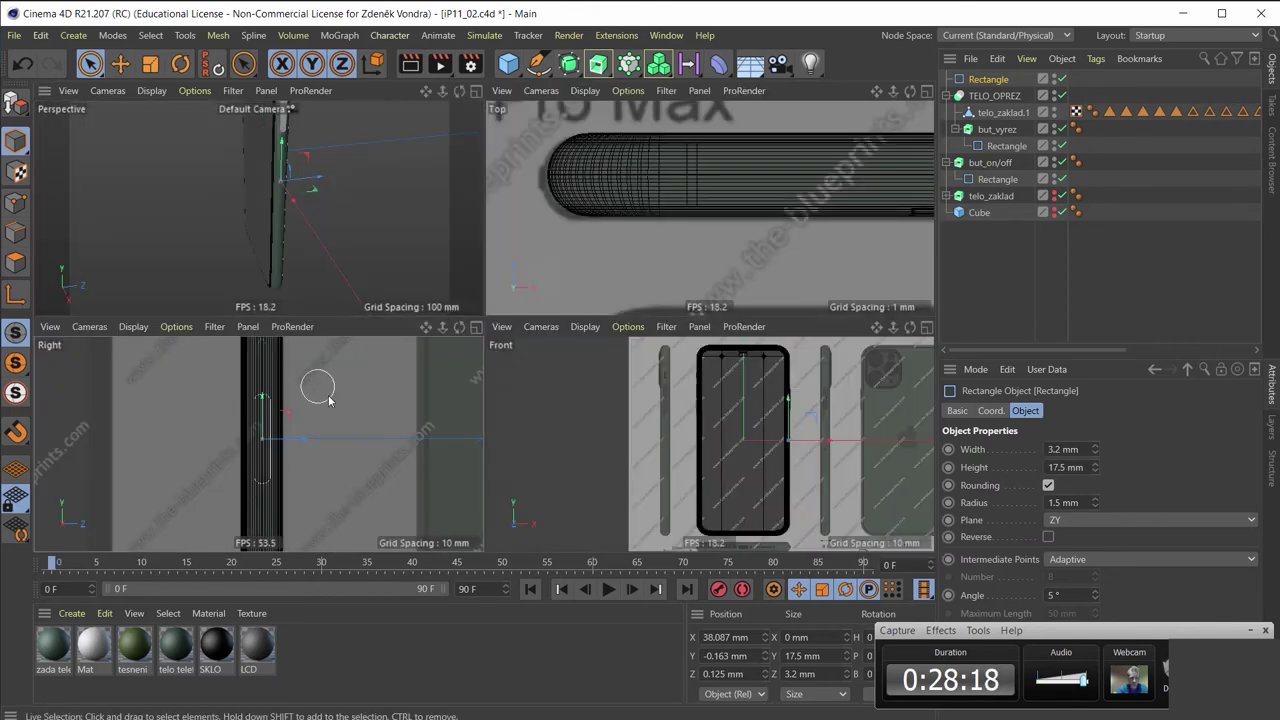
middle_click(320, 386)
scroll(580, 294, "up", 3)
scroll(586, 286, "up", 3)
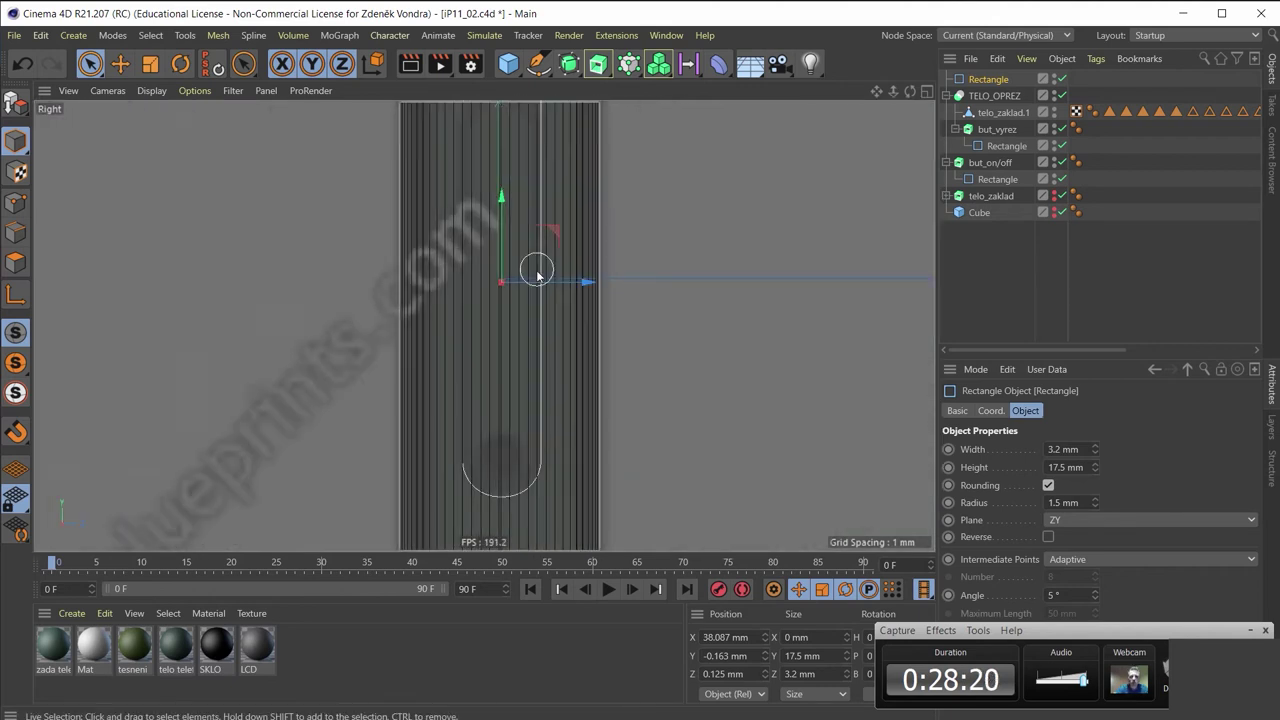
scroll(555, 265, "down", 2)
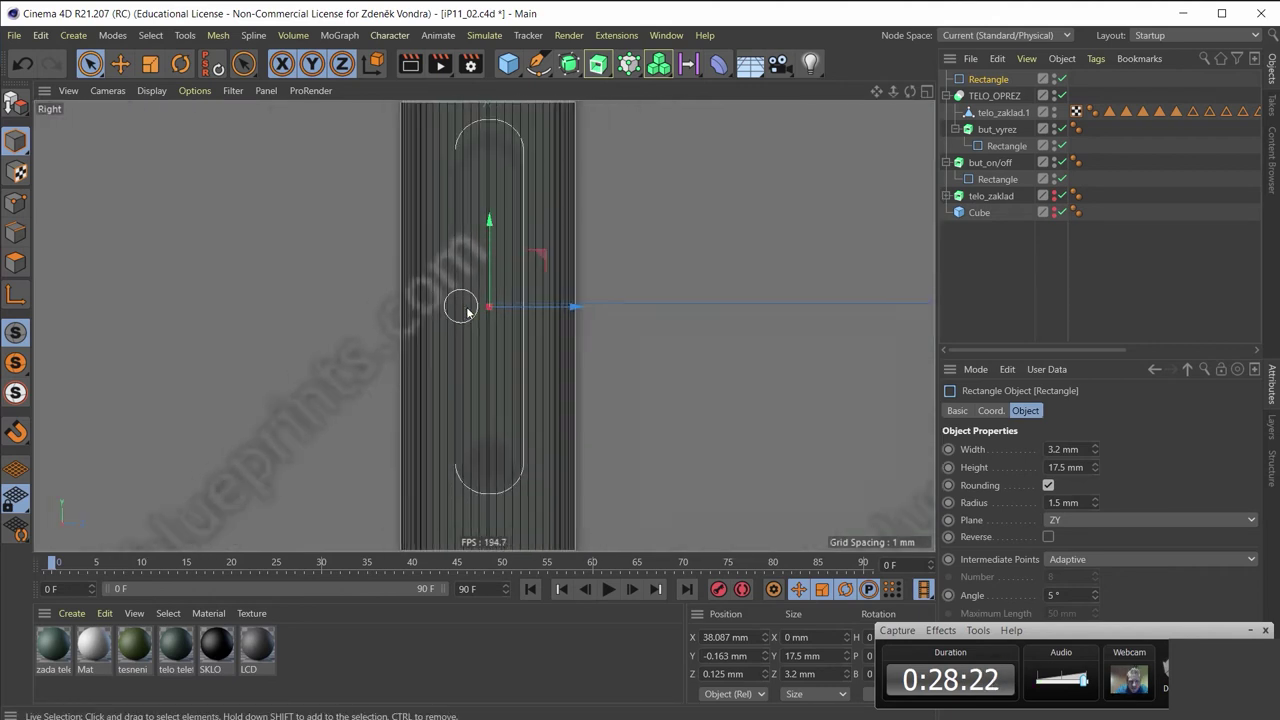
left_click(1095, 472)
left_click(1095, 472)
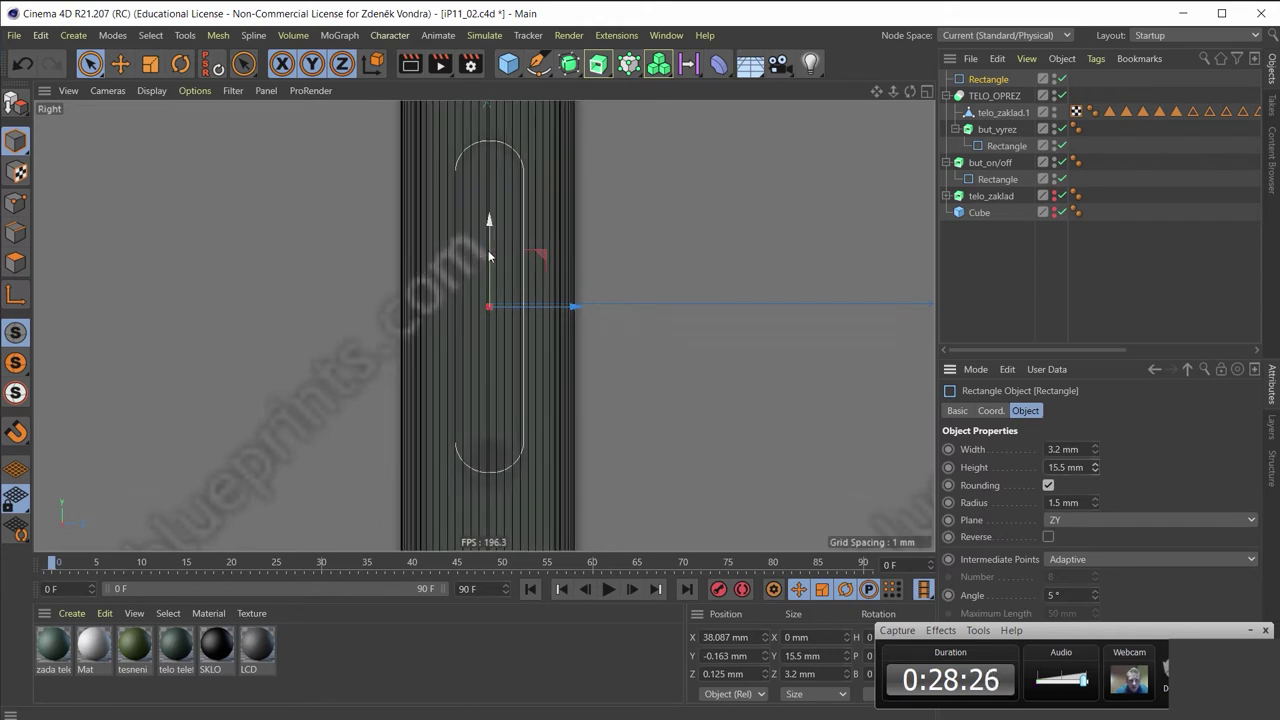
left_click_drag(489, 257, 488, 266)
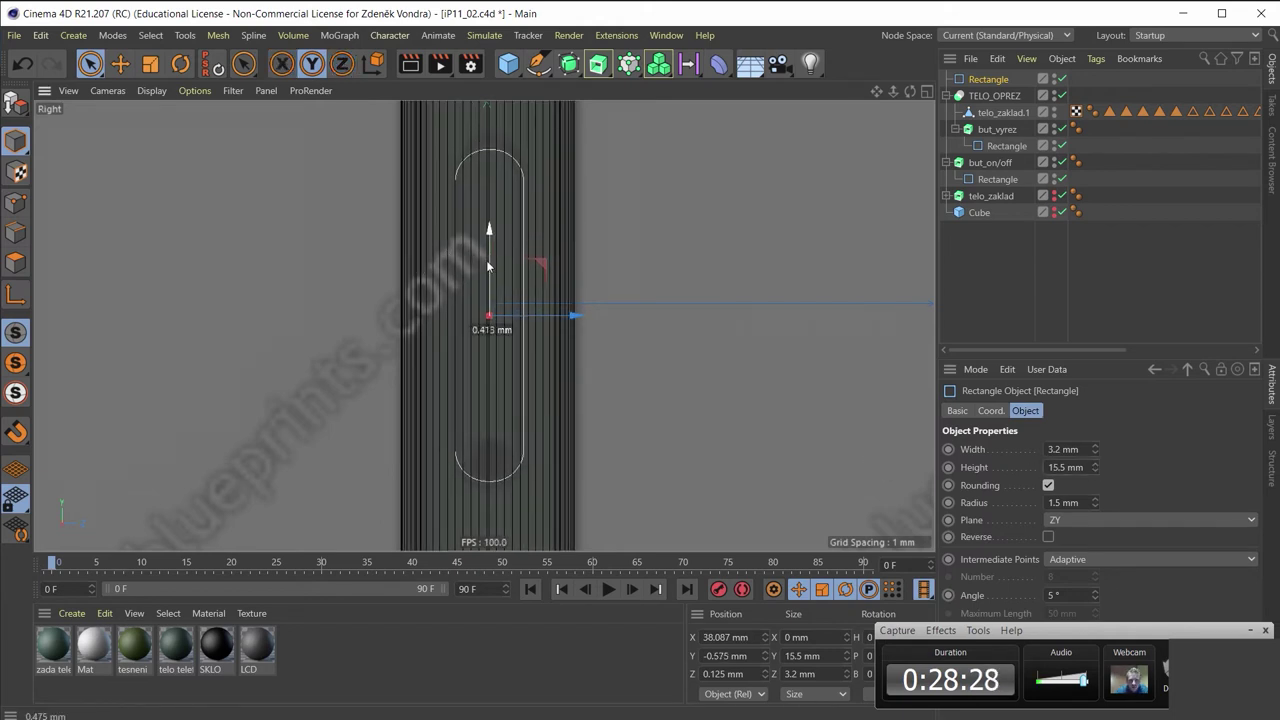
left_click(1096, 463)
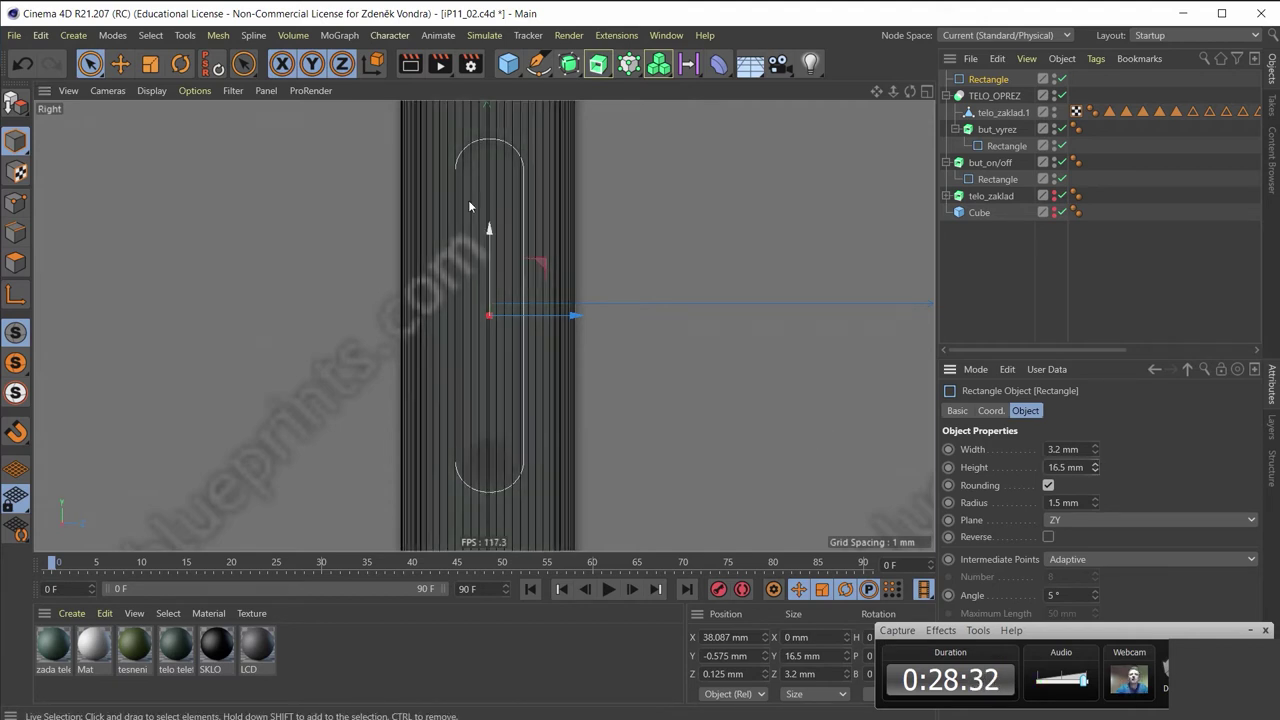
scroll(497, 294, "down", 2)
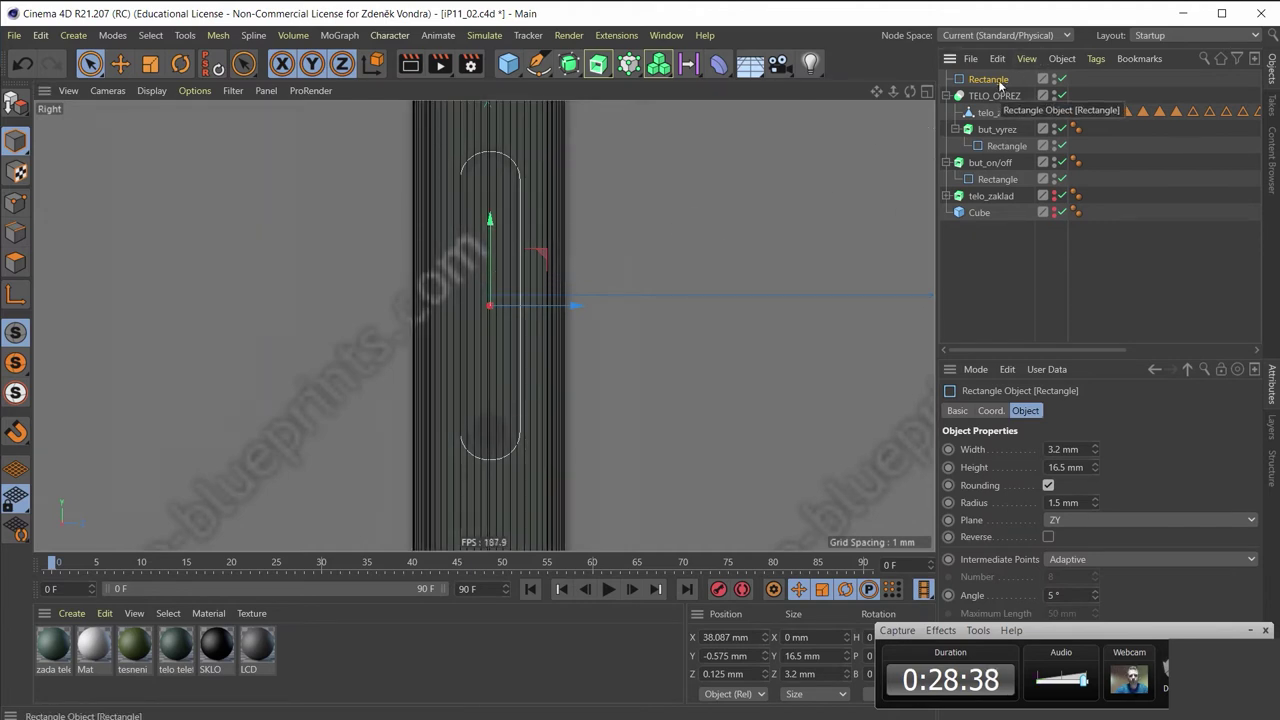
Paste another copy as Rectangle.1 and size it 2.9 mm wide by 16.2 mm tall
key("ctrl+c")
key("ctrl+v")
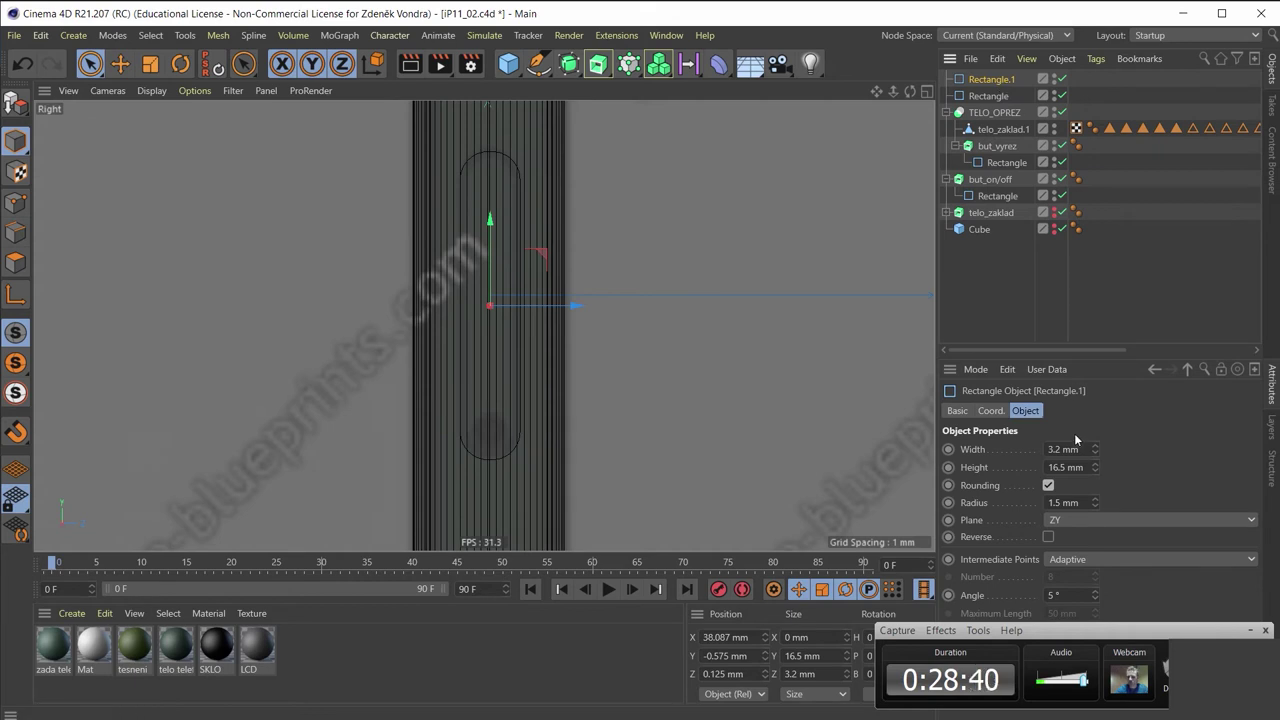
double_click(1062, 449)
type("3")
key("Return")
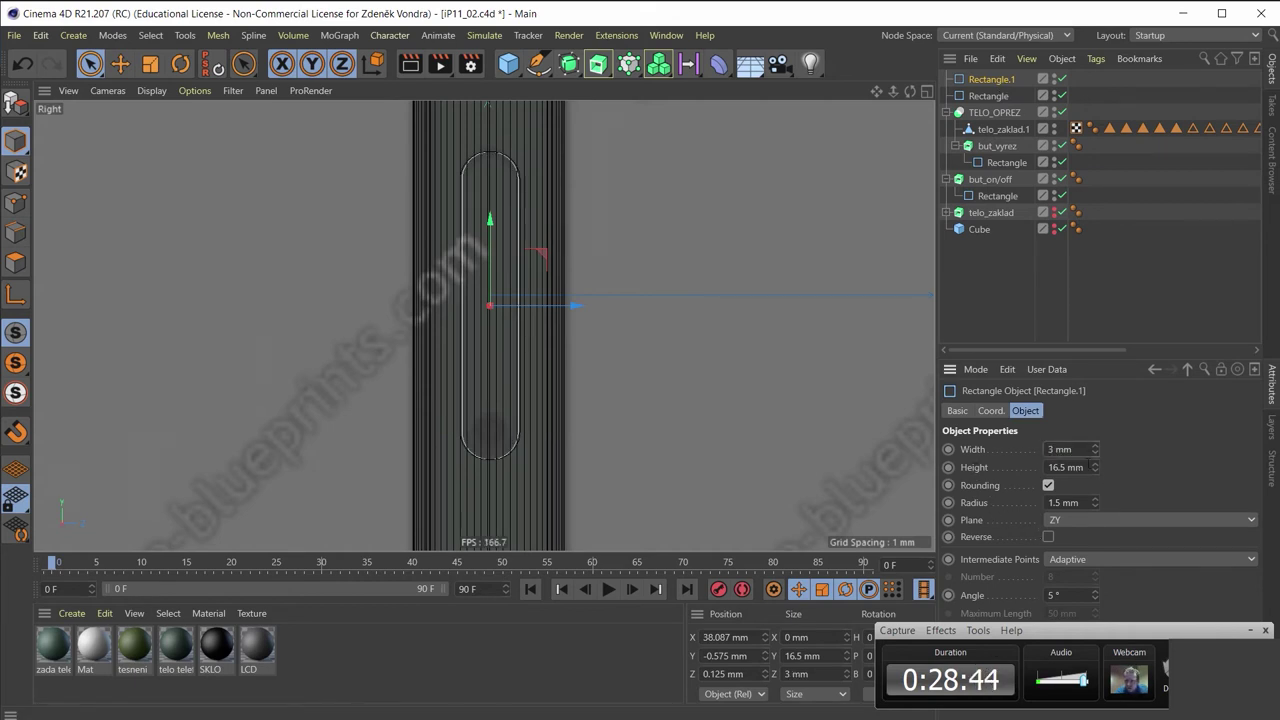
key("Tab")
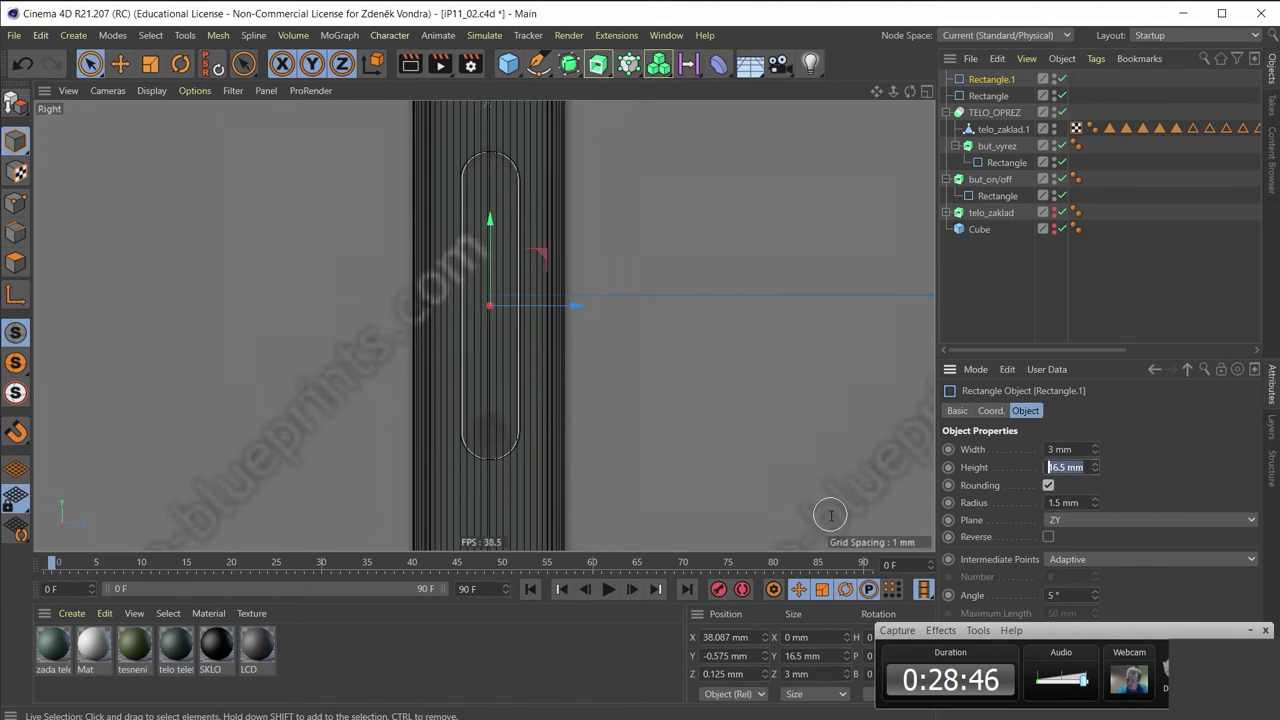
type("16.2")
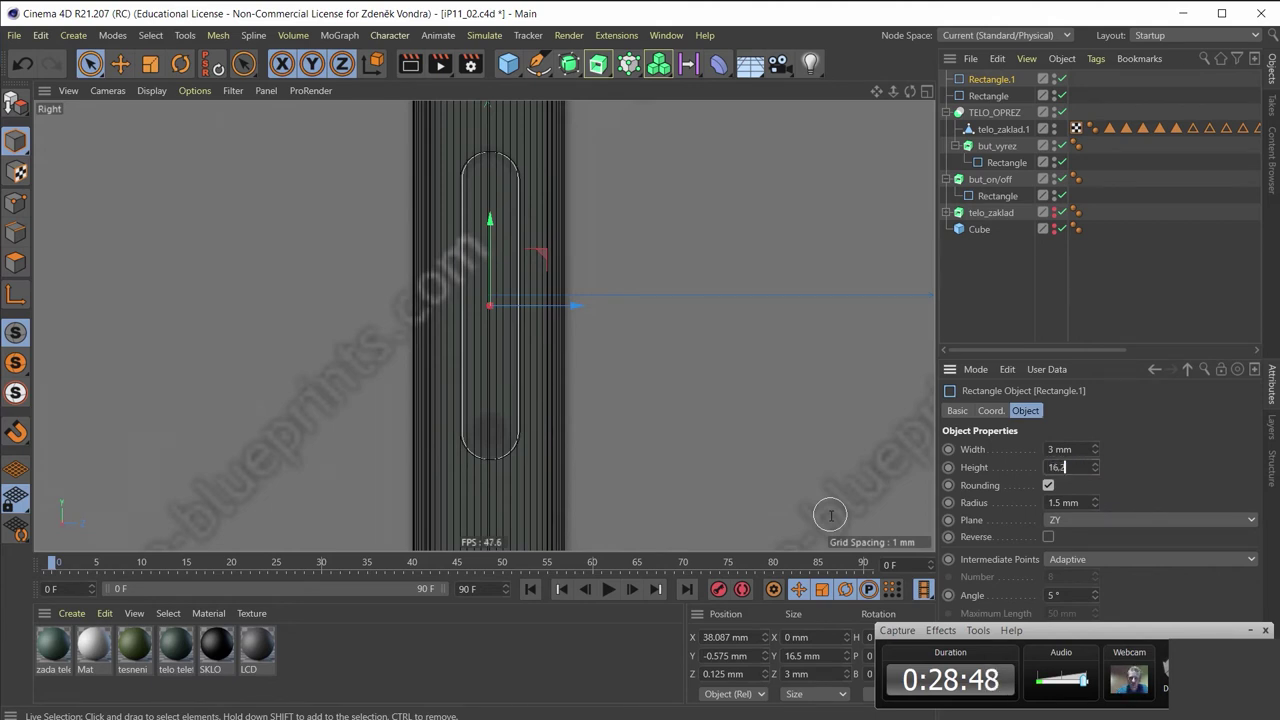
key("Return")
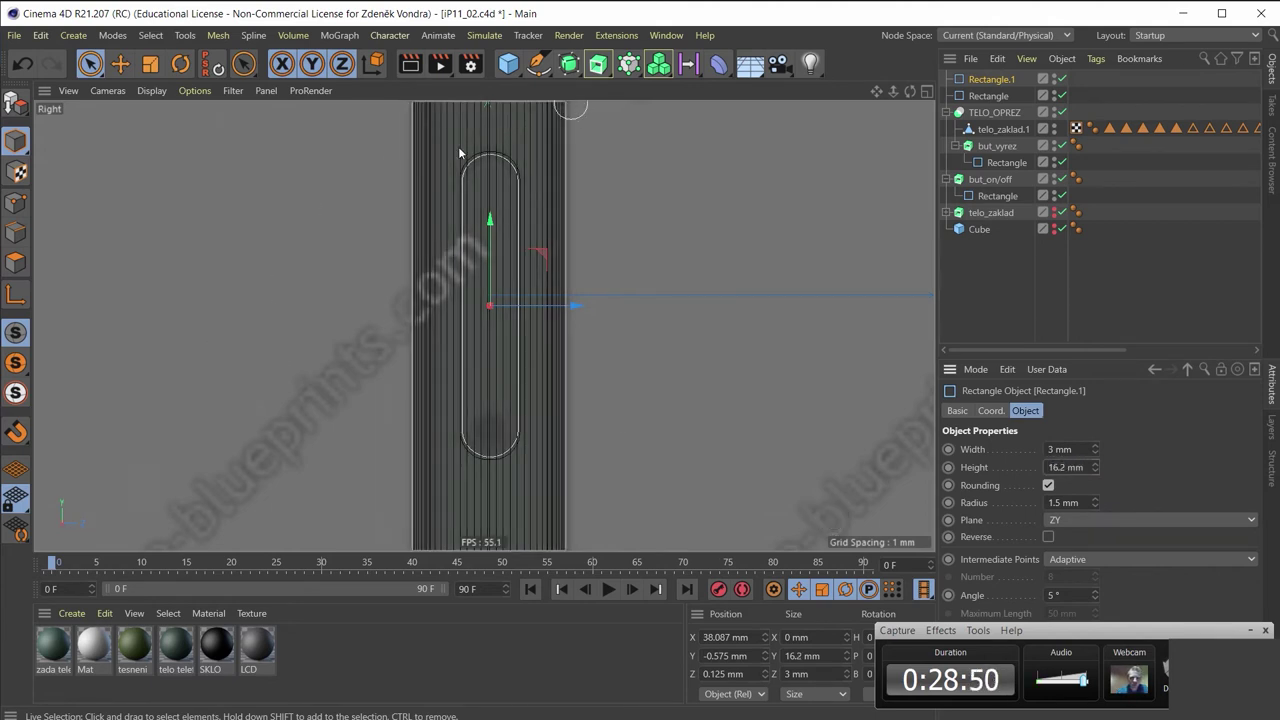
scroll(487, 168, "up", 3)
scroll(492, 163, "up", 1)
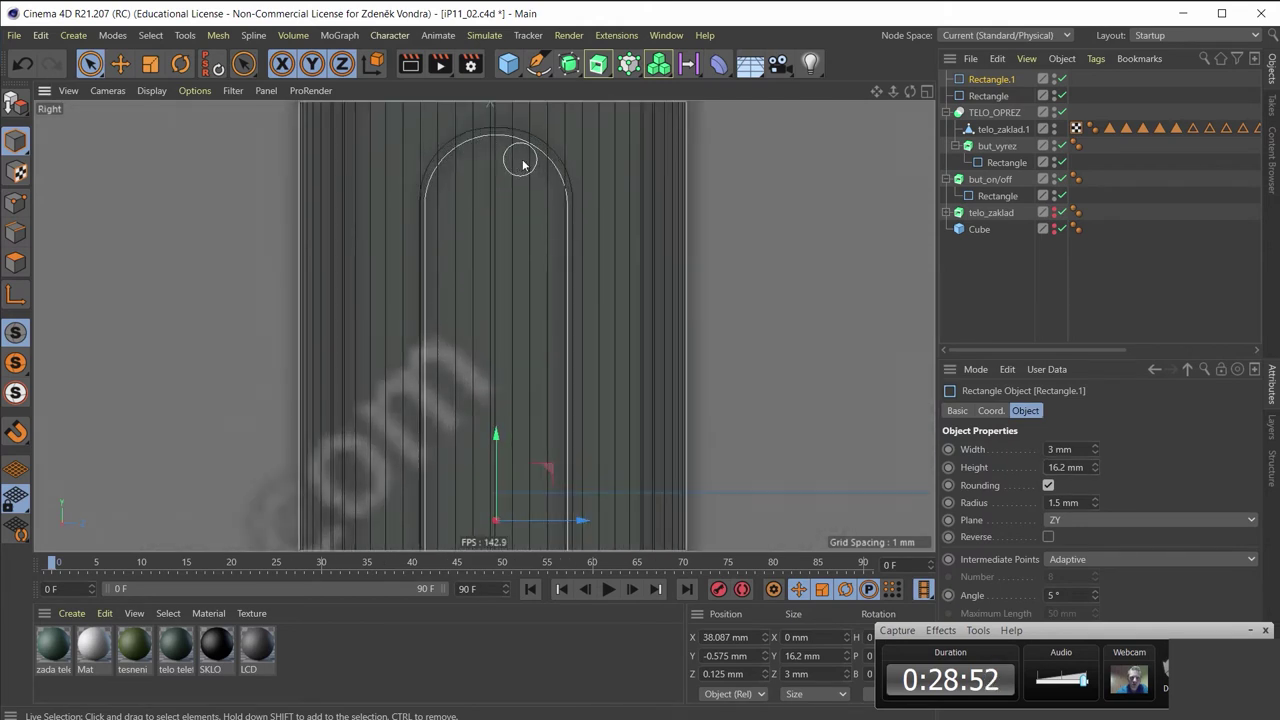
scroll(520, 157, "up", 1)
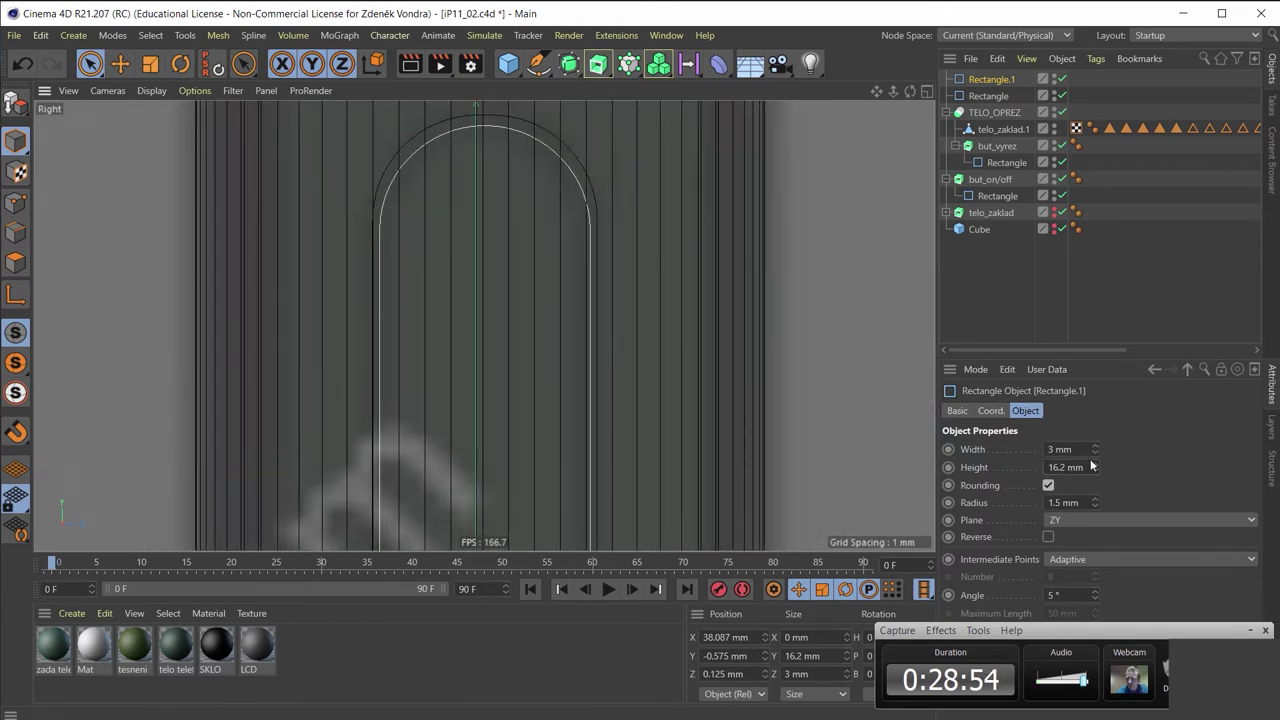
left_click(1058, 449)
type("2")
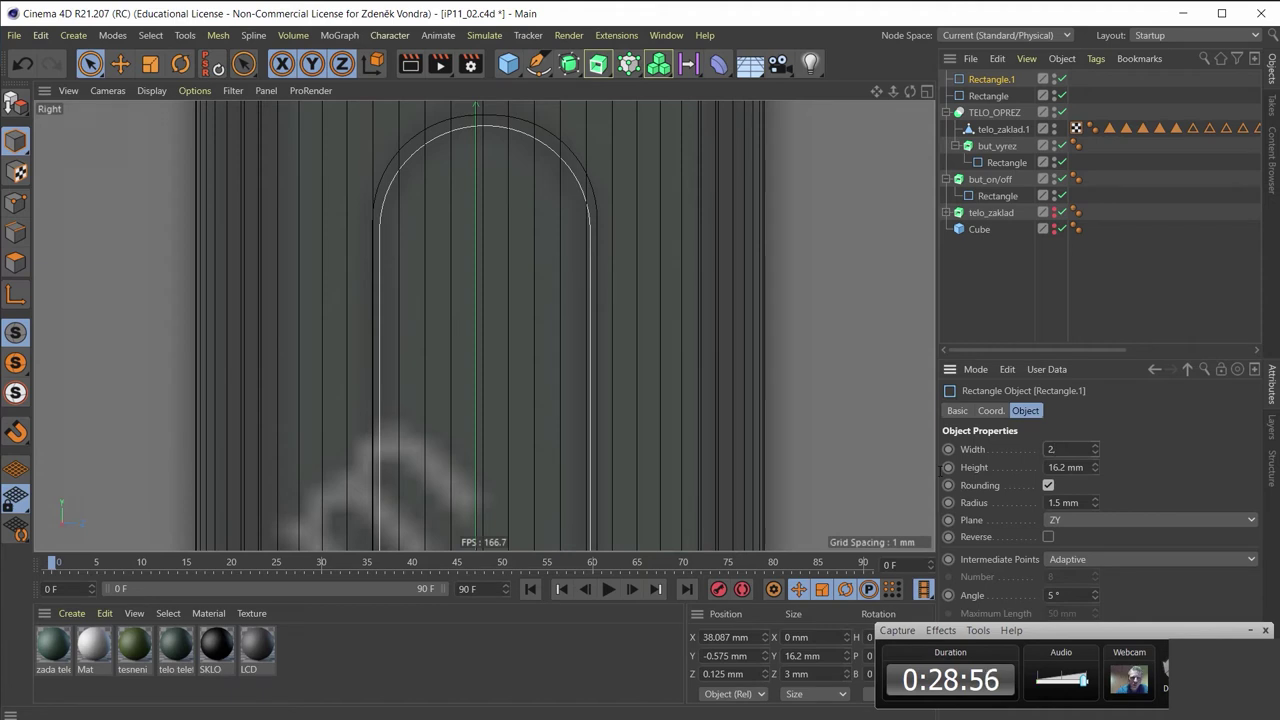
type(".9")
key("Return")
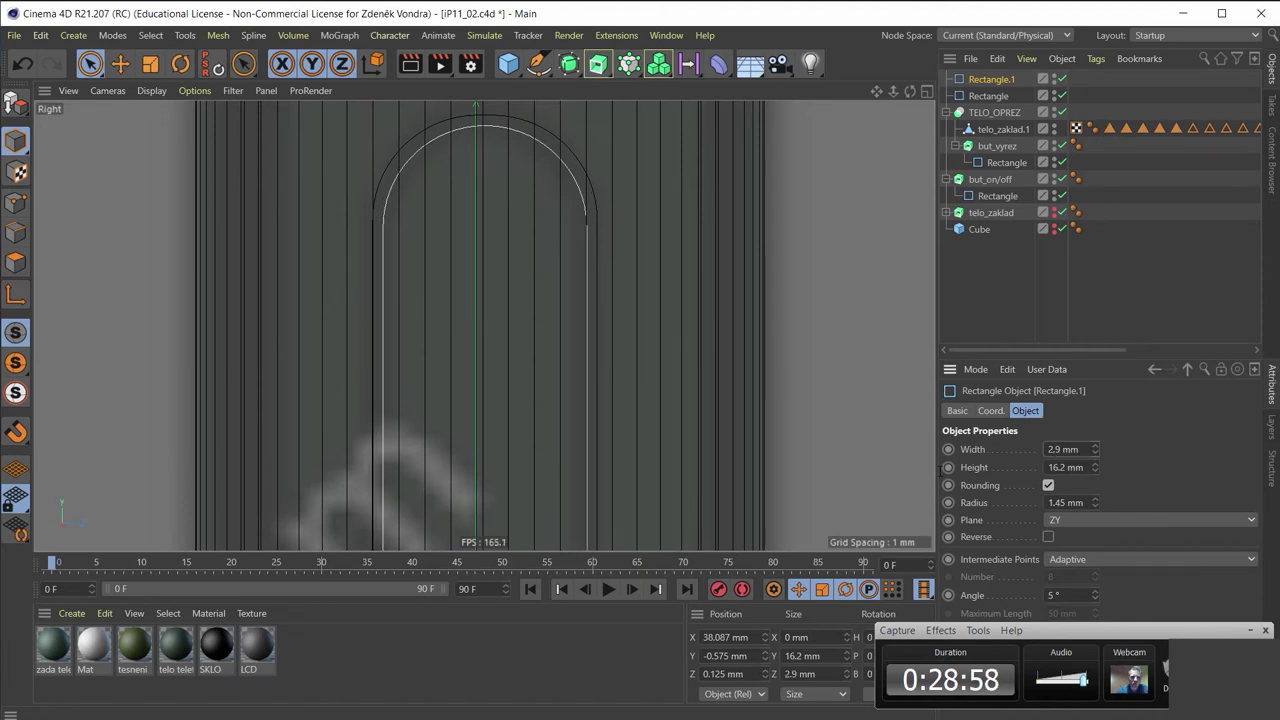
Compare Rectangle.1 with the outer rectangle, then leave only Rectangle.1 selected
scroll(611, 291, "down", 1)
scroll(606, 294, "down", 2)
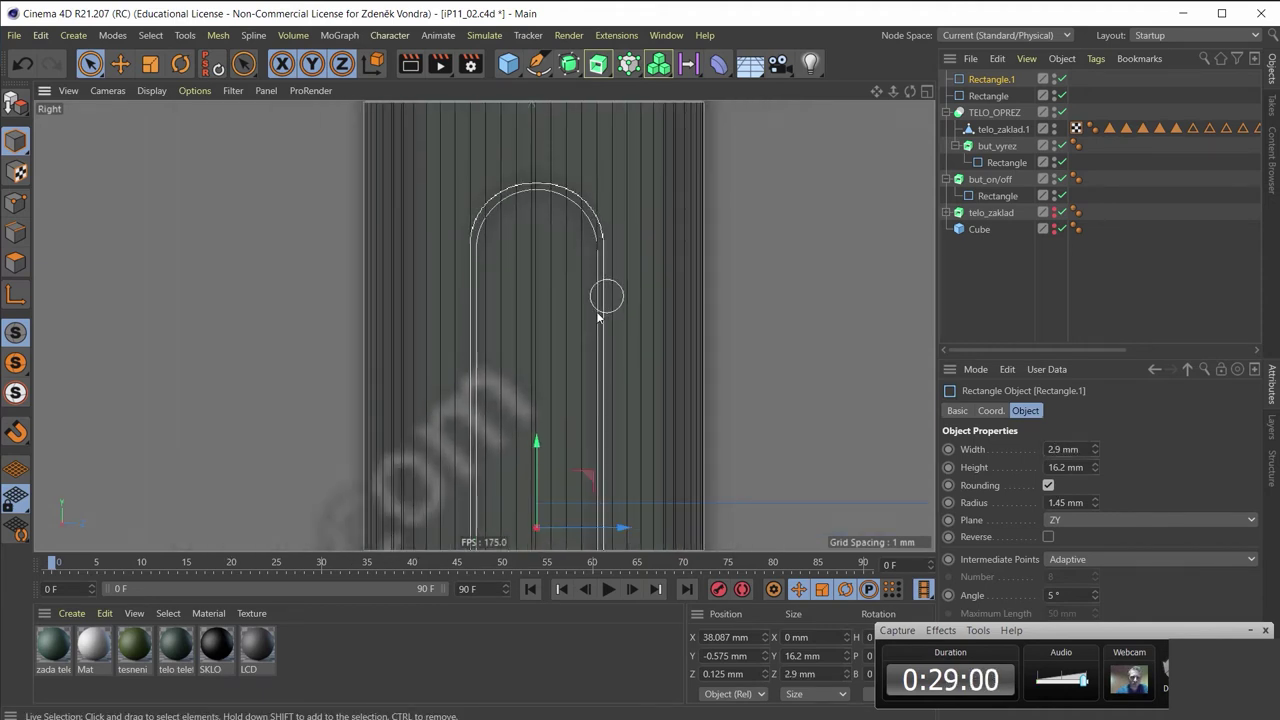
scroll(571, 217, "down", 1)
scroll(571, 235, "down", 2)
scroll(600, 310, "up", 2)
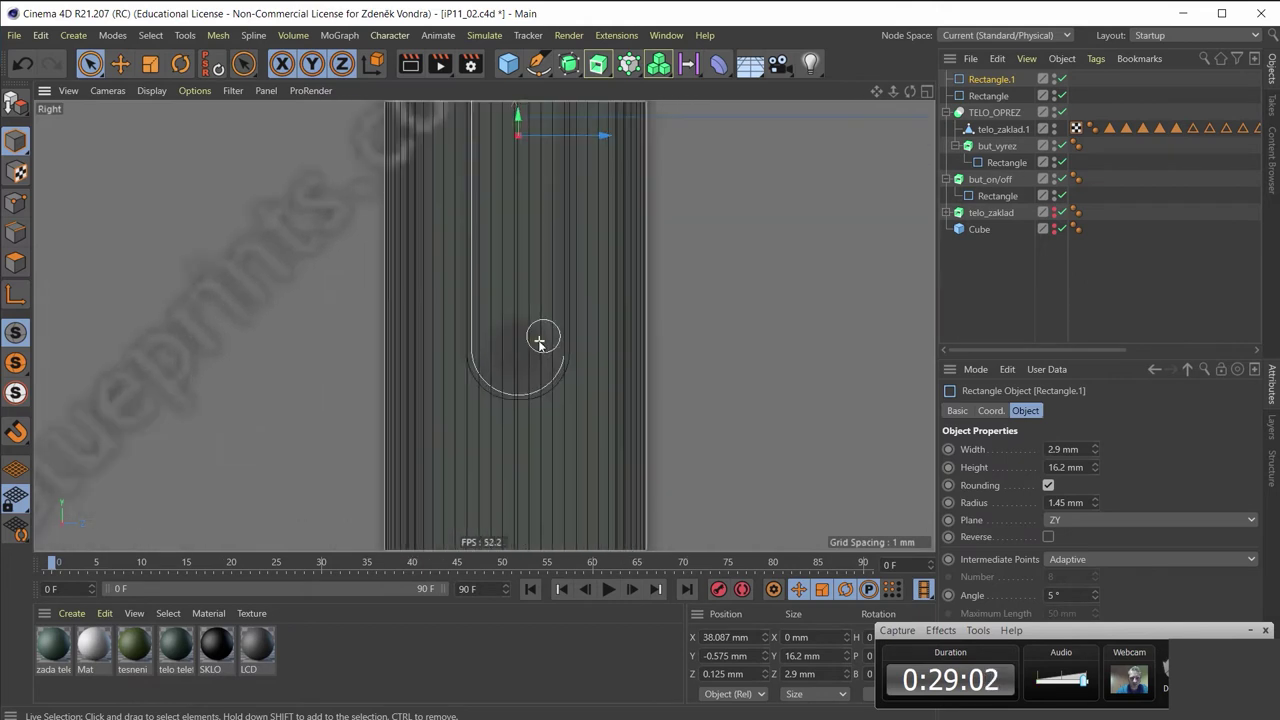
scroll(543, 337, "up", 1)
scroll(534, 337, "up", 1)
left_click(983, 94)
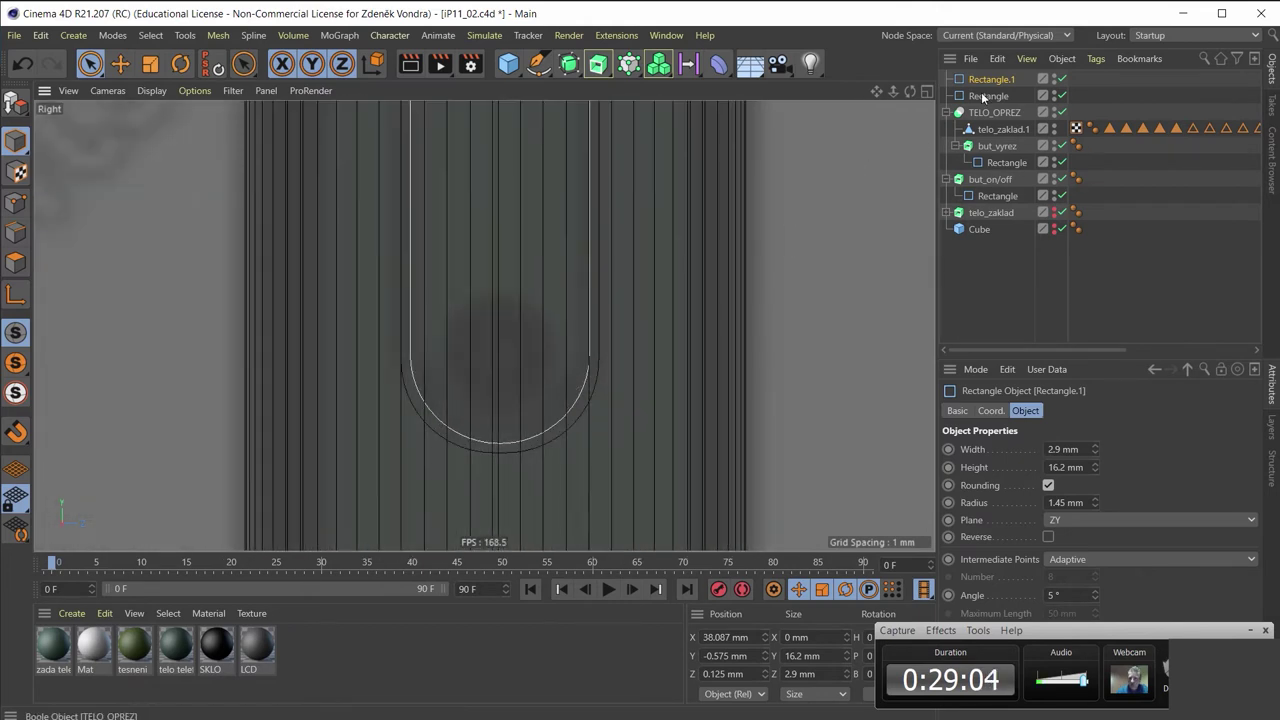
left_click(986, 79, "ctrl")
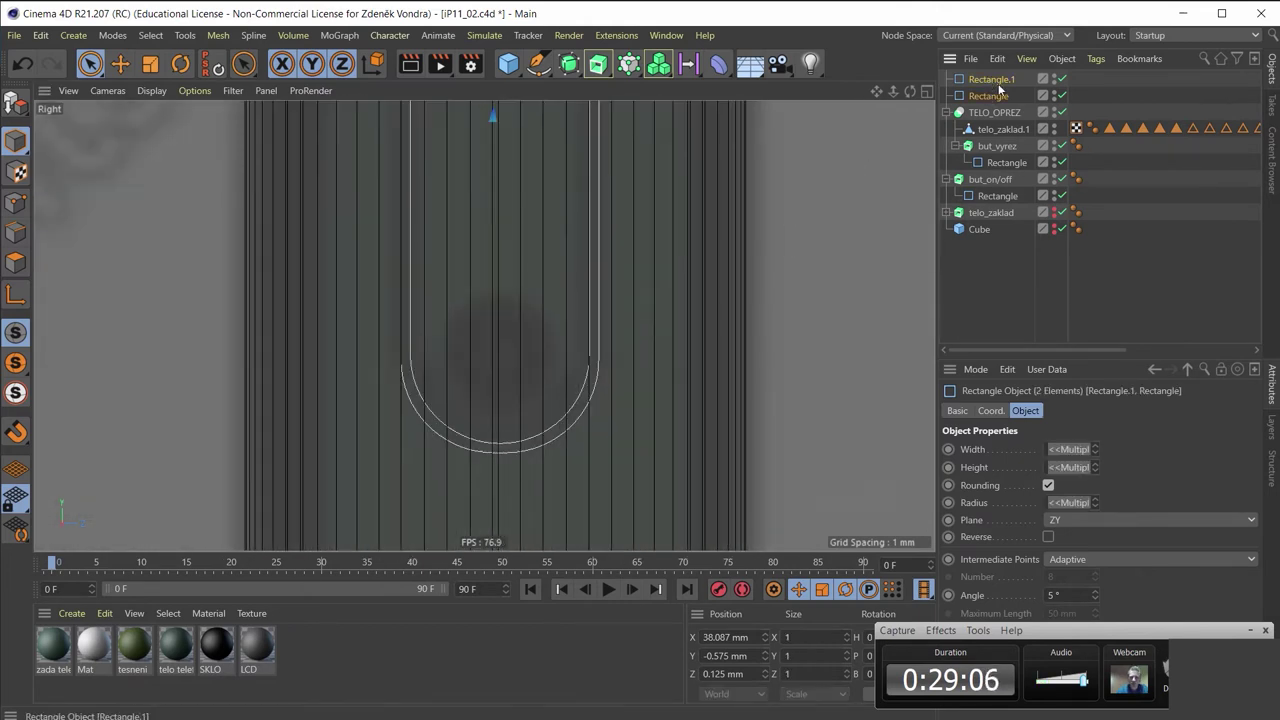
scroll(620, 340, "down", 1)
scroll(634, 290, "down", 1)
scroll(634, 290, "down", 1)
scroll(595, 425, "down", 1)
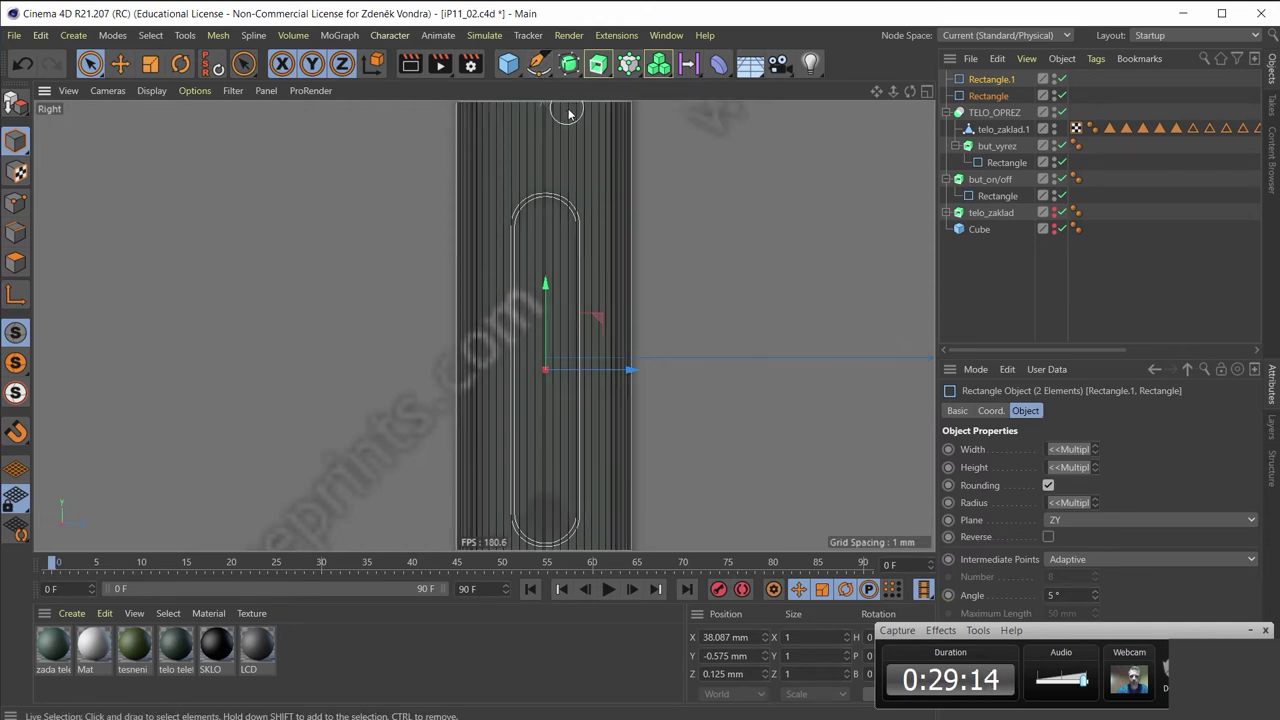
left_click(994, 81)
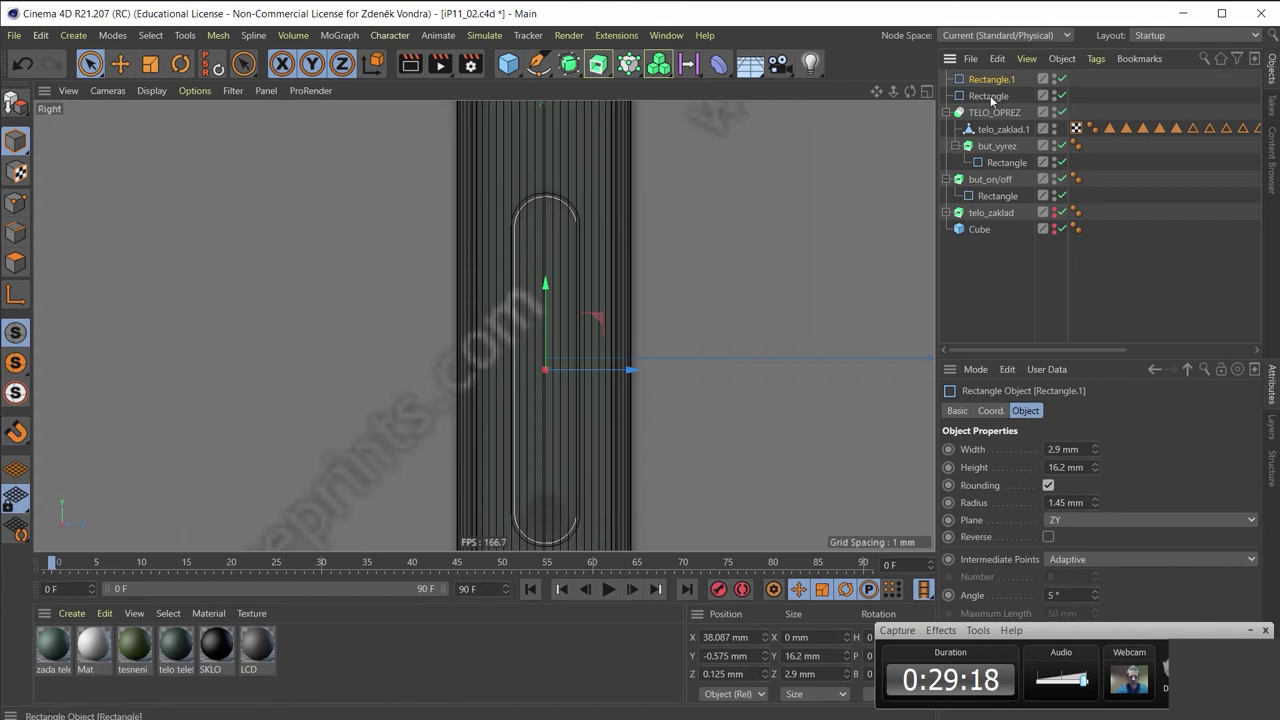
Paste Rectangle.2, shrink it to 1 mm square, and move it toward the button's lower end
key("ctrl+c")
key("ctrl+v")
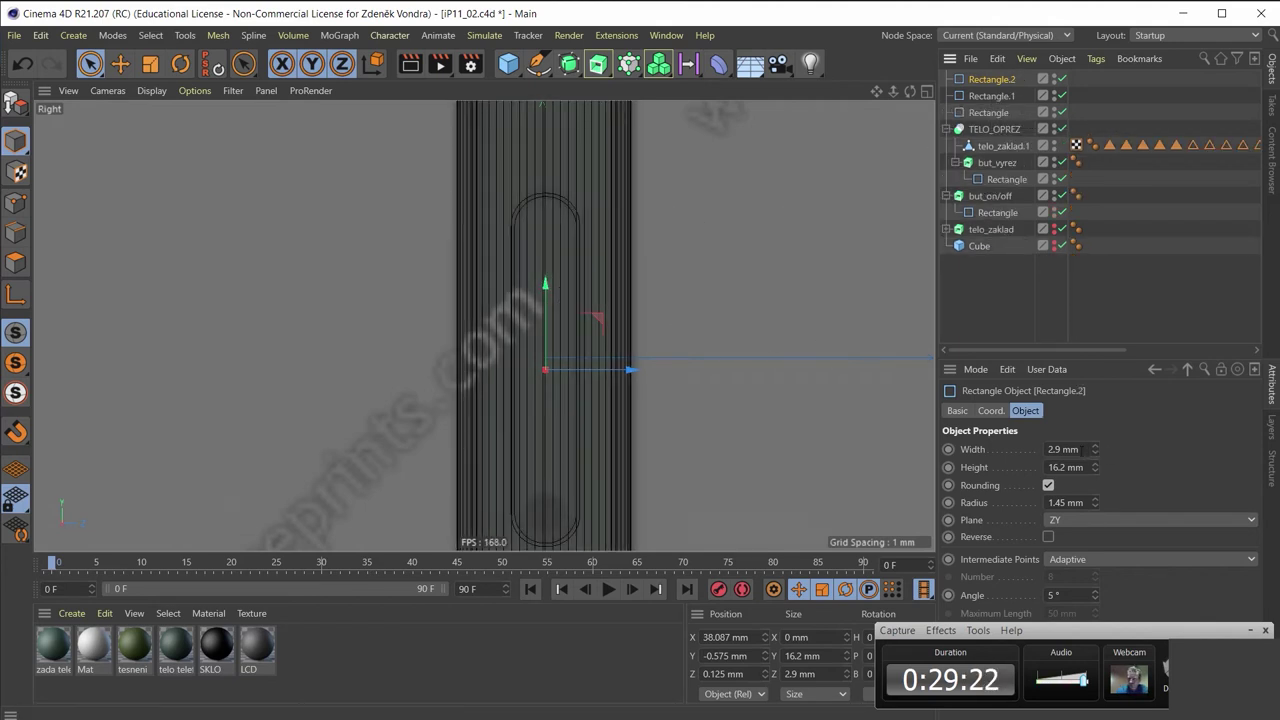
double_click(1082, 449)
key("Tab")
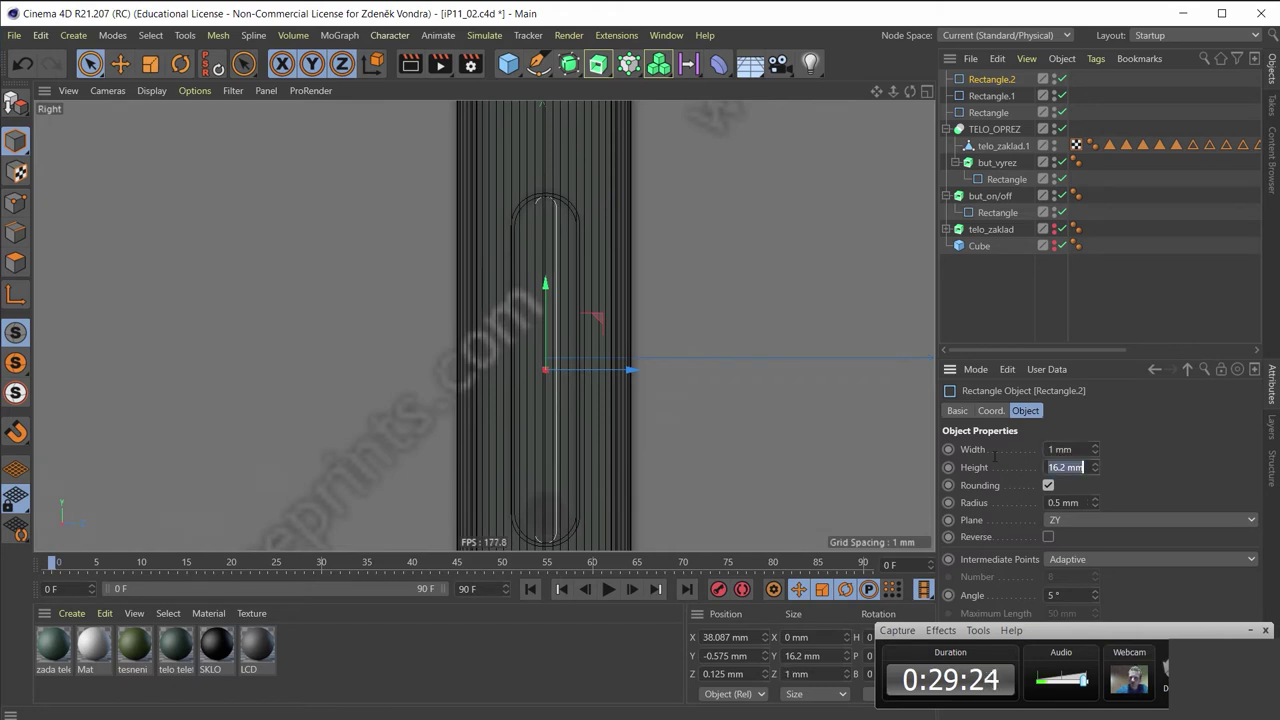
type("1")
key("Return")
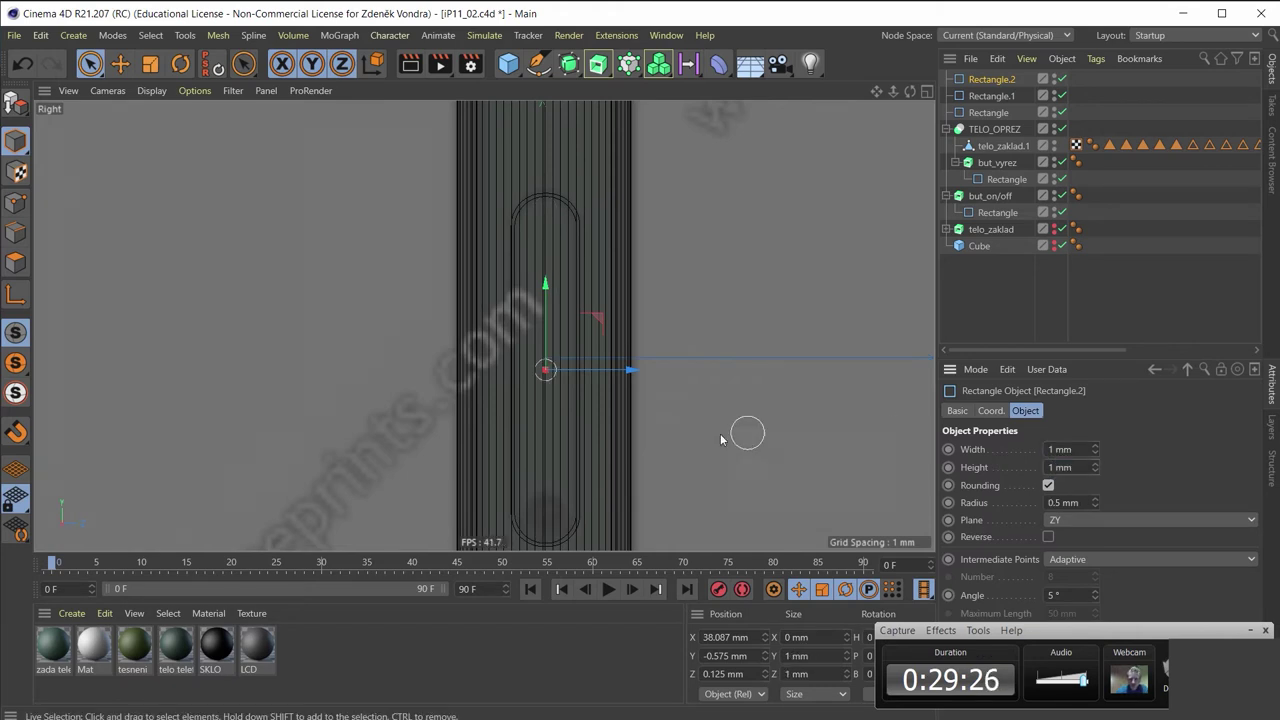
scroll(580, 294, "up", 2)
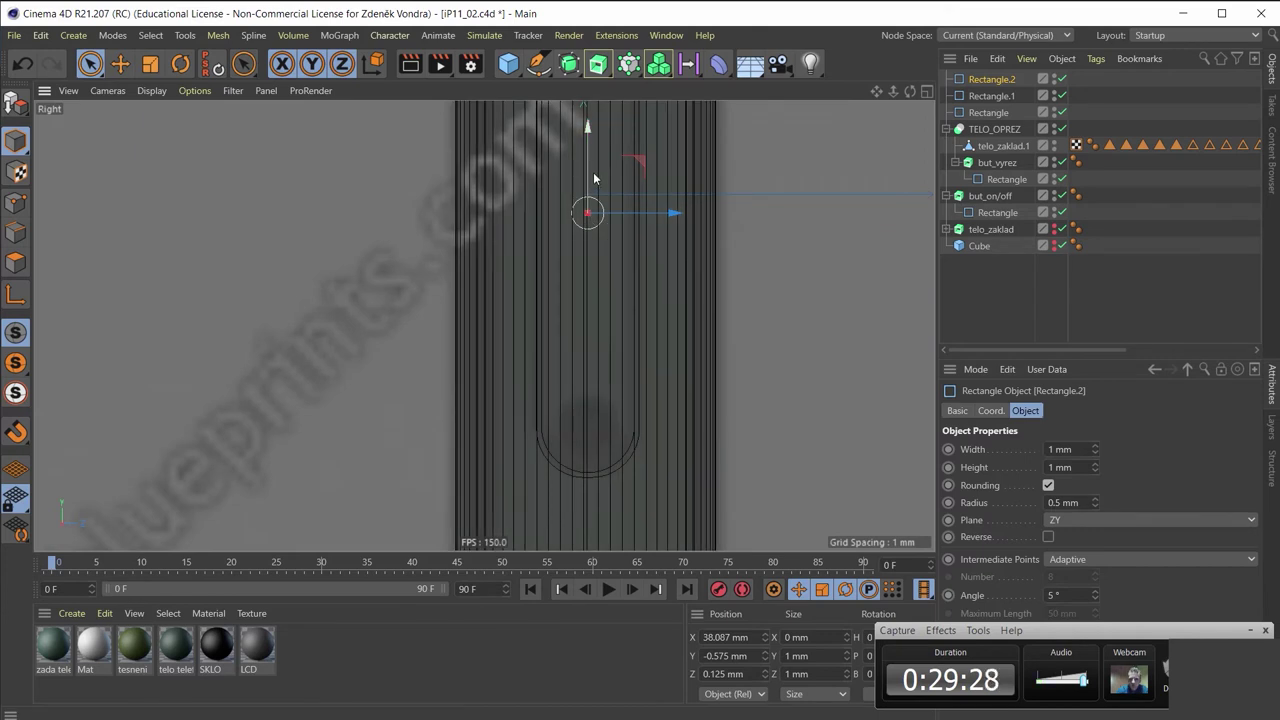
left_click_drag(589, 172, 588, 387)
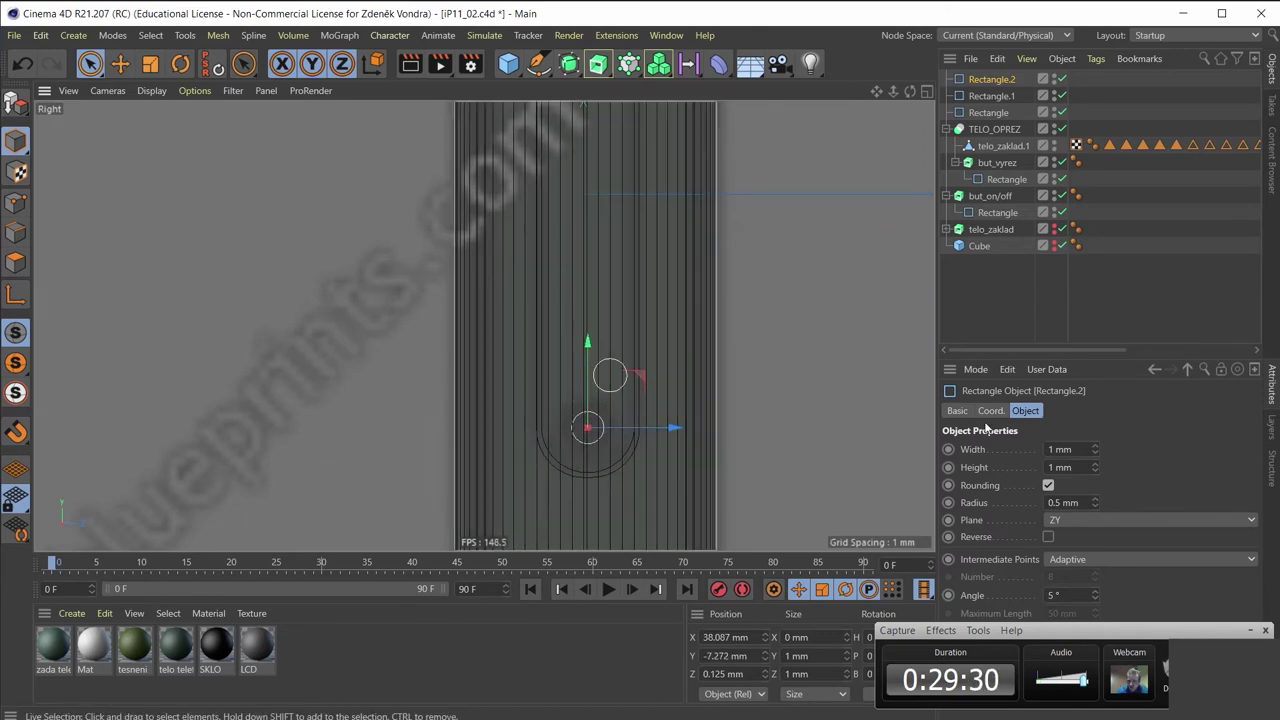
Make Rectangle.2 1.5 mm square with a 0.75 mm radius and fine-tune its height
left_click(1080, 450)
type("1.5")
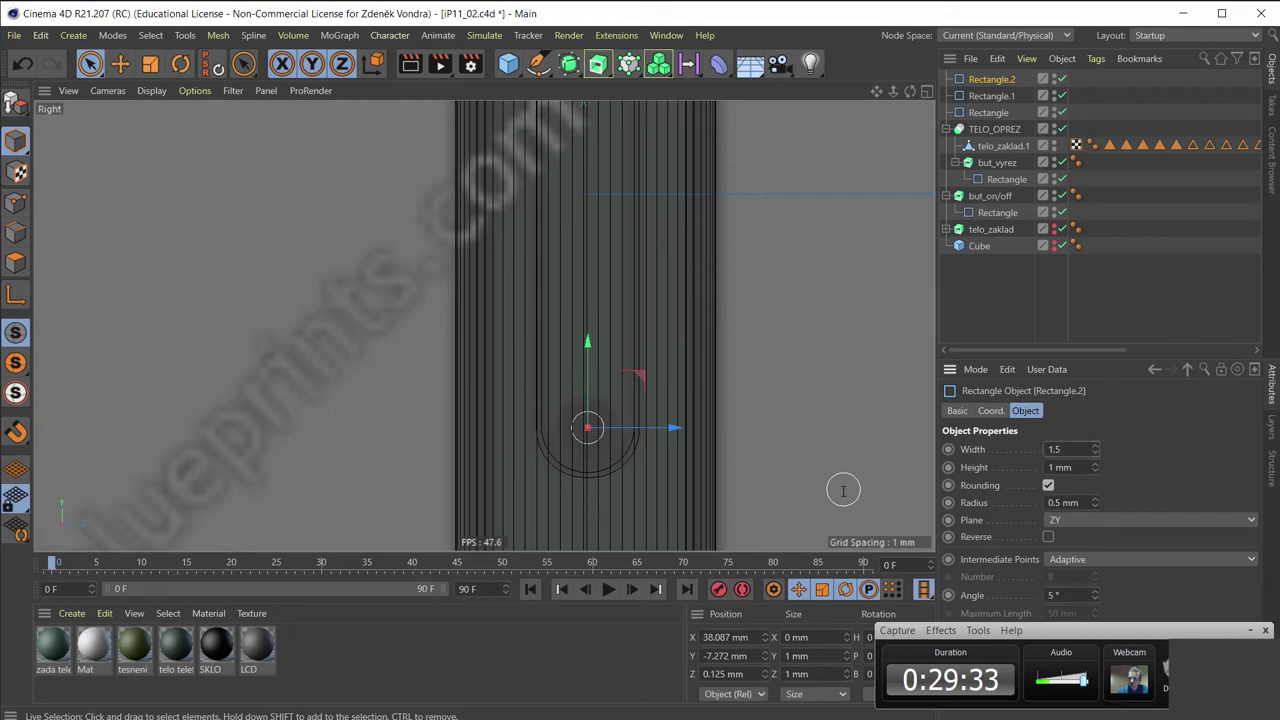
key("Tab")
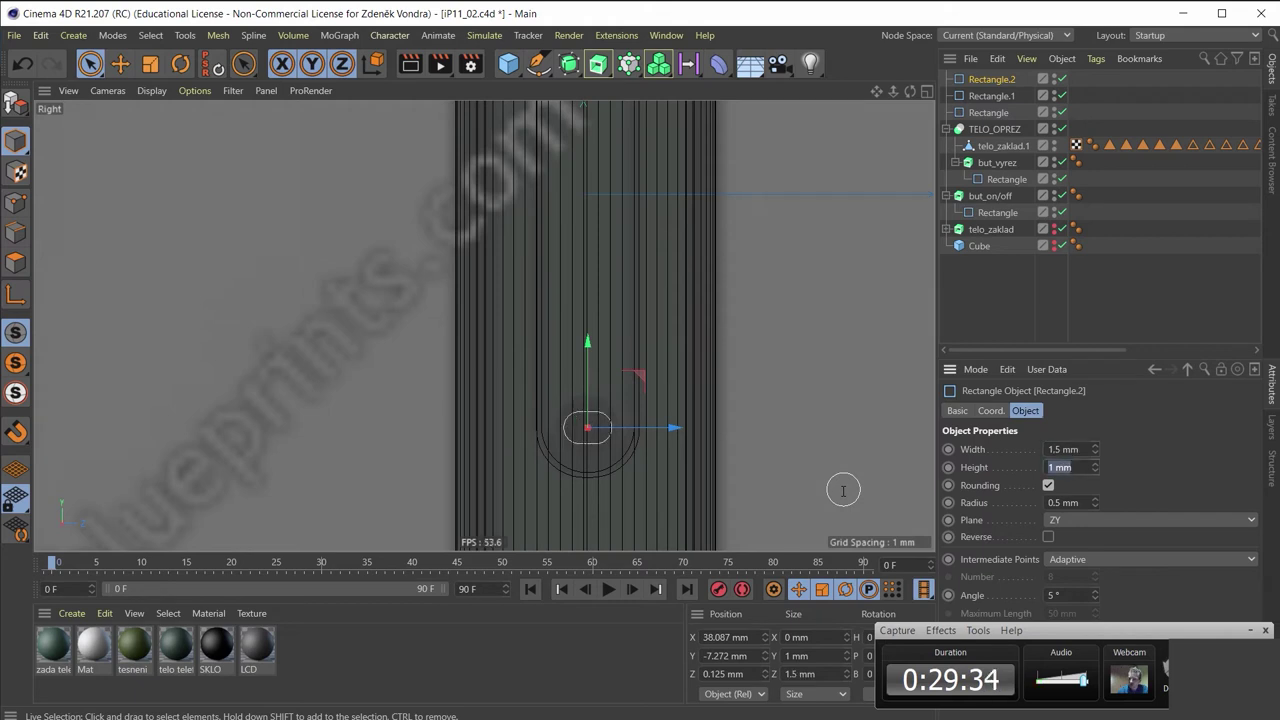
type(".5")
key("Return")
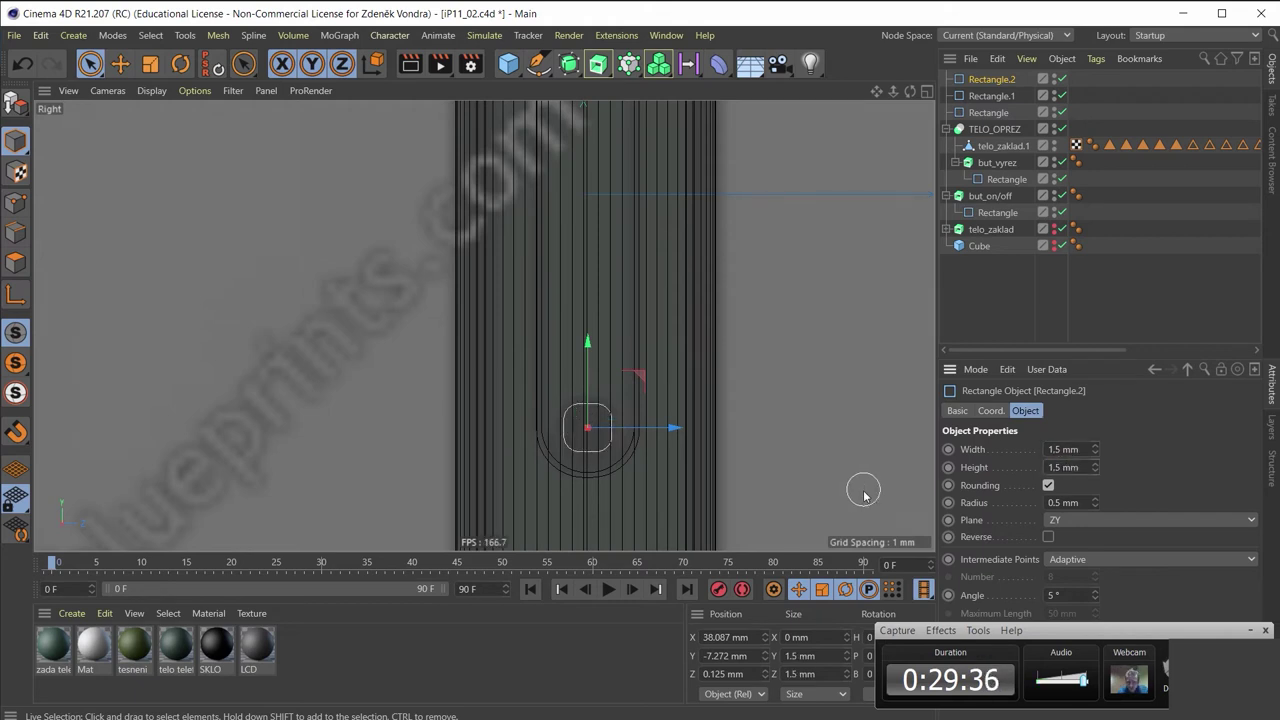
left_click(1060, 503)
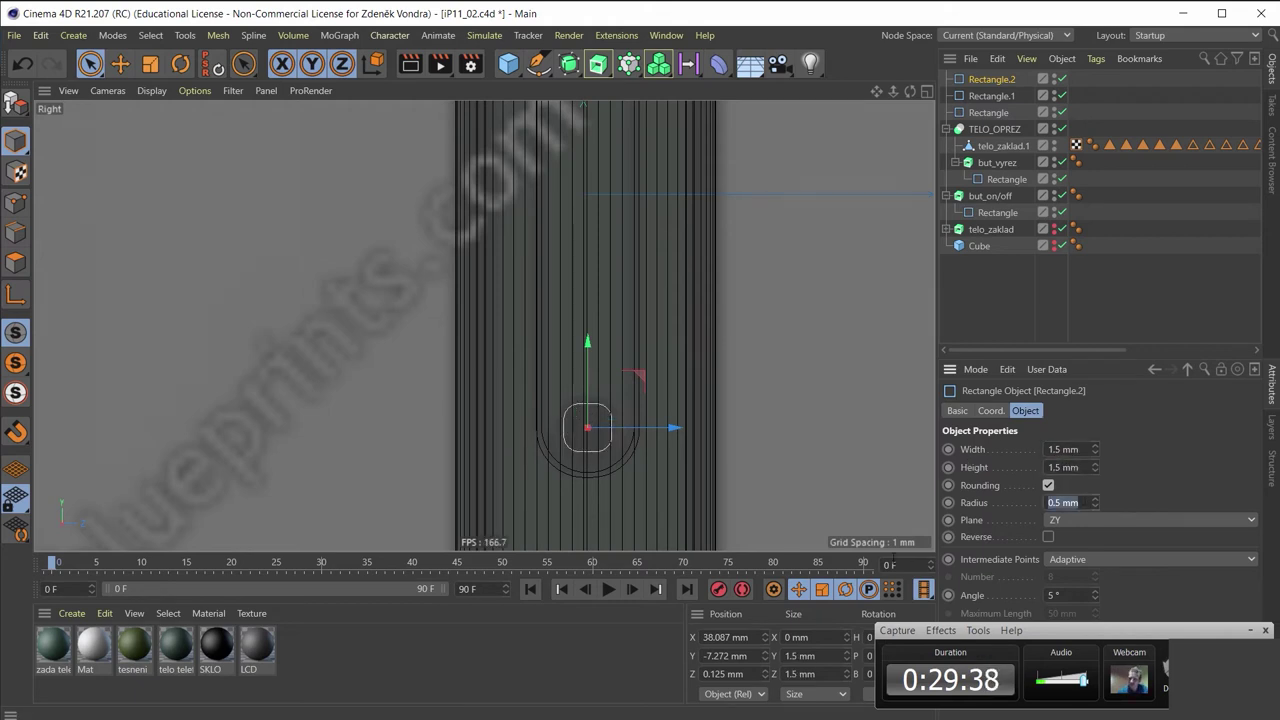
type("0.75")
key("Return")
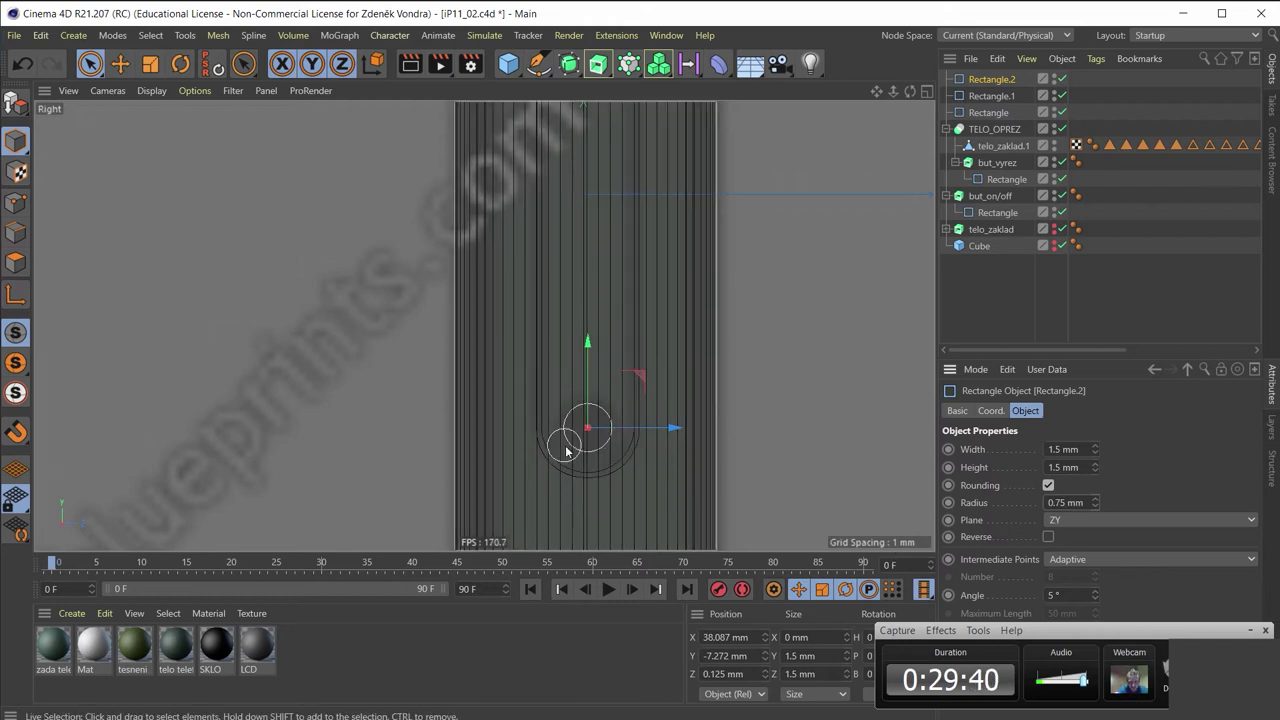
scroll(575, 428, "up", 2)
scroll(600, 418, "up", 2)
left_click_drag(595, 372, 597, 365)
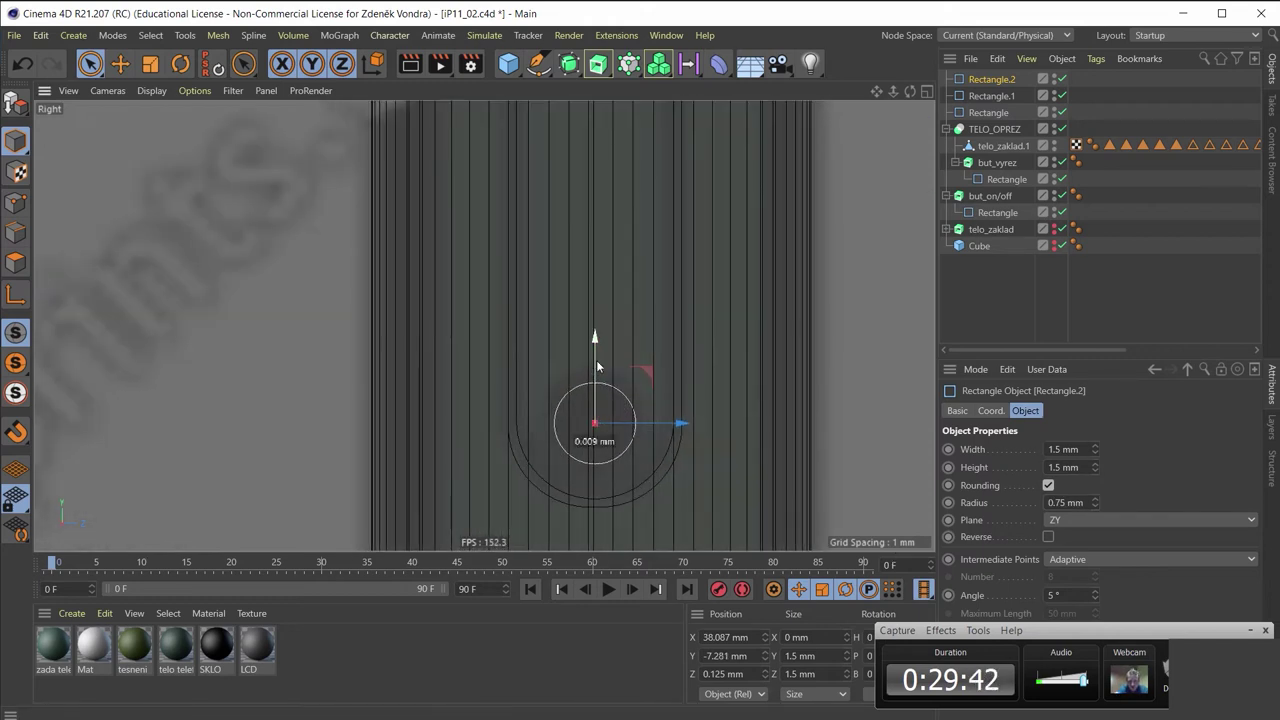
Select the three rounded rectangle outlines and move them out beside the phone body
middle_click(472, 232)
middle_click(296, 203)
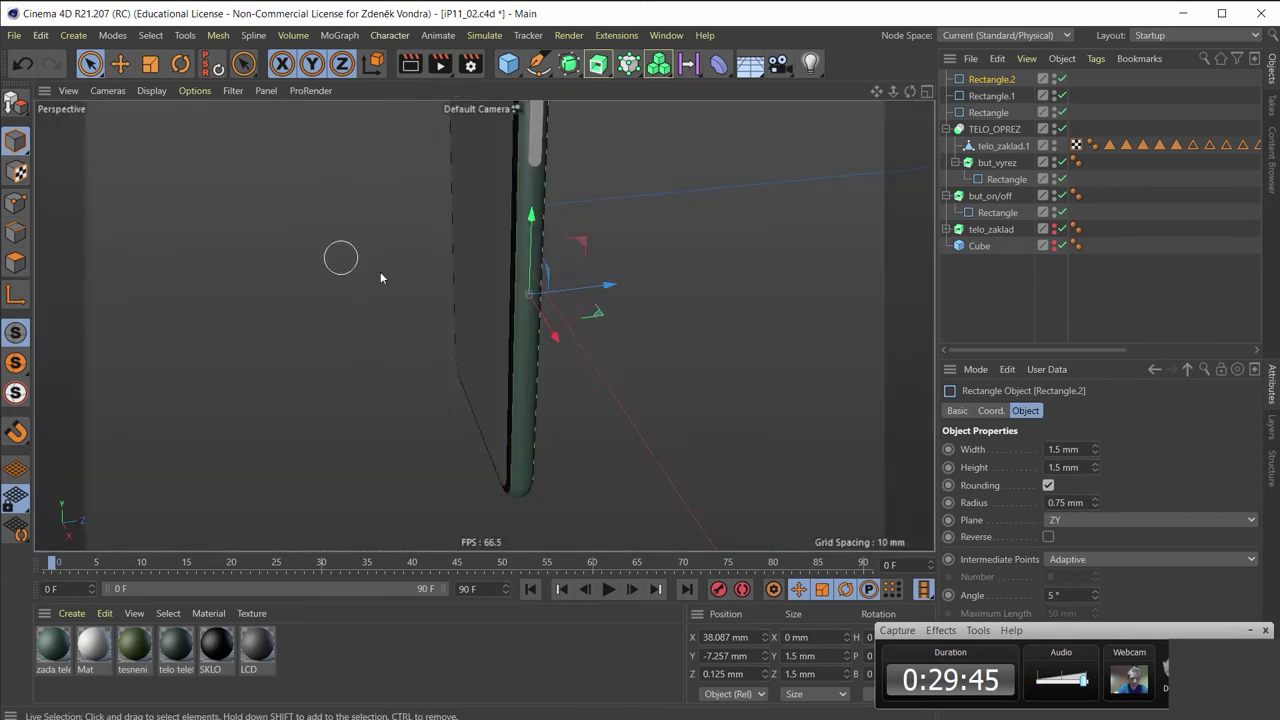
left_click(1000, 112, "shift")
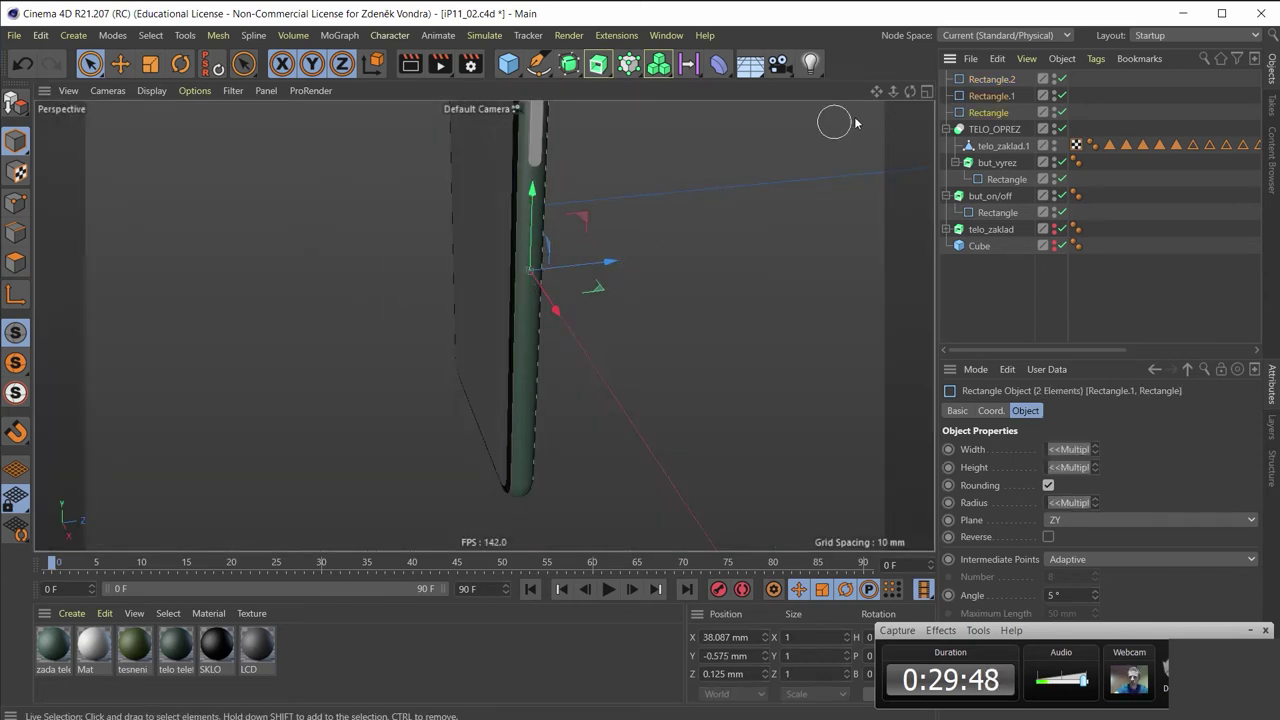
left_click(997, 80, "shift")
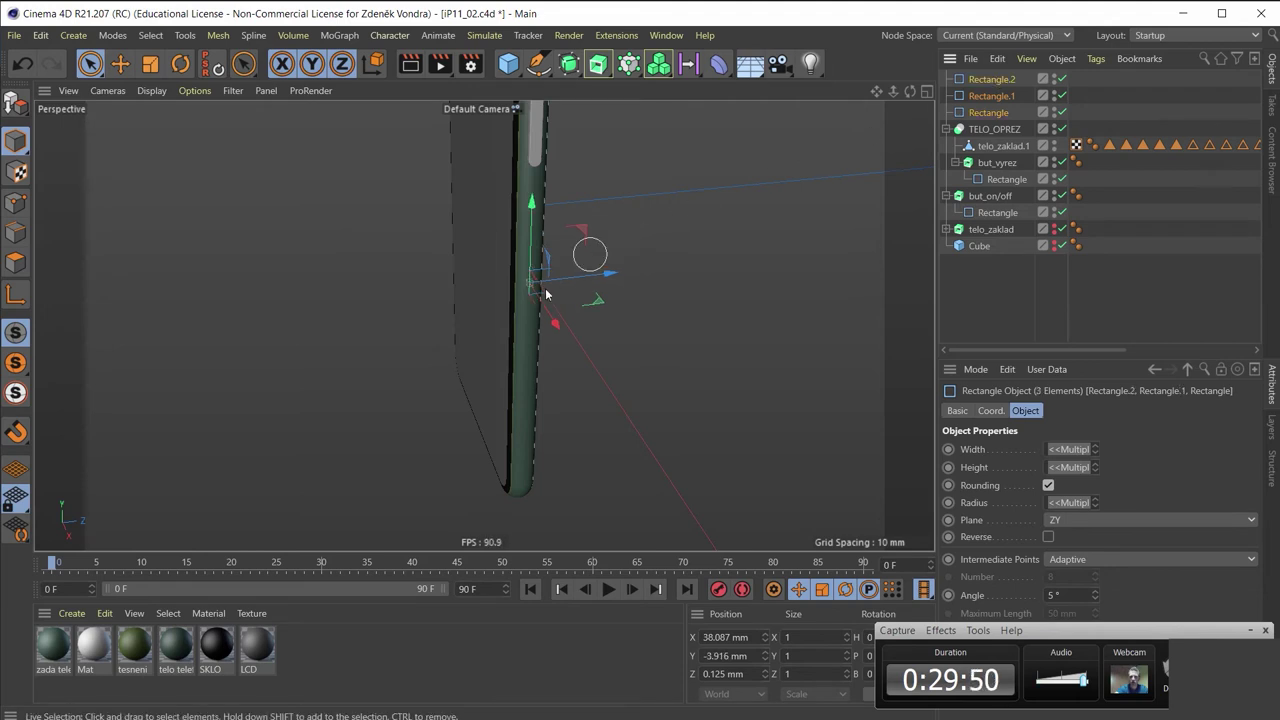
scroll(586, 251, "up", 3)
scroll(537, 294, "up", 3)
left_click_drag(497, 291, 557, 347)
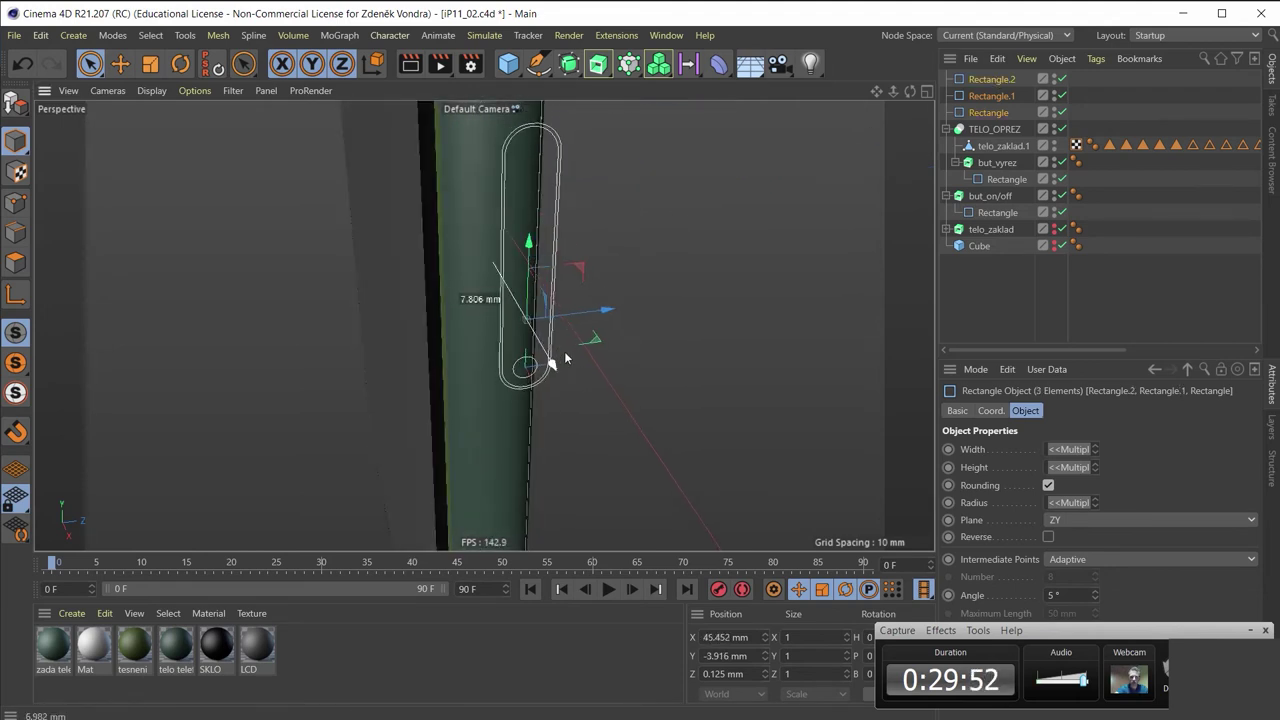
mouse_move(562, 285)
left_mouse_down("alt")
mouse_move(708, 305)
mouse_move(619, 338)
left_mouse_up("alt")
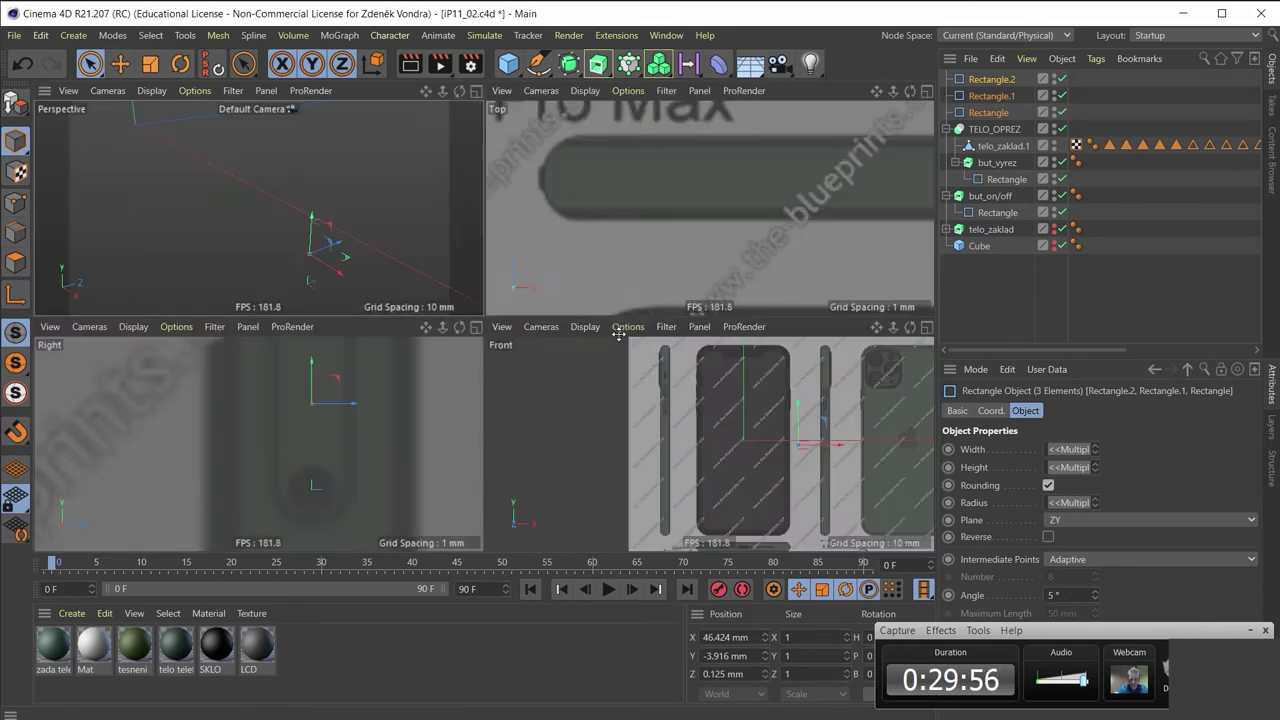
Make Rectangle, Rectangle.1 and Rectangle.2 editable Bezier splines
middle_click(619, 338)
middle_click(323, 200)
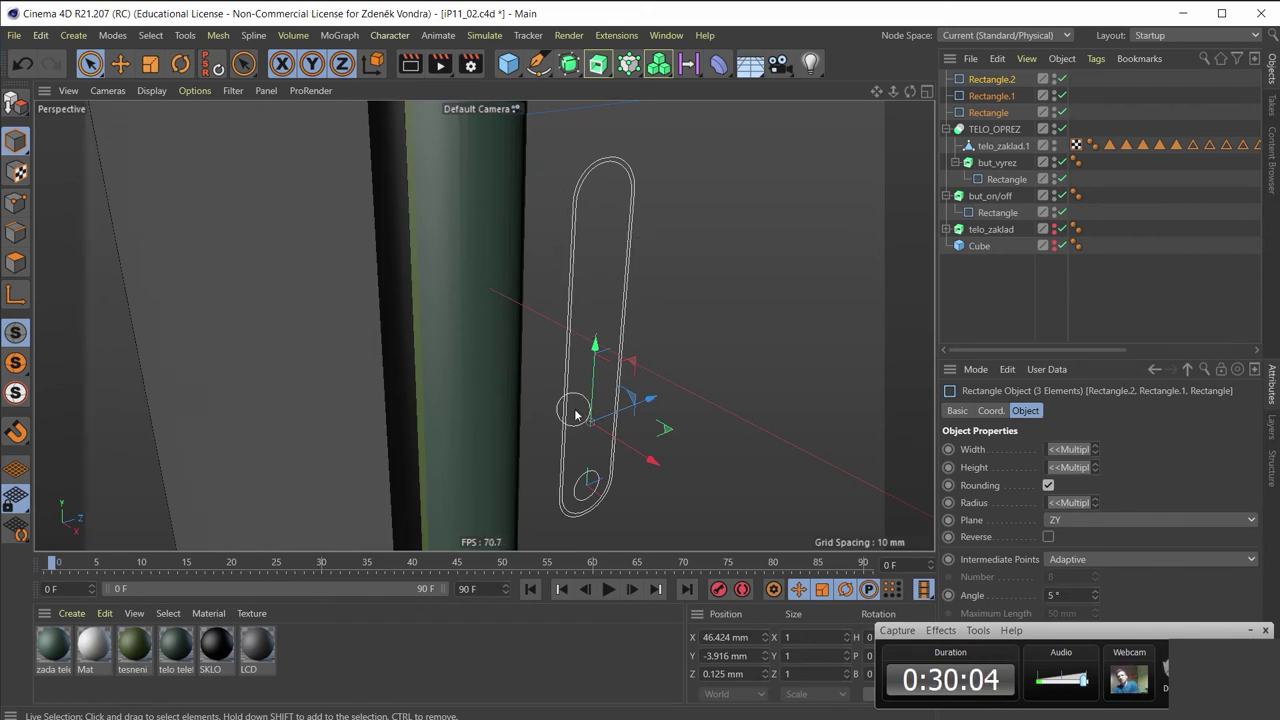
left_click(1249, 630)
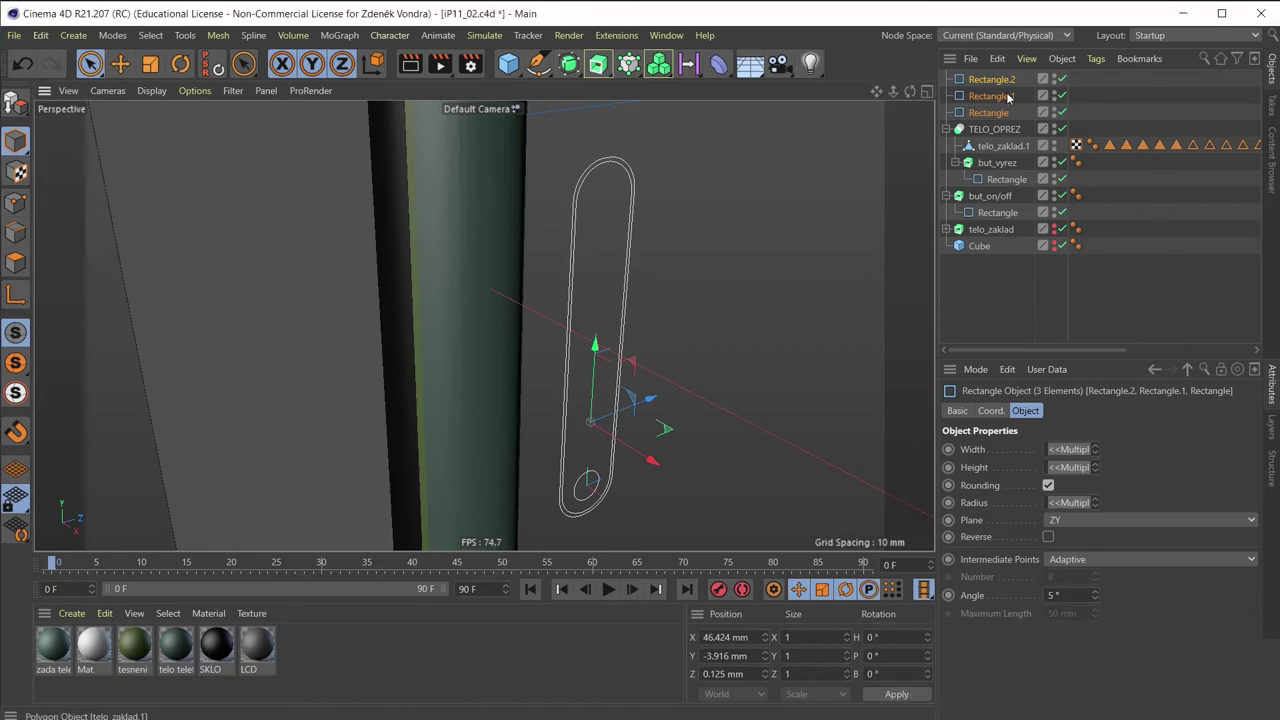
left_click(15, 103)
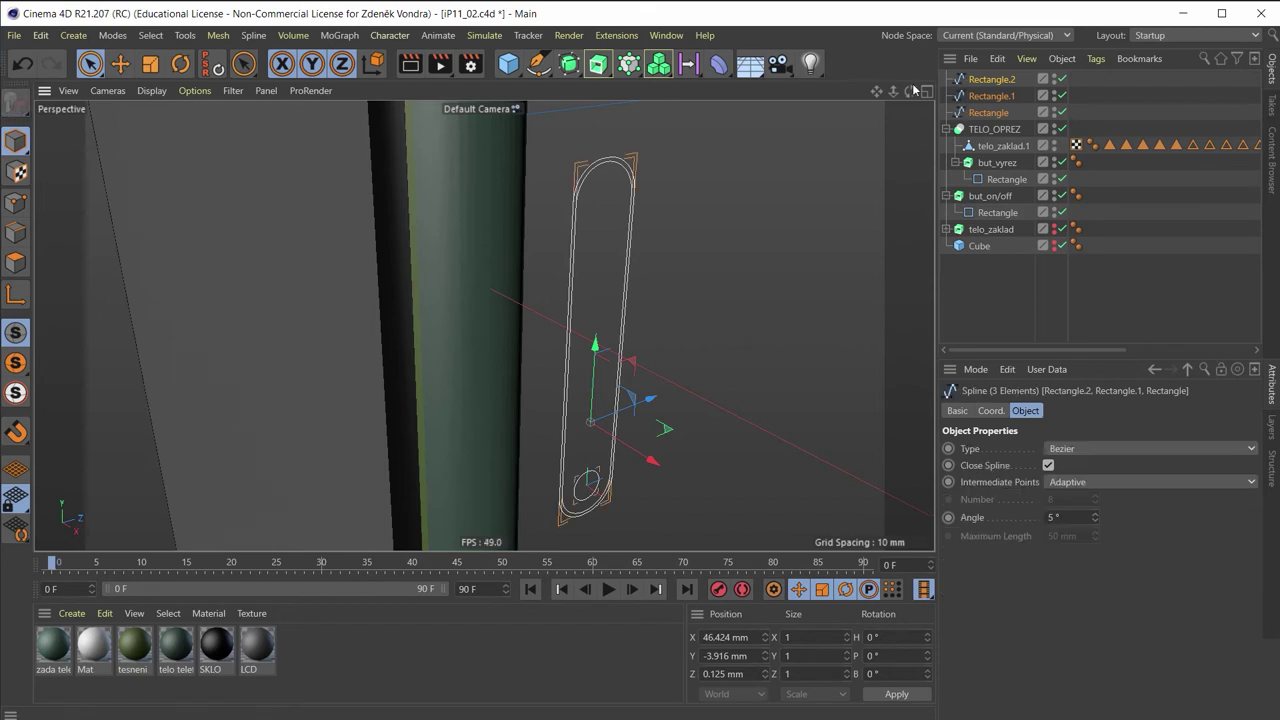
Merge the three splines with Connect Objects + Delete and extrude the merged Rectangle.2
right_click(1010, 83)
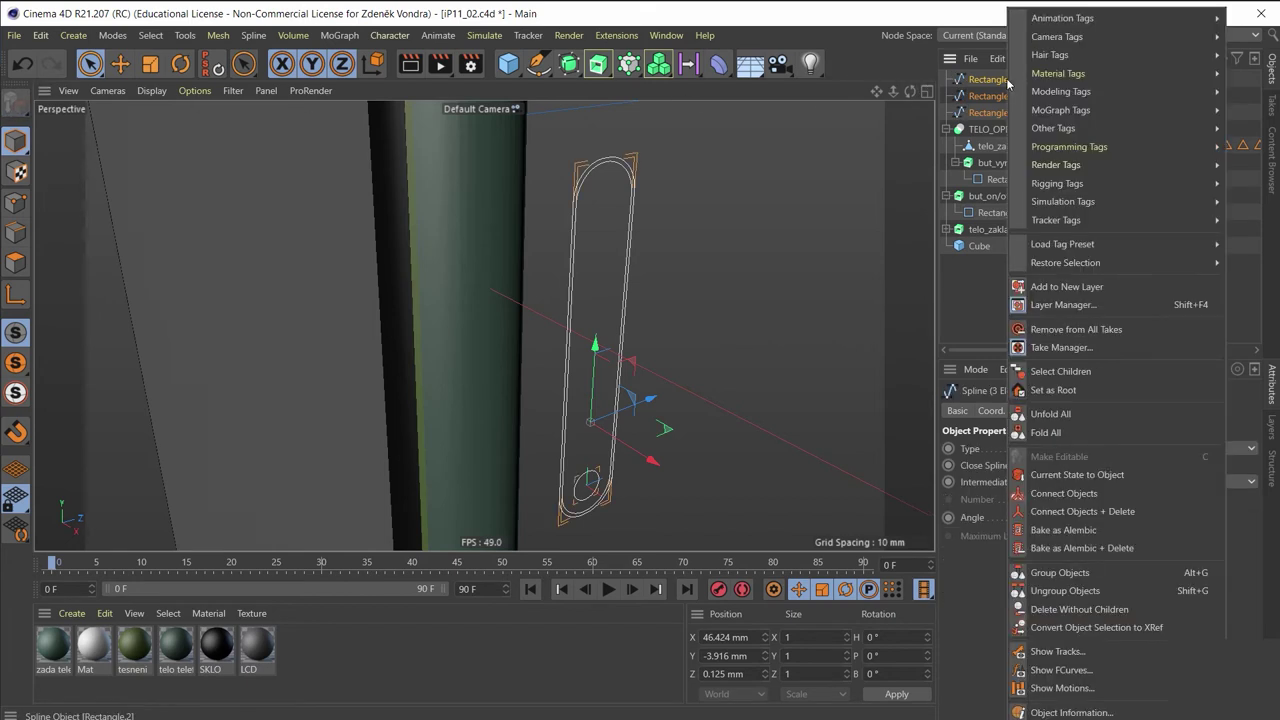
left_click(1136, 514)
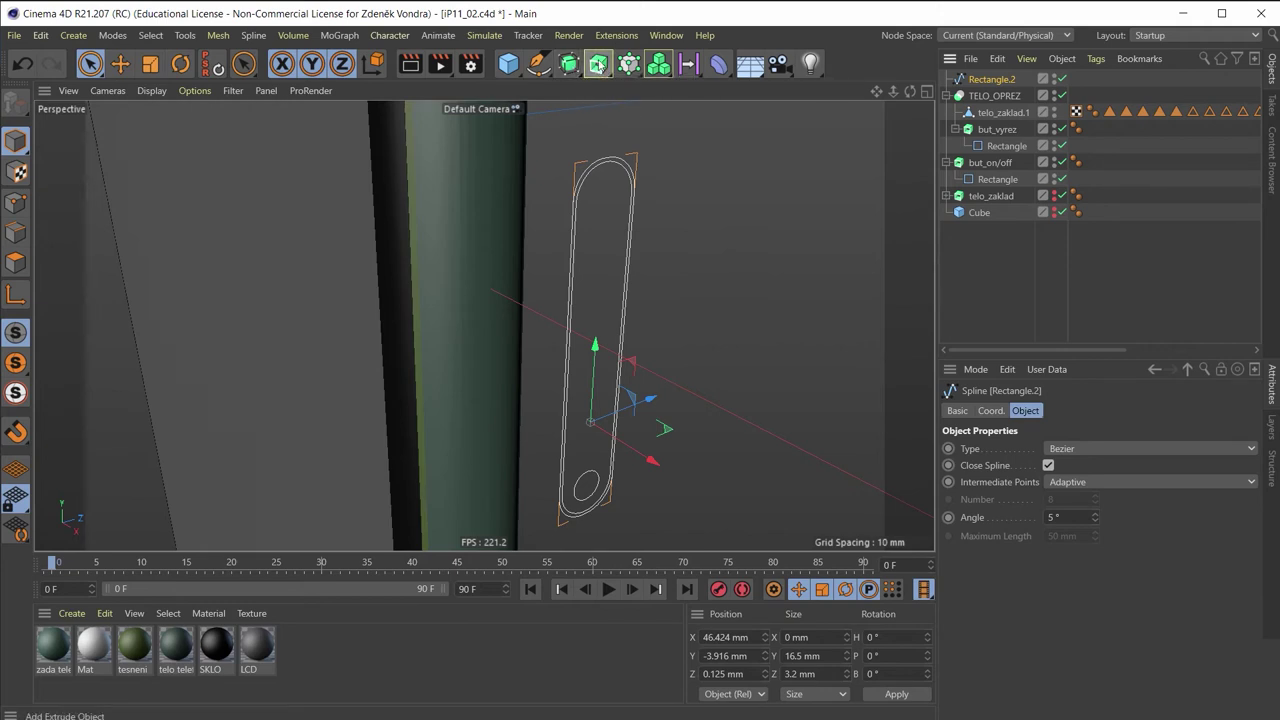
left_click(606, 66)
left_click(640, 87, "alt")
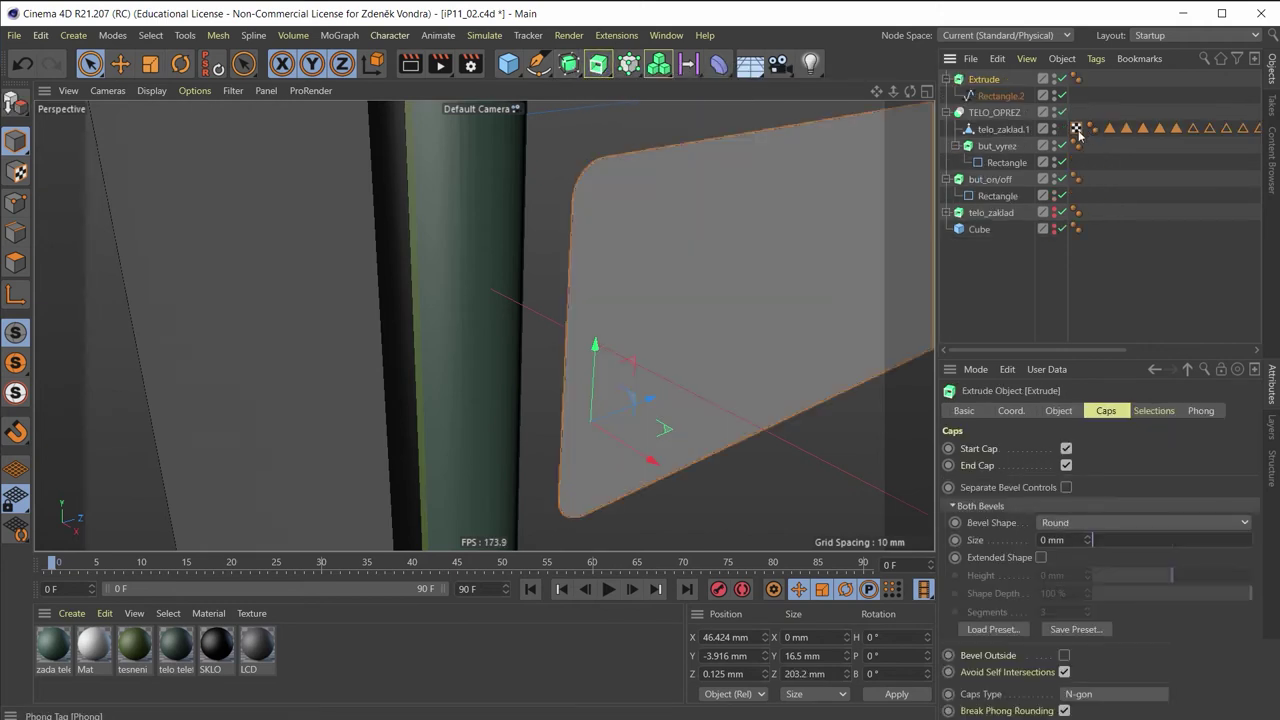
Set the extrusion Movement to 3 mm, 0, 0 and rename it sim_vyrez
left_click(1060, 413)
type("3")
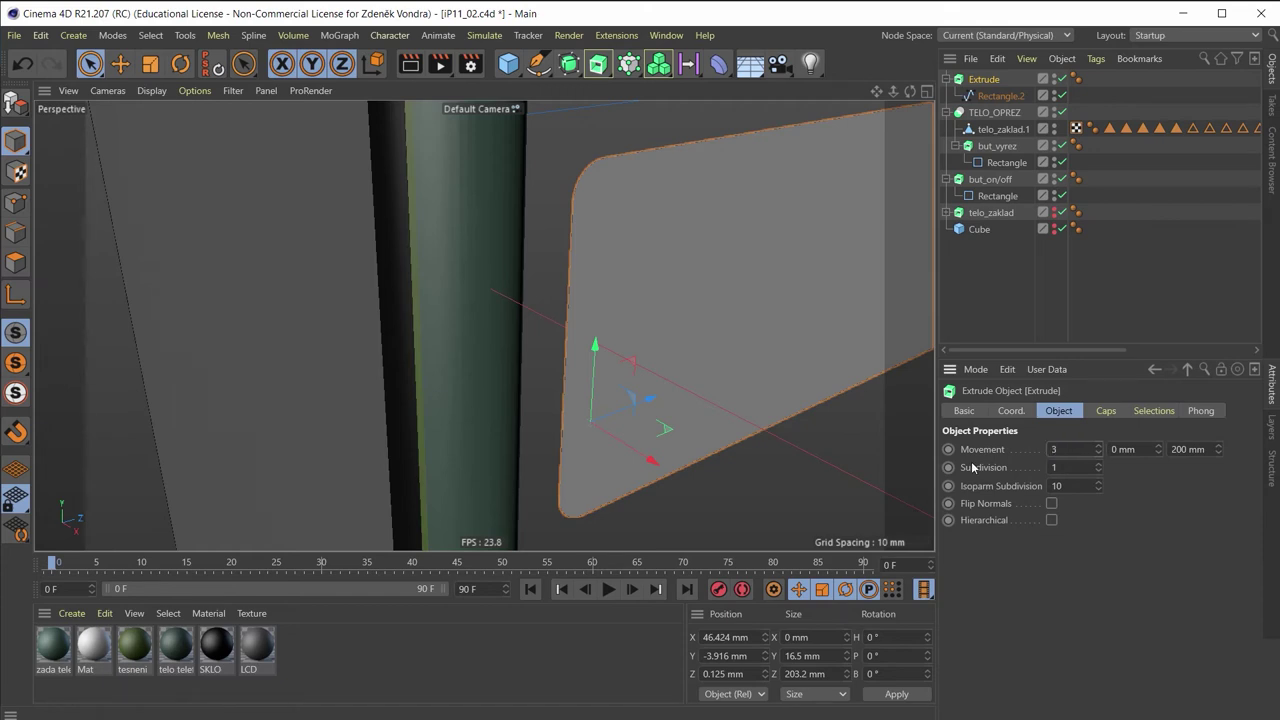
key("Tab")
key("Tab")
key("Return")
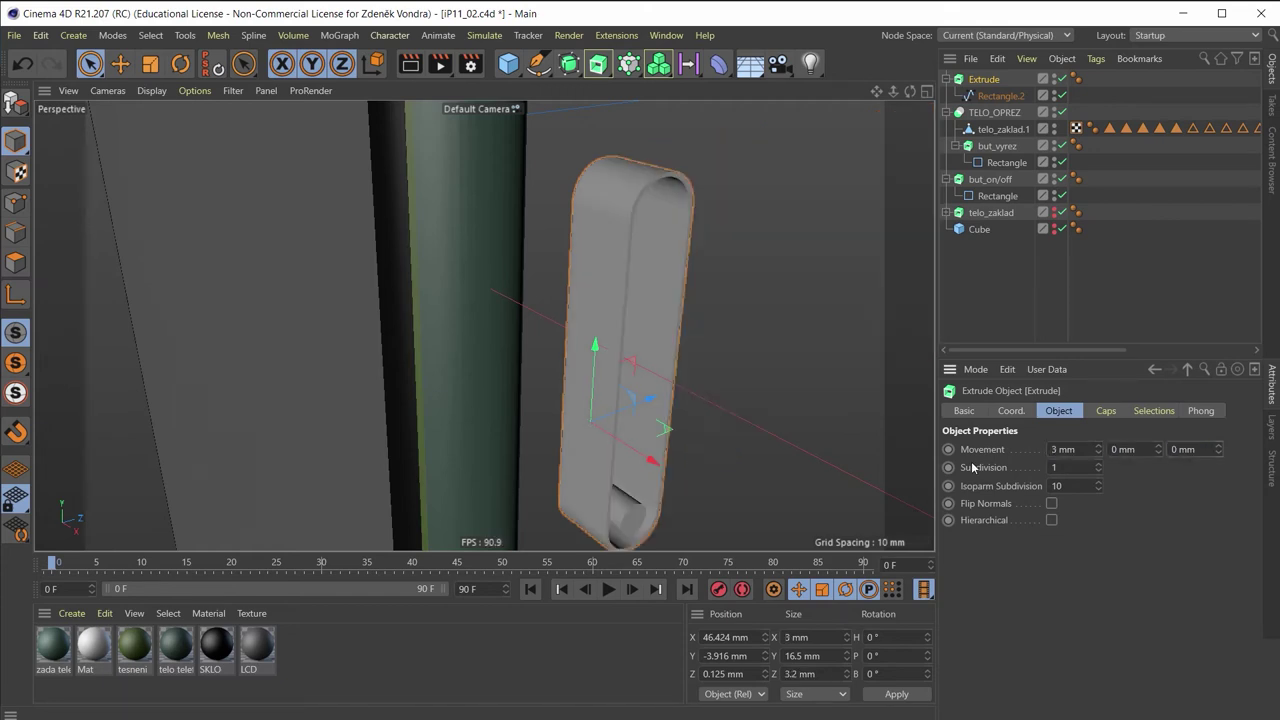
mouse_move(646, 397)
left_mouse_down("alt")
mouse_move(620, 363)
mouse_move(483, 323)
mouse_move(405, 282)
mouse_move(514, 277)
mouse_move(428, 265)
mouse_move(520, 300)
left_mouse_up("alt")
double_click(984, 80)
type("sim_vyrez")
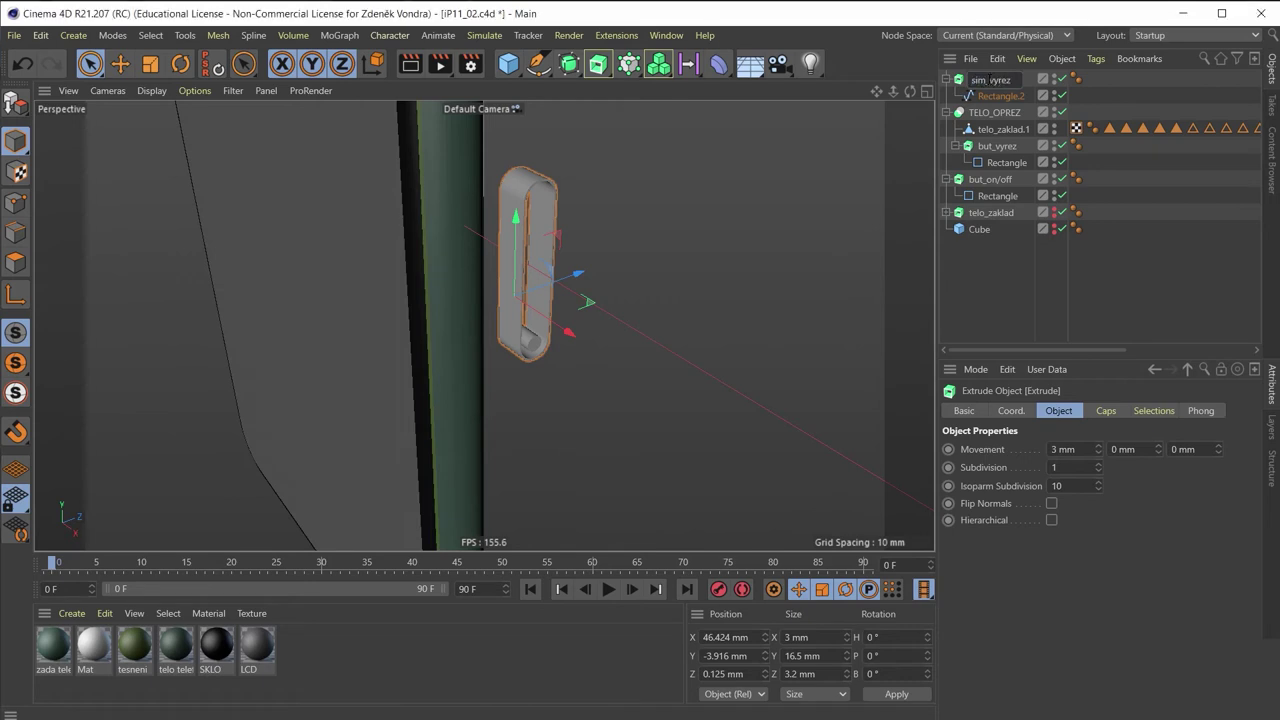
key("Return")
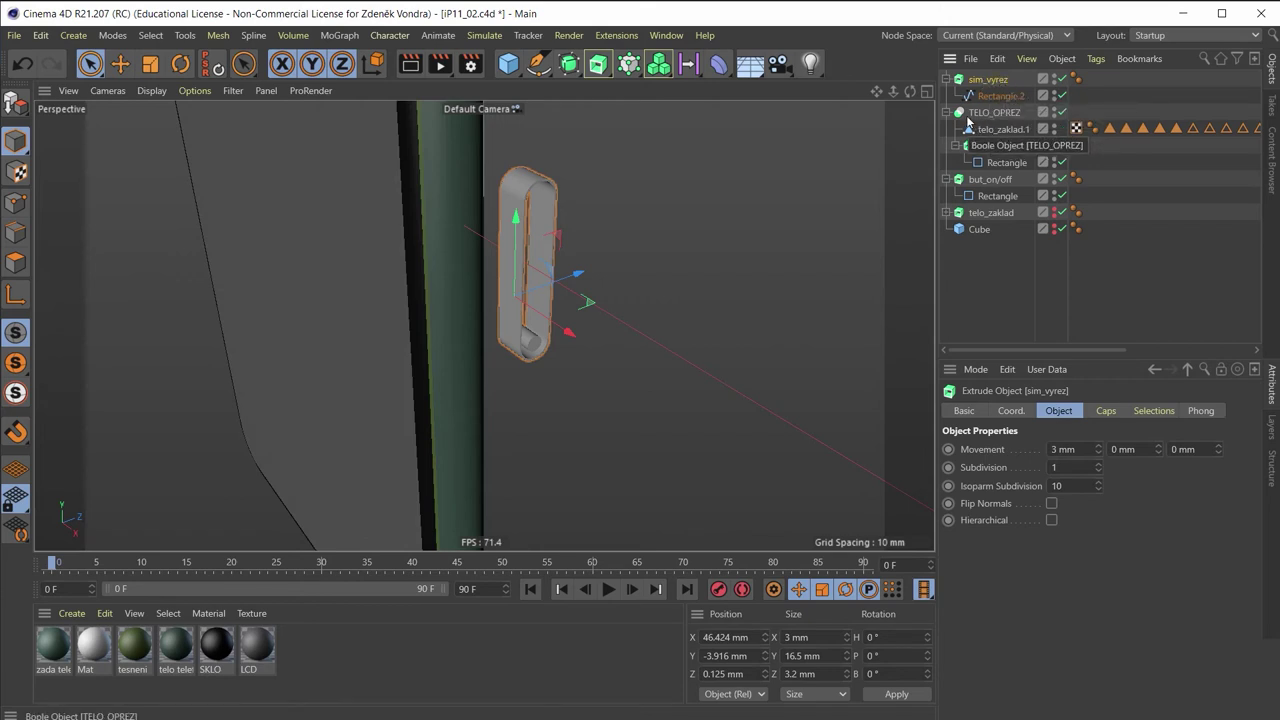
left_click(995, 119)
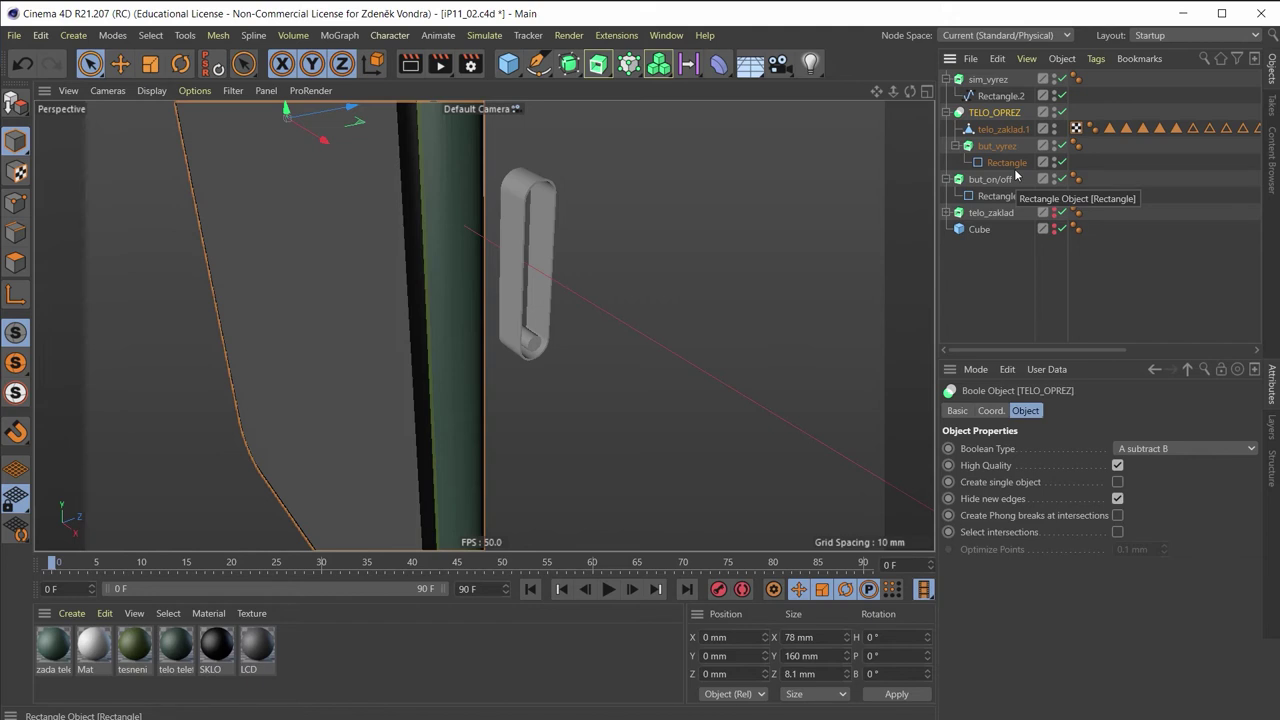
left_click(508, 63)
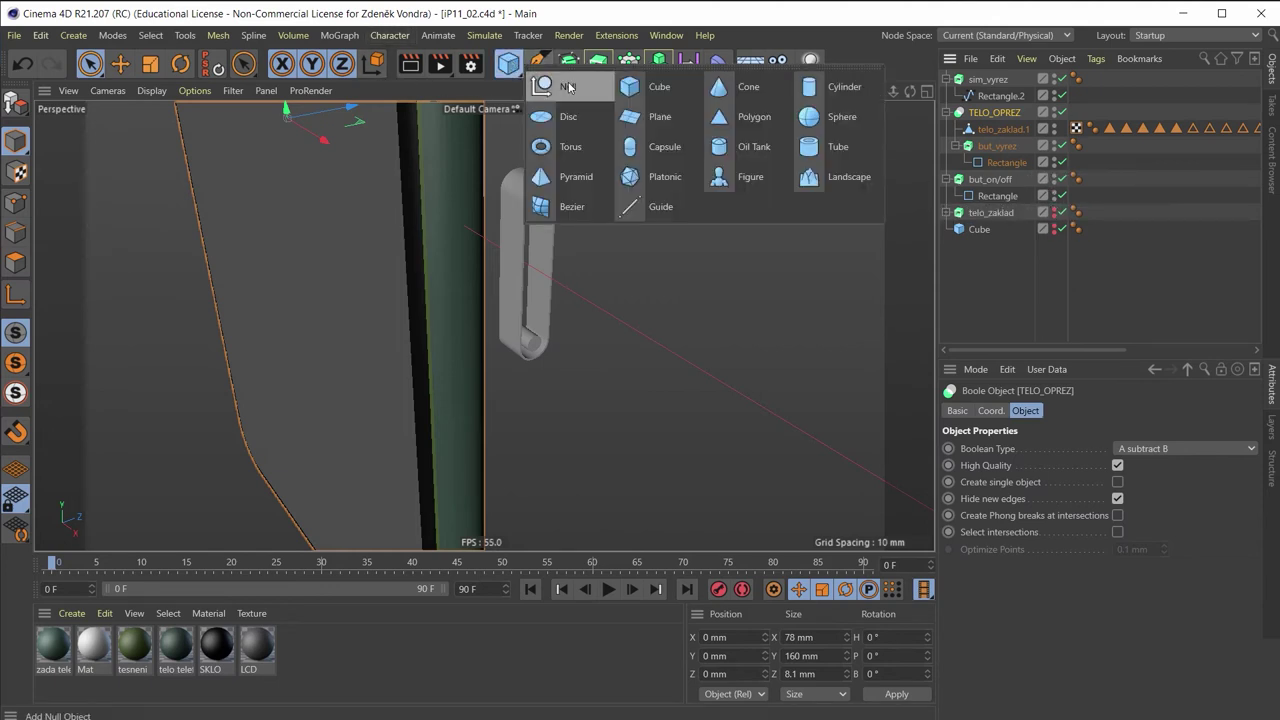
Add a Null inside TELO_OPREZ and put but_vyrez and sim_vyrez under it
left_click(568, 87)
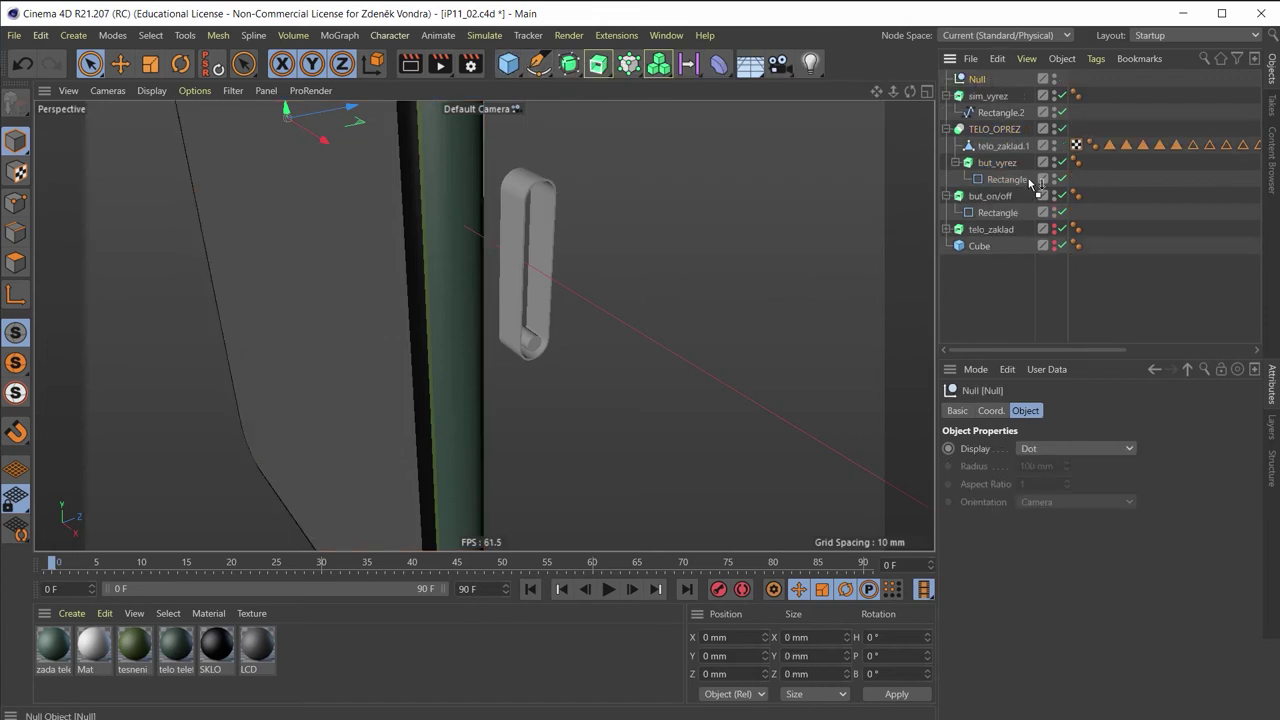
left_click_drag(990, 157, 993, 156)
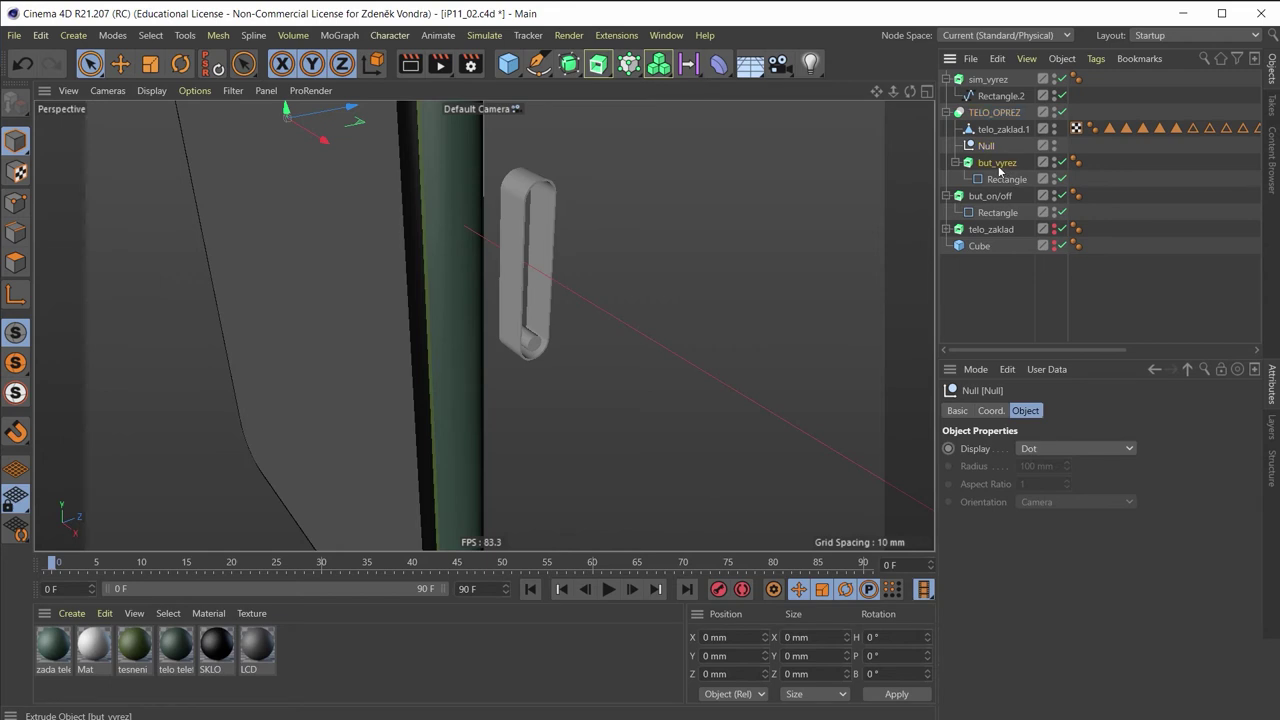
left_click_drag(988, 150, 987, 146)
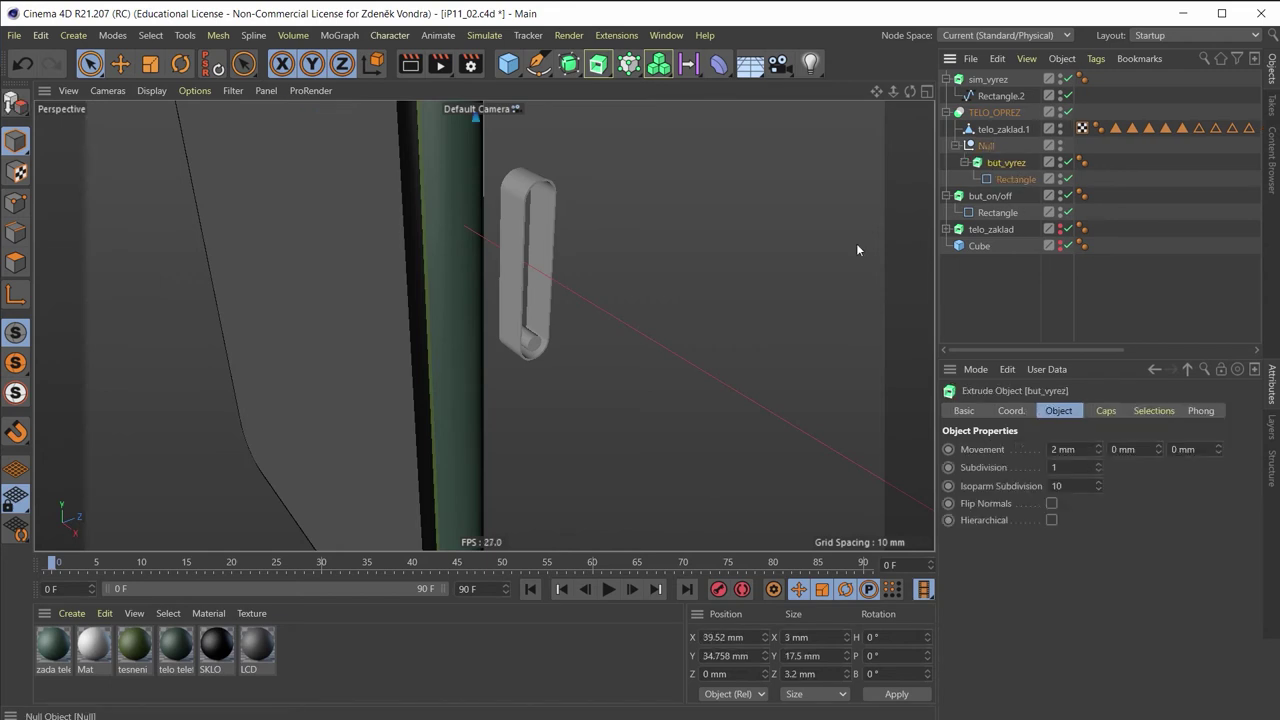
middle_click_drag(651, 277, 611, 496, "alt")
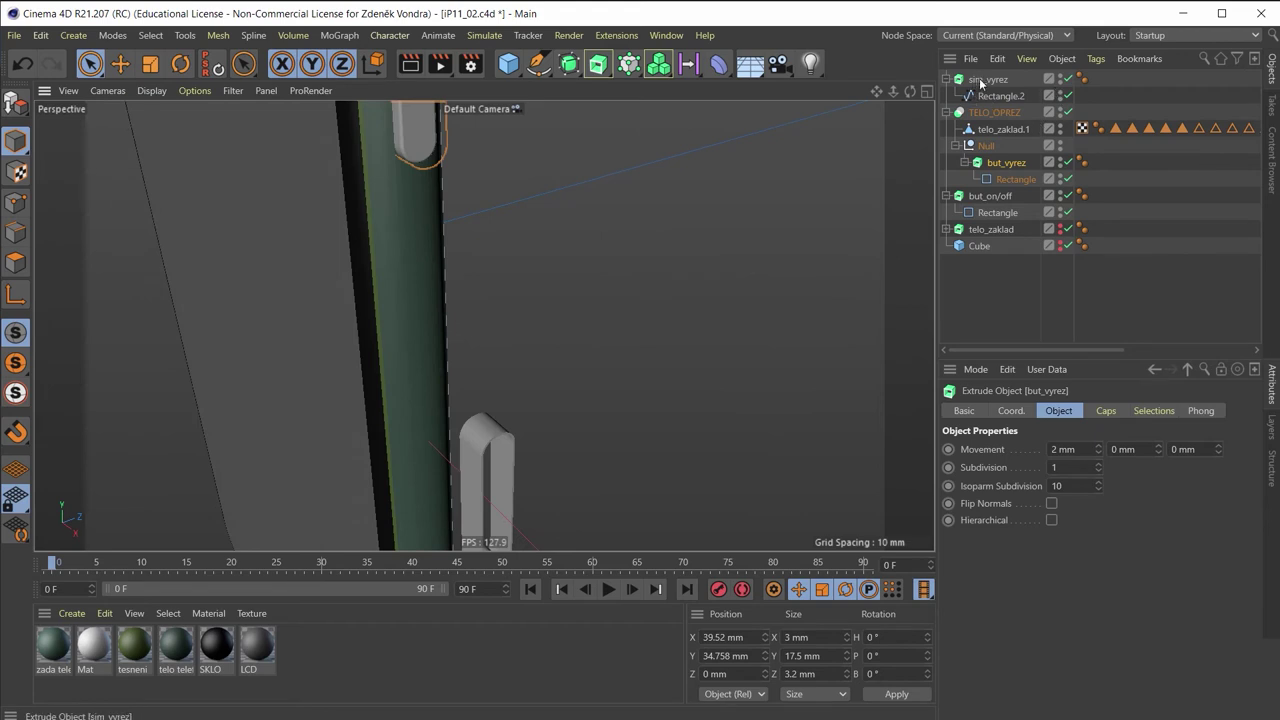
mouse_move(976, 80)
left_mouse_down()
mouse_move(1005, 146)
mouse_move(992, 160)
left_mouse_up()
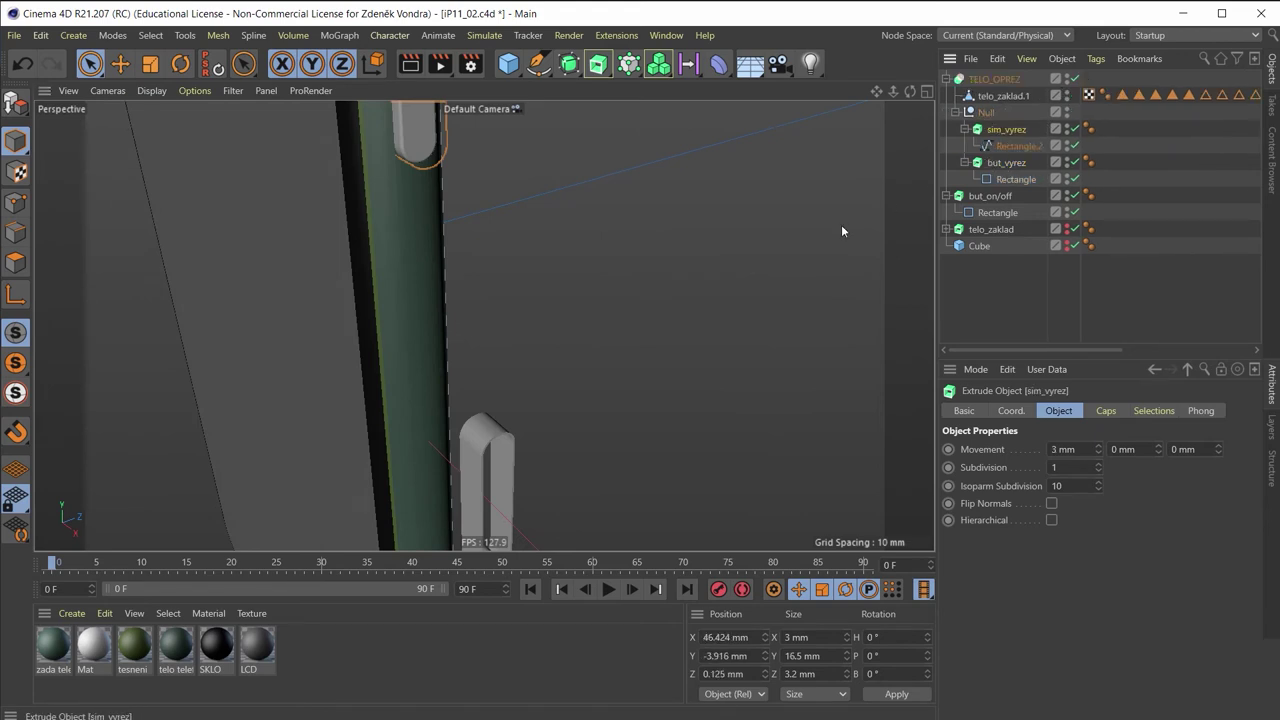
Slide sim_vyrez along X into the phone's side to cut the SIM recess
middle_click_drag(545, 465, 561, 273, "alt")
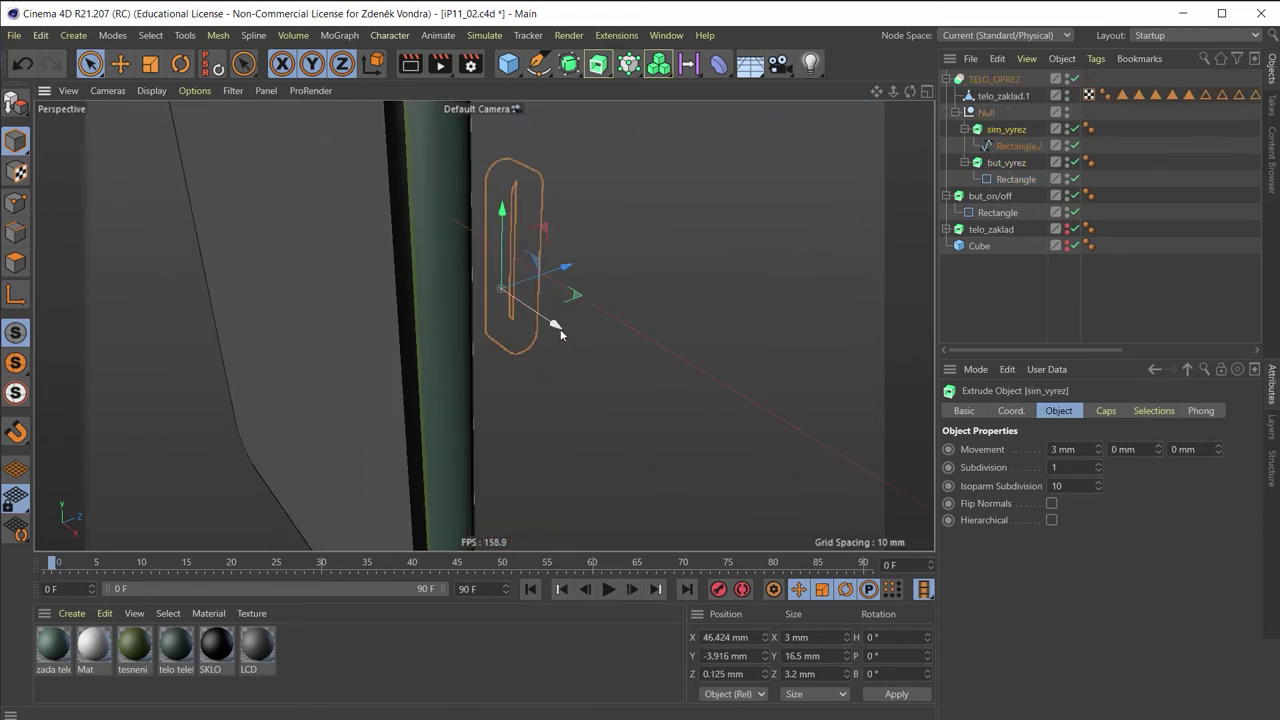
left_click_drag(560, 329, 498, 298)
middle_click(540, 193)
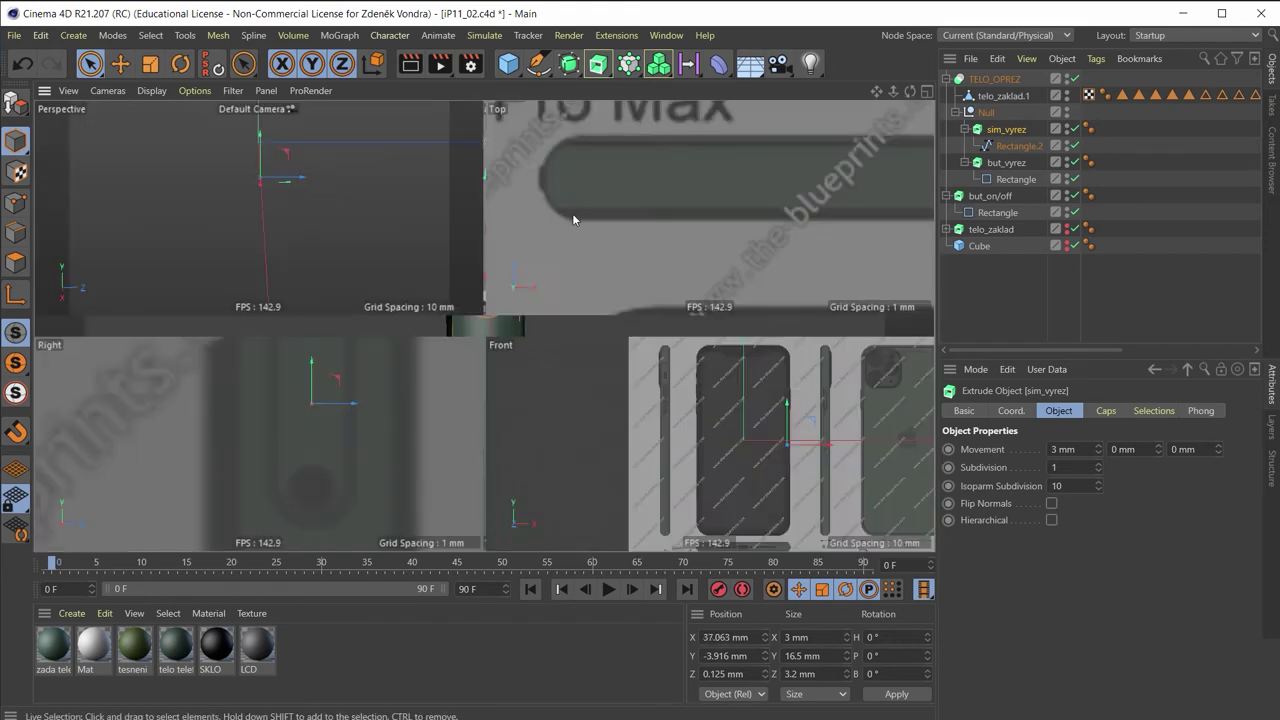
middle_click(245, 252)
mouse_move(386, 200)
left_mouse_down("alt")
mouse_move(552, 246)
mouse_move(557, 229)
left_mouse_up("alt")
middle_click(557, 229)
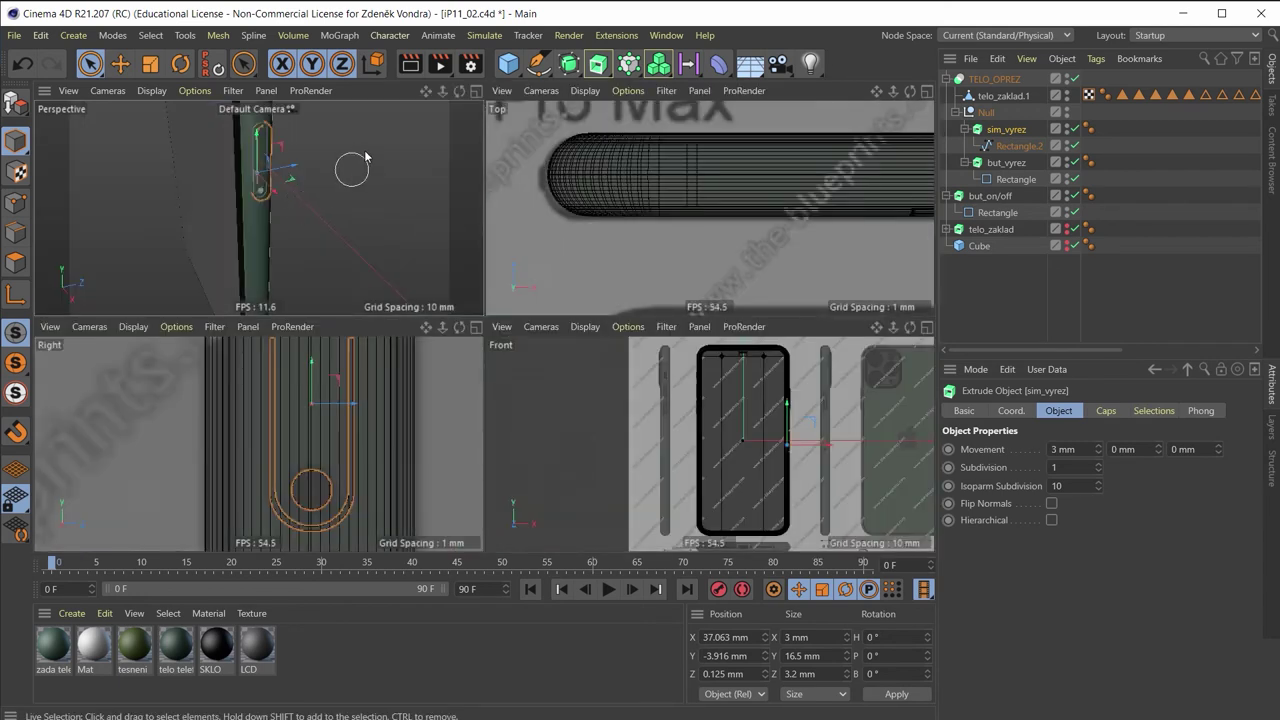
middle_click(364, 150)
left_click_drag(586, 151, 576, 413, "alt")
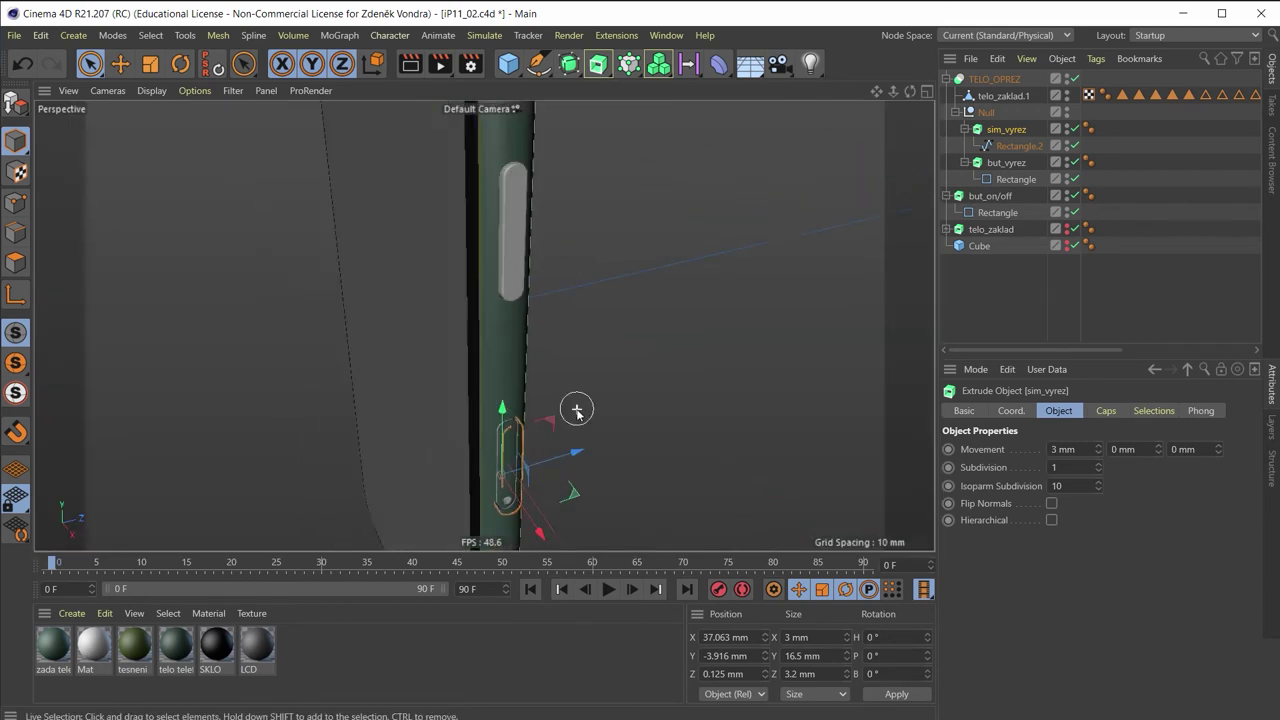
mouse_move(588, 322)
left_mouse_down("alt")
mouse_move(570, 602)
mouse_move(602, 245)
mouse_move(684, 275)
left_mouse_up("alt")
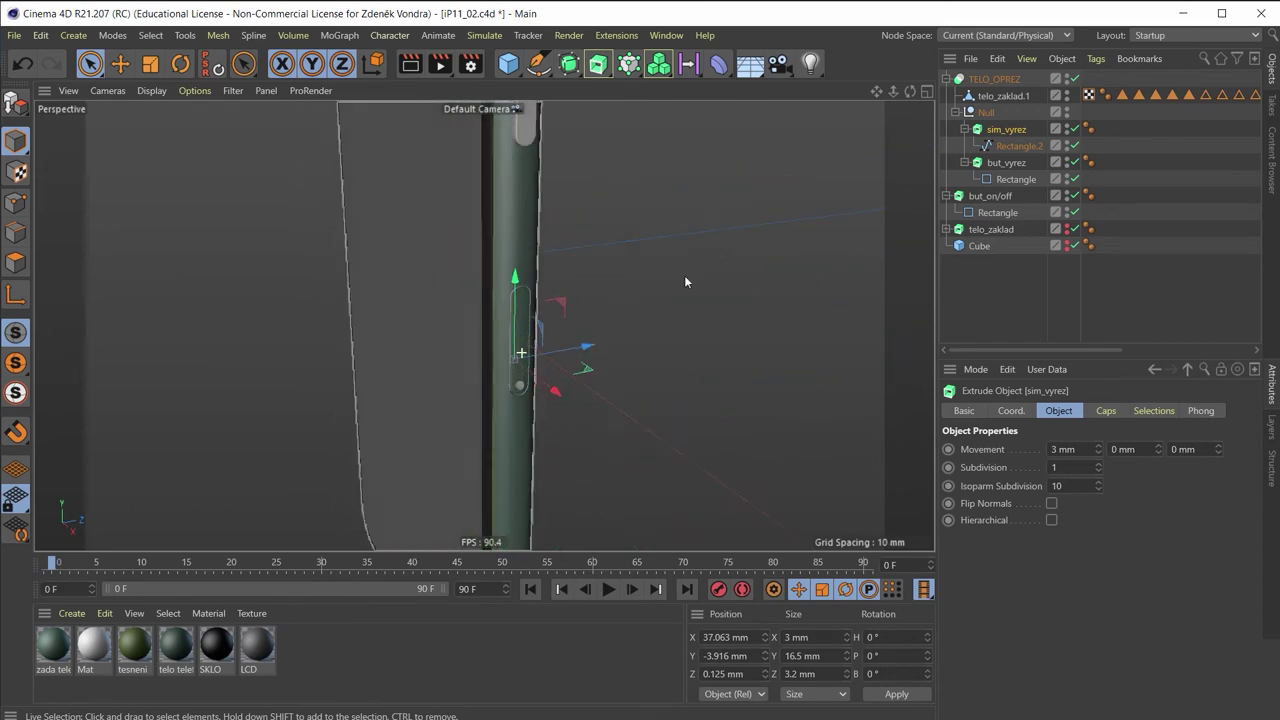
left_click(998, 95)
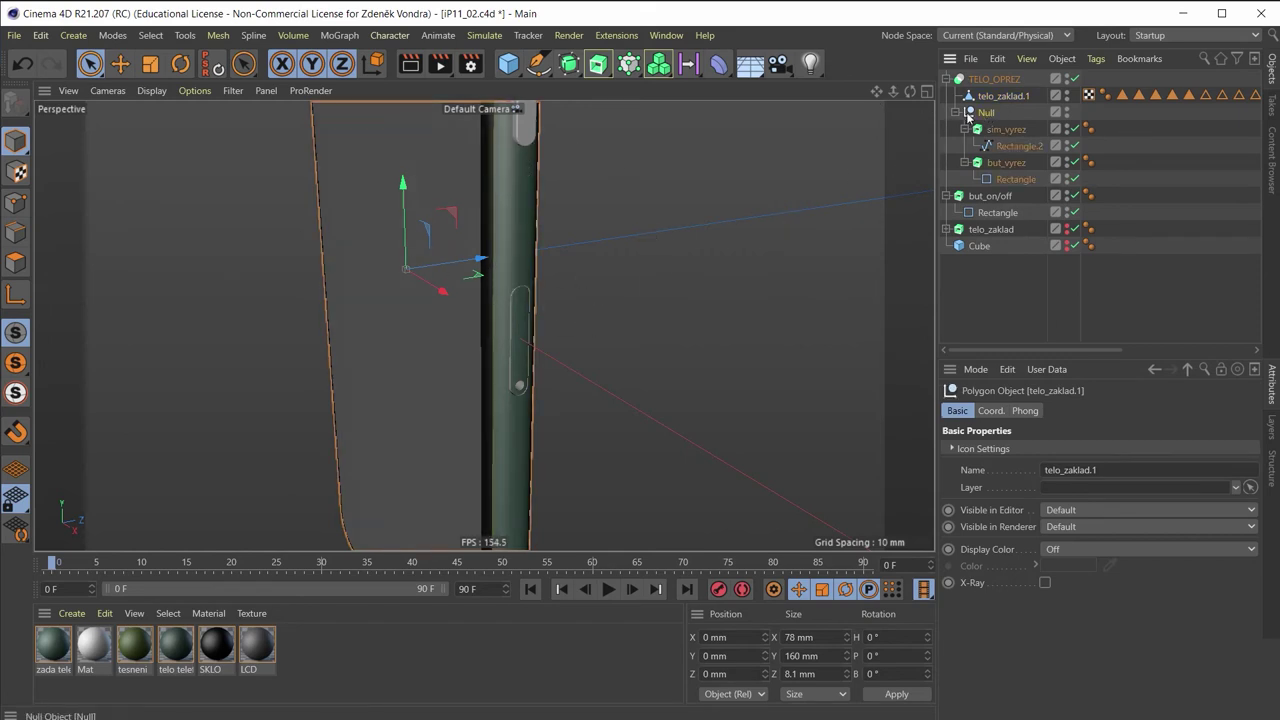
Select telo_zaklad.1, turn its side toward the camera and render a 1280x720 test image
left_click(960, 113)
left_click(956, 113)
left_click(956, 113)
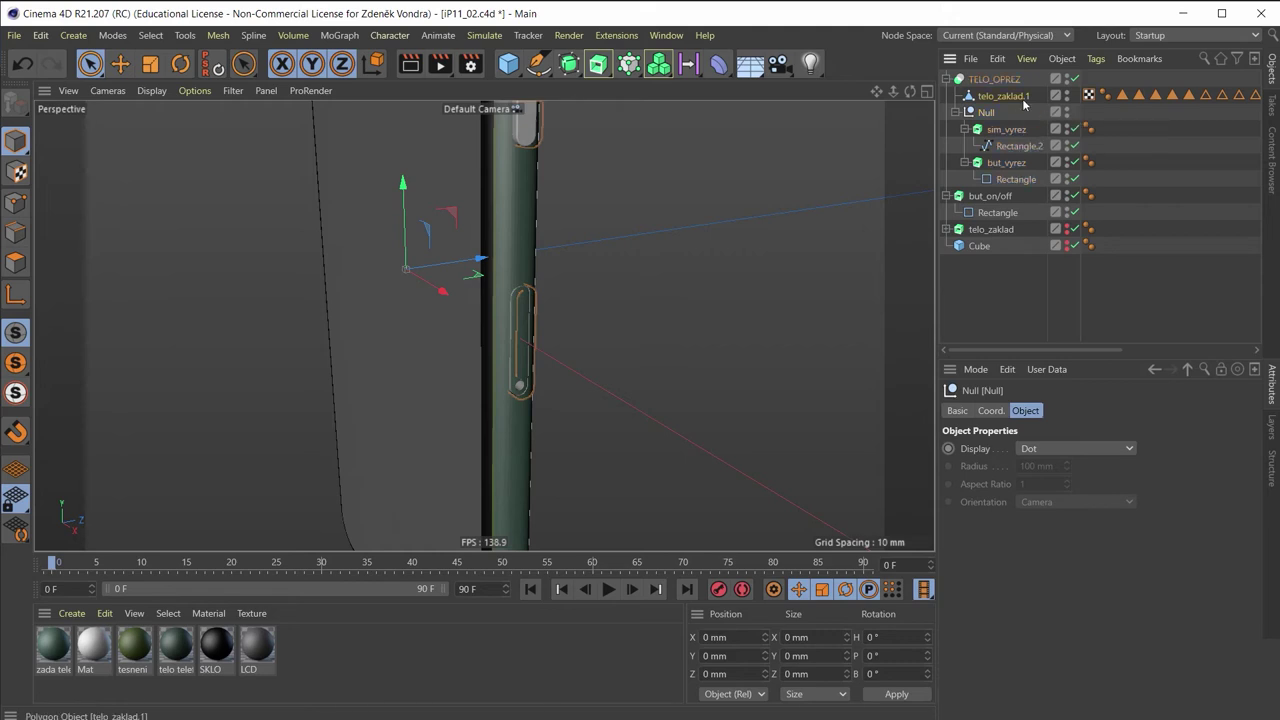
left_click(1003, 96)
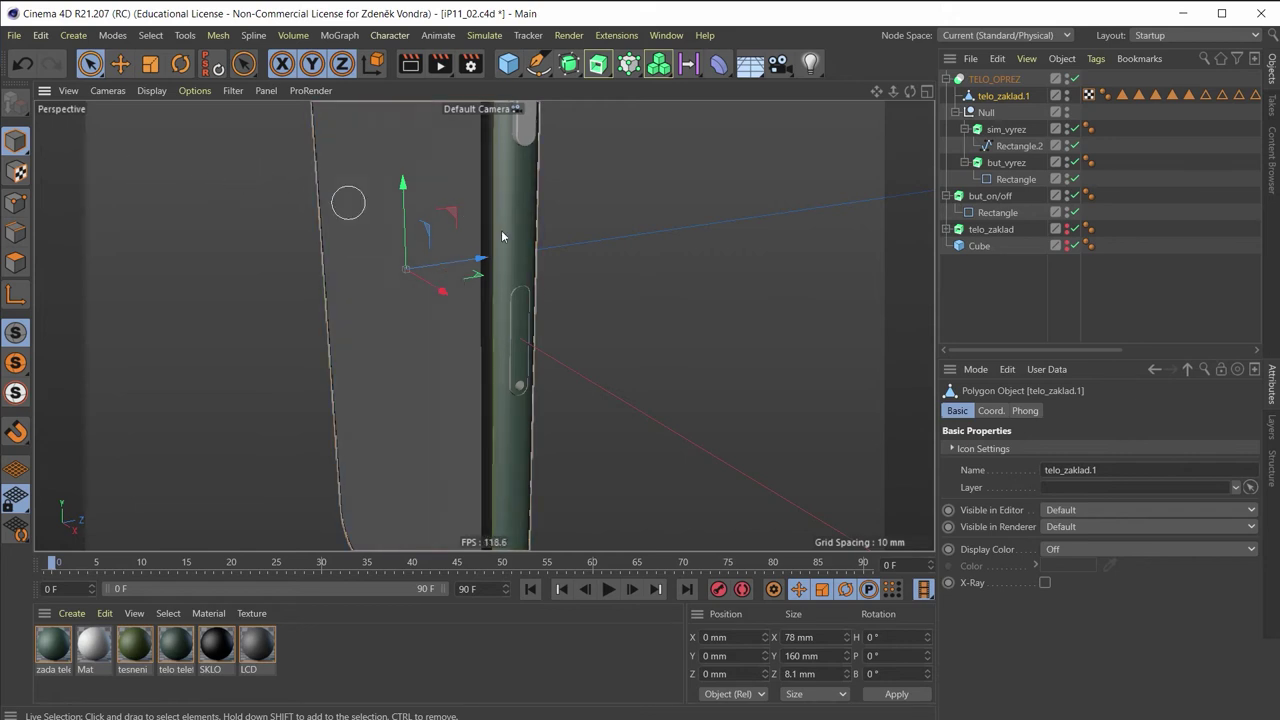
mouse_move(343, 200)
left_mouse_down("alt")
mouse_move(542, 236)
mouse_move(506, 363)
left_mouse_up("alt")
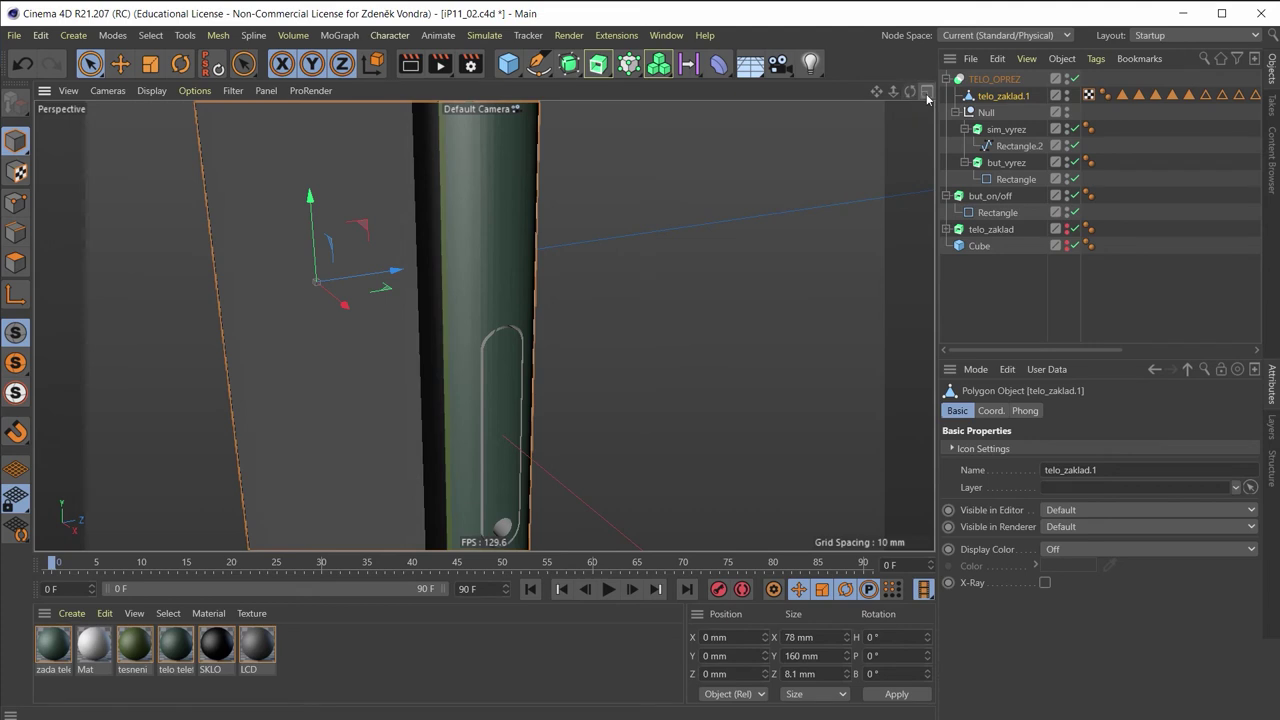
mouse_move(906, 97)
left_mouse_down()
mouse_move(864, 88)
mouse_move(883, 155)
mouse_move(902, 62)
mouse_move(884, 40)
mouse_move(851, 71)
mouse_move(866, 123)
mouse_move(901, 40)
mouse_move(864, 63)
left_mouse_up()
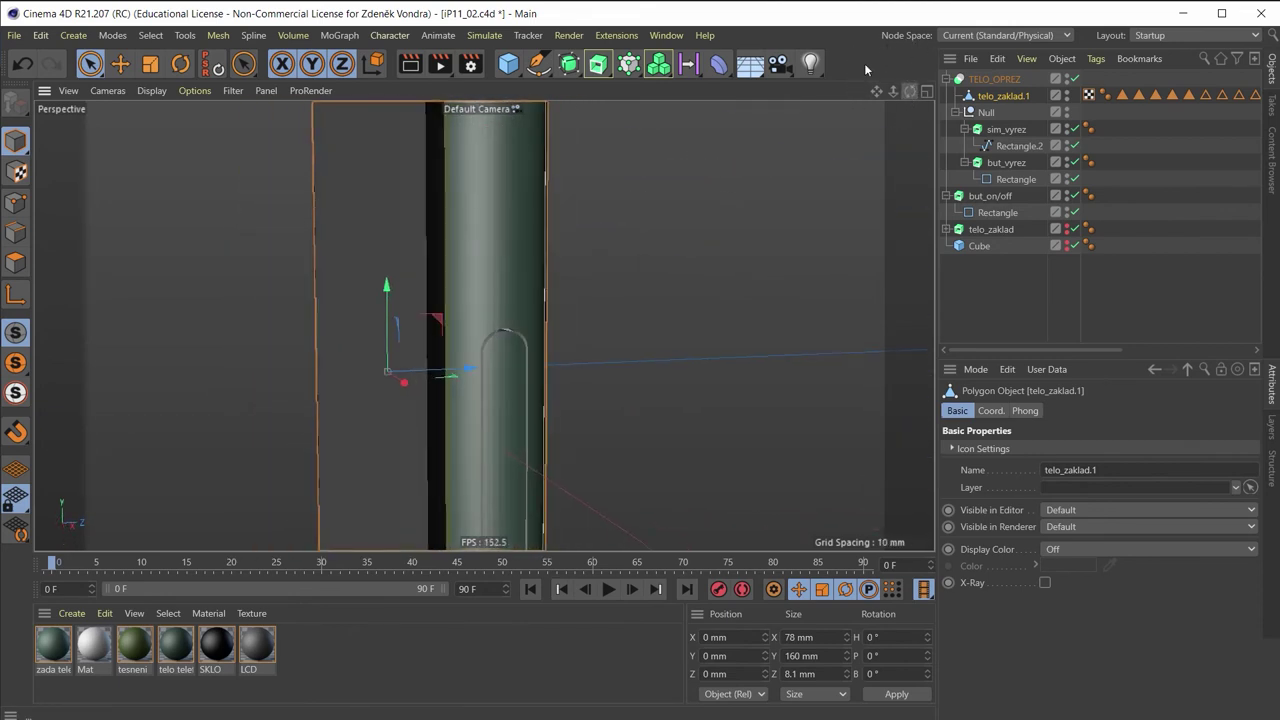
left_click(441, 65)
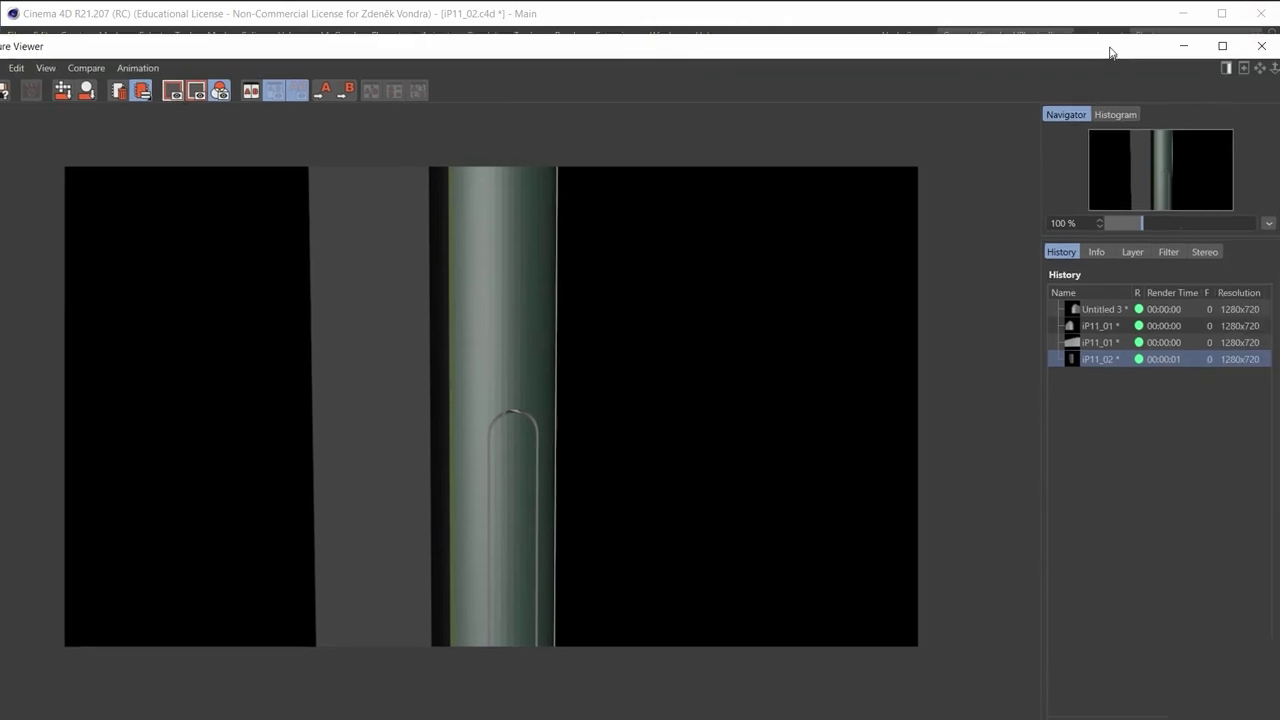
left_click(1179, 20)
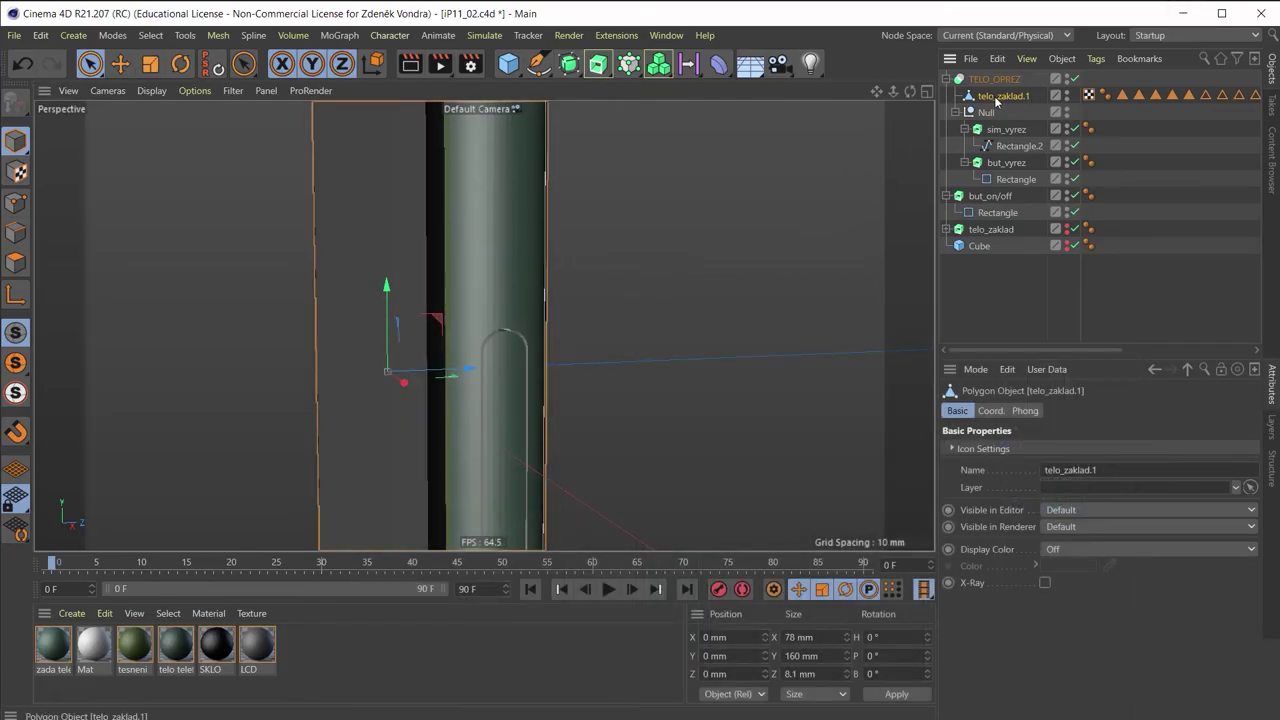
In Point mode, Line Cut from the body's edge up to the arch's top
left_click(15, 203)
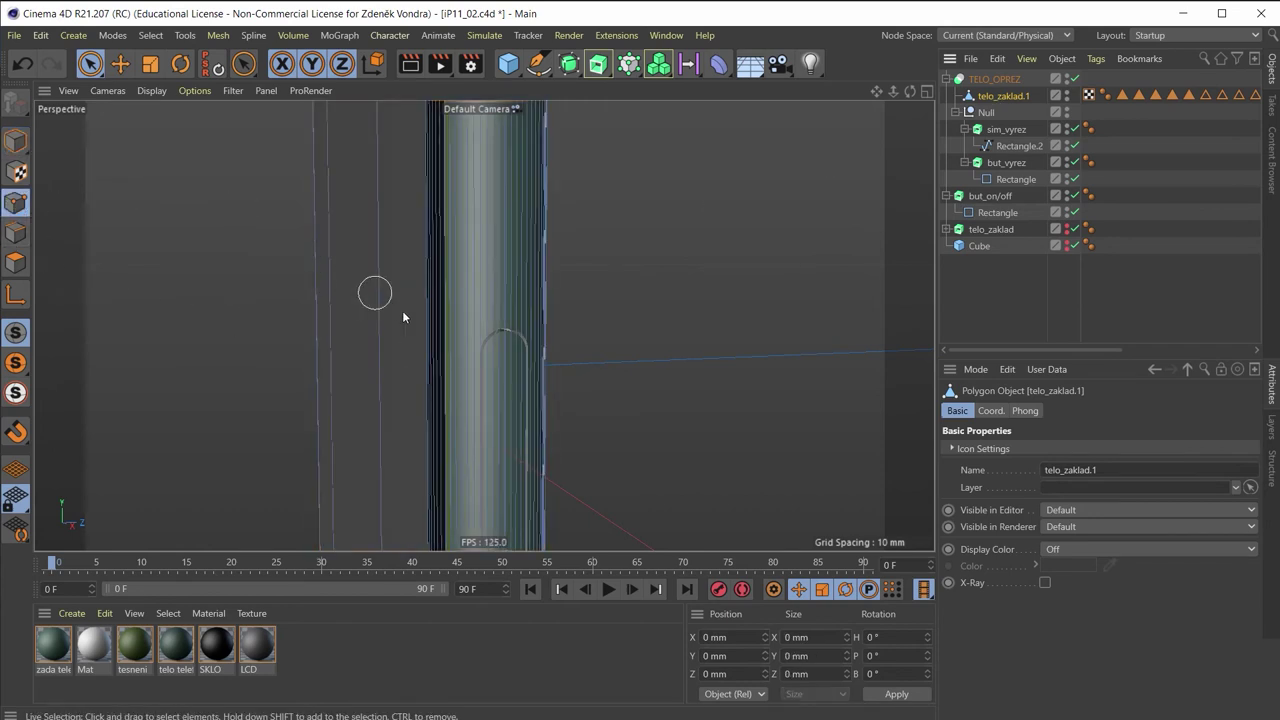
scroll(509, 323, "up", 2)
scroll(505, 343, "up", 3)
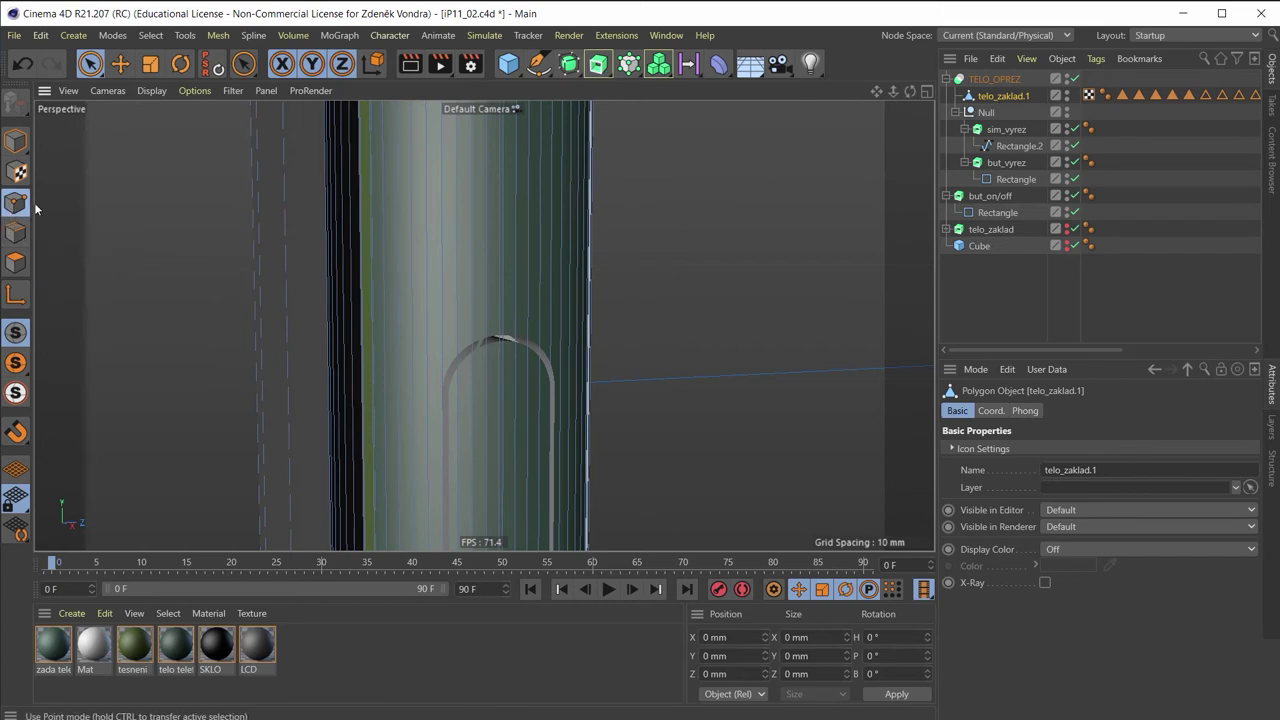
right_click(403, 404)
left_click(440, 401)
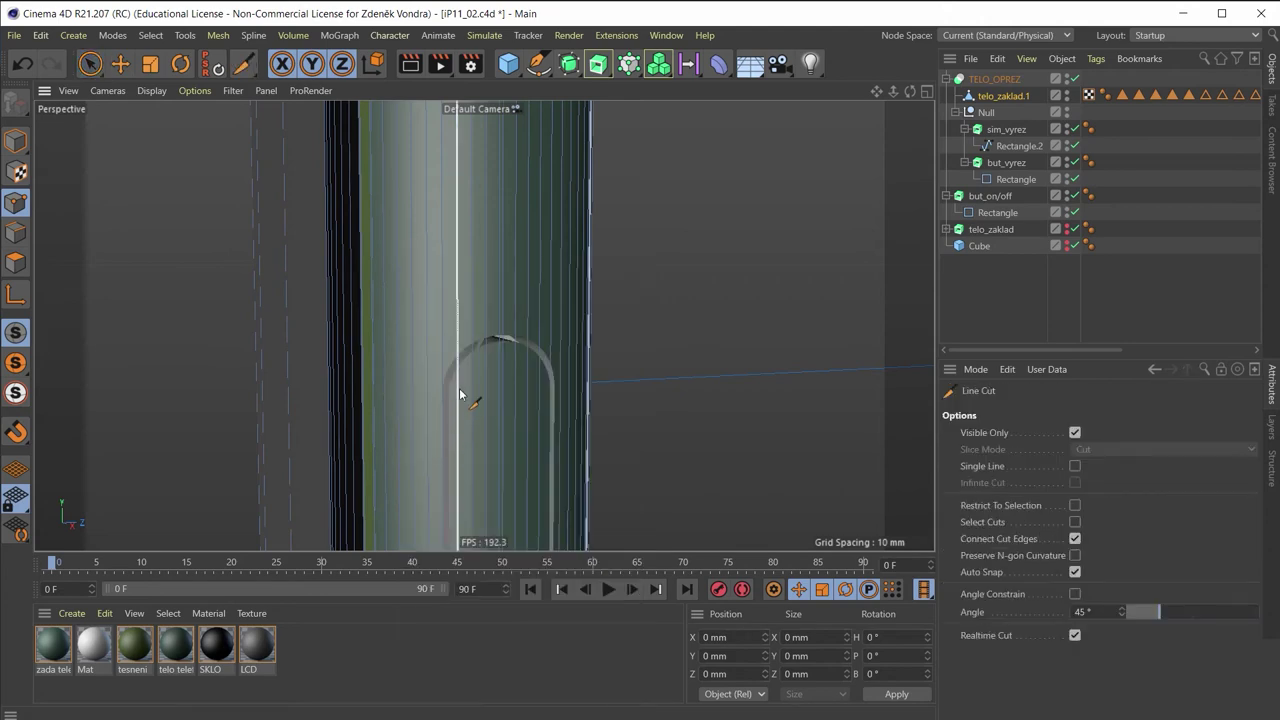
mouse_move(466, 394)
left_mouse_down("alt")
mouse_move(380, 394)
mouse_move(505, 421)
mouse_move(489, 449)
mouse_move(365, 421)
left_mouse_up("alt")
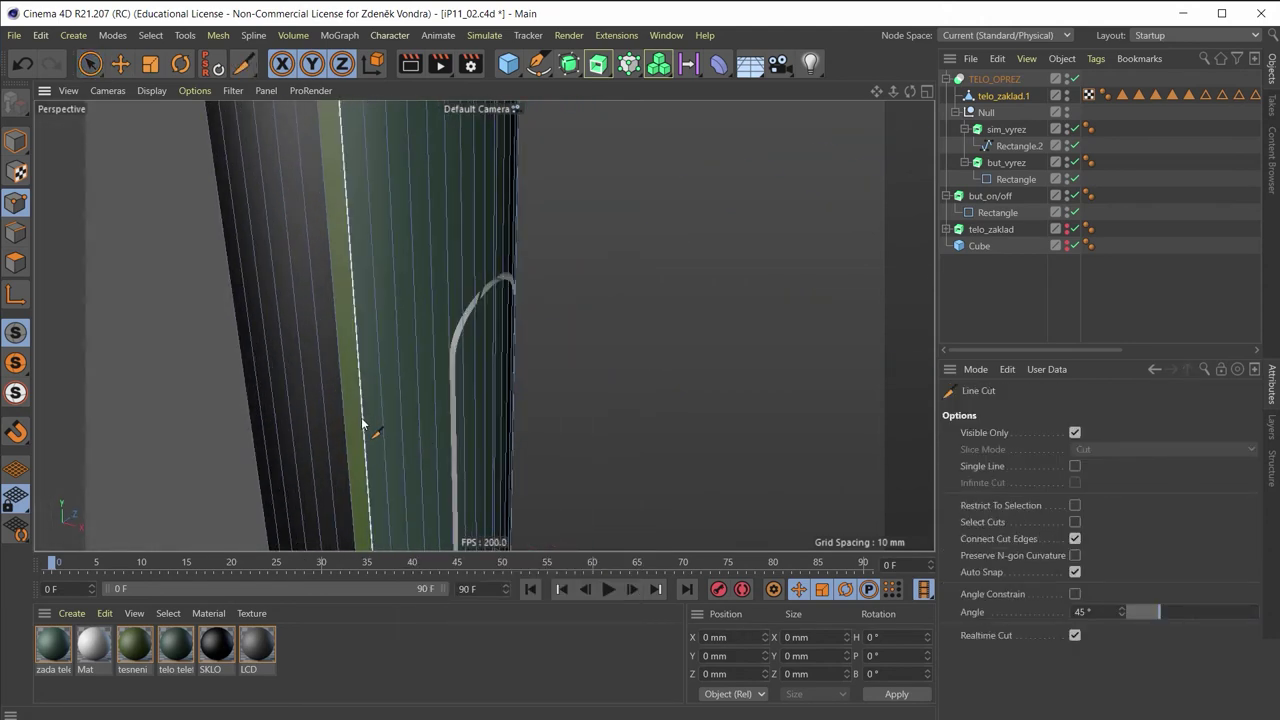
left_click(365, 439)
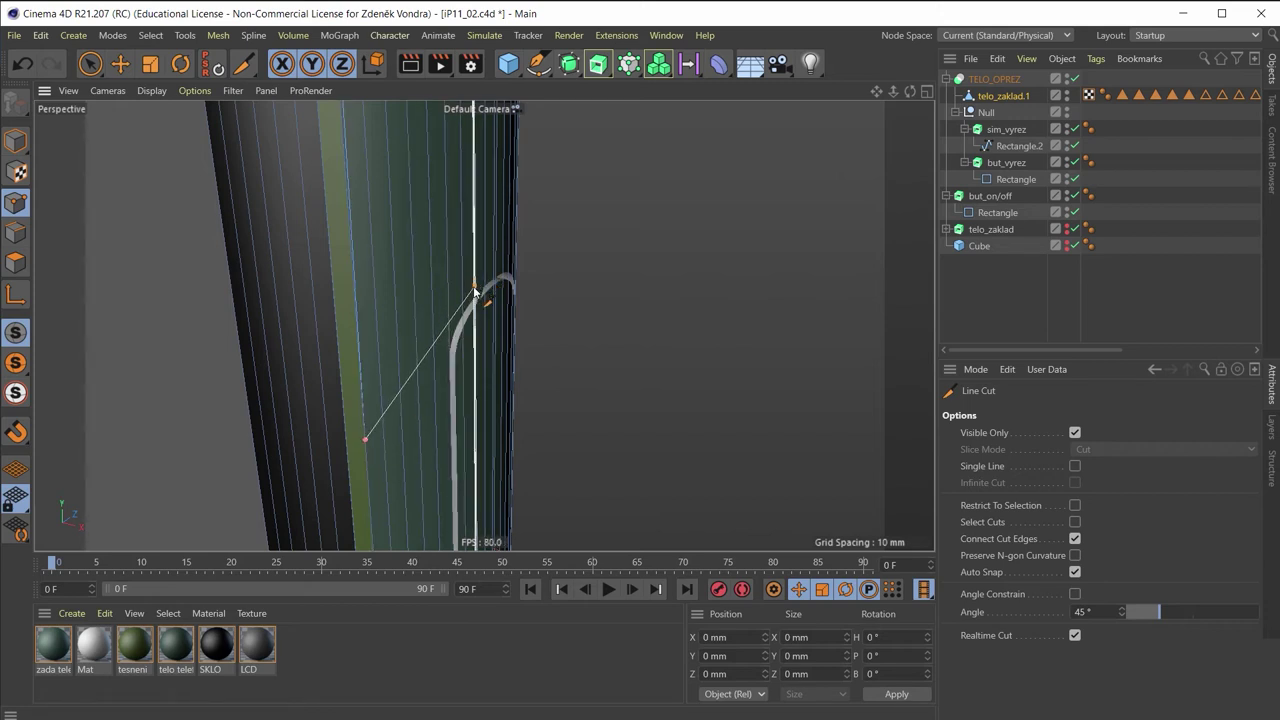
left_click(474, 290)
Continue the cut over the arch's right side out to the body's right edge
mouse_move(531, 257)
left_mouse_down("alt")
mouse_move(400, 263)
mouse_move(297, 234)
left_mouse_up("alt")
scroll(523, 257, "up", 3)
scroll(509, 286, "up", 2)
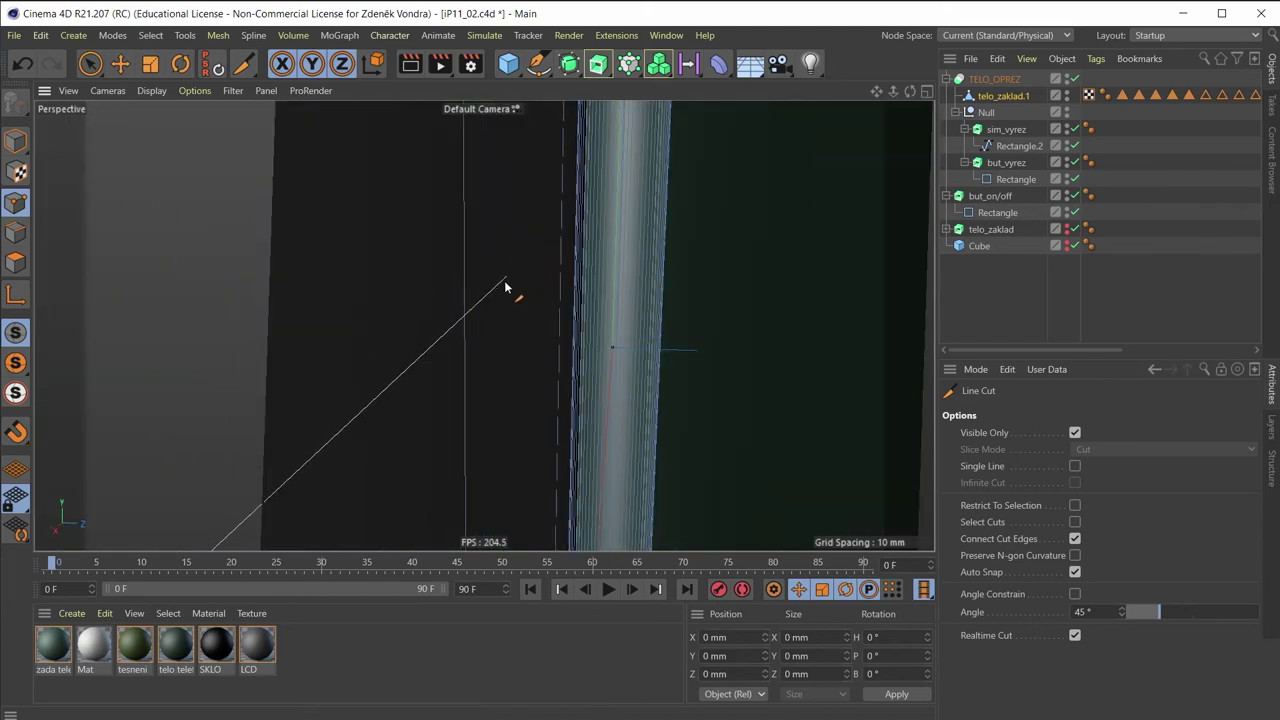
scroll(490, 312, "down", 5)
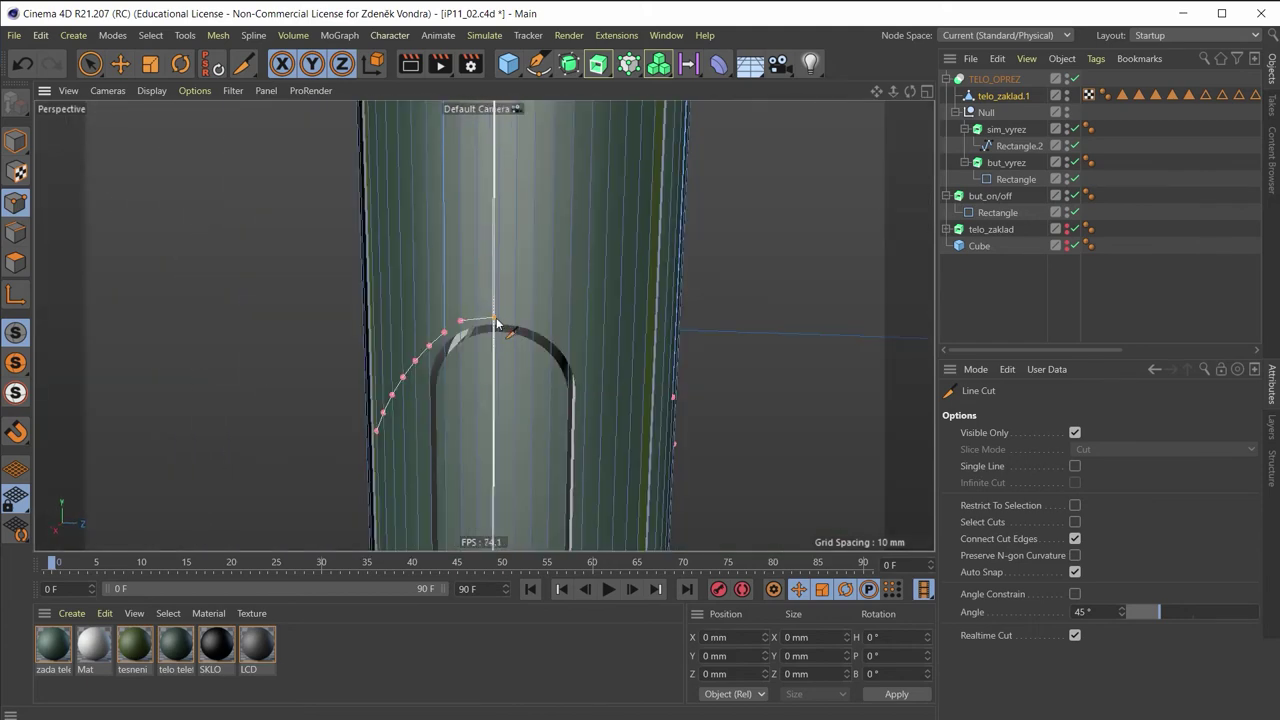
left_click(495, 319)
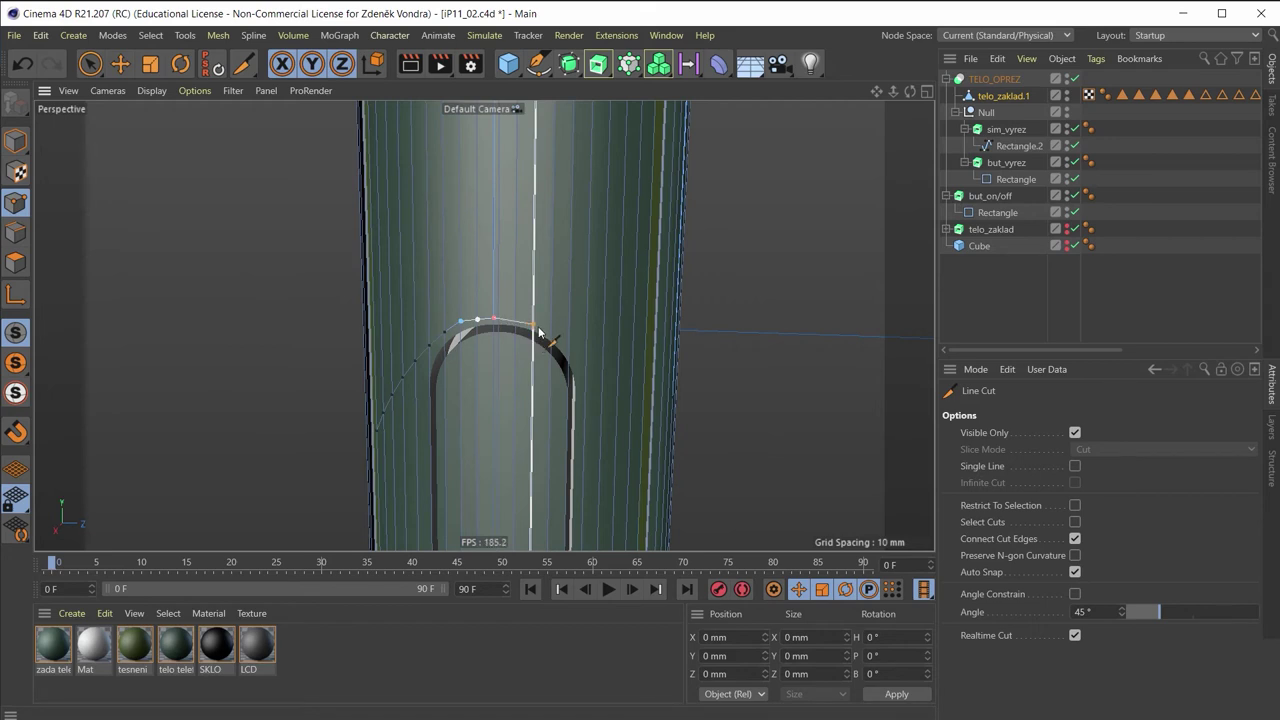
left_click(586, 354)
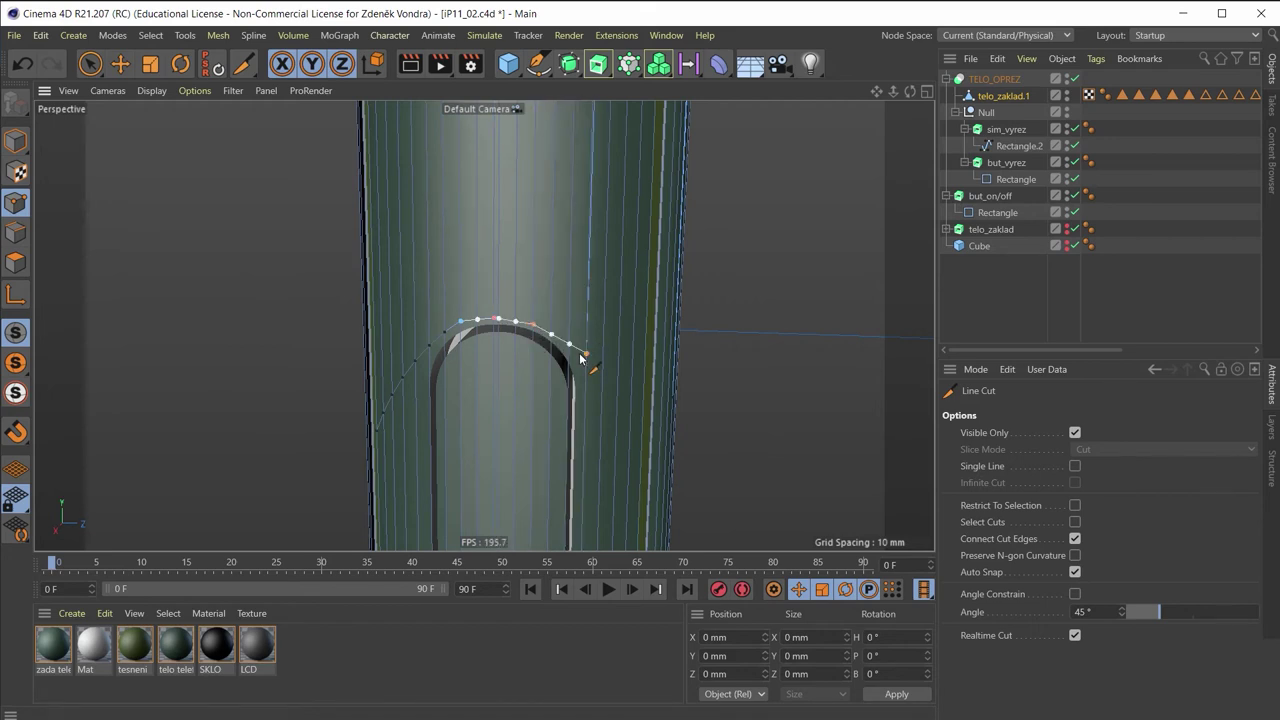
key("ctrl+z")
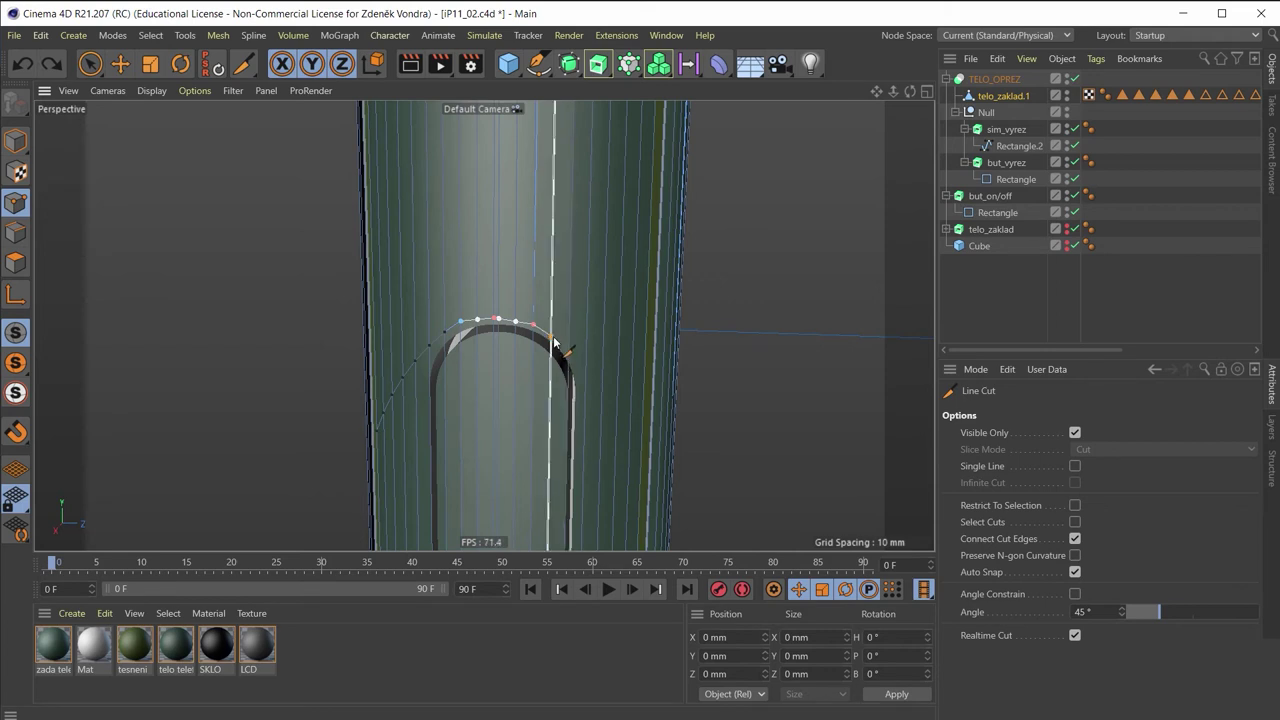
left_click(552, 338)
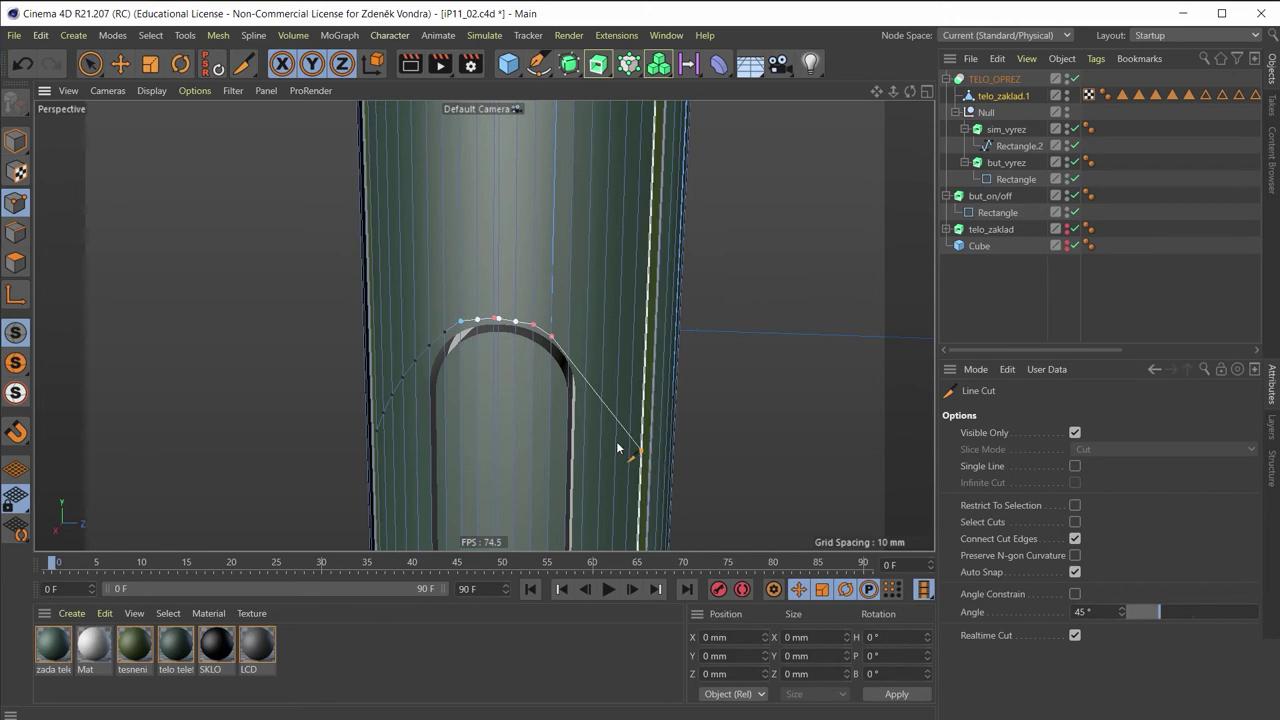
left_click_drag(618, 448, 570, 409, "alt")
left_click(640, 452)
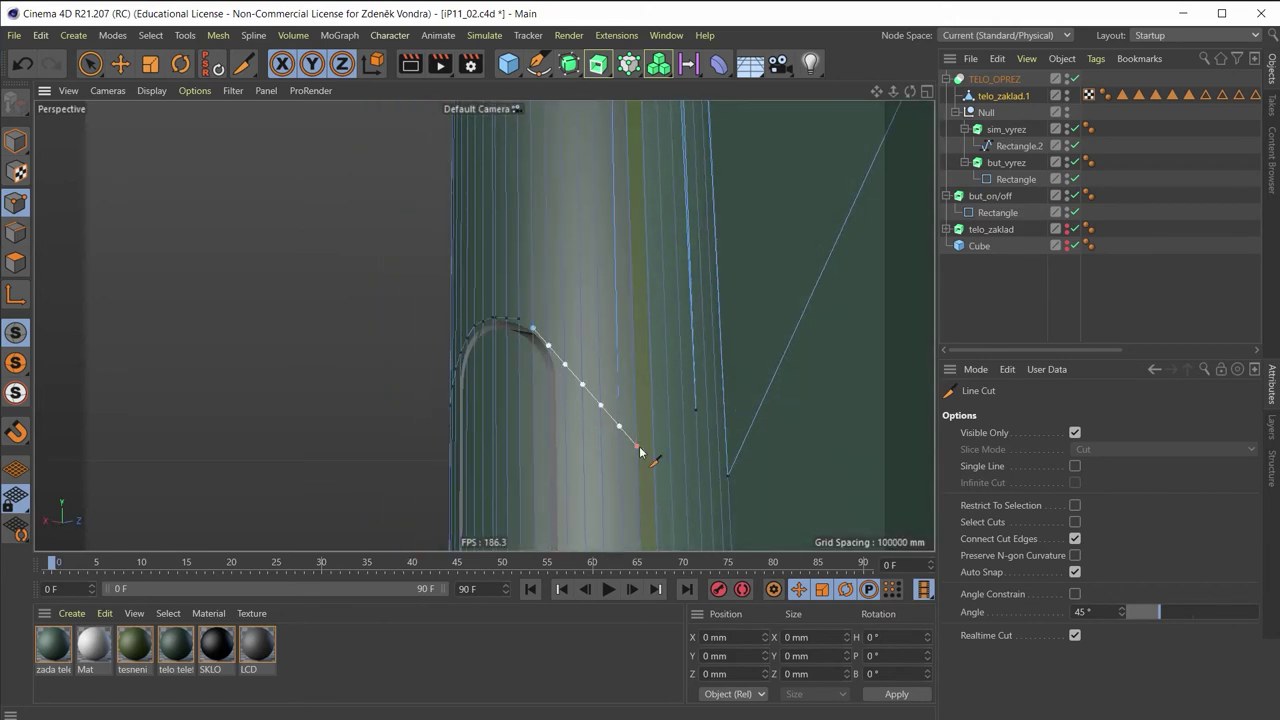
Render a test image to check the shading, then close the Picture Viewer
scroll(669, 455, "down", 2)
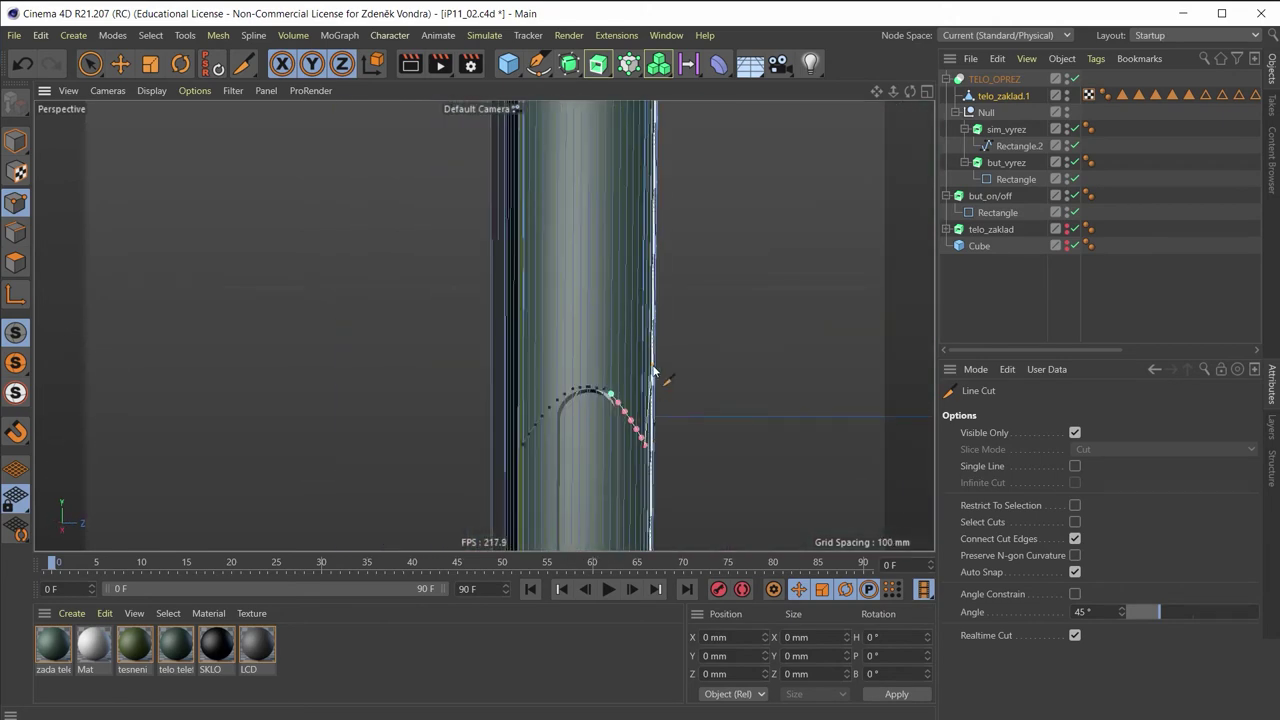
mouse_move(652, 352)
left_mouse_down("alt")
mouse_move(720, 394)
mouse_move(672, 349)
left_mouse_up("alt")
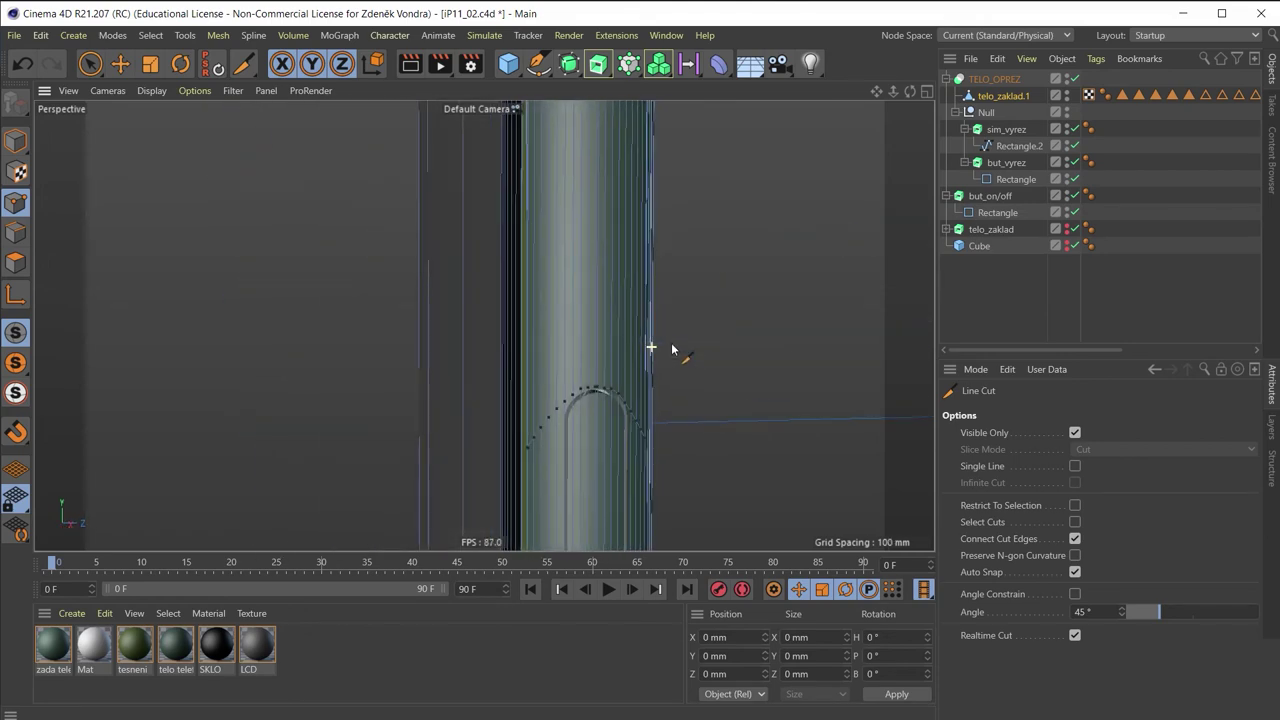
left_click(438, 68)
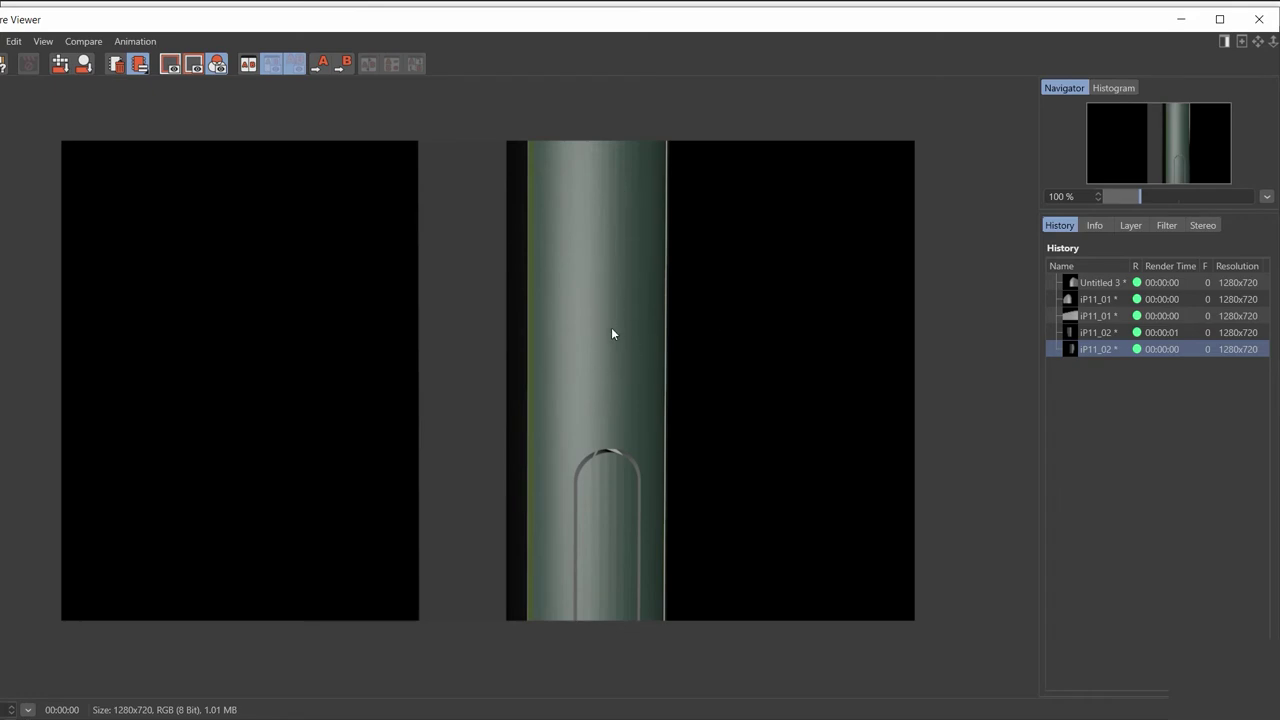
scroll(611, 327, "down", 1)
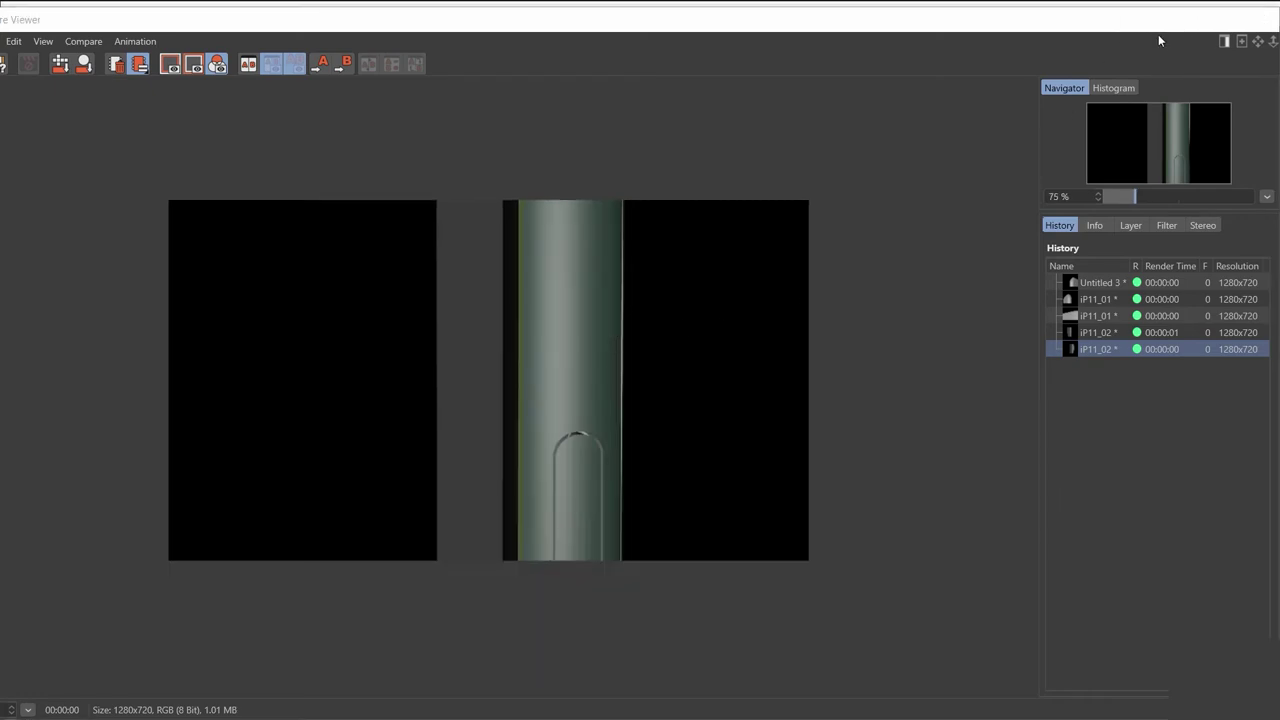
left_click(1180, 15)
Select telo_zaklad.1 and cut from the body's left edge to below the recess bottom
scroll(584, 386, "up", 3)
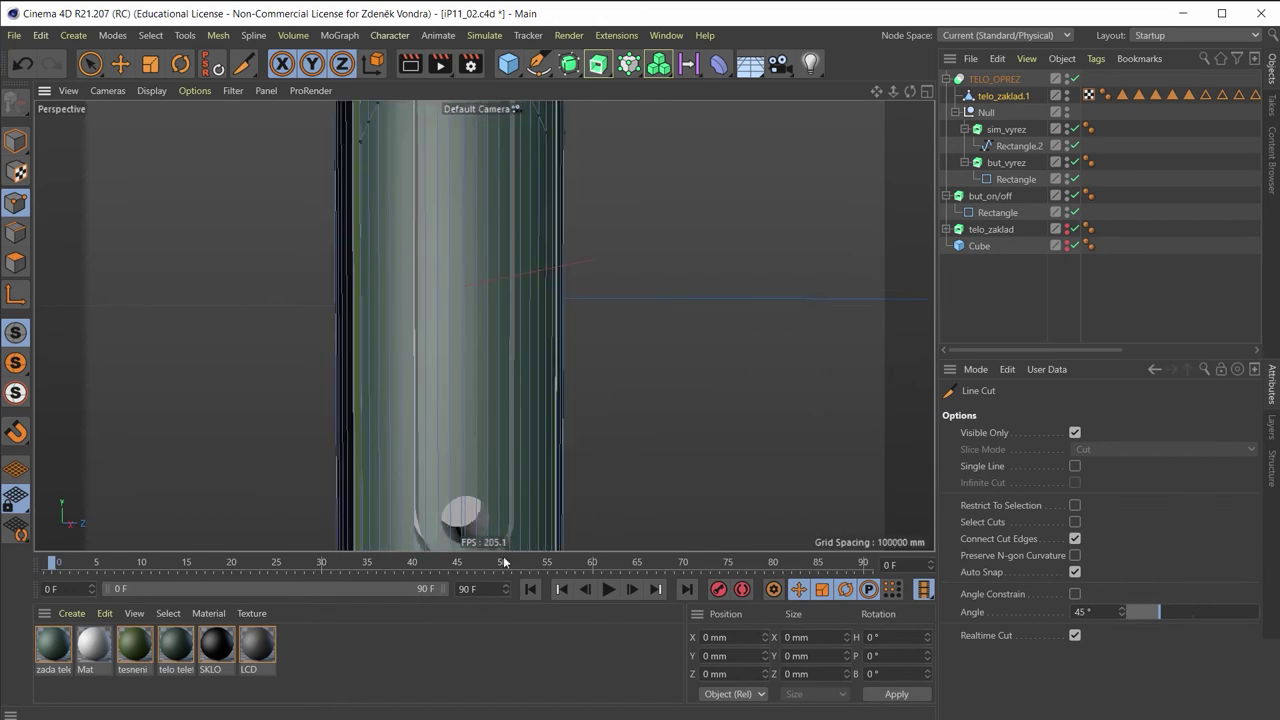
mouse_move(584, 386)
left_mouse_down("alt")
mouse_move(481, 202)
mouse_move(517, 189)
mouse_move(486, 323)
mouse_move(563, 363)
mouse_move(484, 318)
left_mouse_up("alt")
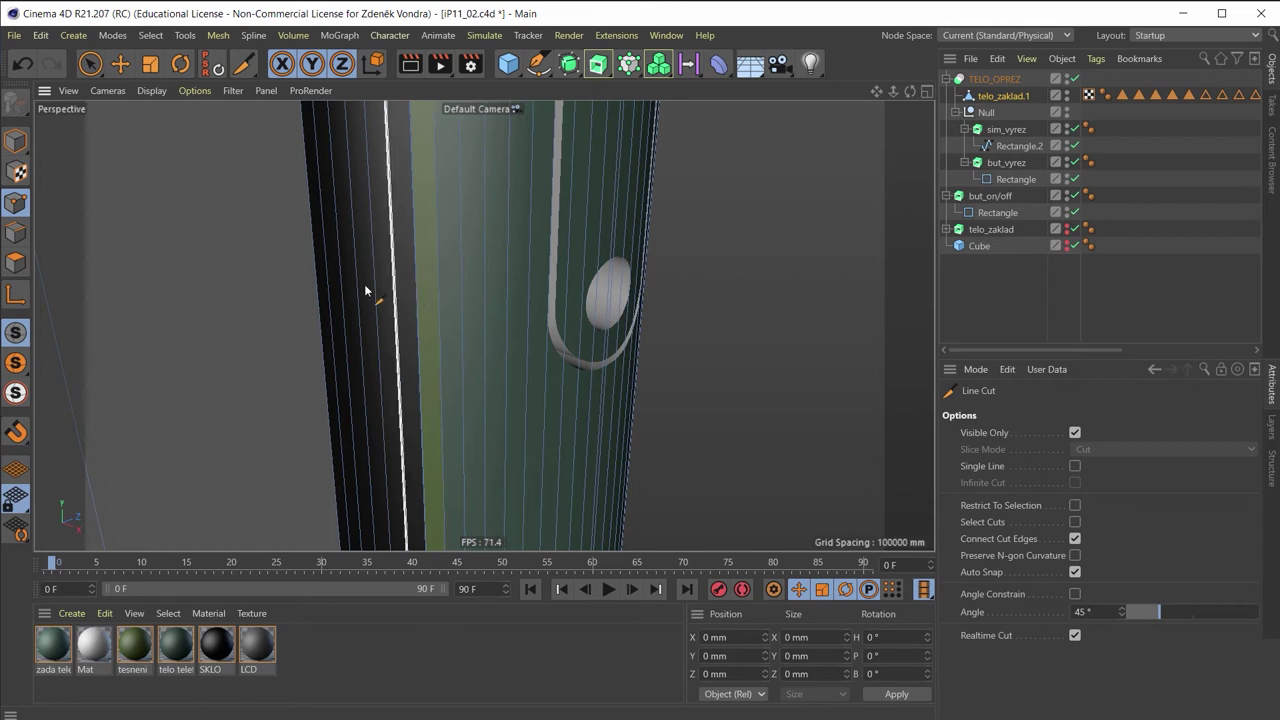
left_click(1012, 98)
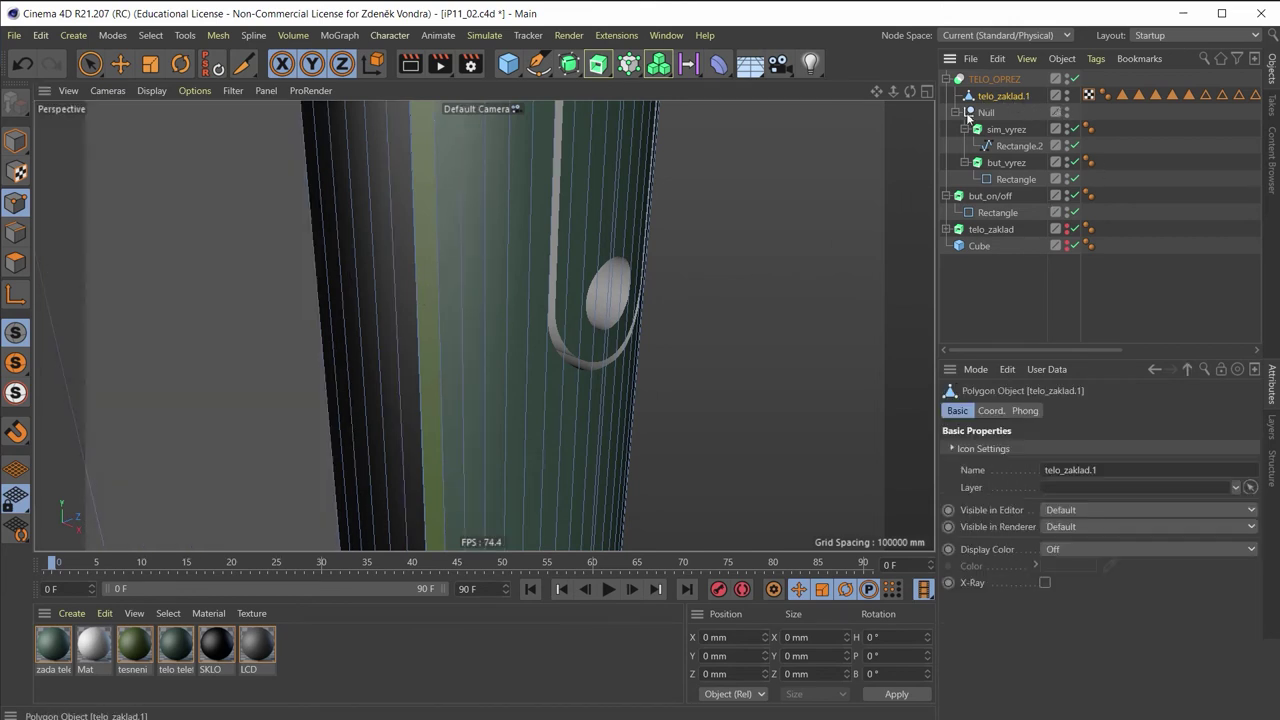
left_click(440, 302)
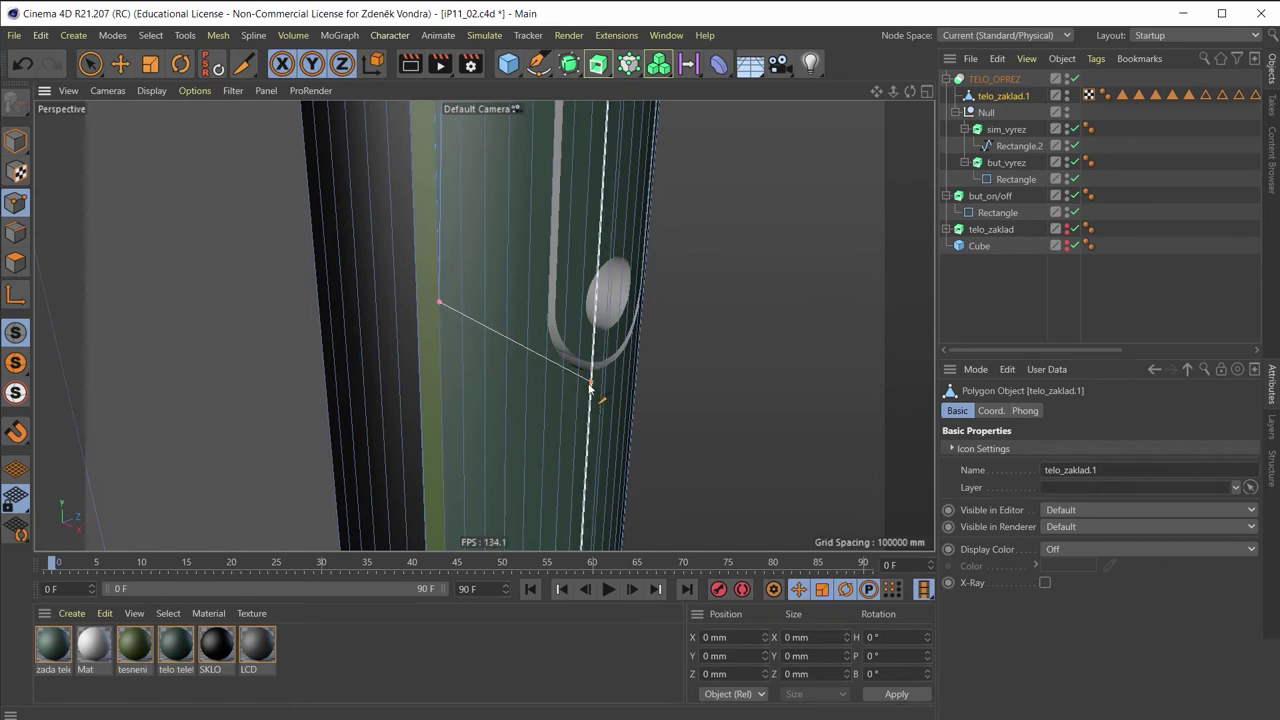
left_click(590, 385)
Extend the cut under the rounded recess bottom and up its right side
left_click_drag(590, 385, 543, 366, "alt")
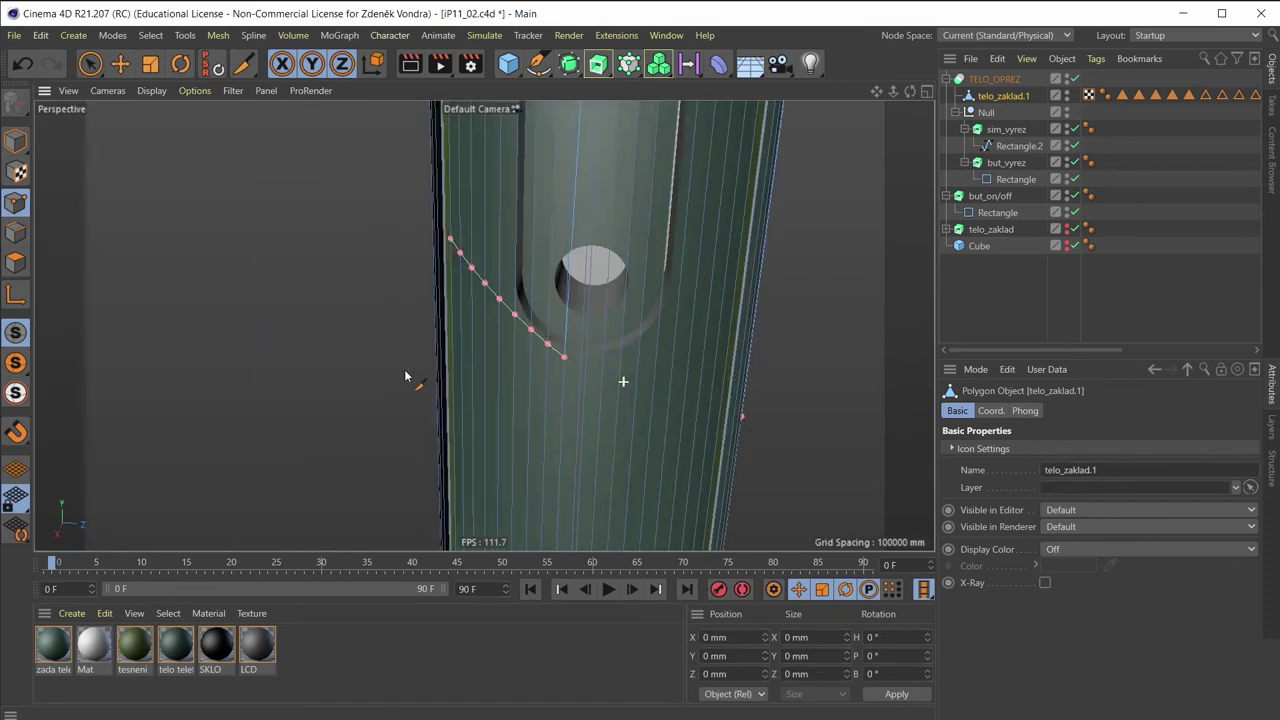
scroll(597, 362, "up", 3)
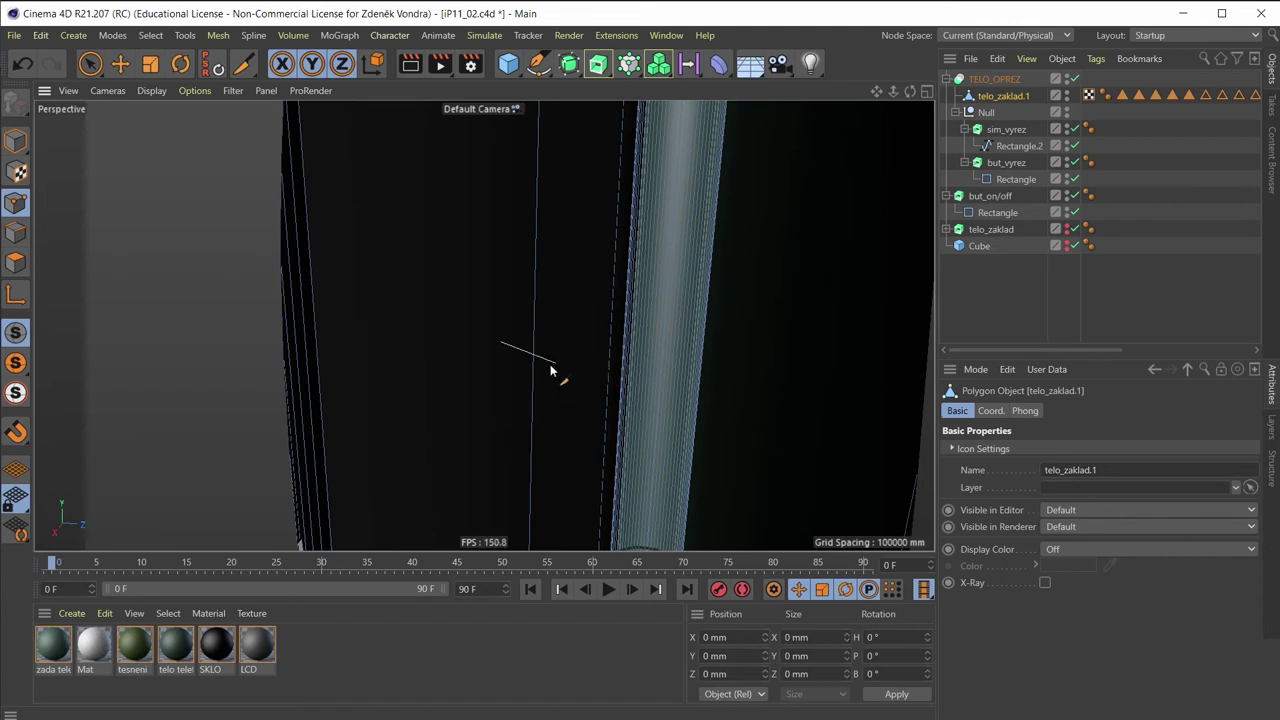
scroll(560, 366, "down", 2)
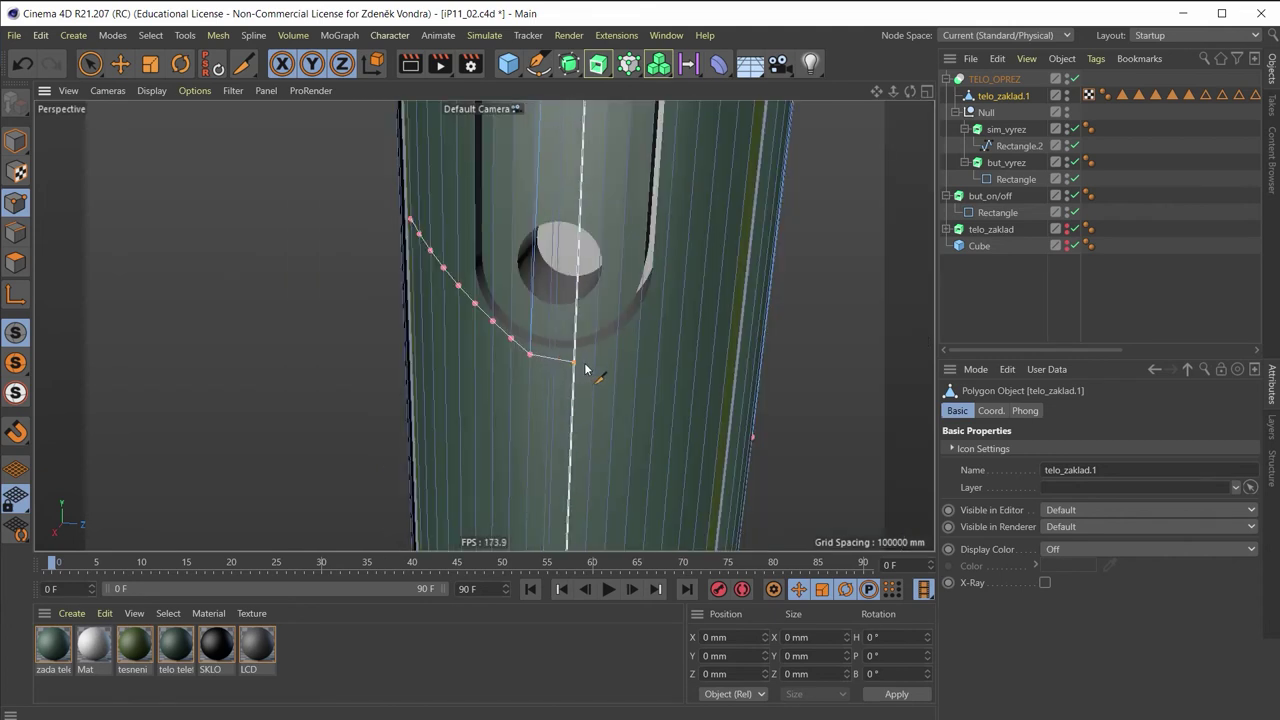
left_click(623, 344)
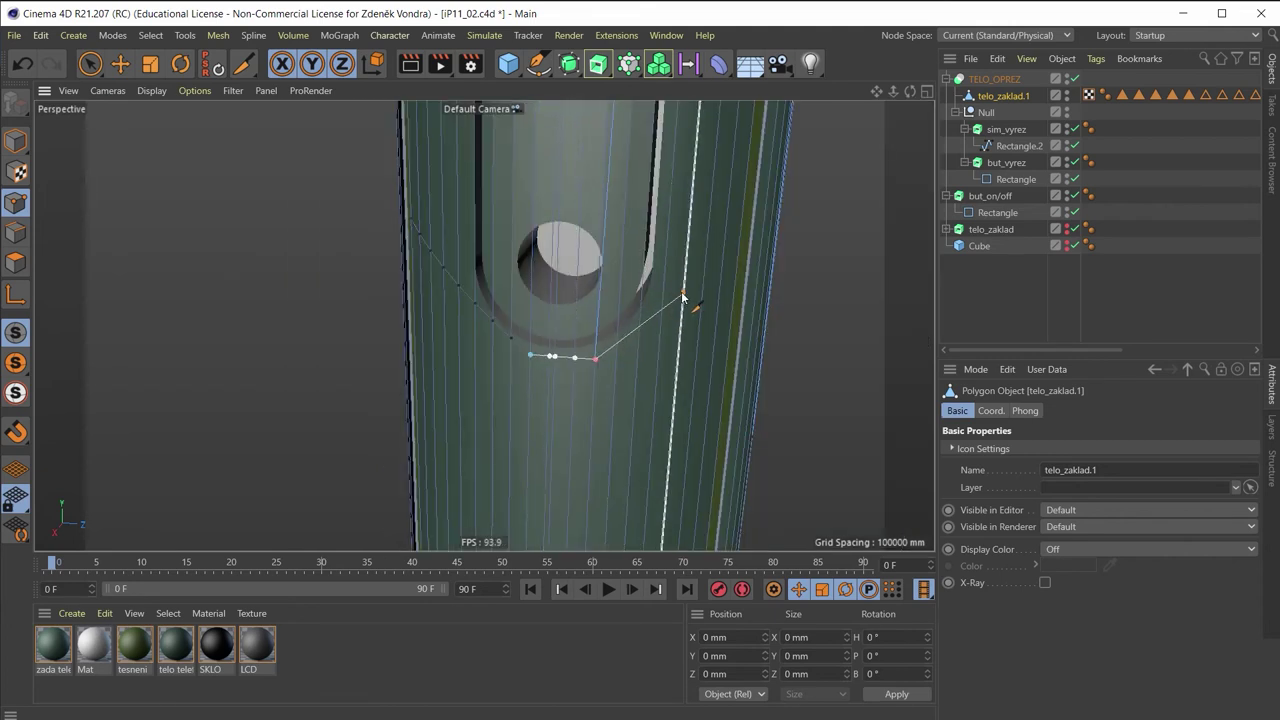
left_click(682, 287)
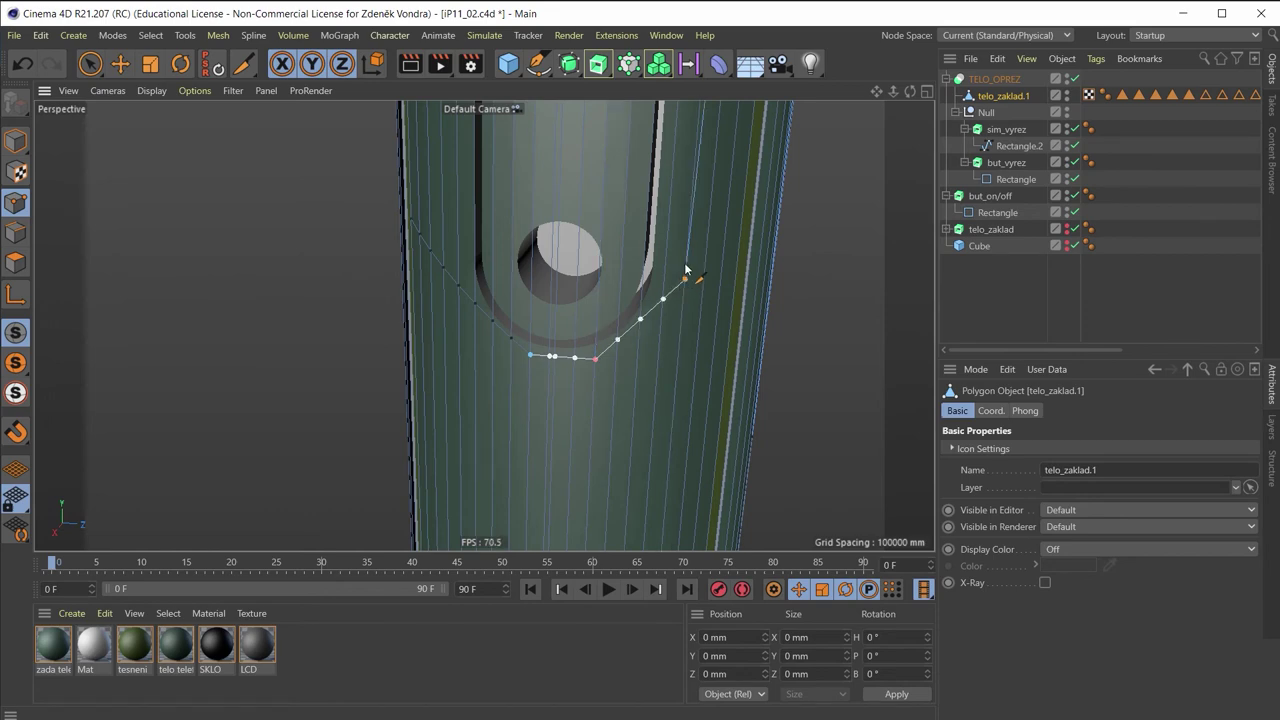
Cancel the unfinished cut with Esc and render a fresh test image
mouse_move(690, 275)
left_mouse_down("alt")
mouse_move(507, 358)
mouse_move(521, 362)
mouse_move(483, 438)
left_mouse_up("alt")
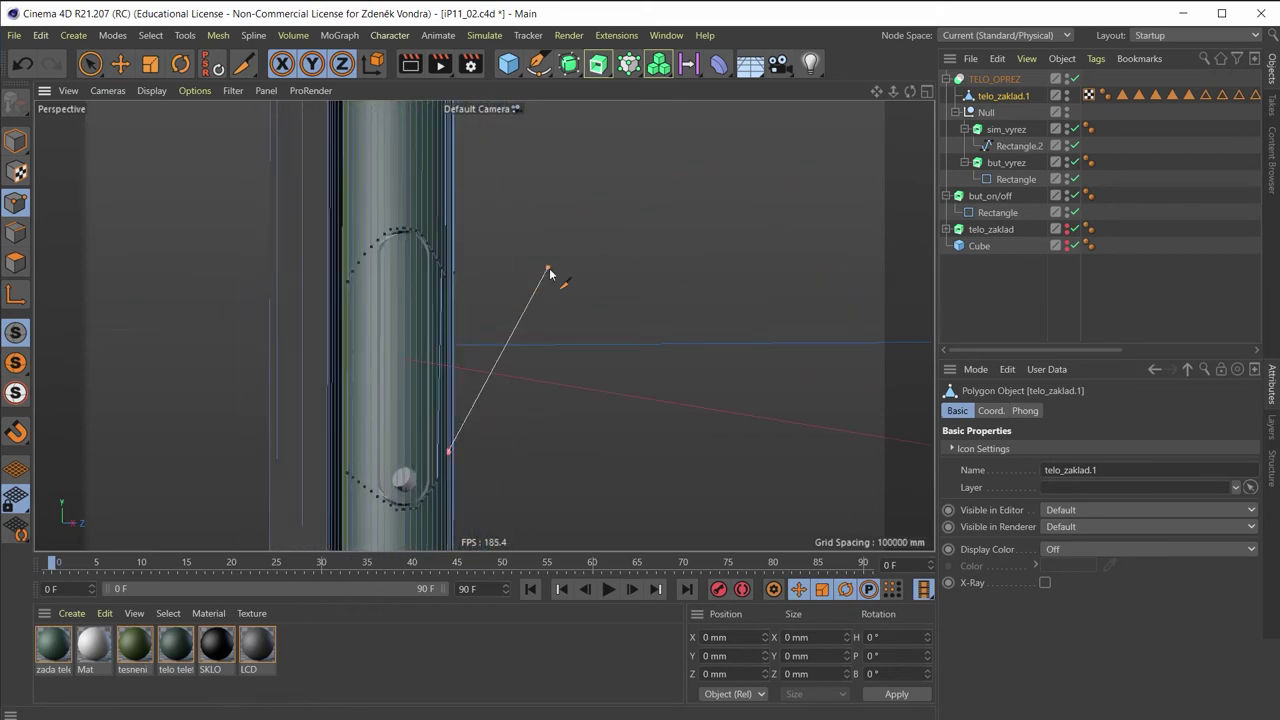
key("Escape")
left_click(439, 61)
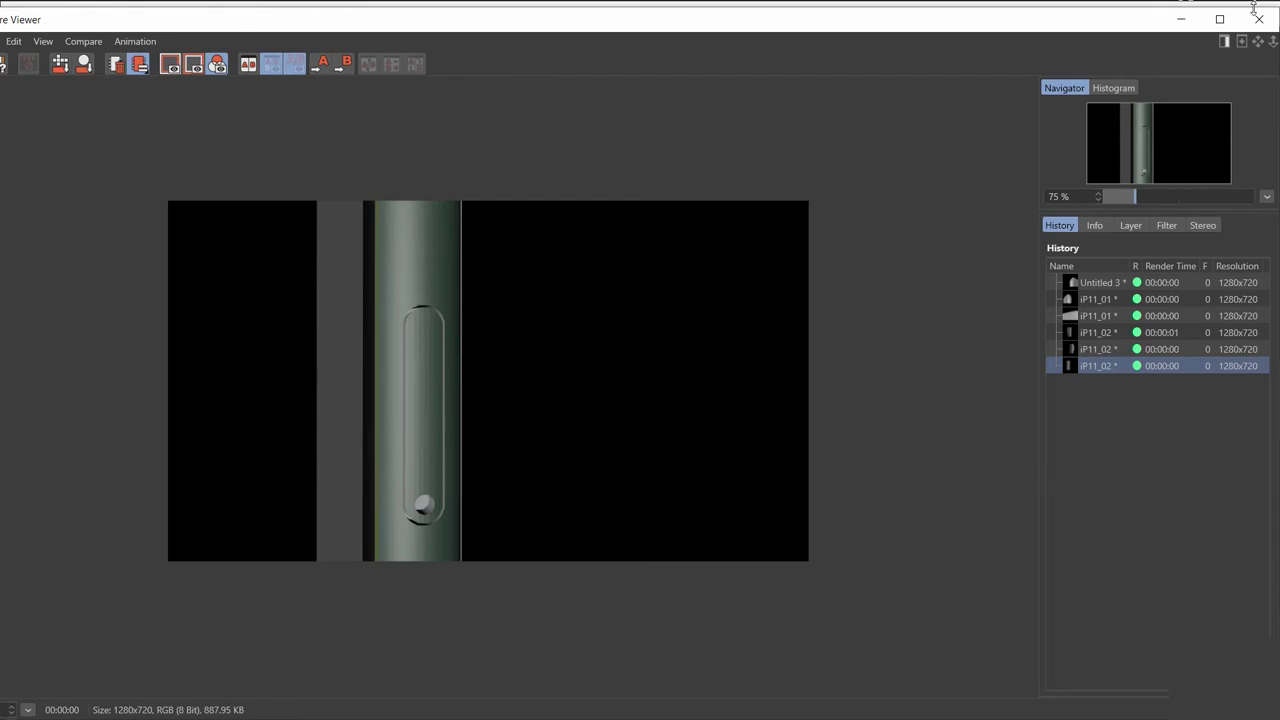
Close the render preview and orbit the model to see the recess depth
left_click(1180, 22)
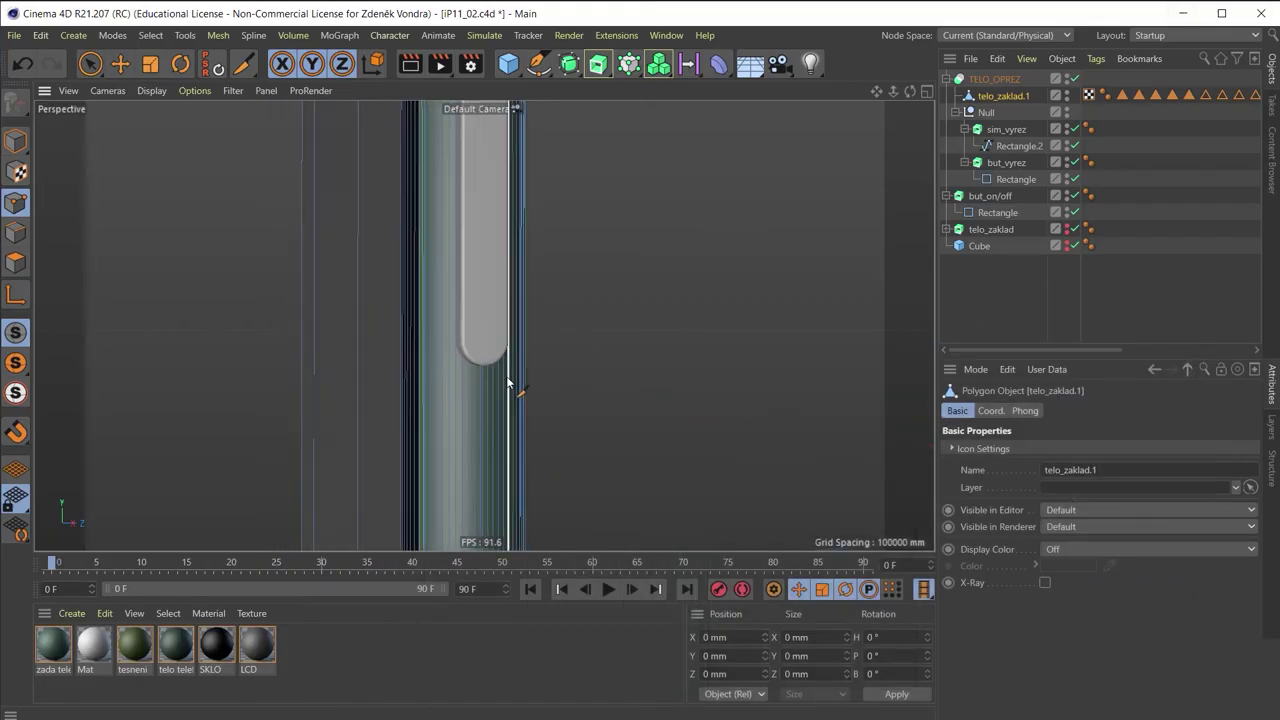
scroll(508, 371, "up", 3)
scroll(455, 385, "up", 3)
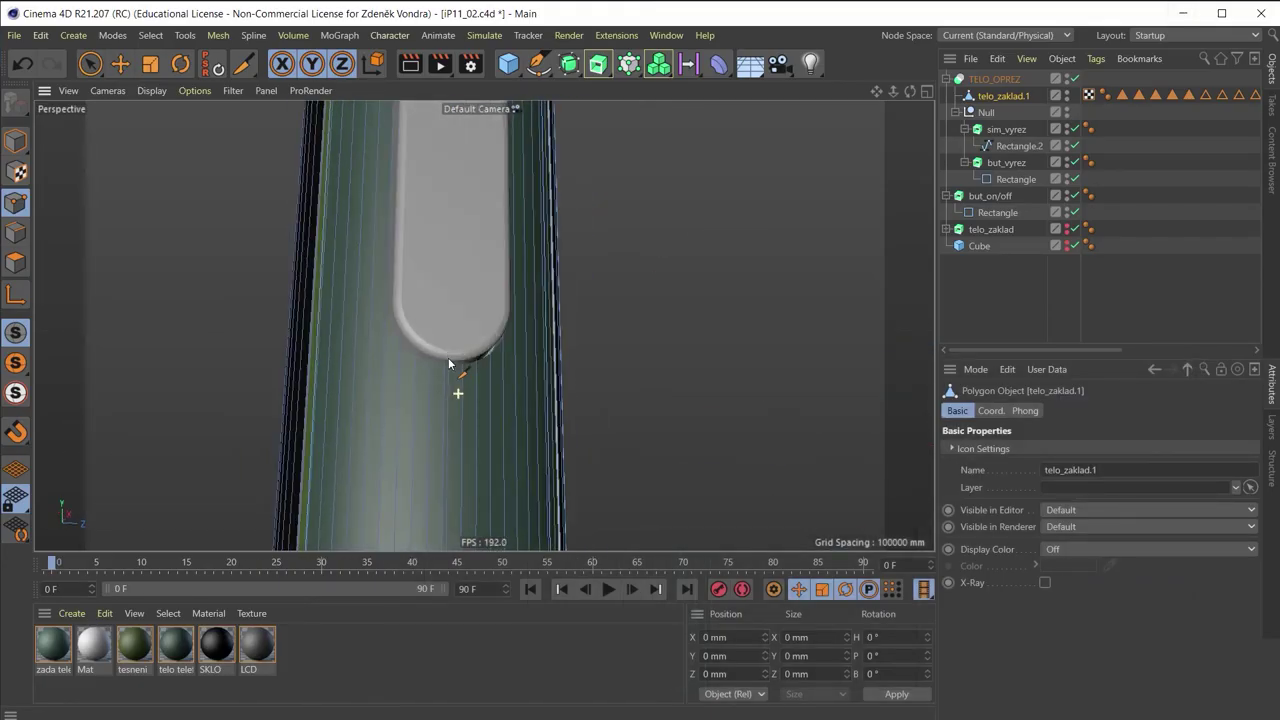
scroll(448, 360, "up", 1)
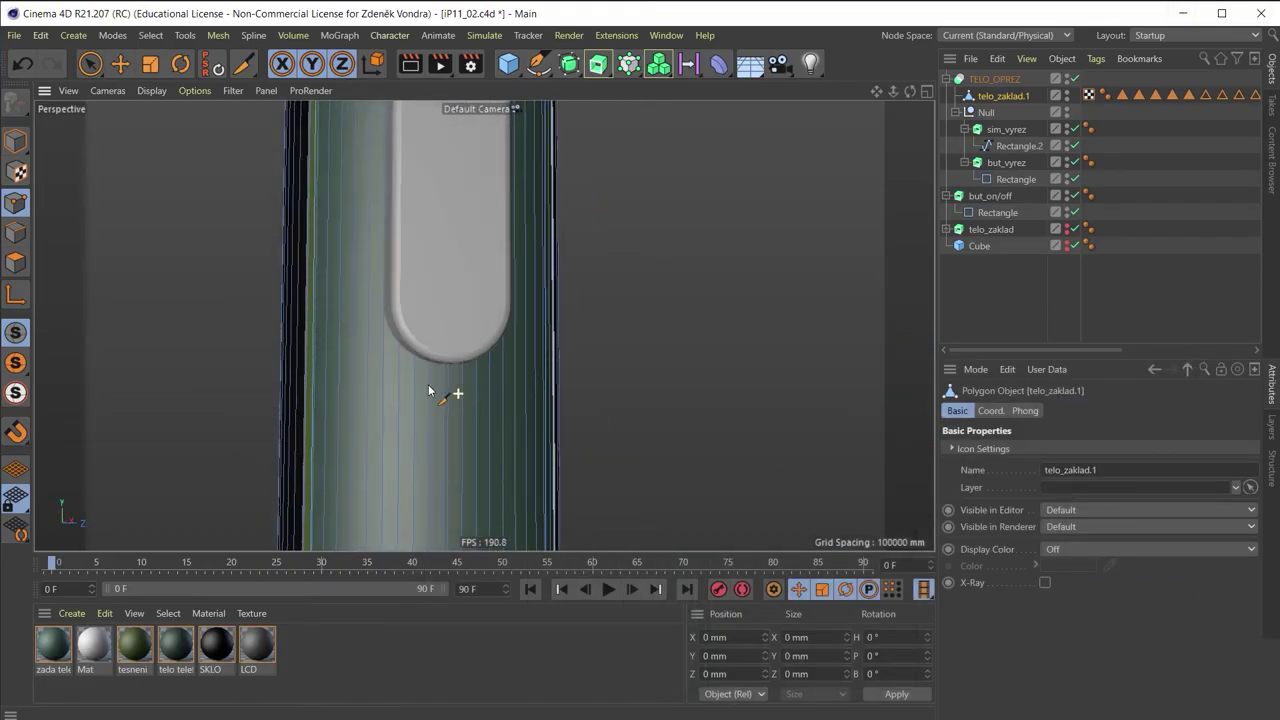
scroll(445, 375, "up", 2)
left_click_drag(441, 364, 304, 318, "alt")
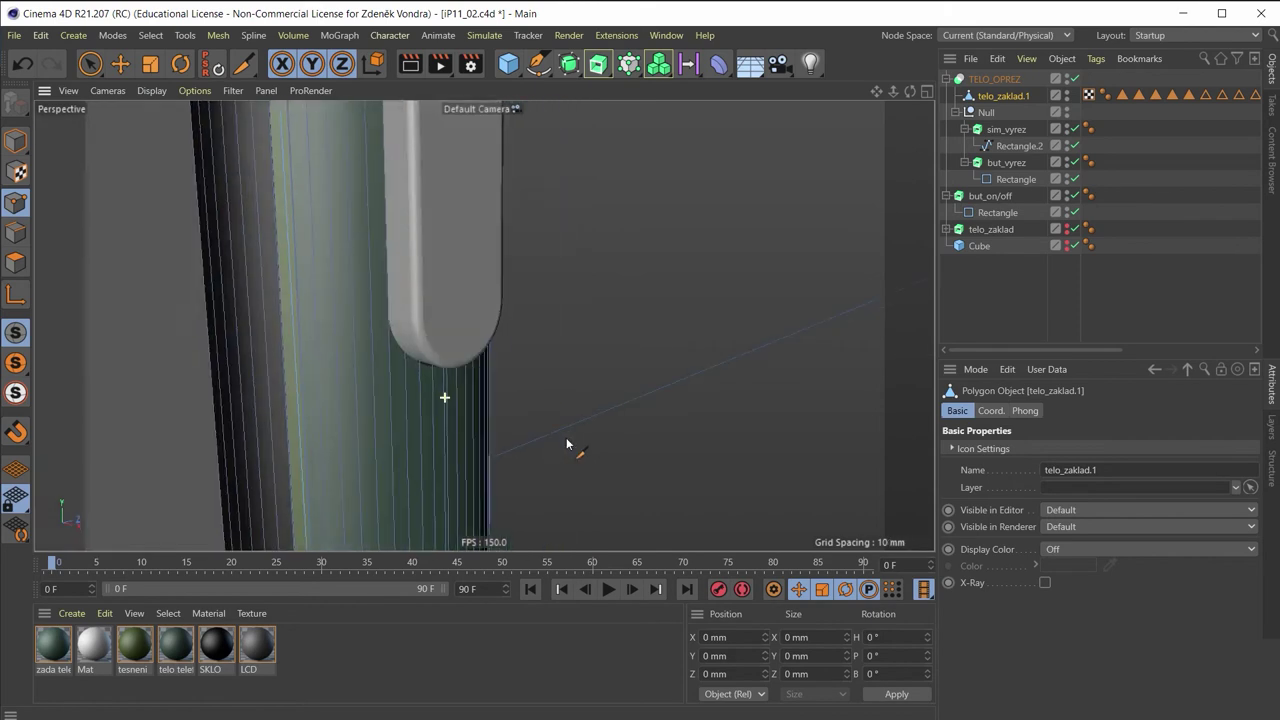
Line-cut new edges from the body's side around the recess's lower rounded corner
left_click(299, 294)
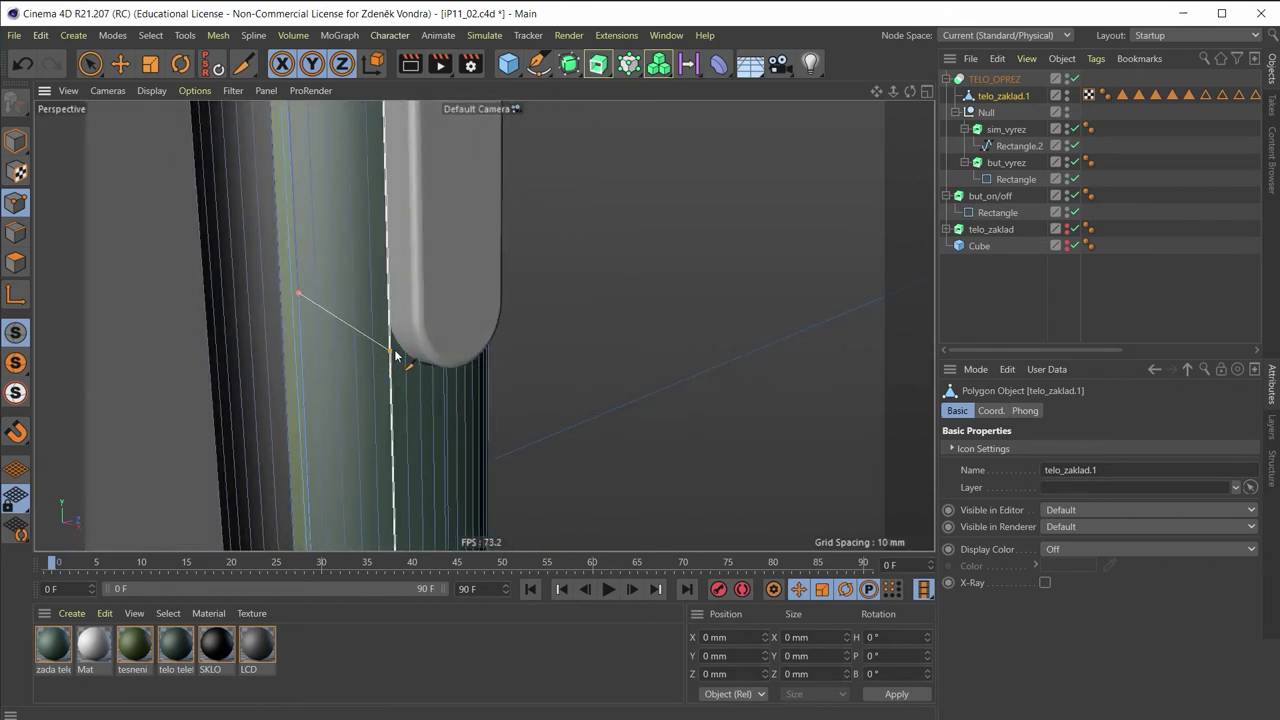
left_click(391, 349)
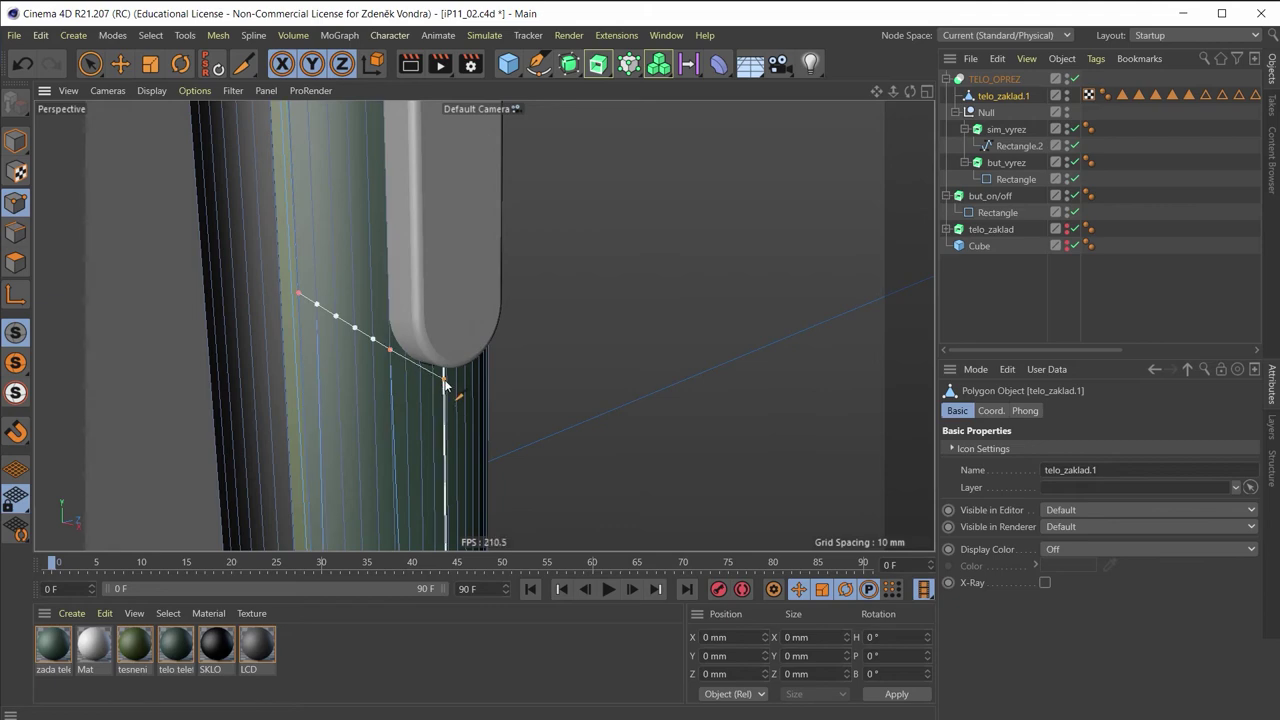
scroll(444, 380, "up", 2)
scroll(400, 390, "up", 2)
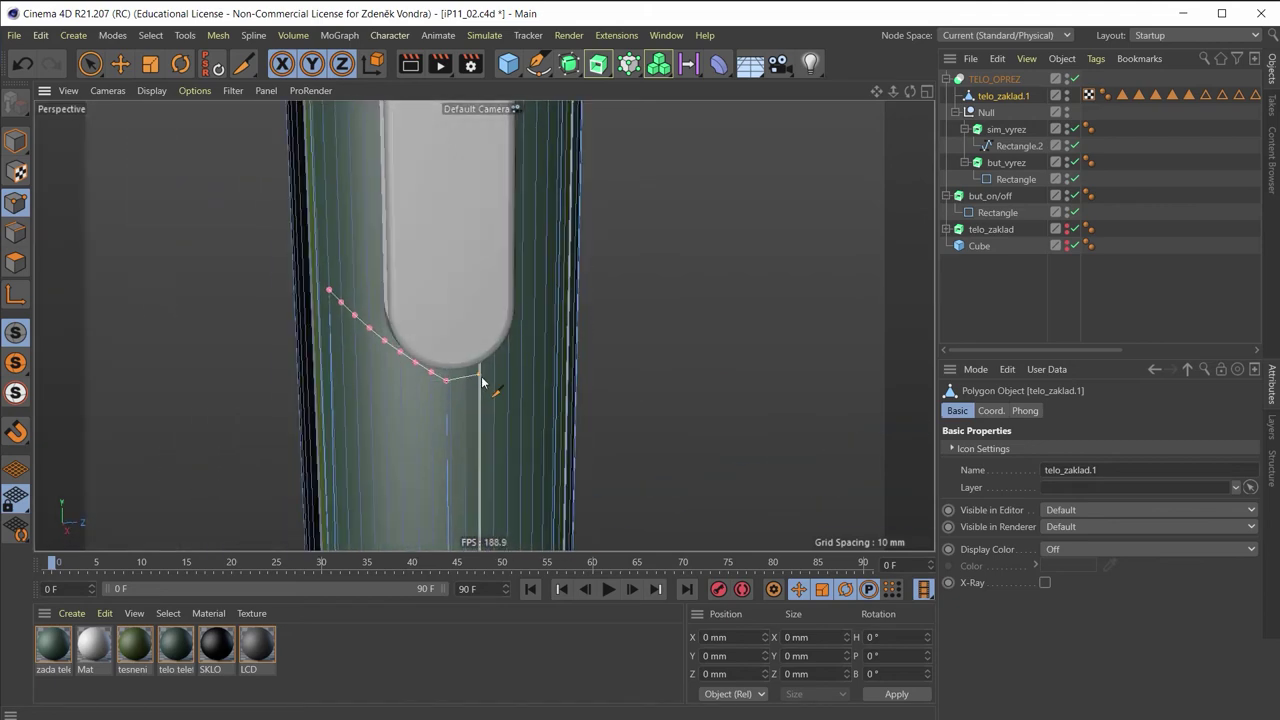
scroll(485, 375, "up", 1)
scroll(434, 394, "down", 2)
scroll(432, 396, "down", 2)
scroll(430, 400, "down", 1)
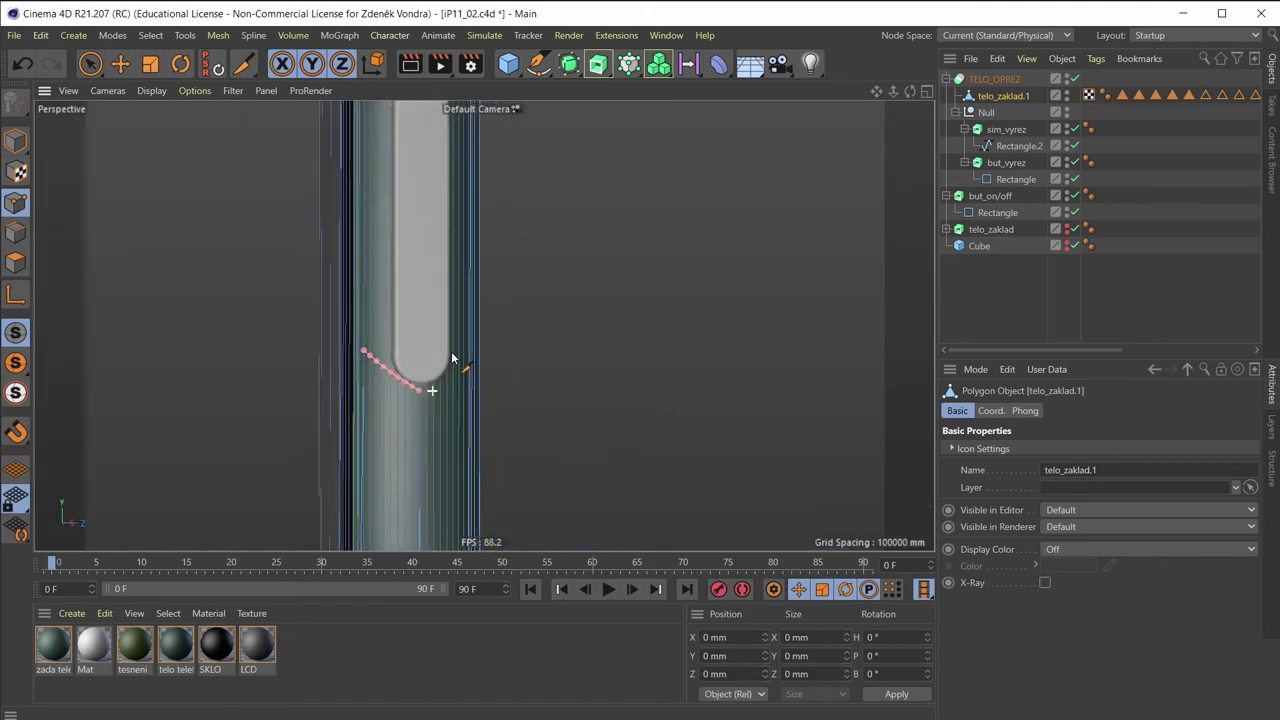
scroll(430, 403, "down", 1)
scroll(430, 403, "up", 2)
scroll(429, 408, "up", 1)
scroll(425, 400, "up", 2)
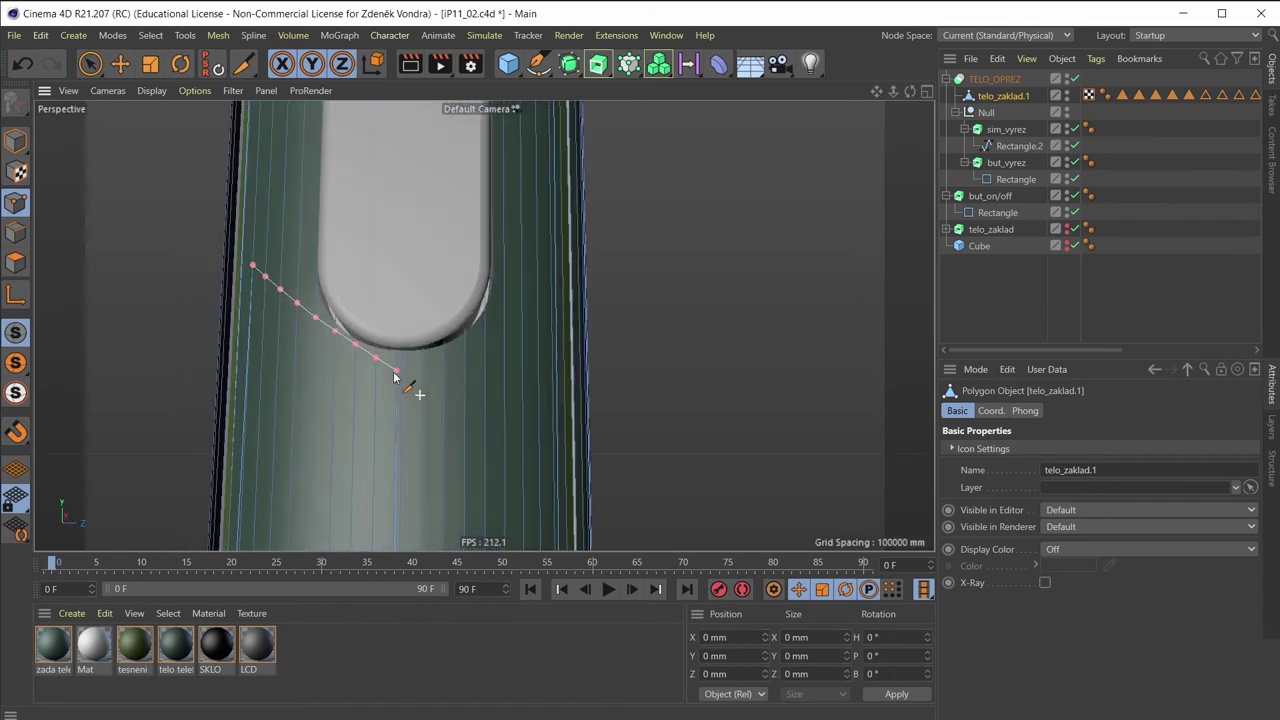
scroll(395, 378, "up", 1)
left_click(396, 370)
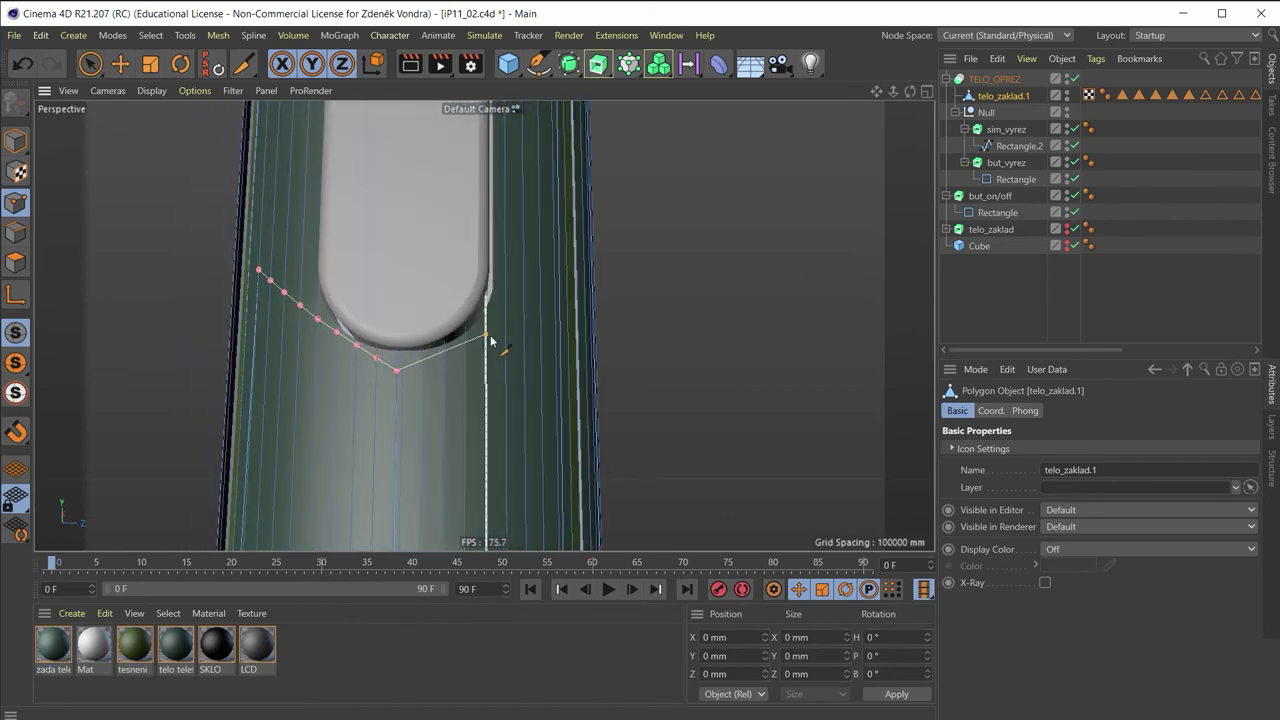
left_click(430, 366)
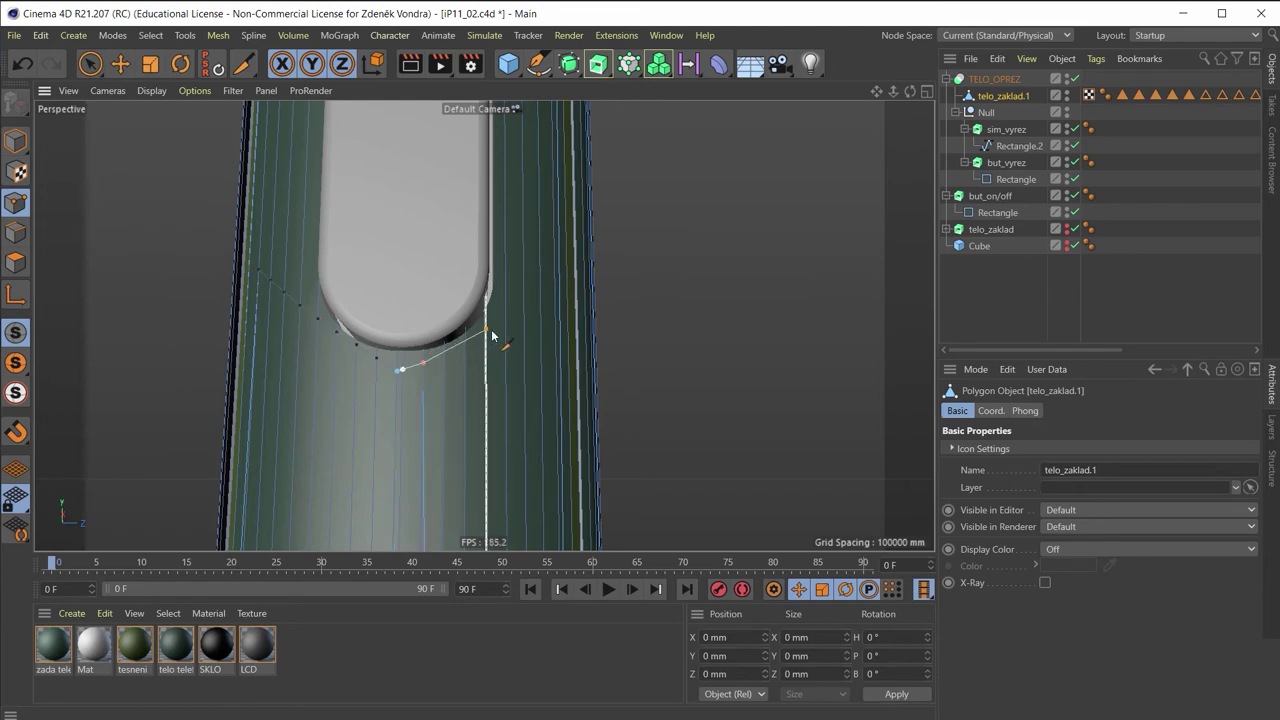
mouse_move(492, 335)
left_mouse_down("alt")
mouse_move(498, 320)
mouse_move(594, 306)
left_mouse_up("alt")
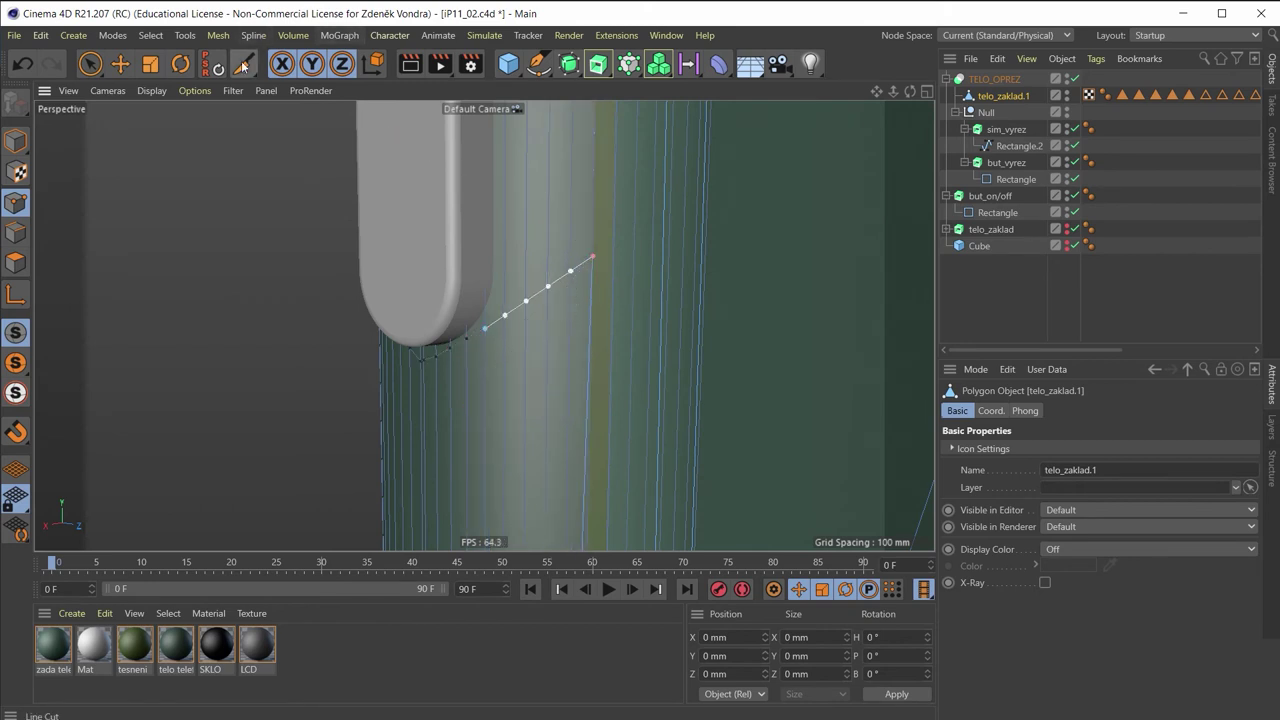
With Live Selection, raise the two bottom cut points 0.145 mm to Y 26.113 mm, then check the slot
left_click(120, 63)
left_click_drag(591, 359, 534, 383, "alt")
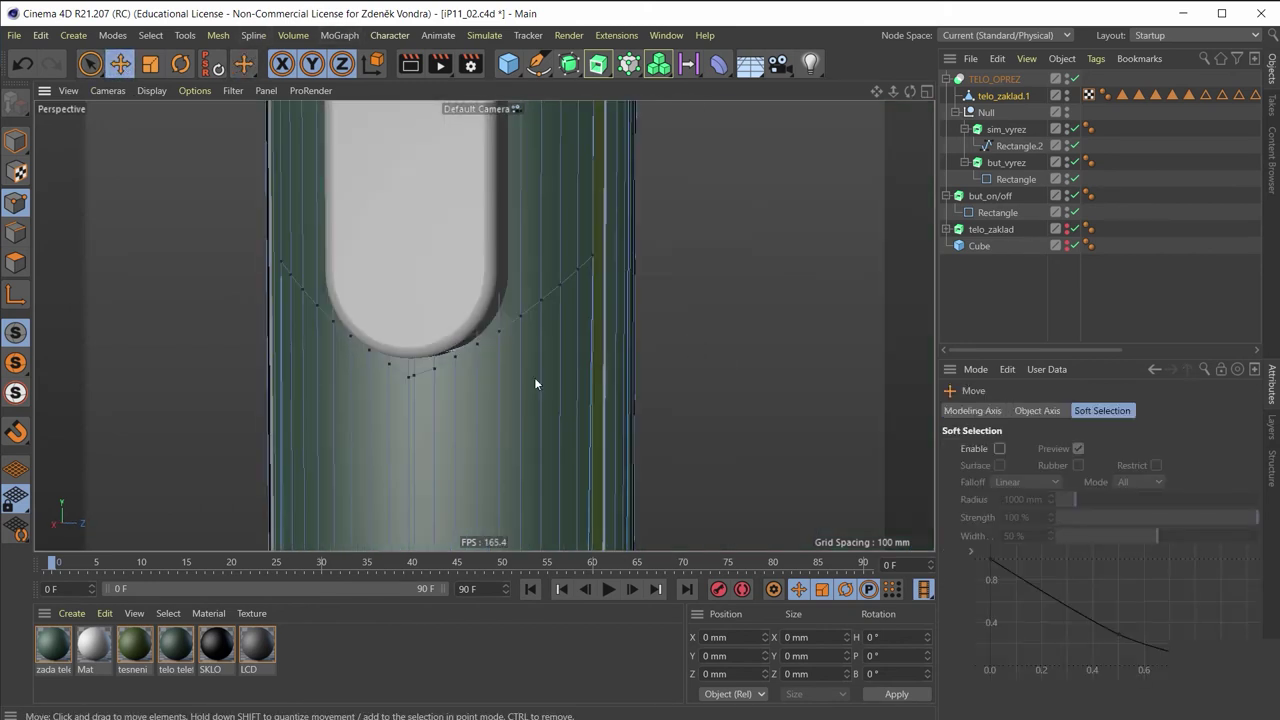
scroll(412, 392, "down", 2)
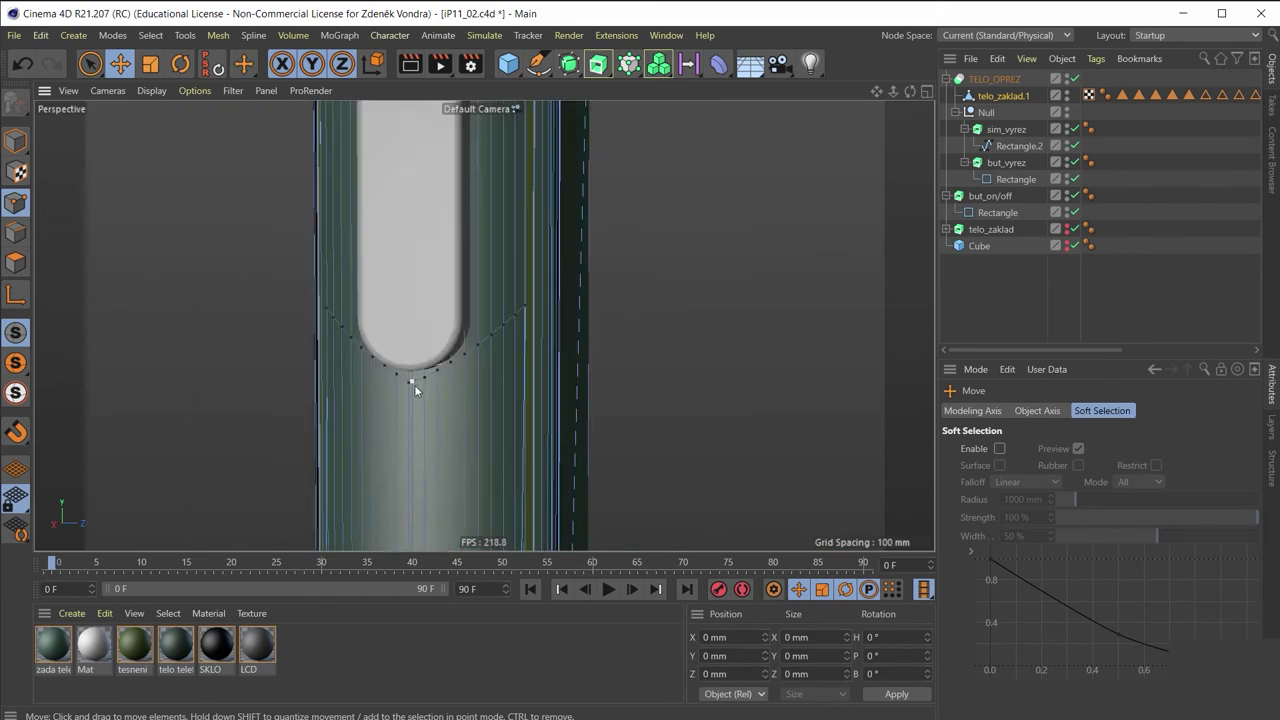
left_click(90, 64)
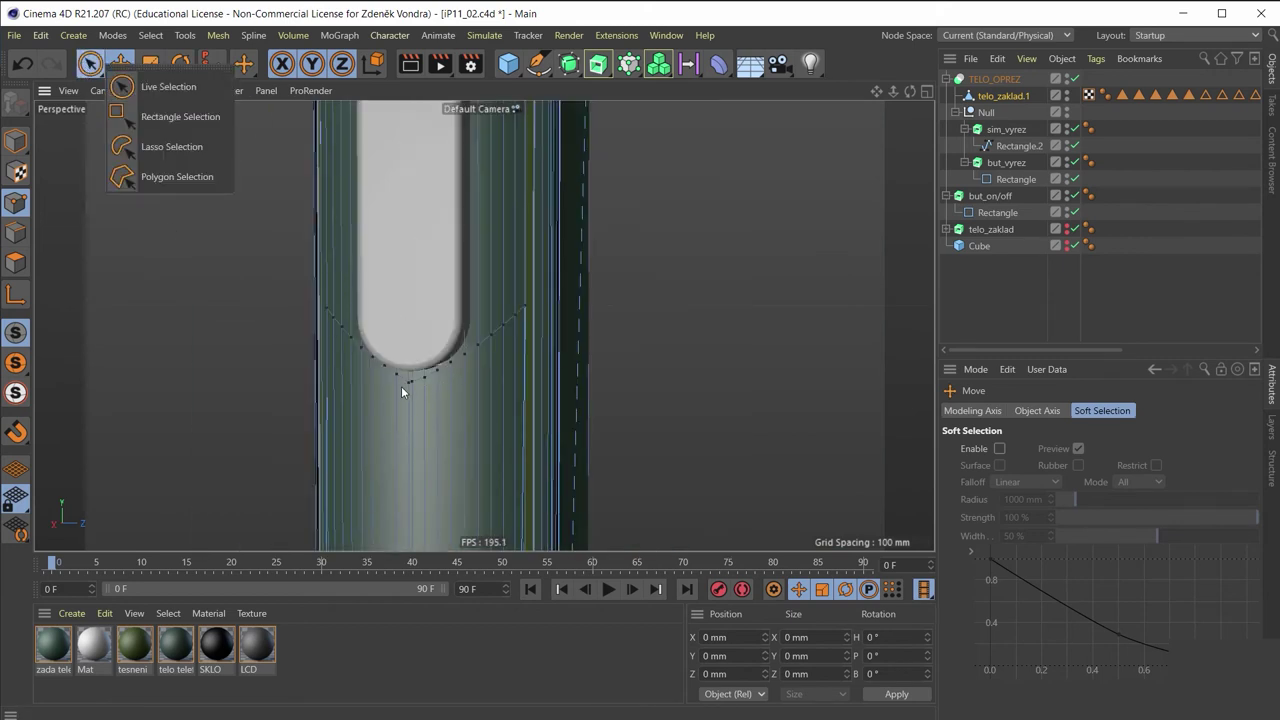
left_click(165, 87)
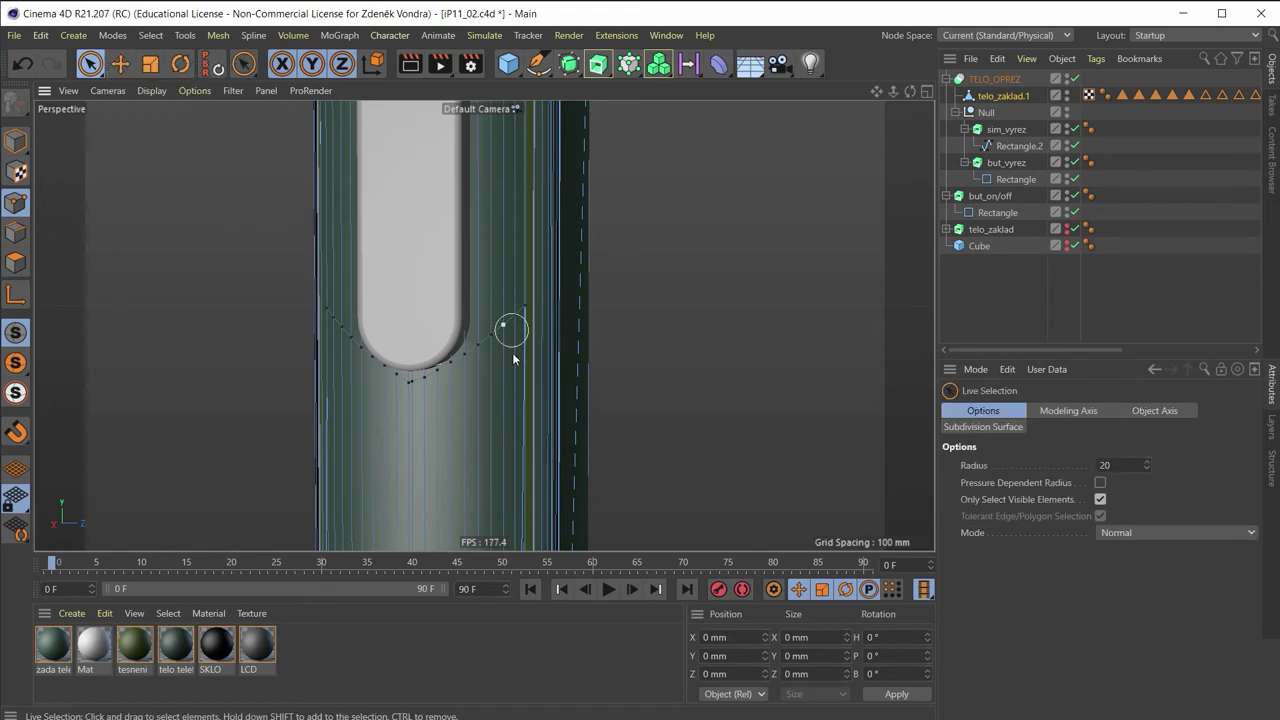
left_click(405, 397)
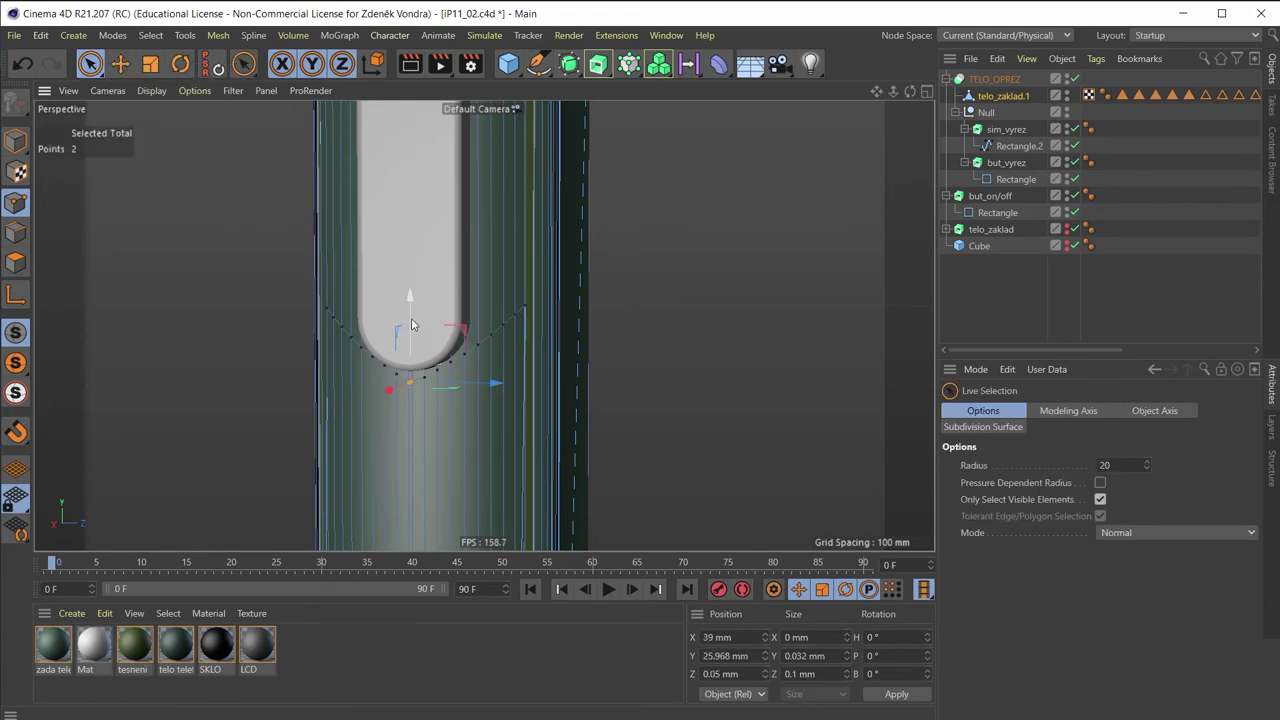
left_click_drag(411, 324, 422, 318)
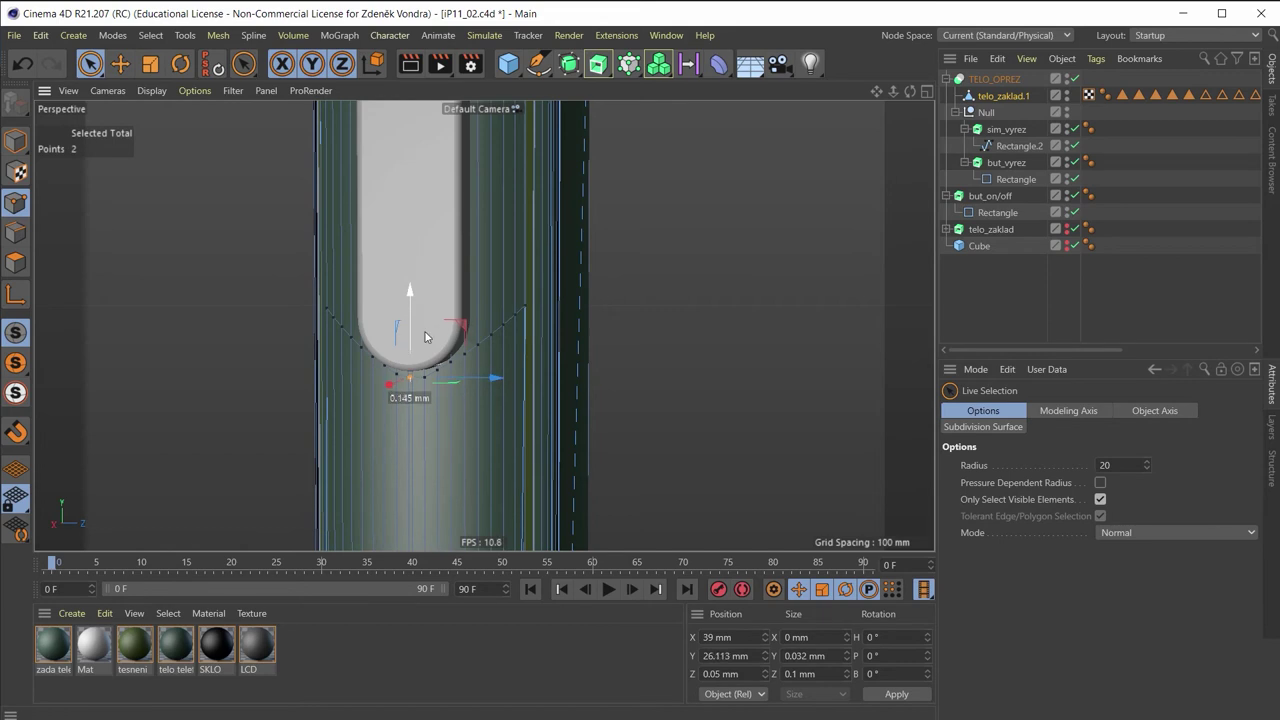
scroll(425, 336, "down", 5)
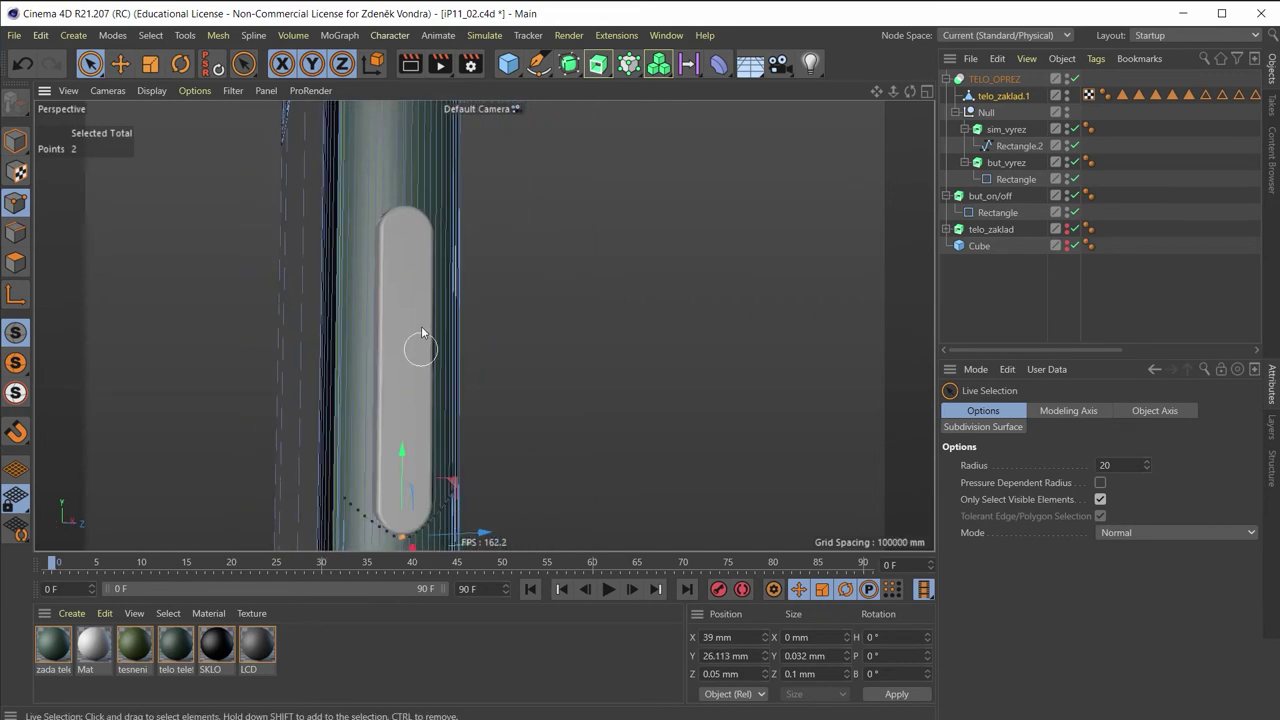
left_click_drag(421, 332, 400, 357, "alt")
scroll(453, 248, "up", 2)
left_click_drag(405, 245, 520, 343, "alt")
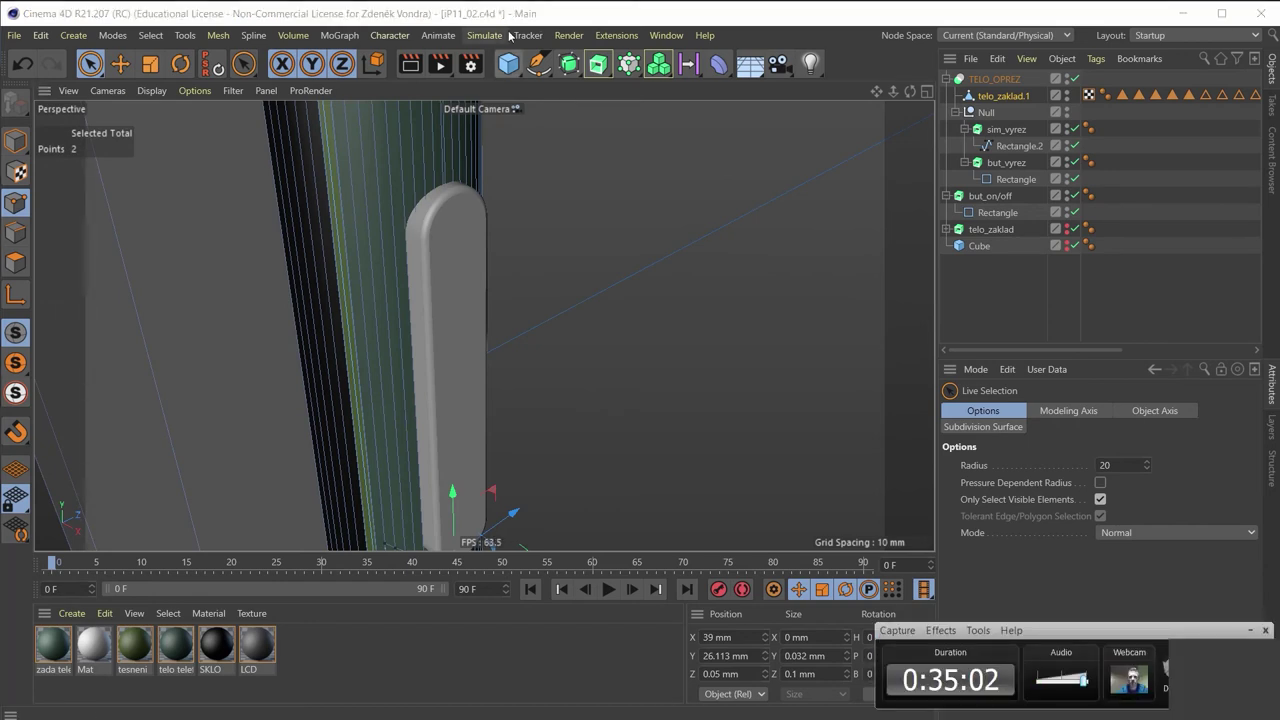
left_click_drag(470, 300, 454, 160, "alt")
scroll(455, 160, "up", 2)
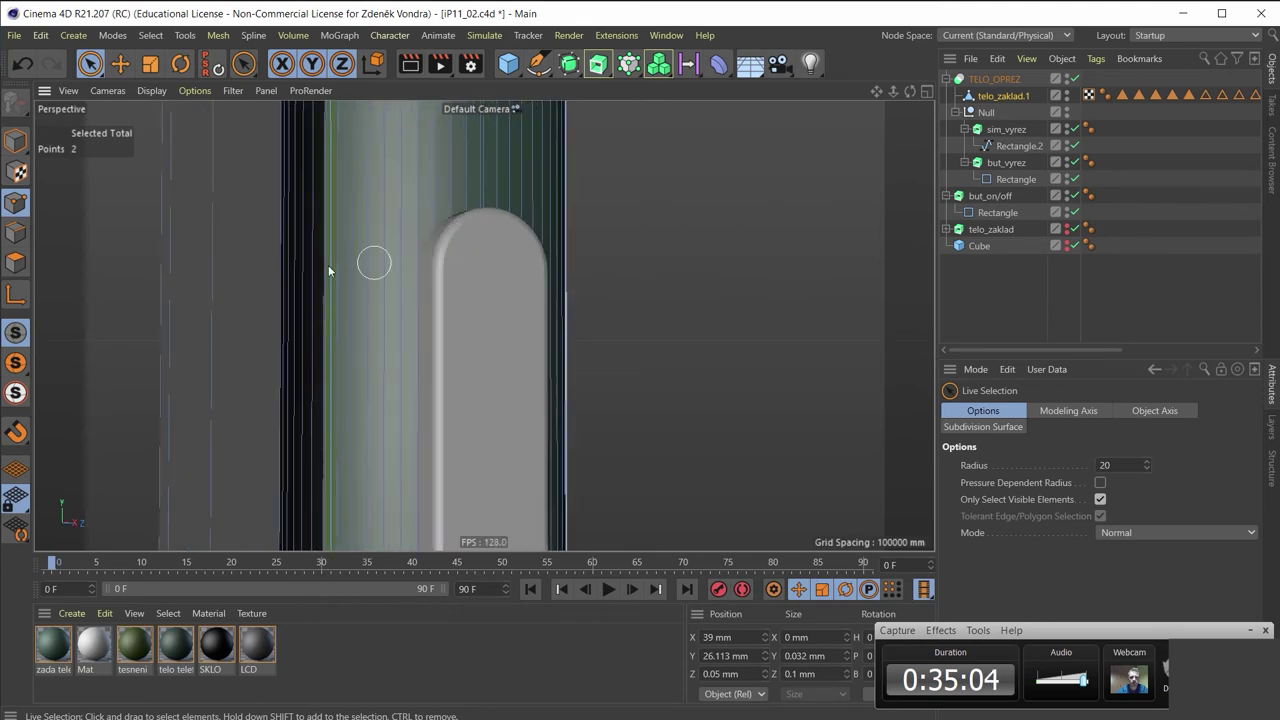
In Points mode, line-cut edges over the recess's rounded top and diagonally down the other side
left_click(18, 200)
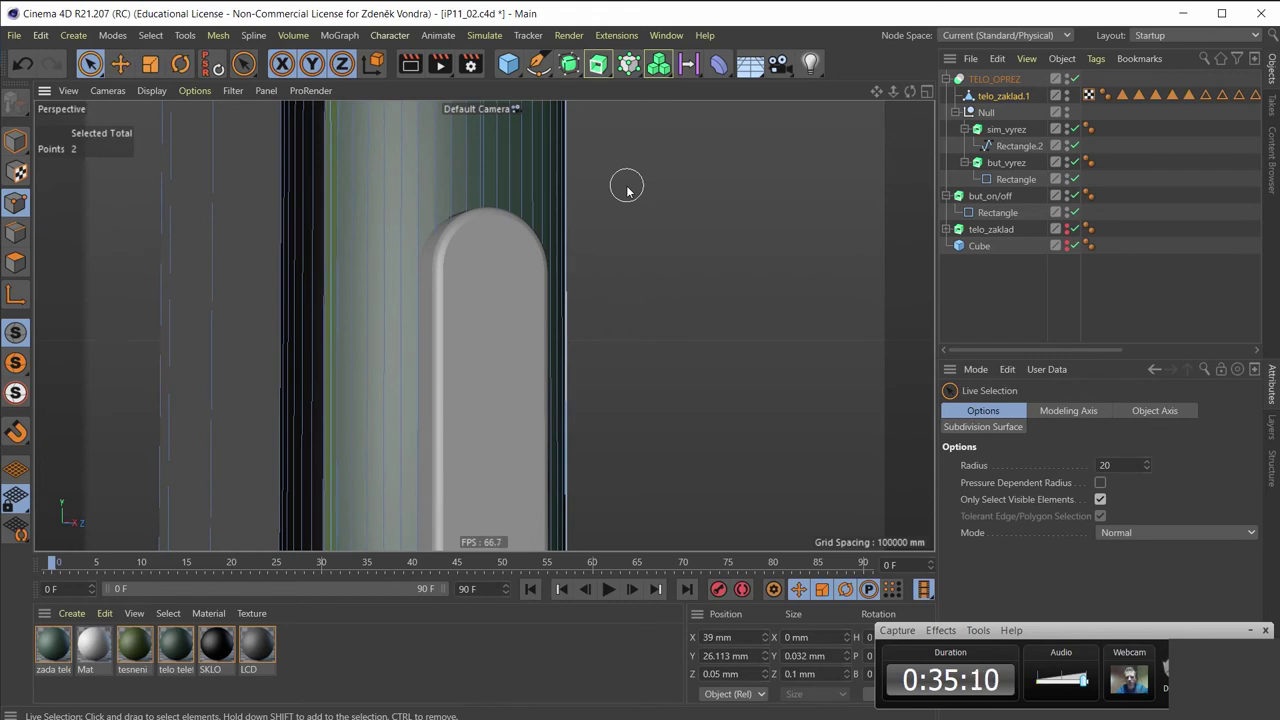
key("k")
key("k")
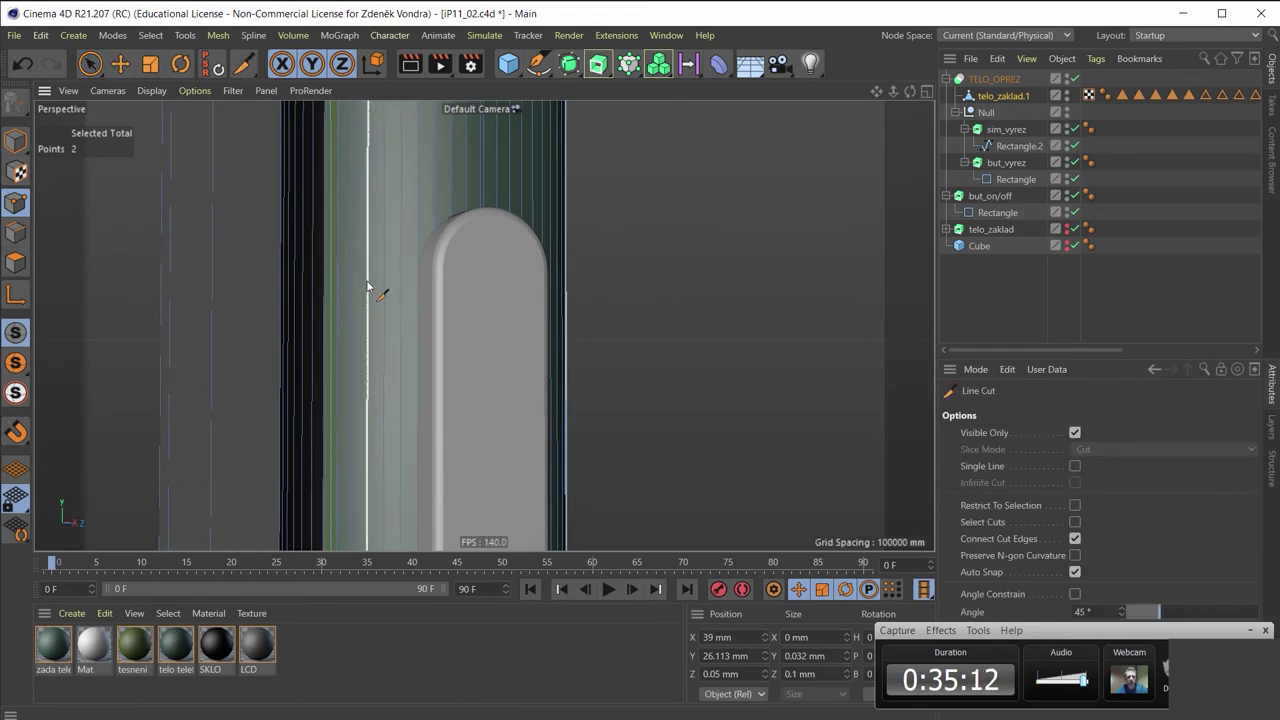
scroll(340, 297, "down", 2)
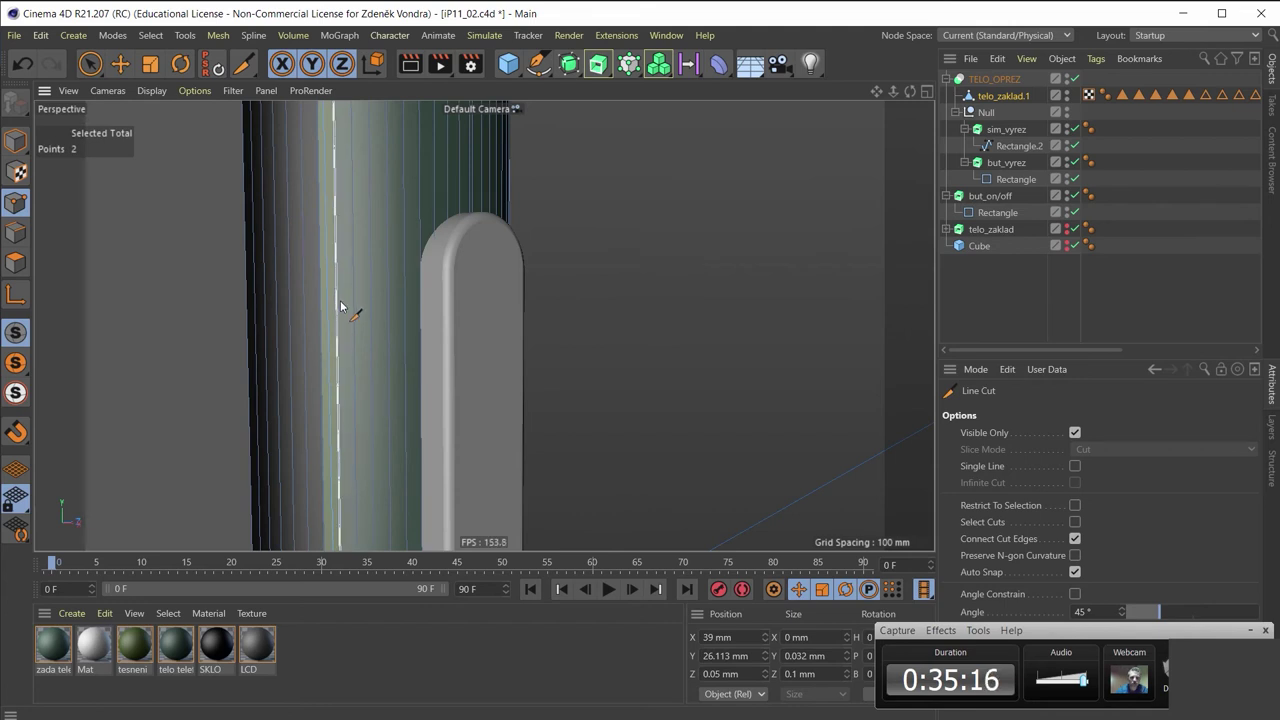
left_click(338, 307)
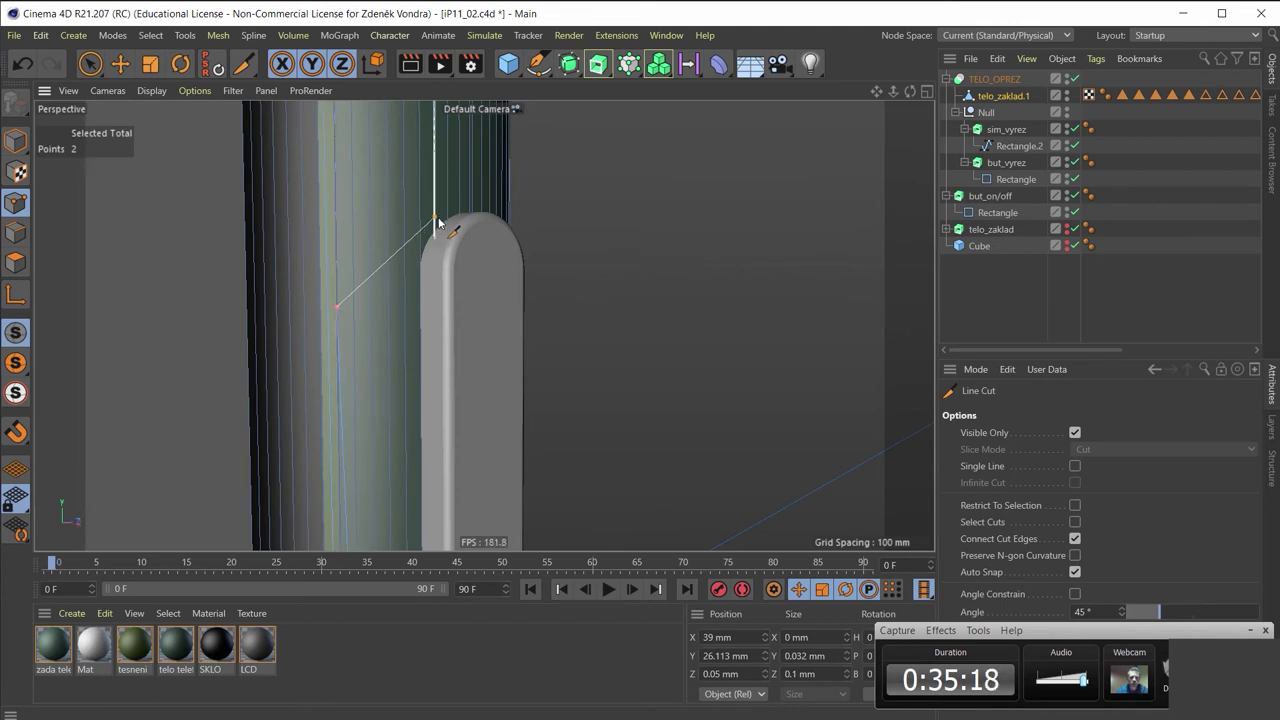
left_click(436, 218)
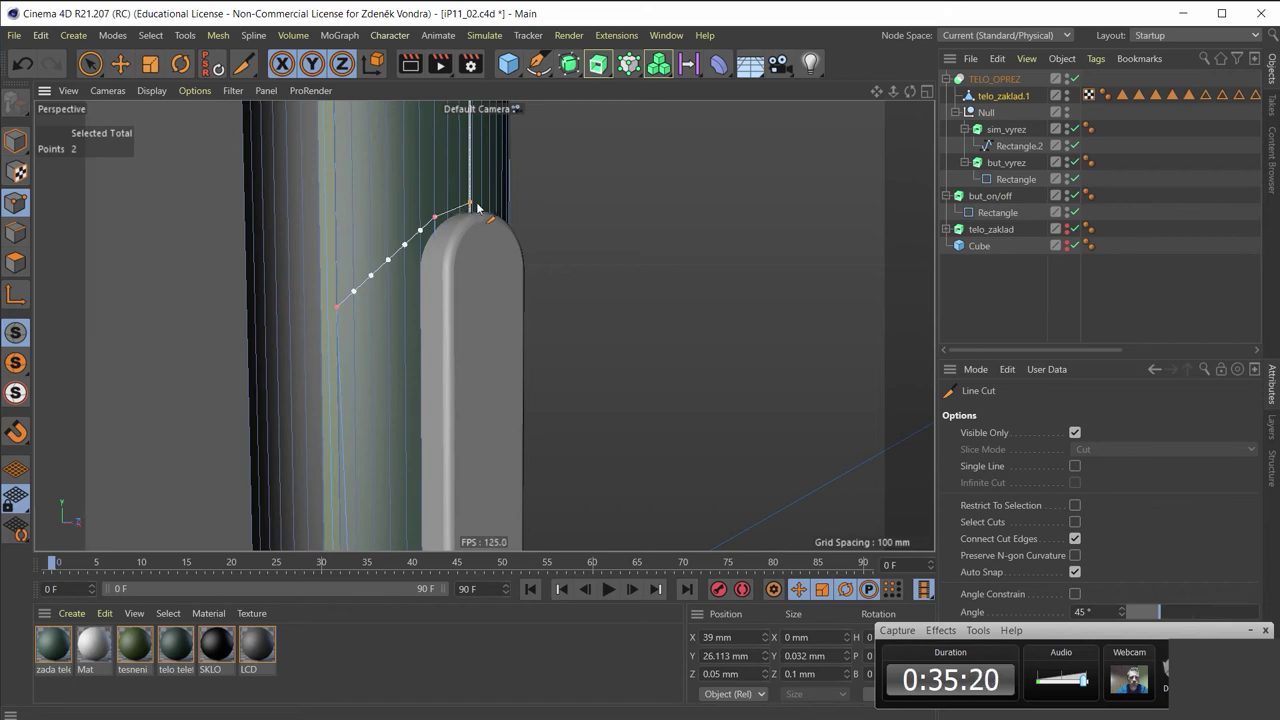
scroll(480, 210, "up", 2)
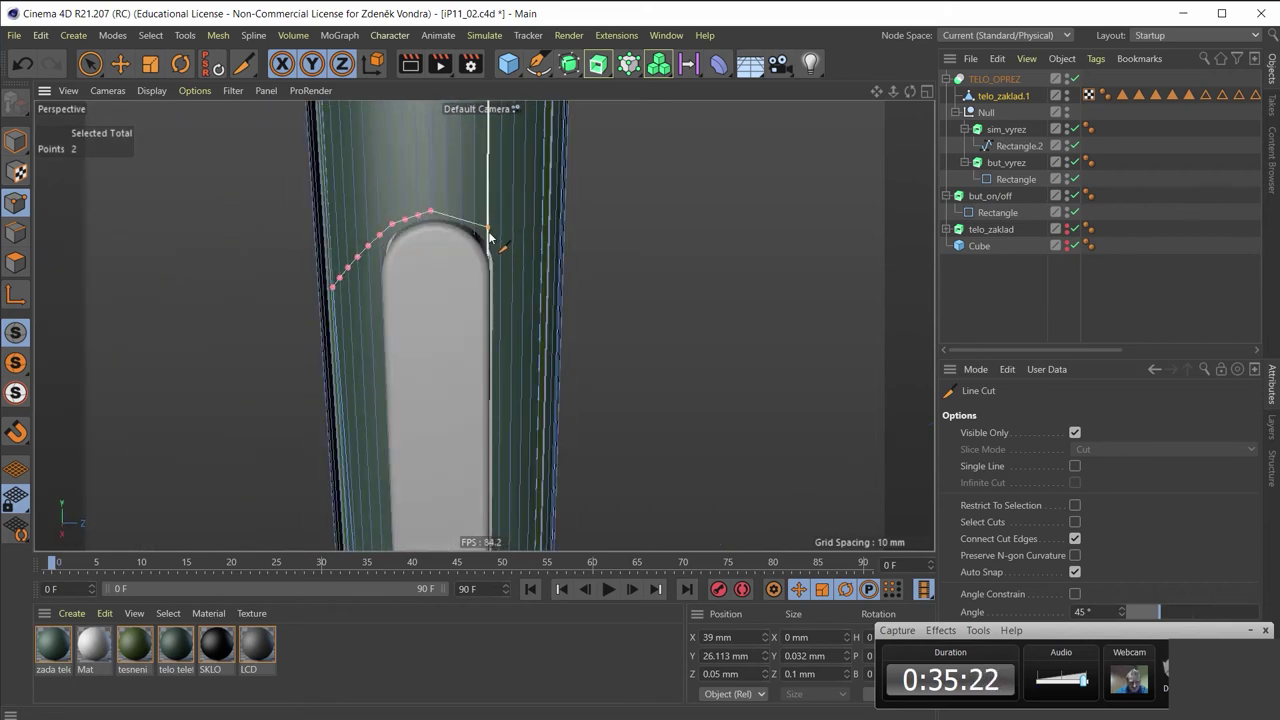
left_click_drag(489, 233, 455, 212, "alt")
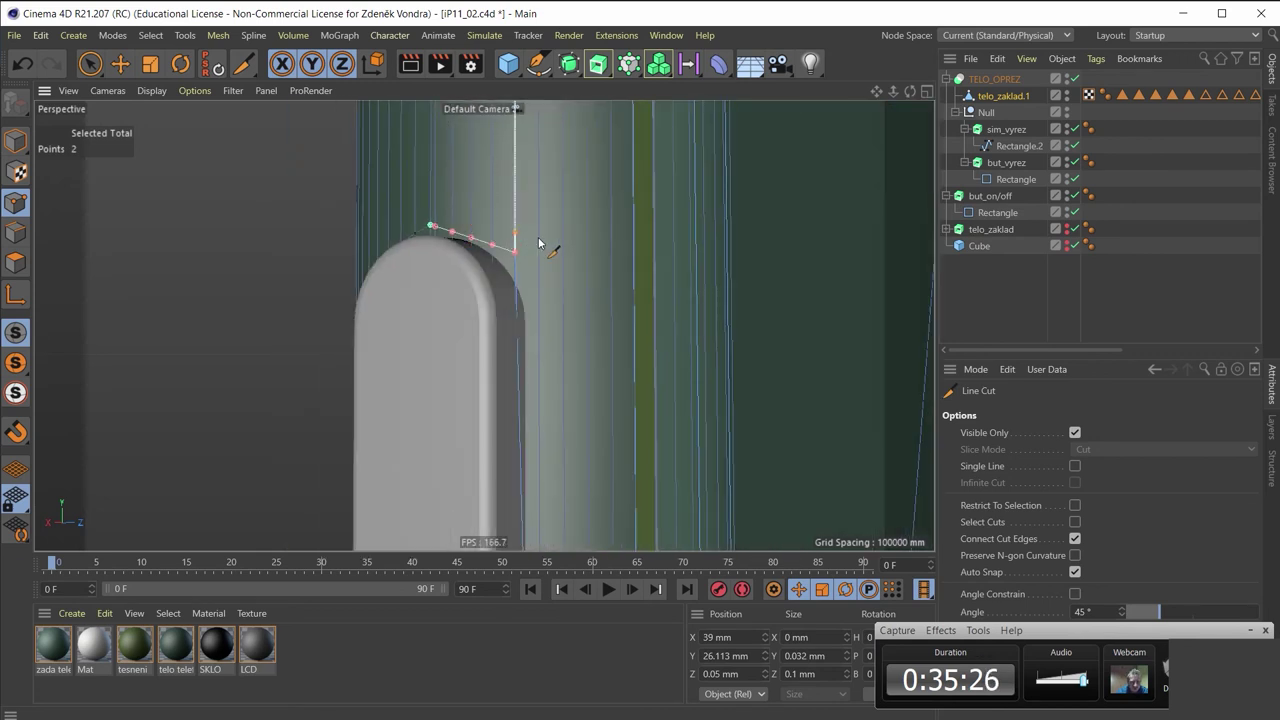
left_click(636, 383)
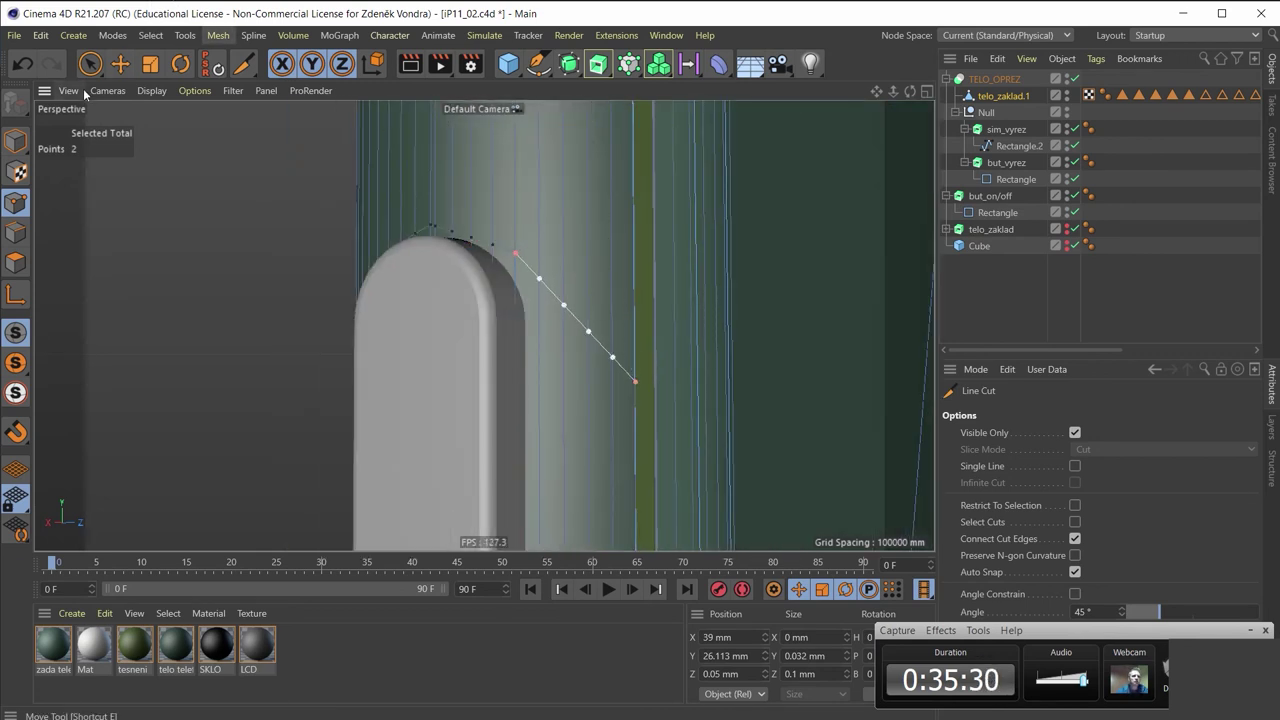
Lower two adjacent points of the new cut slightly
left_click(119, 64)
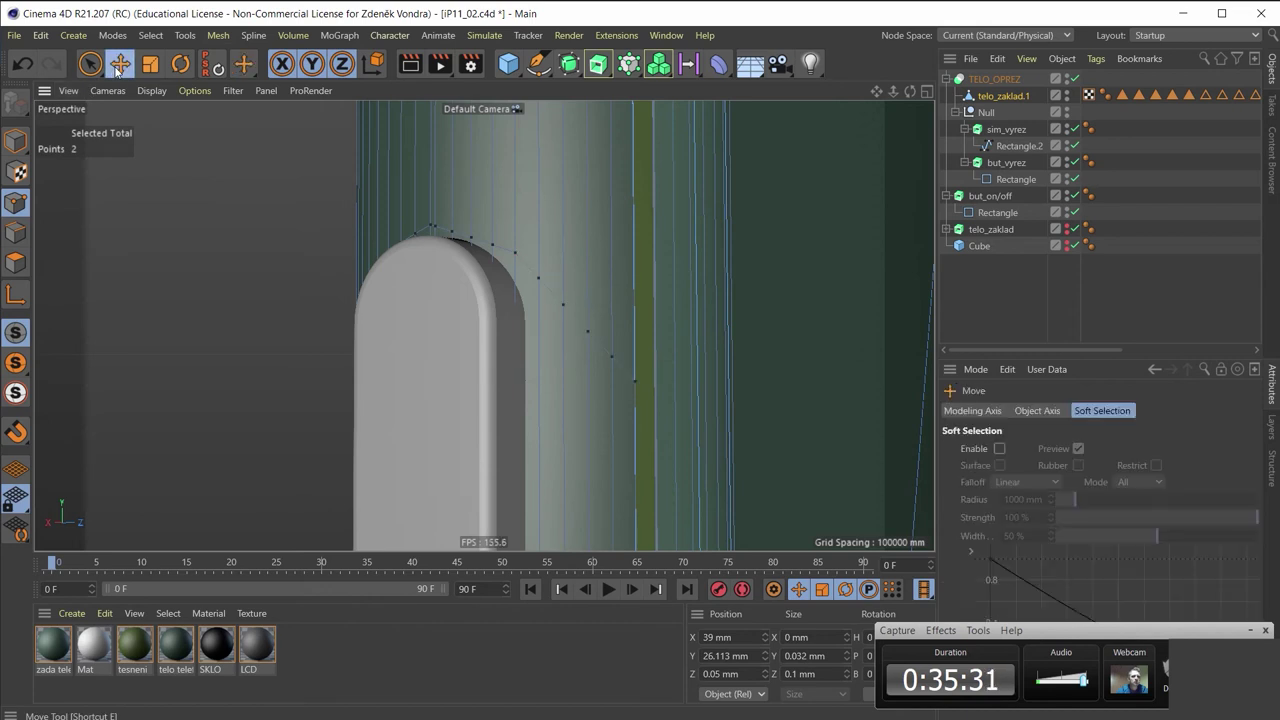
left_click(515, 250)
left_click_drag(515, 186, 520, 209)
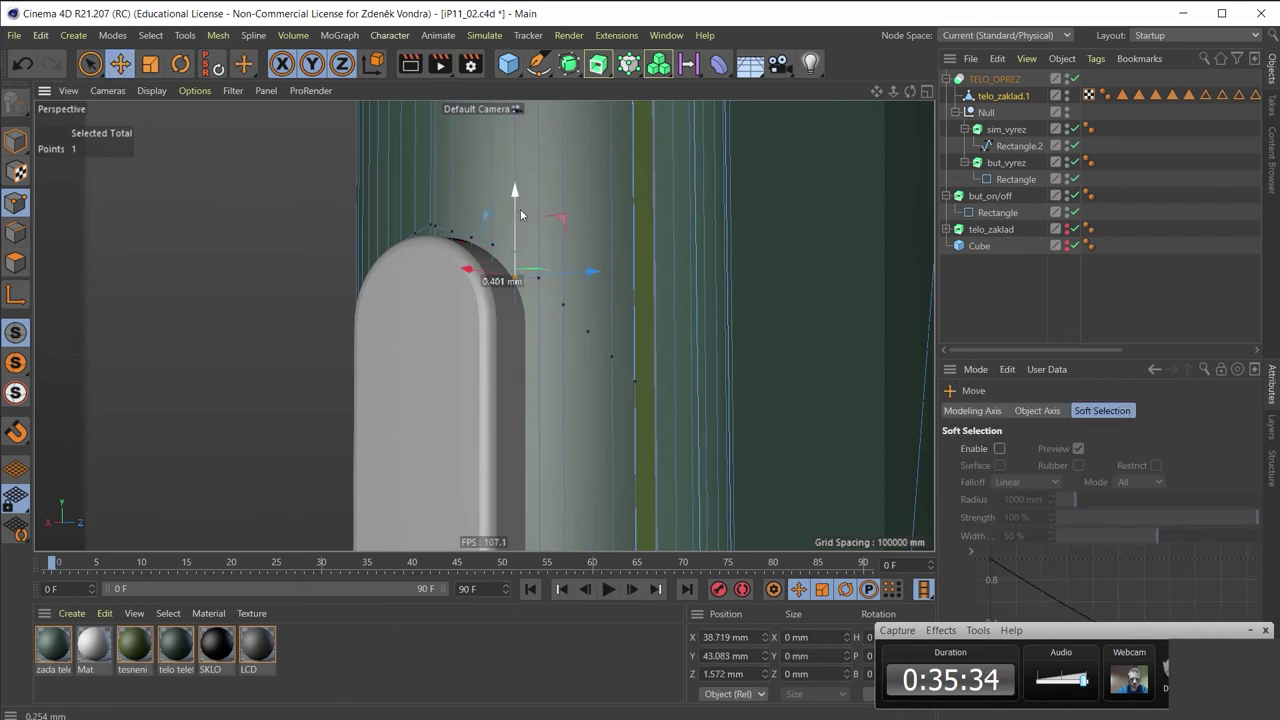
left_click(538, 278)
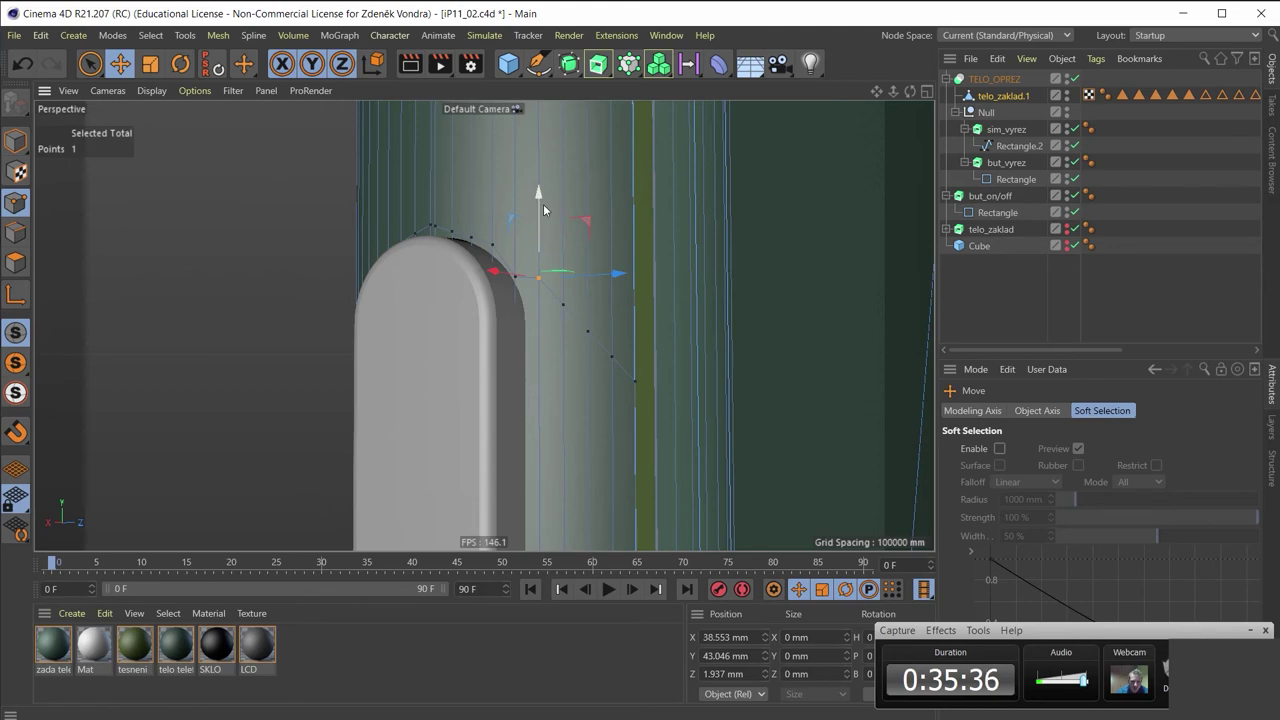
left_click_drag(543, 204, 548, 237)
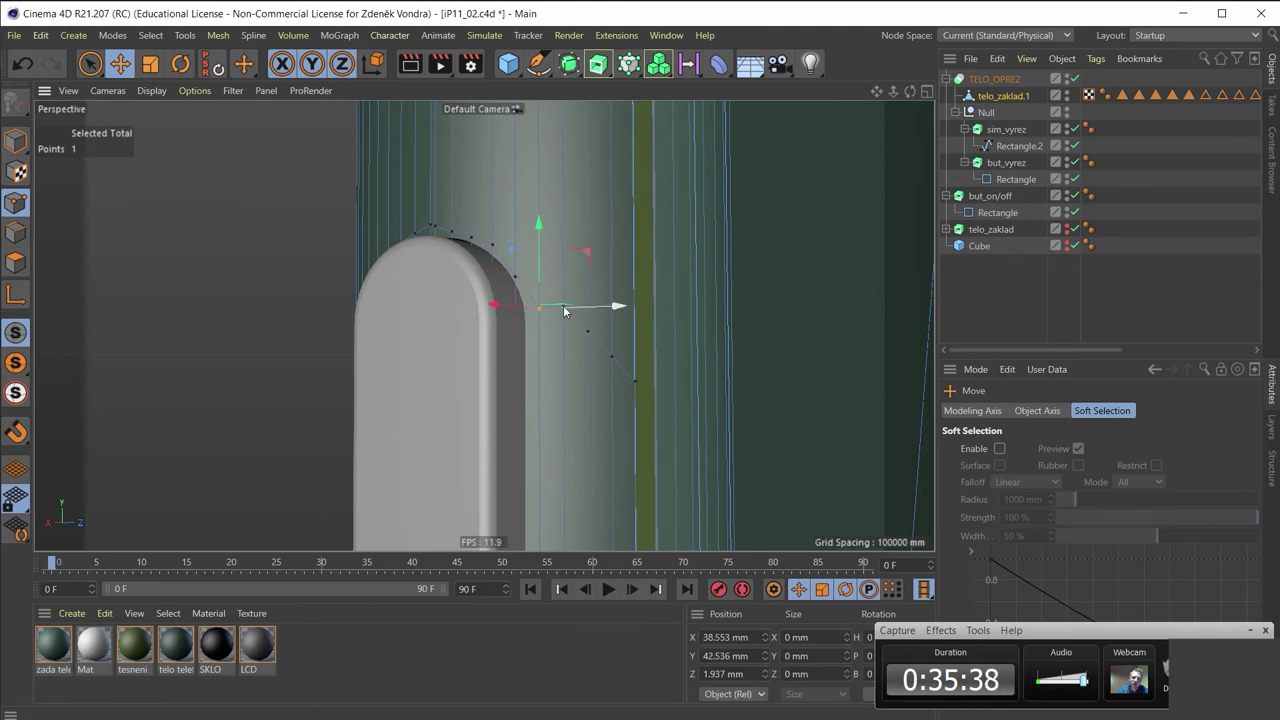
scroll(621, 362, "up", 2)
scroll(623, 362, "down", 2)
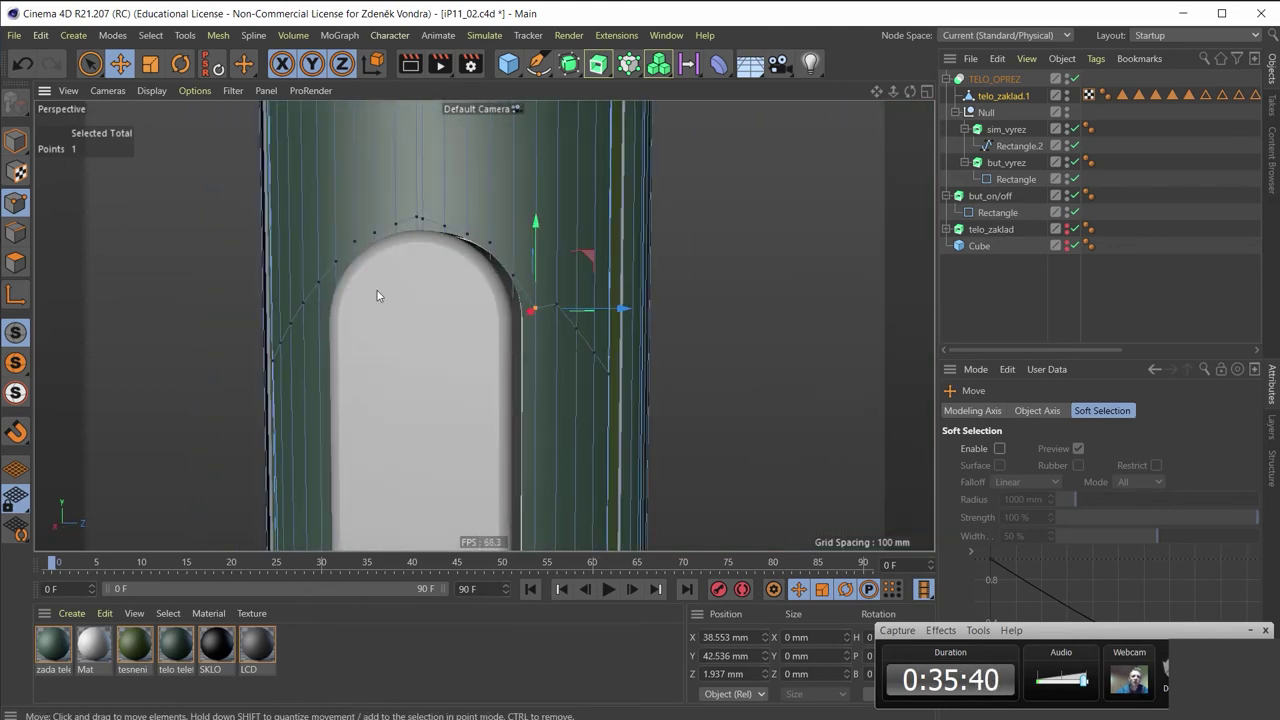
Drop the top arch point to Y 43.963 mm, then return to Model mode
left_click(429, 222)
mouse_move(429, 222)
left_mouse_down()
mouse_move(410, 247)
mouse_move(600, 377)
mouse_move(405, 234)
mouse_move(450, 291)
left_mouse_up()
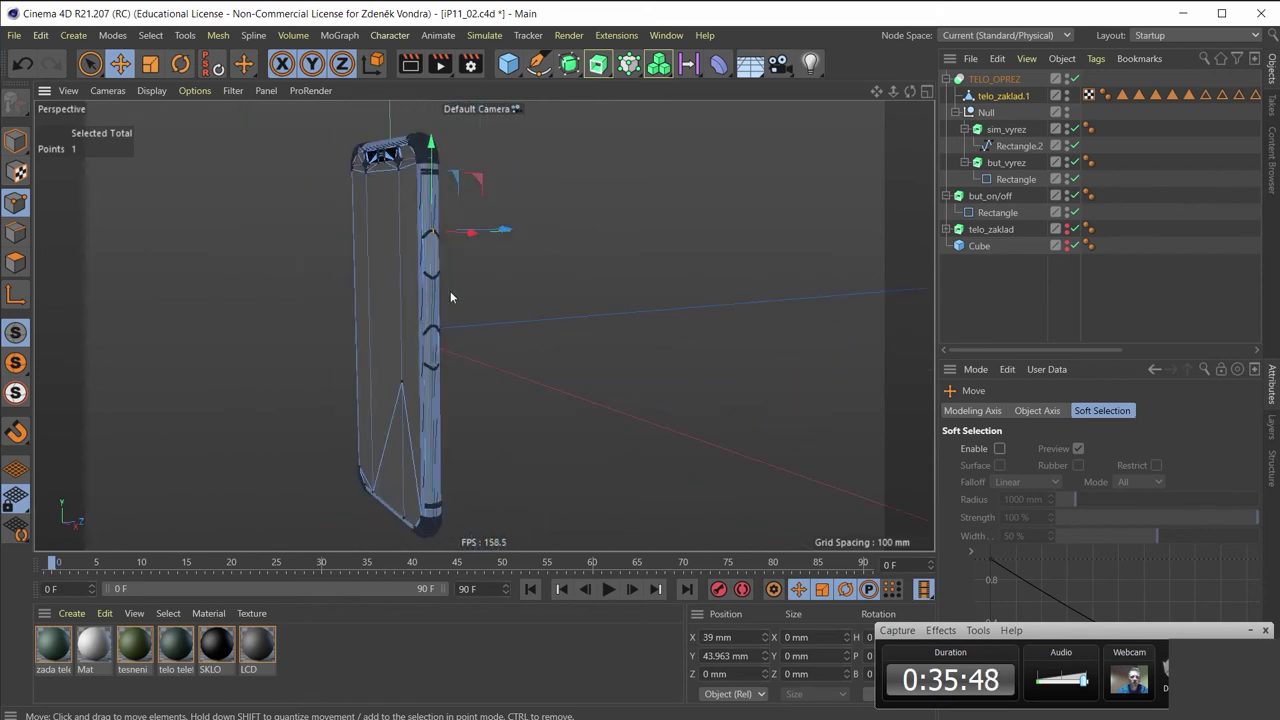
left_click(15, 141)
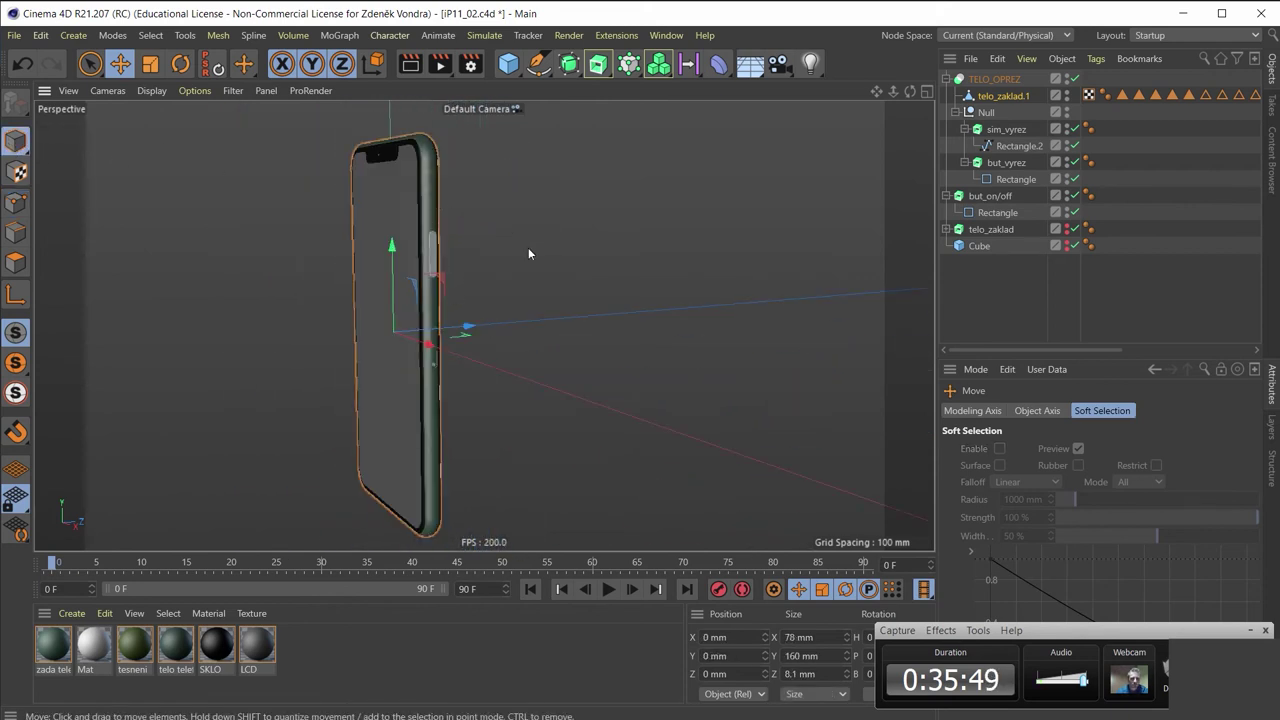
mouse_move(528, 247)
left_mouse_down("alt")
mouse_move(461, 287)
mouse_move(522, 259)
left_mouse_up("alt")
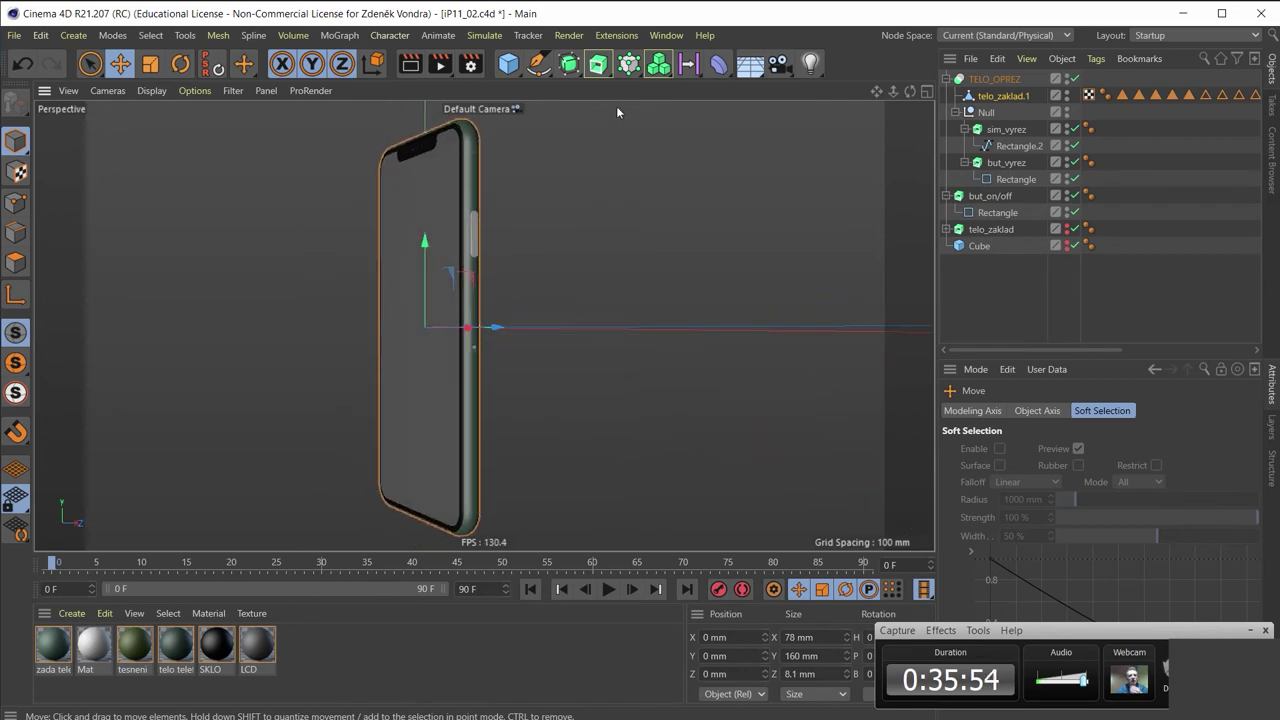
left_click(440, 63)
scroll(457, 277, "up", 1)
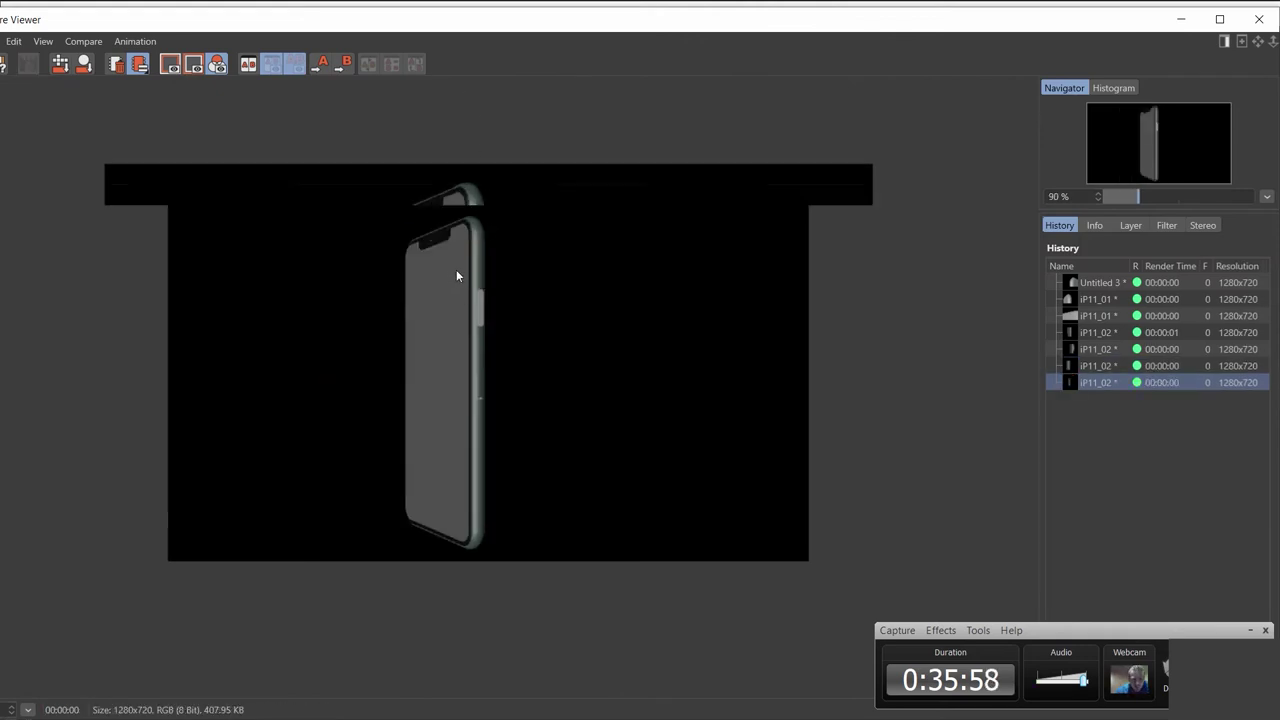
scroll(478, 267, "up", 1)
scroll(478, 267, "up", 1)
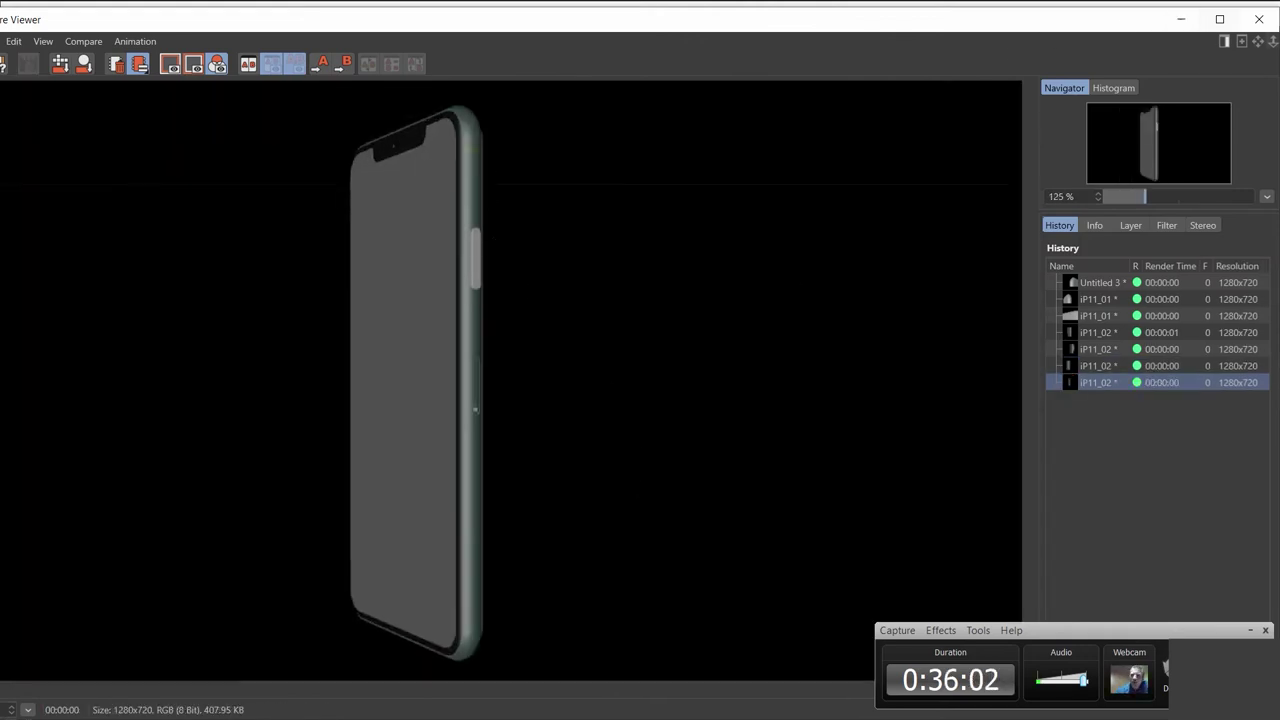
left_click(1266, 23)
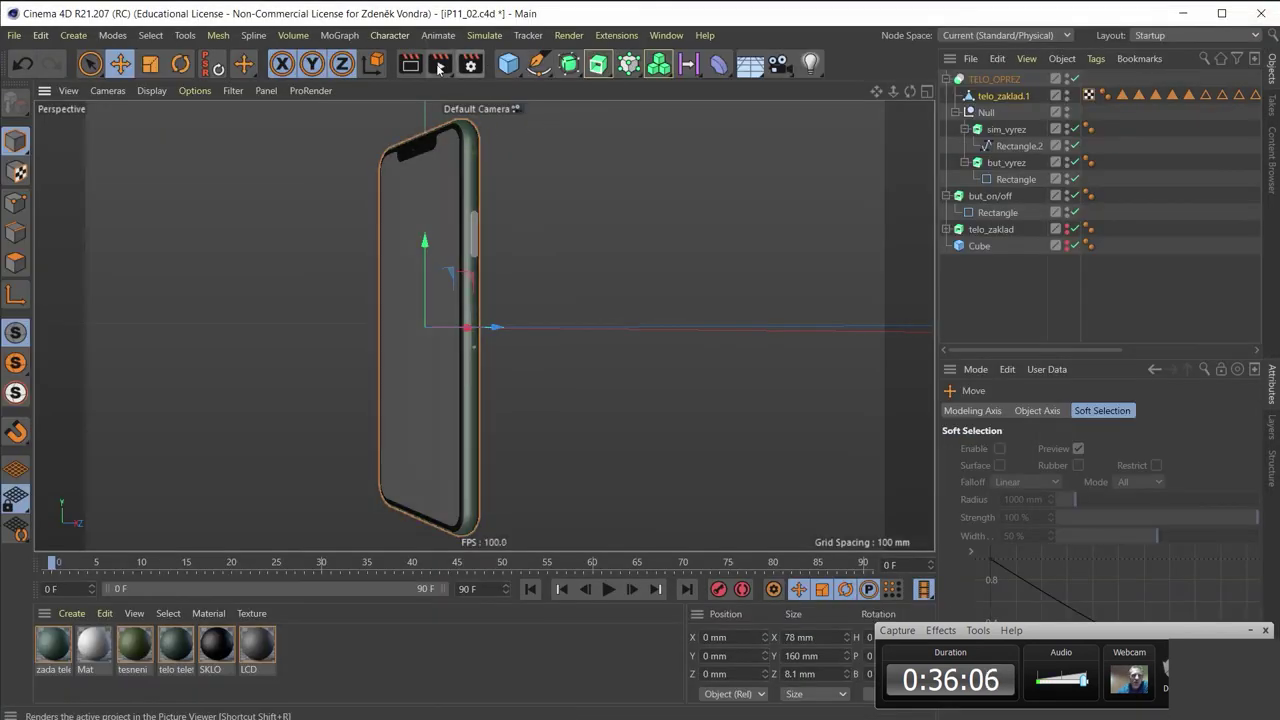
Orbit the phone, go to the four-view layout and maximize the Right view
scroll(516, 215, "up", 3)
scroll(516, 209, "up", 2)
scroll(336, 236, "up", 2)
scroll(338, 237, "up", 2)
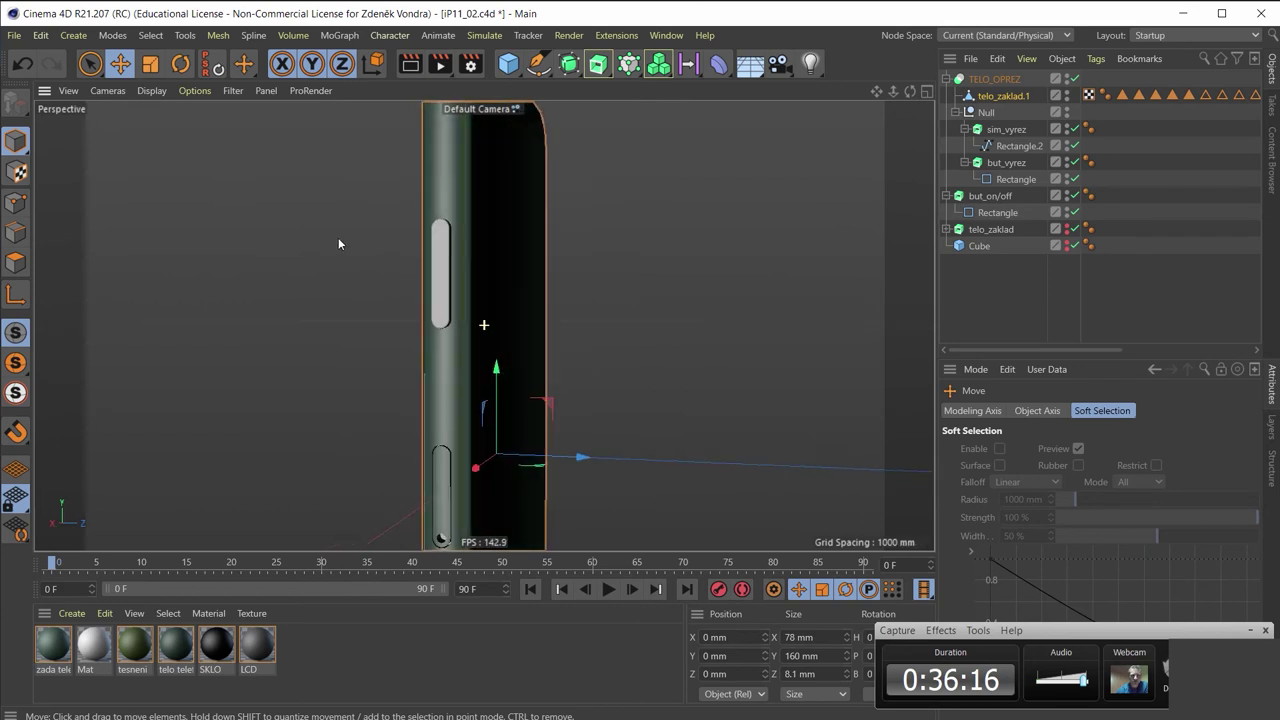
scroll(444, 202, "up", 2)
mouse_move(505, 237)
left_mouse_down("alt")
mouse_move(576, 233)
mouse_move(641, 175)
mouse_move(754, 251)
mouse_move(797, 234)
mouse_move(482, 300)
left_mouse_up("alt")
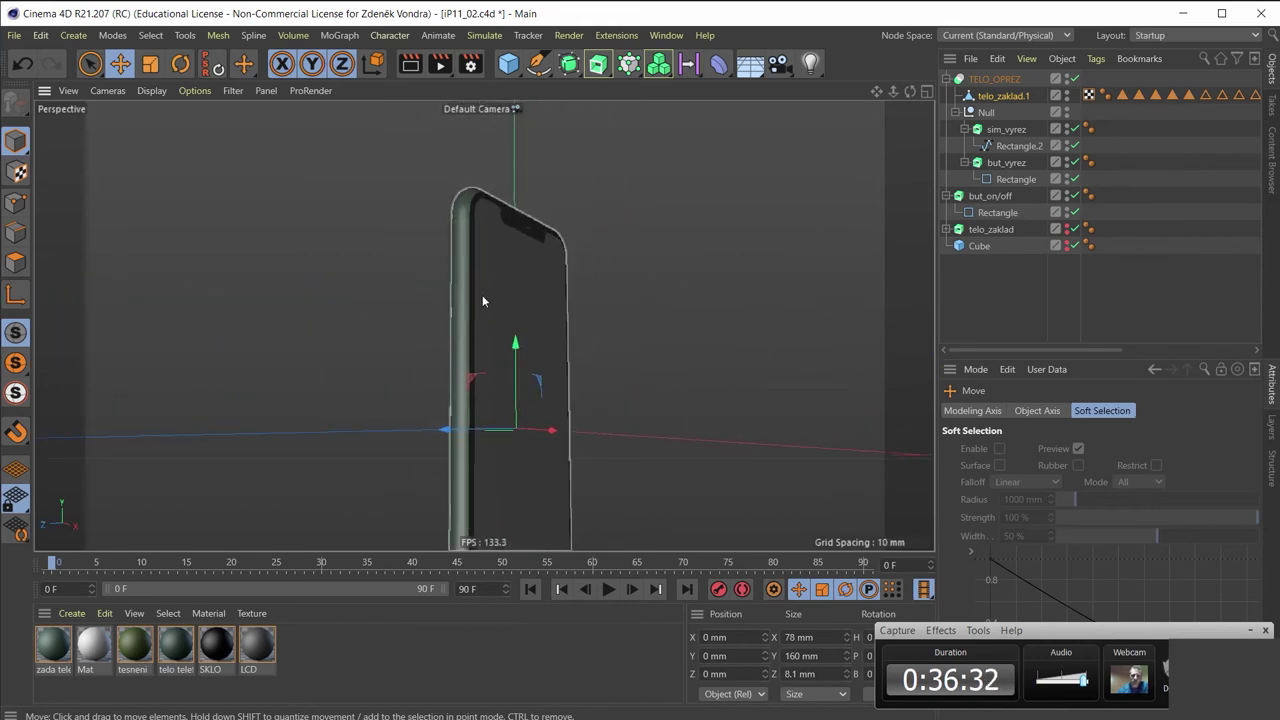
middle_click(482, 296)
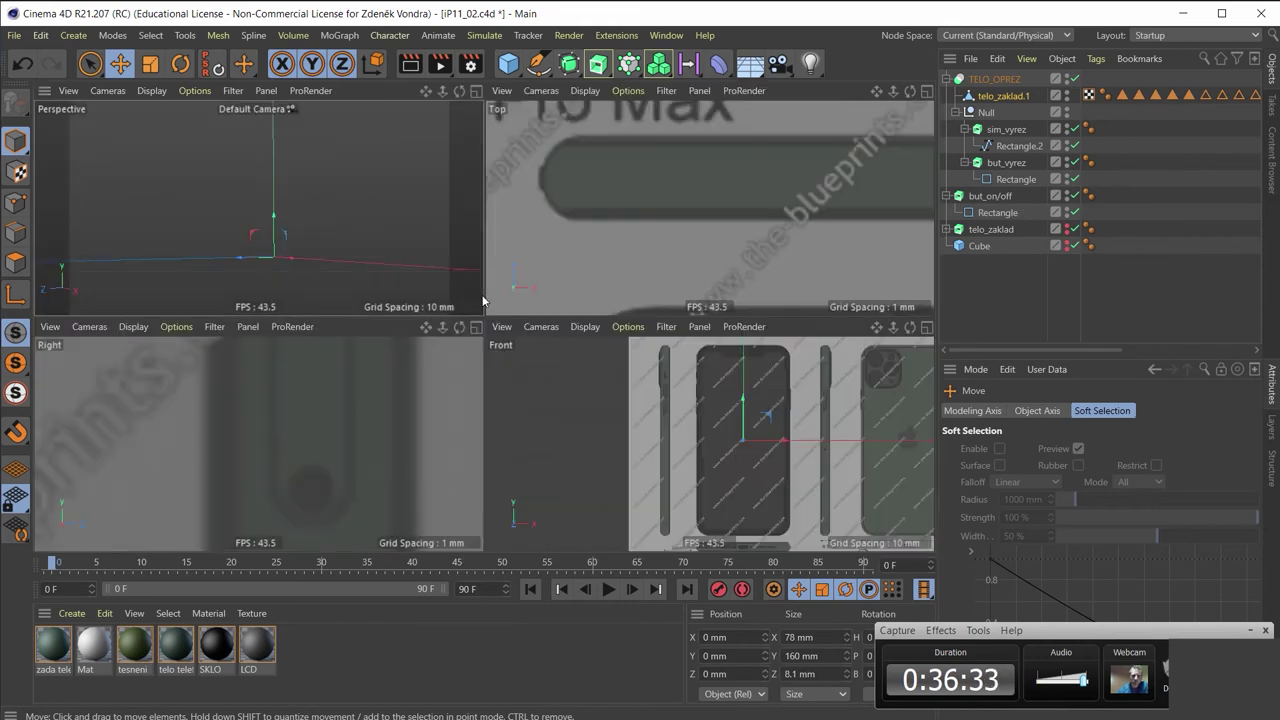
middle_click(356, 410)
scroll(356, 410, "down", 3)
scroll(381, 396, "down", 3)
scroll(396, 366, "down", 3)
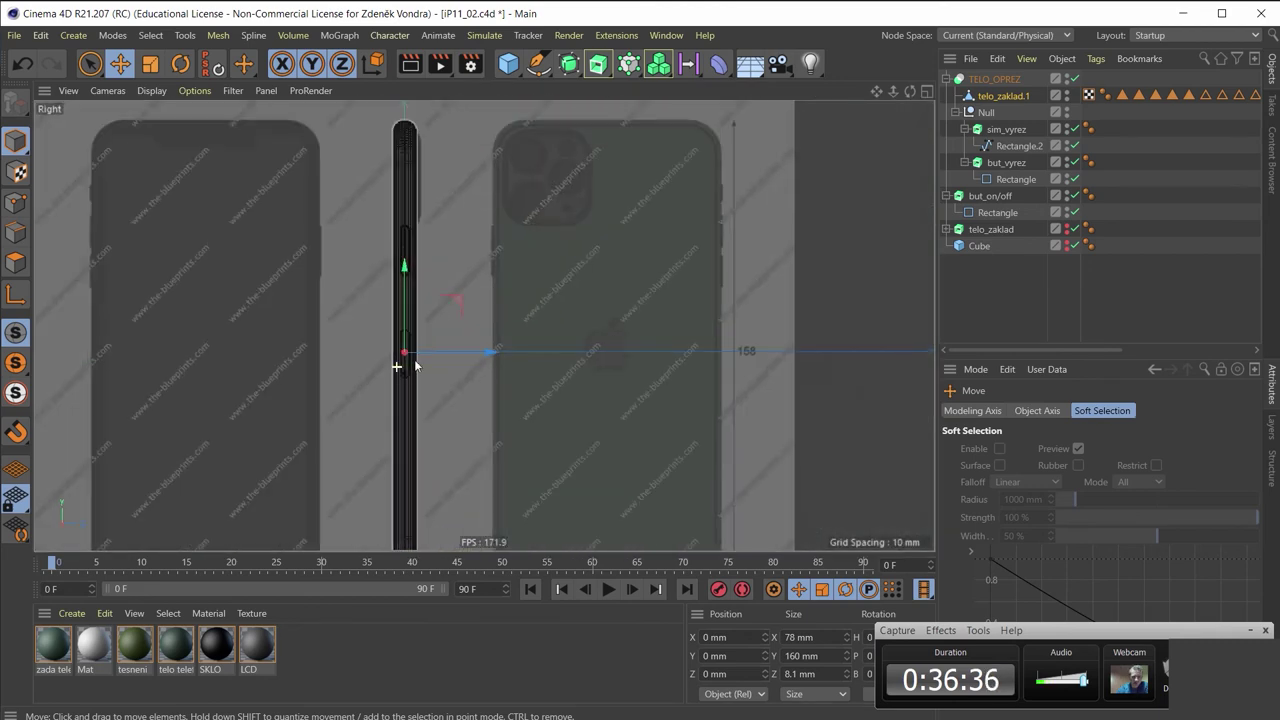
scroll(484, 318, "down", 2)
scroll(325, 277, "up", 3)
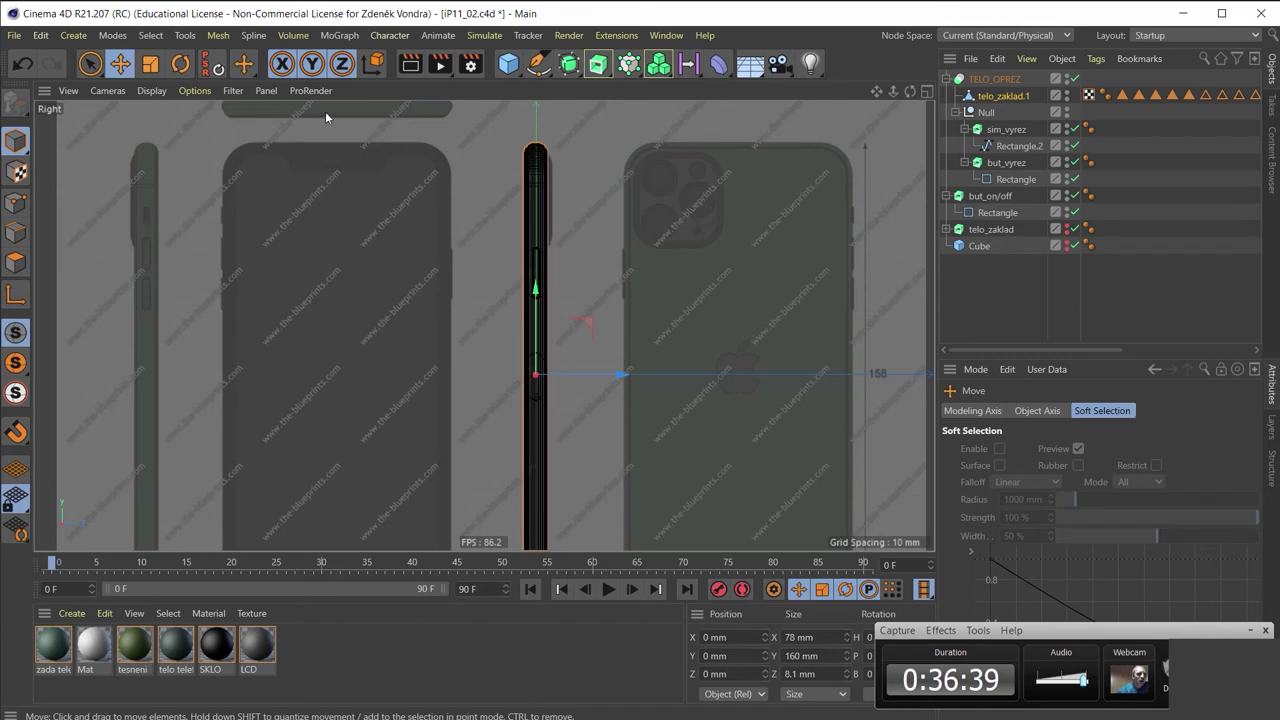
Switch that view to the Left camera and zoom in on the iPhone 11 Pro Max blueprint
left_click(106, 91)
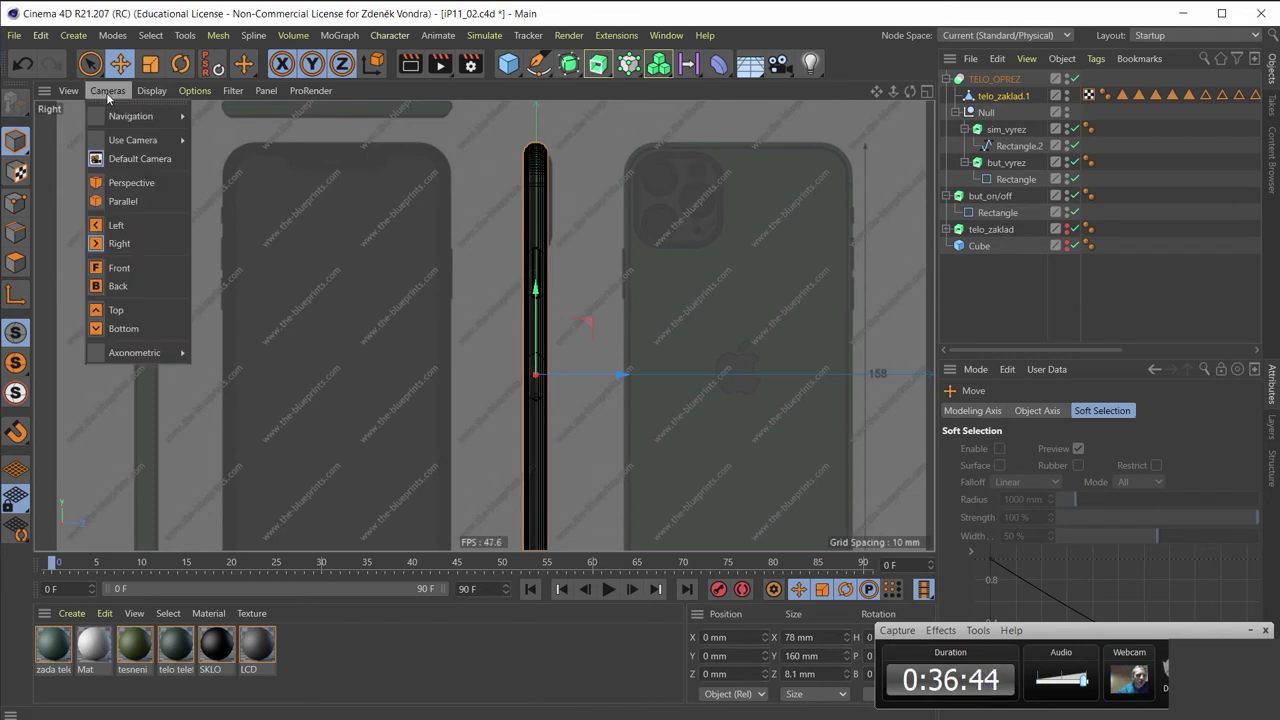
left_click(156, 232)
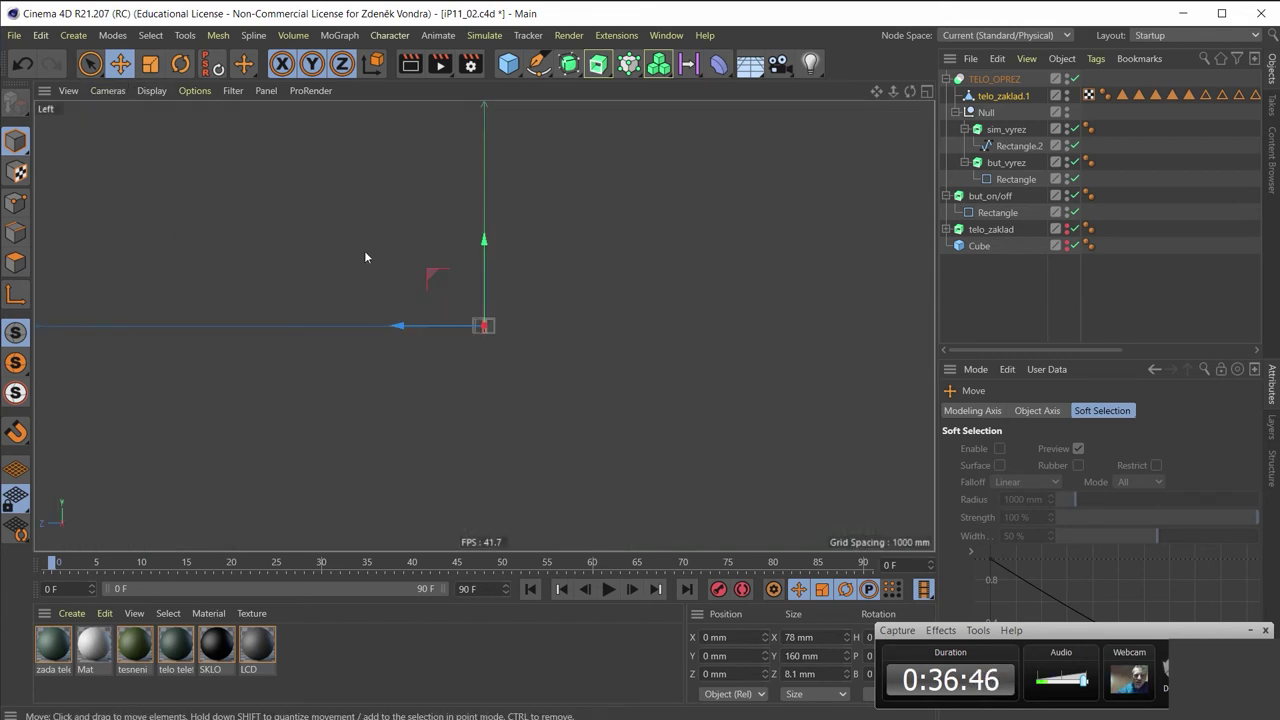
scroll(475, 321, "up", 2)
scroll(500, 323, "up", 2)
scroll(500, 323, "up", 3)
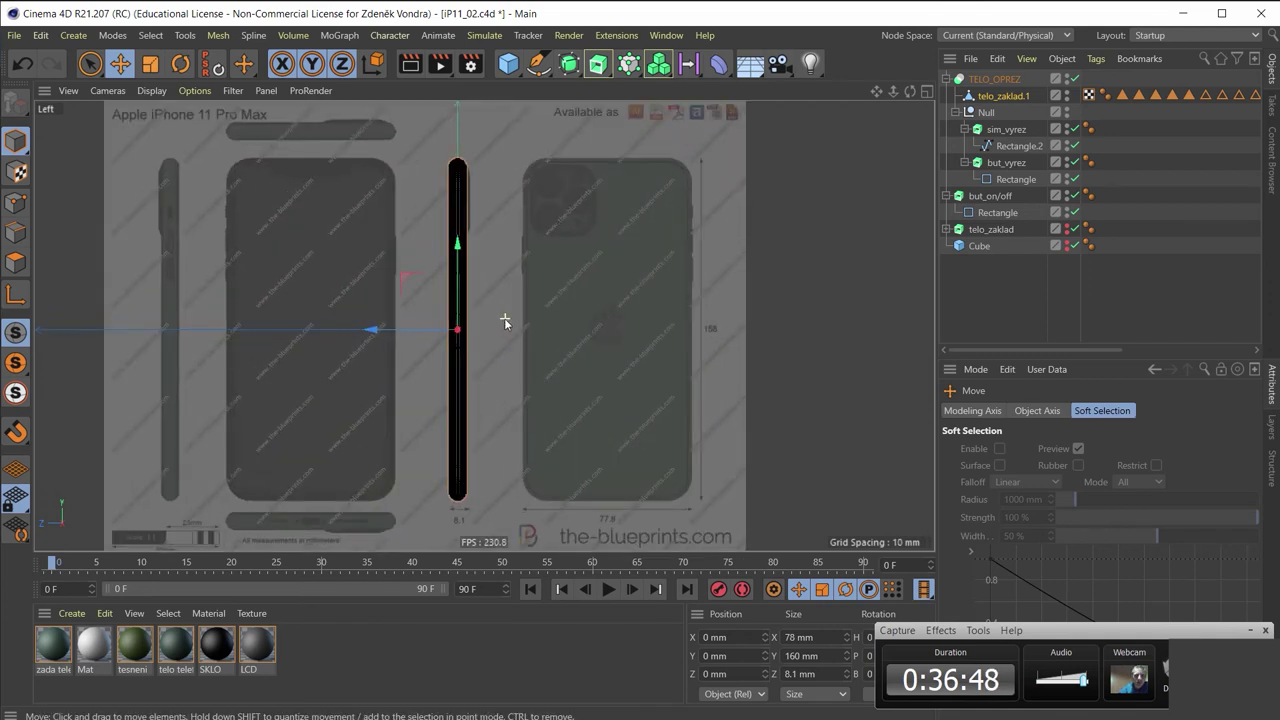
scroll(504, 318, "up", 2)
scroll(508, 315, "up", 1)
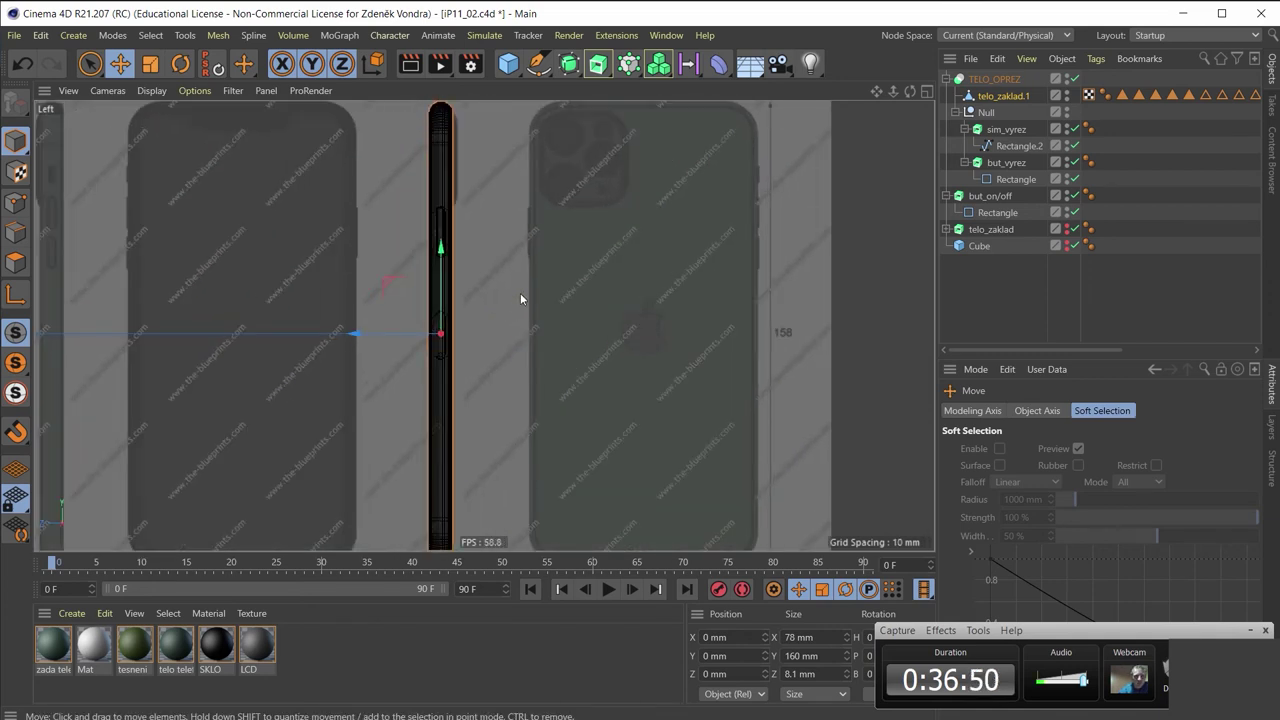
left_click(985, 371)
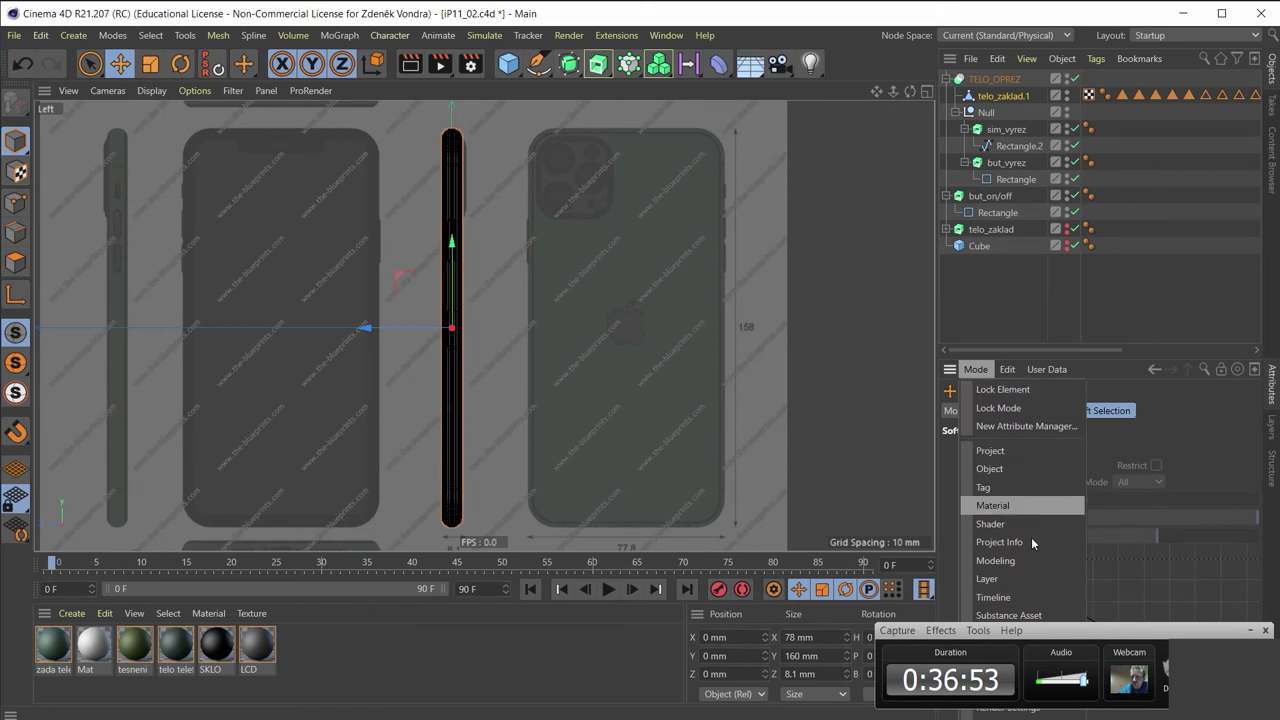
Show the Left view's View Settings and nudge the background Offset X between 10.45 and 12.45
left_click(1247, 631)
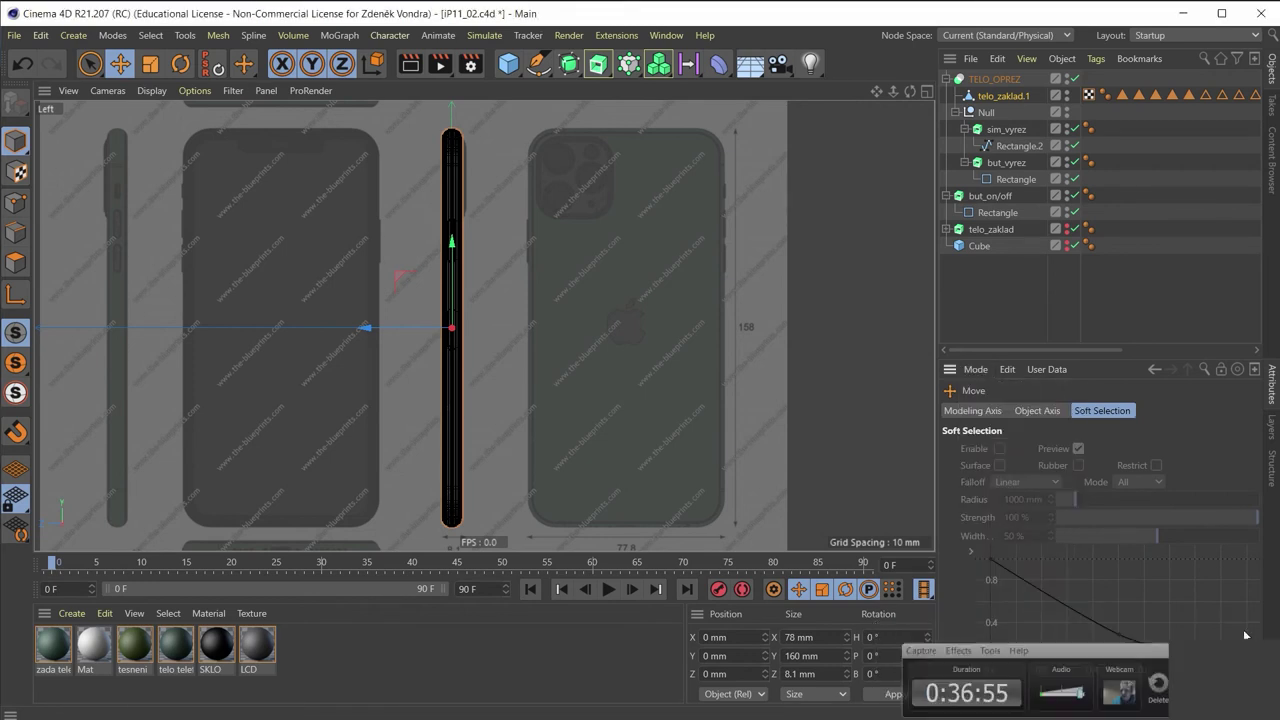
left_click(978, 370)
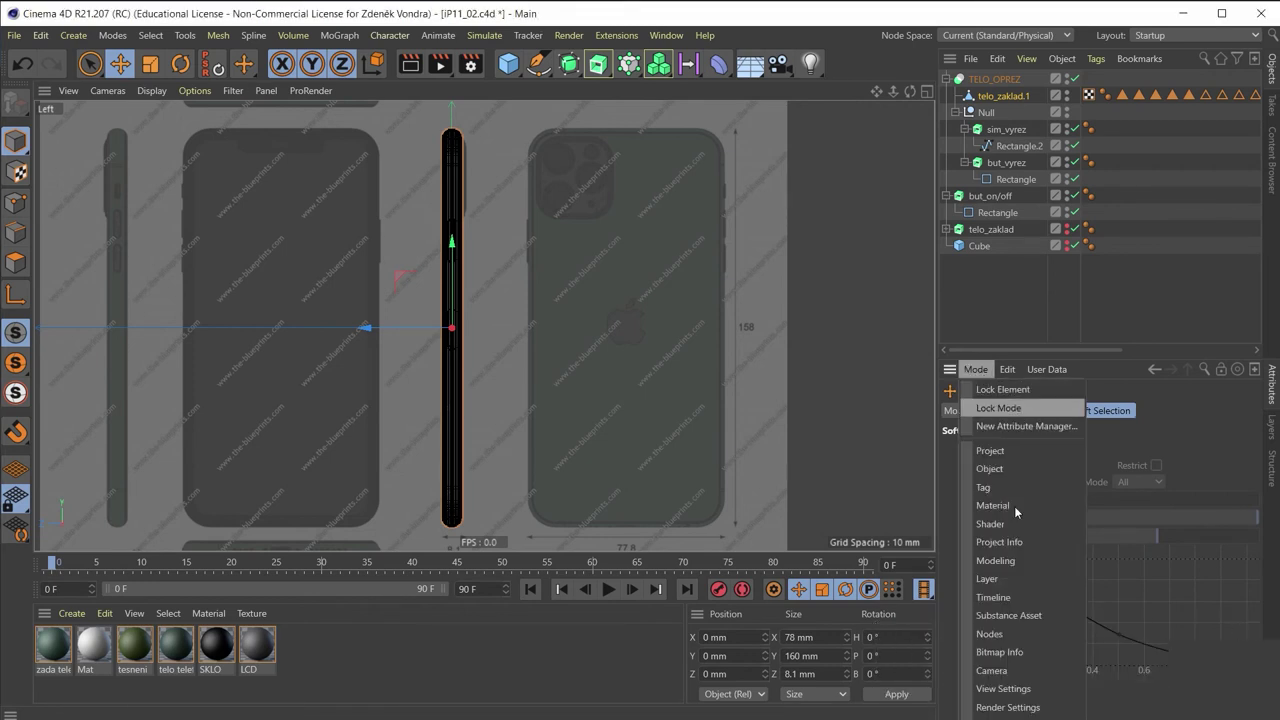
left_click(1032, 690)
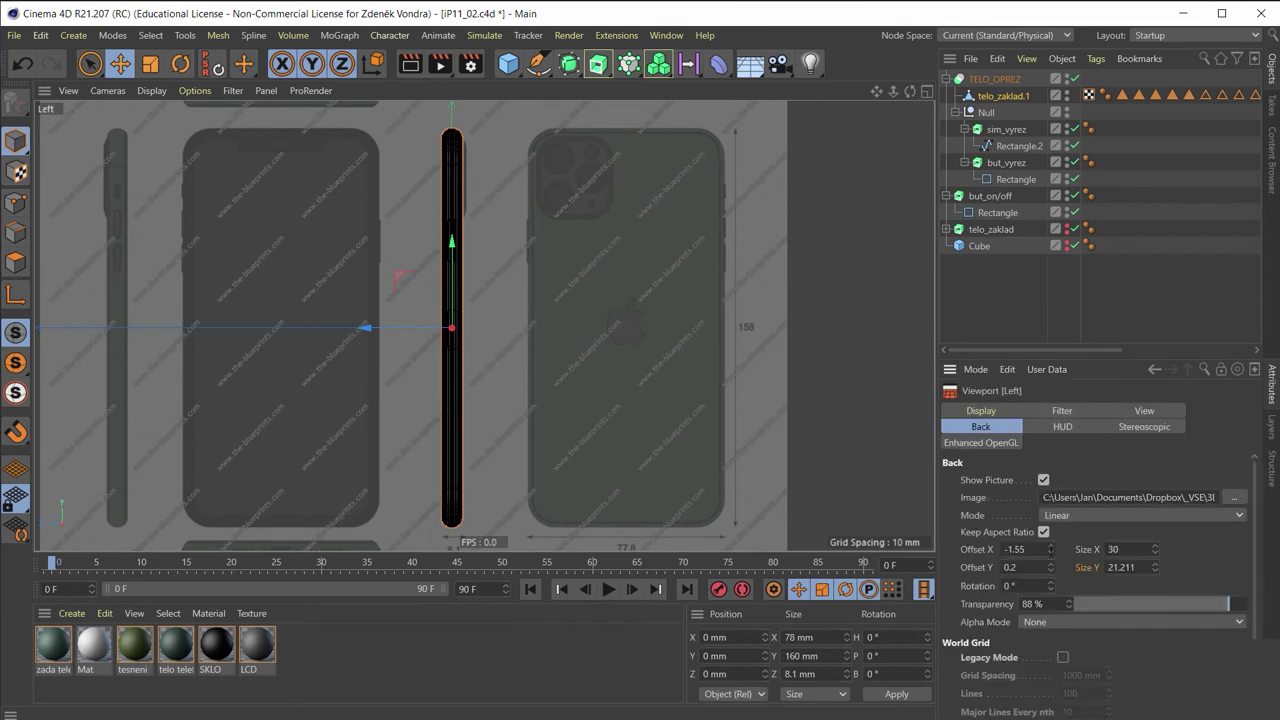
left_click_drag(1054, 553, 1075, 540)
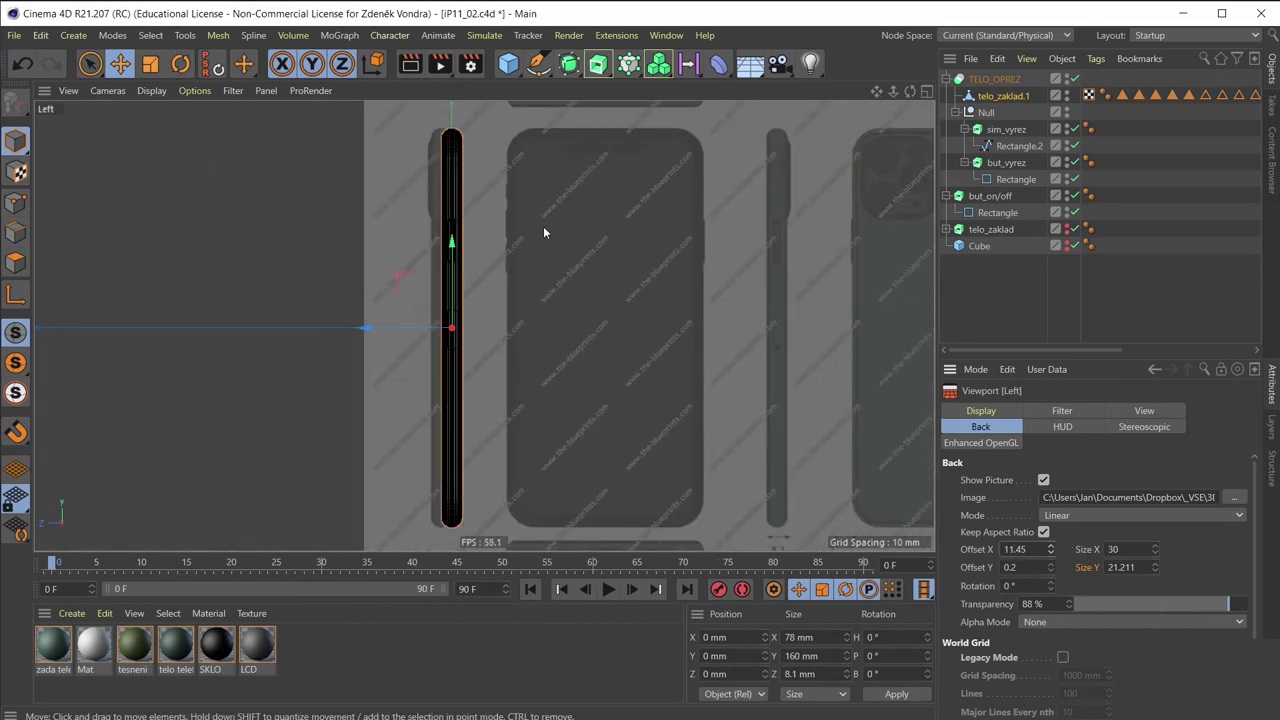
scroll(403, 216, "up", 2)
scroll(448, 158, "up", 2)
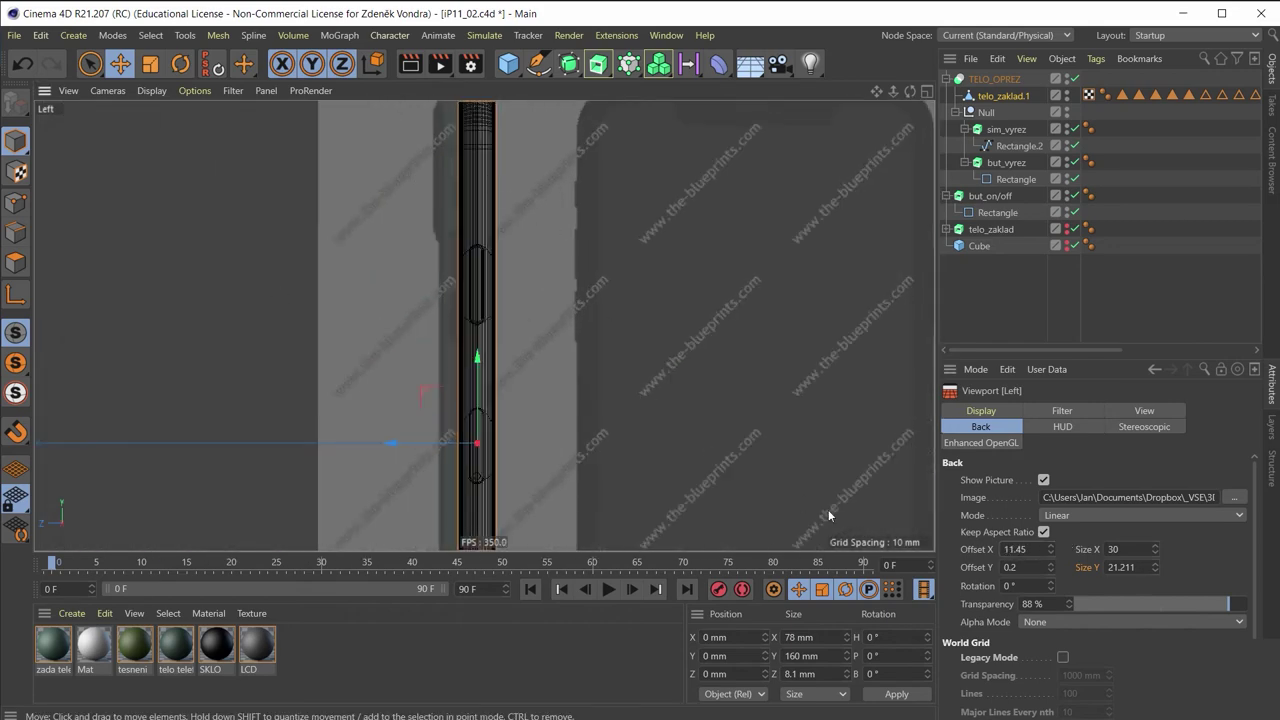
left_click(1051, 555)
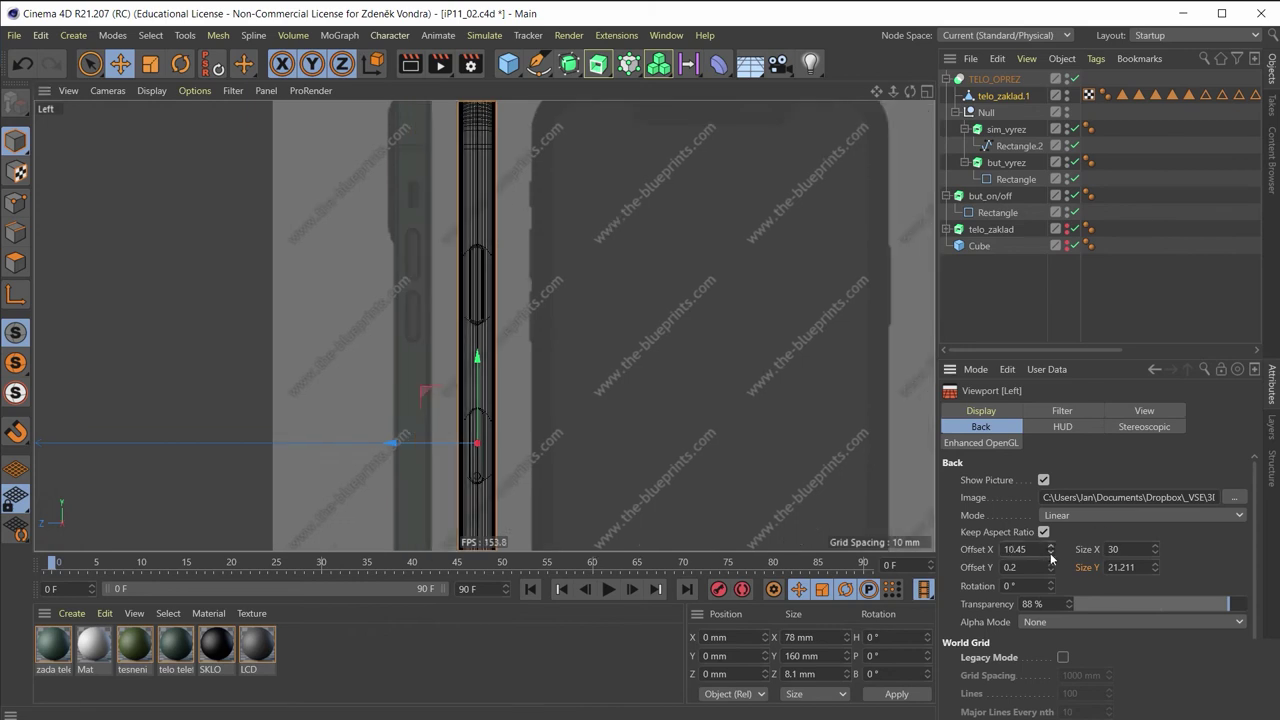
left_click(1050, 548)
left_click(1050, 548)
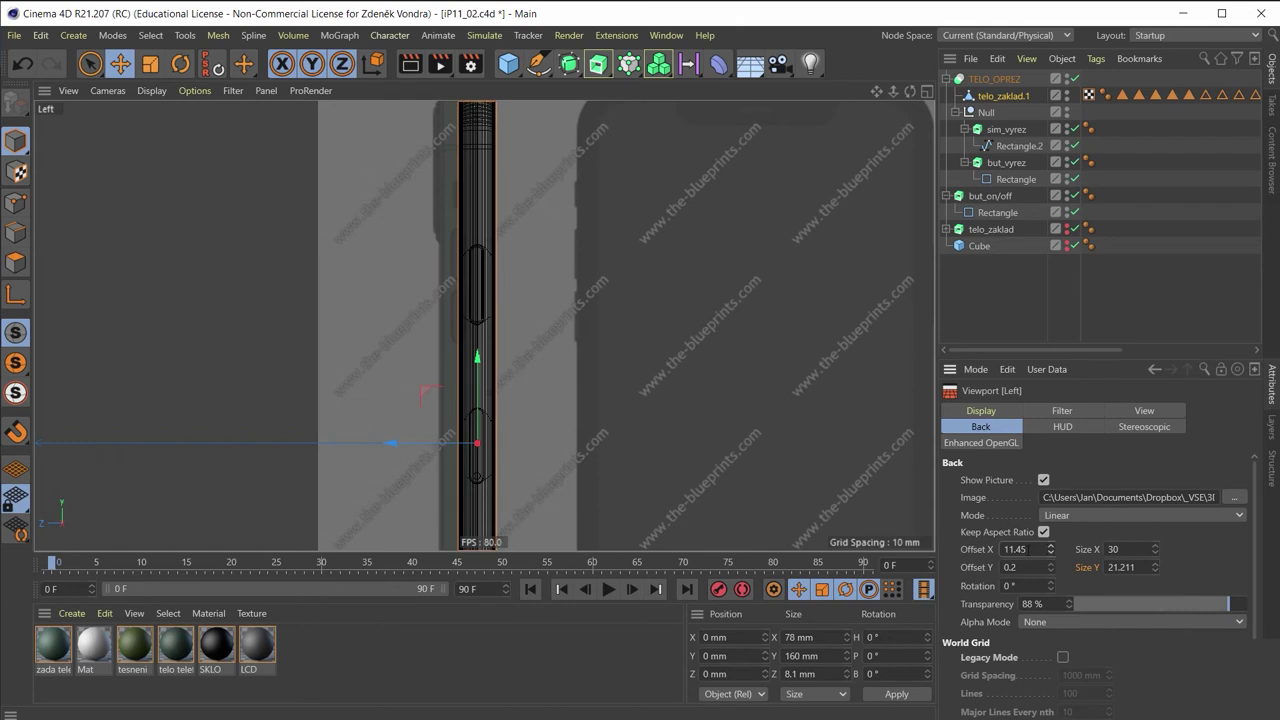
Retype the background Offset X, trying 1 and 2 before settling on 11
double_click(1026, 549)
type("1")
key("Return")
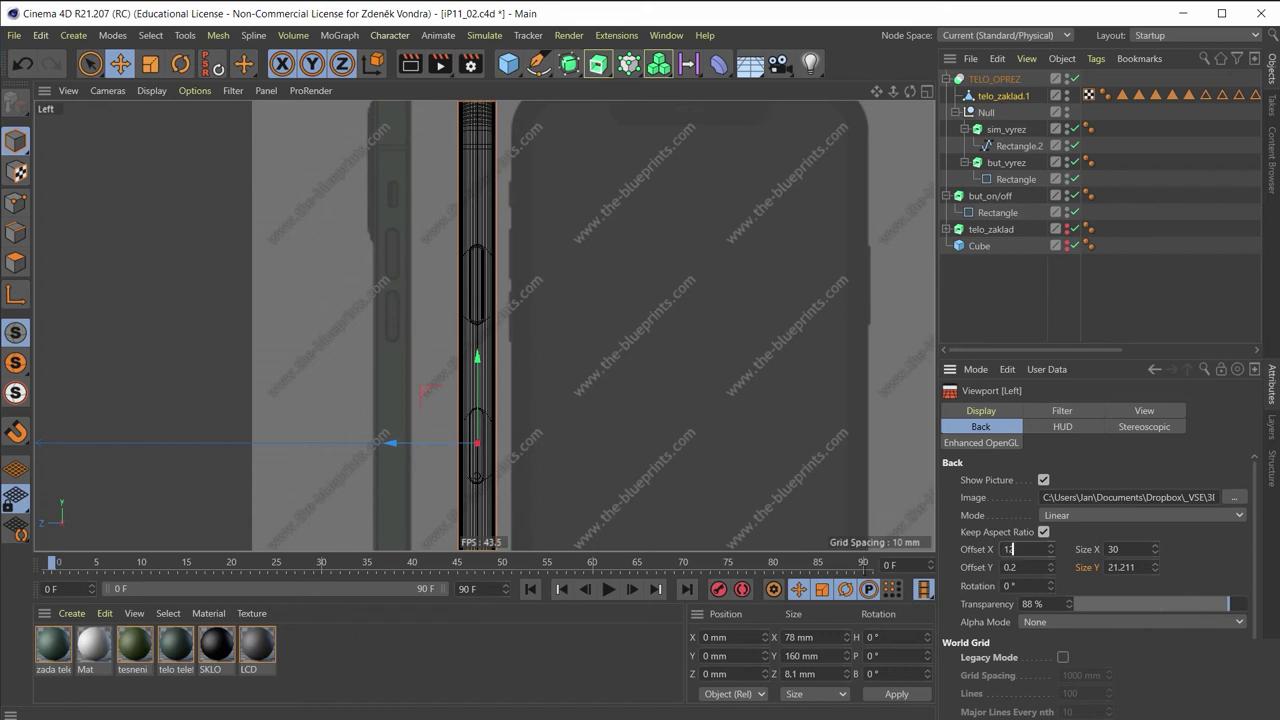
type("2")
key("Return")
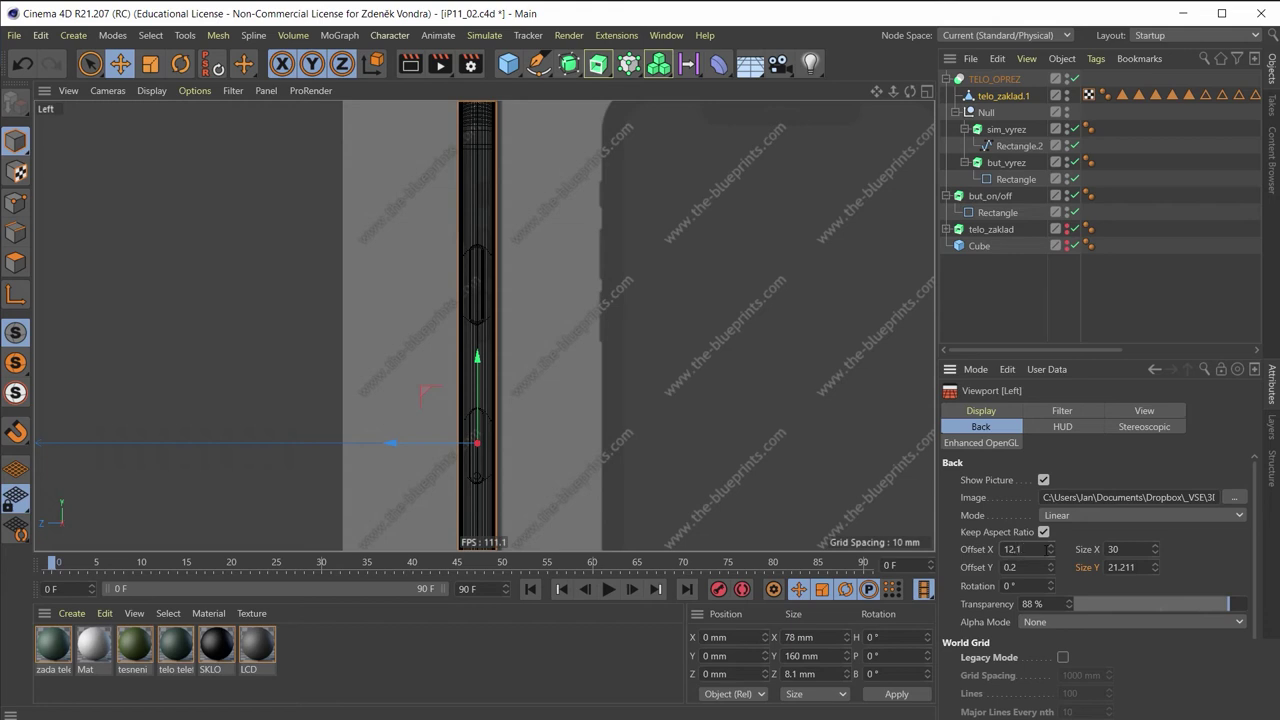
left_click_drag(1050, 549, 1050, 546)
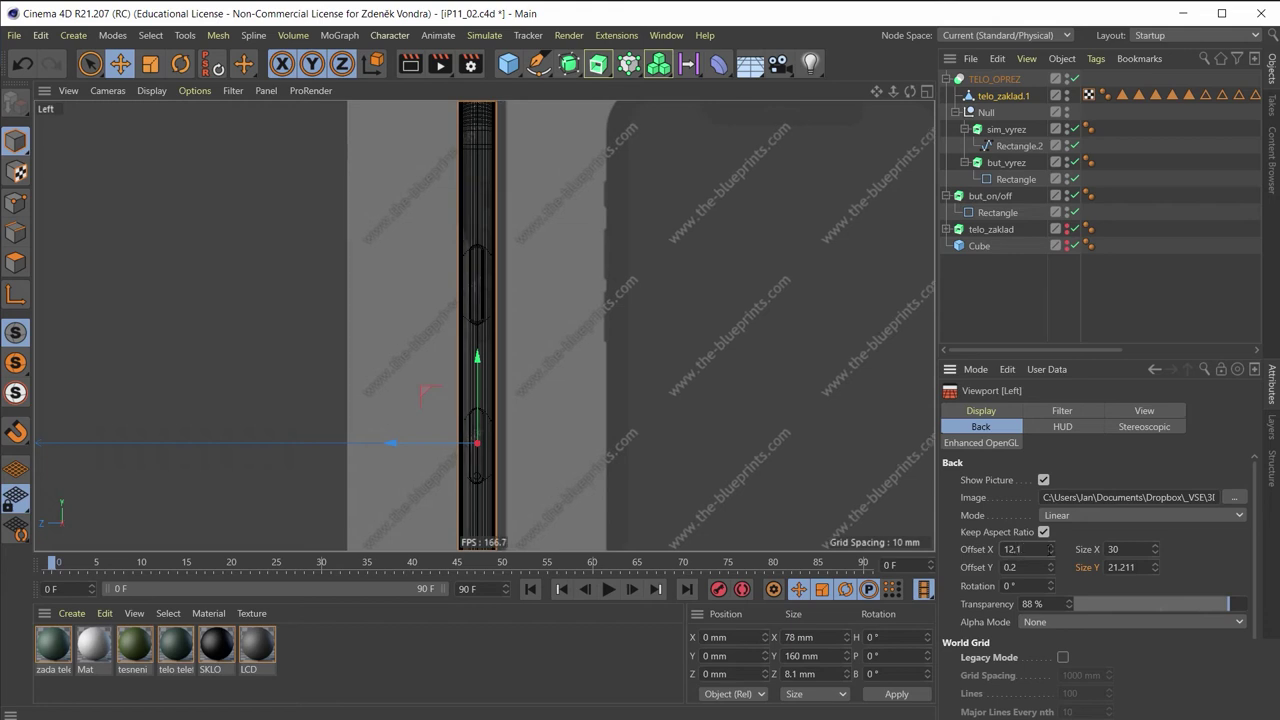
double_click(1030, 548)
type("11")
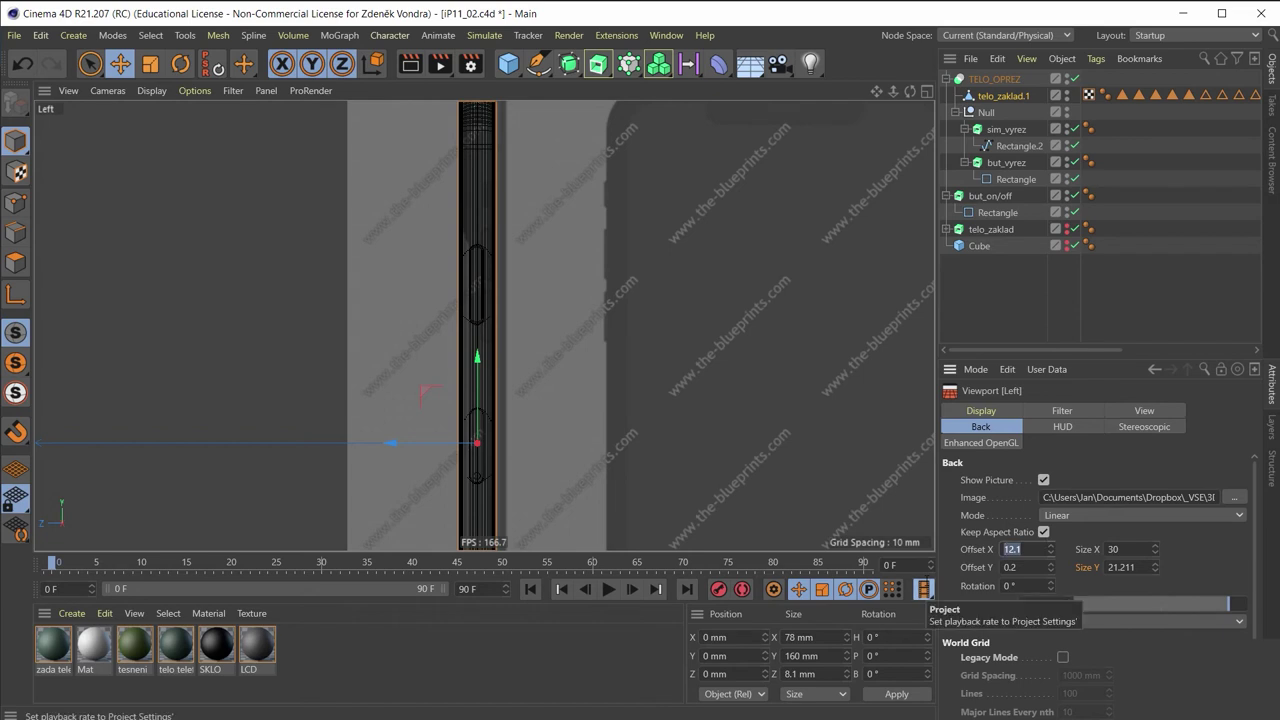
key("Return")
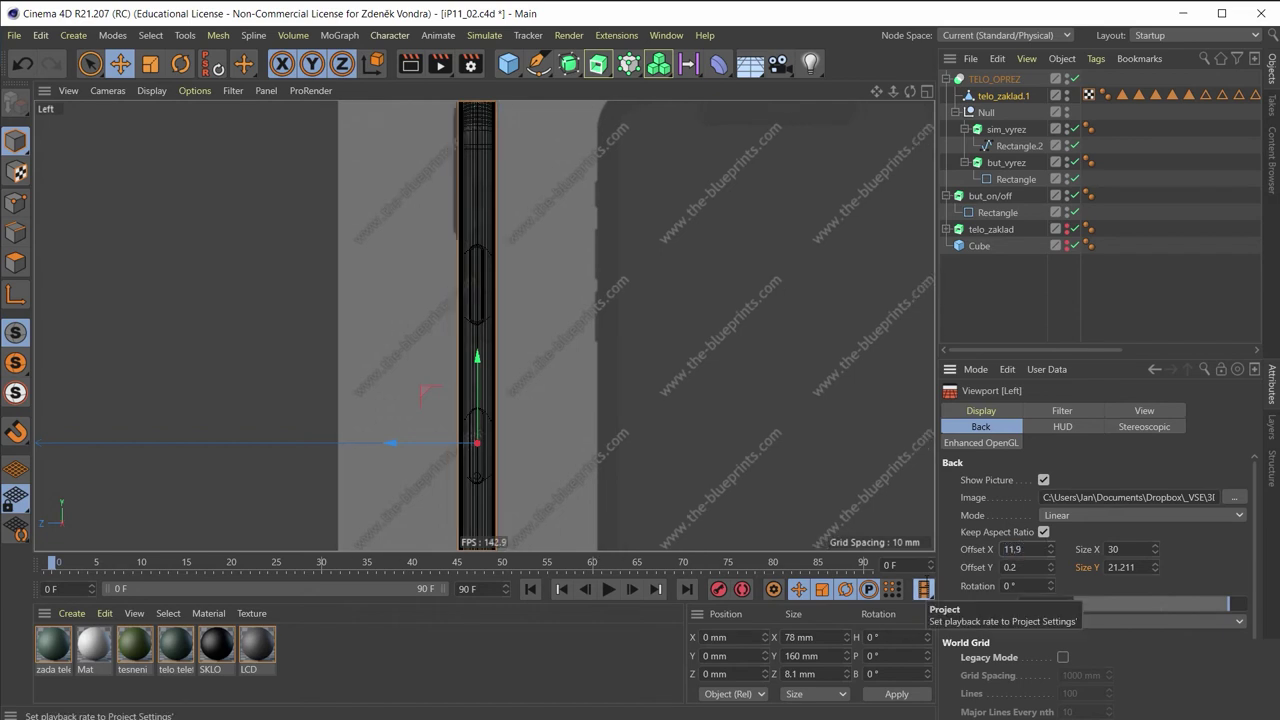
Set the Left view background Offset X to 11.98
scroll(491, 231, "up", 2)
scroll(491, 237, "up", 3)
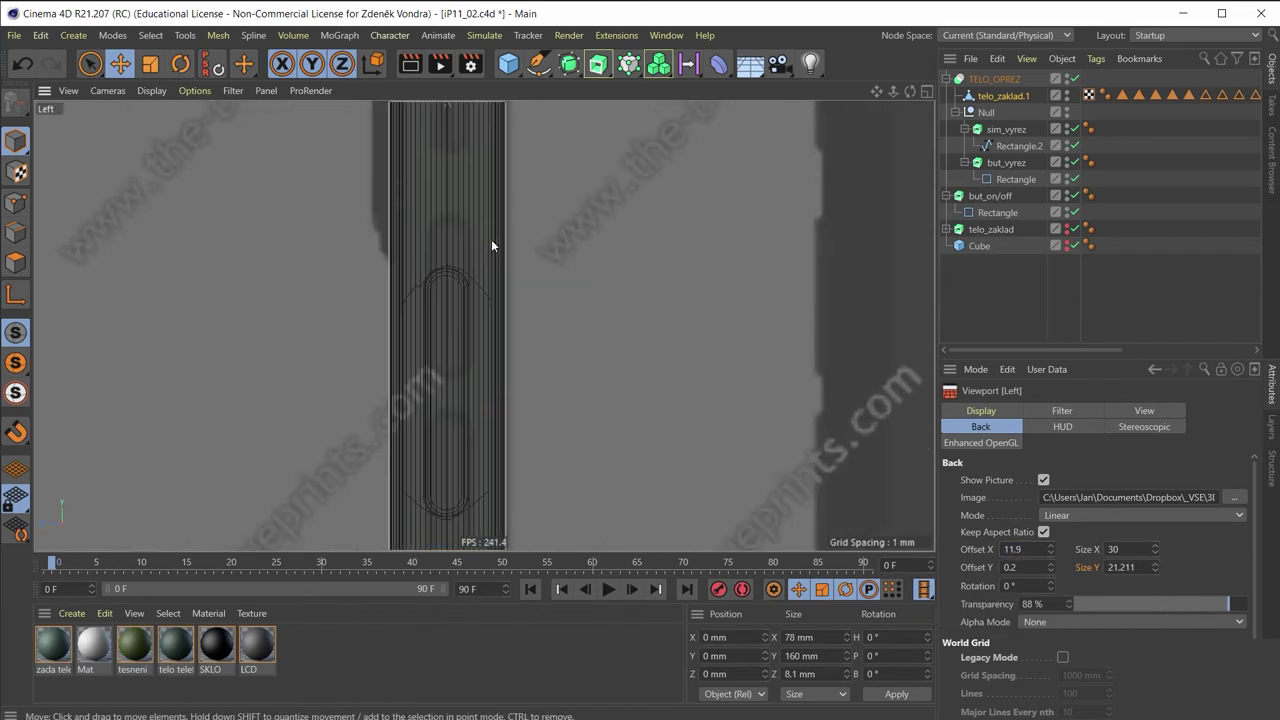
scroll(491, 239, "up", 3)
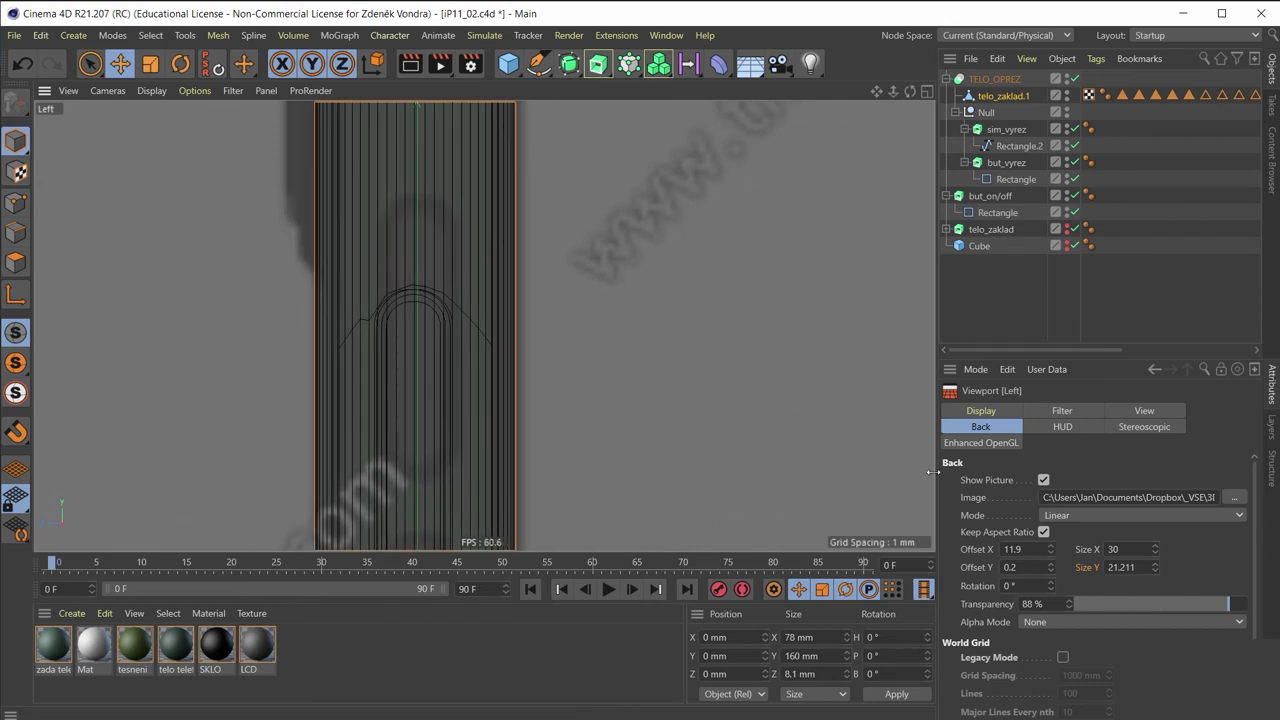
scroll(645, 364, "down", 2)
scroll(645, 364, "down", 3)
scroll(643, 350, "down", 2)
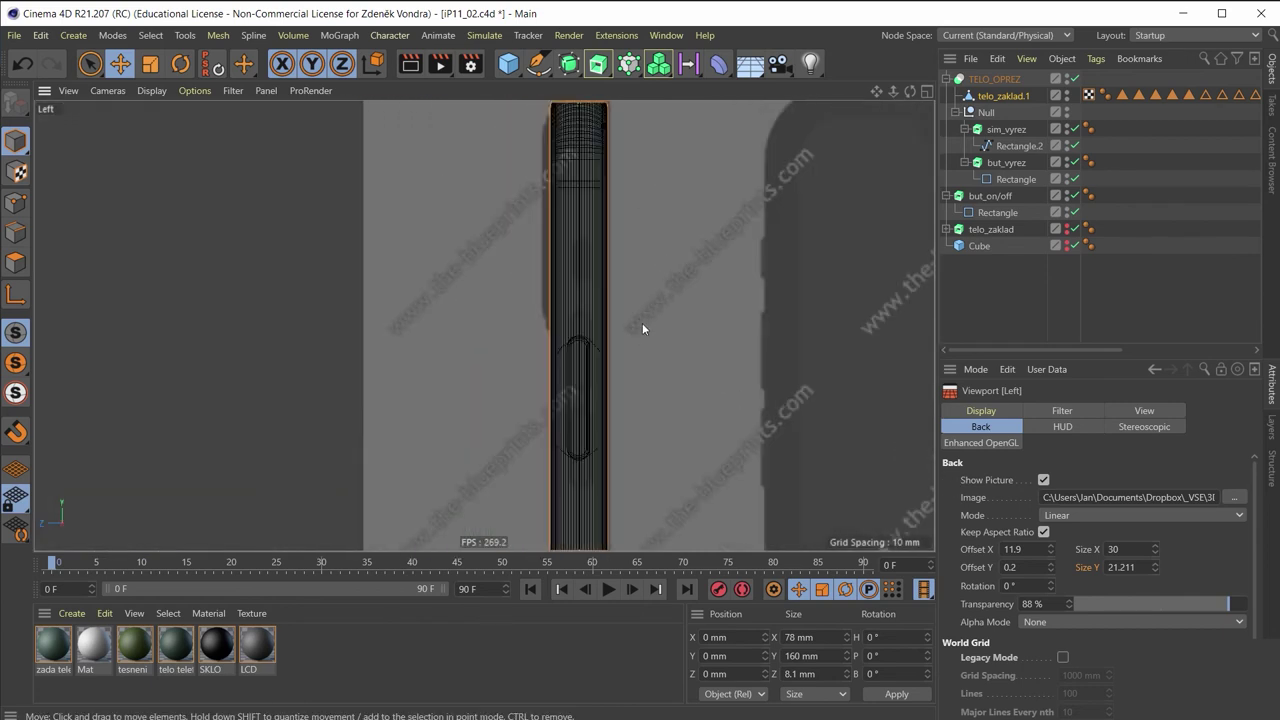
scroll(642, 315, "down", 2)
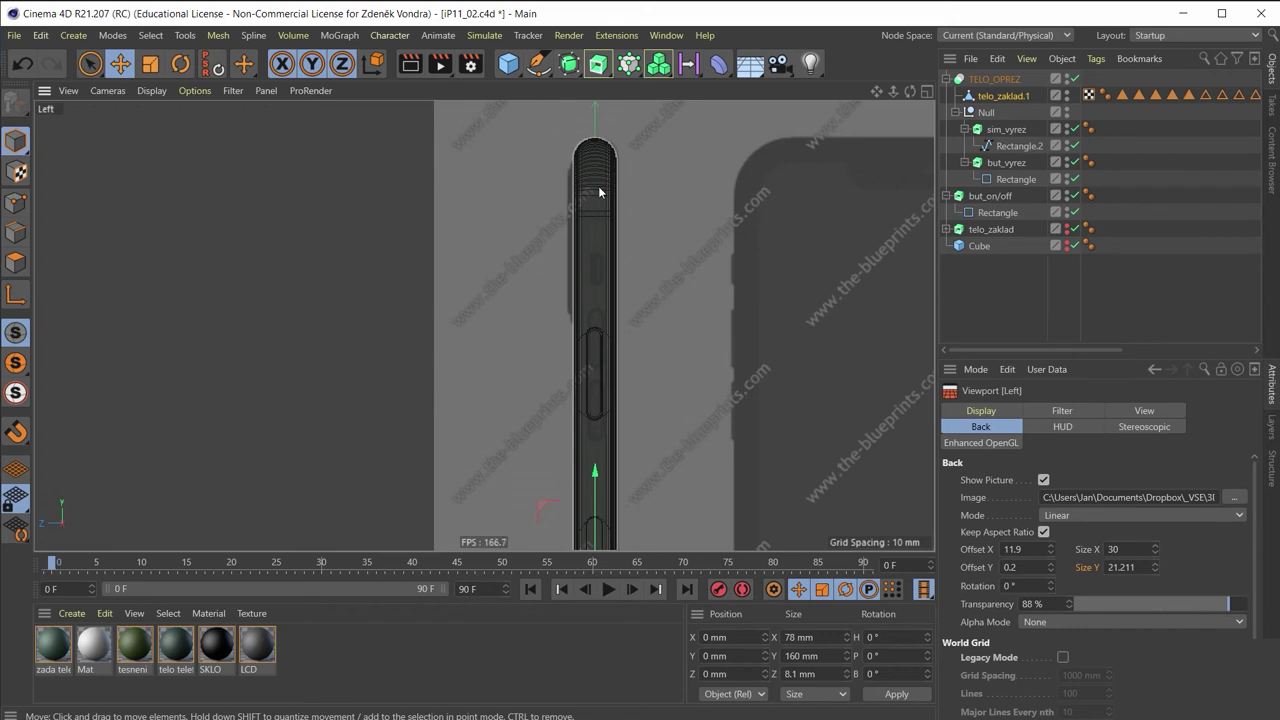
scroll(623, 277, "up", 2)
scroll(623, 277, "up", 2)
left_click(1036, 549)
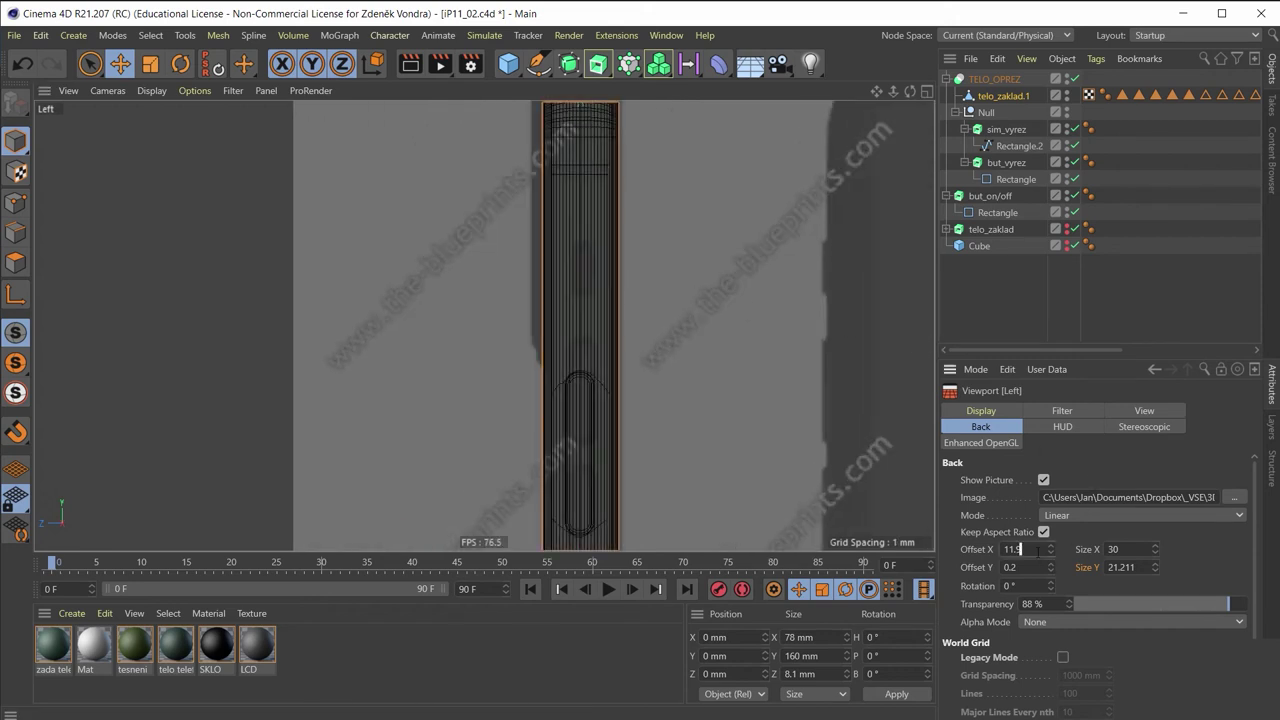
type("9")
type("8")
key("Return")
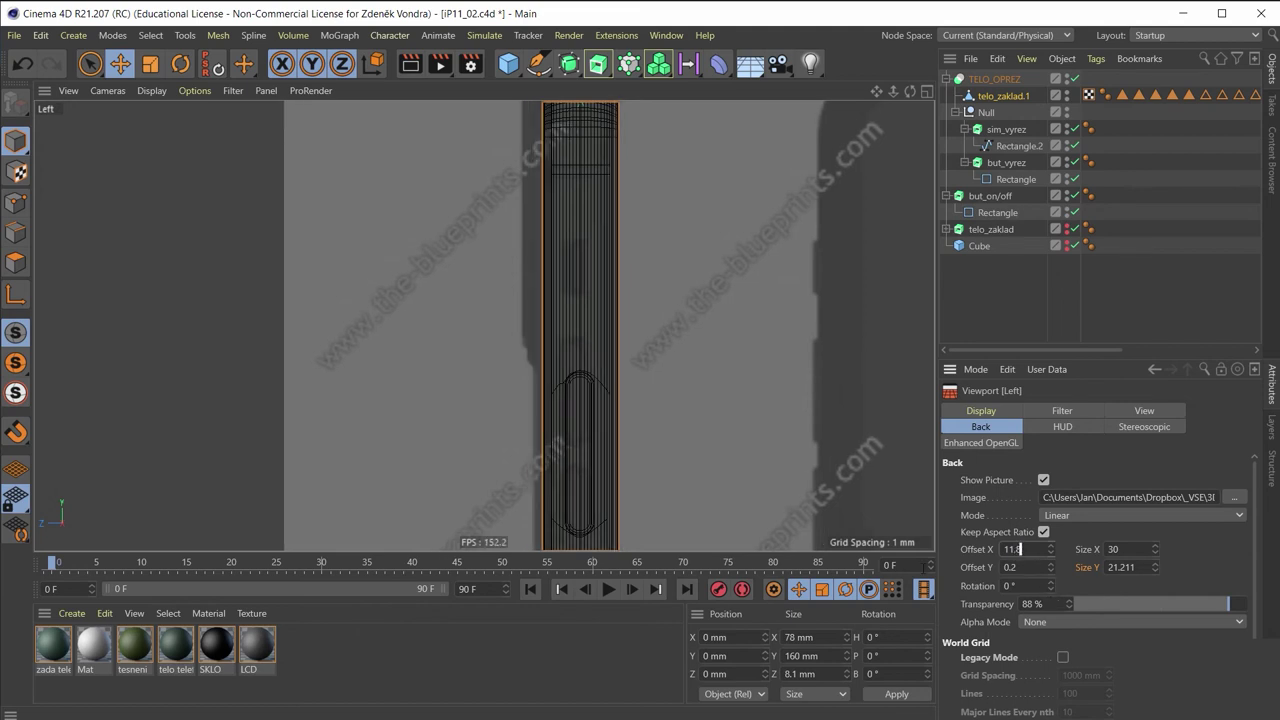
Correct Offset X to 11.9 and restore the four-view layout
key("BackSpace")
key("BackSpace")
key("BackSpace")
type("9")
key("Return")
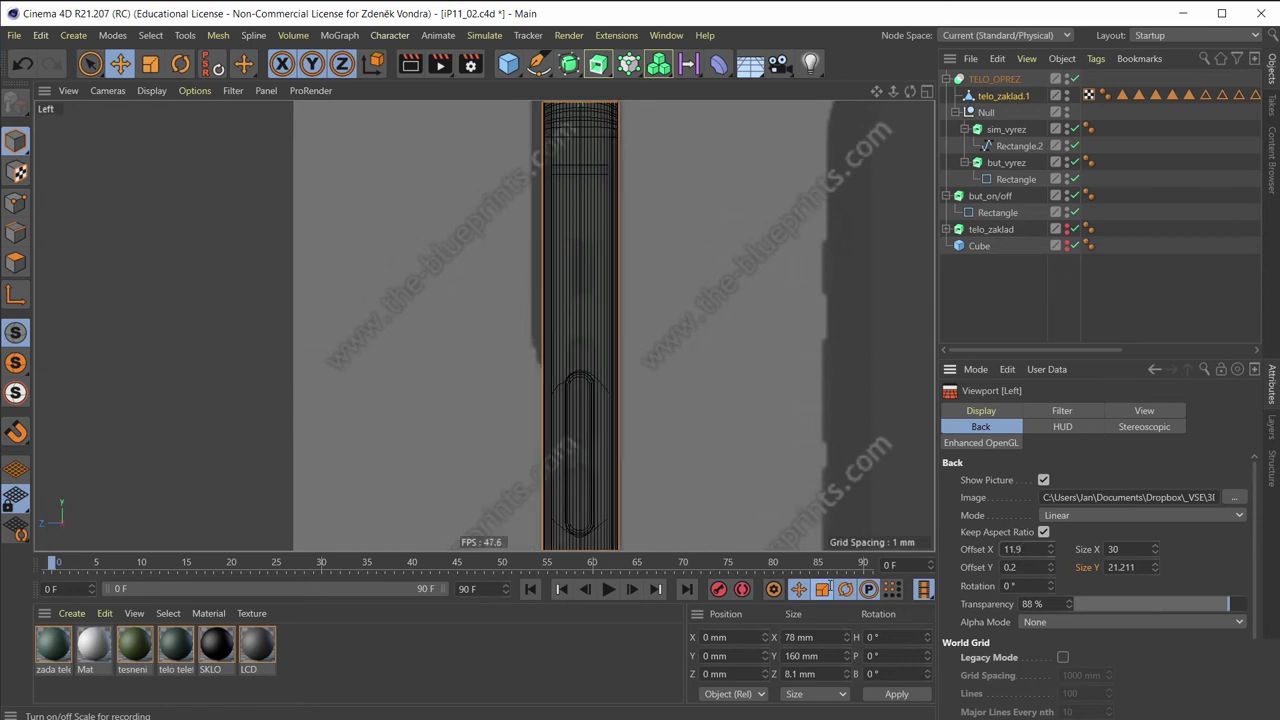
middle_click(584, 242)
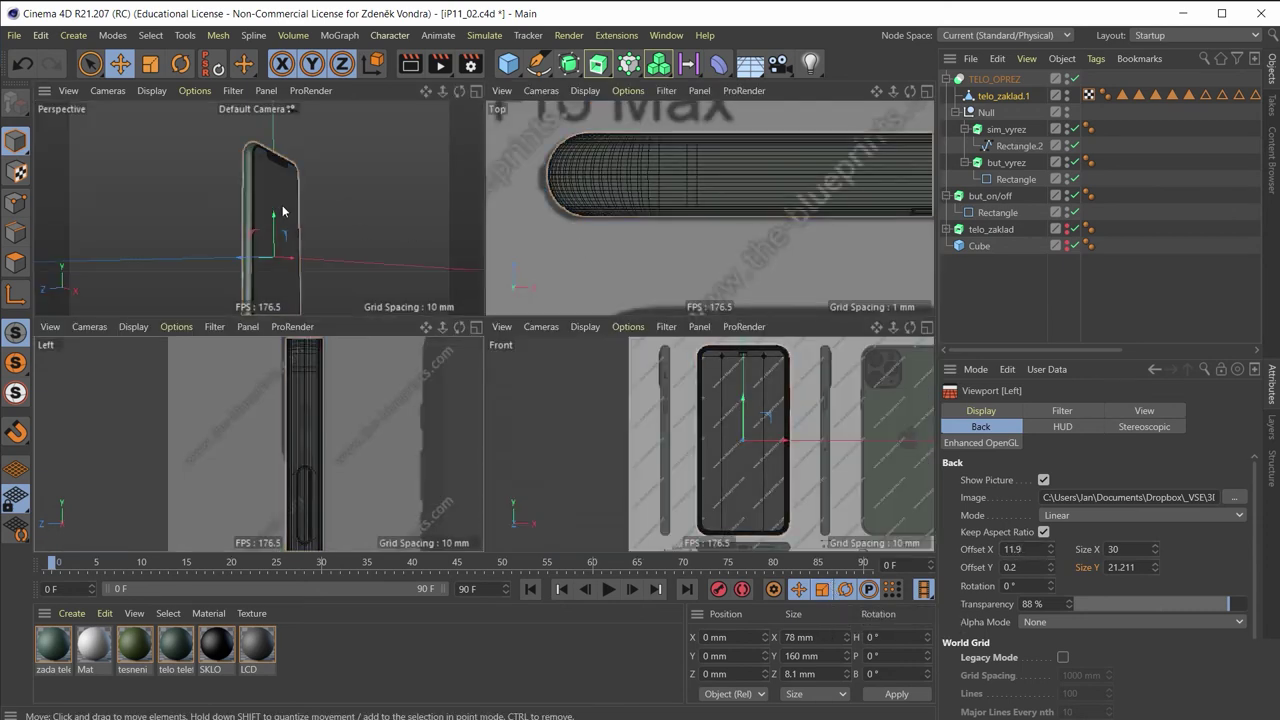
left_click(454, 214)
middle_click(306, 197)
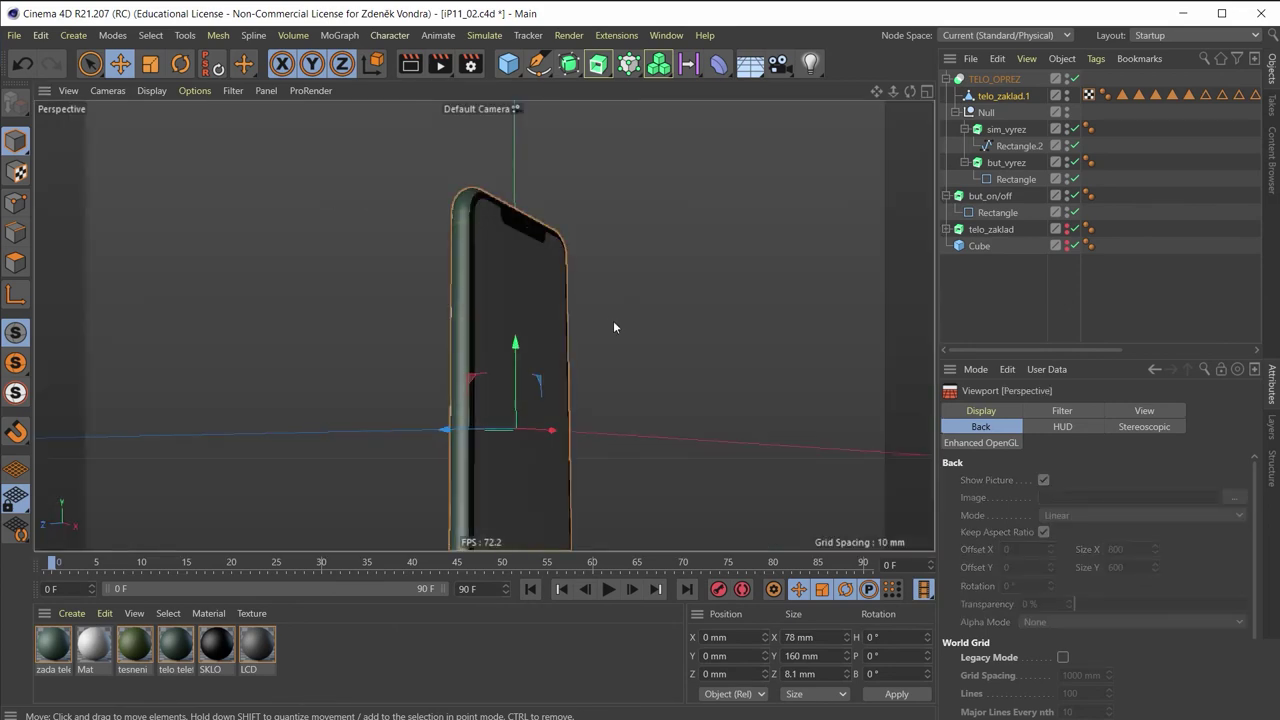
mouse_move(613, 320)
left_mouse_down("alt")
mouse_move(625, 318)
mouse_move(372, 301)
left_mouse_up("alt")
right_click_drag(372, 301, 445, 247, "alt")
mouse_move(444, 241)
left_mouse_down("alt")
mouse_move(326, 174)
mouse_move(371, 259)
mouse_move(626, 259)
mouse_move(613, 256)
left_mouse_up("alt")
right_click_drag(613, 256, 504, 252, "alt")
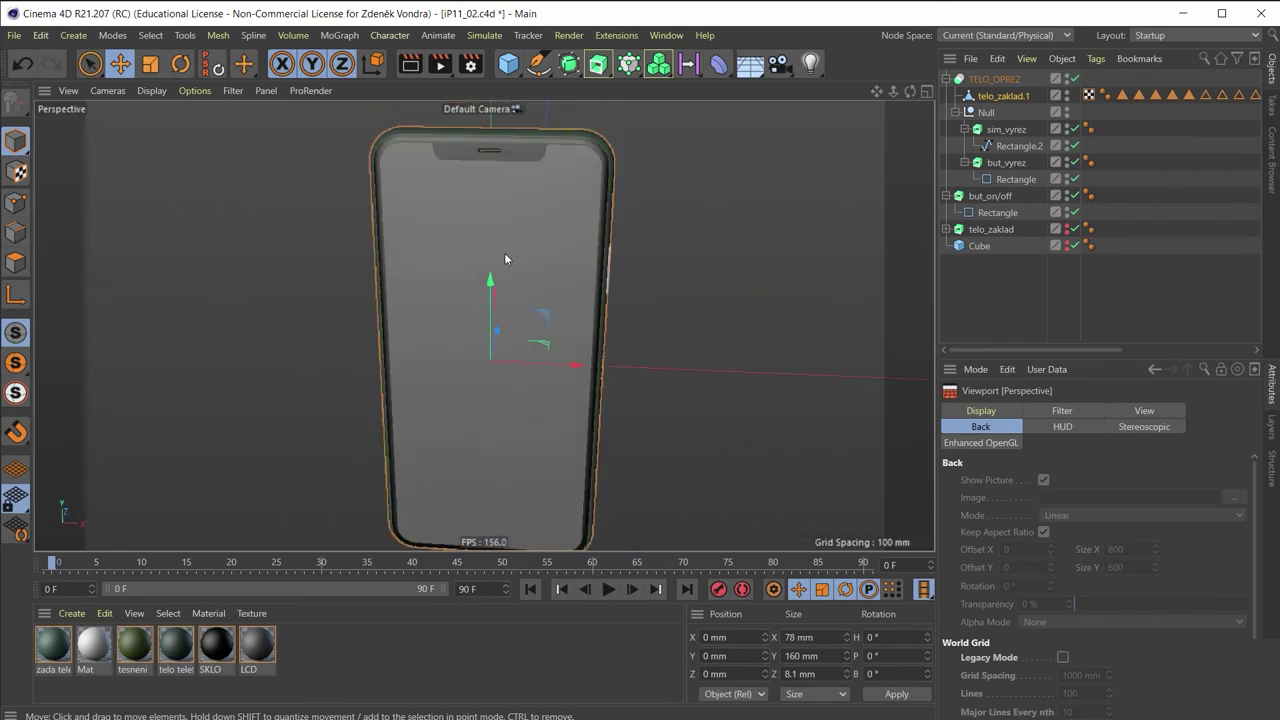
mouse_move(504, 252)
left_mouse_down("alt")
mouse_move(730, 206)
mouse_move(860, 226)
mouse_move(768, 216)
mouse_move(526, 262)
left_mouse_up("alt")
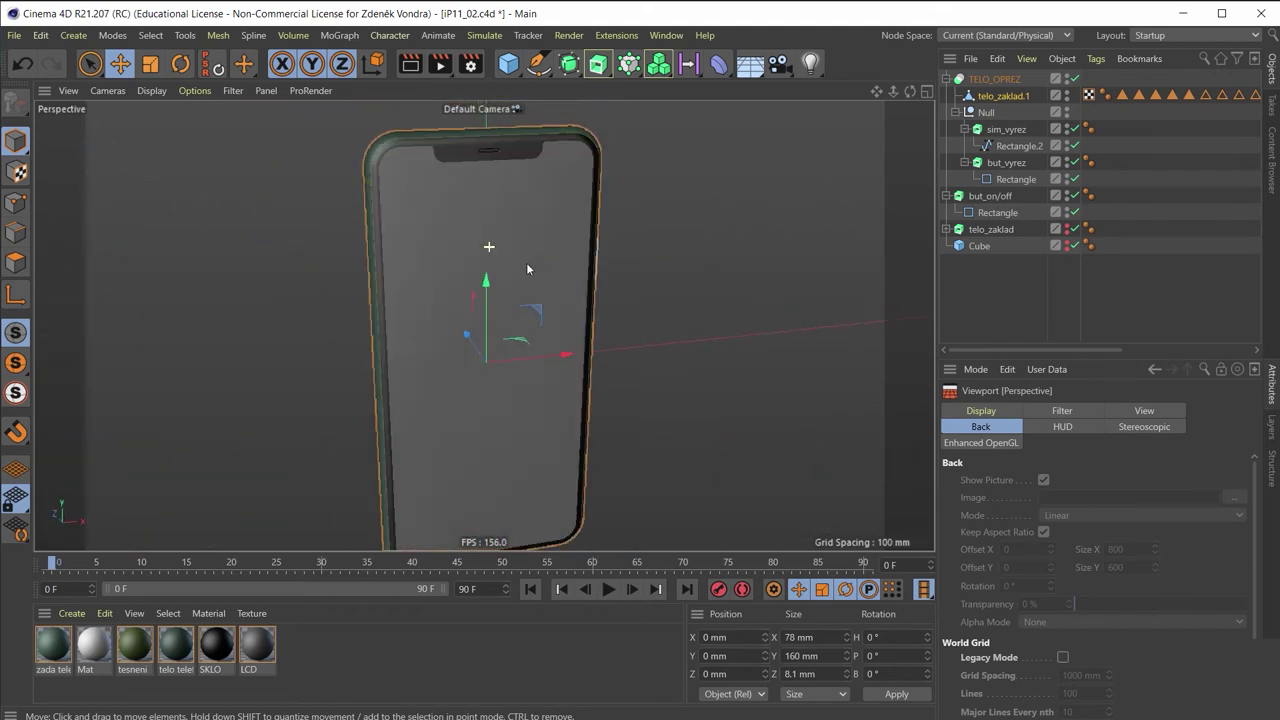
mouse_move(526, 262)
right_mouse_down("alt")
mouse_move(653, 317)
mouse_move(540, 250)
right_mouse_up("alt")
mouse_move(540, 250)
left_mouse_down("alt")
mouse_move(485, 154)
mouse_move(375, 156)
mouse_move(313, 184)
mouse_move(566, 200)
mouse_move(552, 347)
mouse_move(613, 341)
left_mouse_up("alt")
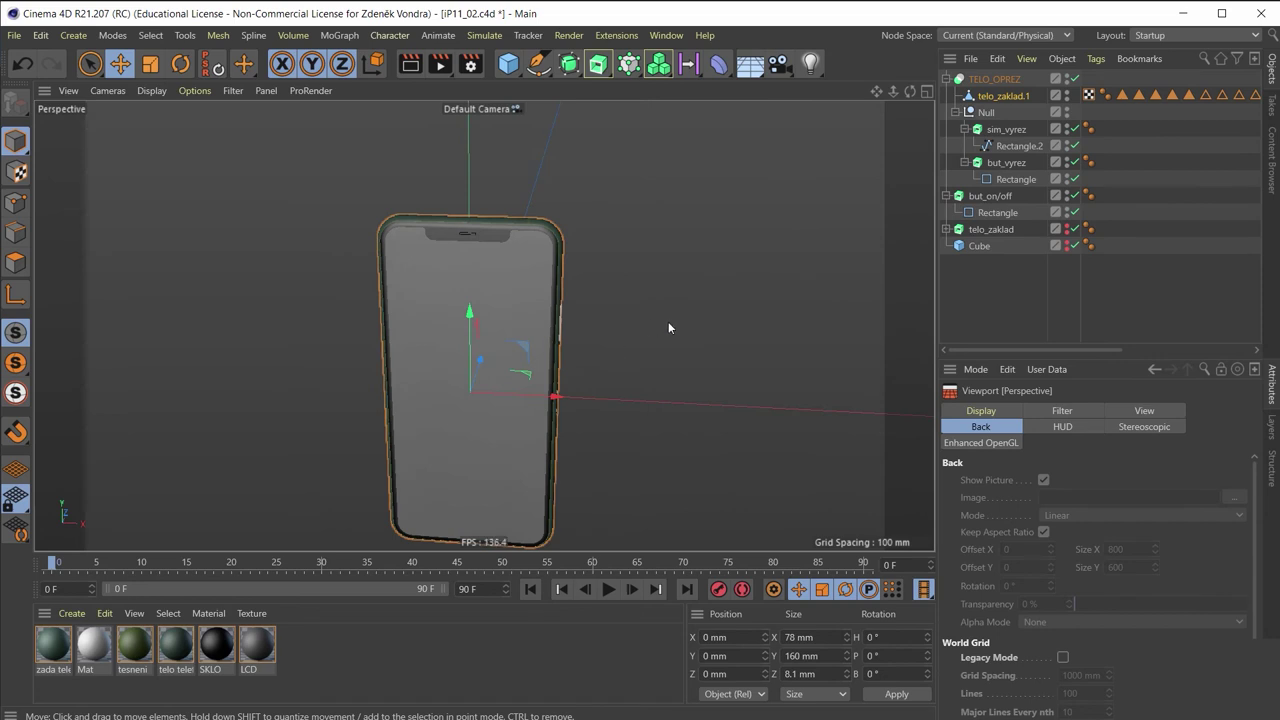
mouse_move(737, 360)
left_mouse_down("alt")
mouse_move(611, 343)
mouse_move(457, 379)
left_mouse_up("alt")
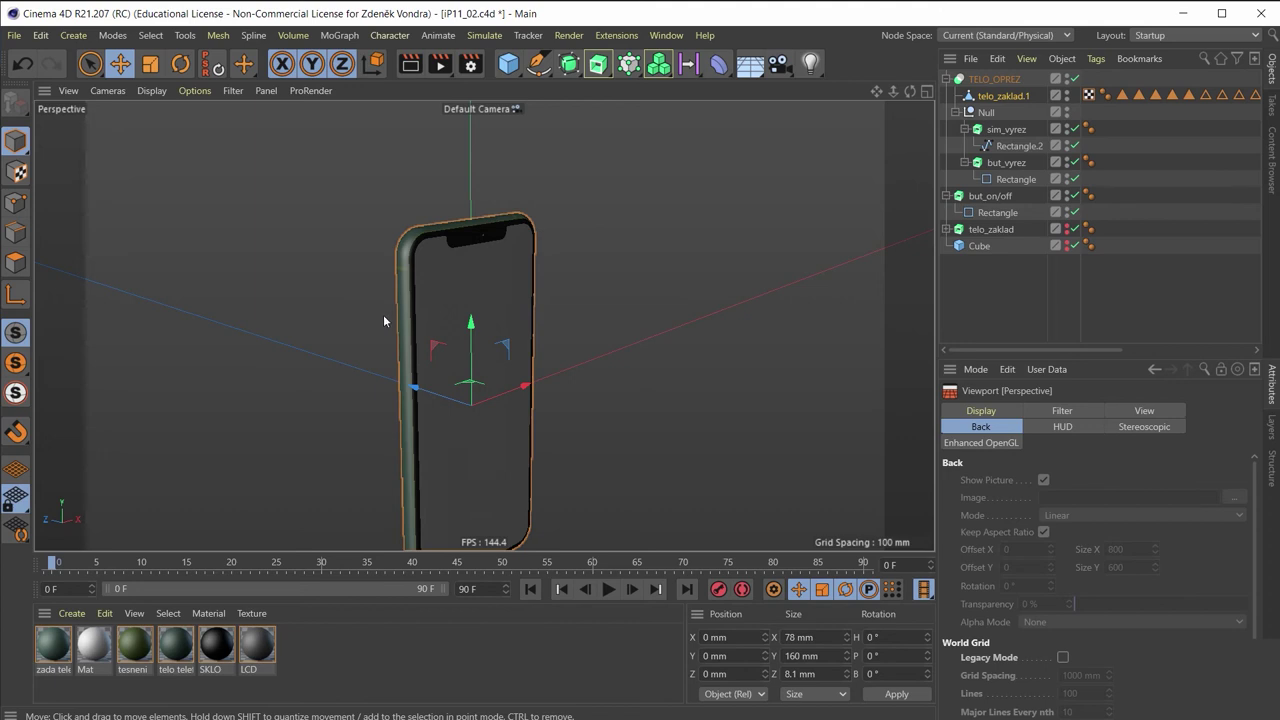
middle_click(466, 302)
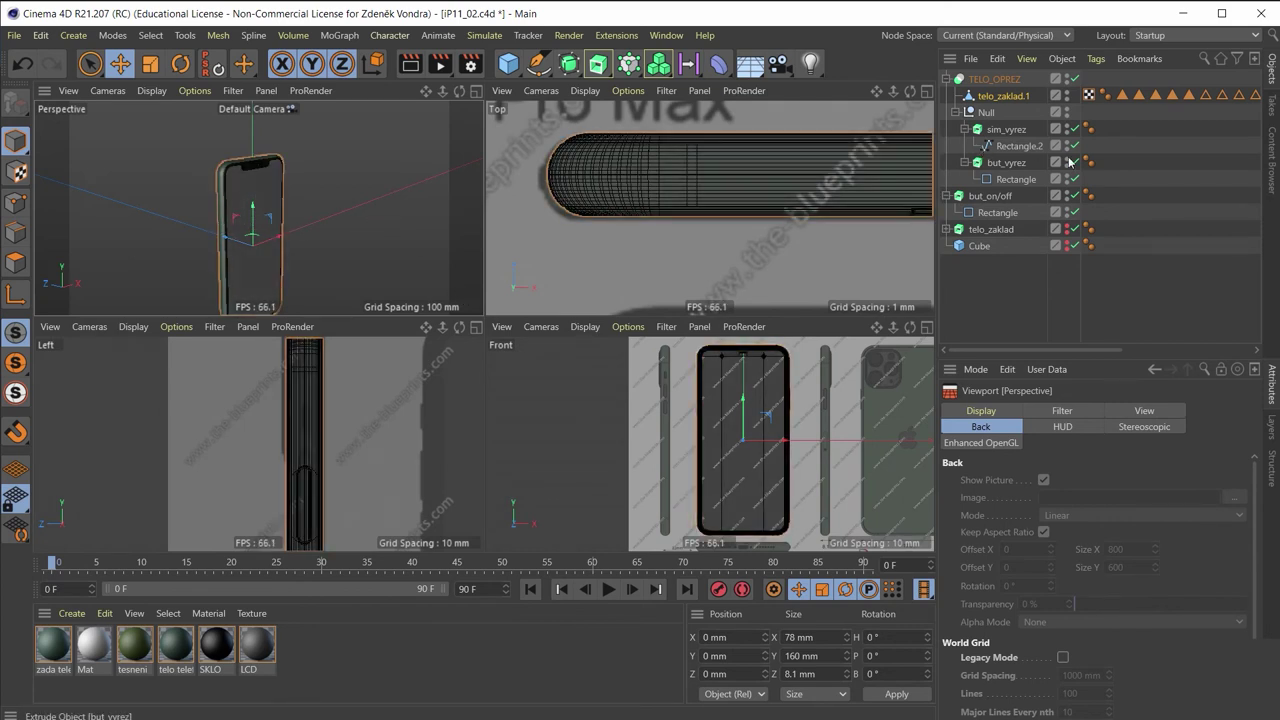
Copy but_vyrez's 3.2 × 17.5 mm Rectangle, paste it top-level, and maximize the Left view
left_click(1019, 180)
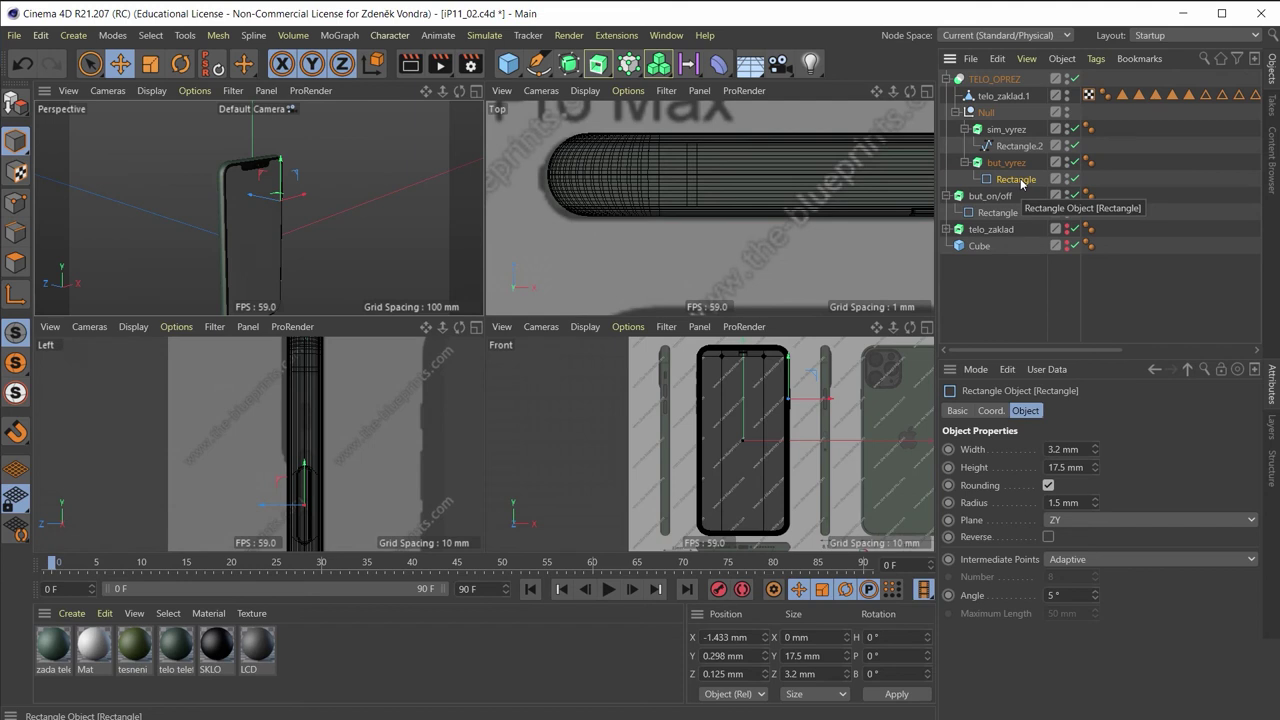
key("ctrl+c")
key("ctrl+v")
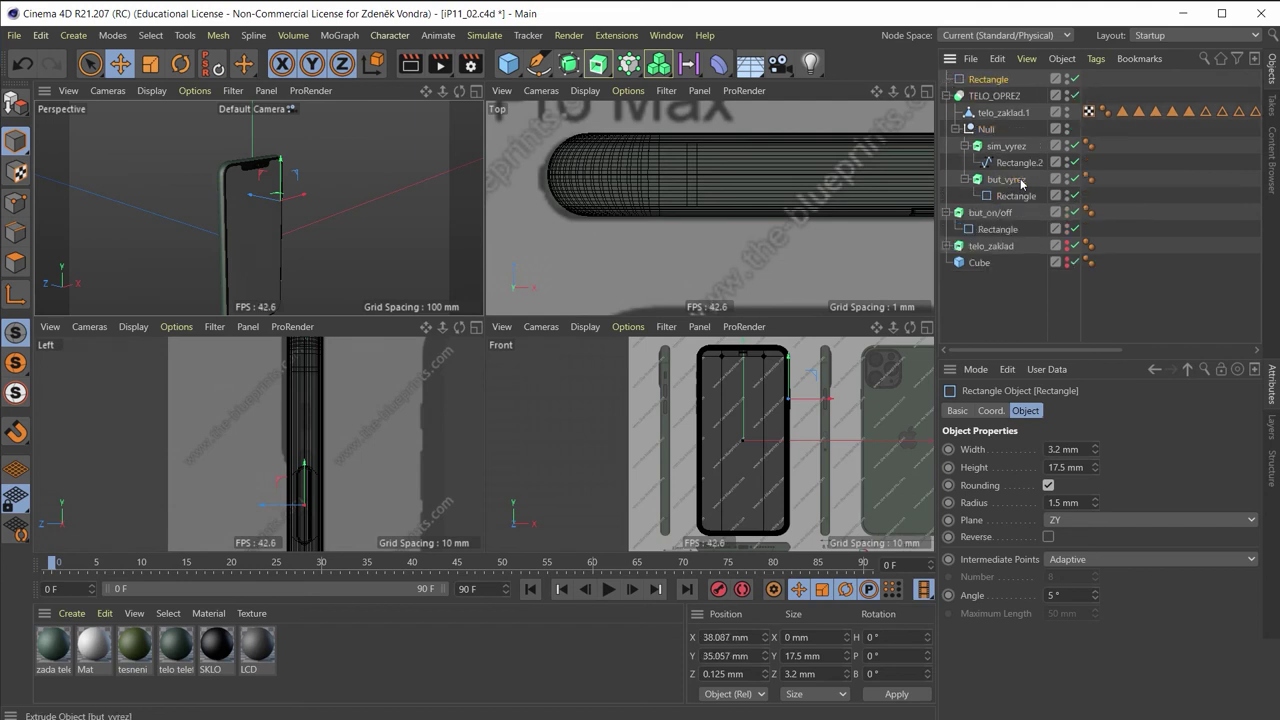
middle_click(363, 406)
scroll(600, 327, "down", 2)
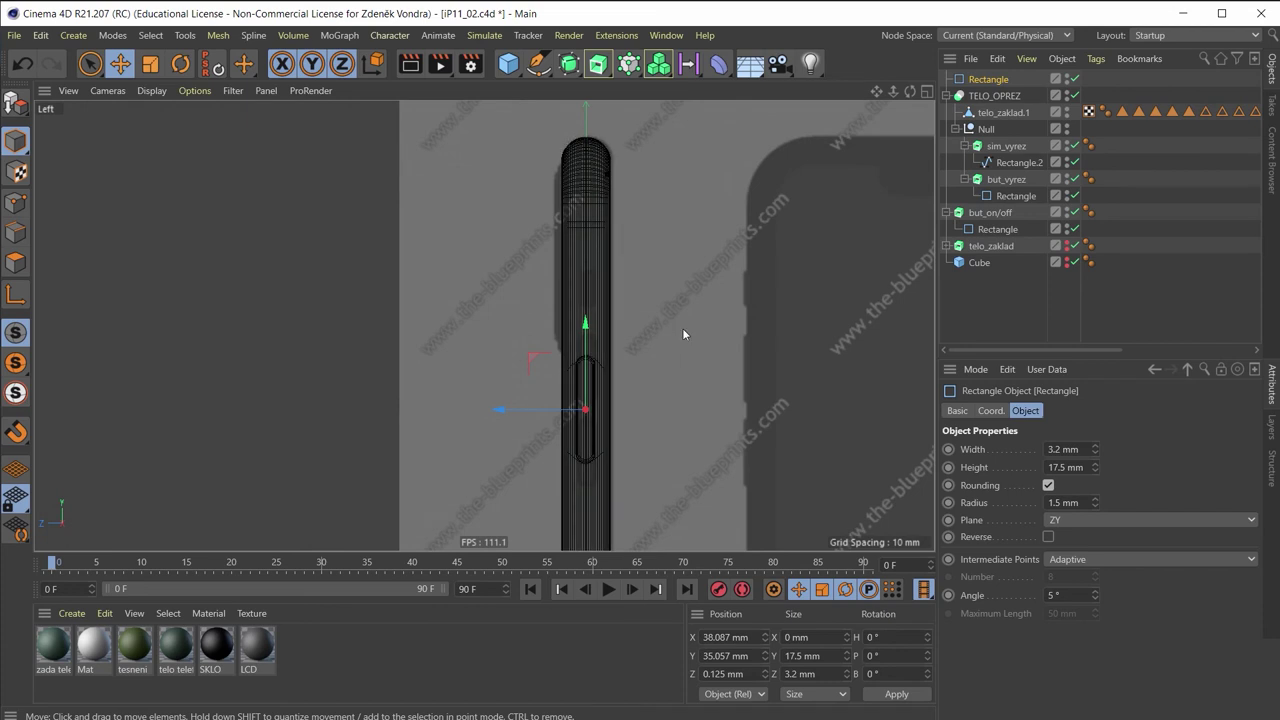
In Perspective, drag the copied Rectangle to X -48.97 mm, then zoom the Left view onto it
left_click(1016, 196)
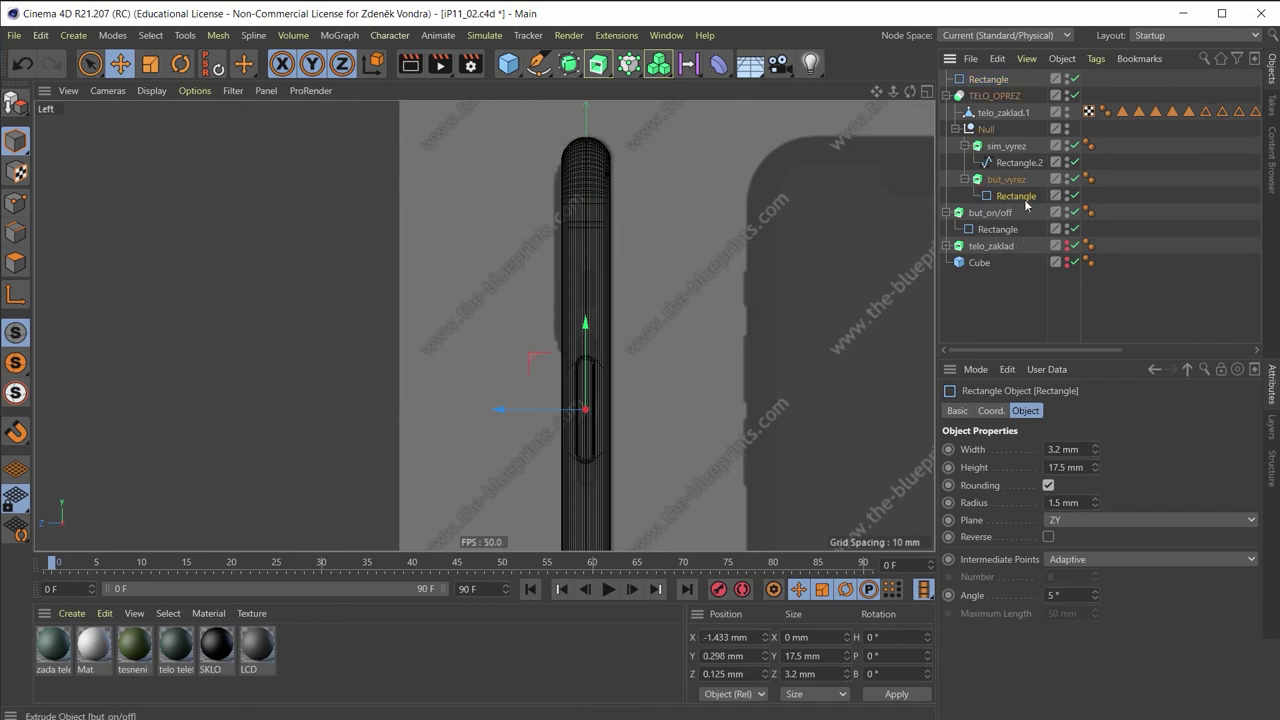
left_click(985, 80)
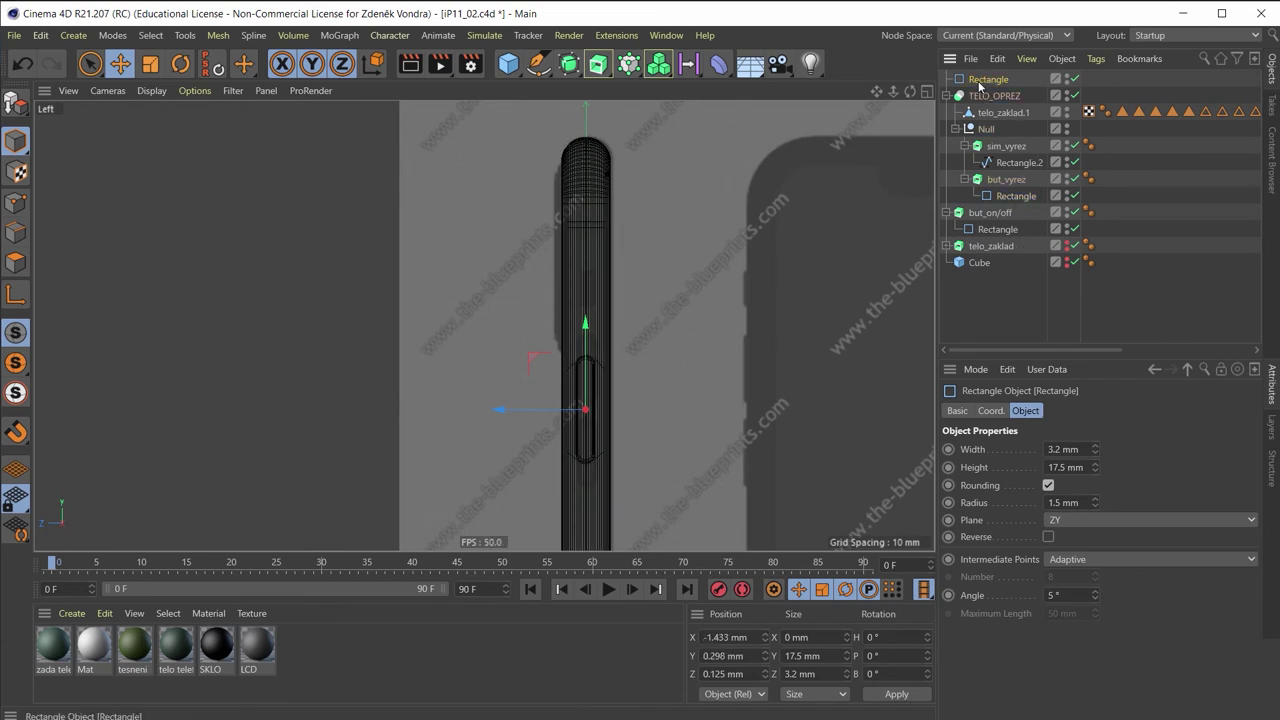
middle_click(641, 355)
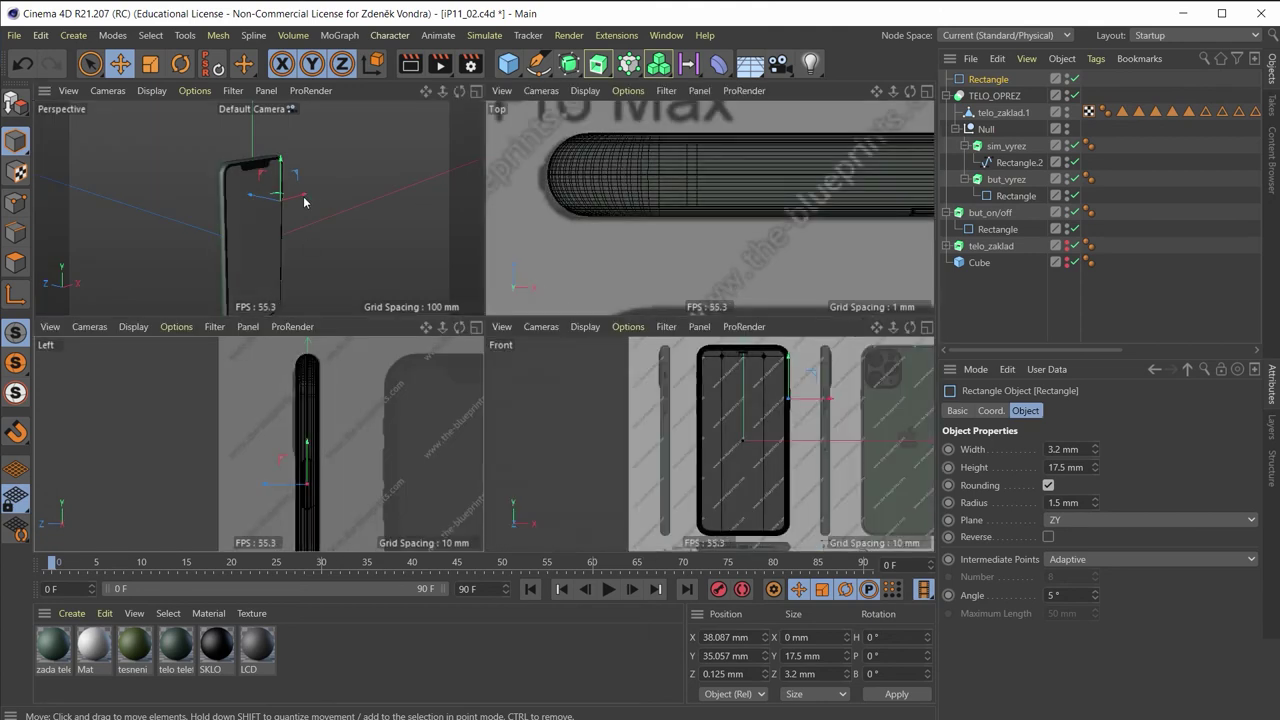
middle_click(305, 202)
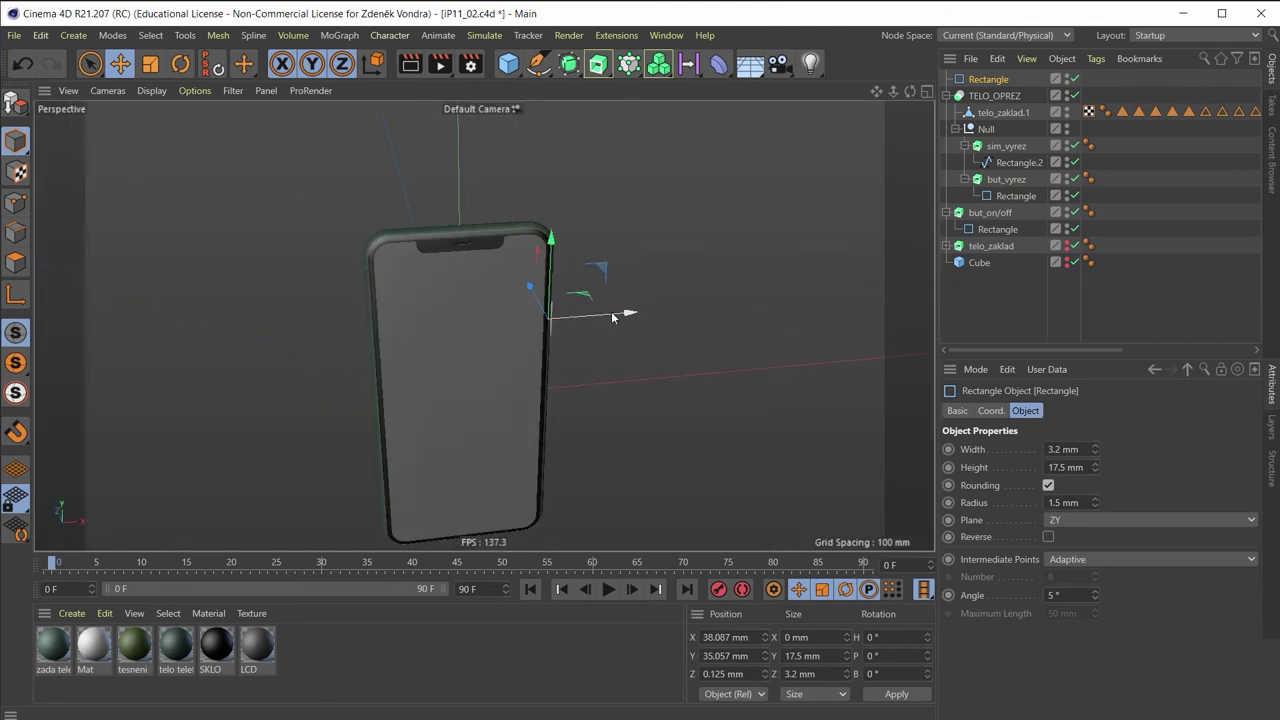
mouse_move(613, 317)
left_mouse_down()
mouse_move(452, 343)
mouse_move(474, 351)
mouse_move(454, 365)
left_mouse_up()
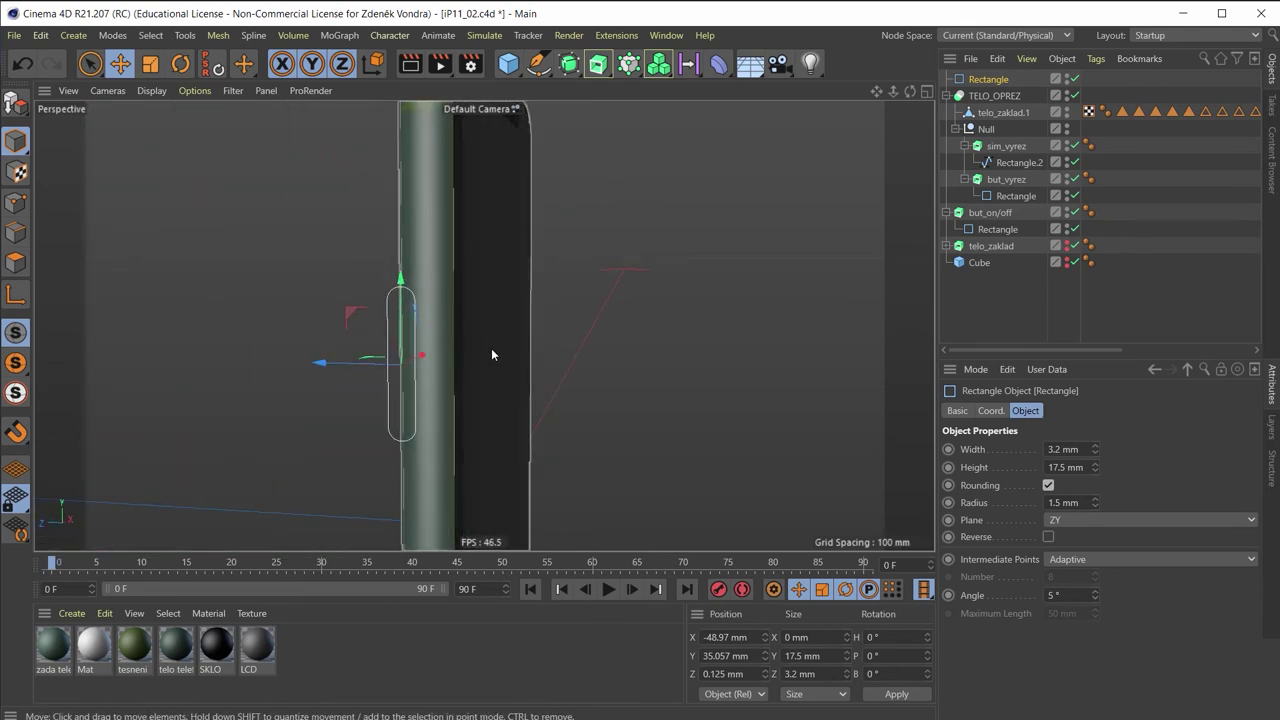
middle_click(491, 348)
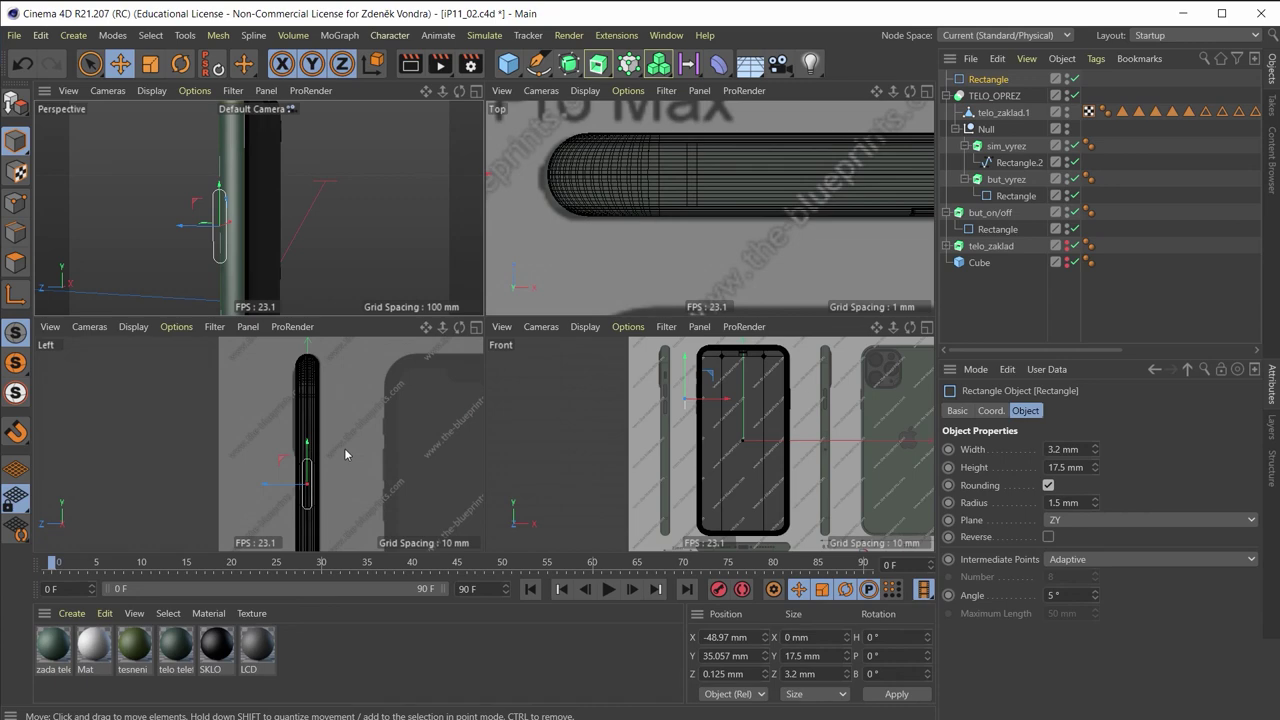
middle_click(345, 455)
scroll(643, 409, "up", 3)
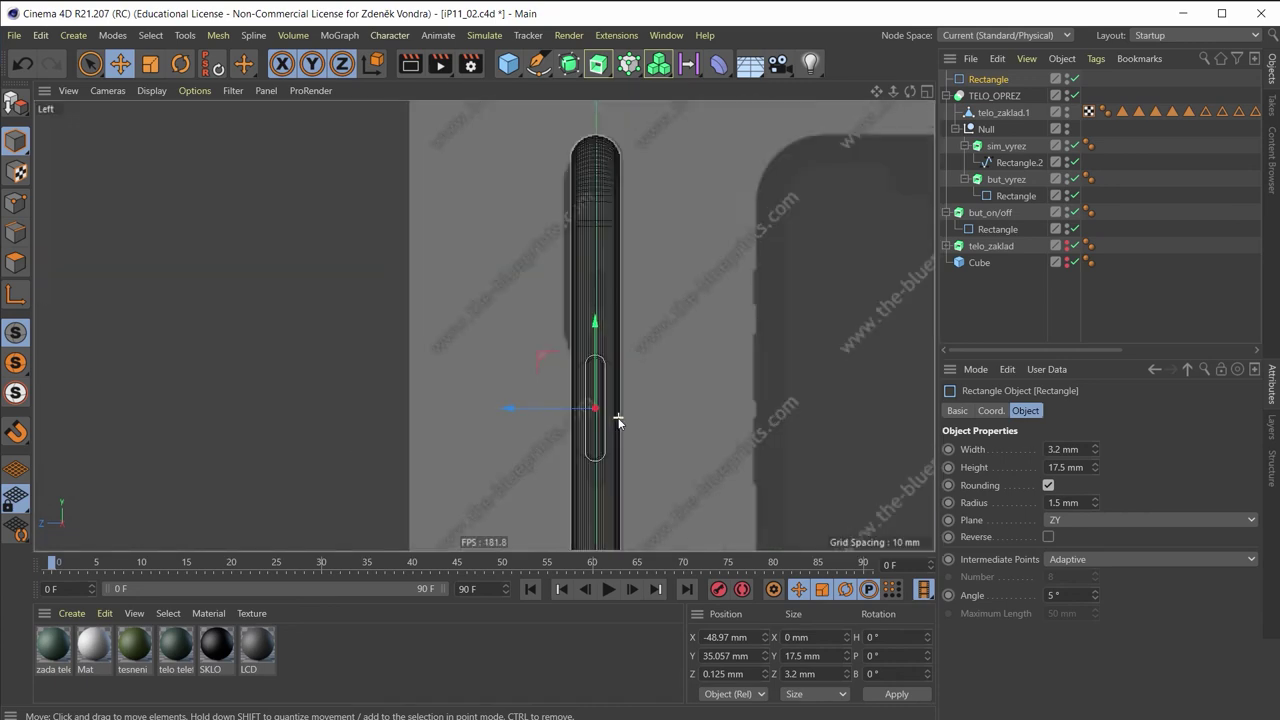
scroll(617, 420, "up", 3)
scroll(613, 440, "up", 3)
mouse_move(641, 377)
middle_mouse_down()
mouse_move(597, 175)
mouse_move(610, 329)
middle_mouse_up()
Reduce the copied Rectangle's height to 13.5 mm and raise it to Y 41.568 mm
scroll(610, 329, "up", 2)
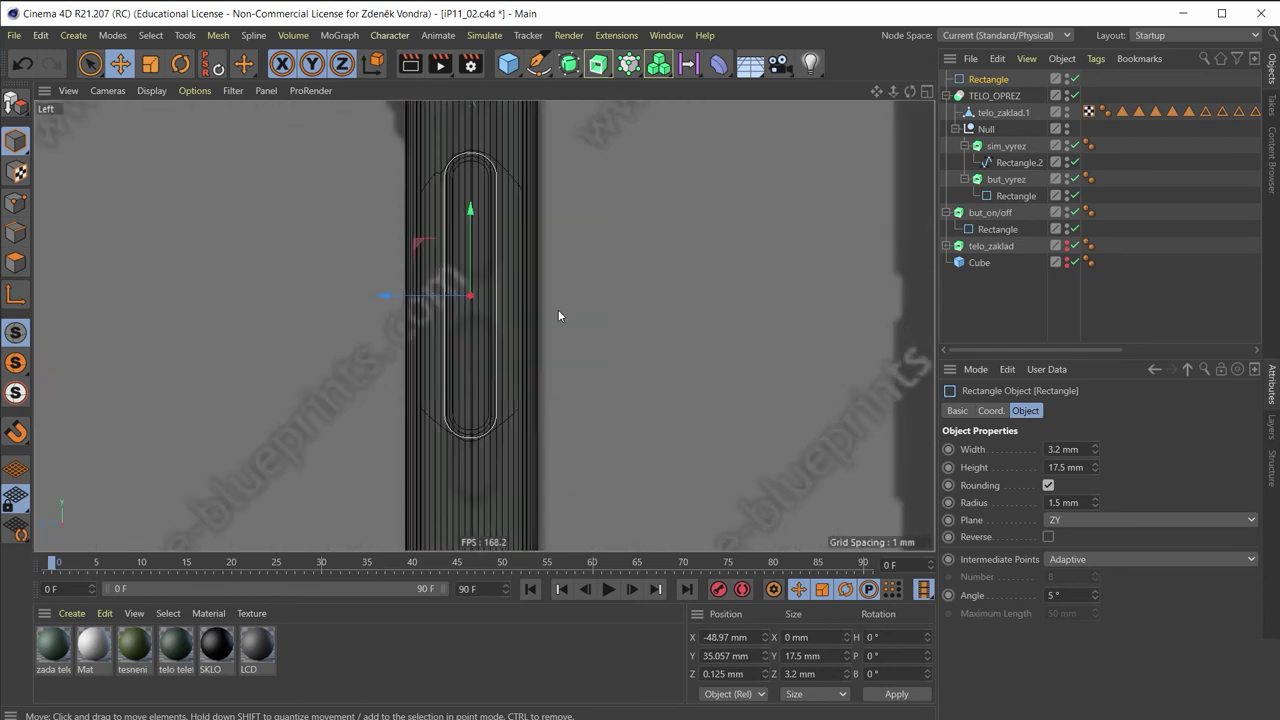
middle_click_drag(533, 201, 533, 299)
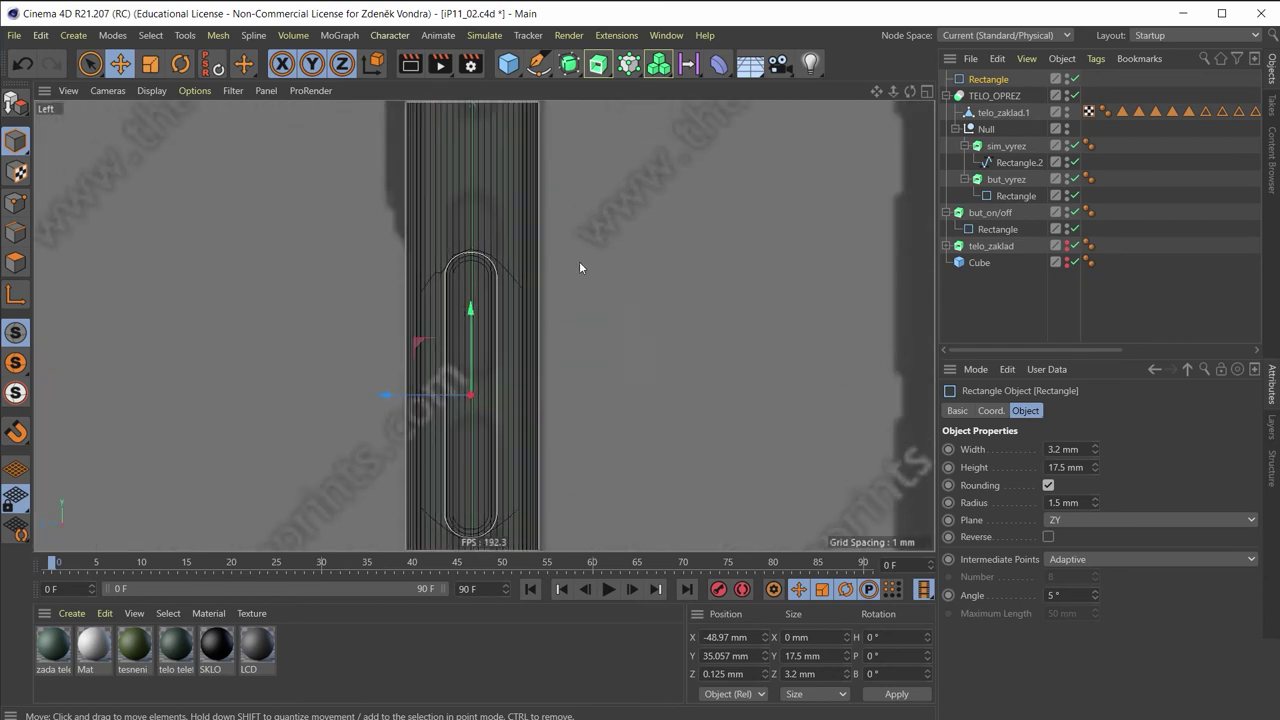
left_click(1094, 474)
left_click(1094, 474)
left_click(1094, 474)
left_click(1094, 474)
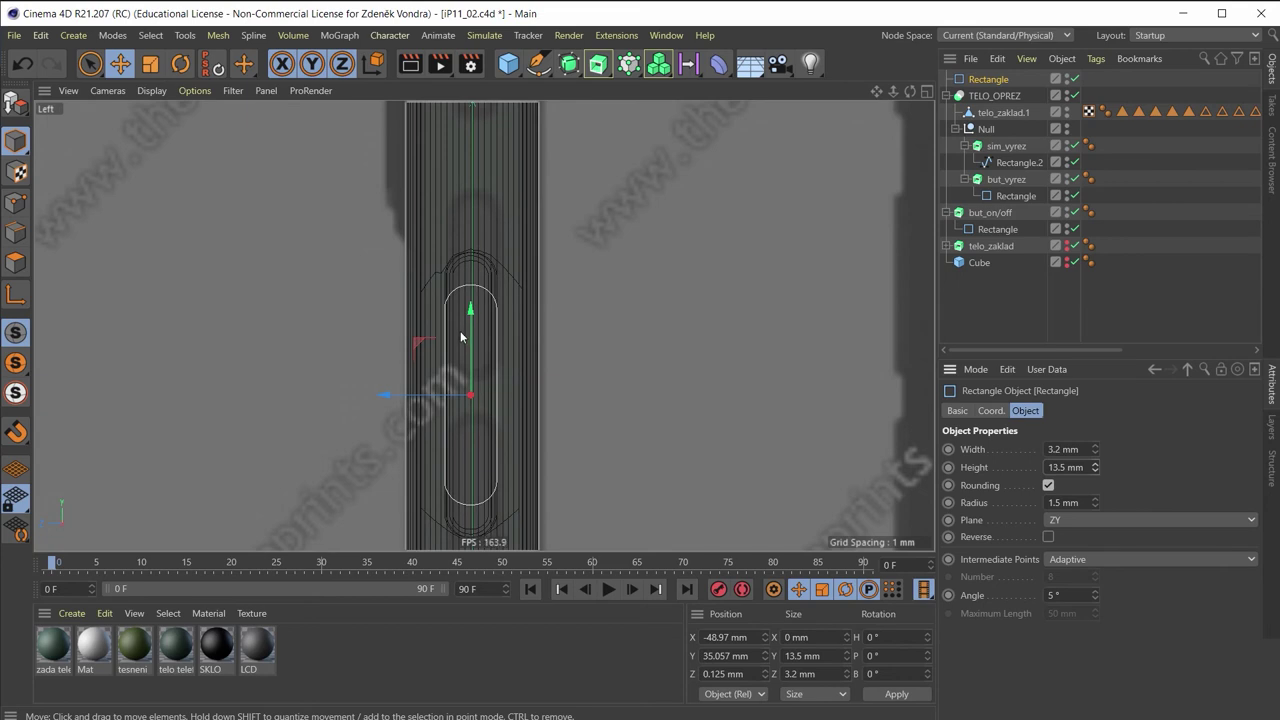
left_click_drag(466, 340, 509, 234)
key("alt+Tab")
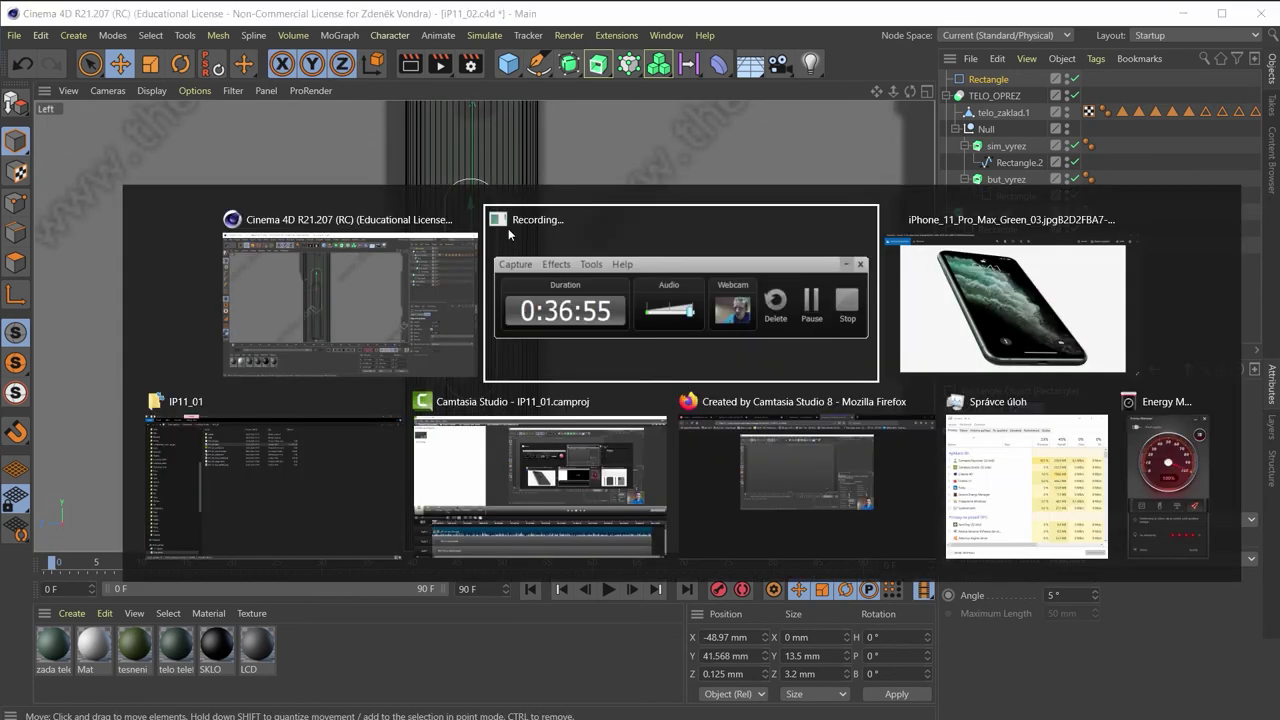
key("alt+Tab")
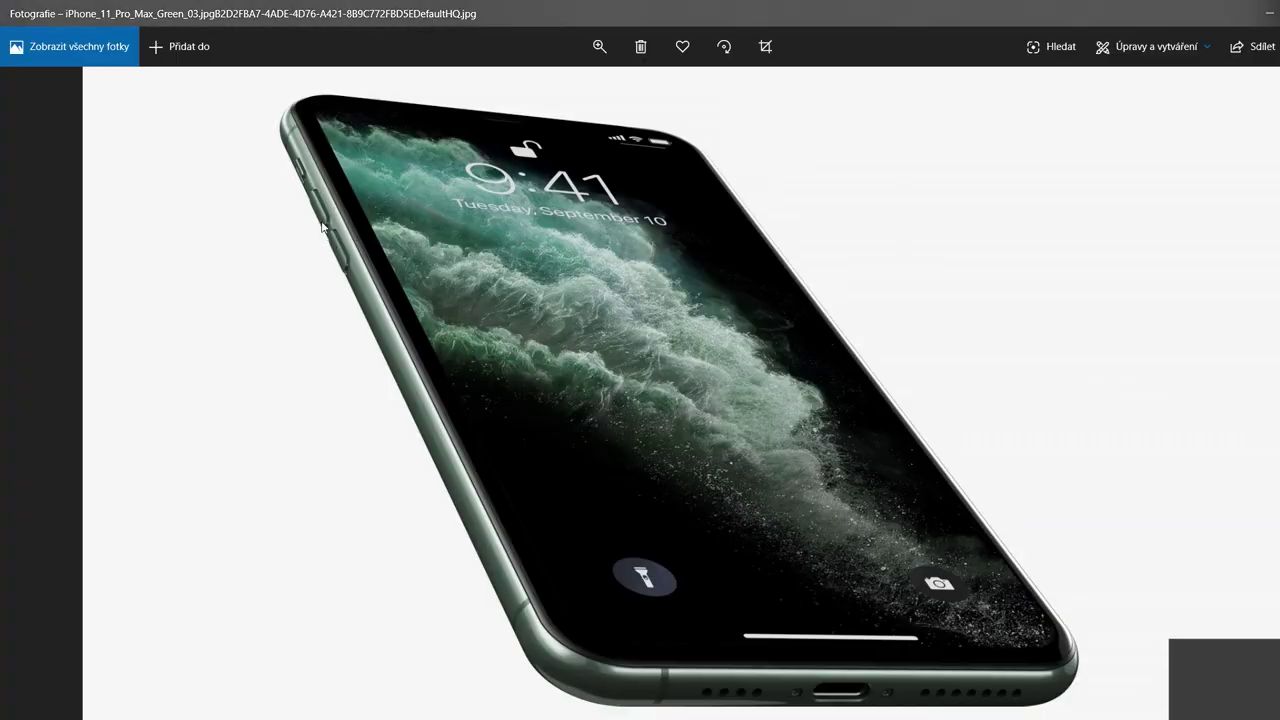
key("alt+Tab")
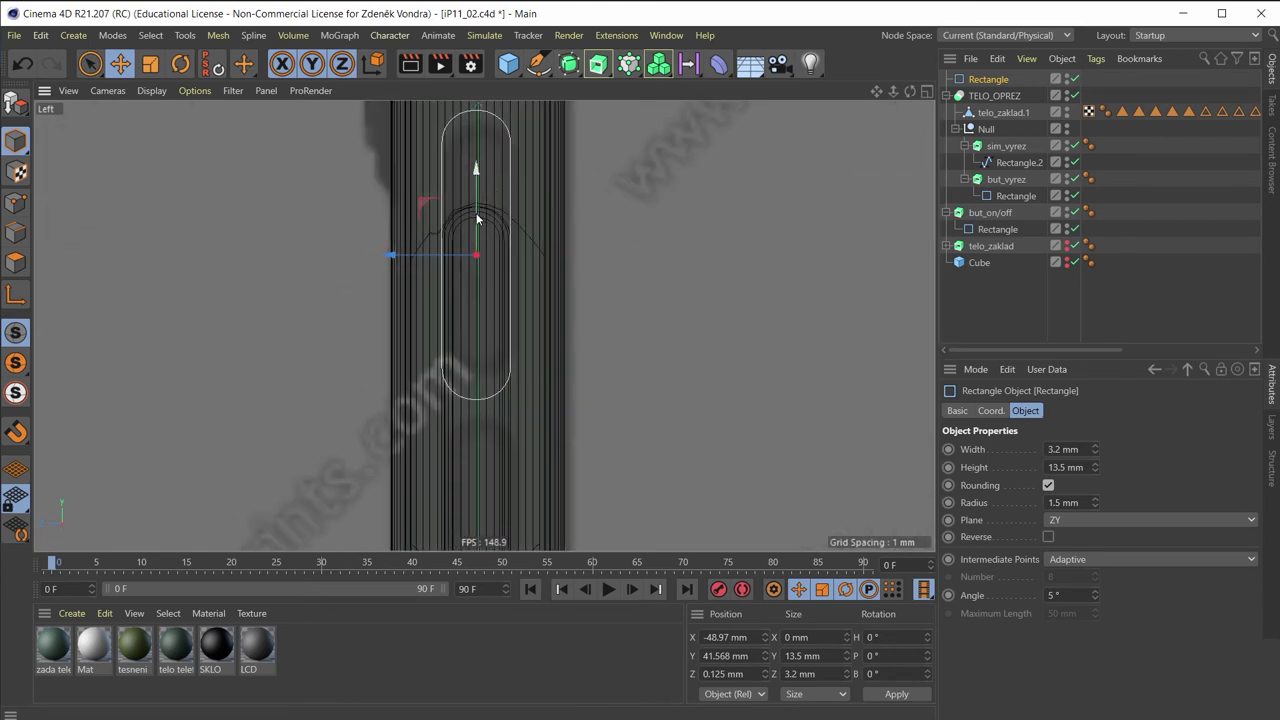
Resize the copied Rectangle spline to 3 mm wide and 11.5 mm tall
scroll(476, 179, "up", 3)
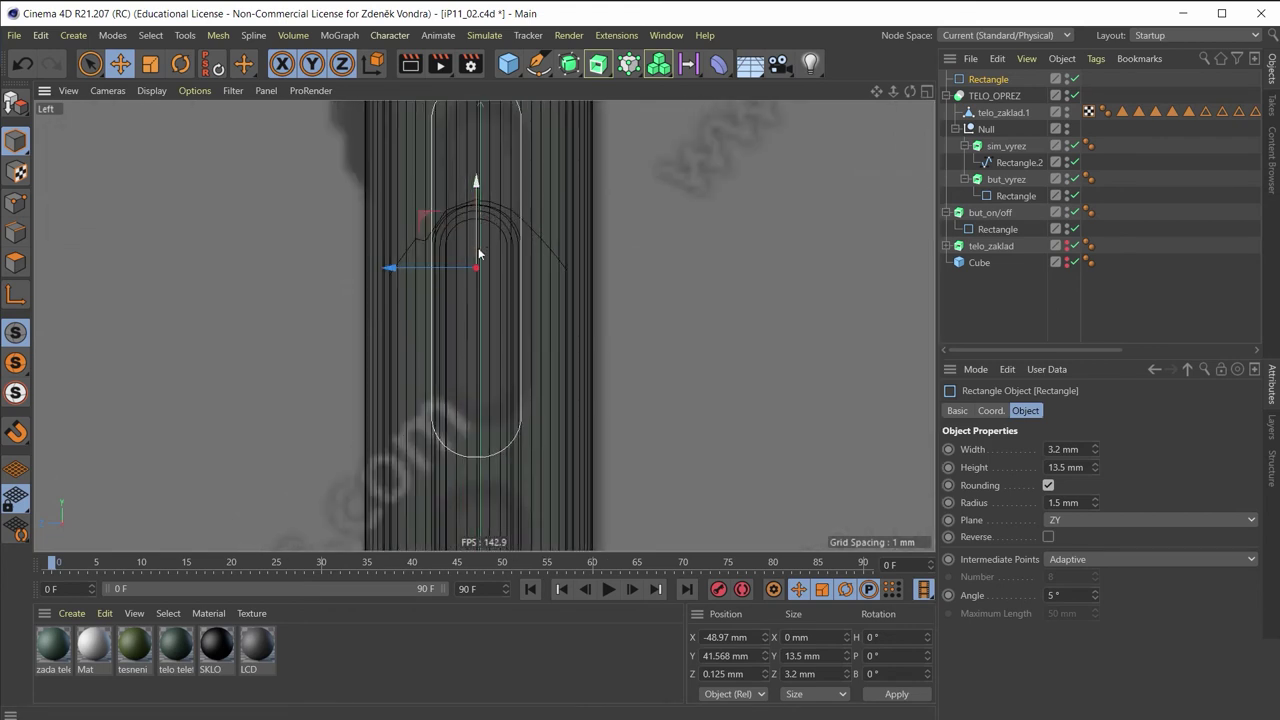
left_click(1098, 471)
left_click(1098, 471)
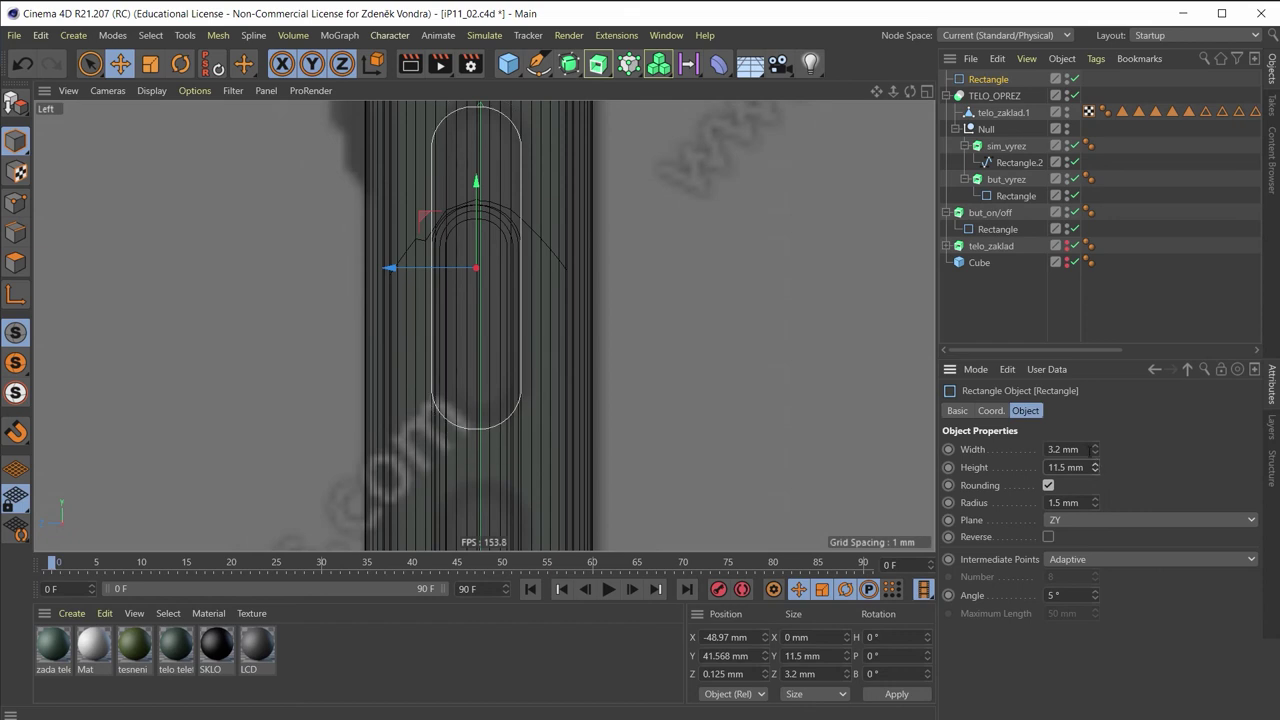
left_click(1095, 447)
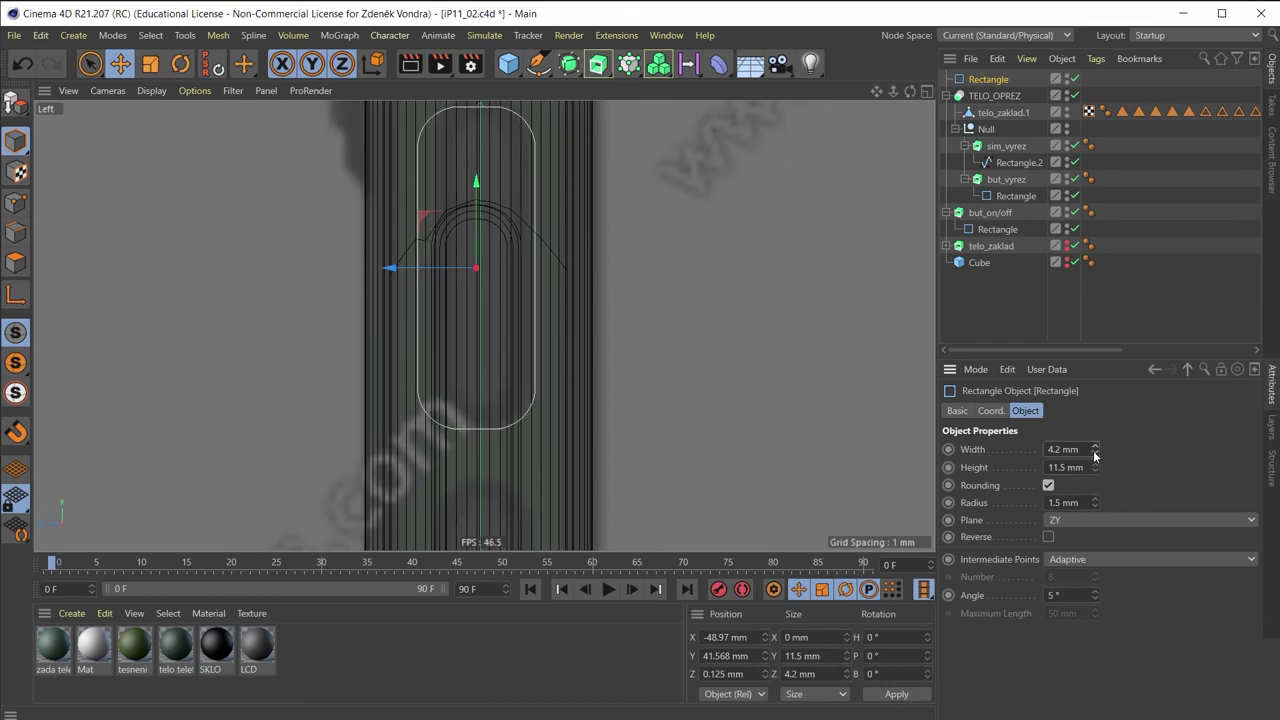
double_click(1082, 453)
type("3")
key("Return")
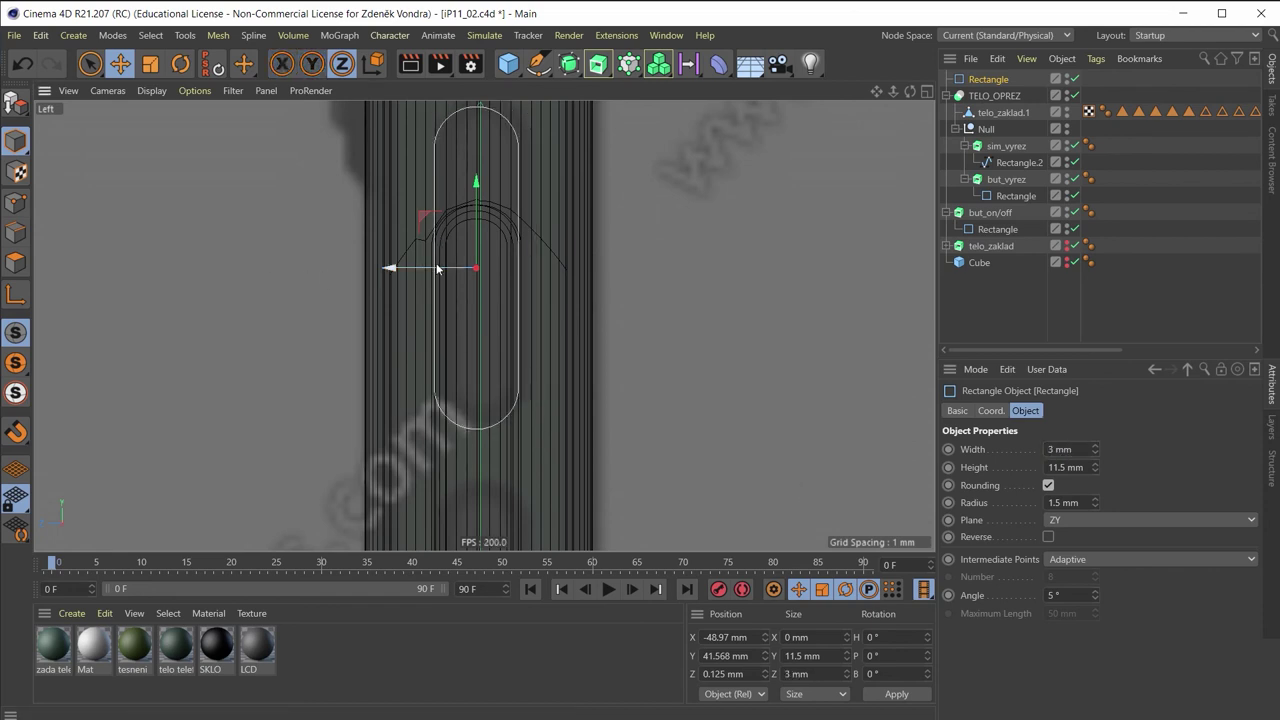
Position the rectangle at Y 41.734 mm, Z -0.03 mm inside the side recess
left_click_drag(437, 268, 441, 268)
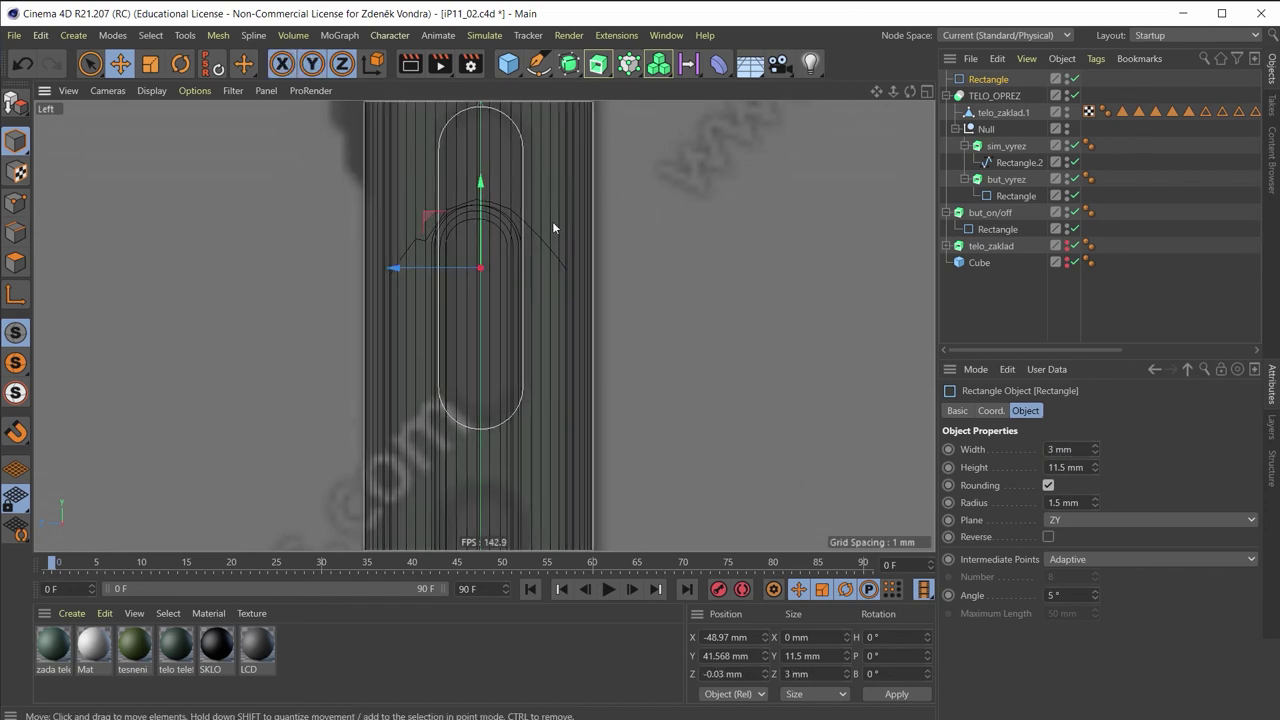
key("o")
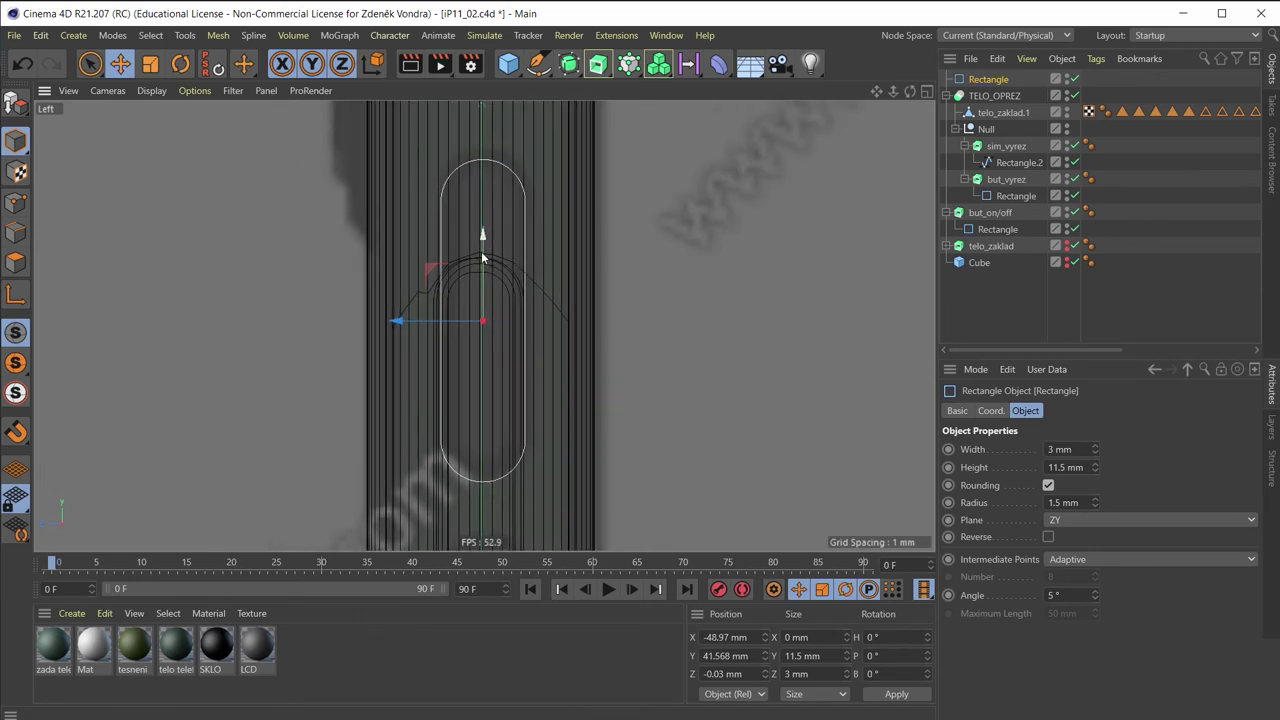
left_click_drag(481, 251, 489, 247)
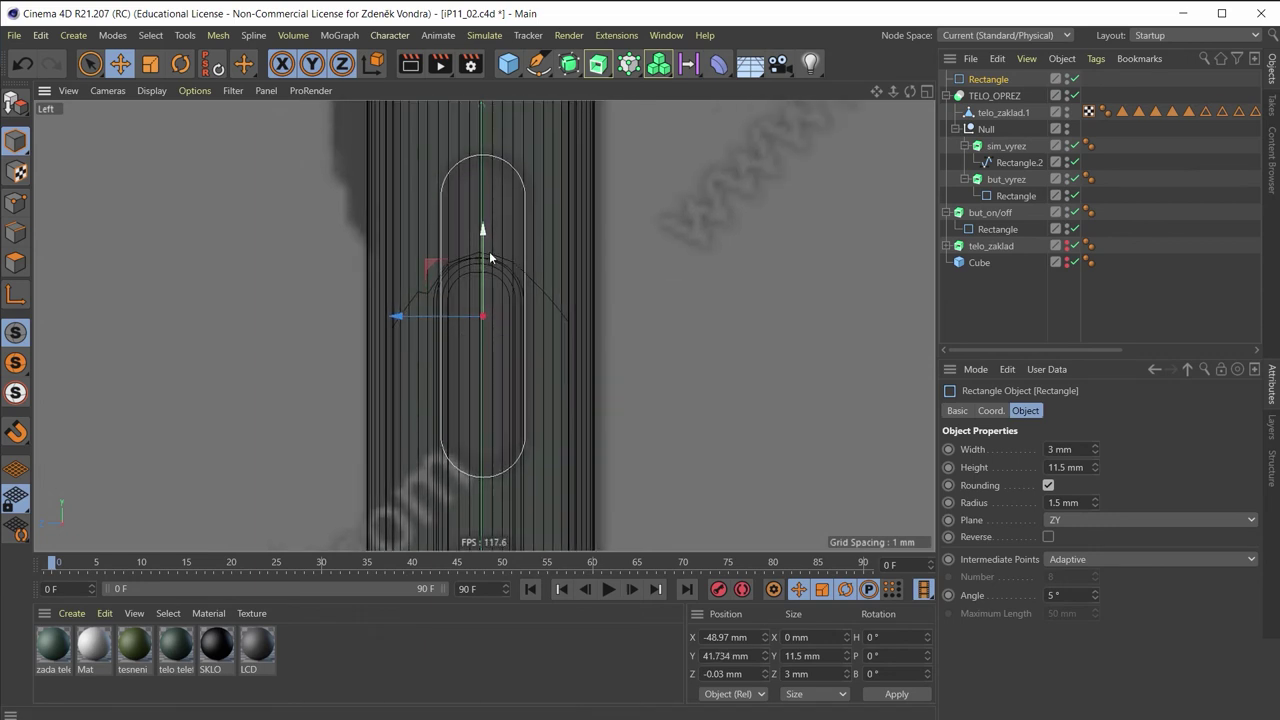
middle_click(489, 252)
middle_click(267, 189)
mouse_move(384, 199)
left_mouse_down("alt")
mouse_move(616, 291)
mouse_move(571, 340)
mouse_move(467, 360)
mouse_move(380, 315)
left_mouse_up("alt")
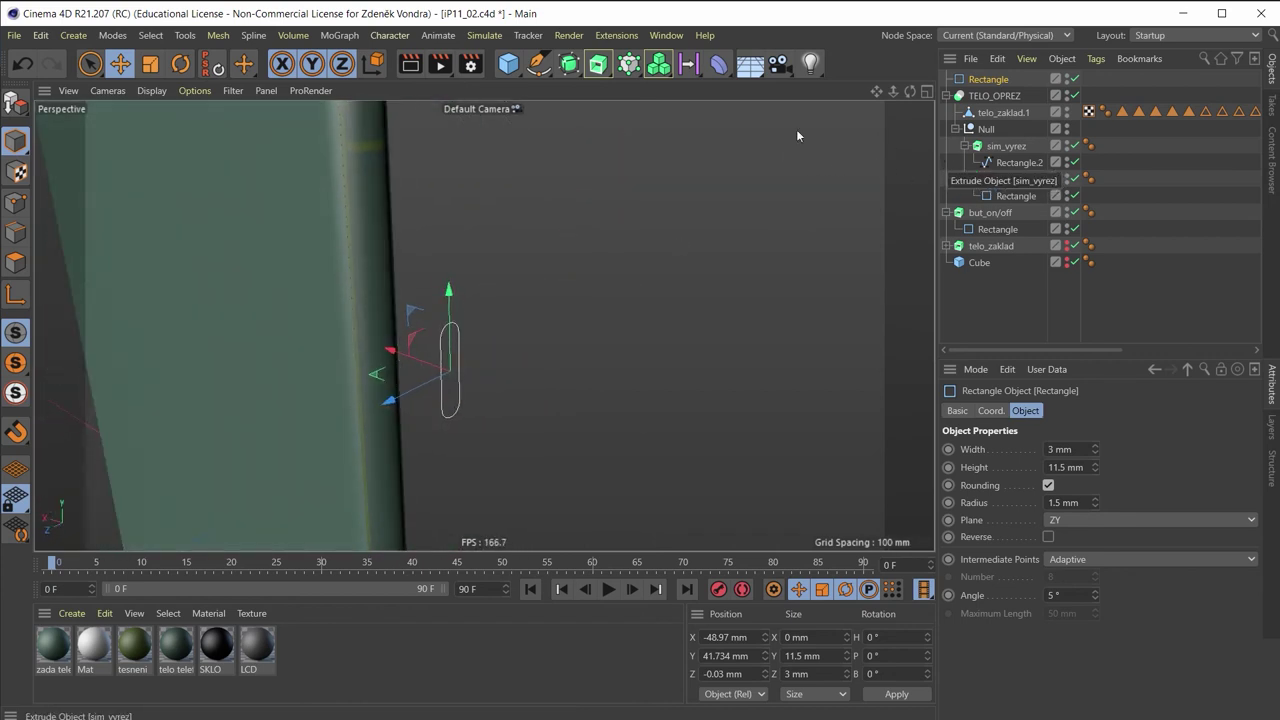
Put the Rectangle under an Extrude with Movement 3 mm, 0 mm, 0 mm
left_click(597, 64)
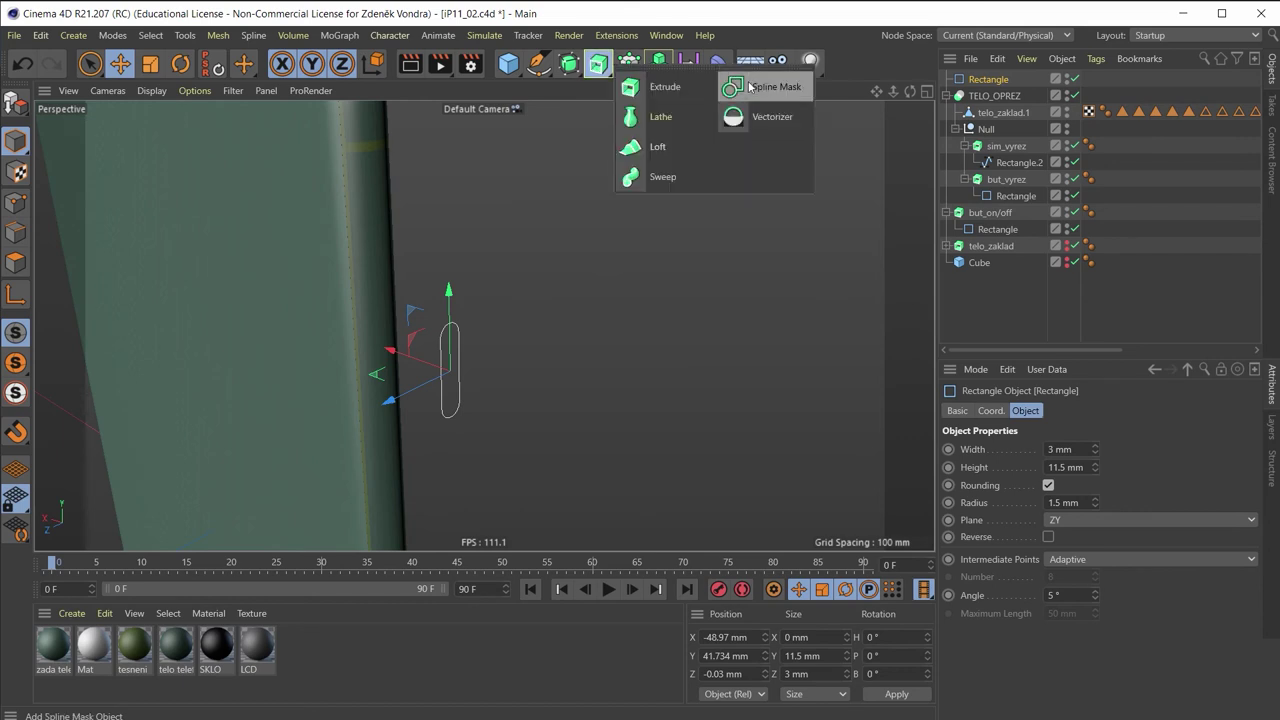
left_click(640, 88, "alt")
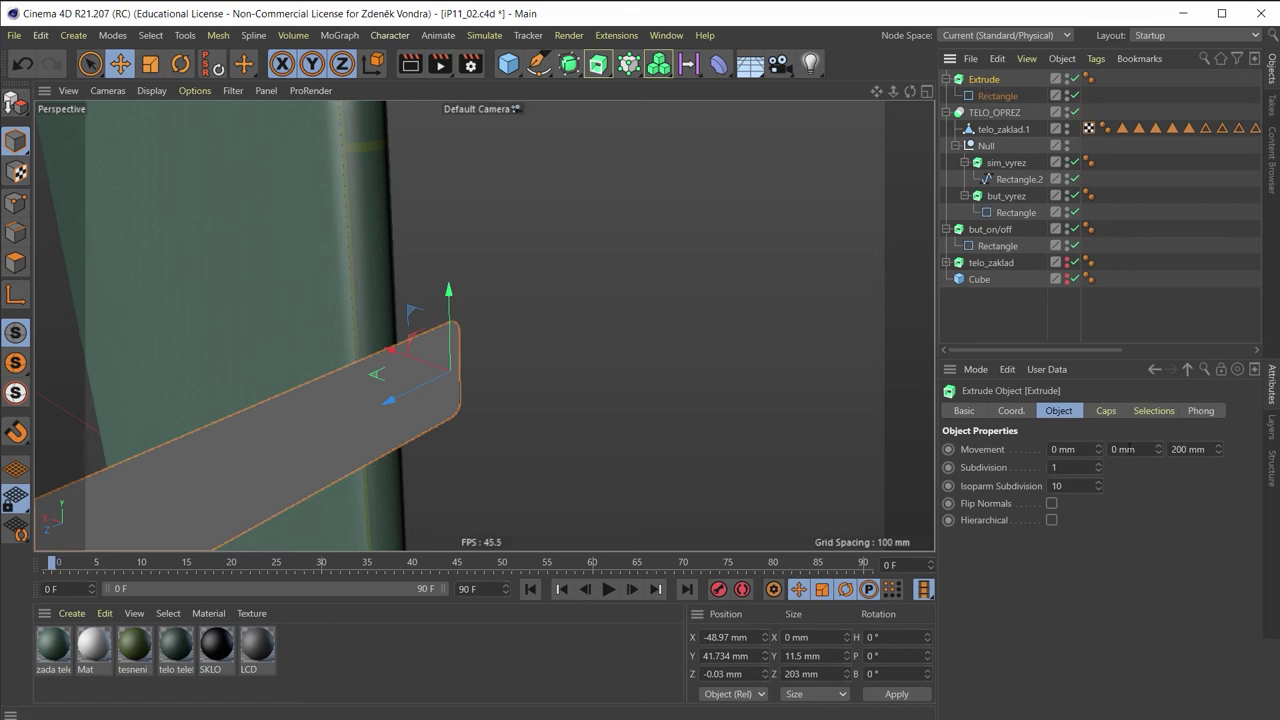
left_click(1088, 448)
type("1")
key("Tab")
key("Tab")
type("0")
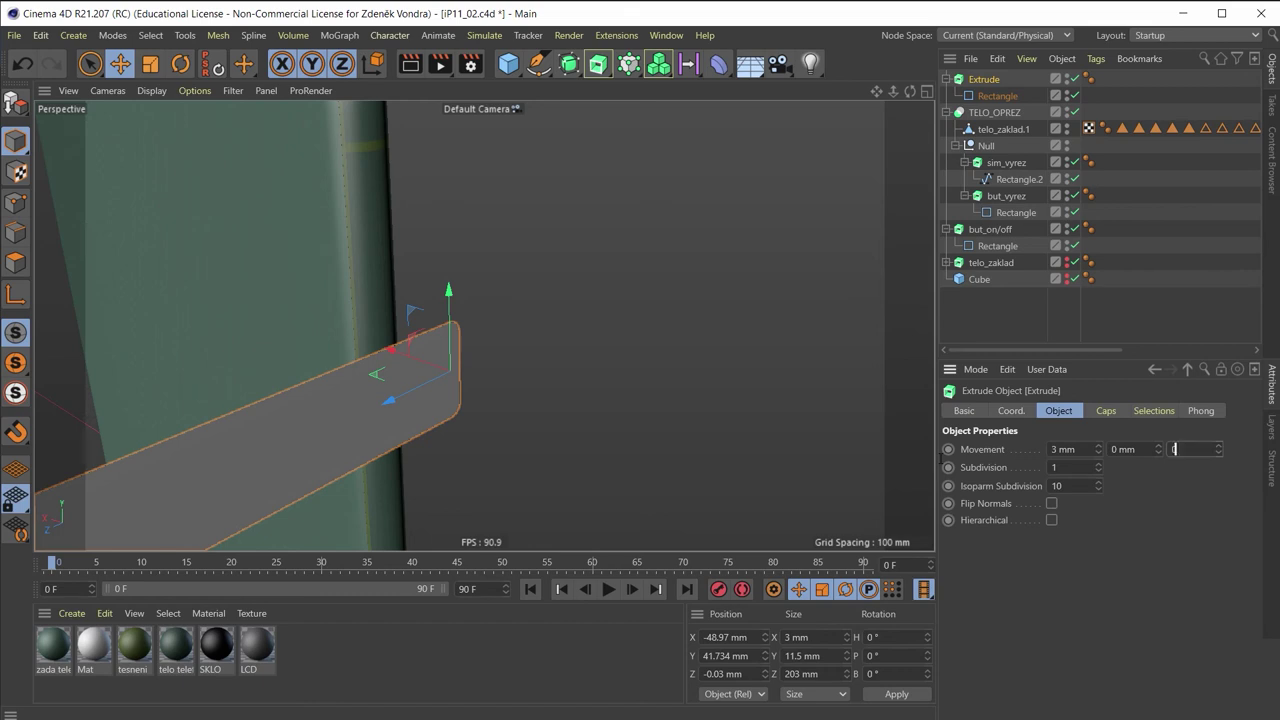
key("Return")
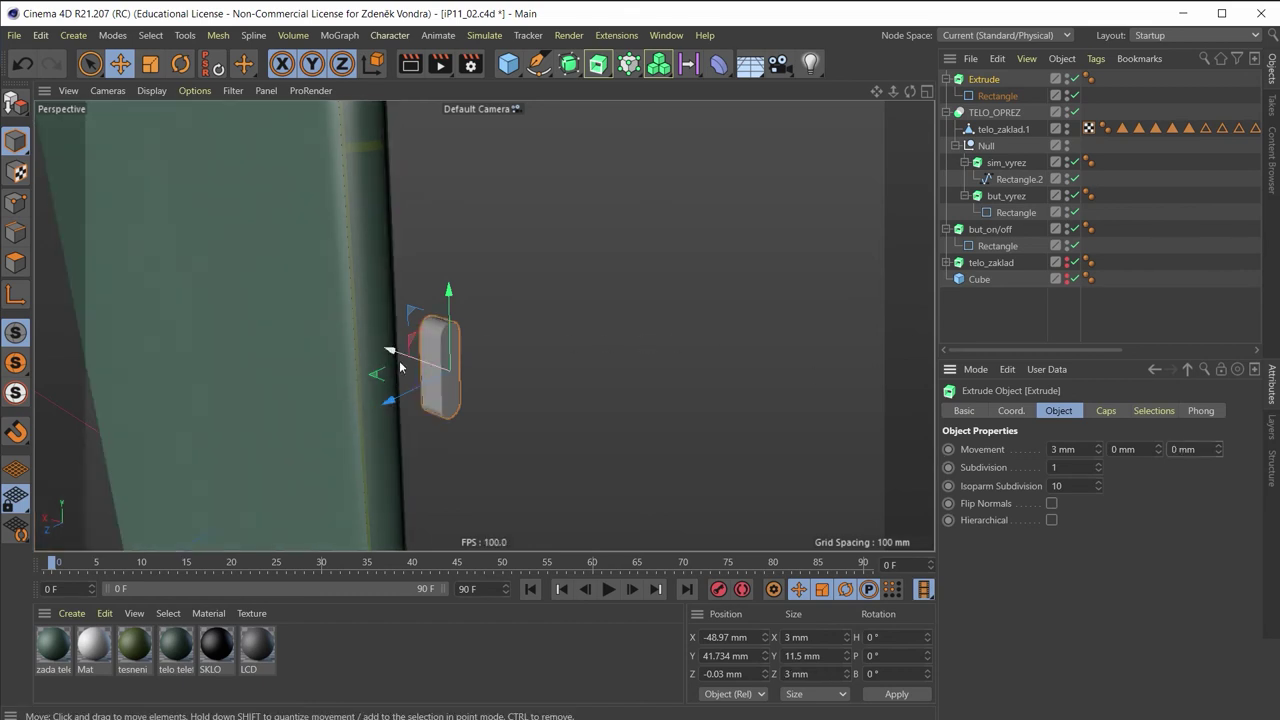
scroll(401, 360, "up", 3)
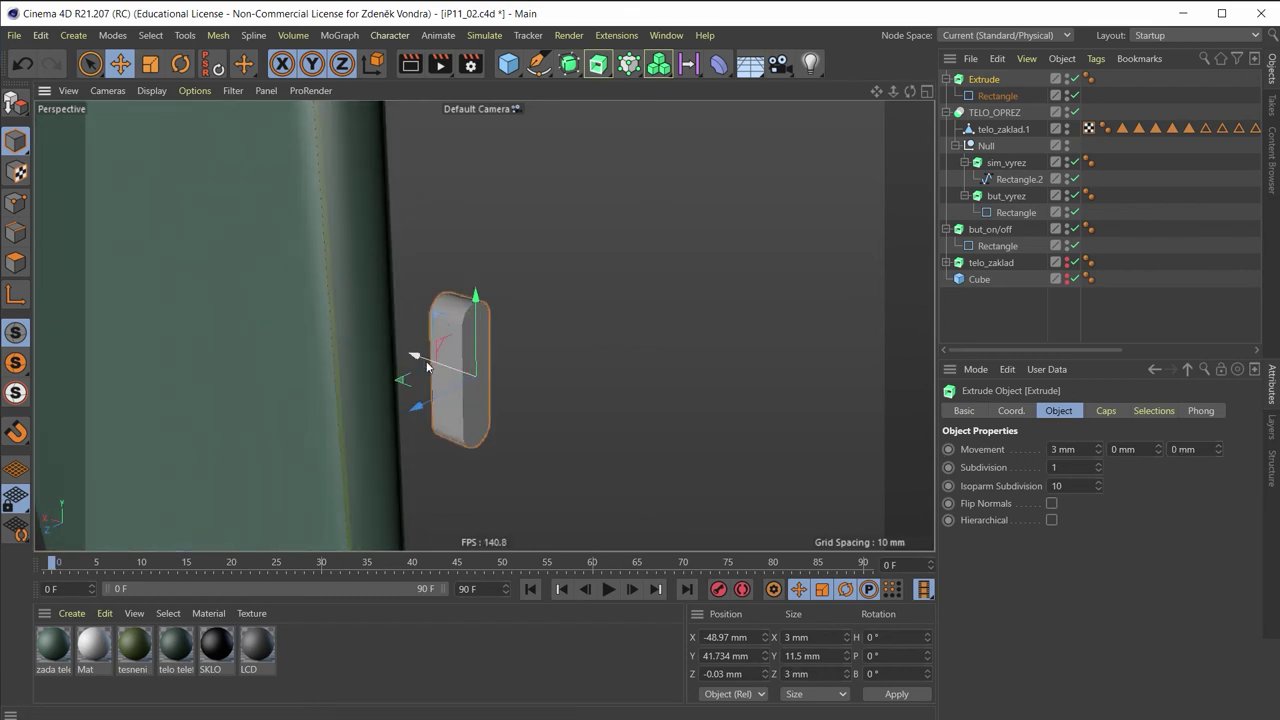
scroll(432, 367, "up", 2)
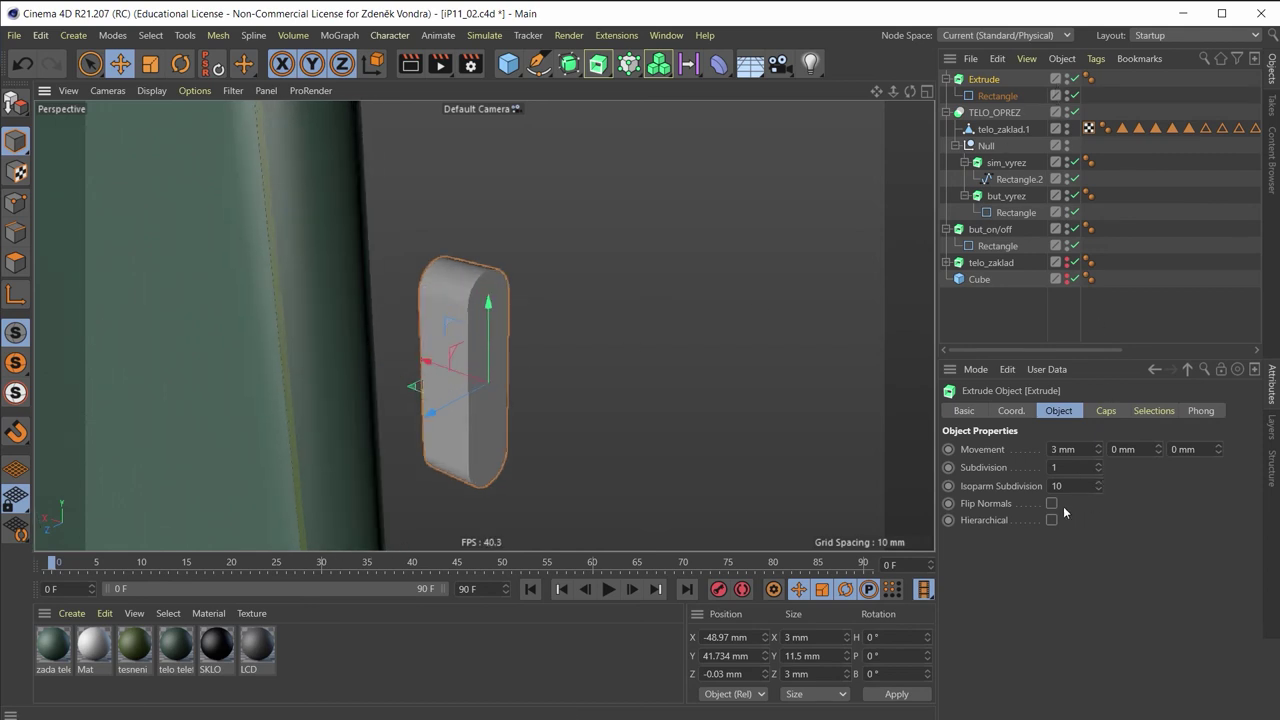
Drop the end cap, set the bevel size to 0.2 mm, and rename the extrude but_plus
left_click(1108, 411)
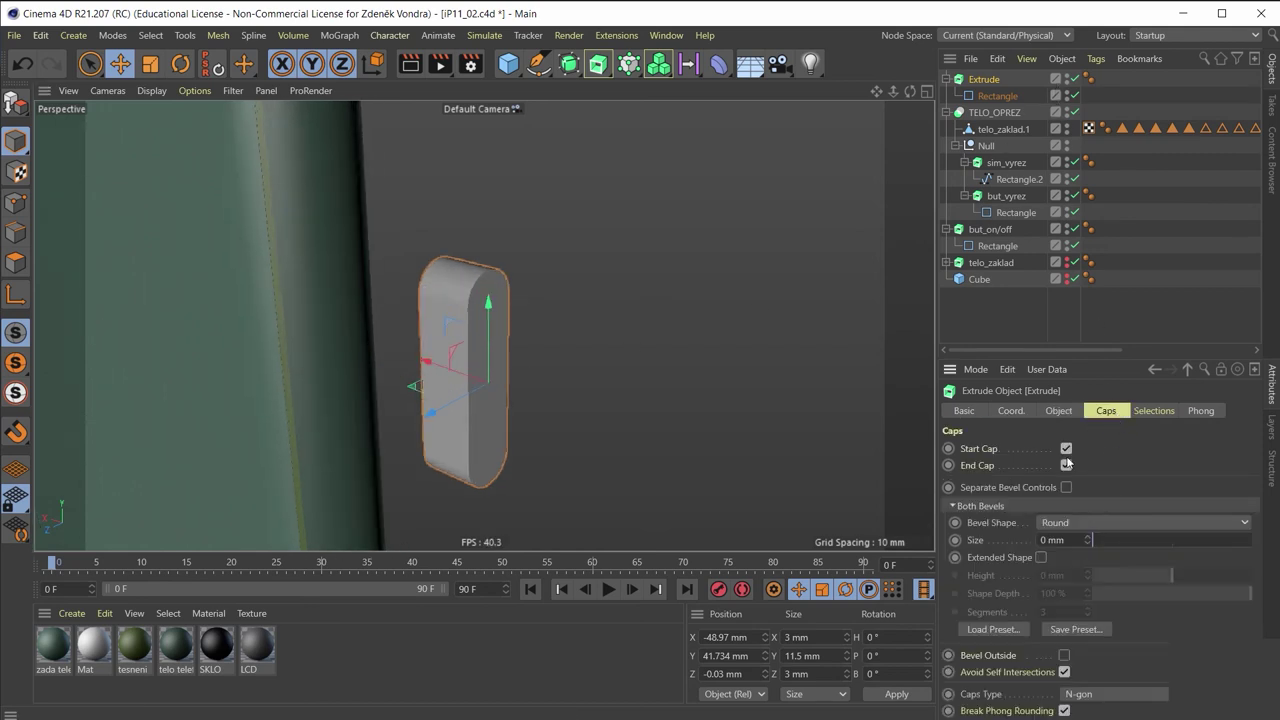
left_click(1066, 465)
left_click(1060, 540)
type("1")
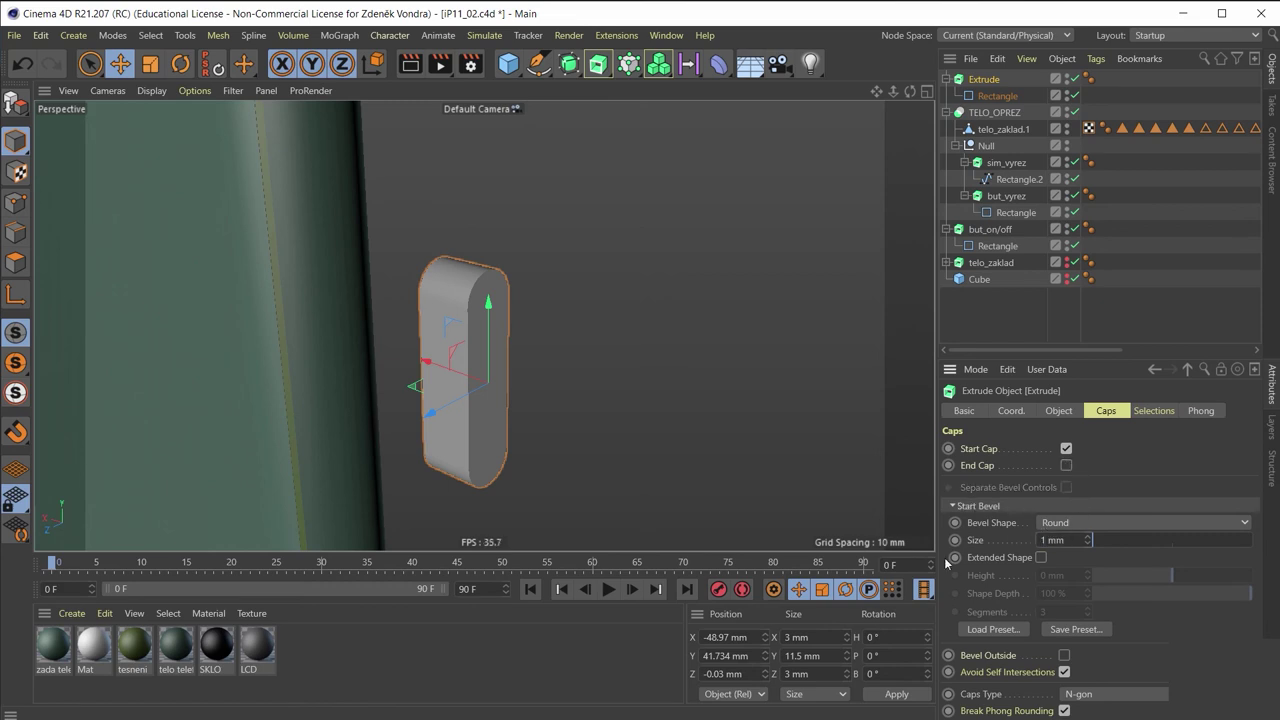
key("Return")
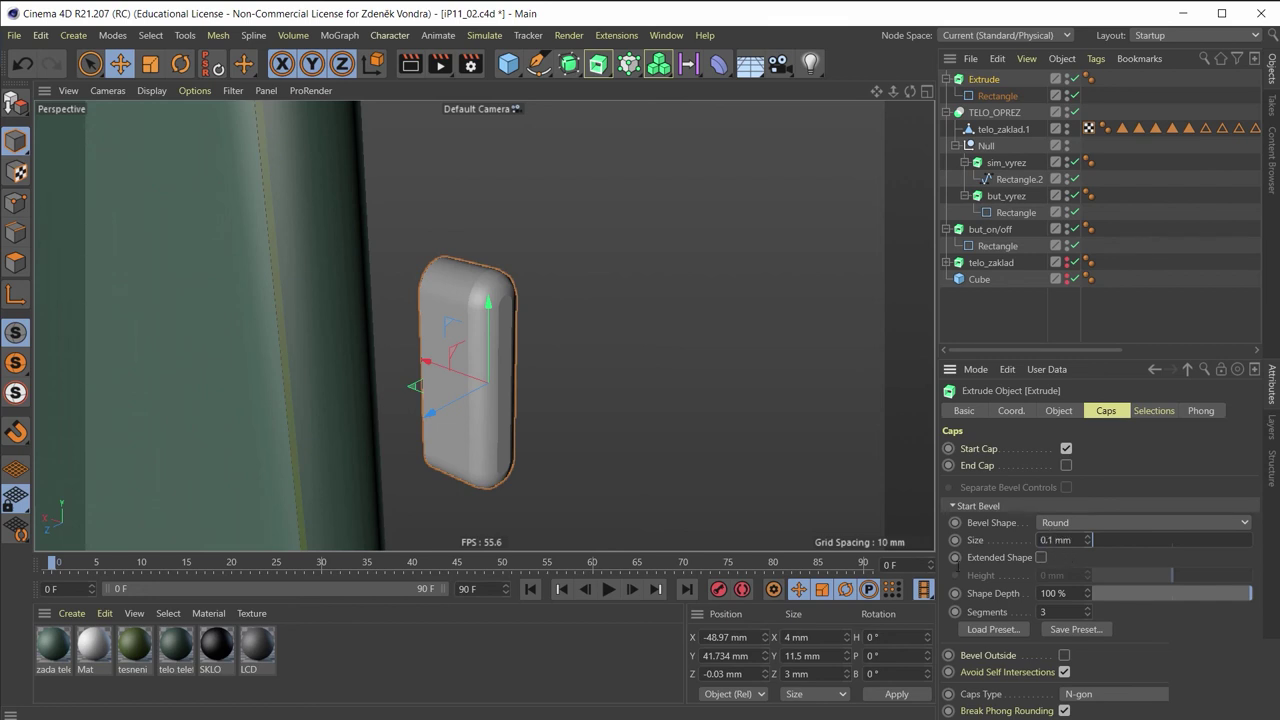
key("ctrl+z")
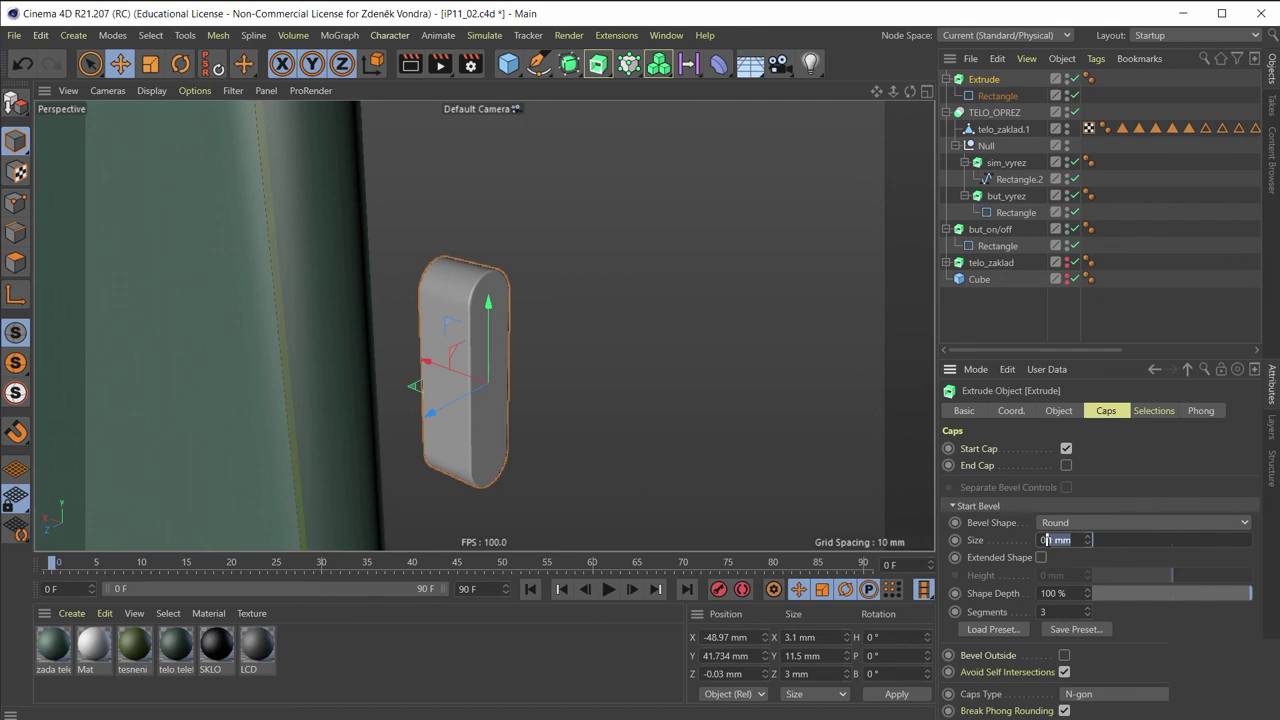
type("0.3")
key("Return")
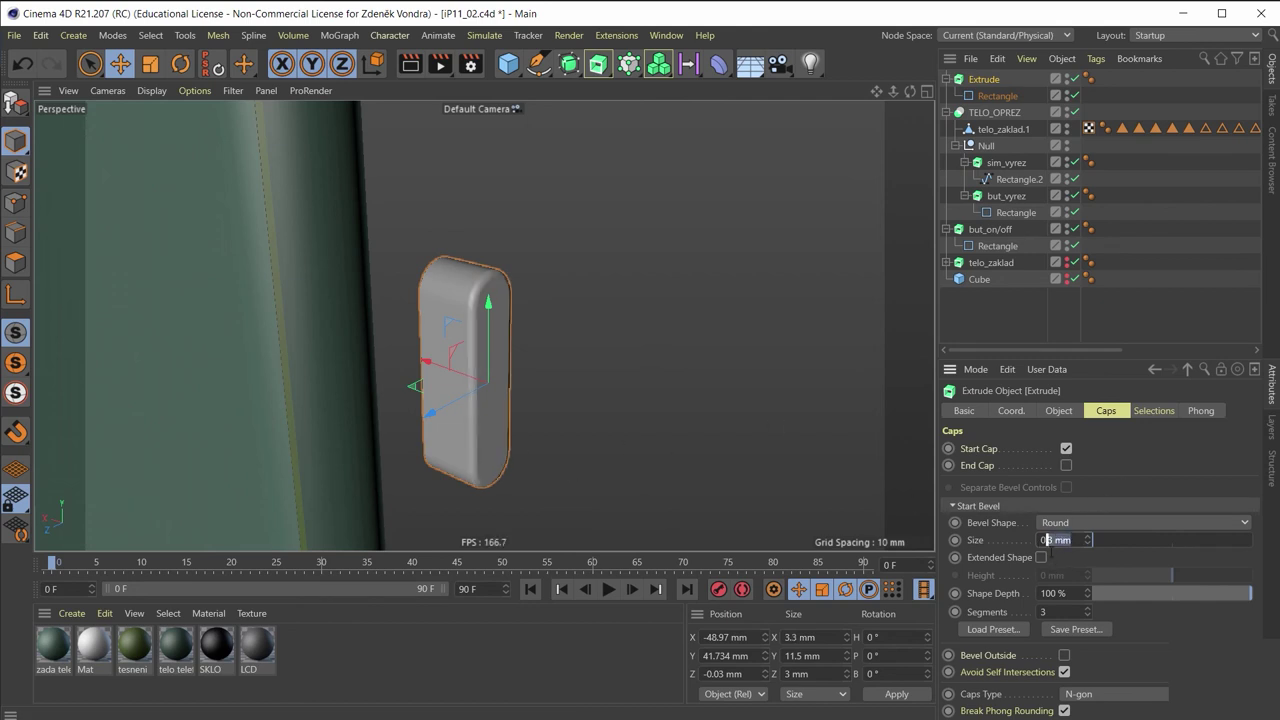
type("0.2")
key("Return")
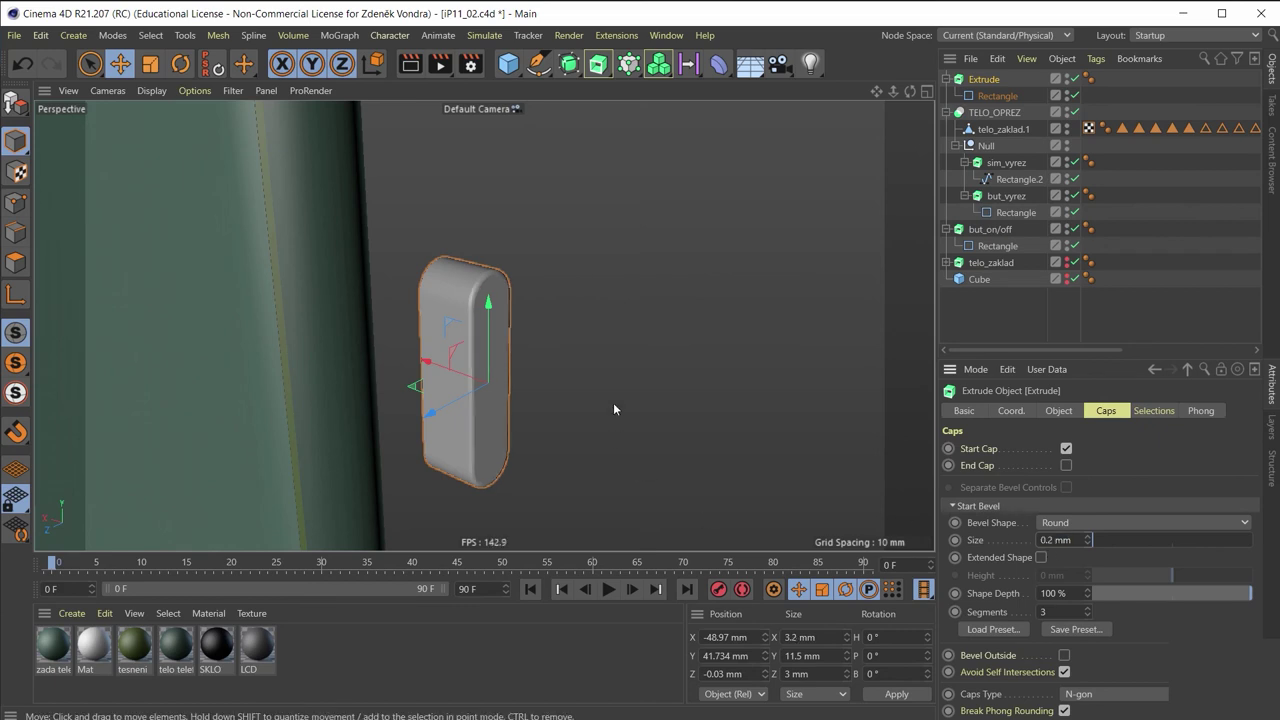
double_click(996, 79)
type("but_pos")
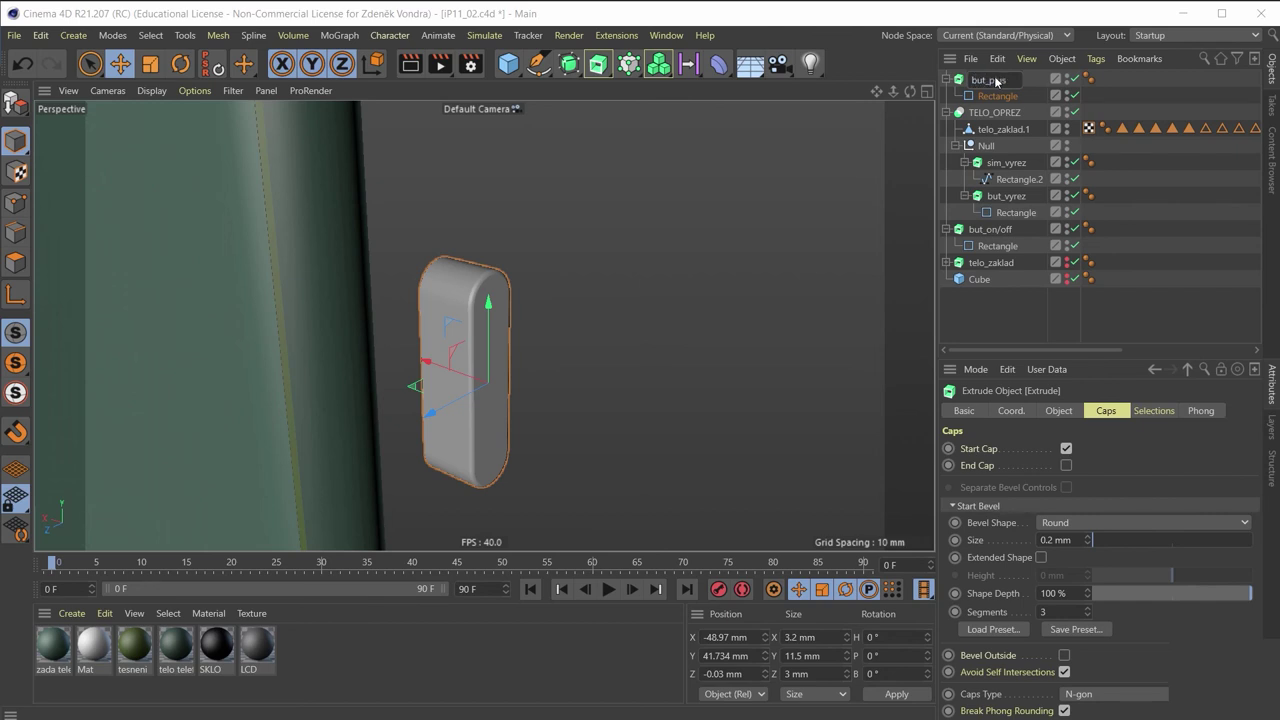
key("Return")
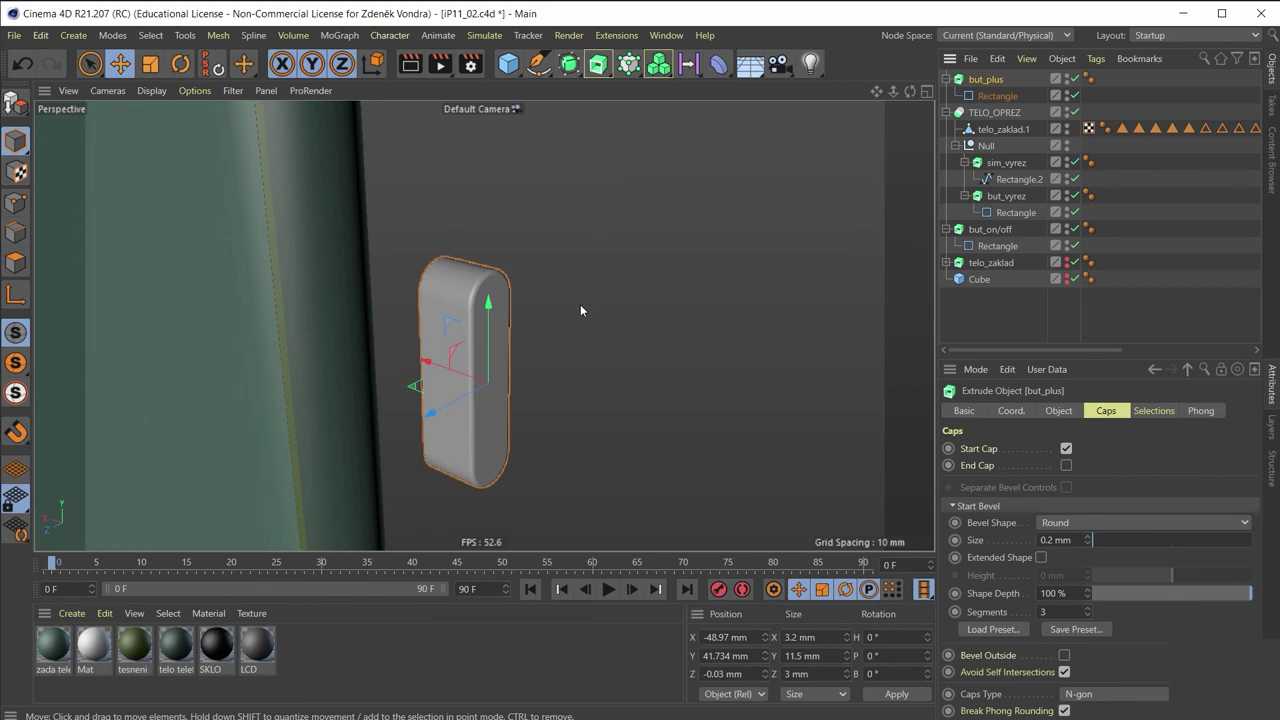
Move but_plus along X to -39.389 mm, against the phone body's side
mouse_move(491, 338)
left_mouse_down("alt")
mouse_move(578, 390)
mouse_move(554, 401)
mouse_move(541, 390)
left_mouse_up("alt")
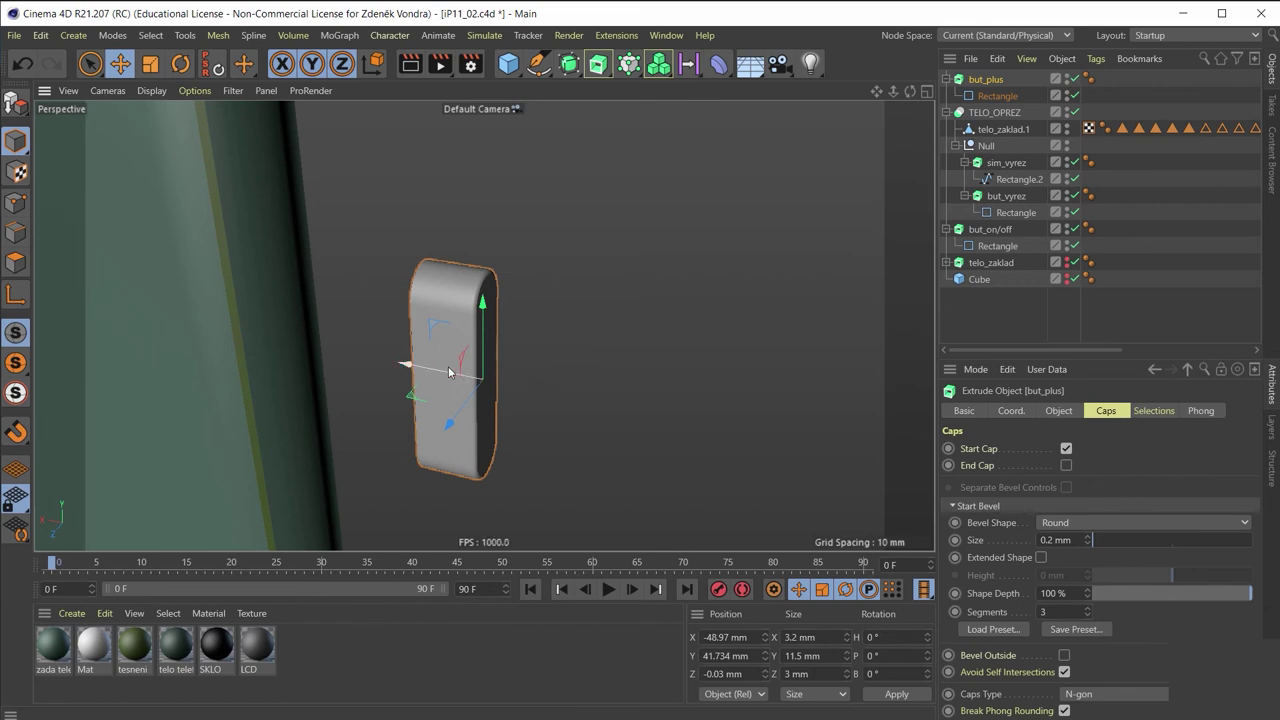
mouse_move(449, 372)
left_mouse_down()
mouse_move(293, 293)
mouse_move(346, 304)
mouse_move(234, 286)
mouse_move(234, 227)
mouse_move(273, 270)
left_mouse_up()
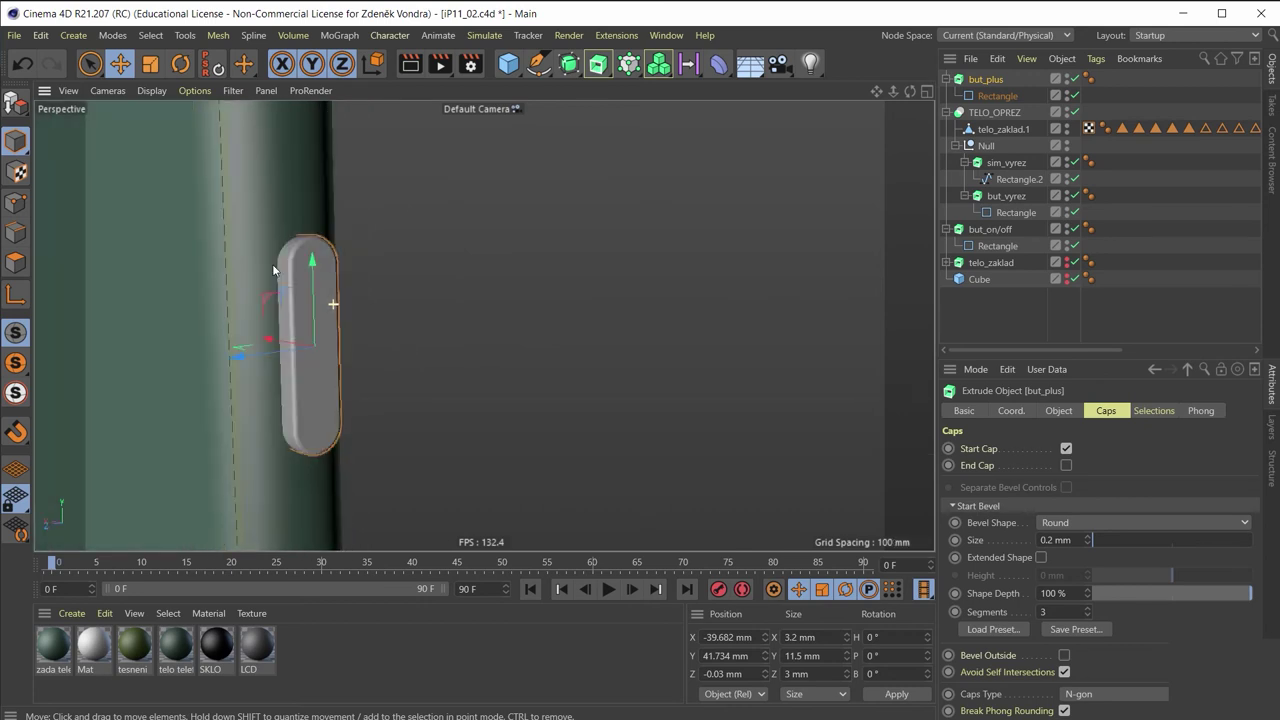
mouse_move(332, 355)
left_mouse_down("alt")
mouse_move(70, 371)
mouse_move(59, 384)
mouse_move(486, 323)
mouse_move(374, 212)
mouse_move(620, 266)
mouse_move(726, 240)
mouse_move(623, 293)
mouse_move(314, 162)
mouse_move(360, 245)
mouse_move(334, 277)
mouse_move(105, 278)
mouse_move(337, 274)
mouse_move(456, 305)
mouse_move(398, 374)
mouse_move(532, 342)
mouse_move(423, 377)
mouse_move(389, 286)
mouse_move(596, 337)
mouse_move(560, 287)
mouse_move(591, 274)
left_mouse_up("alt")
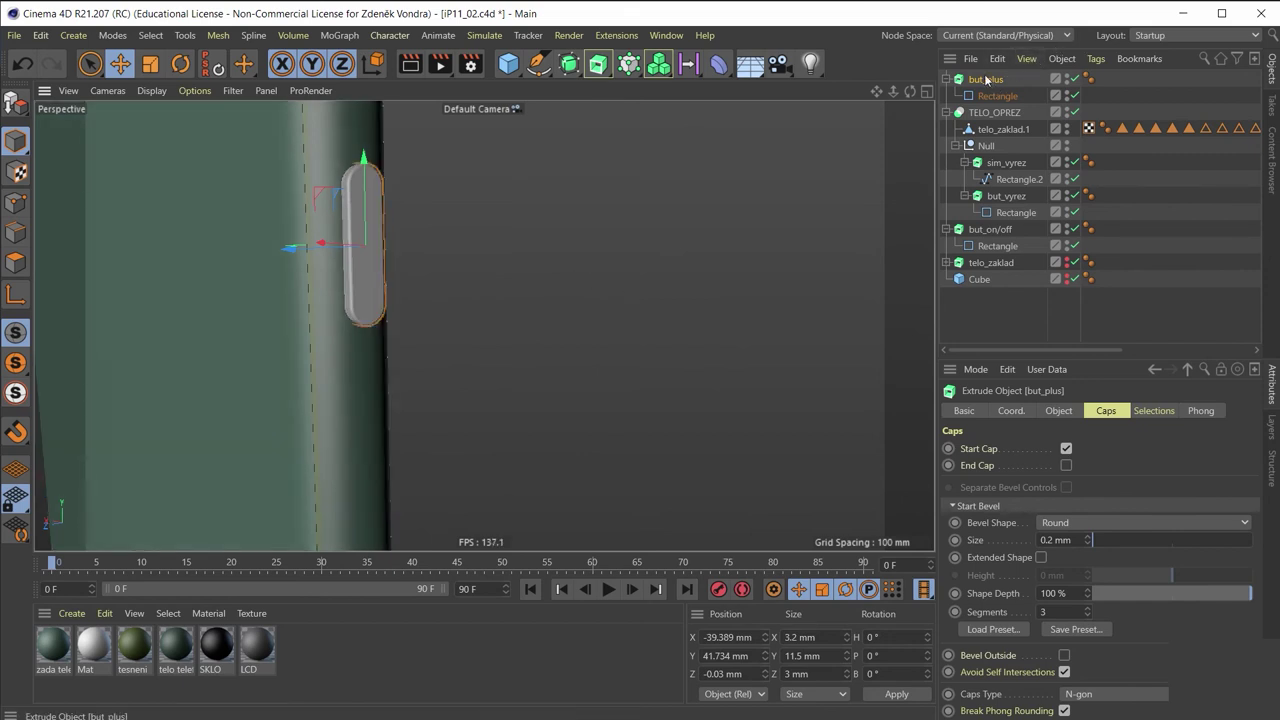
Paste a copy of but_plus named but_minus, then Ctrl-drag but_minus.1 down to Y 28.352 mm
key("ctrl+c")
key("ctrl+v")
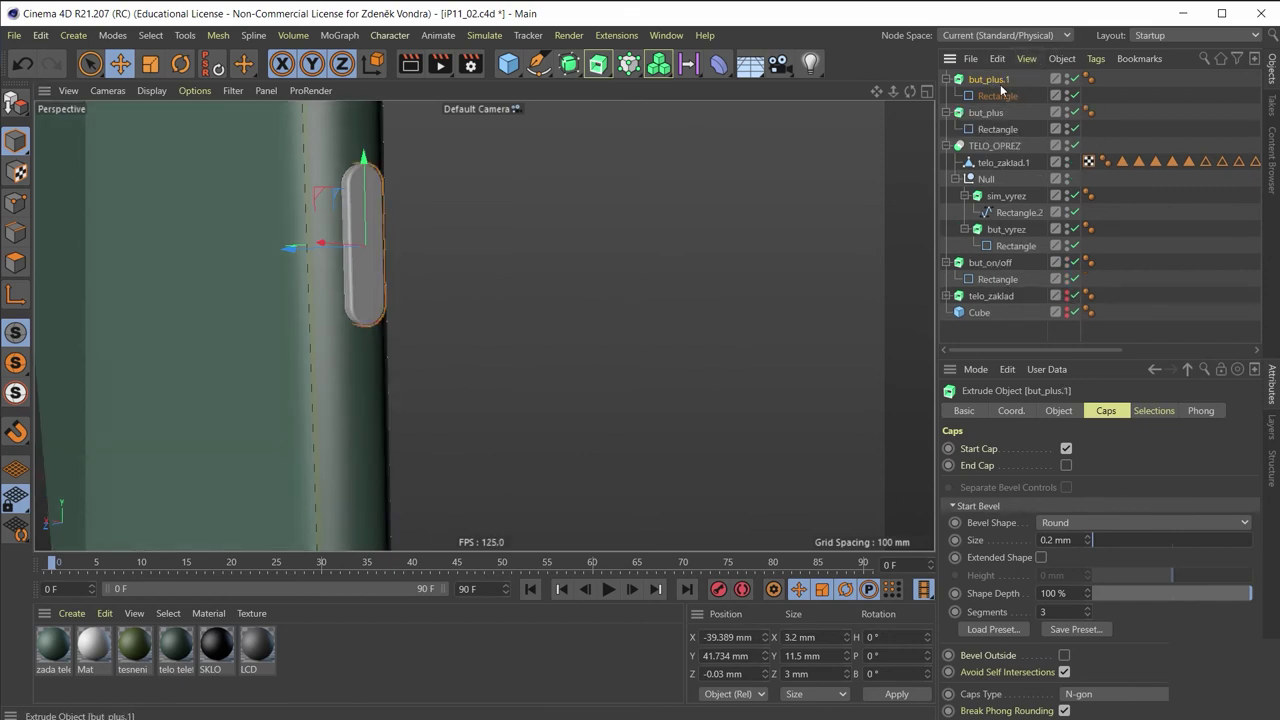
double_click(1003, 81)
key("End")
key("BackSpace")
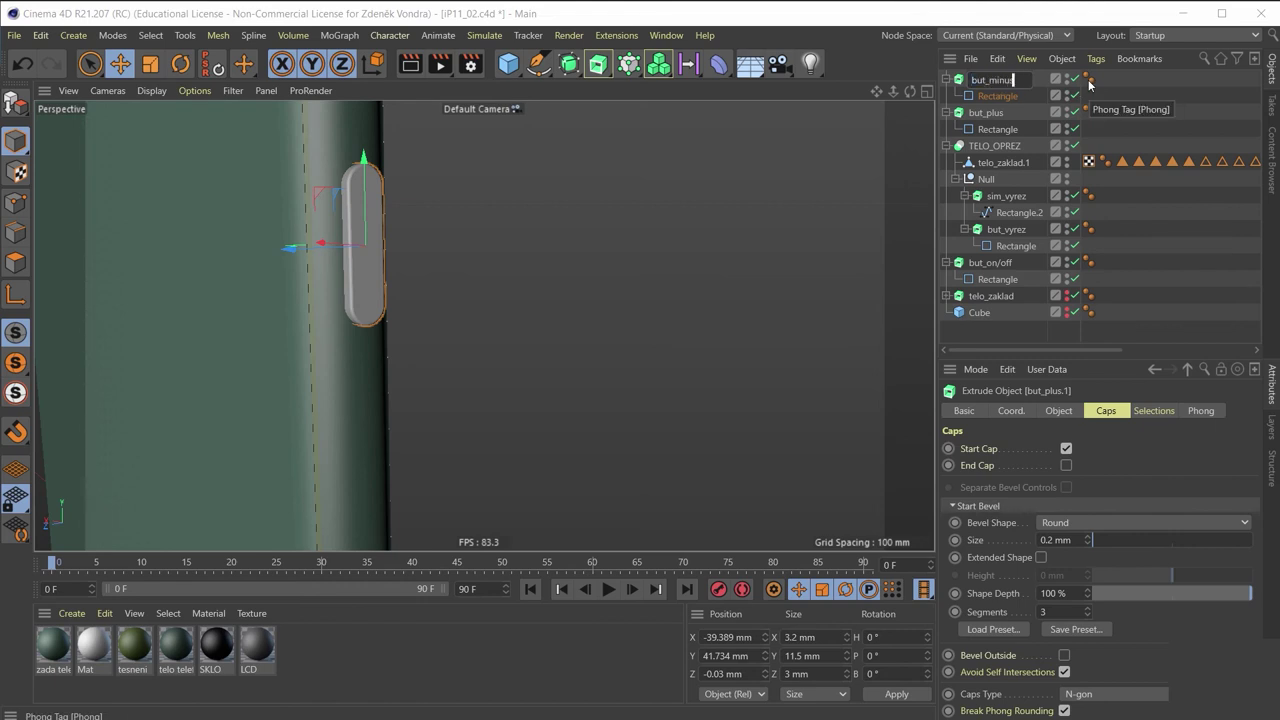
key("Return")
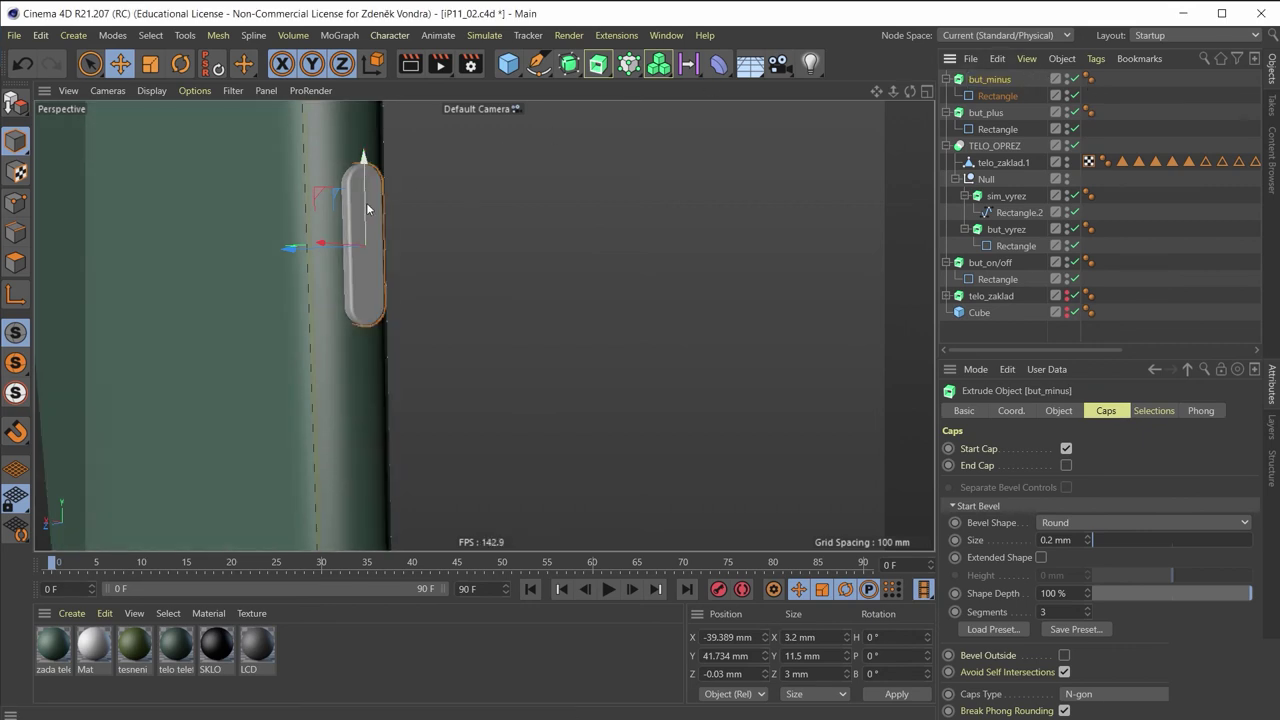
left_click_drag(362, 203, 366, 337, "ctrl")
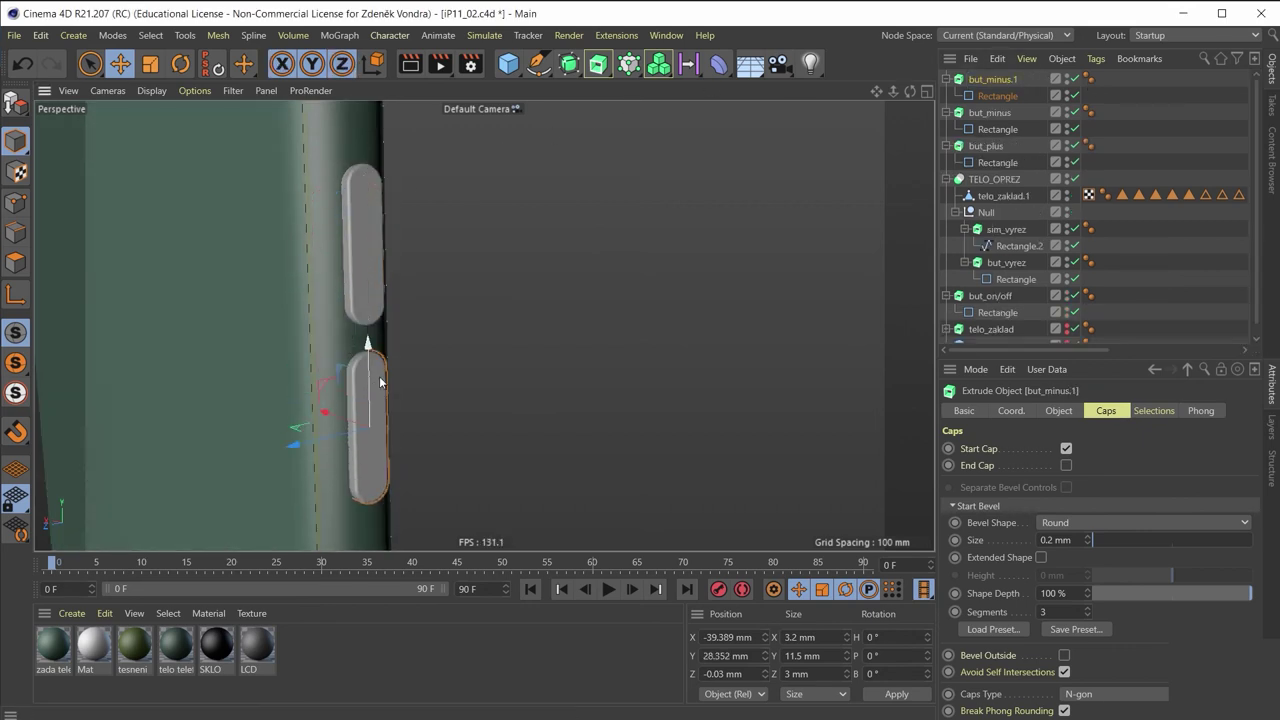
middle_click(386, 371)
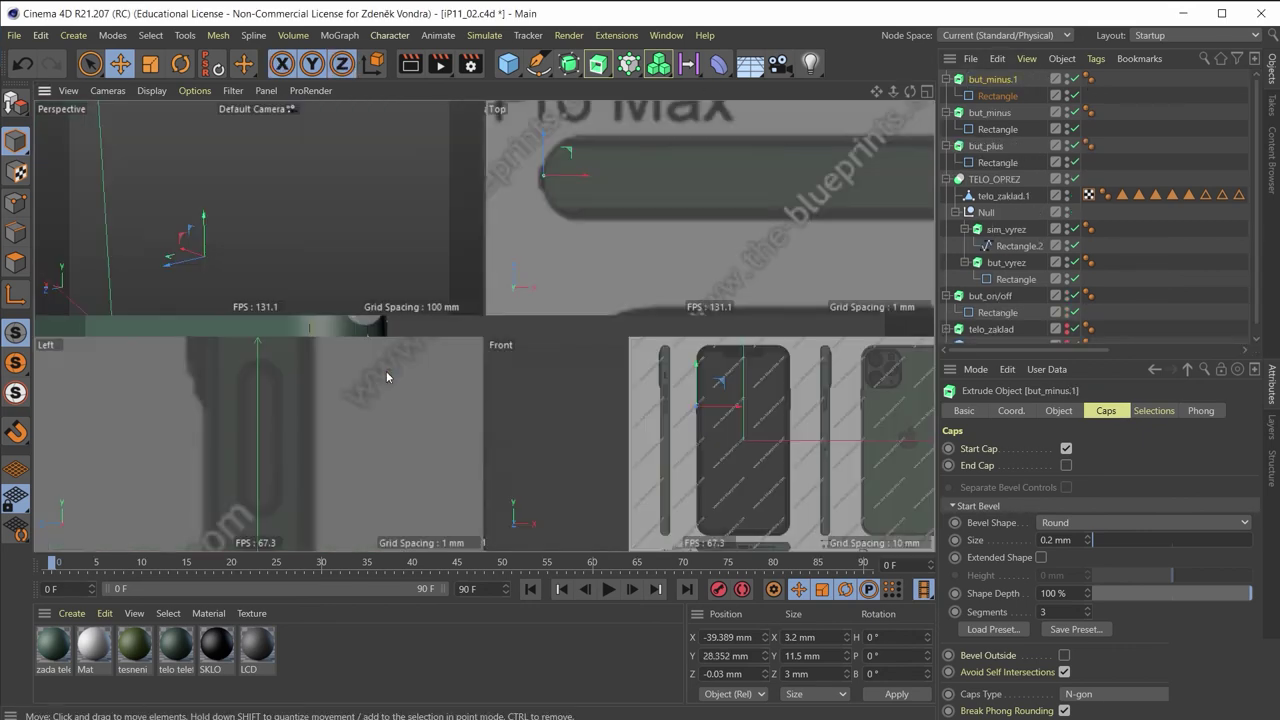
middle_click(288, 429)
scroll(539, 364, "down", 3)
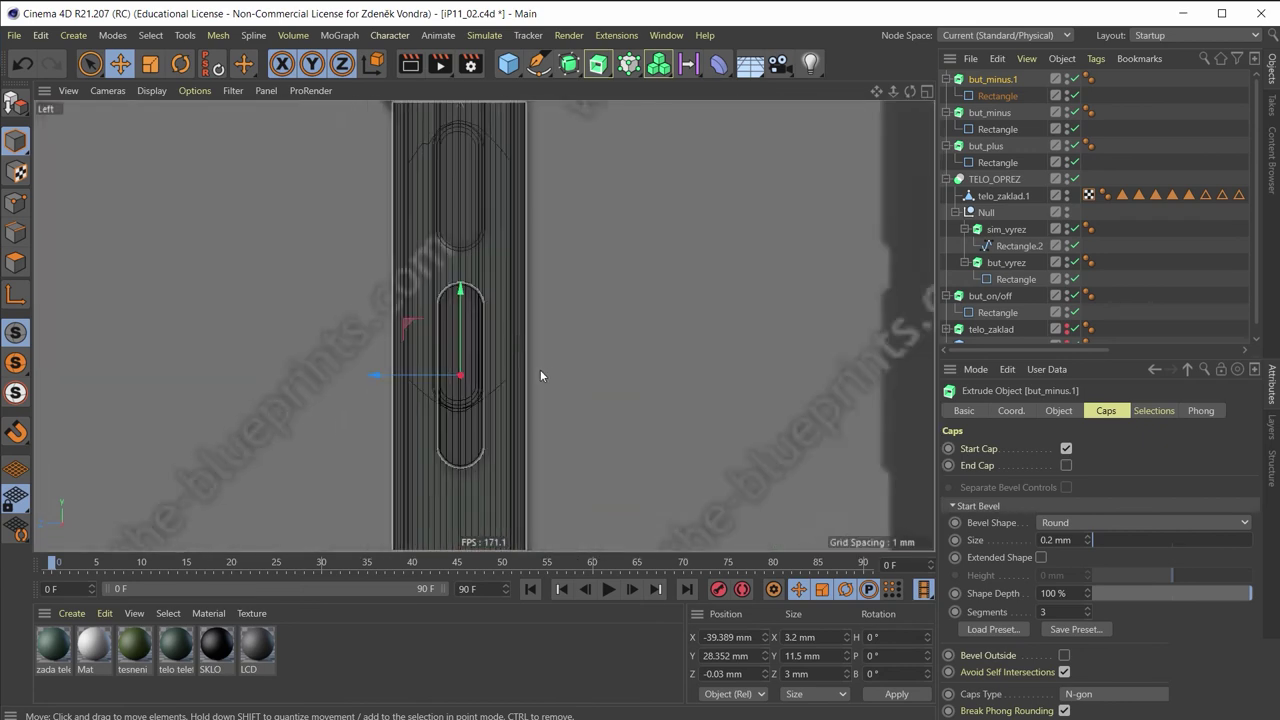
scroll(443, 316, "up", 2)
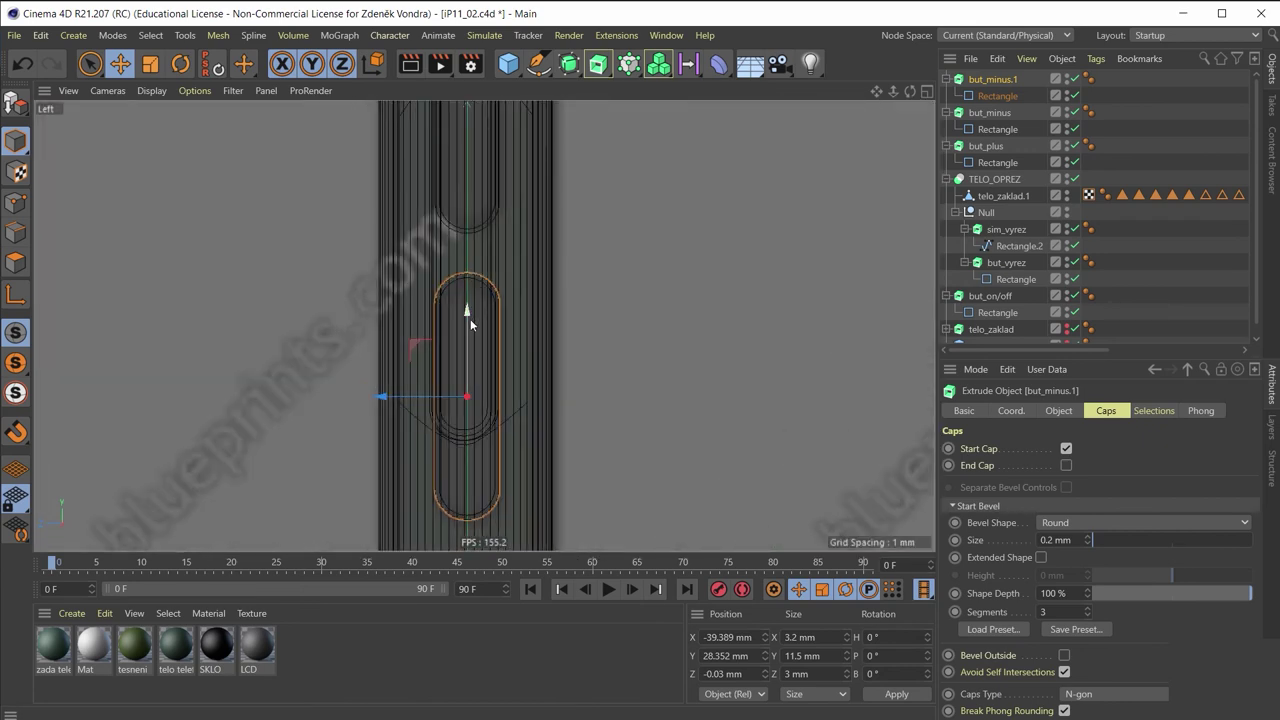
left_click_drag(470, 319, 464, 324)
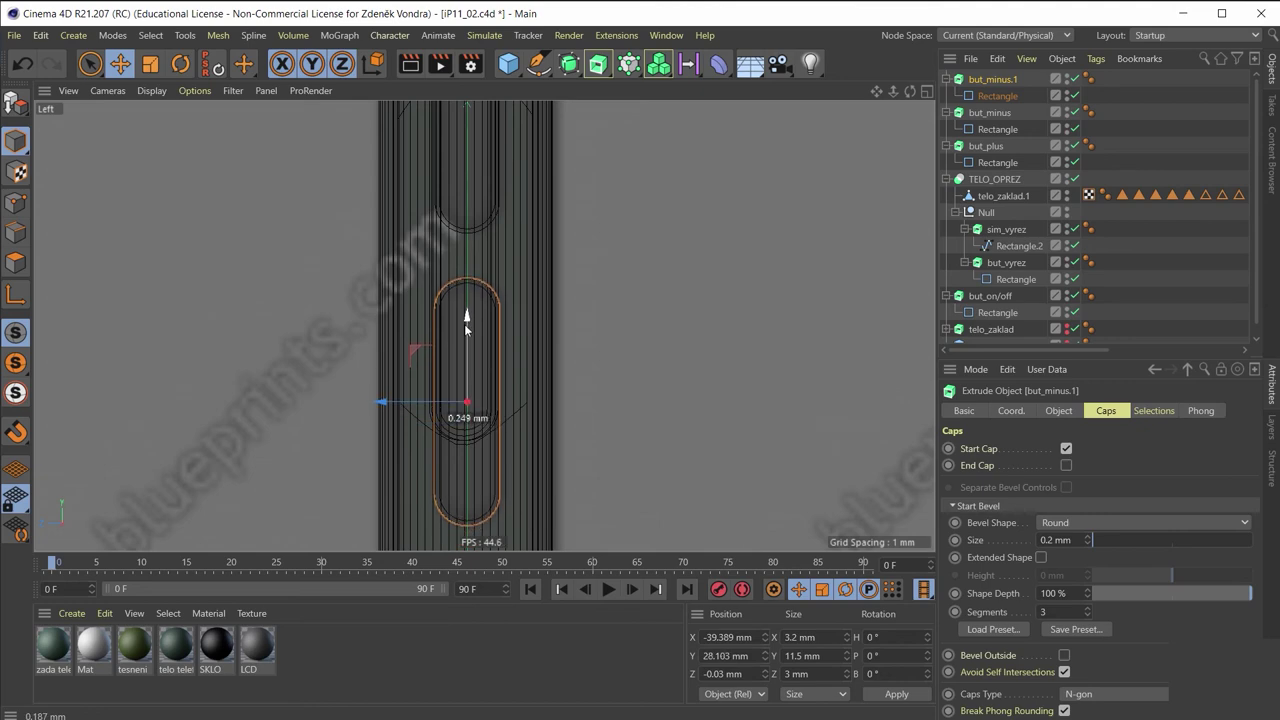
middle_click(463, 325)
middle_click(306, 186)
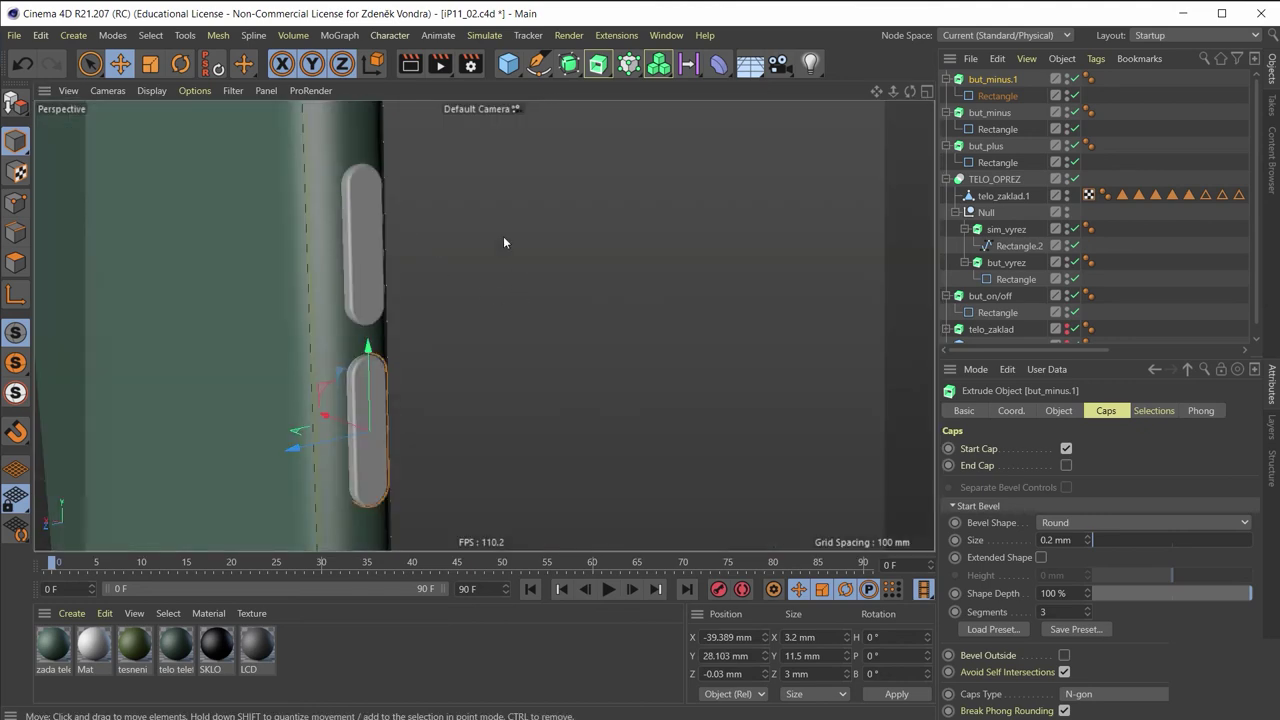
mouse_move(400, 325)
left_mouse_down("alt")
mouse_move(188, 377)
mouse_move(560, 149)
left_mouse_up("alt")
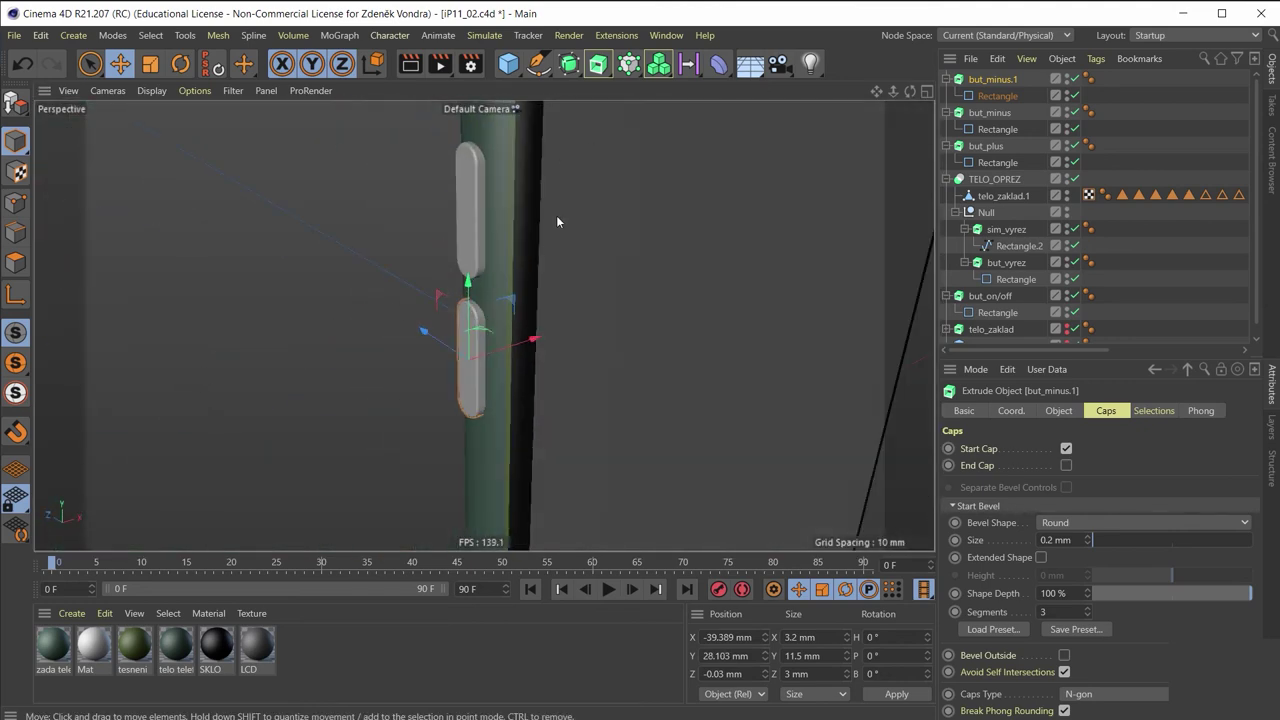
mouse_move(557, 221)
left_mouse_down("alt")
mouse_move(532, 267)
mouse_move(494, 246)
mouse_move(564, 227)
mouse_move(565, 204)
mouse_move(548, 254)
mouse_move(511, 230)
mouse_move(552, 194)
mouse_move(638, 237)
mouse_move(668, 237)
mouse_move(600, 223)
mouse_move(498, 232)
mouse_move(401, 270)
left_mouse_up("alt")
left_click_drag(759, 192, 828, 137, "alt")
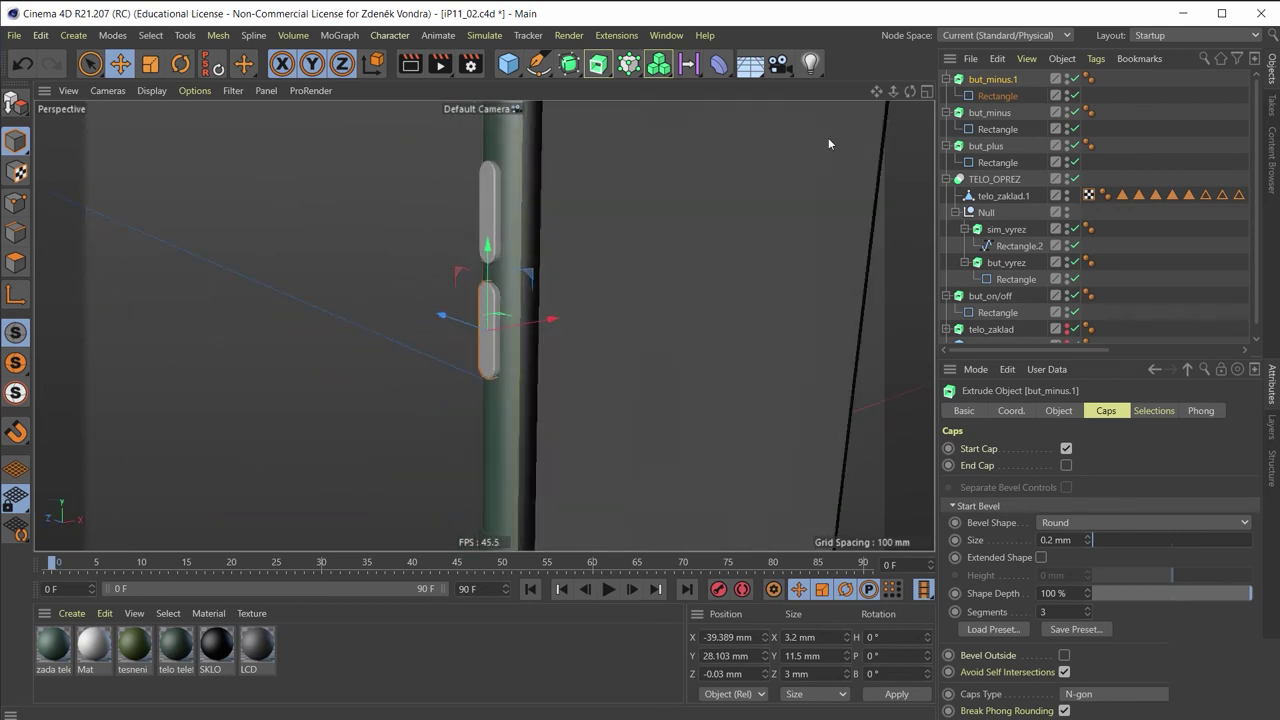
middle_click(544, 162)
middle_click(376, 219)
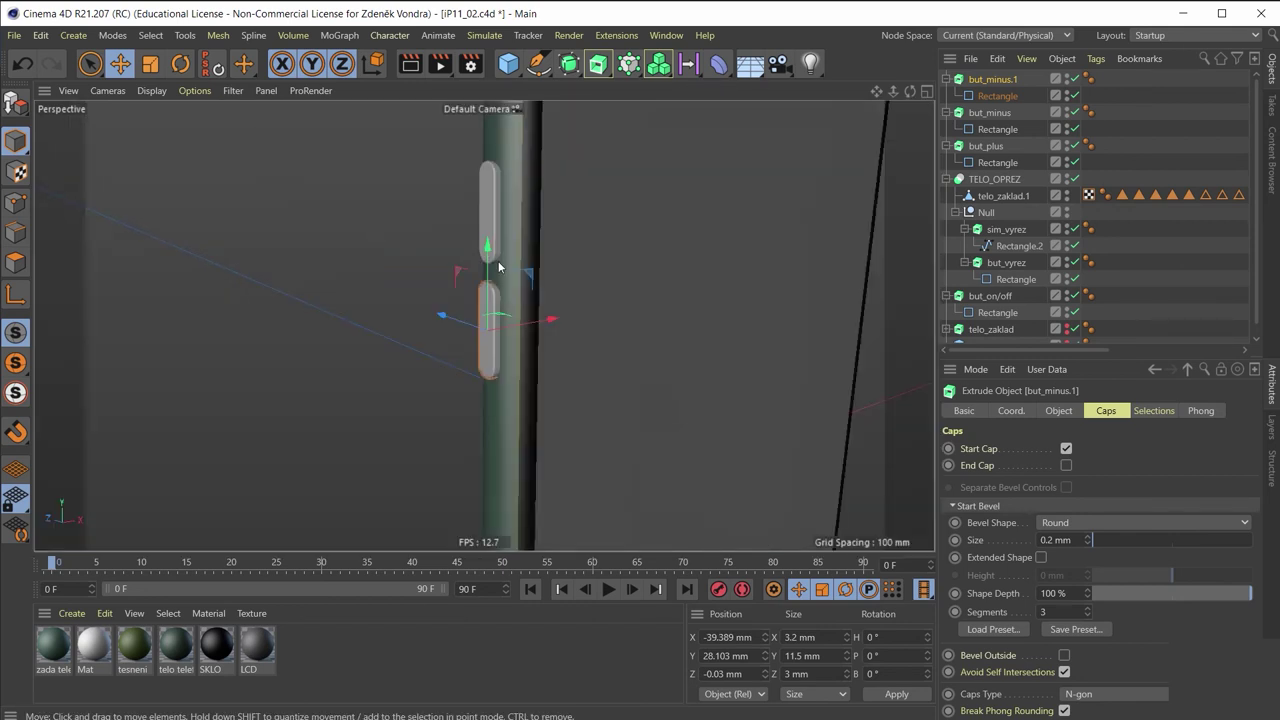
mouse_move(499, 267)
left_mouse_down("alt")
mouse_move(606, 246)
mouse_move(540, 178)
mouse_move(546, 145)
mouse_move(524, 227)
mouse_move(437, 349)
mouse_move(449, 286)
mouse_move(476, 288)
left_mouse_up("alt")
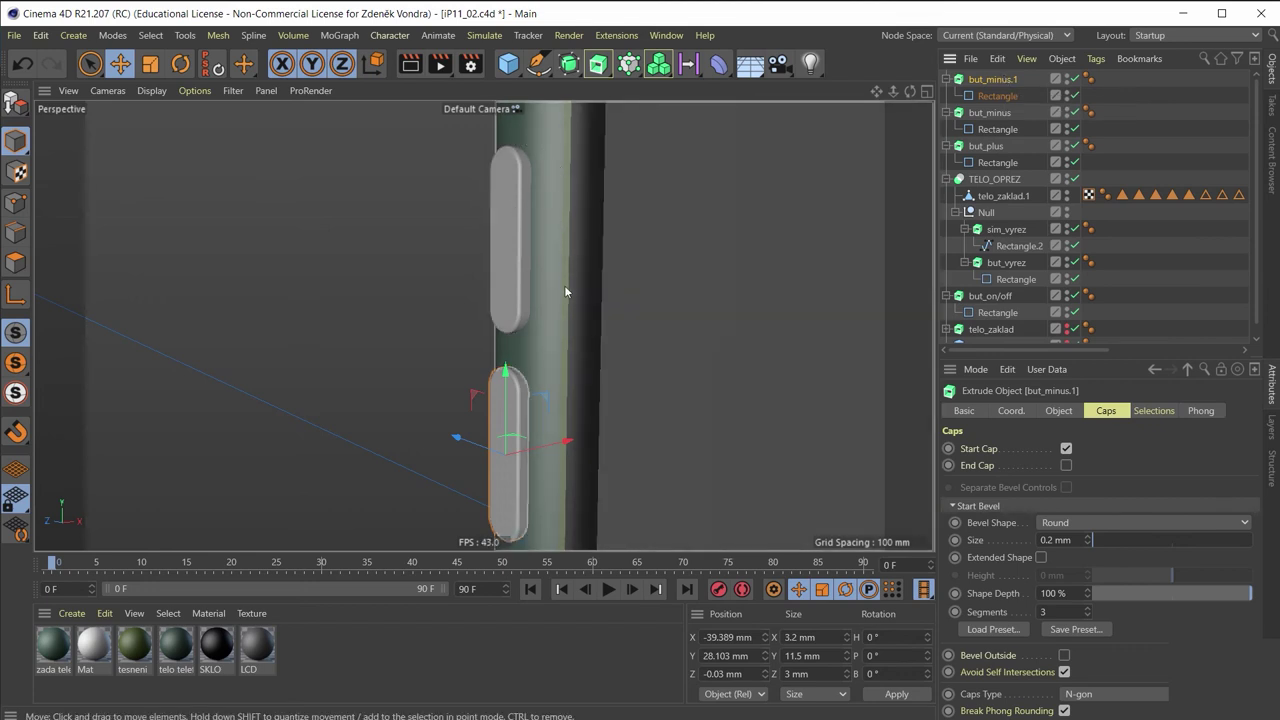
Select but_minus and move it down to Y 37.045 mm
mouse_move(516, 317)
left_mouse_down("alt")
mouse_move(620, 317)
mouse_move(576, 357)
left_mouse_up("alt")
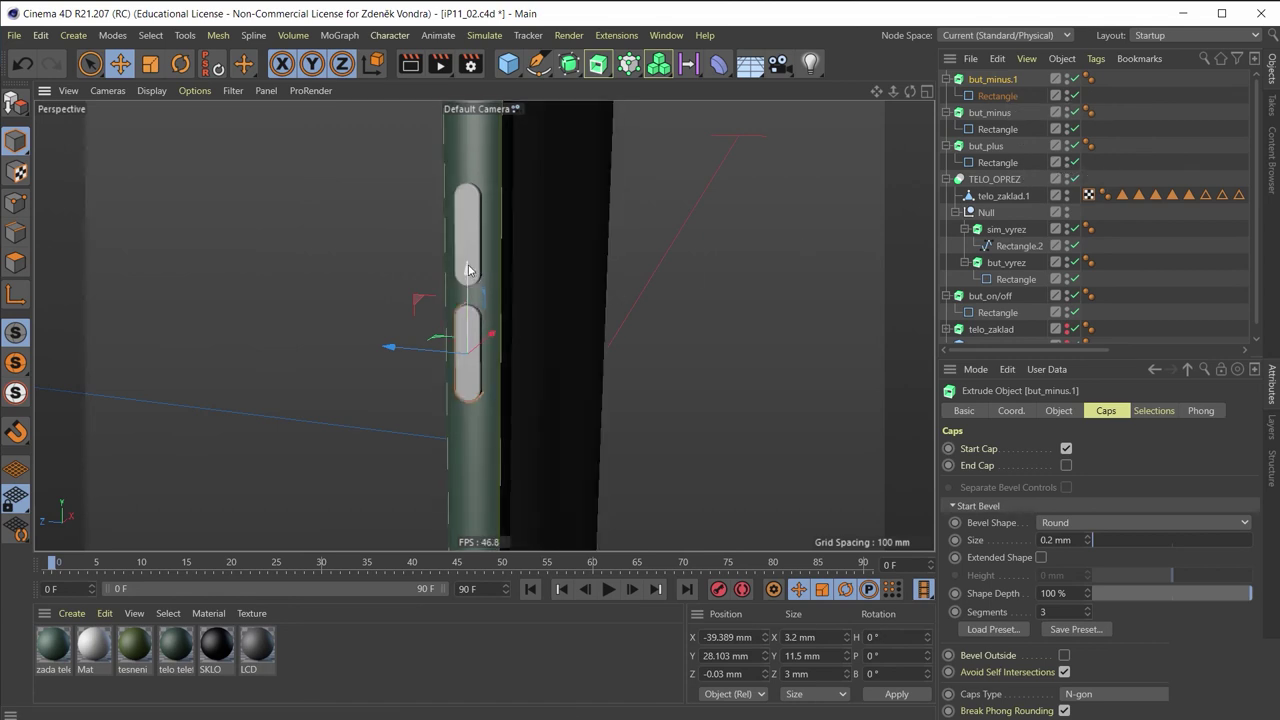
left_click_drag(471, 271, 469, 289)
key("ctrl+z")
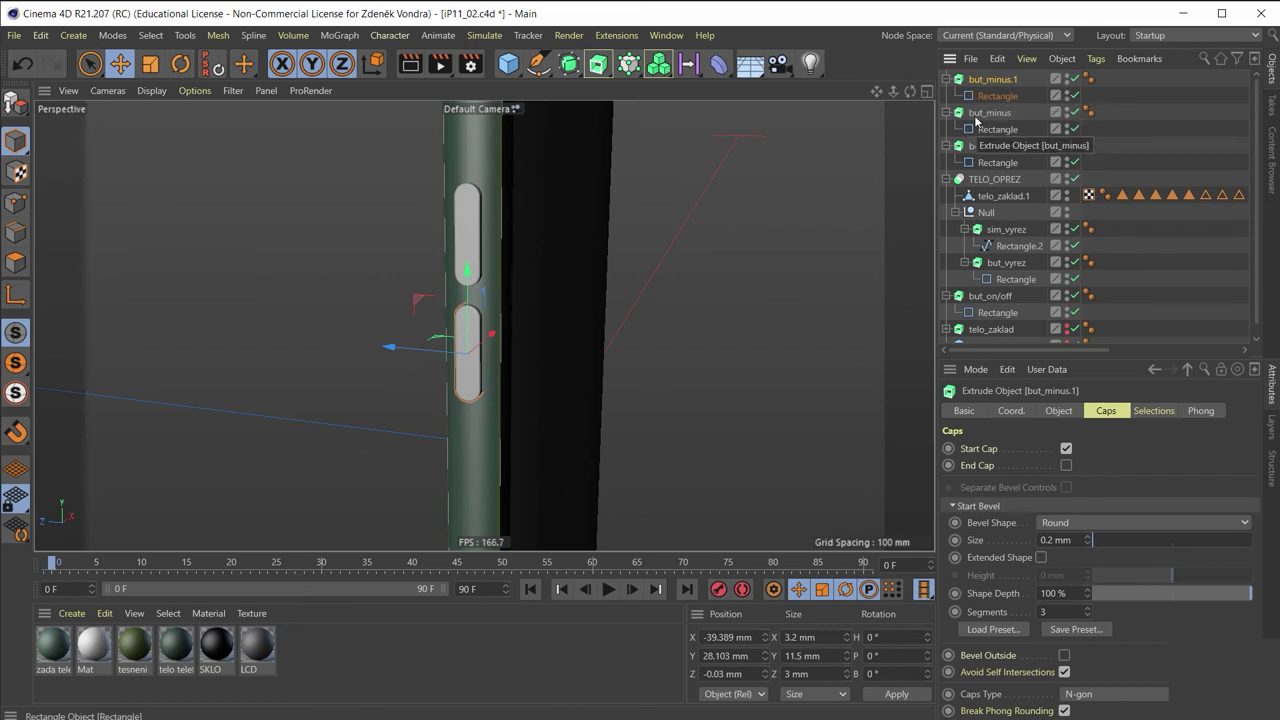
left_click(990, 112)
left_click(990, 80)
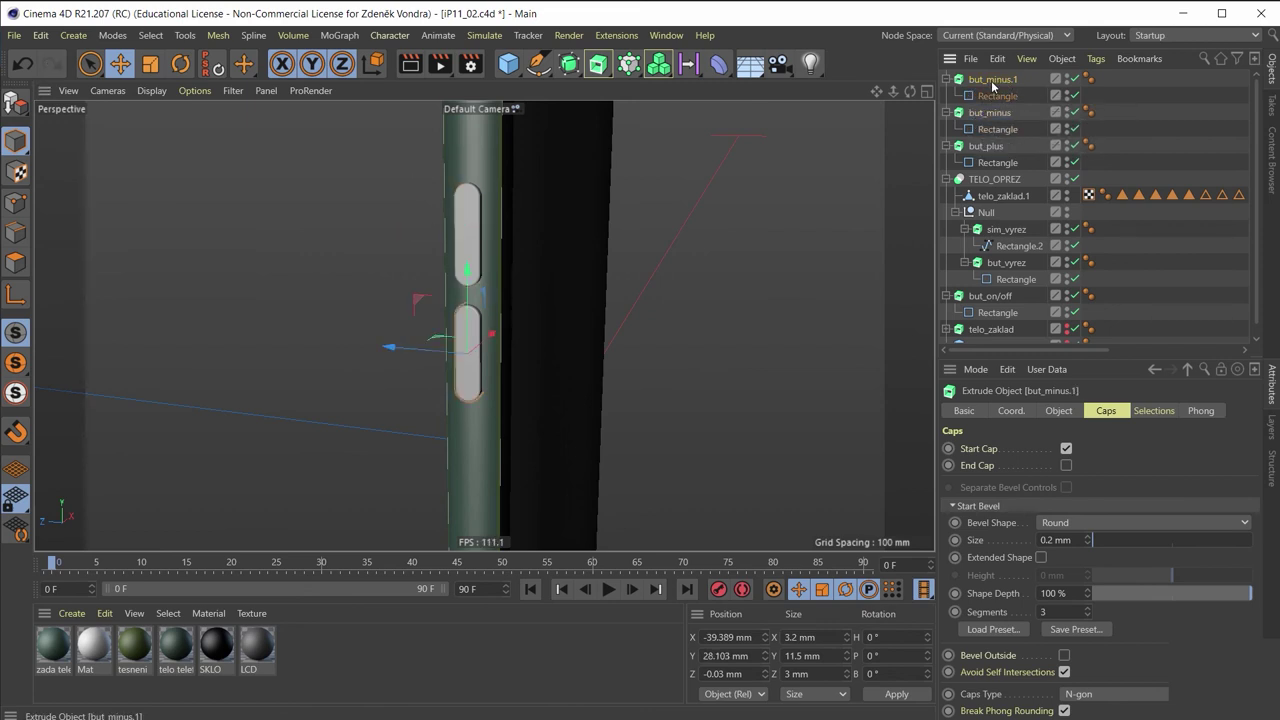
left_click(986, 148)
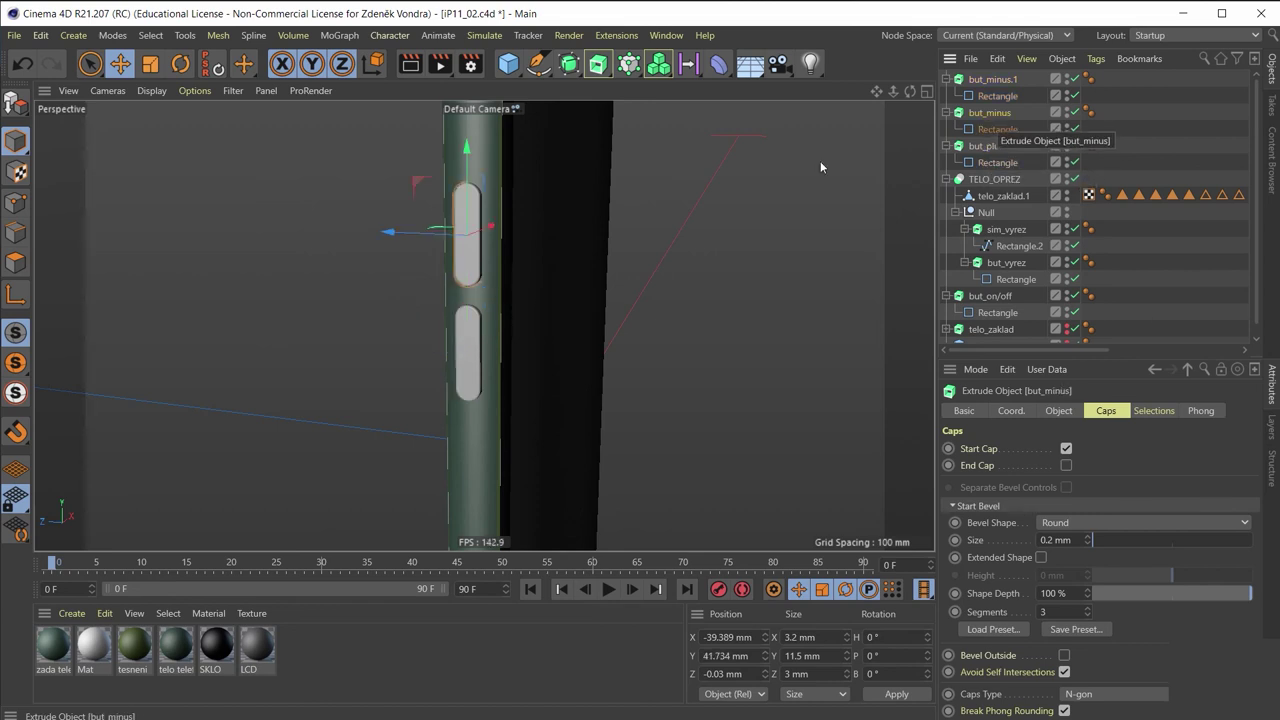
left_click_drag(472, 178, 511, 416)
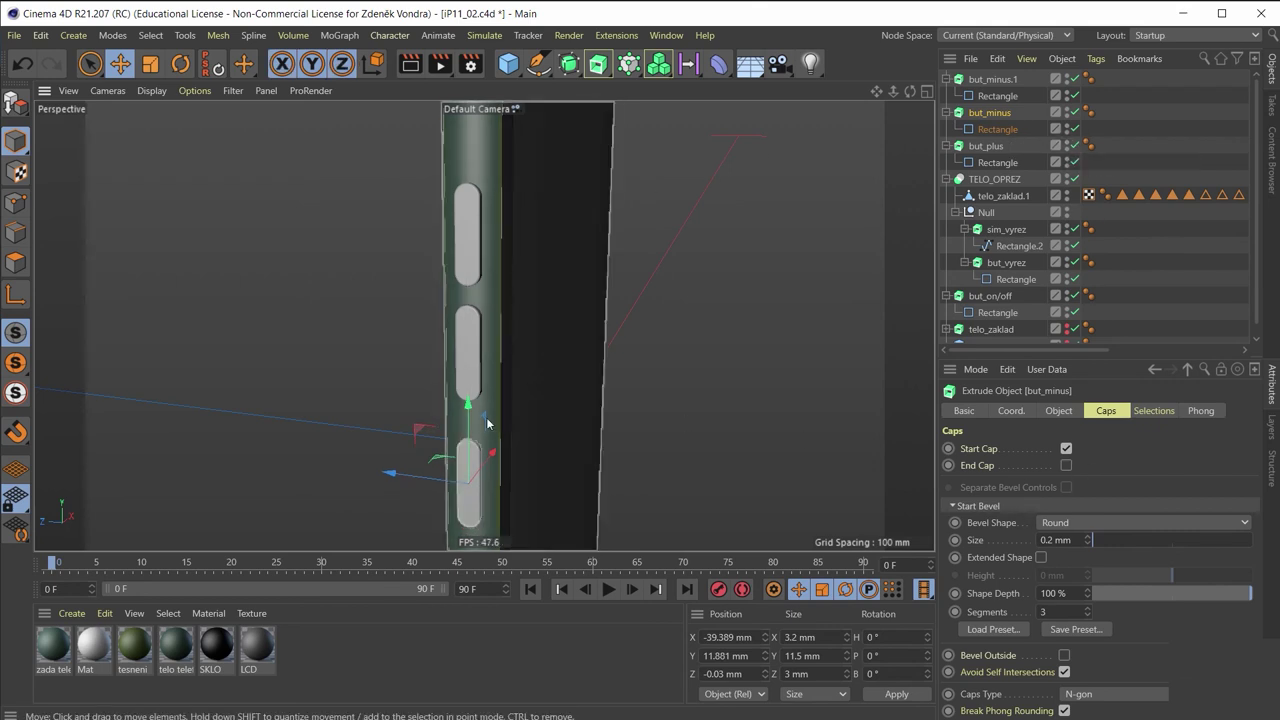
Push but_minus outward from the phone's side to X -42.324 mm
scroll(629, 452, "up", 2)
scroll(593, 440, "up", 5)
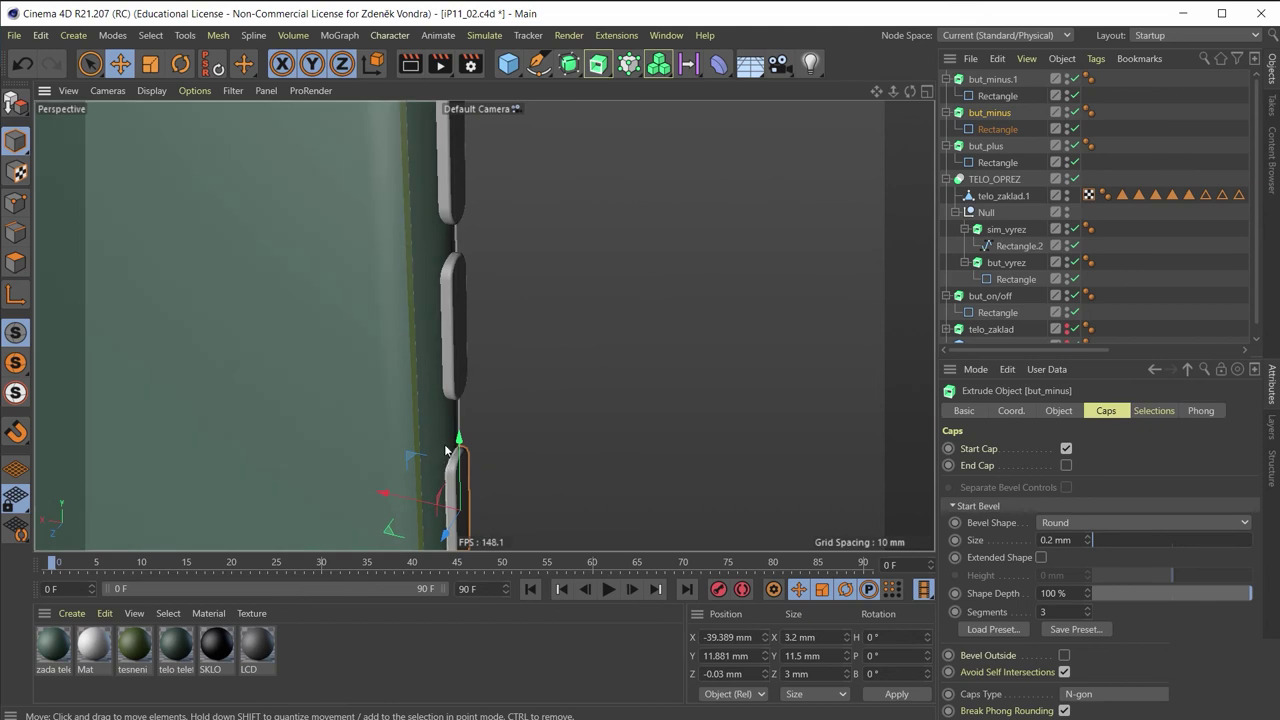
middle_click(446, 450)
middle_click(331, 287)
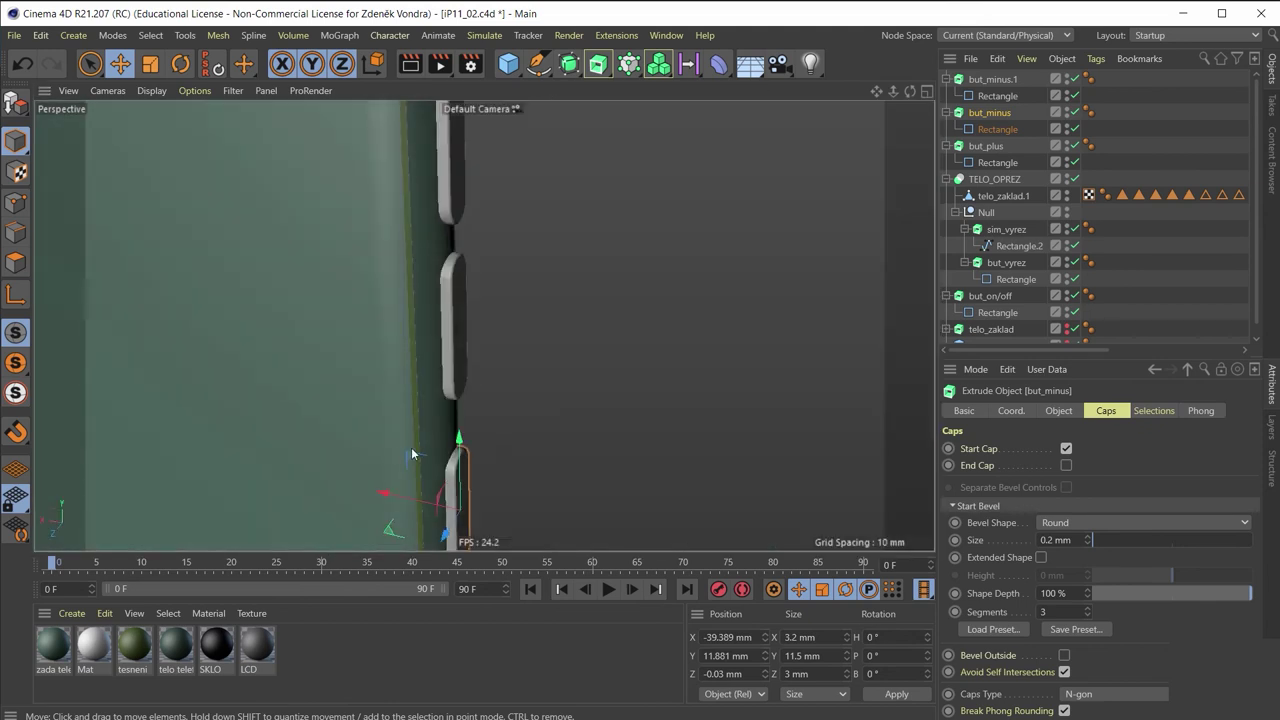
mouse_move(400, 498)
left_mouse_down()
mouse_move(493, 460)
mouse_move(511, 138)
left_mouse_up()
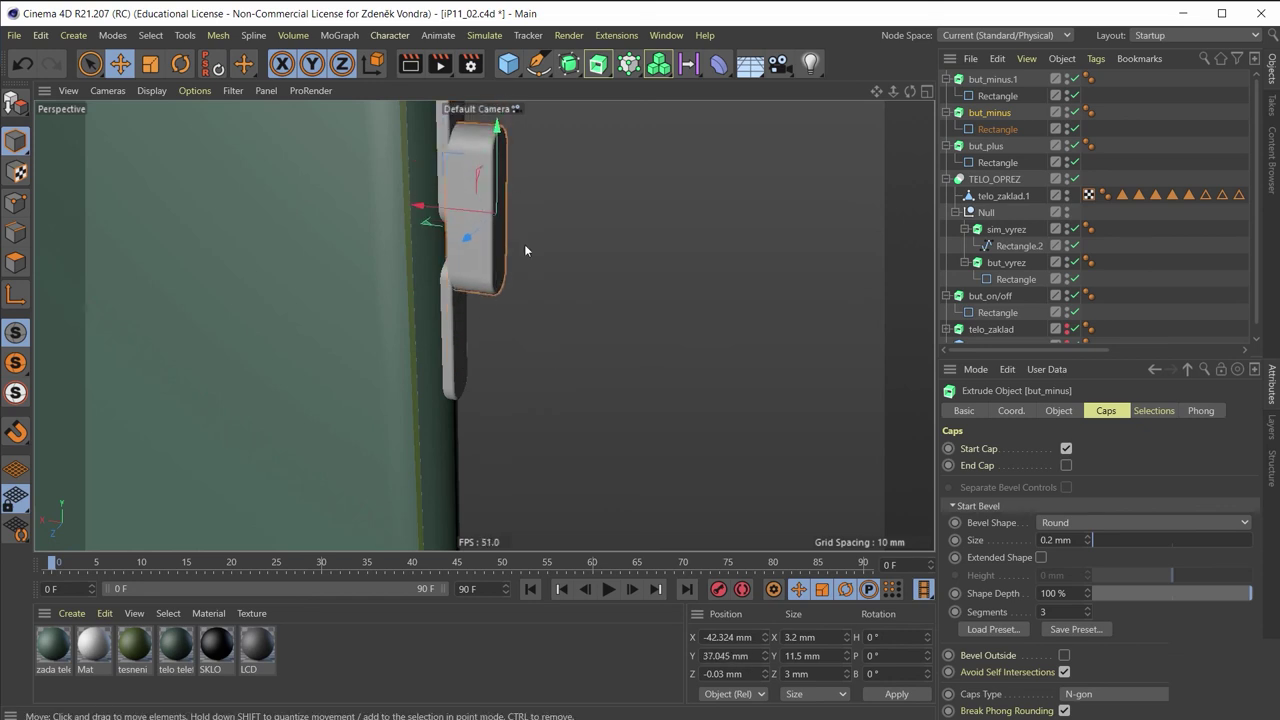
scroll(524, 244, "down", 2)
scroll(501, 317, "up", 3)
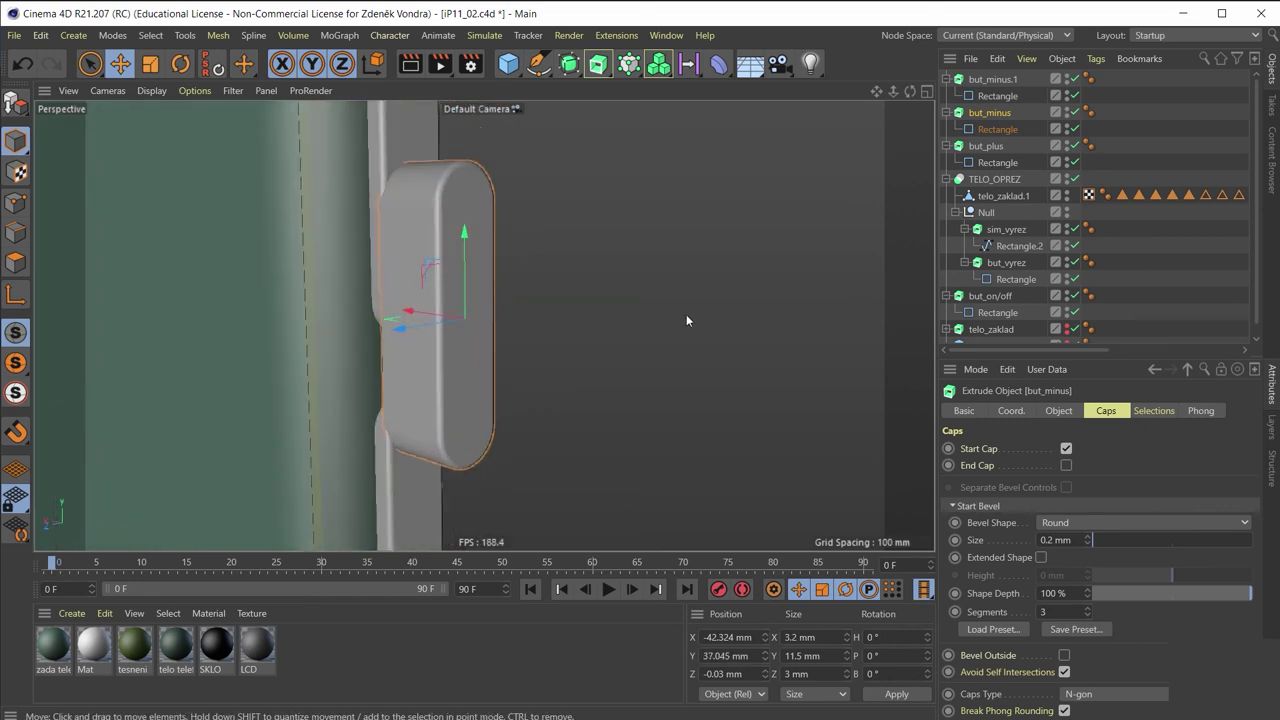
Cap but_minus only at its end and give that end a 1 mm bevel
left_click(1066, 465)
left_click(1066, 449)
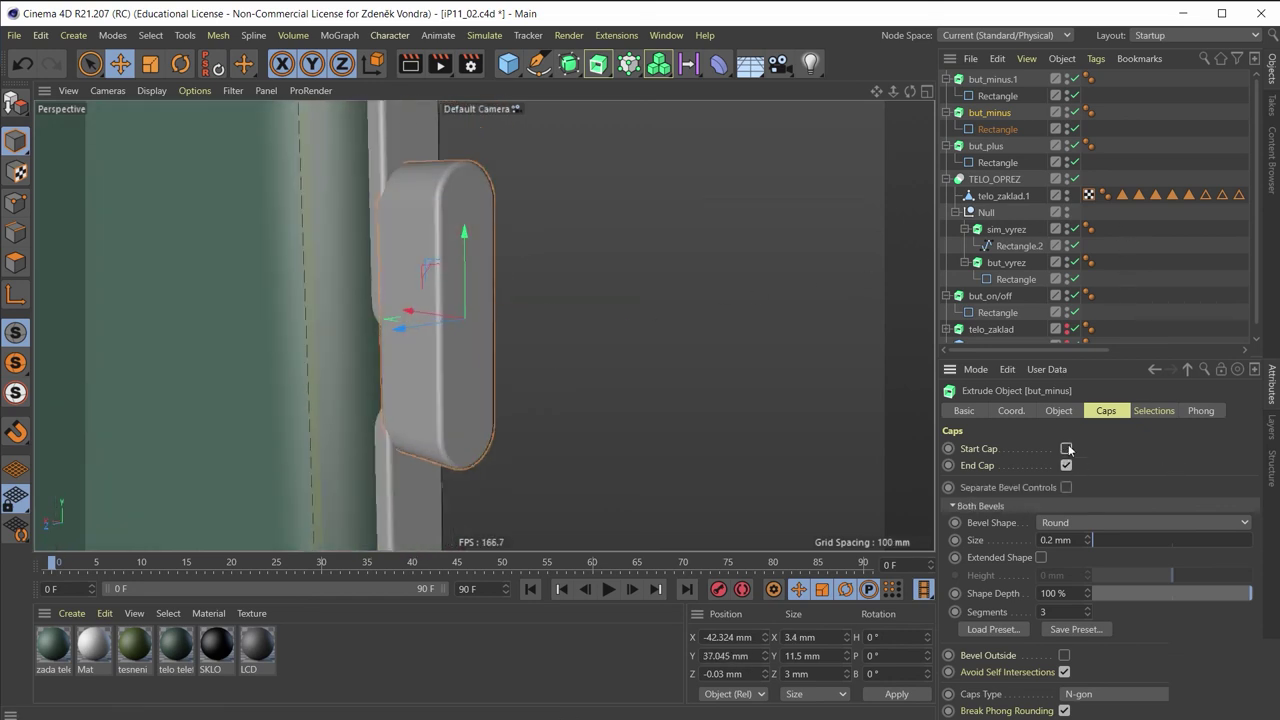
type("0")
mouse_move(390, 325)
left_mouse_down("alt")
mouse_move(472, 364)
mouse_move(256, 369)
mouse_move(121, 350)
mouse_move(152, 367)
mouse_move(409, 368)
left_mouse_up("alt")
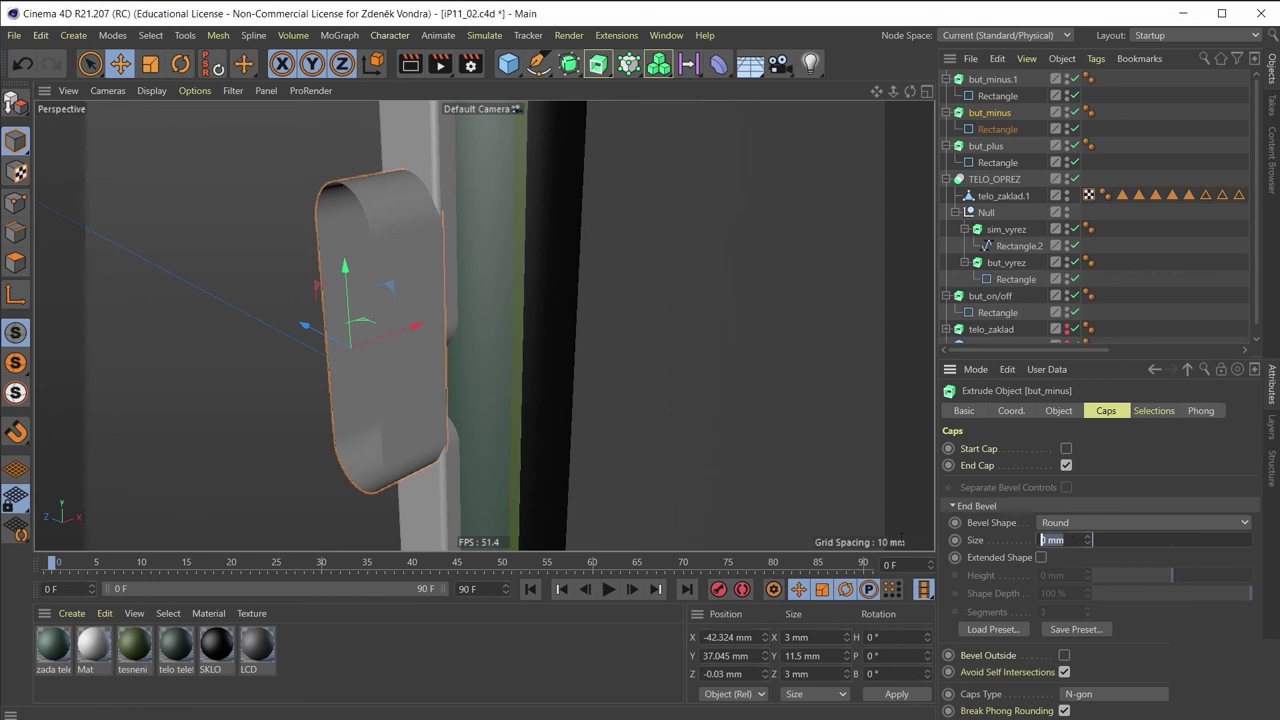
type("1")
key("Return")
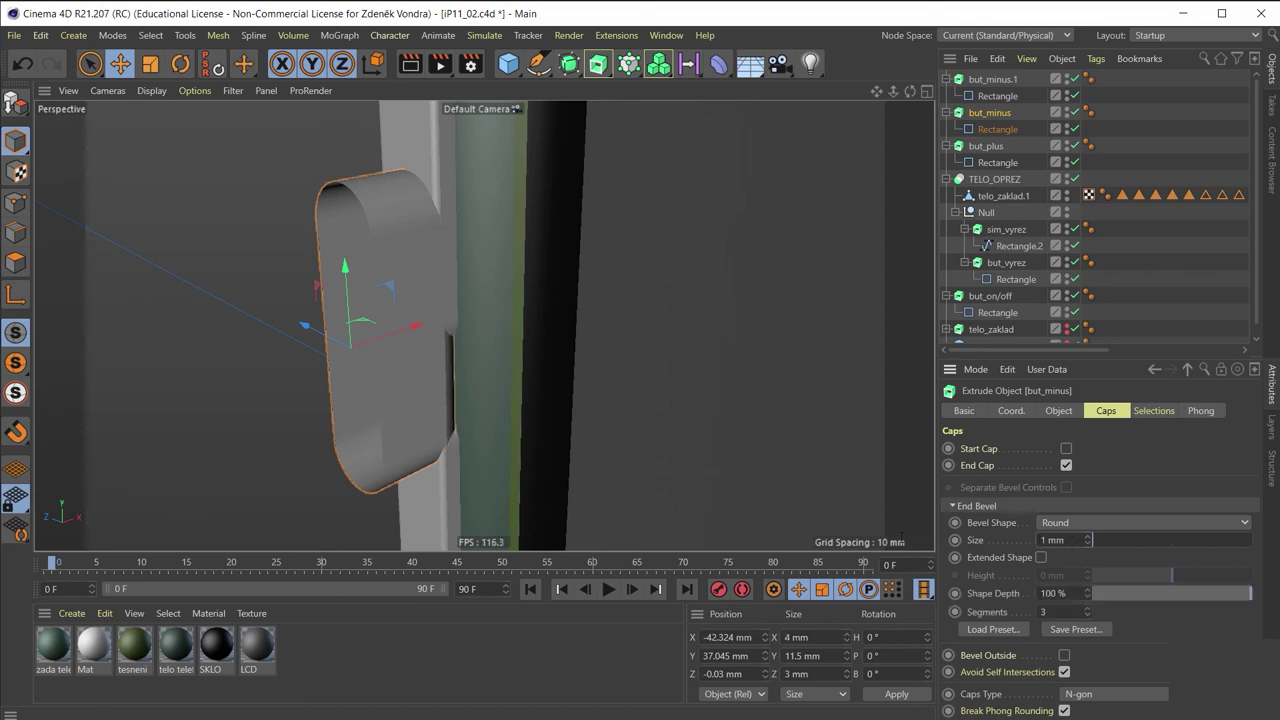
Pull but_minus further out along X to -48.597 mm
mouse_move(304, 392)
left_mouse_down("alt")
mouse_move(498, 431)
mouse_move(496, 418)
left_mouse_up("alt")
left_click_drag(344, 346, 374, 407, "alt")
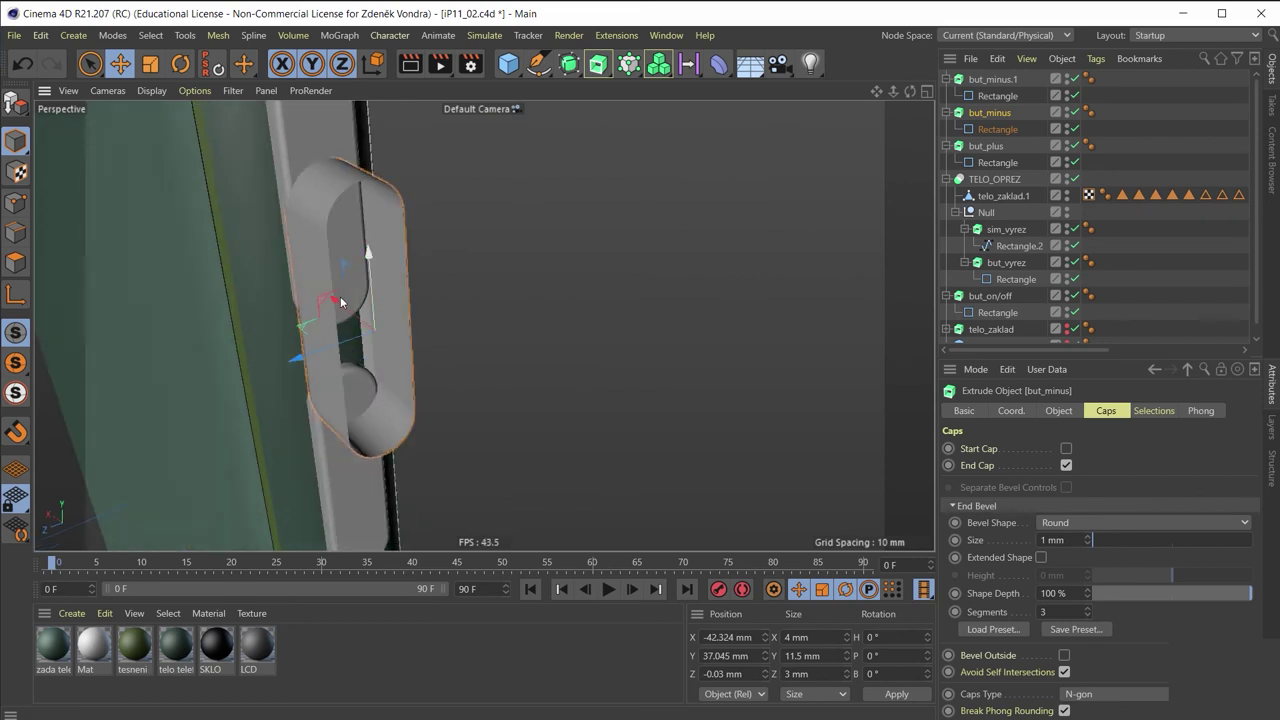
mouse_move(378, 333)
left_mouse_down()
mouse_move(403, 343)
mouse_move(424, 324)
mouse_move(754, 250)
mouse_move(684, 270)
mouse_move(671, 249)
left_mouse_up()
left_click_drag(460, 299, 245, 390, "alt")
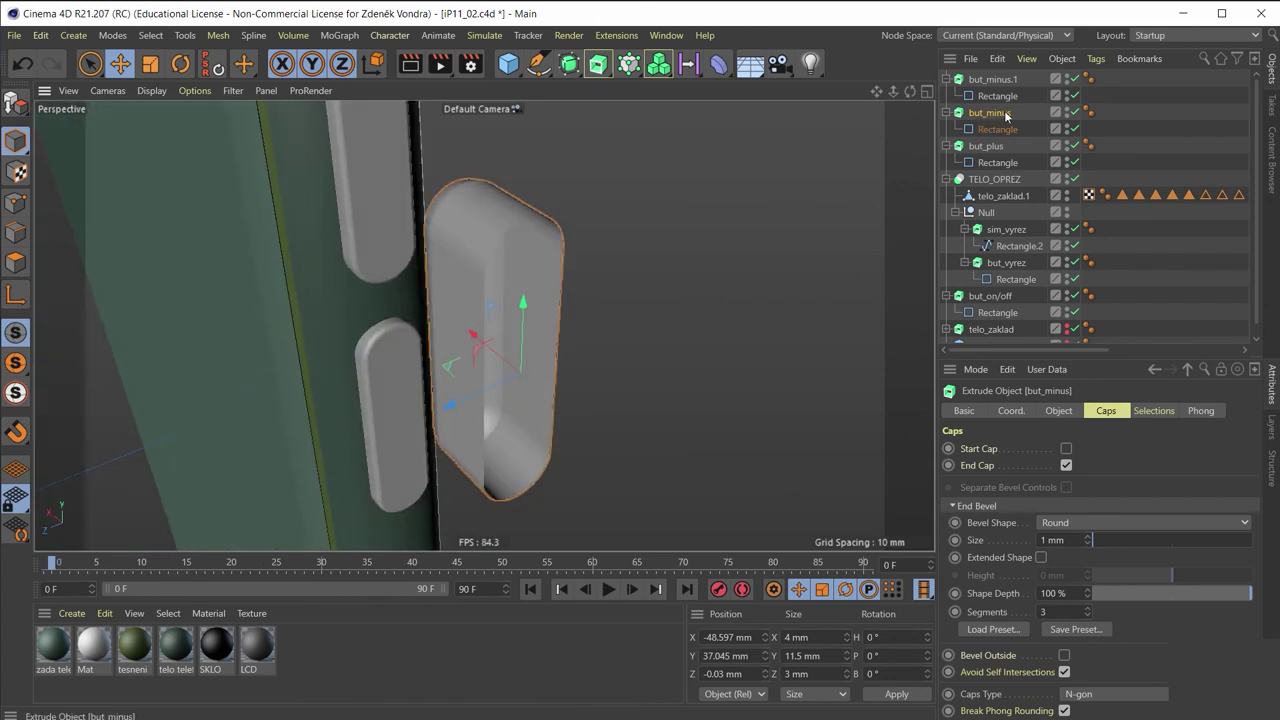
Rename but_minus to +-_orez
left_click(997, 129)
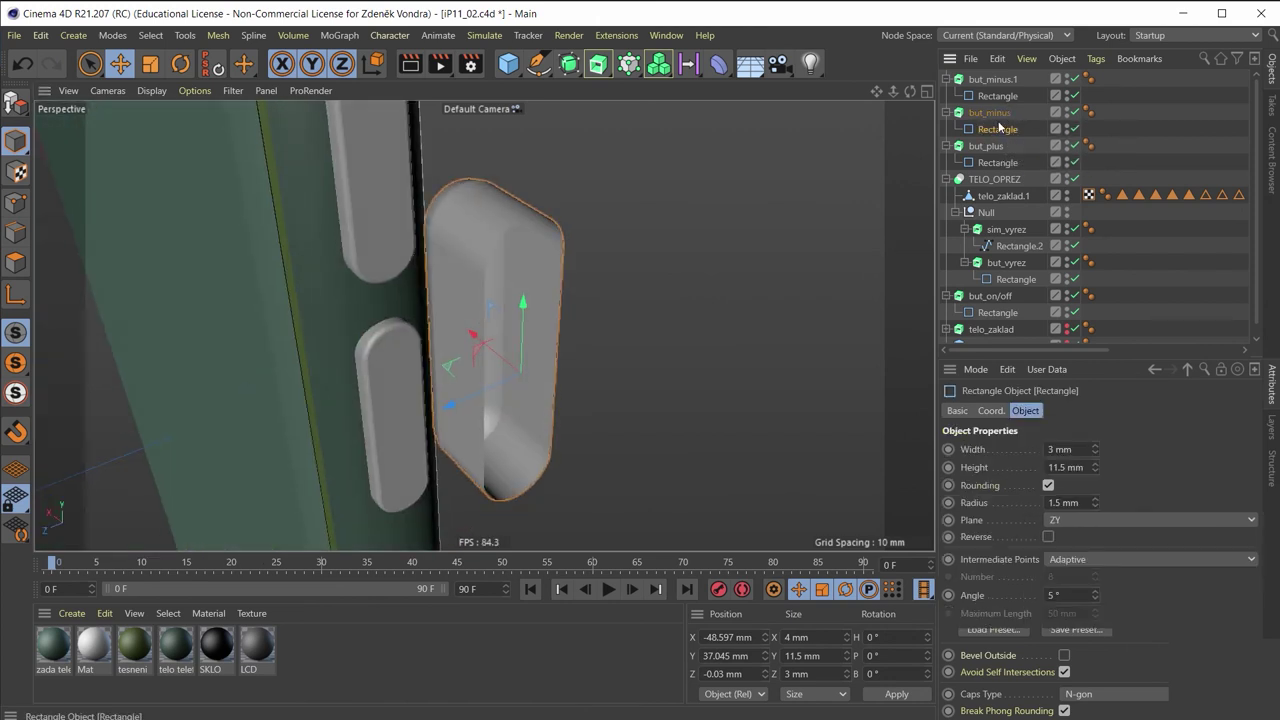
double_click(995, 113)
type("+-_orez")
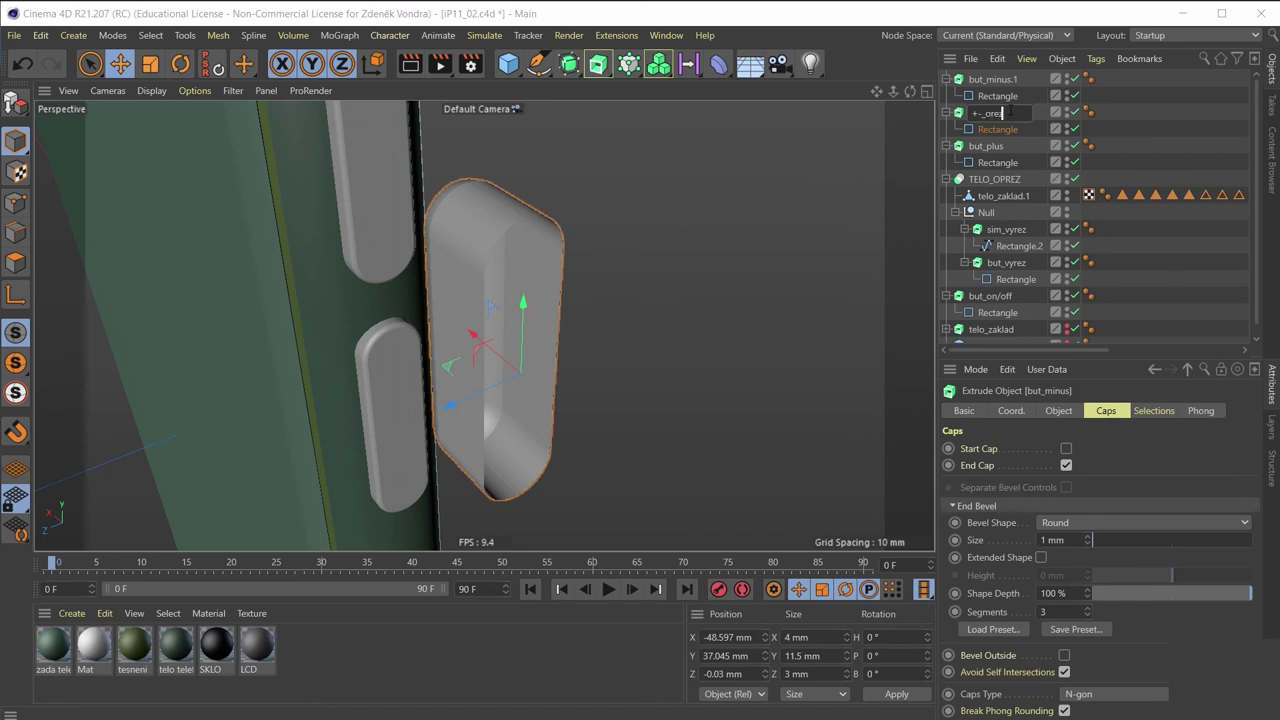
key("Return")
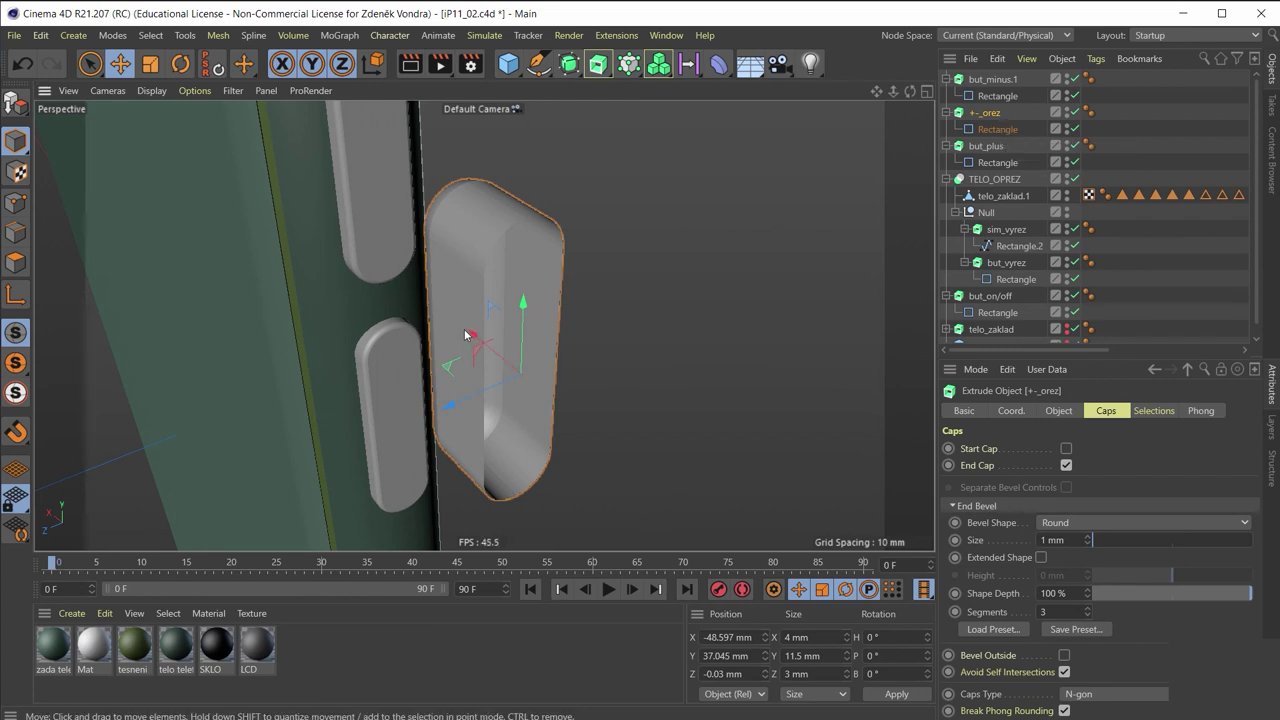
mouse_move(471, 334)
left_mouse_down("alt")
mouse_move(576, 251)
mouse_move(589, 282)
left_mouse_up("alt")
left_click_drag(419, 318, 507, 295, "alt")
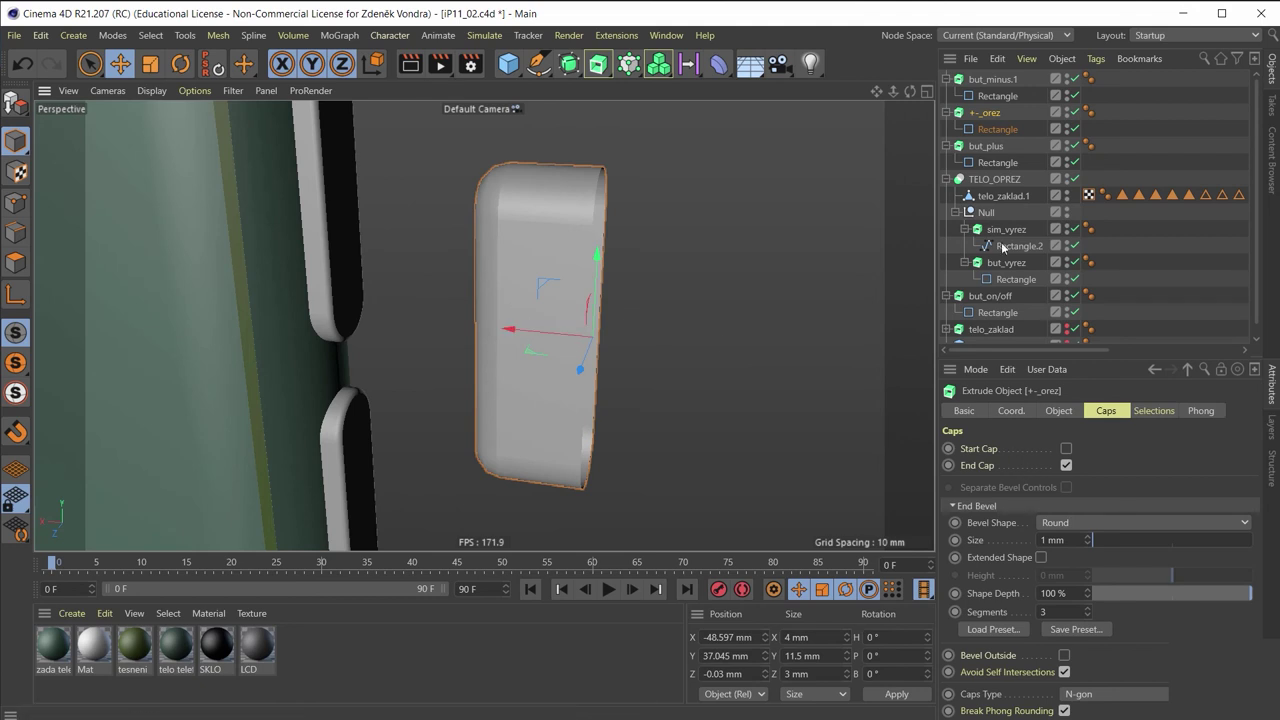
Make the +-_orez rectangle 3.5 × 23 mm and move it into TELO_OPREZ's Null
left_click(1005, 130)
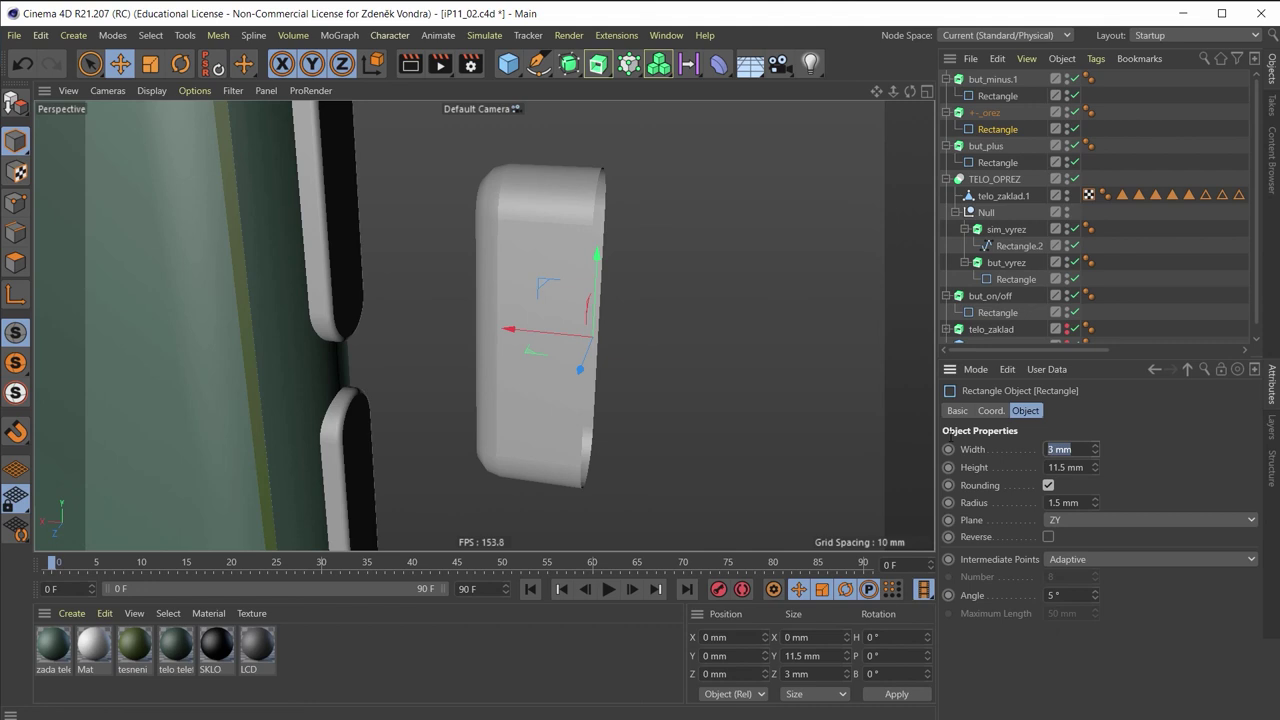
key("Tab")
type("15")
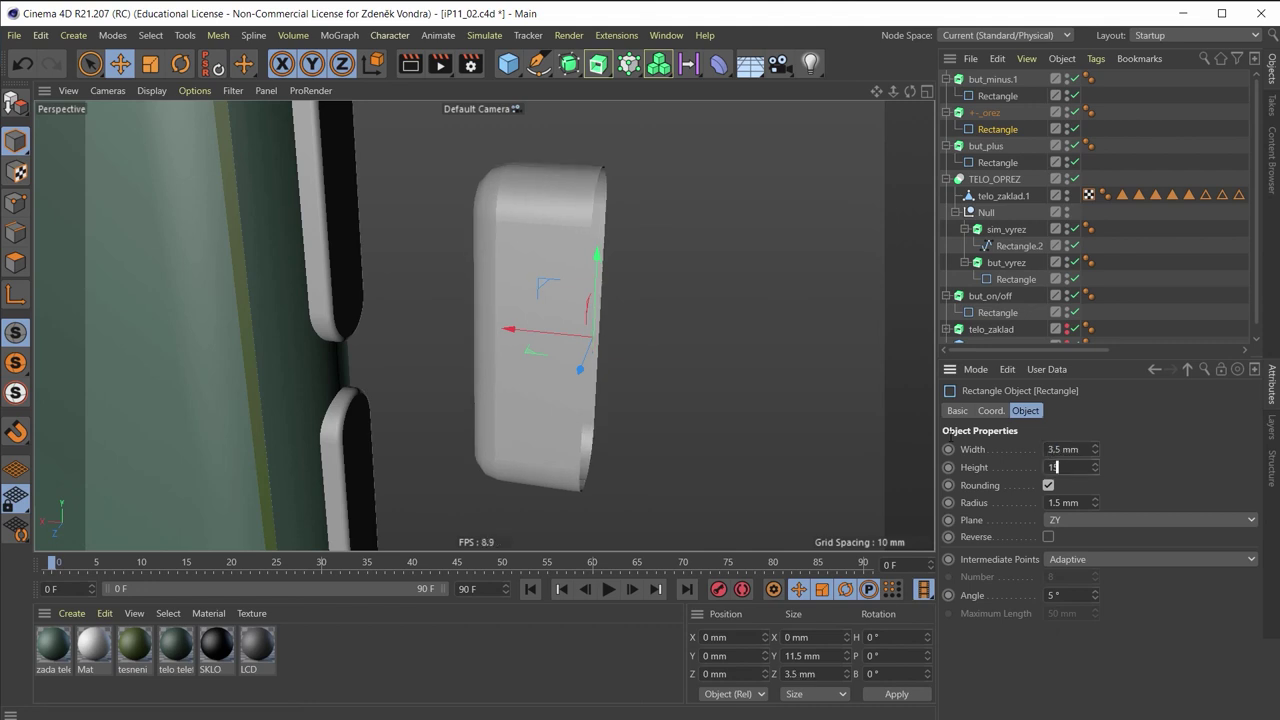
key("Return")
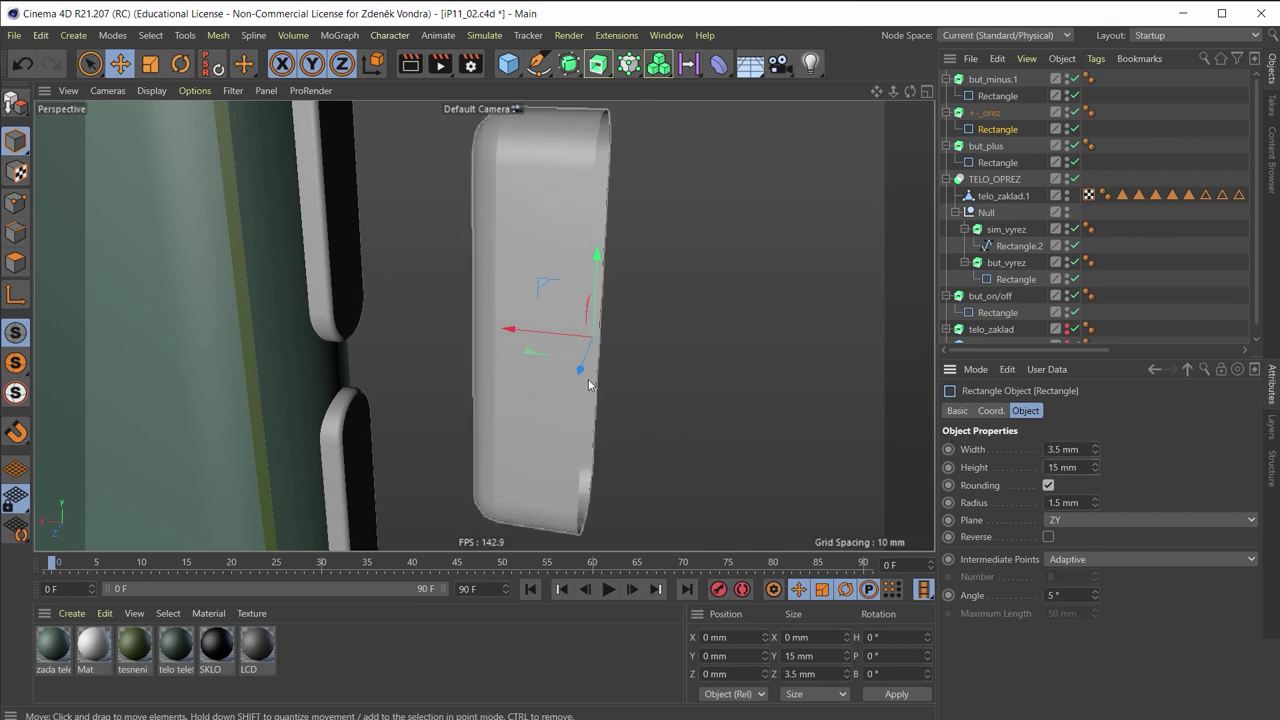
scroll(410, 335, "down", 3)
scroll(410, 335, "down", 3)
scroll(410, 335, "down", 1)
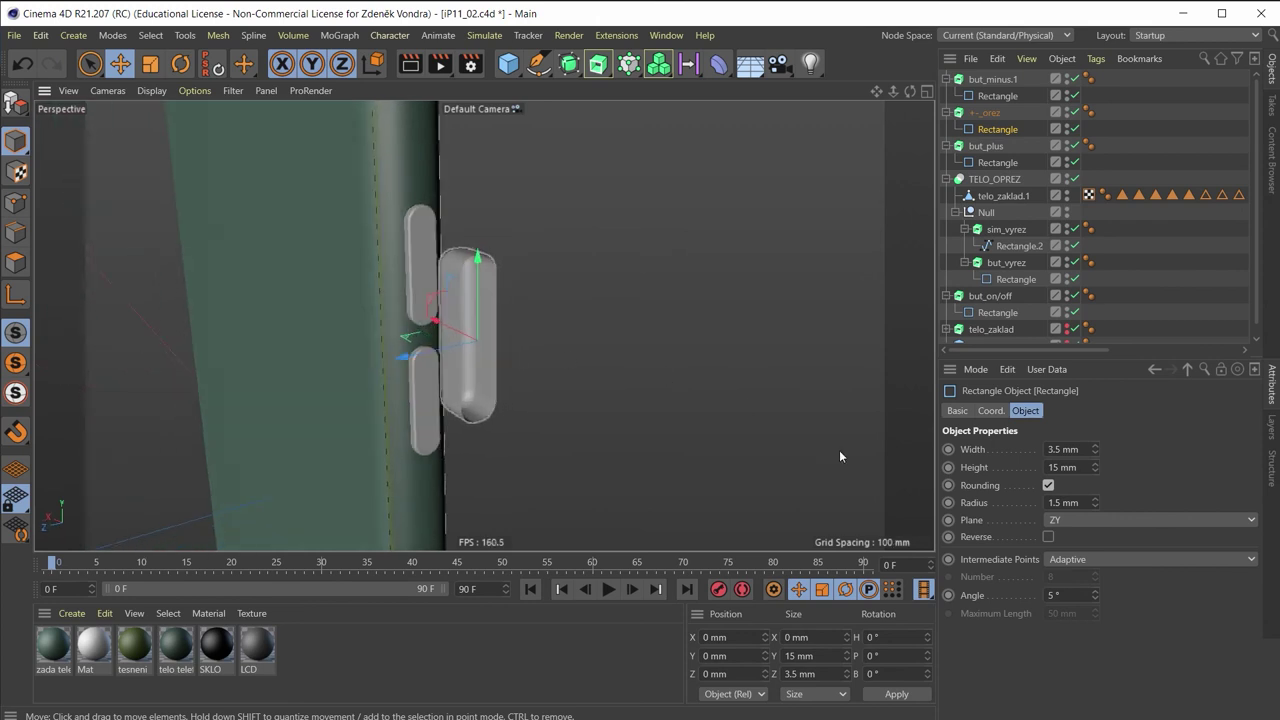
left_click_drag(1096, 466, 1097, 466)
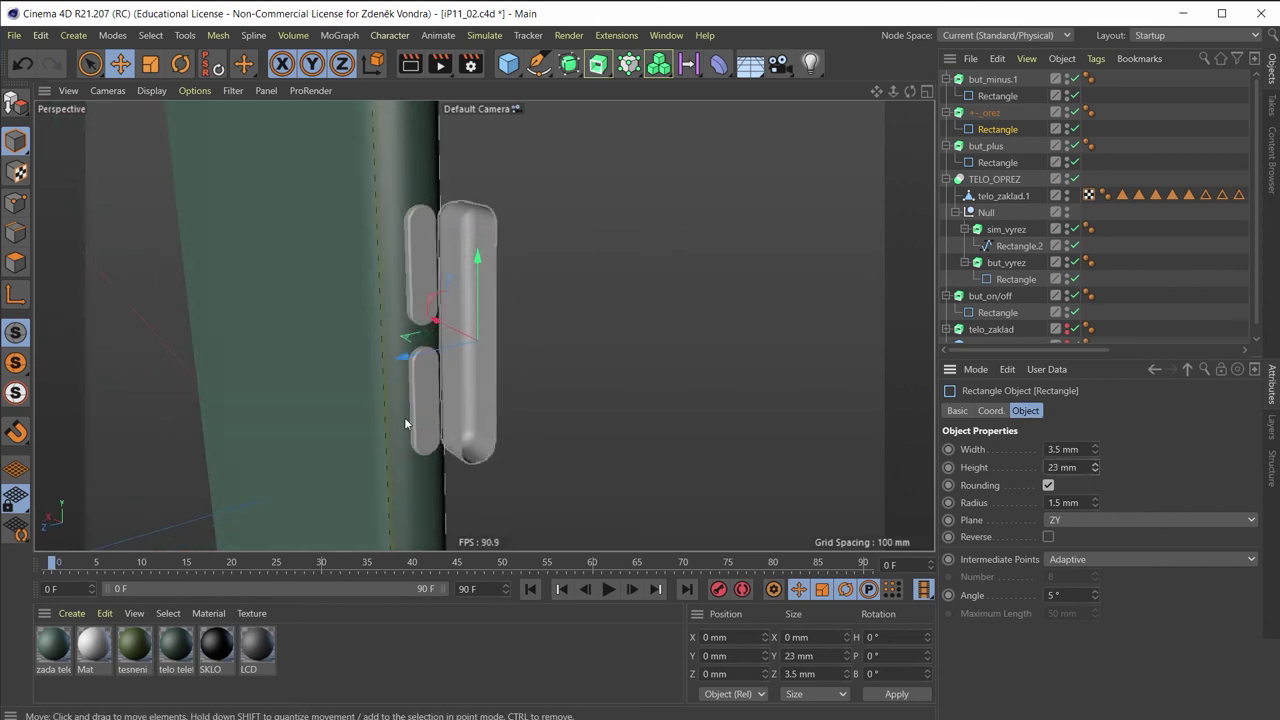
scroll(404, 422, "up", 3)
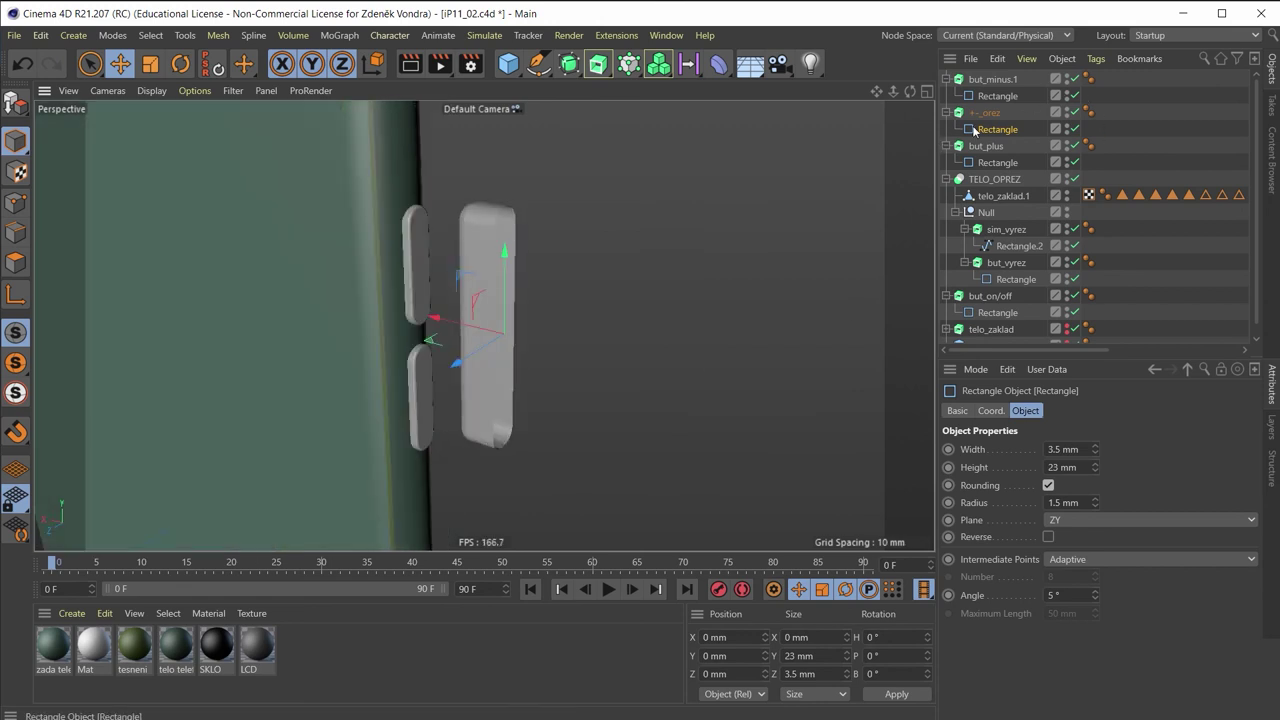
mouse_move(996, 116)
left_mouse_down()
mouse_move(1006, 226)
mouse_move(995, 214)
left_mouse_up()
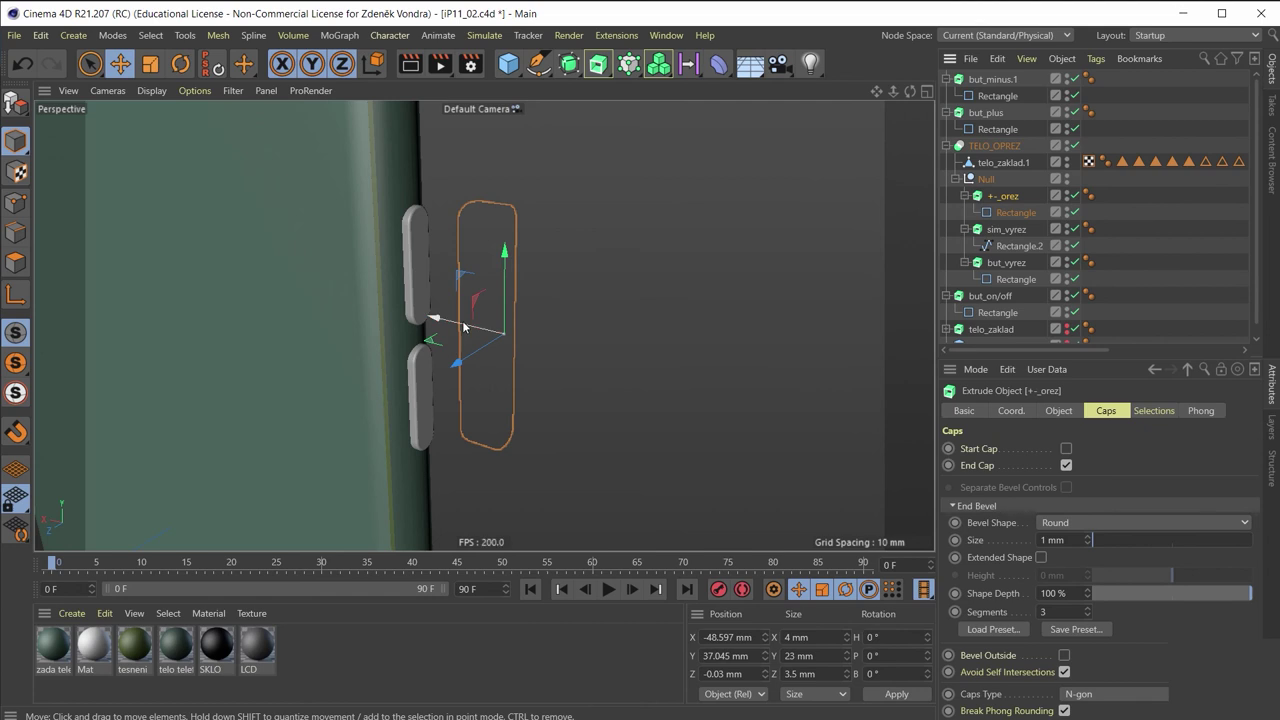
Slide +-_orez along X to -41.703 mm so it overlaps both volume buttons
left_click_drag(463, 326, 407, 317)
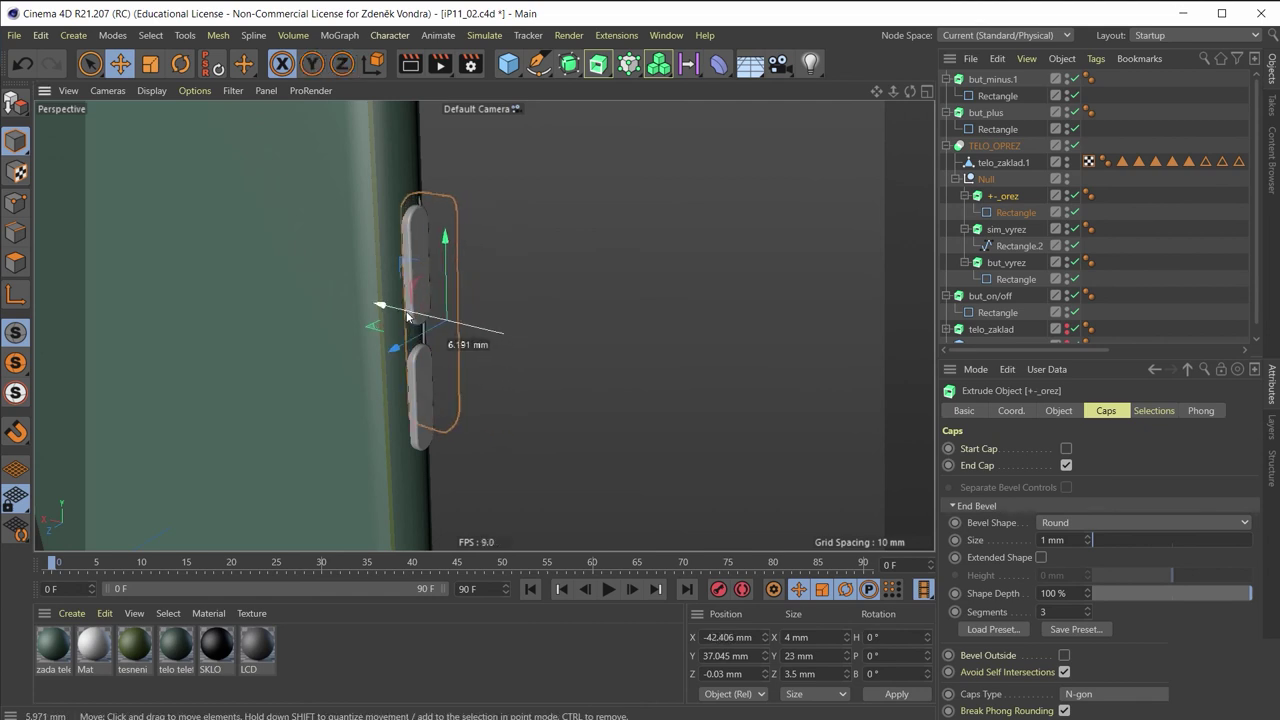
left_click_drag(407, 317, 400, 318)
key("o")
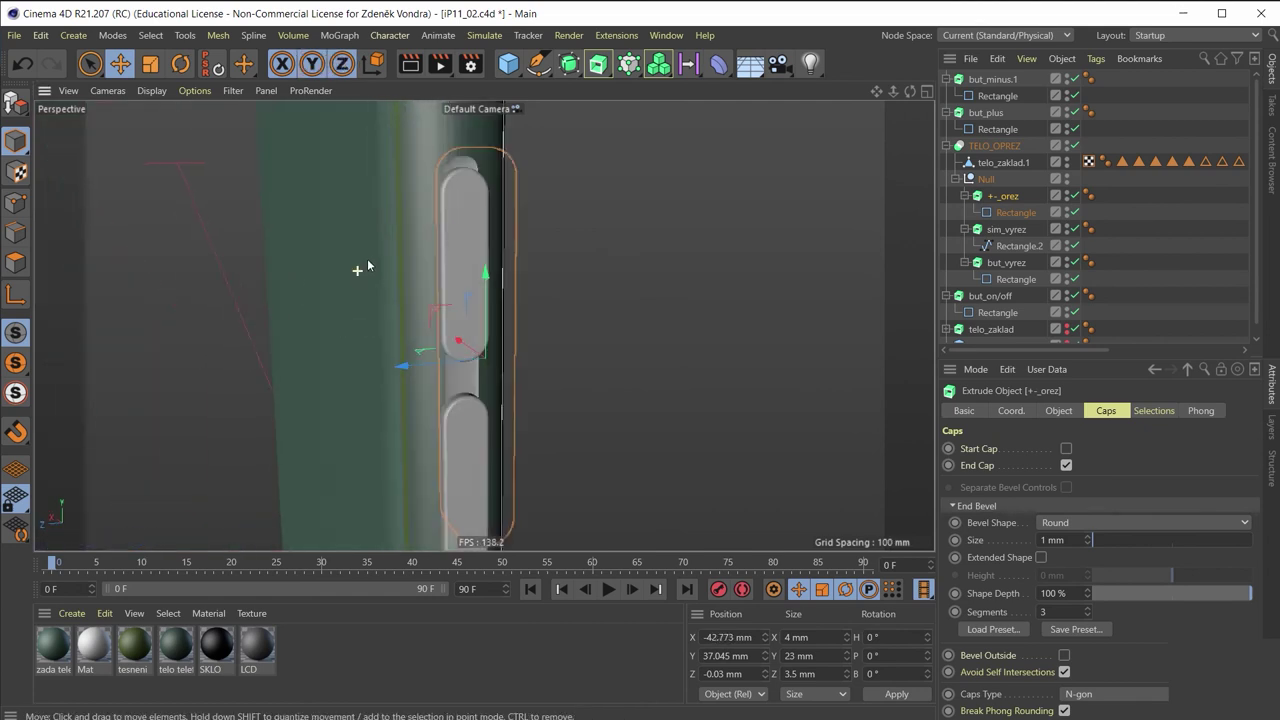
mouse_move(367, 266)
left_mouse_down("alt")
mouse_move(619, 316)
mouse_move(524, 325)
mouse_move(466, 349)
left_mouse_up("alt")
scroll(504, 317, "up", 3)
mouse_move(566, 263)
left_mouse_down("alt")
mouse_move(486, 446)
mouse_move(609, 388)
mouse_move(494, 436)
mouse_move(562, 416)
left_mouse_up("alt")
mouse_move(562, 416)
left_mouse_down("alt")
mouse_move(690, 407)
mouse_move(626, 381)
mouse_move(639, 98)
mouse_move(622, 240)
mouse_move(549, 369)
mouse_move(610, 345)
mouse_move(646, 353)
left_mouse_up("alt")
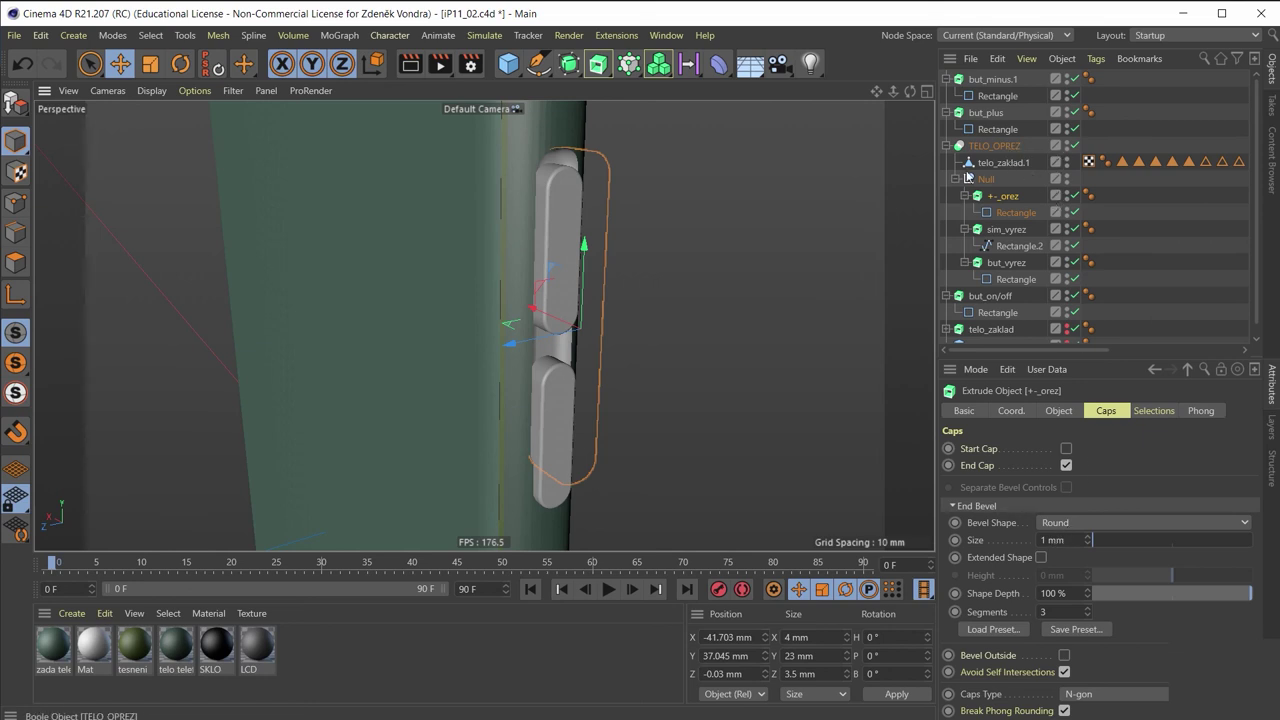
Lower the +-_orez rectangle to Y -2.457 mm and set its height to 26.5 mm
left_click(1016, 214)
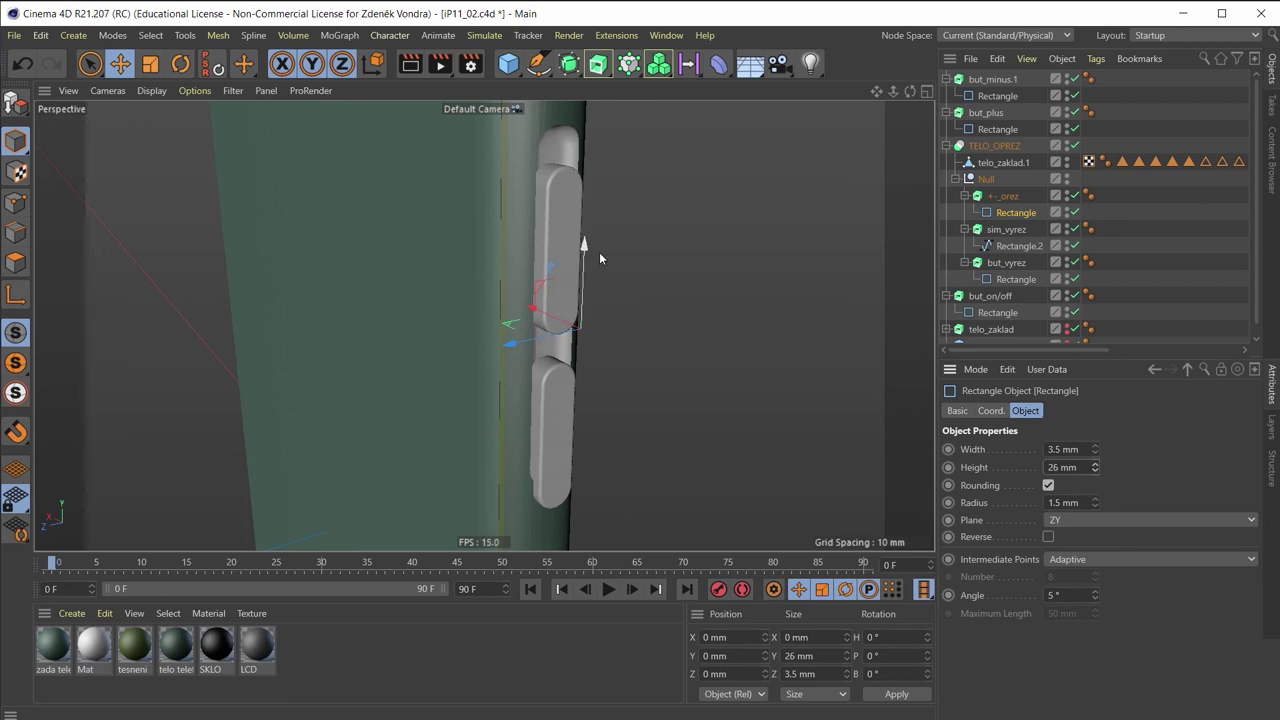
mouse_move(585, 262)
left_mouse_down()
mouse_move(587, 303)
mouse_move(587, 286)
left_mouse_up()
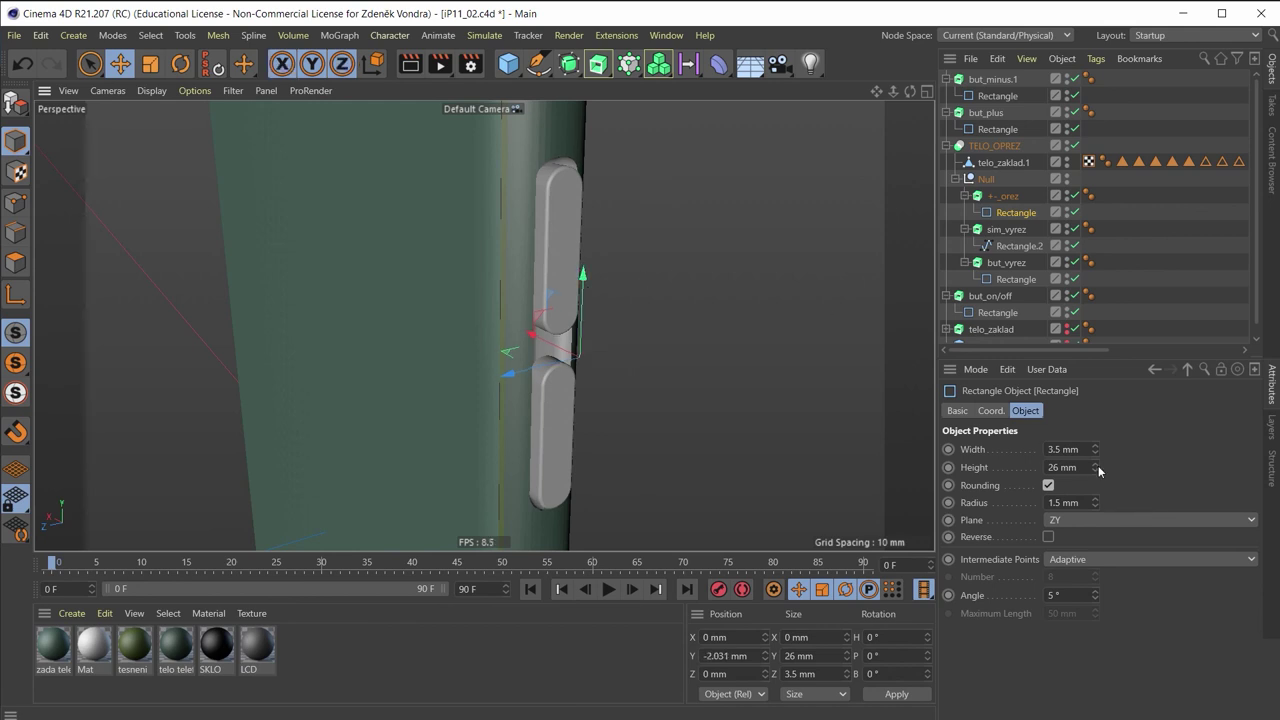
left_click(1096, 465)
left_click_drag(581, 277, 579, 288)
left_click(1075, 467)
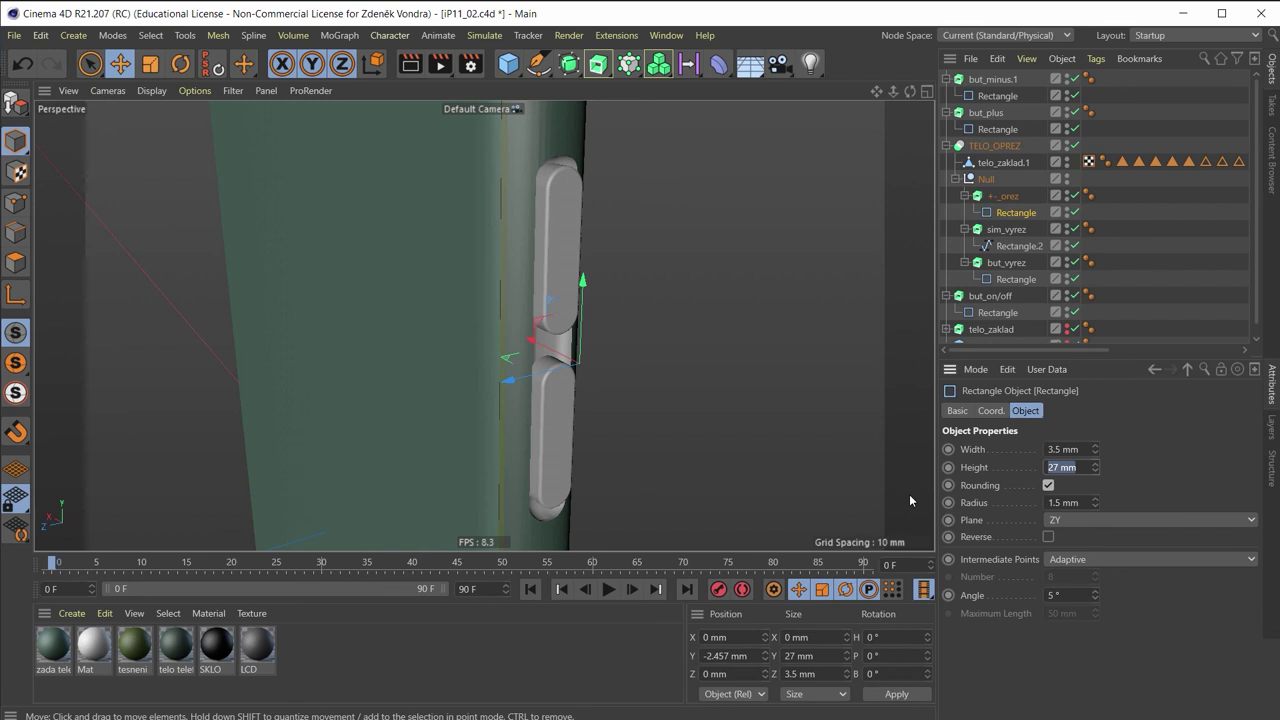
type("26")
key("Return")
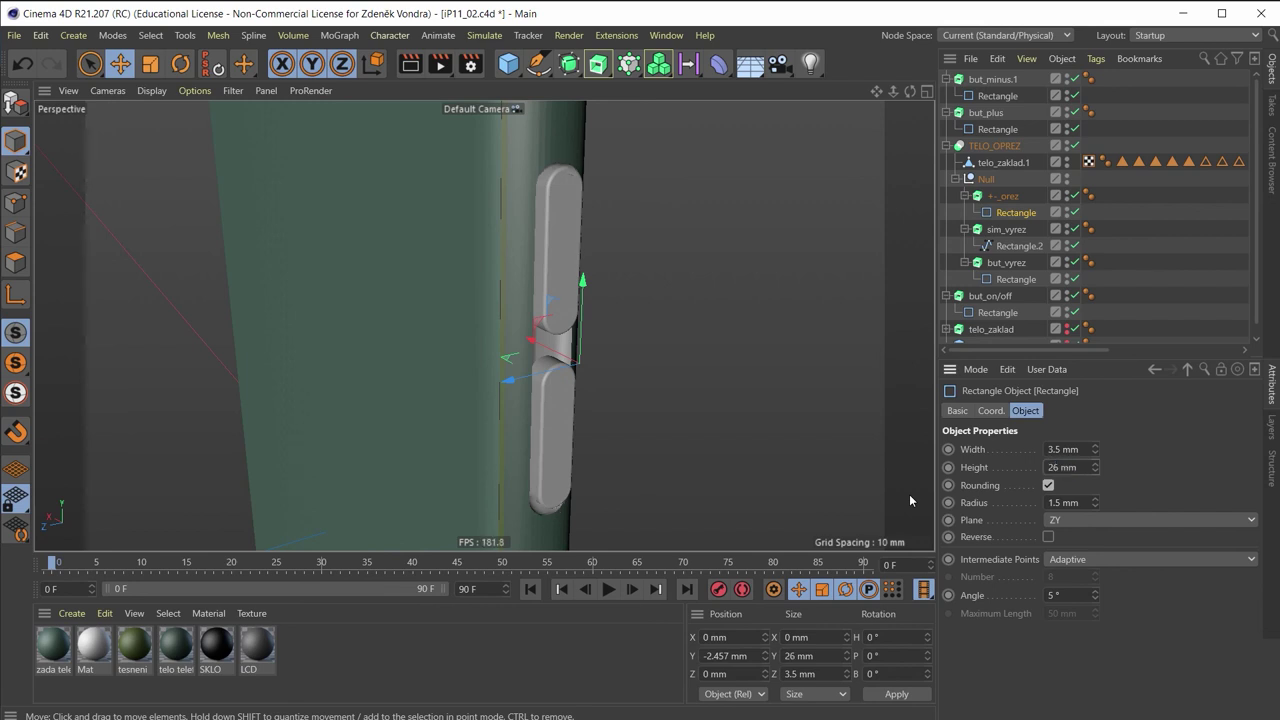
left_click(1070, 467)
type("26.5")
key("Return")
mouse_move(486, 224)
left_mouse_down("alt")
mouse_move(587, 236)
mouse_move(559, 250)
mouse_move(512, 222)
mouse_move(578, 368)
mouse_move(616, 379)
left_mouse_up("alt")
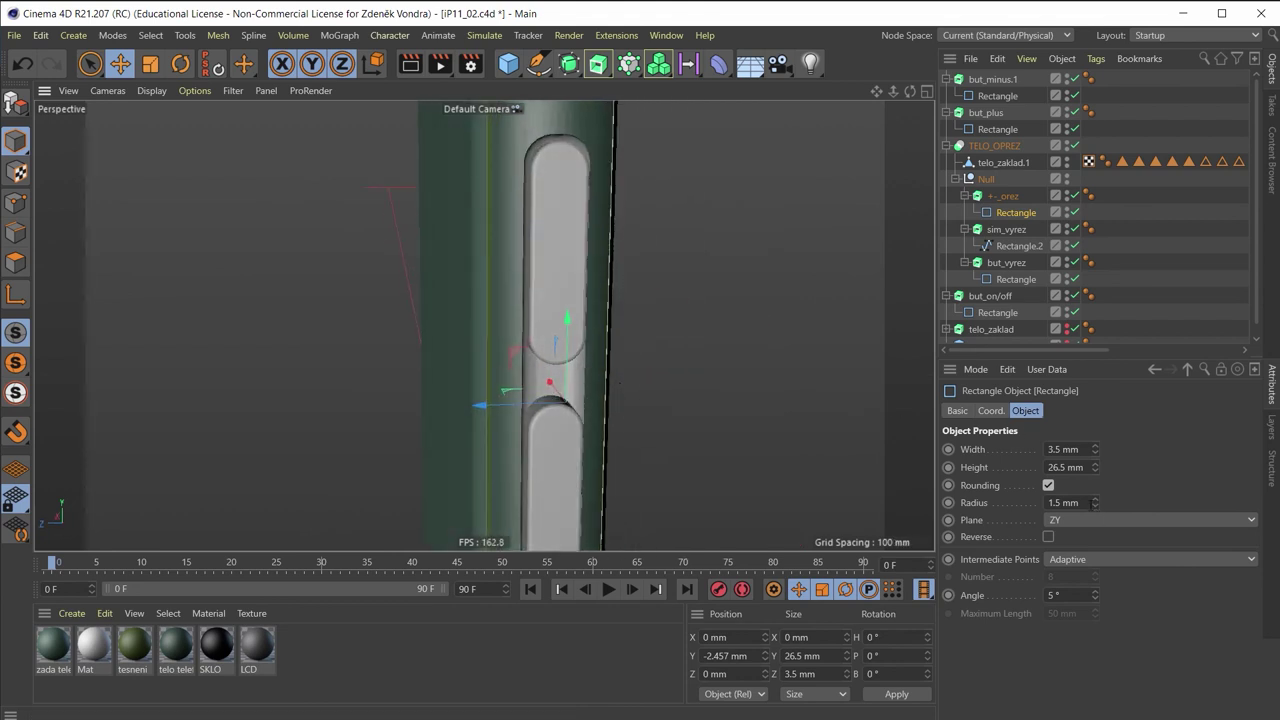
Set the recess rectangle's height to 25.5 mm
mouse_move(661, 437)
left_mouse_down("alt")
mouse_move(596, 377)
mouse_move(666, 427)
left_mouse_up("alt")
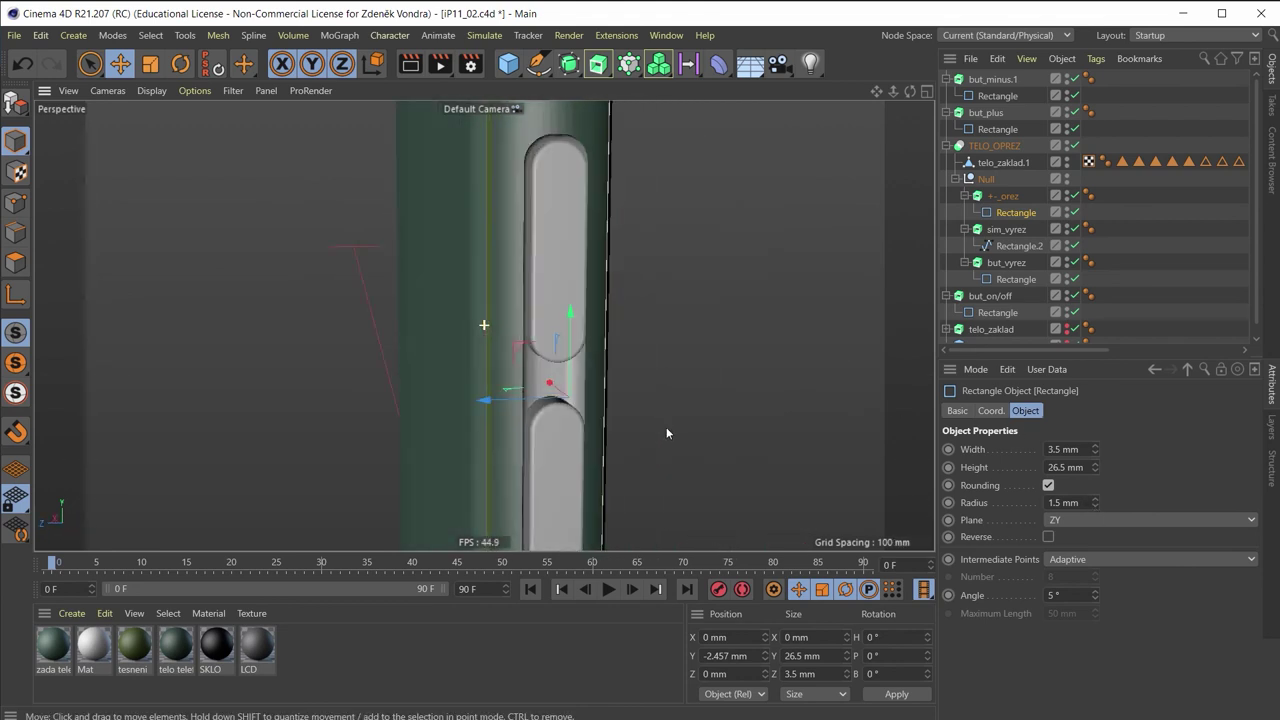
scroll(563, 209, "up", 3)
mouse_move(517, 186)
left_mouse_down("alt")
mouse_move(589, 209)
mouse_move(529, 254)
mouse_move(553, 263)
mouse_move(627, 158)
left_mouse_up("alt")
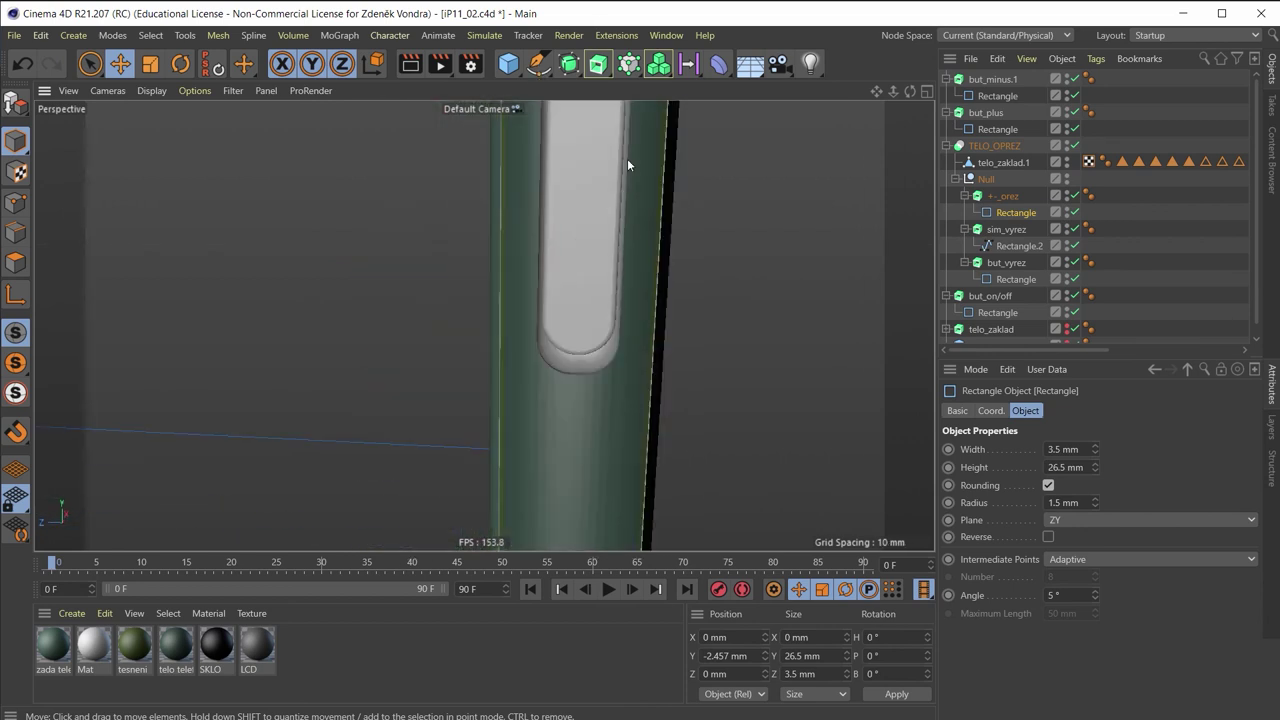
left_click_drag(659, 322, 672, 336, "alt")
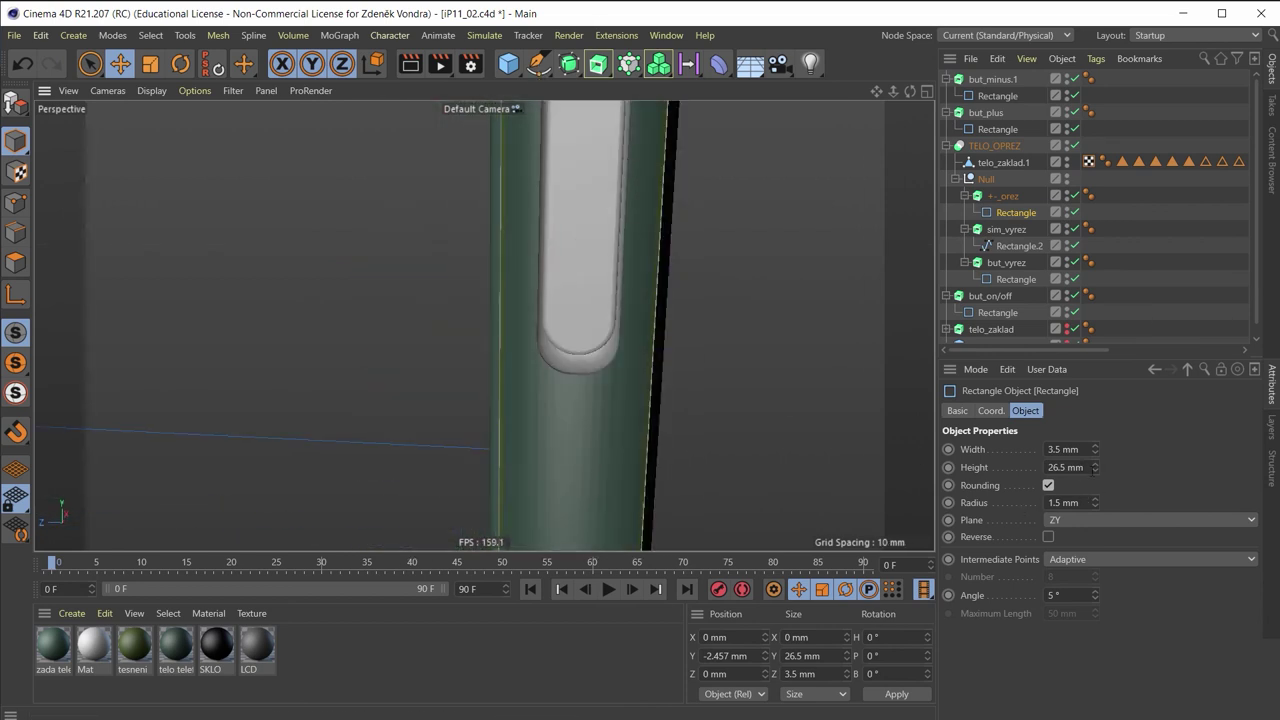
type("26")
key("Return")
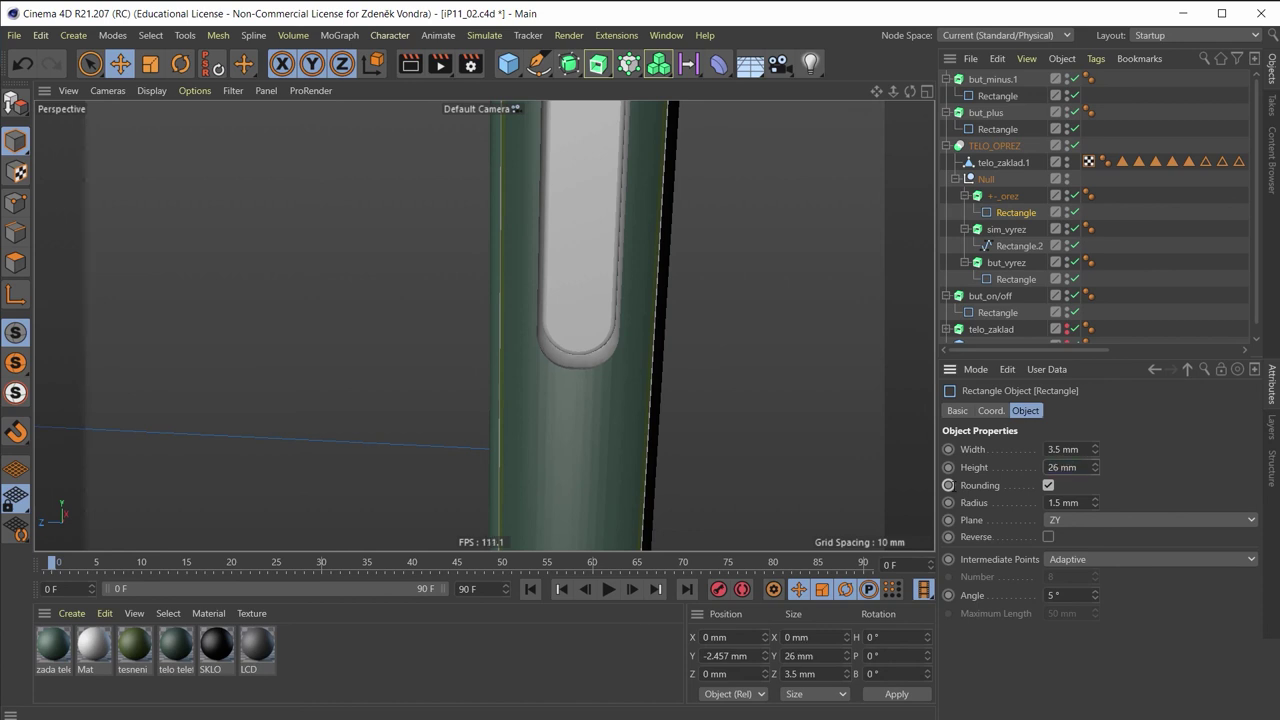
mouse_move(532, 395)
left_mouse_down("alt")
mouse_move(536, 472)
mouse_move(558, 363)
mouse_move(547, 377)
left_mouse_up("alt")
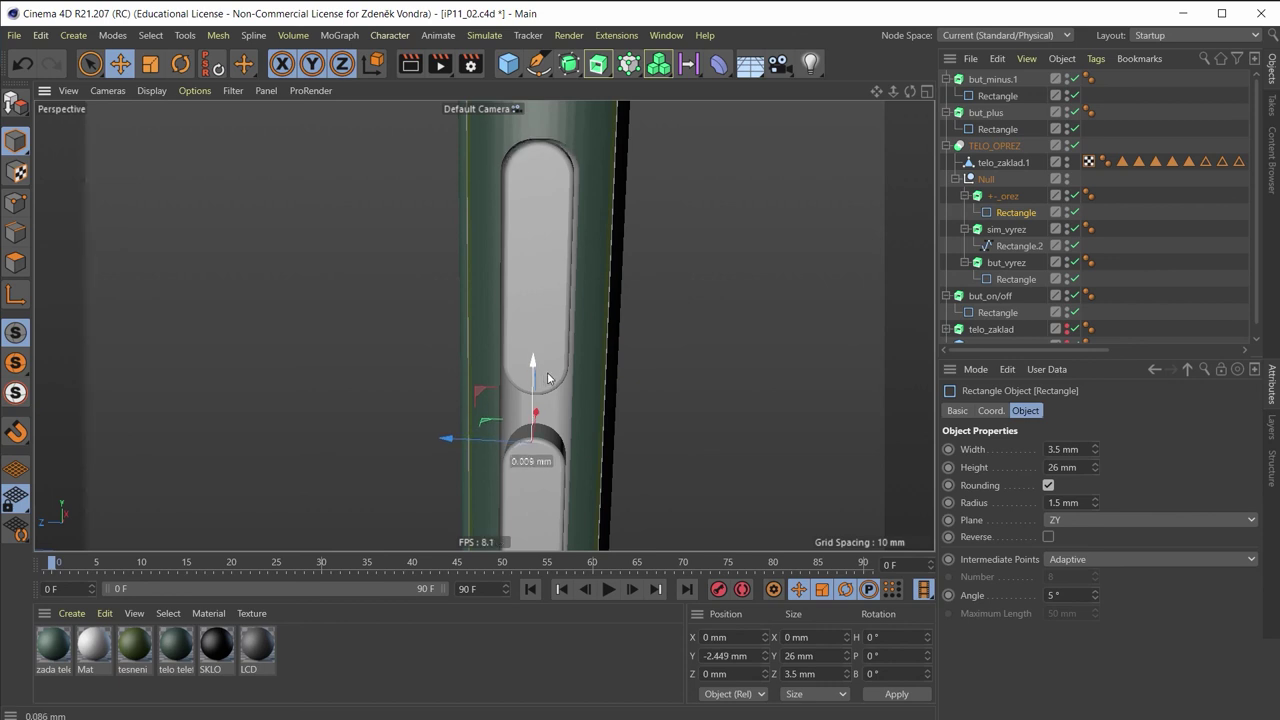
mouse_move(547, 372)
left_mouse_down("alt")
mouse_move(689, 145)
mouse_move(636, 133)
left_mouse_up("alt")
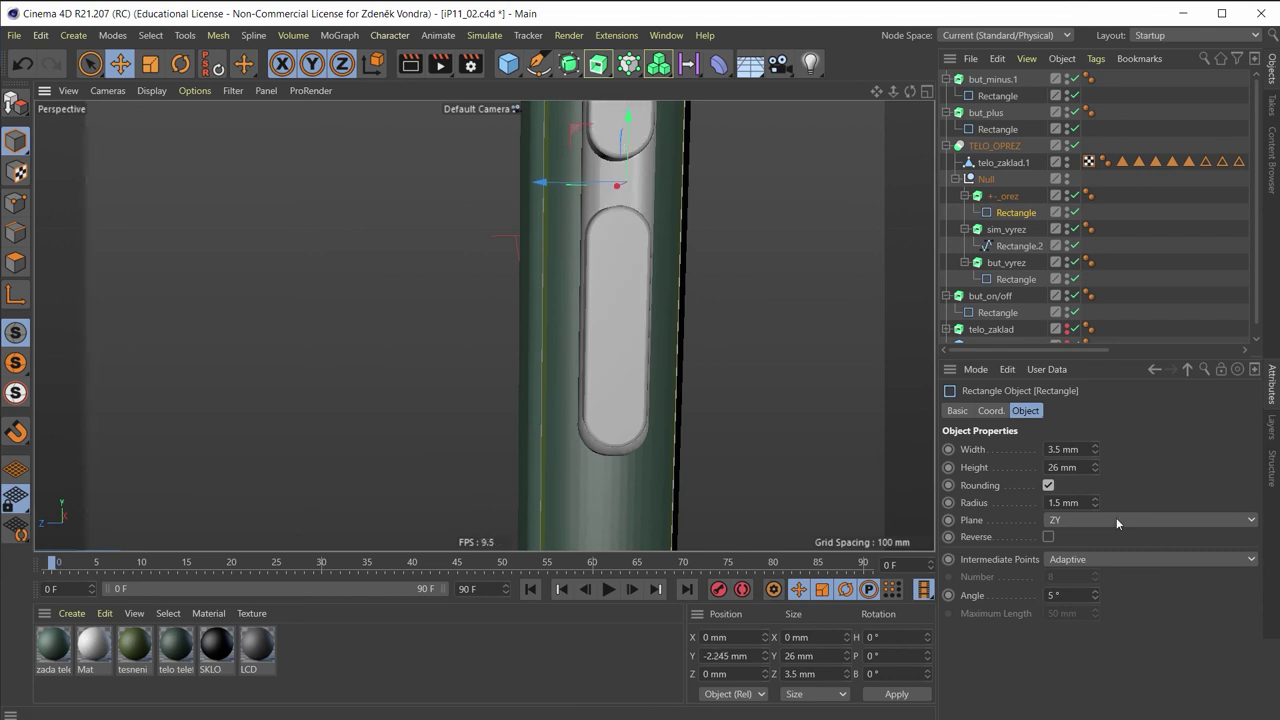
type("25.5")
key("Return")
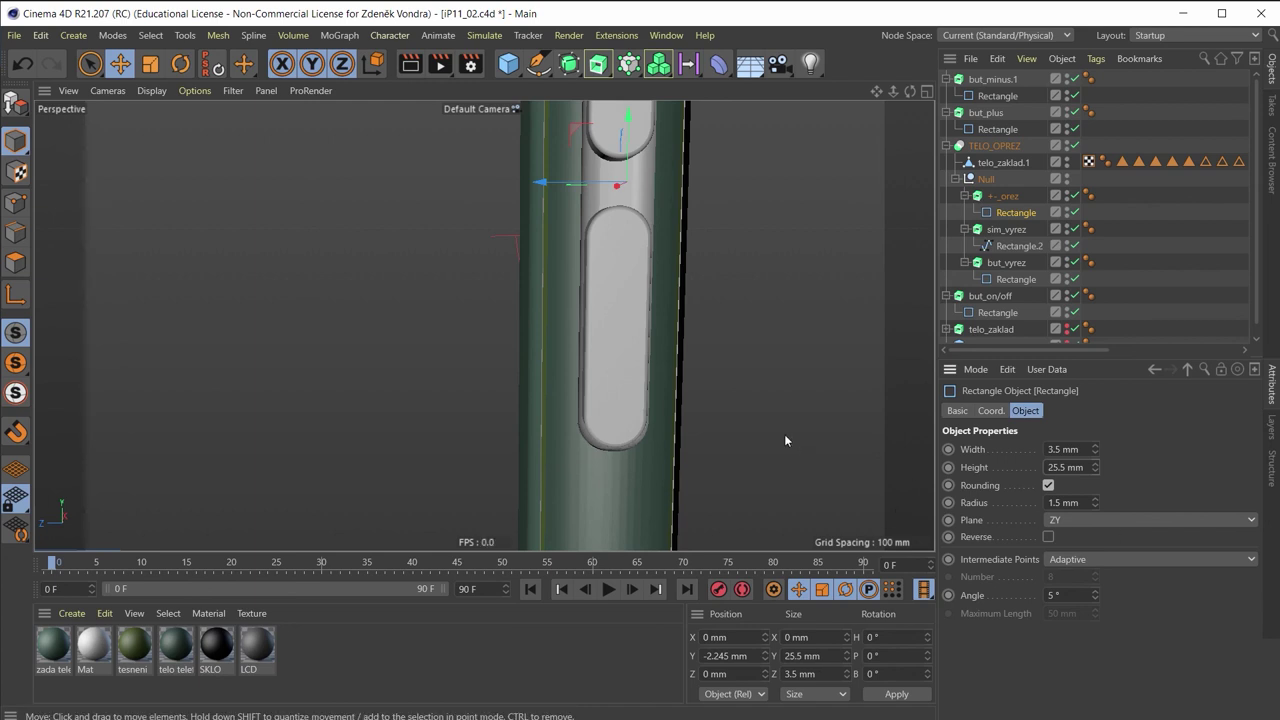
Nudge the recess rectangle up along Y and set its corner radius to 1.75 mm
middle_click_drag(784, 440, 674, 224, "alt")
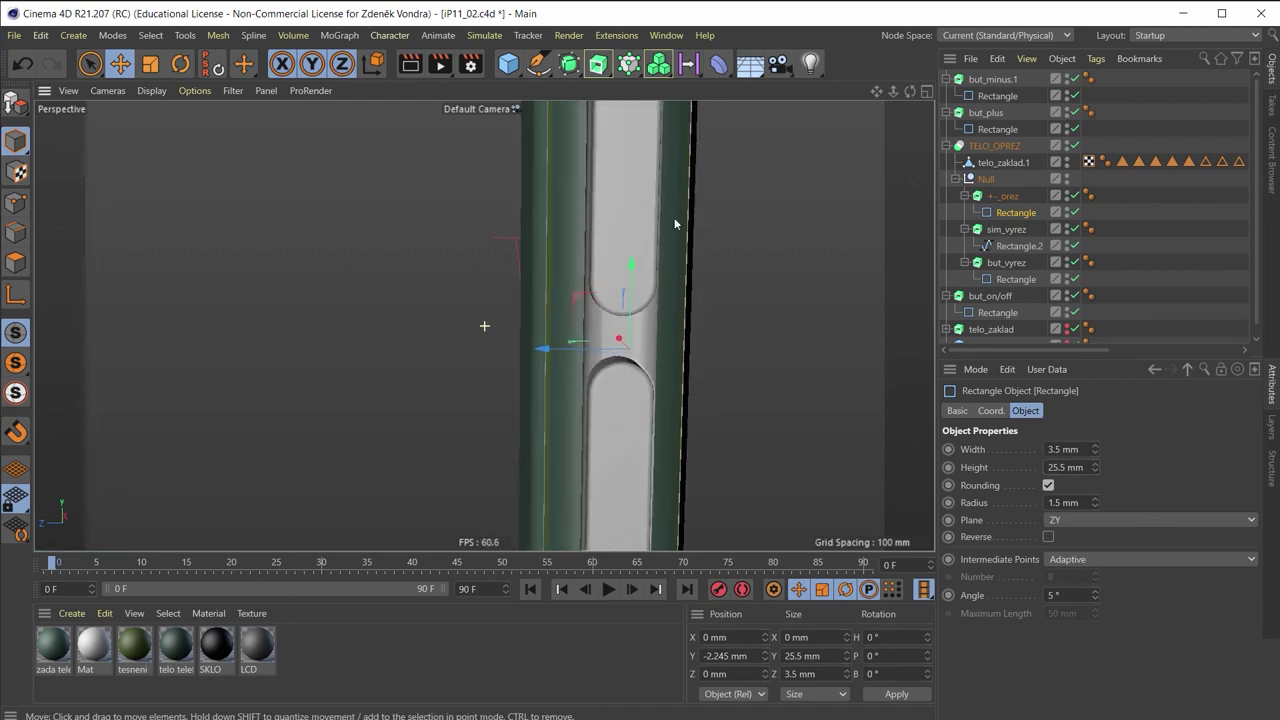
mouse_move(674, 224)
left_mouse_down("alt")
mouse_move(680, 376)
mouse_move(691, 372)
mouse_move(664, 352)
mouse_move(740, 12)
left_mouse_up("alt")
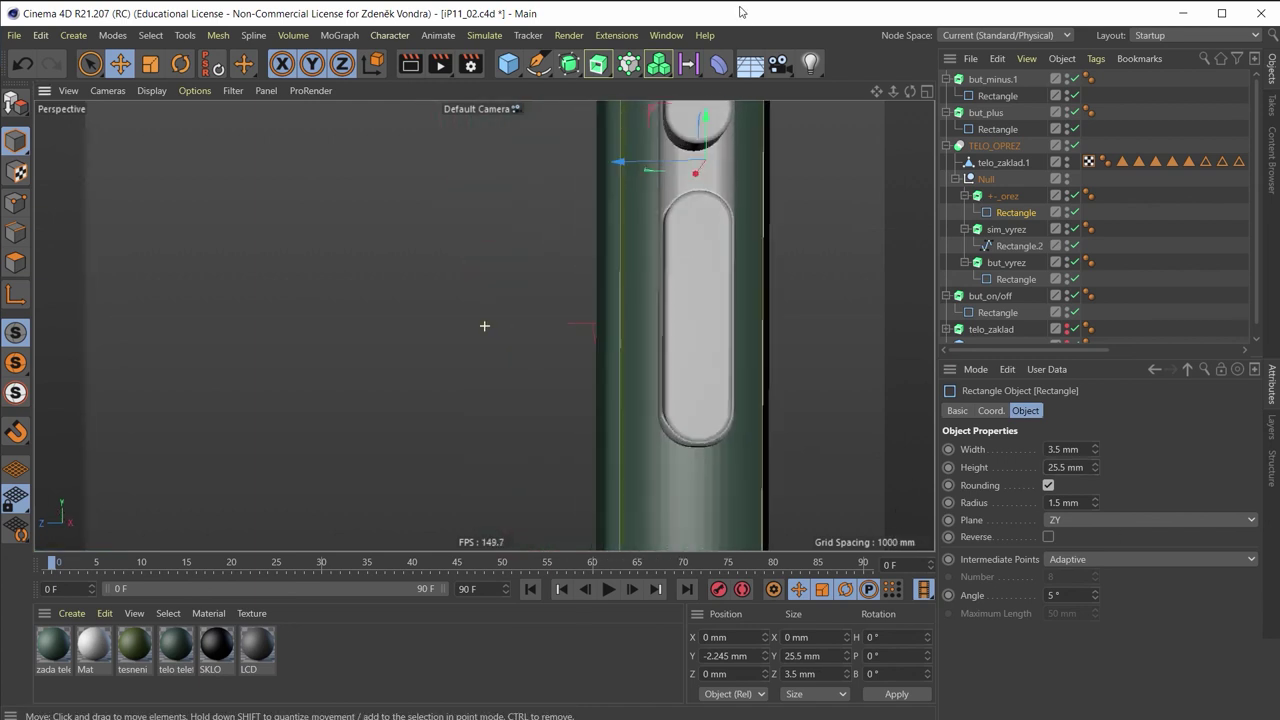
mouse_move(712, 102)
left_mouse_down("alt")
mouse_move(696, 129)
mouse_move(720, 126)
left_mouse_up("alt")
mouse_move(720, 128)
middle_mouse_down("alt")
mouse_move(696, 408)
mouse_move(692, 385)
middle_mouse_up("alt")
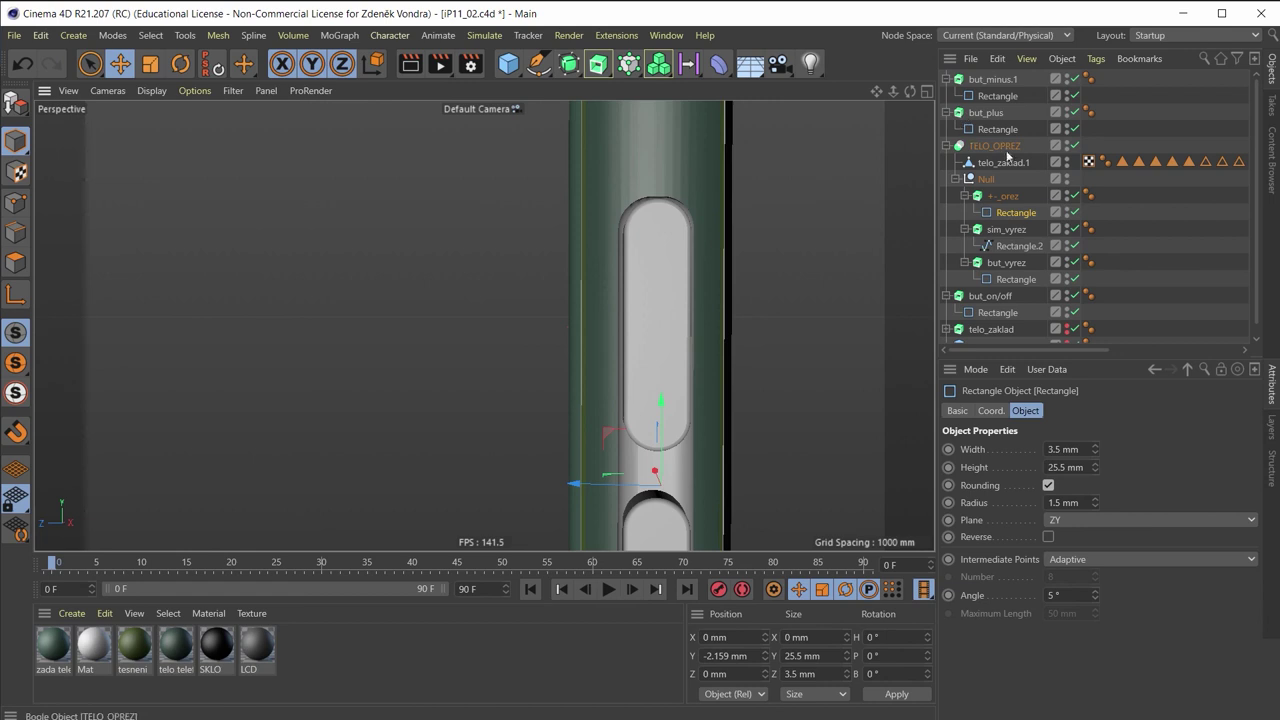
left_click(1077, 503)
type("1.75")
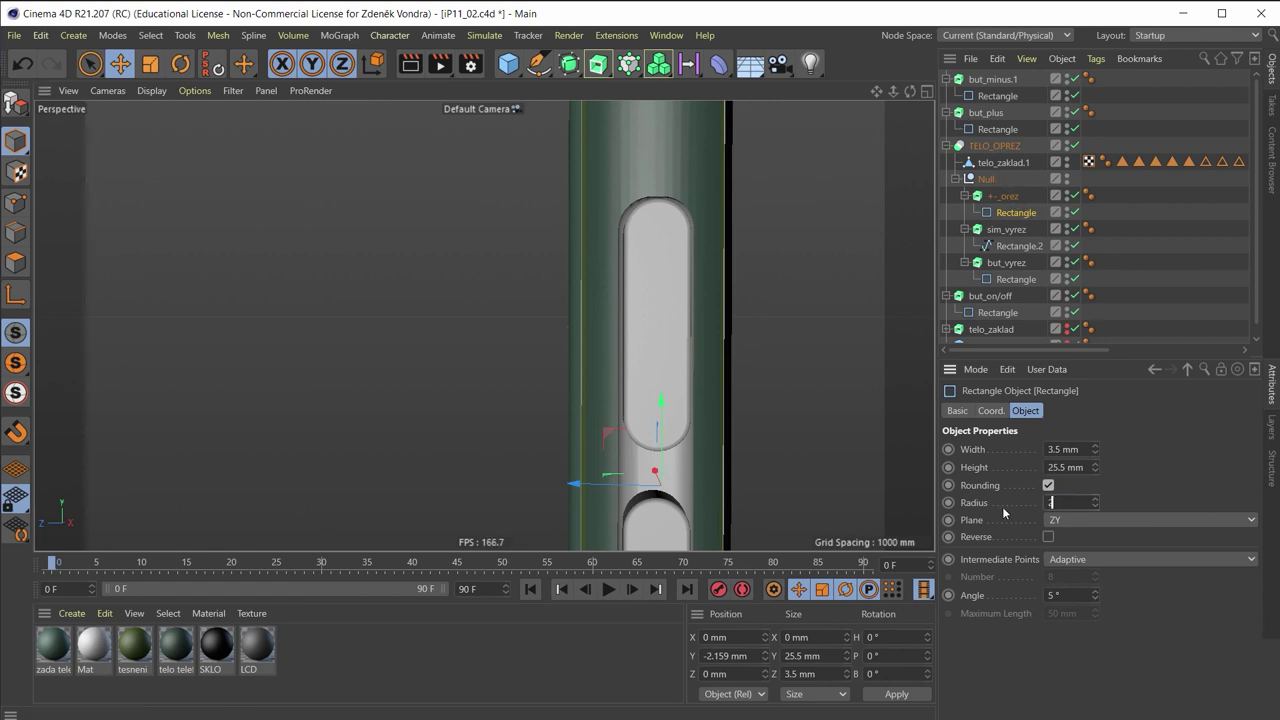
key("Return")
Select the telo_zaklad.1 body object
mouse_move(676, 328)
left_mouse_down("alt")
mouse_move(706, 329)
mouse_move(679, 240)
mouse_move(700, 343)
mouse_move(691, 463)
mouse_move(486, 323)
mouse_move(846, 265)
mouse_move(822, 243)
mouse_move(791, 303)
mouse_move(677, 328)
mouse_move(824, 315)
mouse_move(708, 318)
mouse_move(729, 346)
mouse_move(630, 330)
mouse_move(629, 364)
left_mouse_up("alt")
scroll(629, 358, "up", 3)
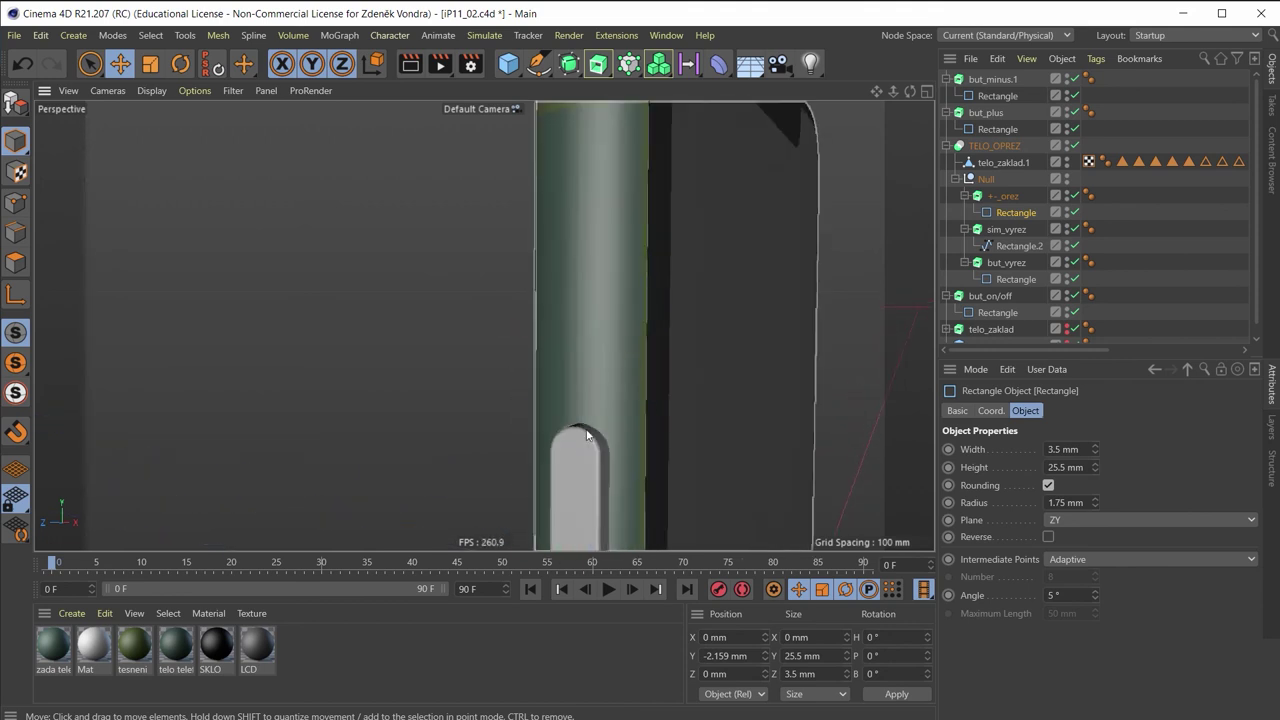
scroll(622, 390, "up", 1)
scroll(620, 402, "up", 3)
left_click(1003, 162)
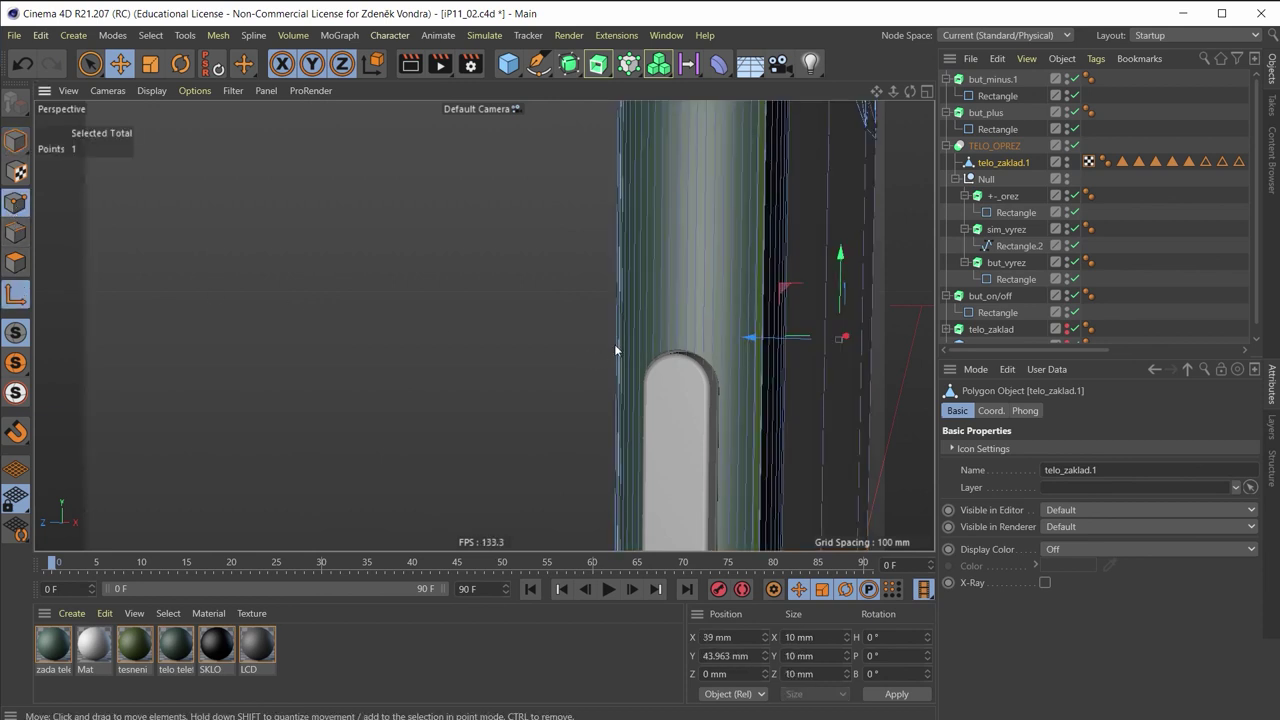
Line-cut an edge on telo_zaklad.1 from its left edge to the rounded button recess
key("k")
key("k")
mouse_move(662, 342)
left_mouse_down("alt")
mouse_move(743, 343)
mouse_move(663, 371)
mouse_move(611, 349)
left_mouse_up("alt")
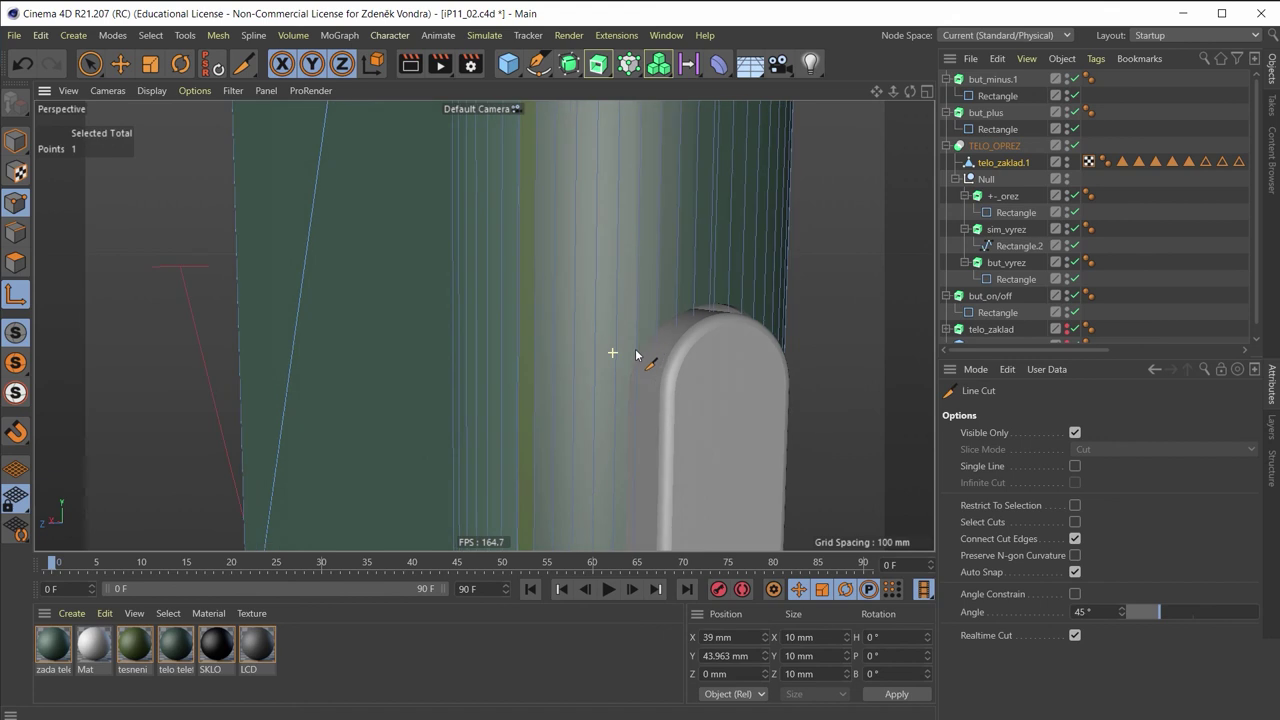
left_click(542, 407)
left_click(722, 291)
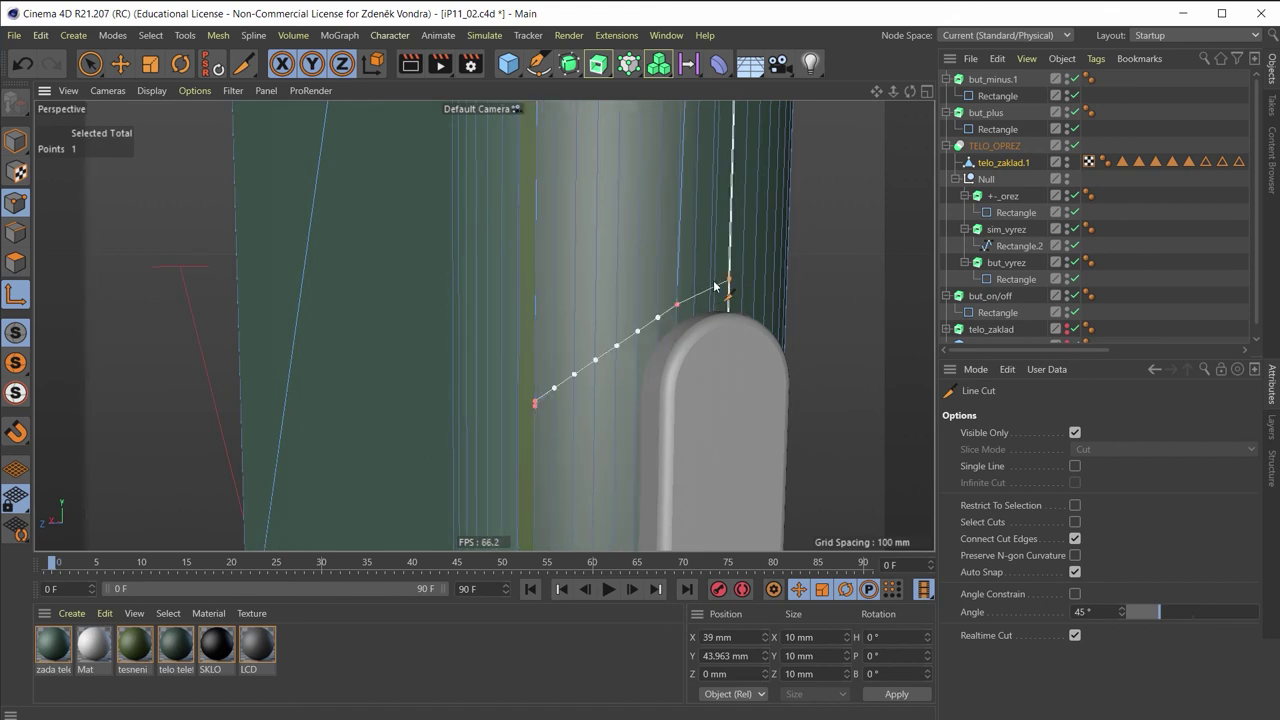
mouse_move(722, 291)
left_mouse_down("alt")
mouse_move(726, 310)
mouse_move(773, 305)
mouse_move(622, 319)
mouse_move(548, 282)
mouse_move(700, 443)
mouse_move(665, 282)
mouse_move(700, 194)
left_mouse_up("alt")
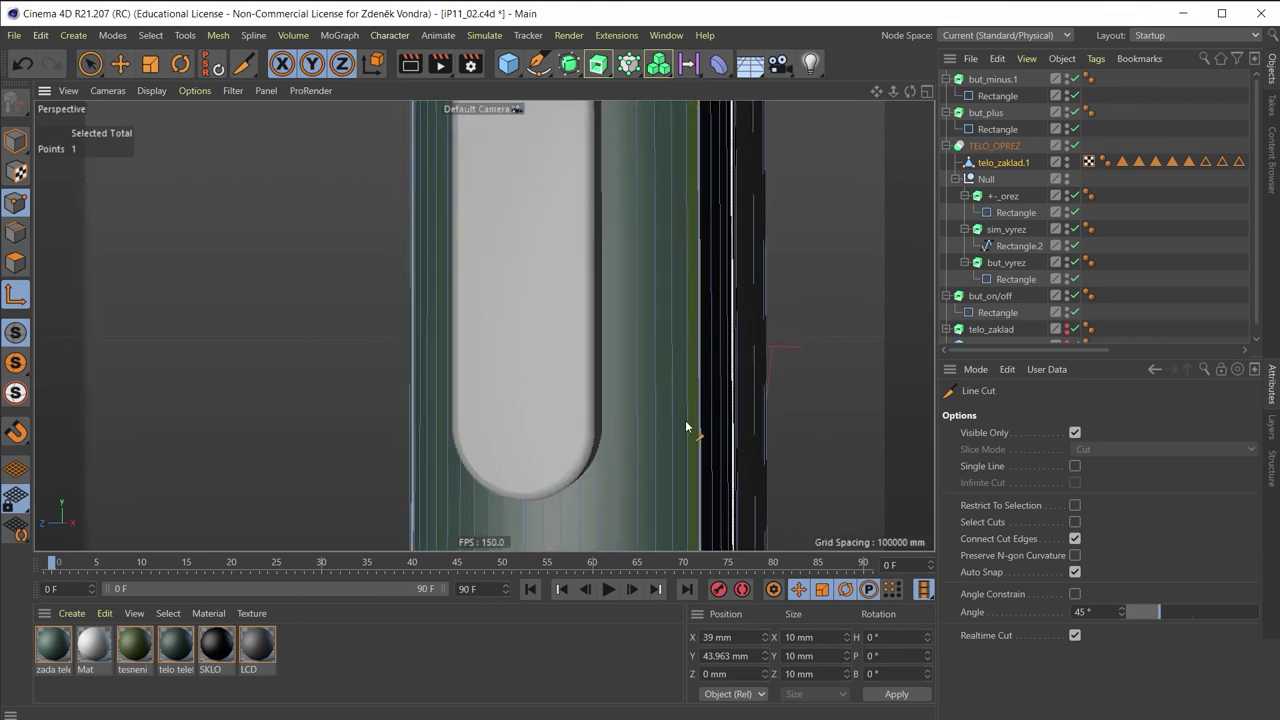
Inspect both button cutouts and collapse the Null group in the Object Manager
mouse_move(686, 426)
left_mouse_down("alt")
mouse_move(709, 434)
mouse_move(669, 432)
mouse_move(586, 380)
mouse_move(629, 471)
mouse_move(666, 437)
mouse_move(594, 243)
left_mouse_up("alt")
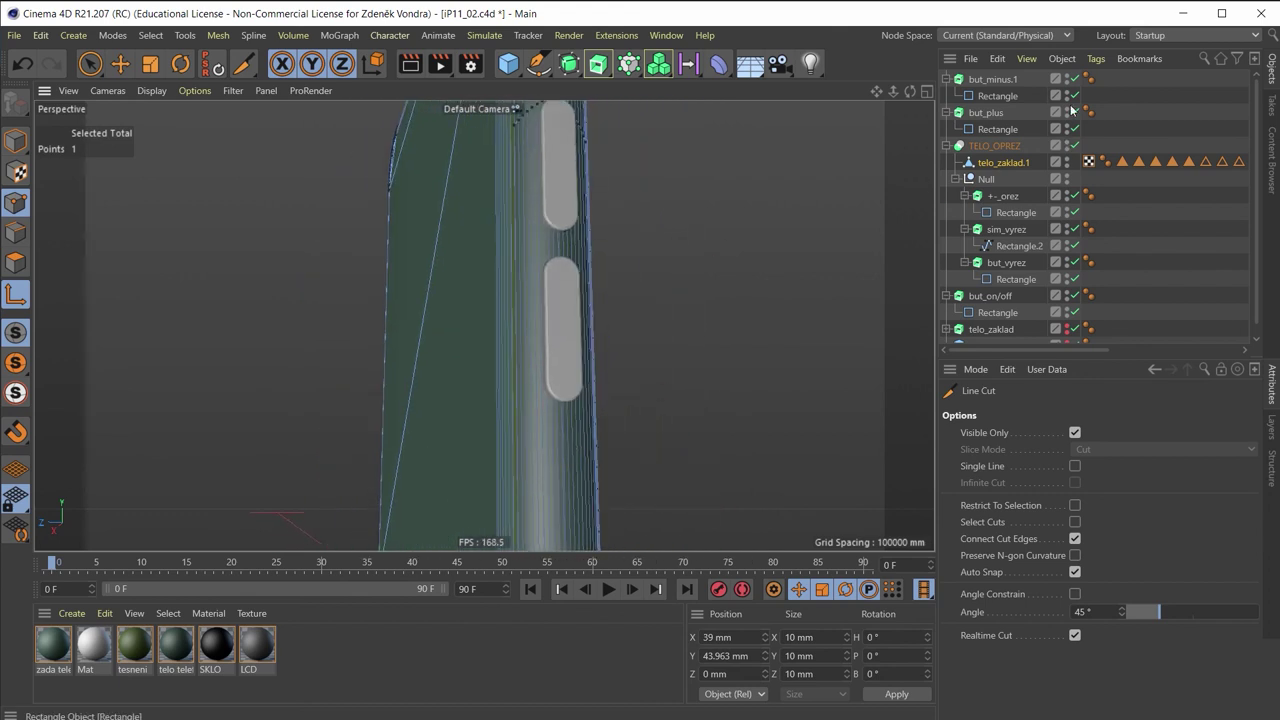
scroll(599, 268, "up", 3)
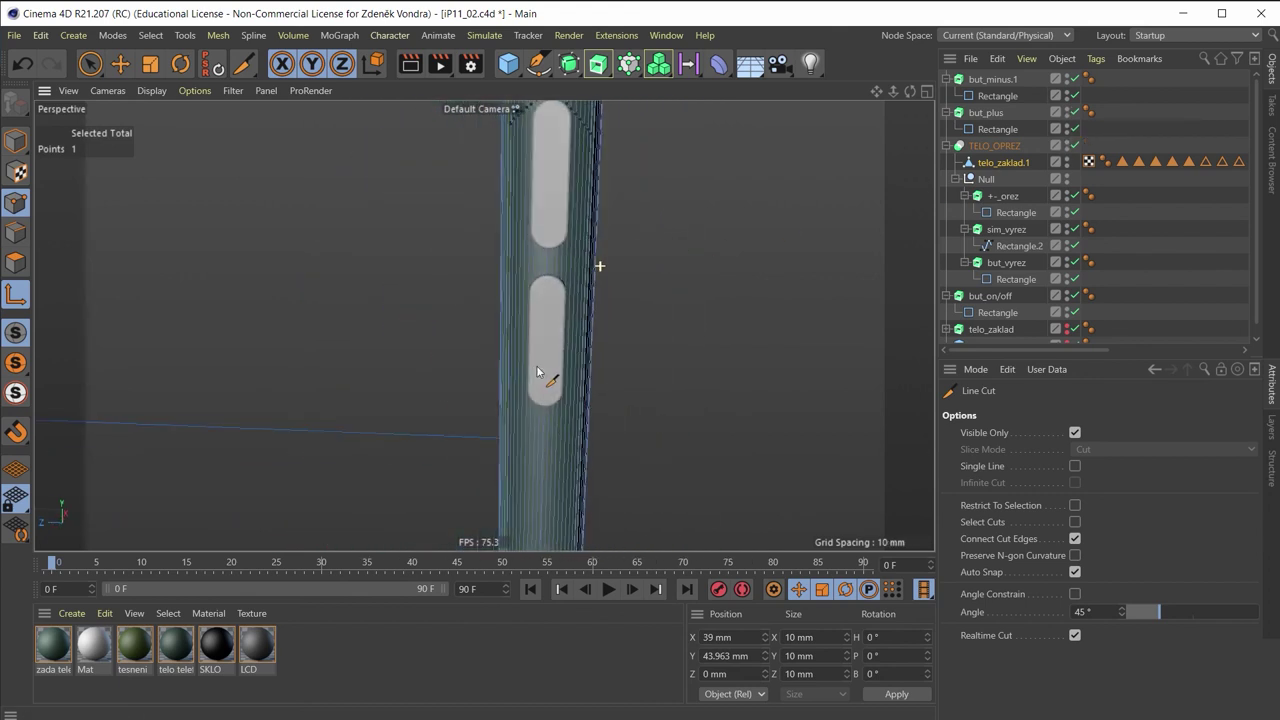
mouse_move(597, 266)
left_mouse_down("alt")
mouse_move(477, 374)
mouse_move(414, 373)
mouse_move(563, 280)
mouse_move(563, 393)
left_mouse_up("alt")
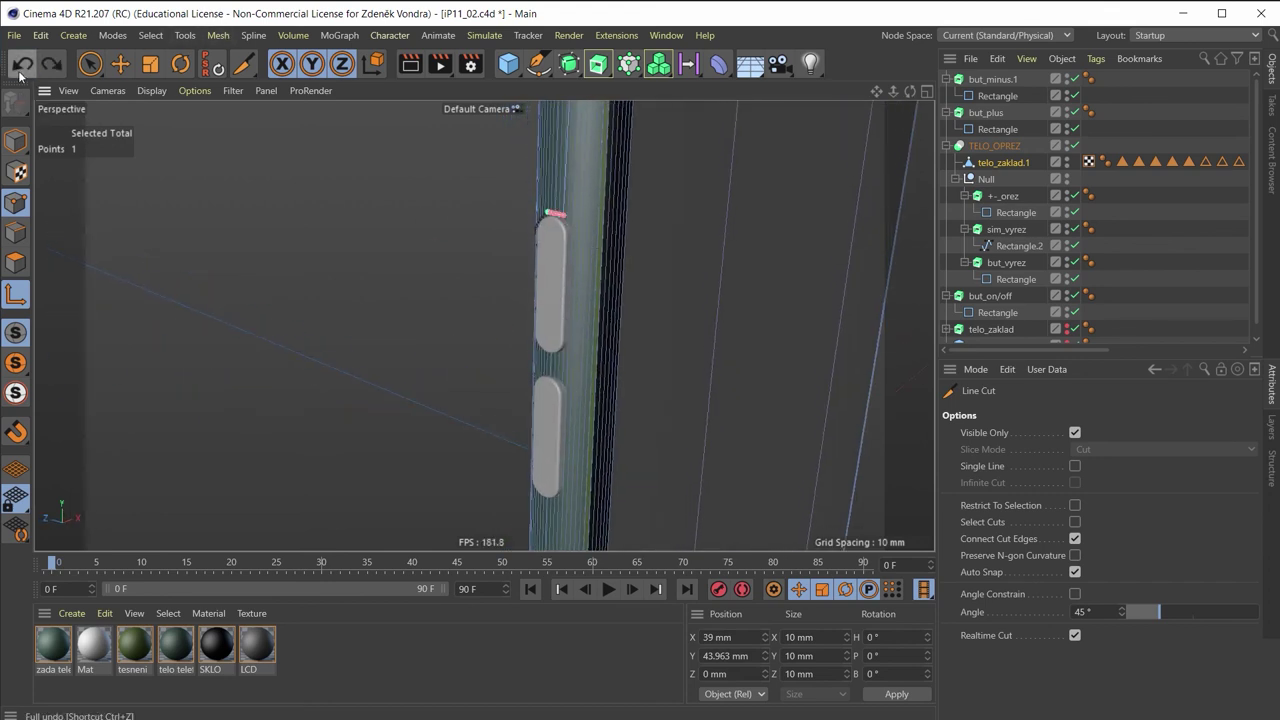
mouse_move(560, 300)
left_mouse_down("alt")
mouse_move(713, 198)
mouse_move(585, 228)
mouse_move(550, 297)
mouse_move(450, 218)
left_mouse_up("alt")
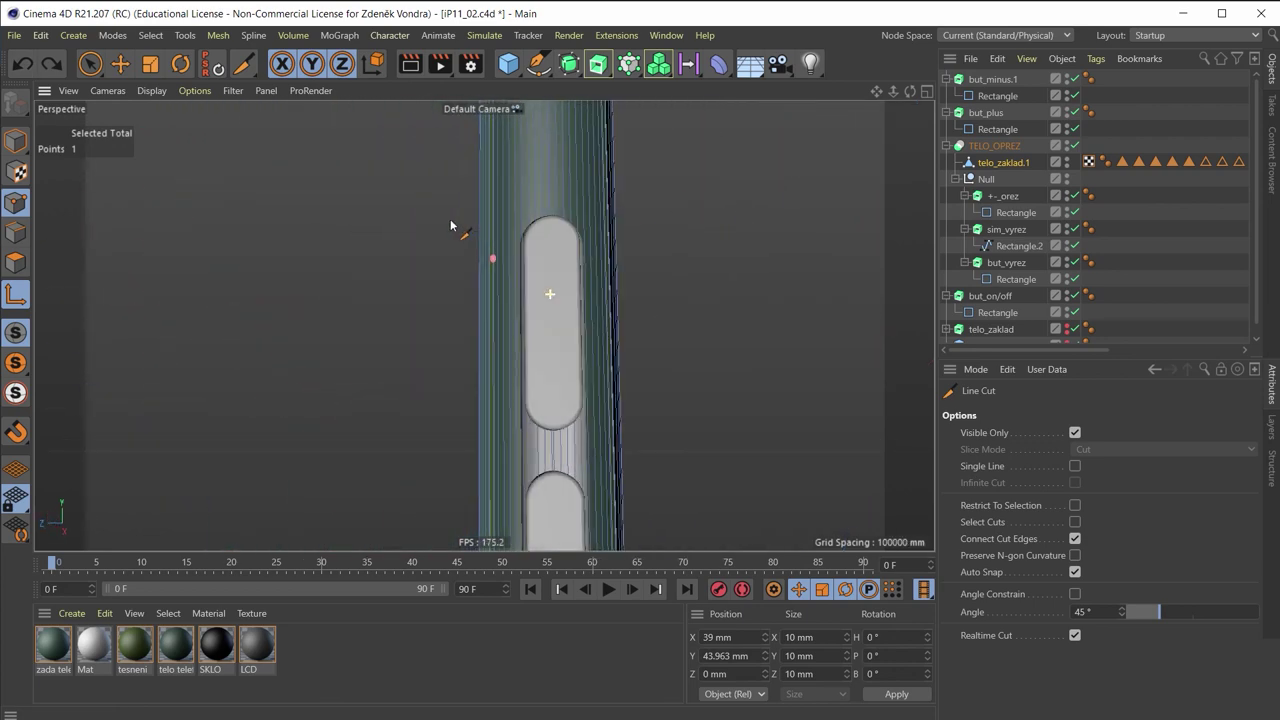
left_click(956, 179)
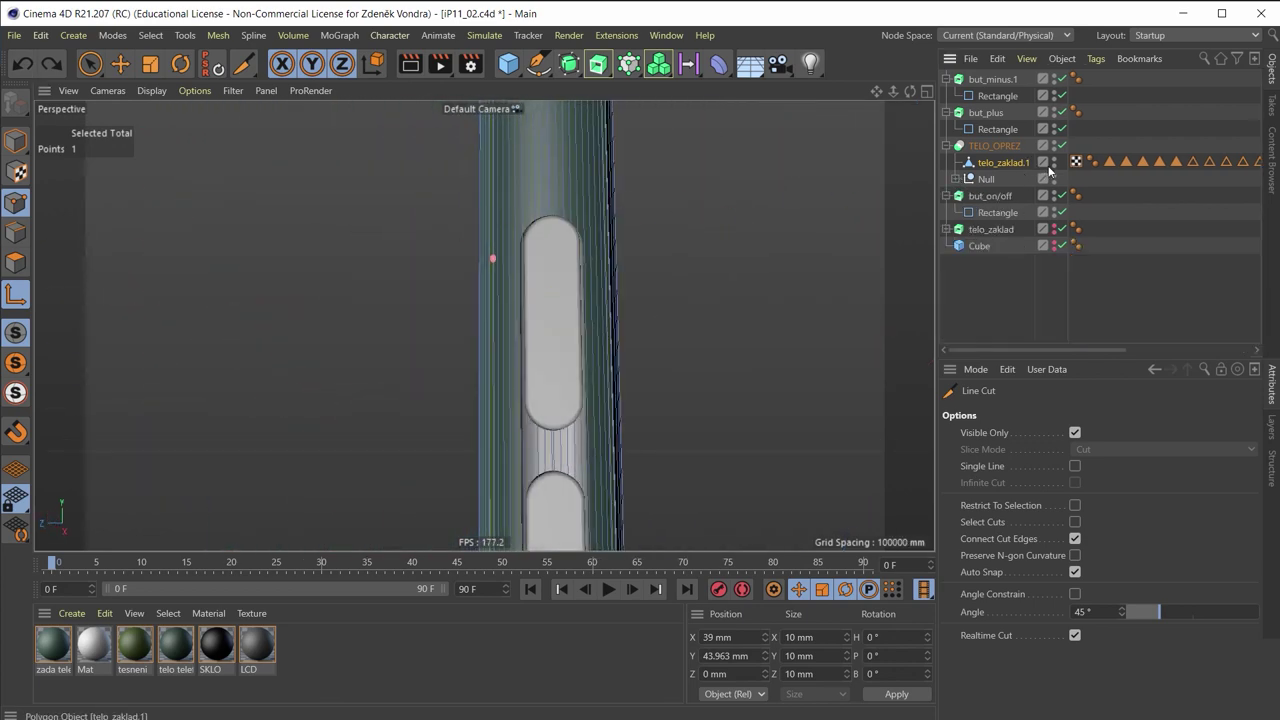
Inspect the body's left face, selecting telo_zaklad.1 and then but_plus's Rectangle
left_click(1018, 163)
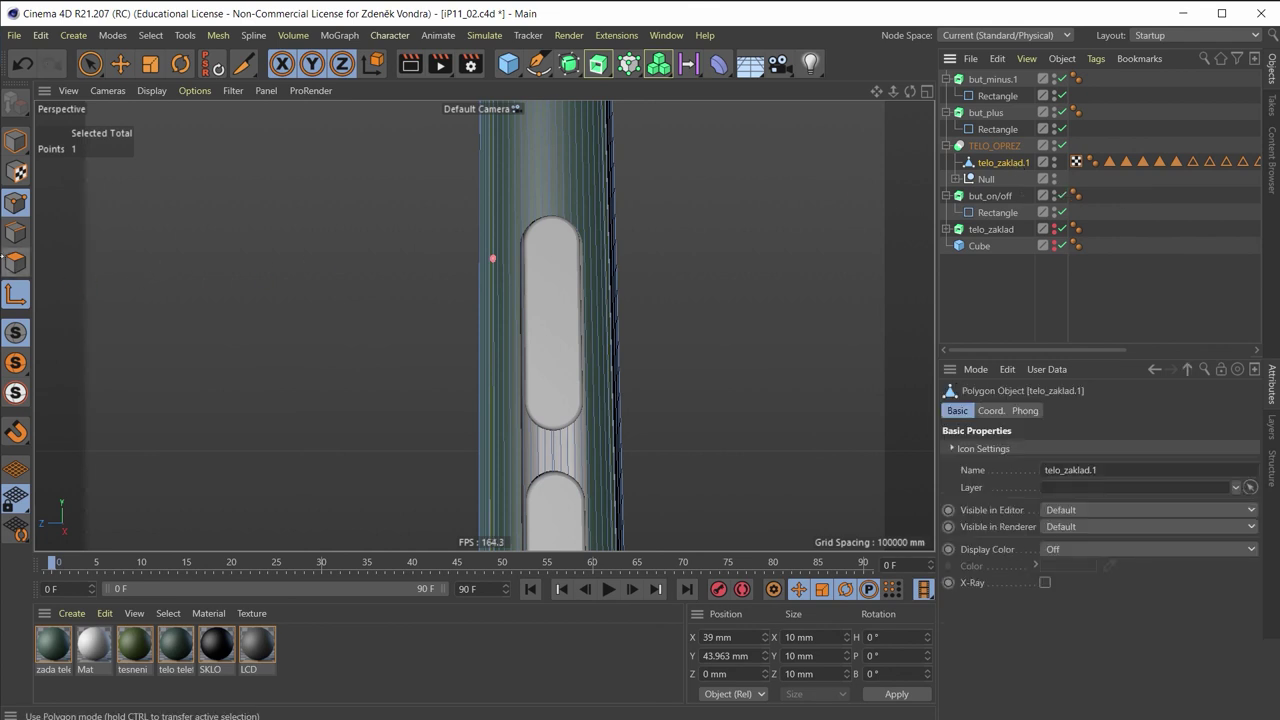
left_click(10, 263)
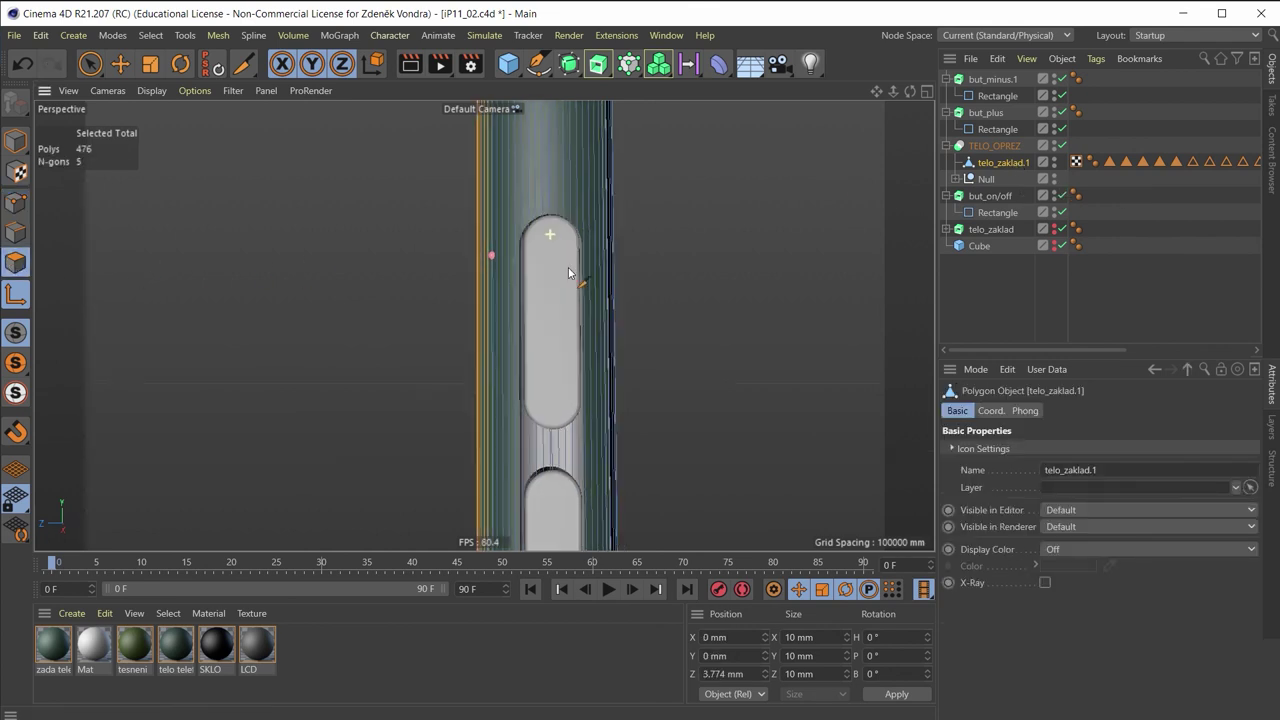
left_click_drag(568, 267, 131, 288, "alt")
scroll(421, 268, "up", 3)
left_click(421, 268)
scroll(480, 269, "up", 2)
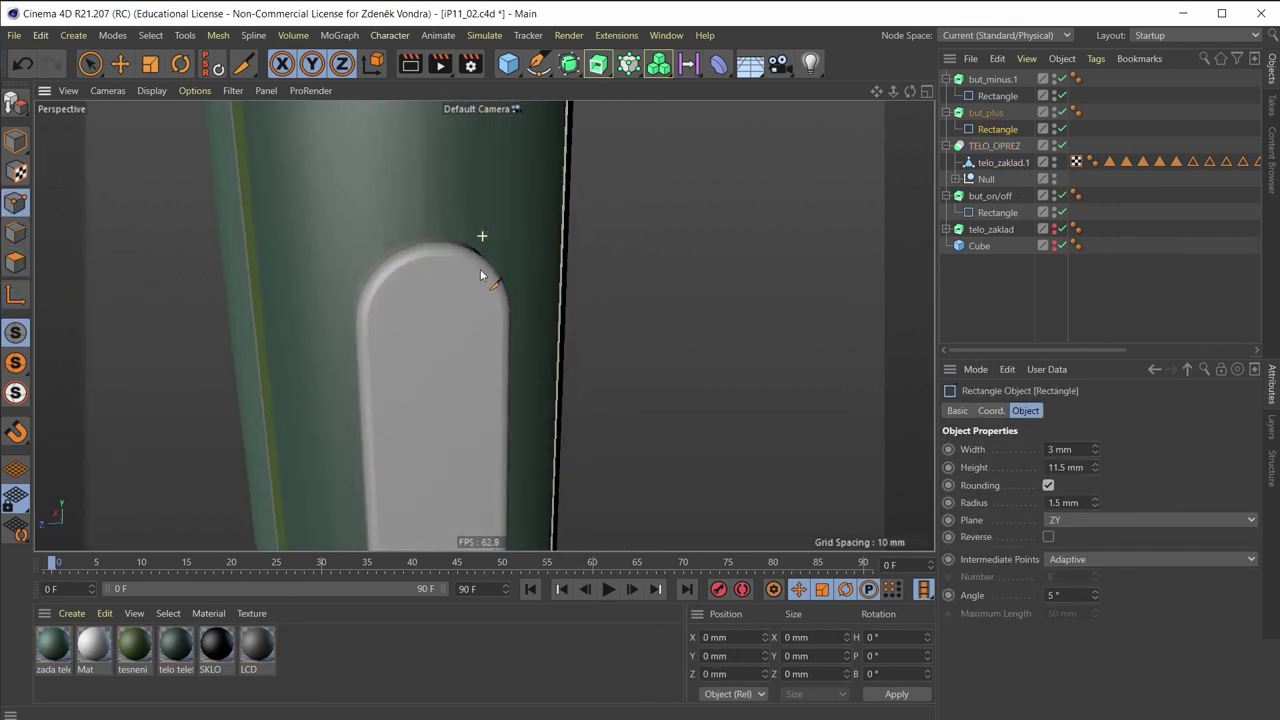
scroll(466, 255, "up", 2)
left_click(12, 141)
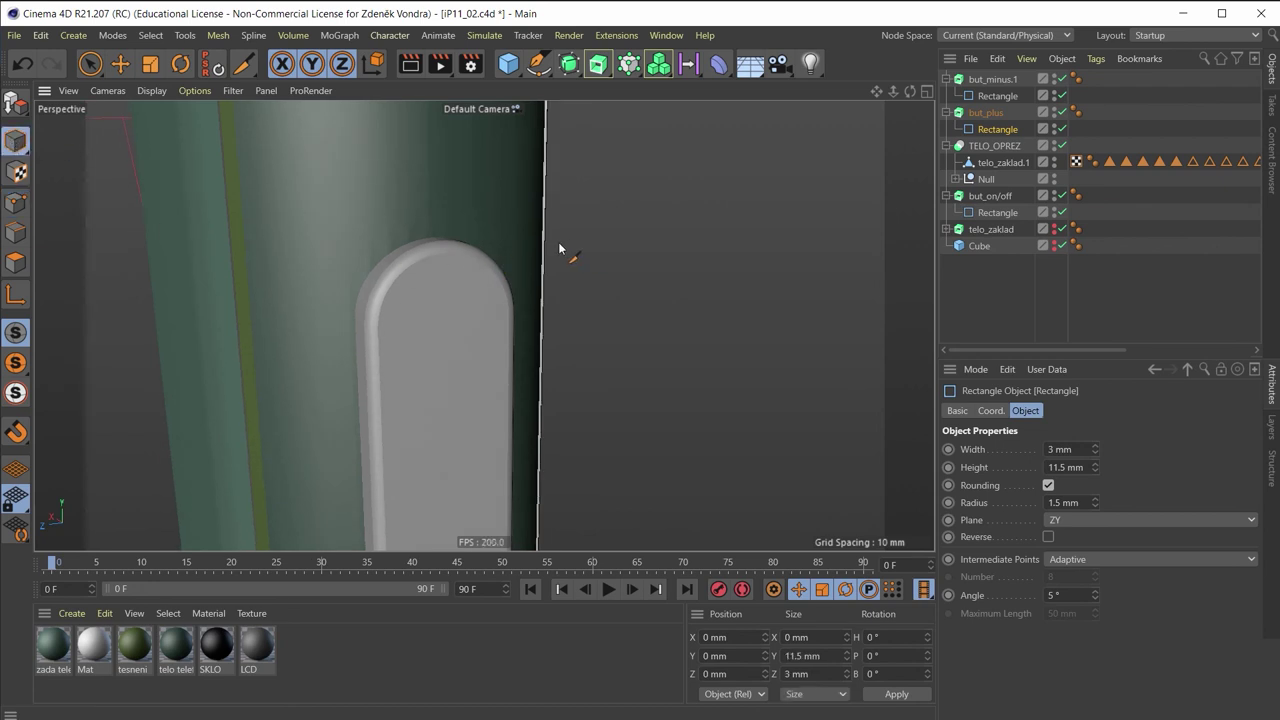
left_click_drag(563, 251, 916, 157, "alt")
Expand the Null group and shift the +-_orez cutter slightly along X
left_click(956, 179)
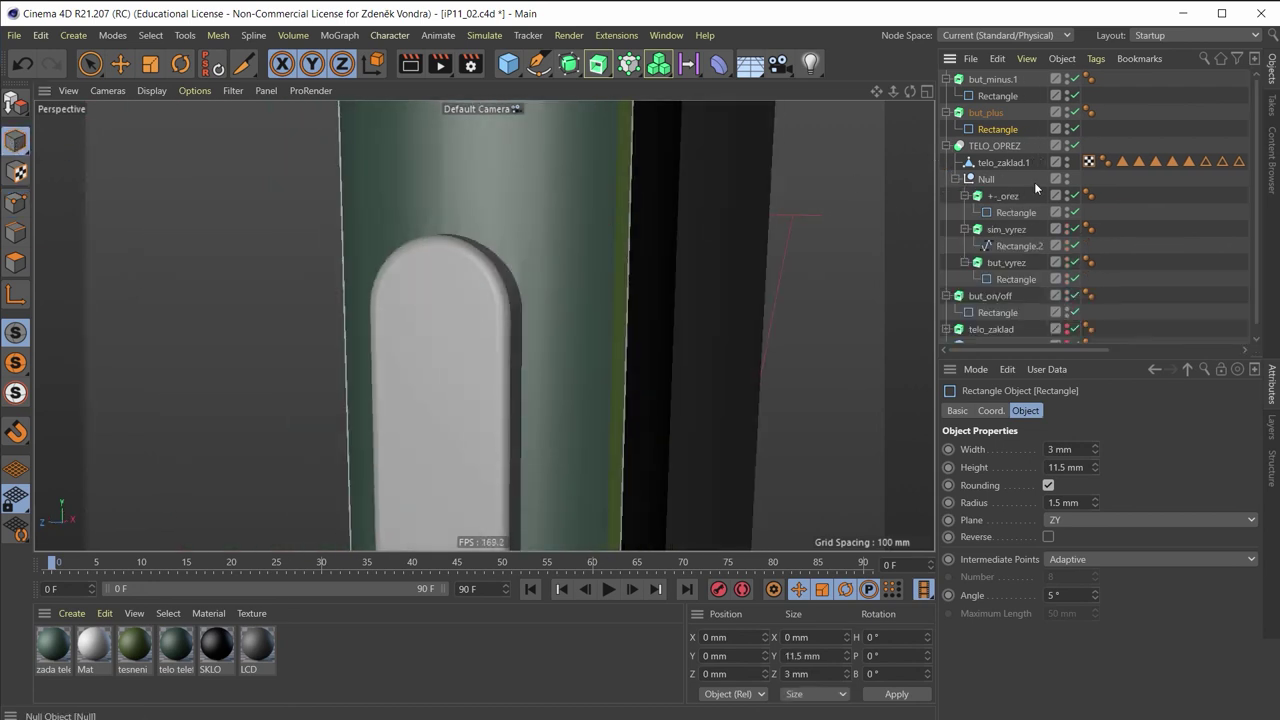
left_click(1004, 205)
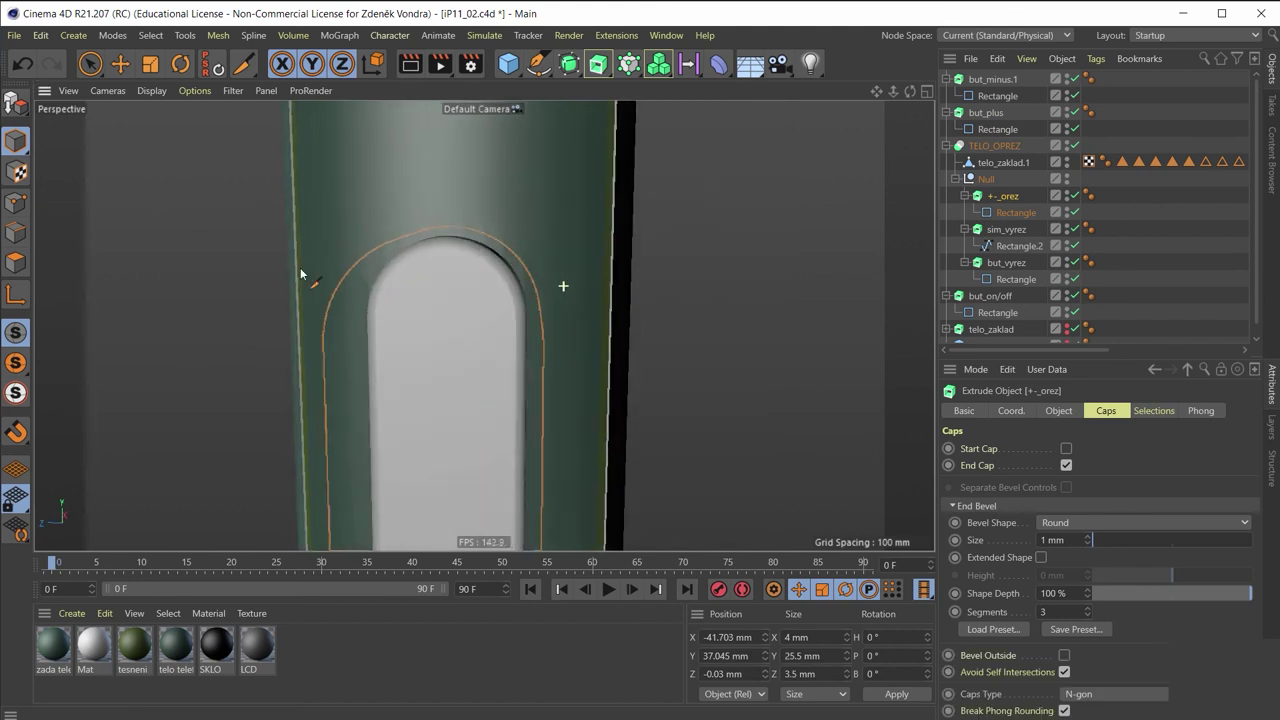
left_click_drag(93, 158, 112, 92, "alt")
key("e")
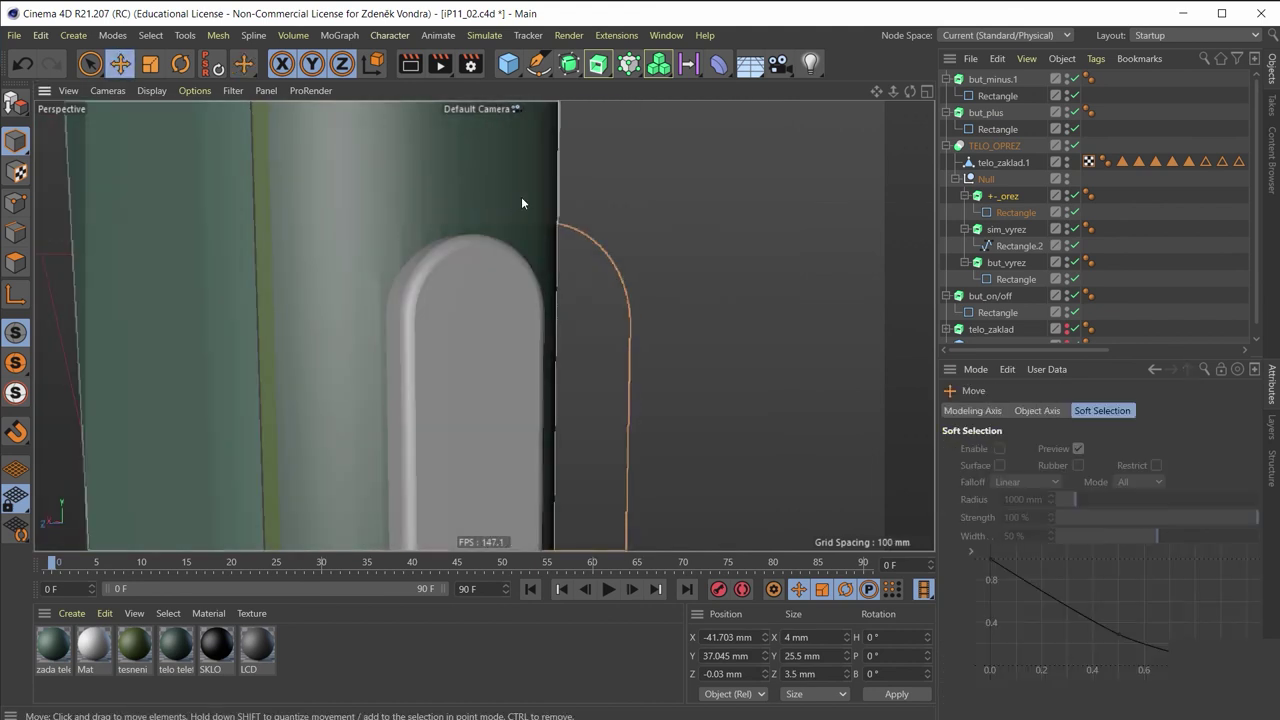
mouse_move(521, 196)
left_mouse_down("alt")
mouse_move(591, 235)
mouse_move(451, 126)
mouse_move(92, 215)
left_mouse_up("alt")
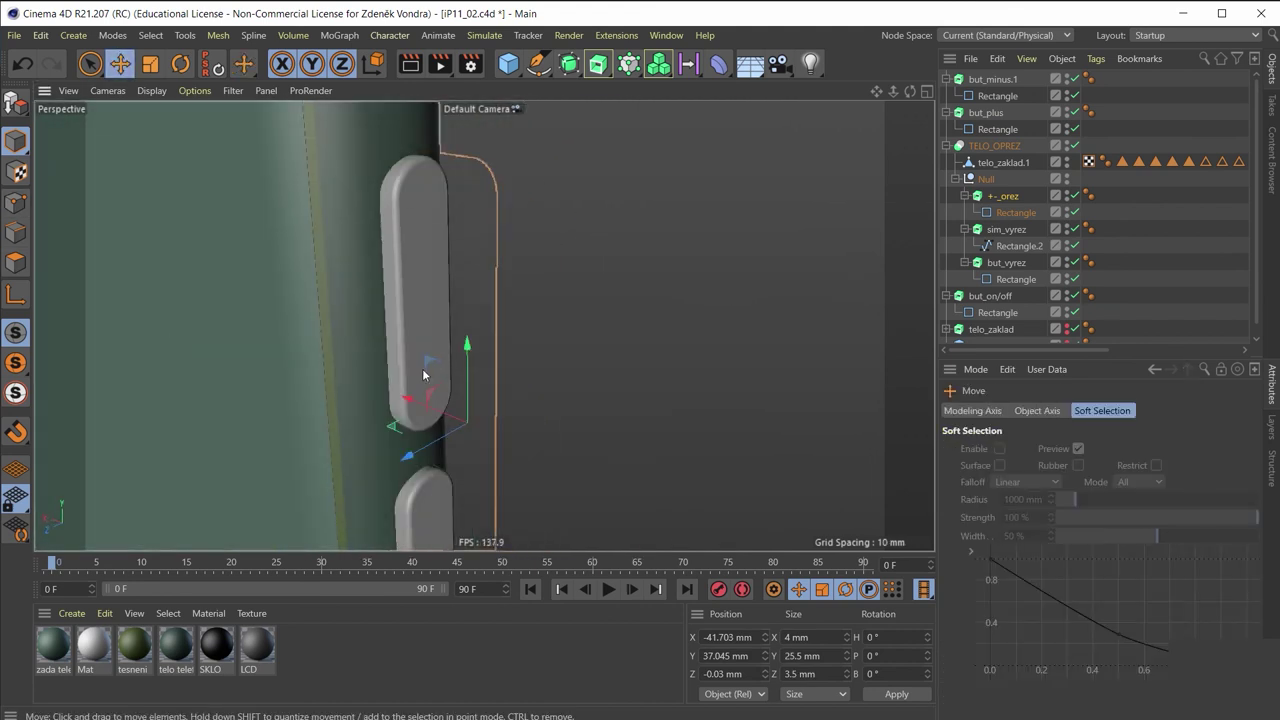
left_click_drag(437, 396, 330, 314)
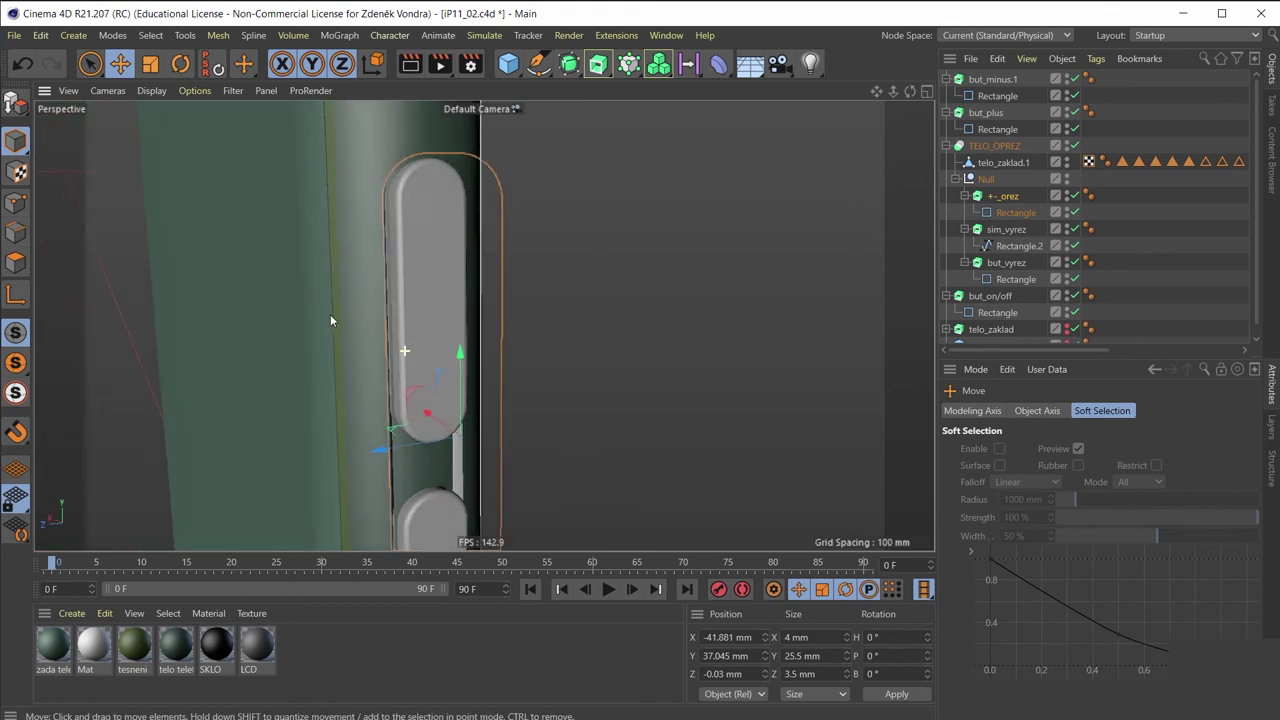
left_click_drag(588, 315, 540, 320, "alt")
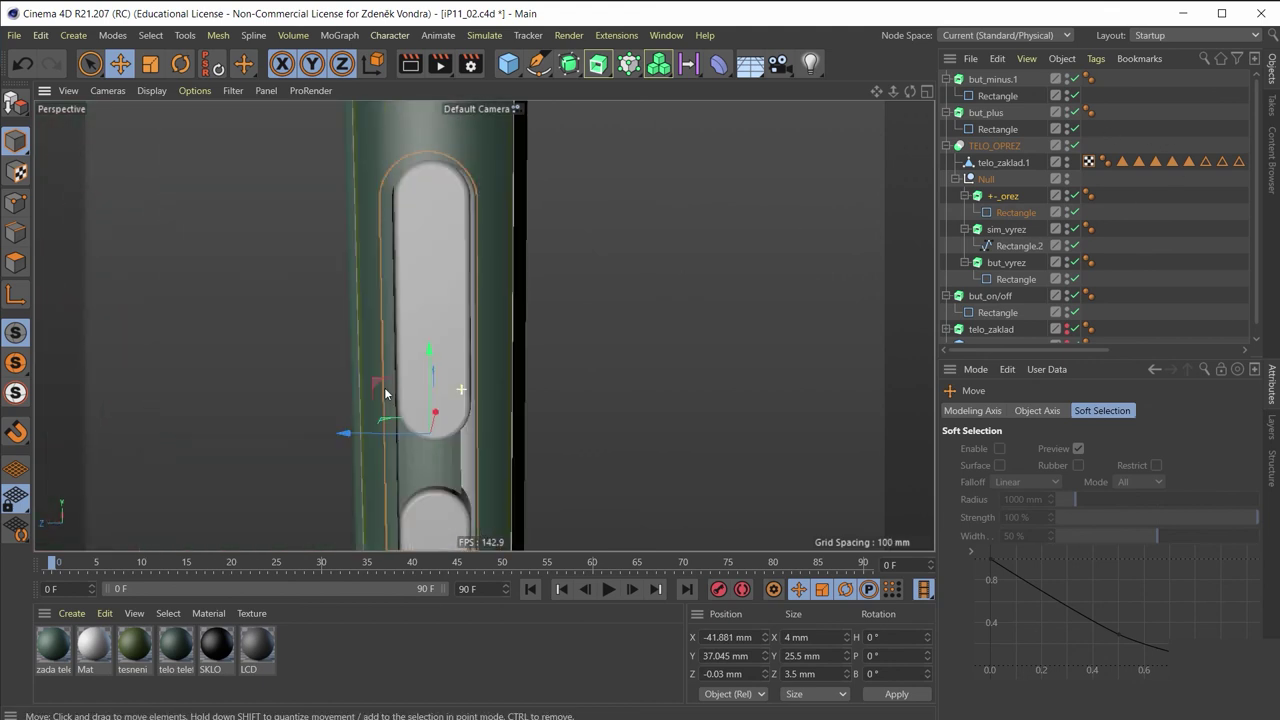
Enable Start Cap on the +-_orez extrusion so both ends get 0.2 mm bevels
left_click(1003, 196)
left_click(1067, 449)
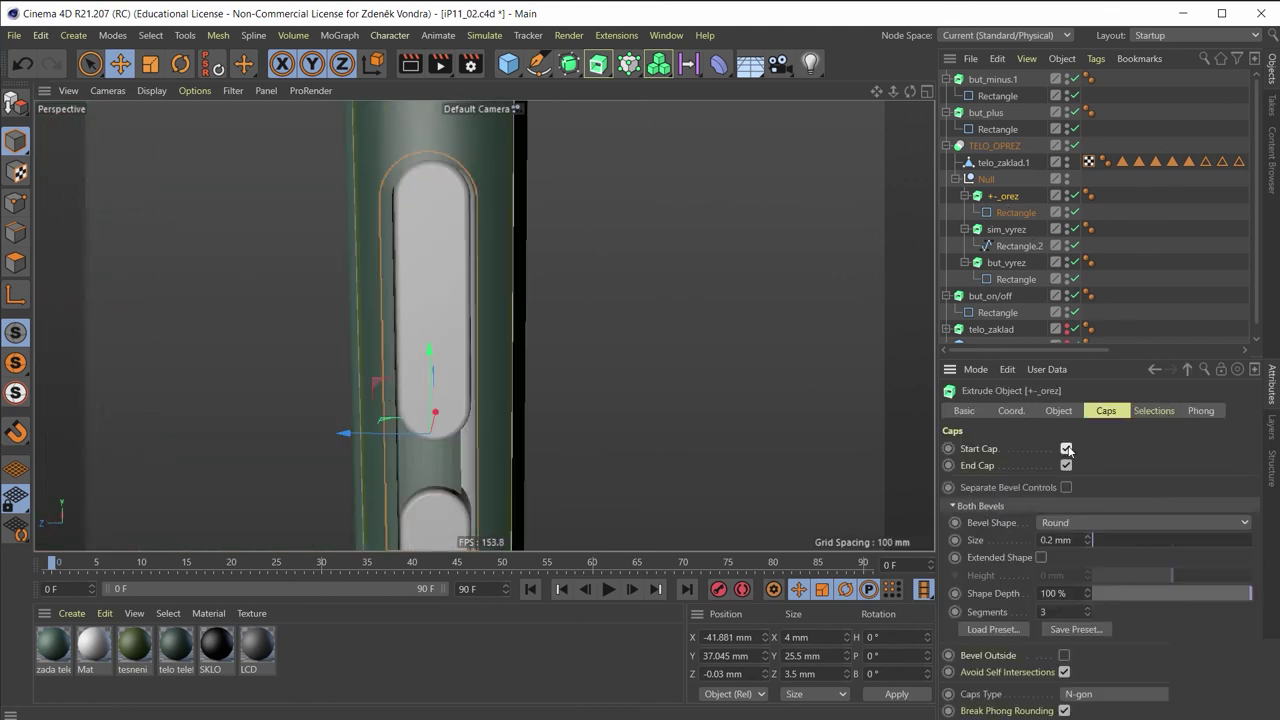
left_click_drag(486, 410, 554, 425, "alt")
scroll(394, 258, "up", 3)
left_click_drag(395, 265, 333, 222, "alt")
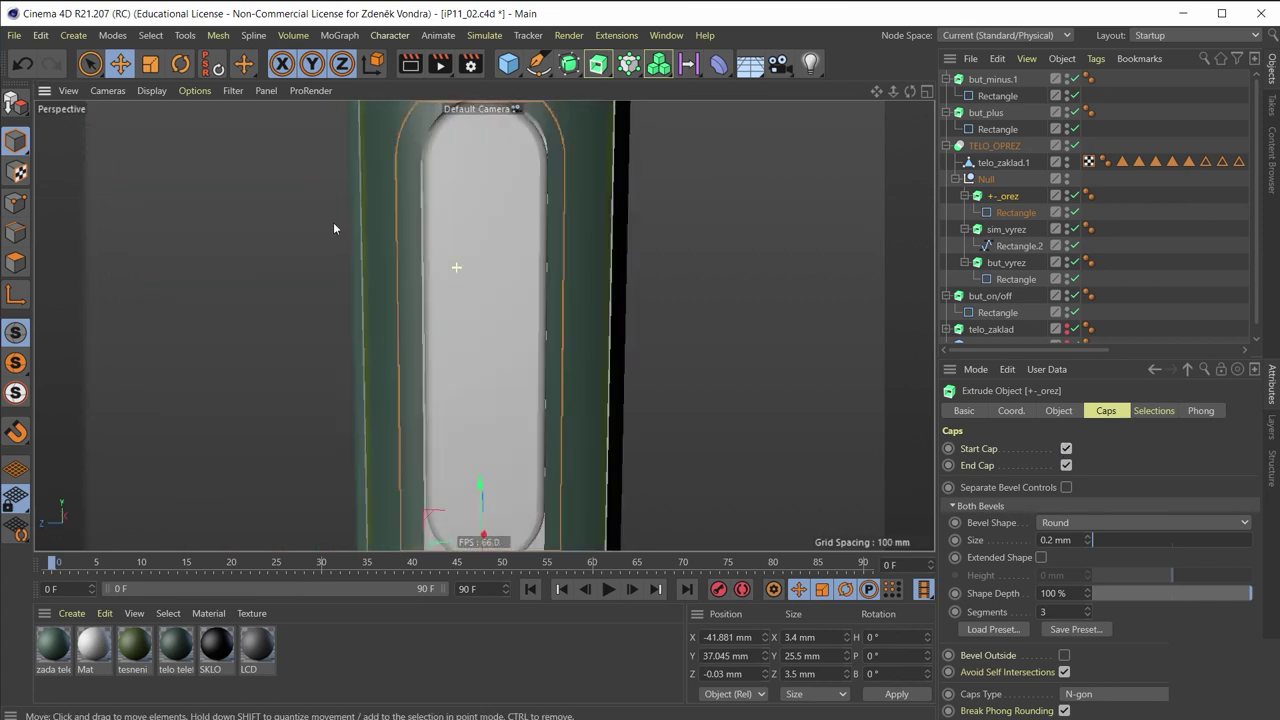
scroll(333, 222, "up", 3)
scroll(472, 413, "up", 3)
mouse_move(472, 413)
left_mouse_down("alt")
mouse_move(611, 431)
mouse_move(483, 443)
mouse_move(520, 449)
mouse_move(530, 430)
mouse_move(288, 396)
mouse_move(380, 380)
mouse_move(501, 332)
mouse_move(476, 352)
mouse_move(483, 272)
mouse_move(428, 471)
mouse_move(481, 452)
mouse_move(455, 460)
mouse_move(444, 256)
mouse_move(496, 280)
mouse_move(456, 321)
mouse_move(423, 314)
left_mouse_up("alt")
left_click_drag(331, 354, 370, 364, "alt")
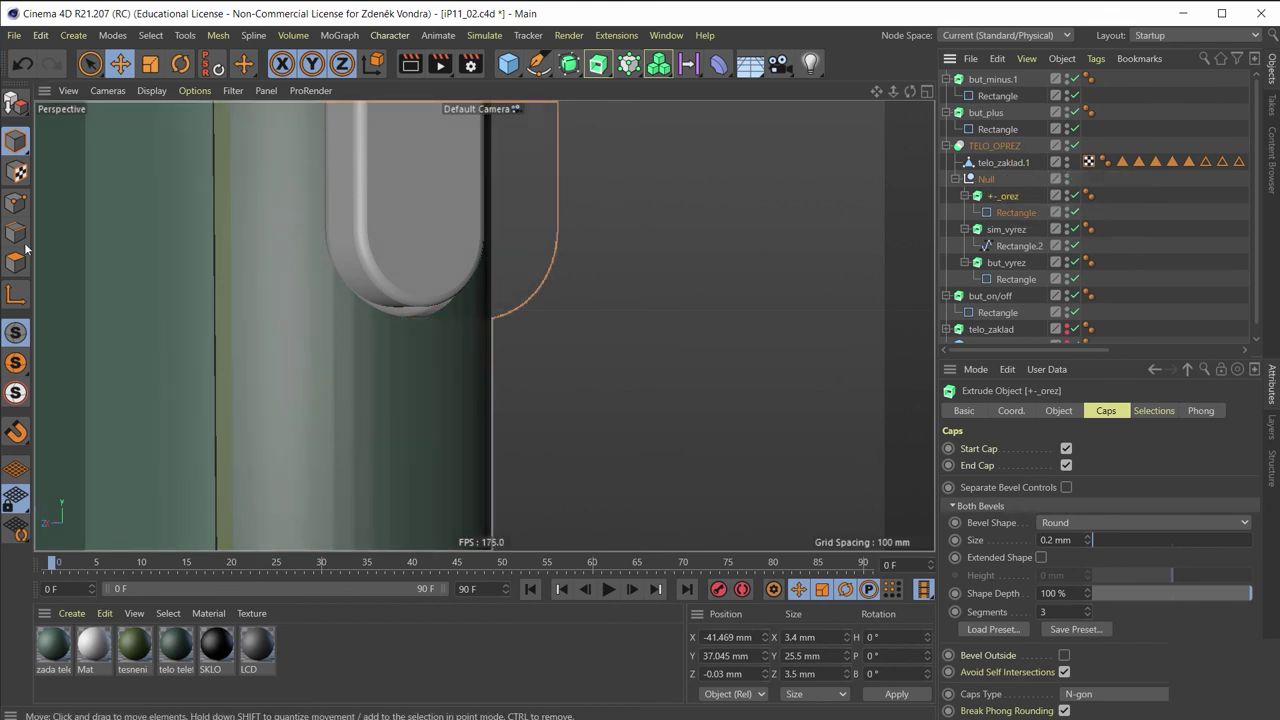
left_click(15, 203)
left_click_drag(66, 216, 334, 292, "alt")
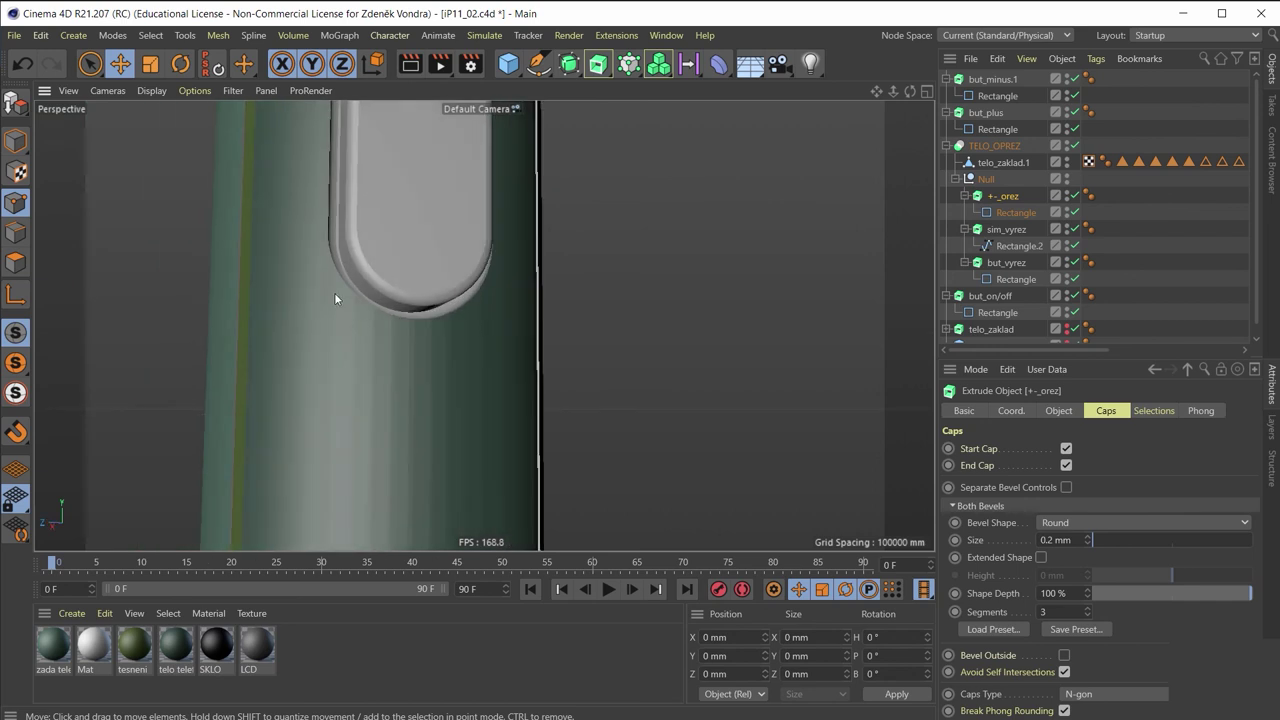
Line-cut a new edge on telo_zaklad.1 from its side surface down below the recess end
left_click(1003, 163)
left_click_drag(301, 270, 331, 297, "alt")
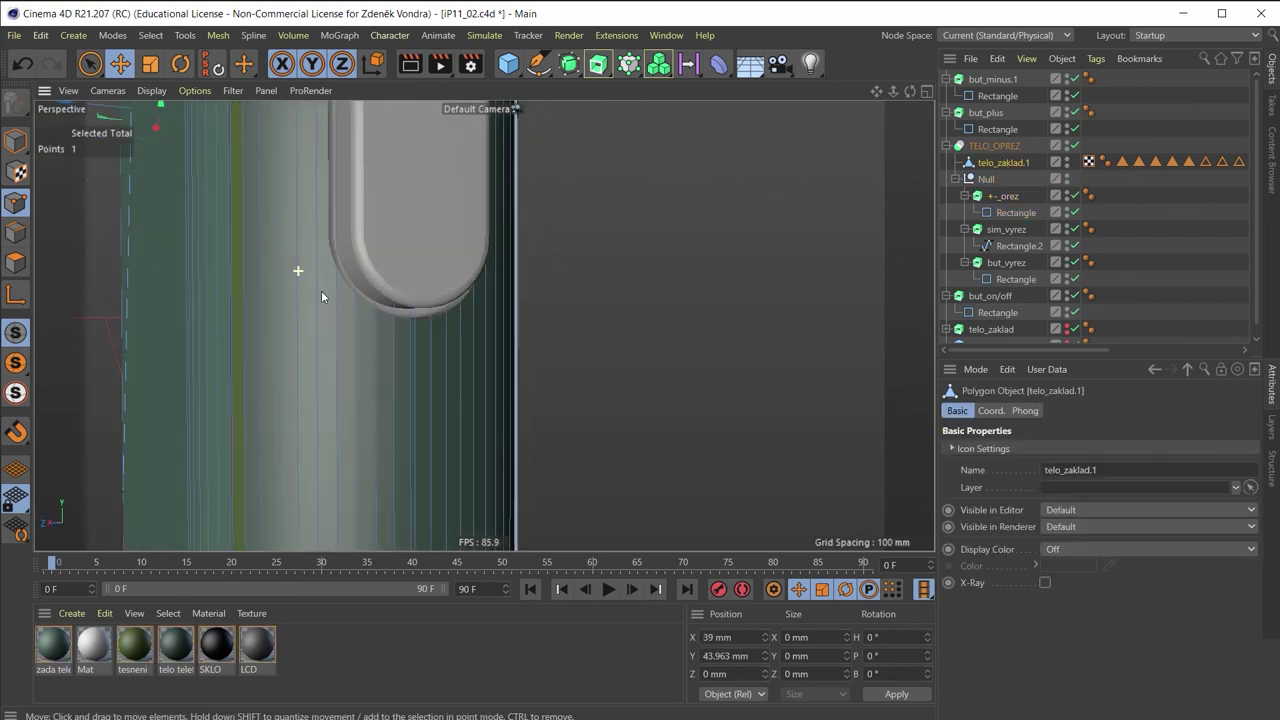
key("k")
key("k")
left_click_drag(261, 248, 257, 243, "alt")
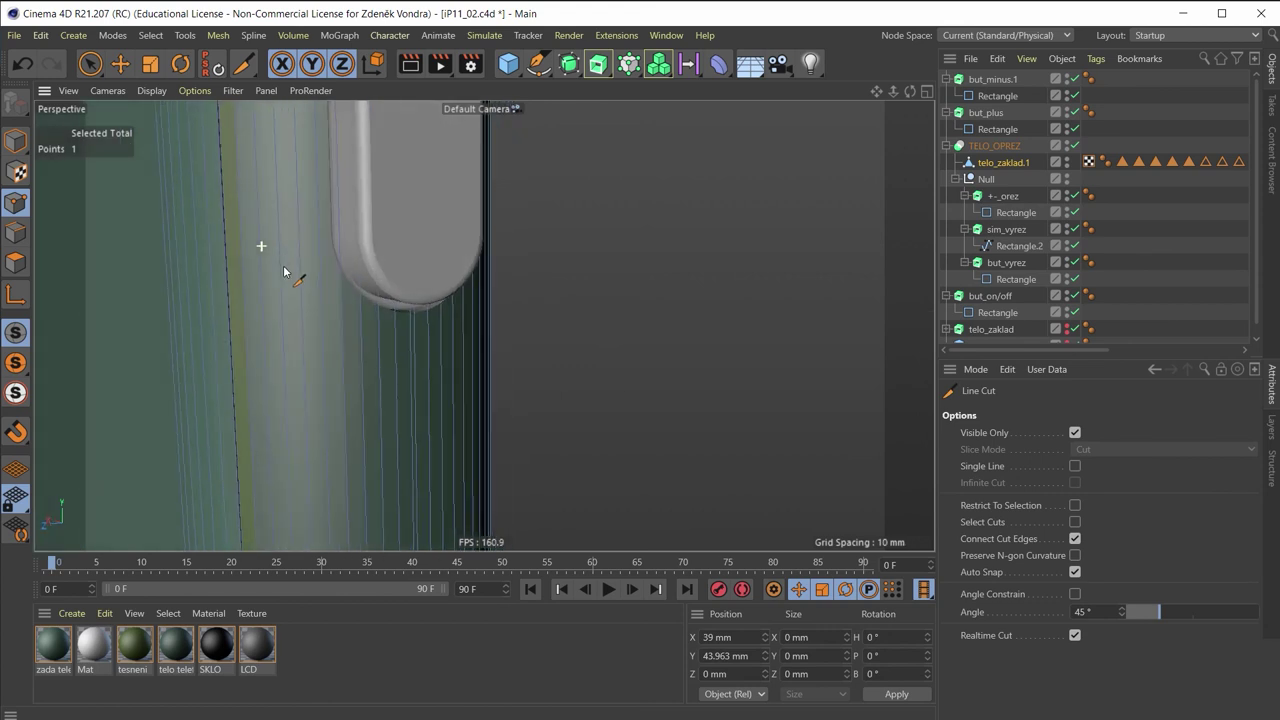
left_click(241, 214)
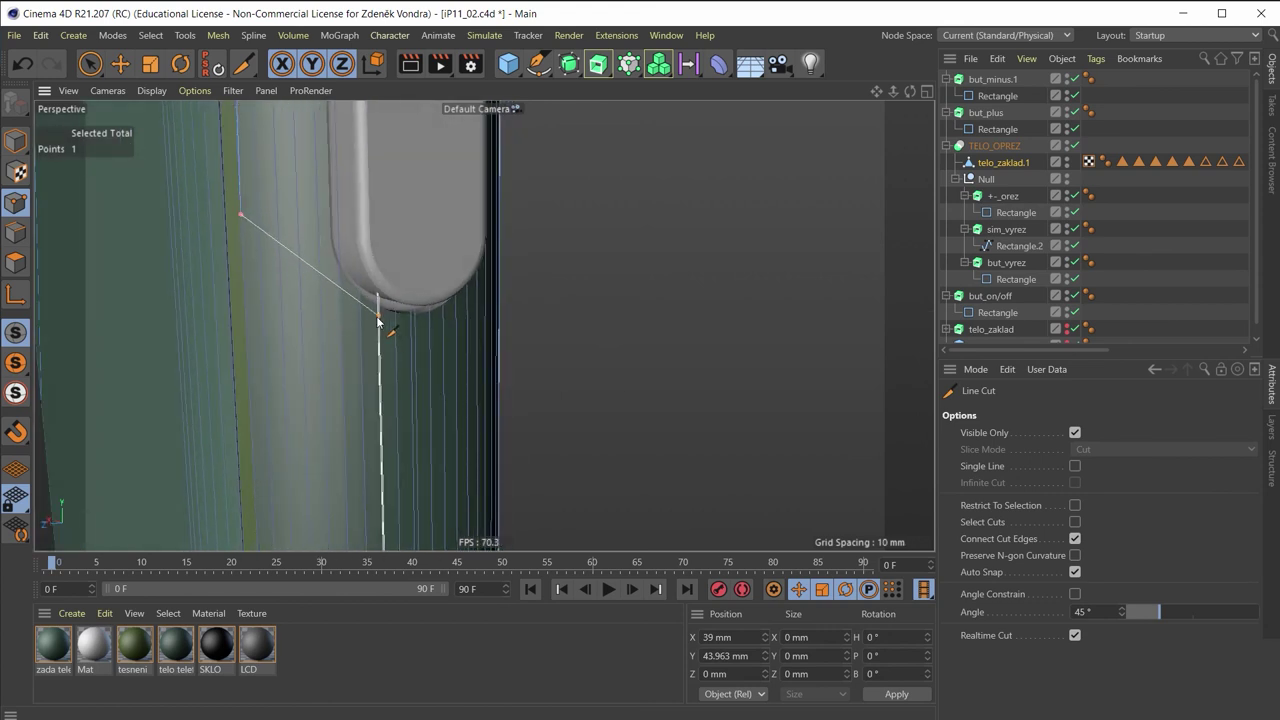
left_click(459, 337)
mouse_move(459, 337)
left_mouse_down("alt")
mouse_move(406, 337)
mouse_move(443, 350)
mouse_move(470, 310)
left_mouse_up("alt")
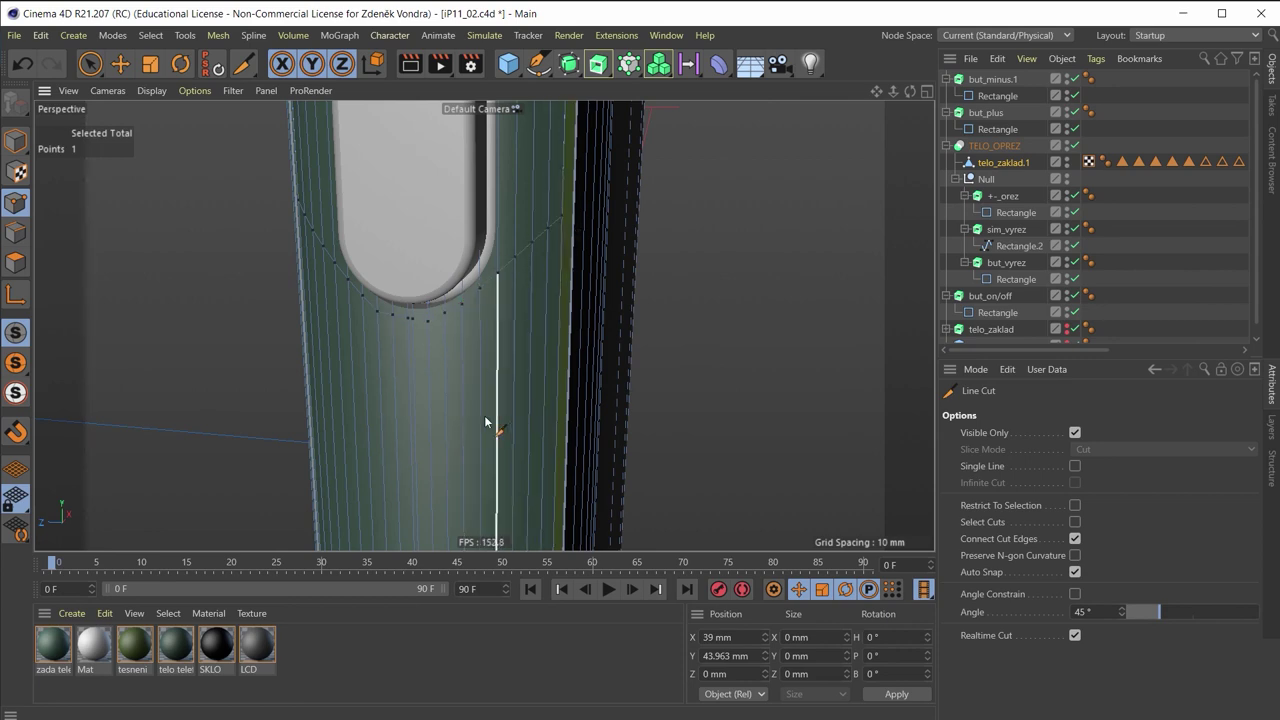
scroll(600, 408, "down", 3)
mouse_move(460, 362)
left_mouse_down("alt")
mouse_move(466, 434)
mouse_move(571, 343)
mouse_move(457, 457)
mouse_move(439, 588)
left_mouse_up("alt")
mouse_move(480, 325)
left_mouse_down("alt")
mouse_move(489, 314)
mouse_move(434, 466)
mouse_move(463, 394)
mouse_move(329, 351)
left_mouse_up("alt")
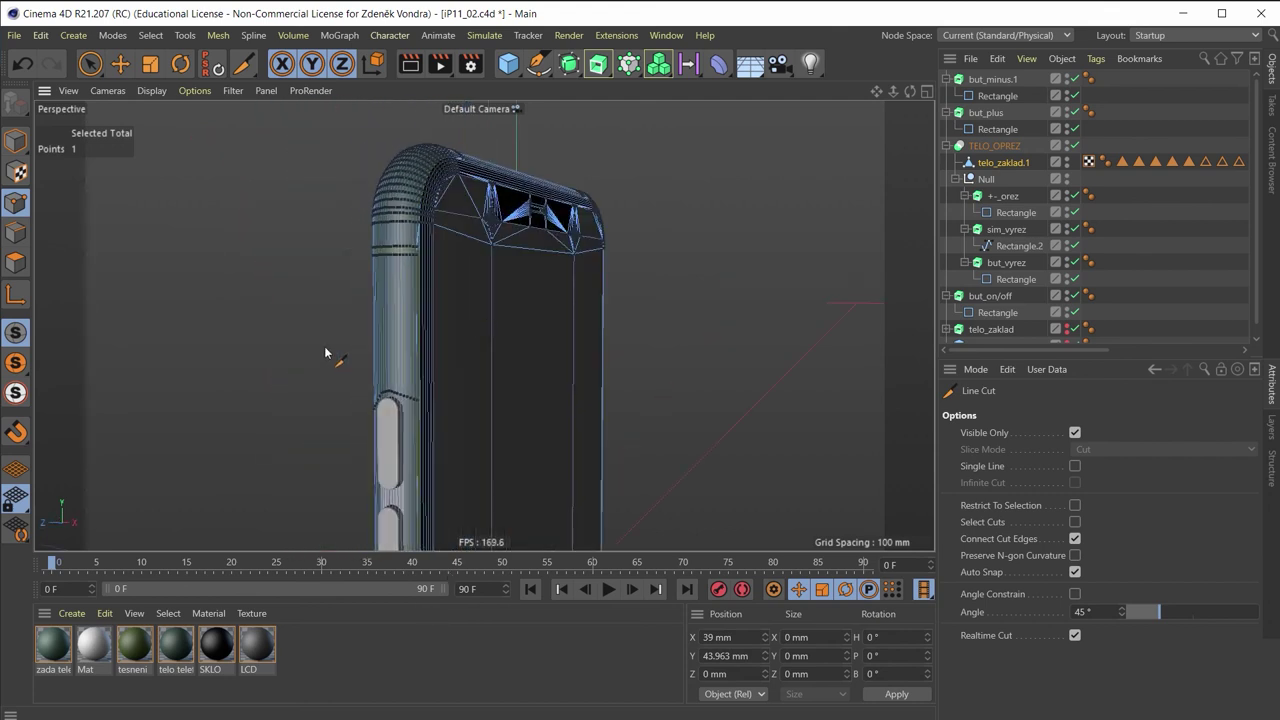
Return to Model mode and select but_minus.1's 3 × 11.5 mm Rectangle with 1.5 mm corners
middle_click(506, 334)
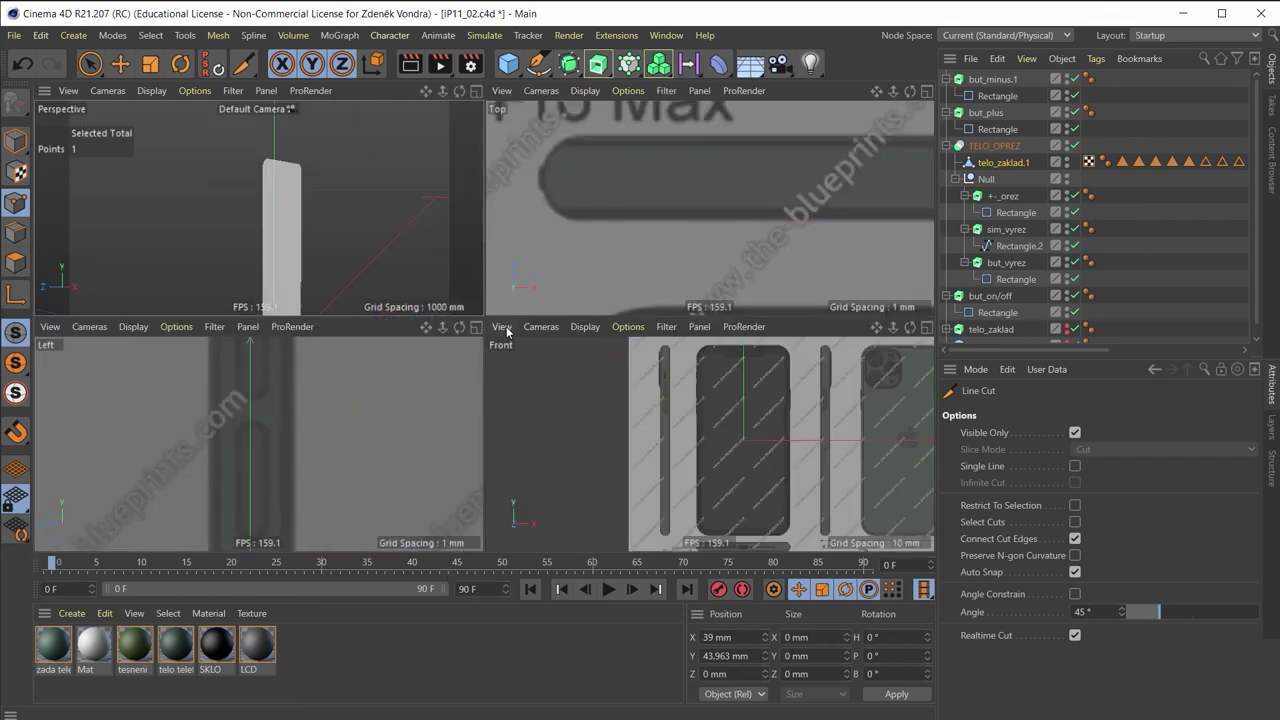
middle_click(246, 212)
mouse_move(531, 341)
left_mouse_down("alt")
mouse_move(529, 117)
mouse_move(378, 240)
left_mouse_up("alt")
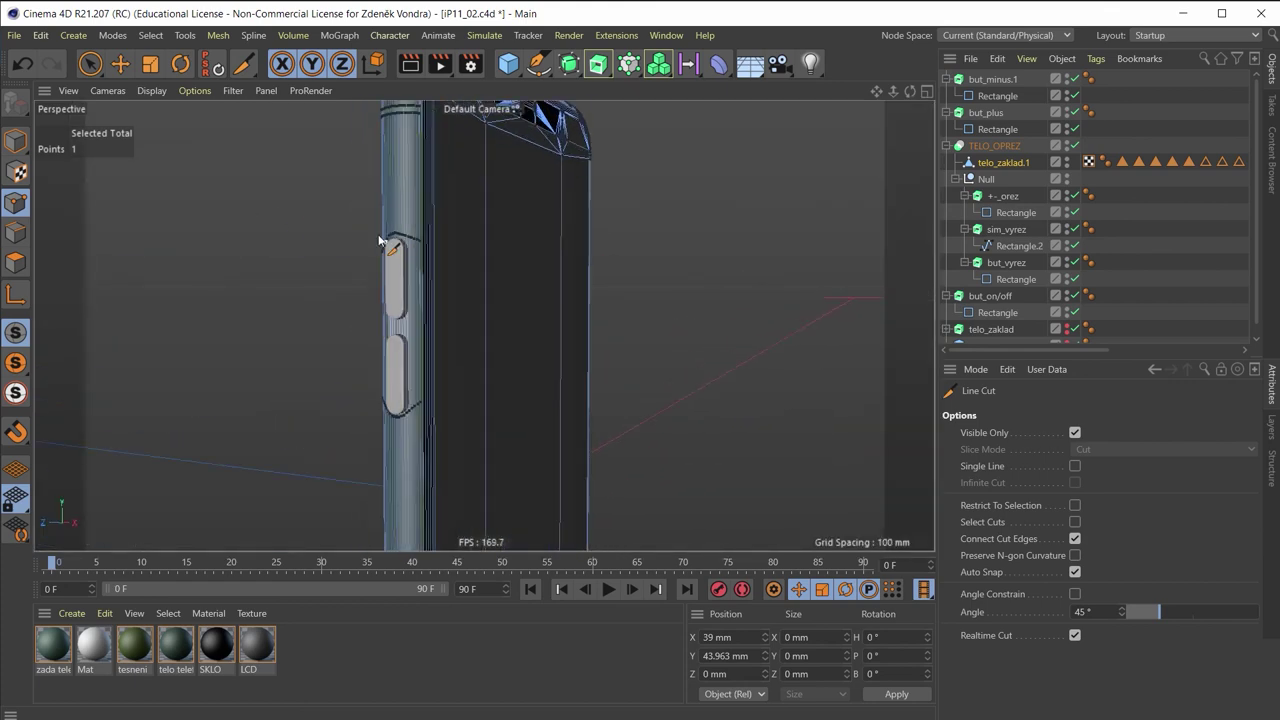
left_click(16, 141)
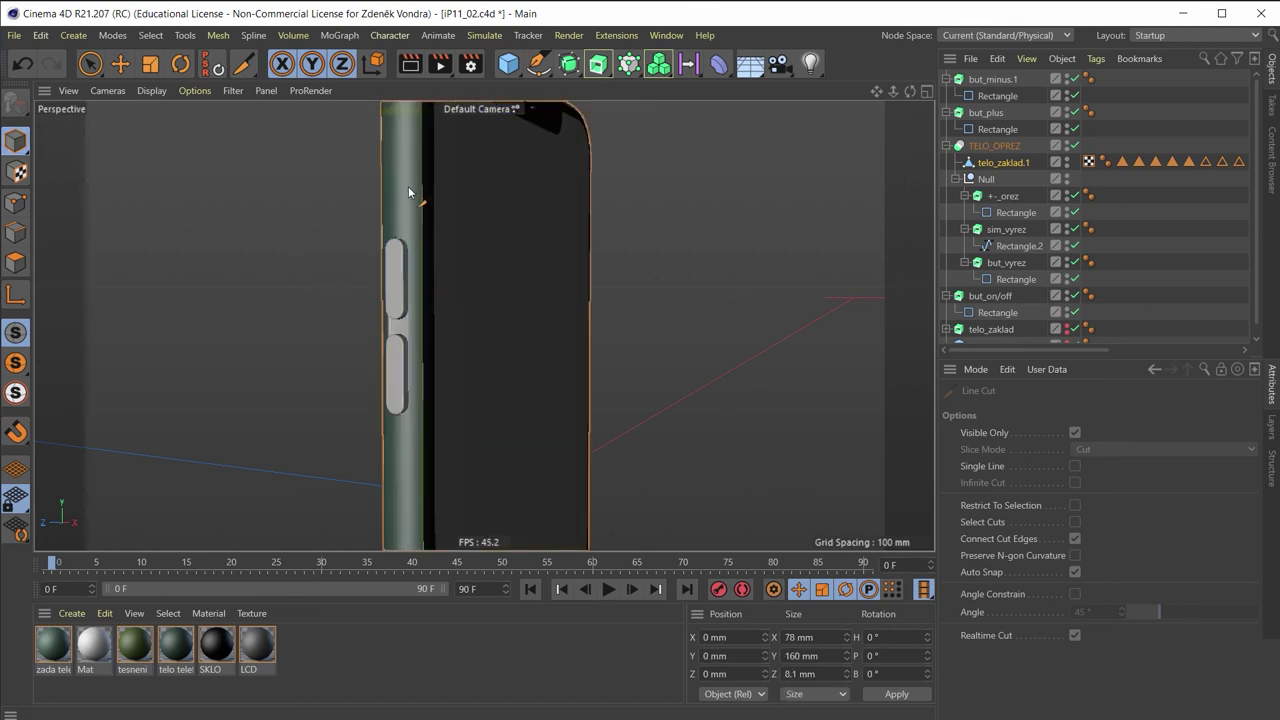
scroll(408, 186, "up", 3)
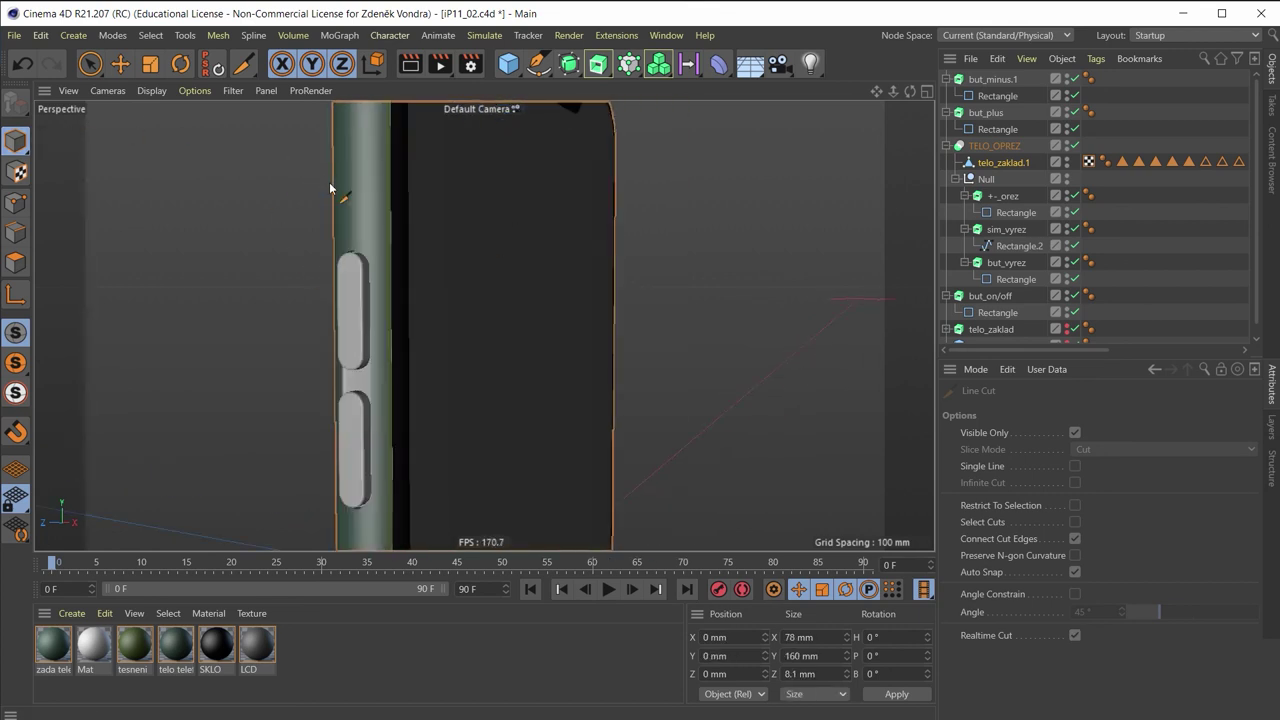
scroll(411, 162, "down", 2)
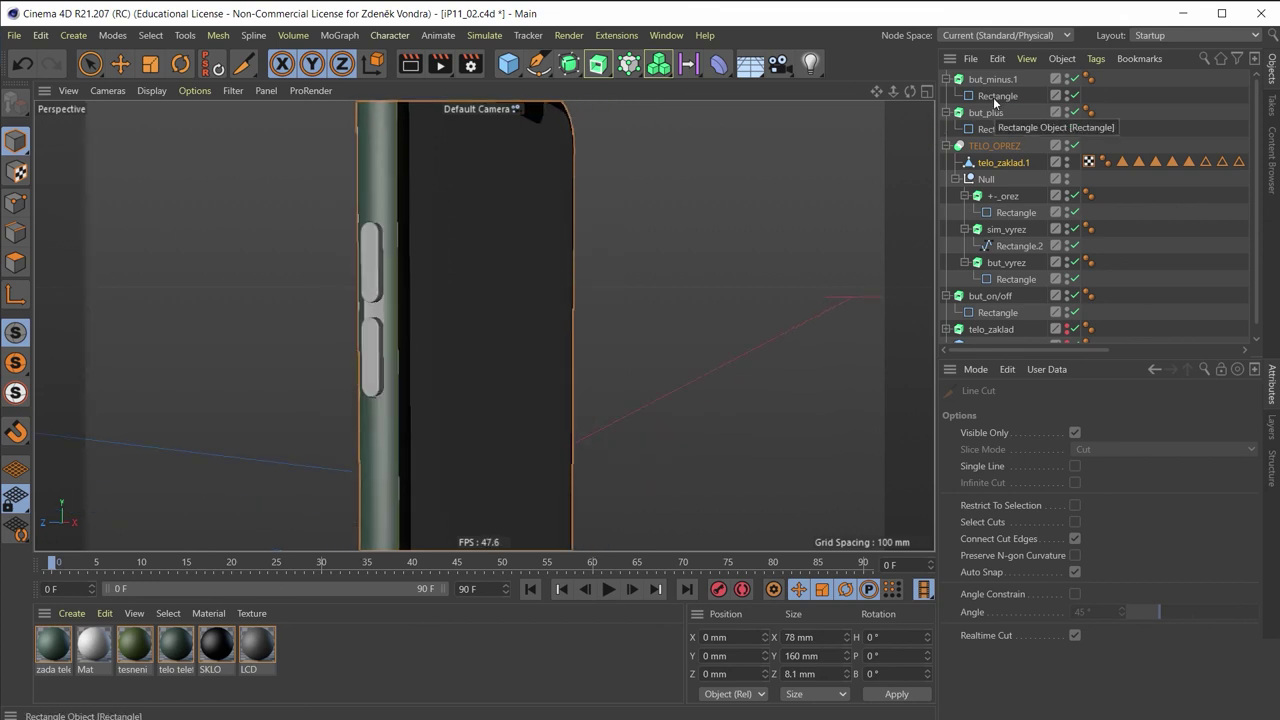
left_click(993, 97)
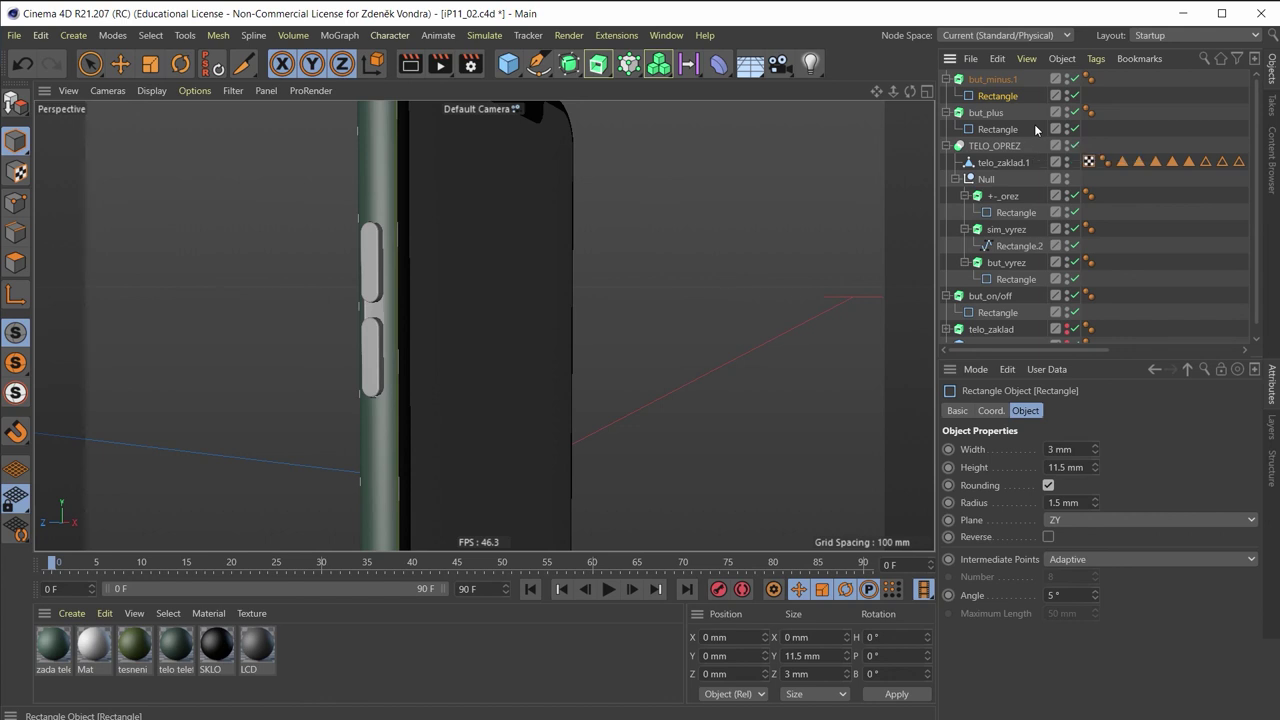
Duplicate the button outline rectangle and zoom out in the maximised Left view
key("ctrl+c")
key("ctrl+v")
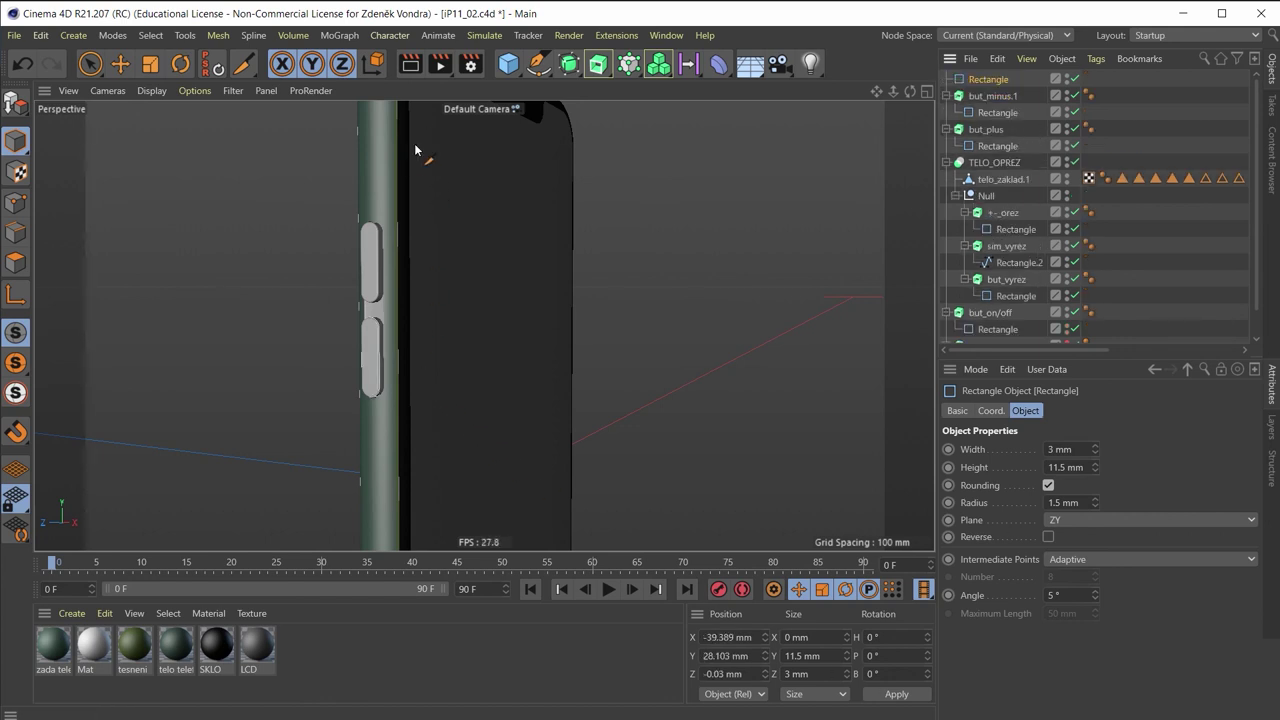
middle_click(420, 266)
middle_click(294, 432)
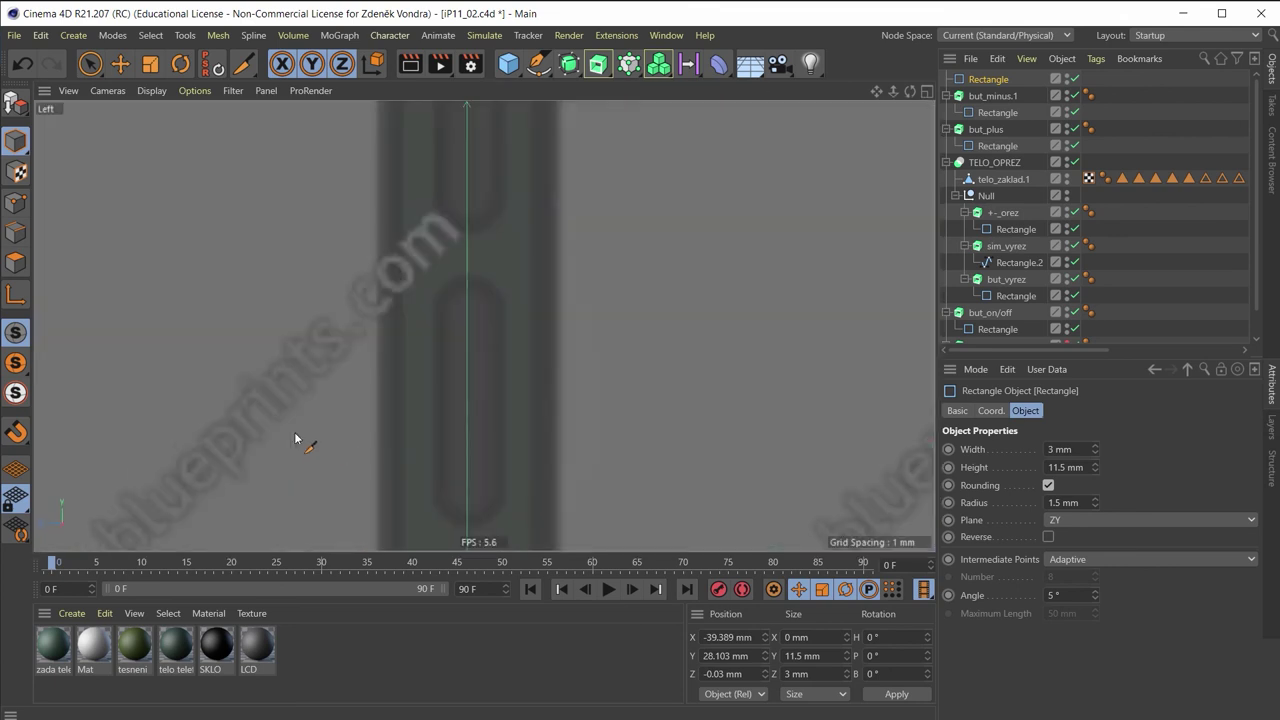
scroll(294, 432, "down", 2)
scroll(438, 333, "down", 2)
scroll(438, 333, "down", 2)
scroll(459, 128, "down", 2)
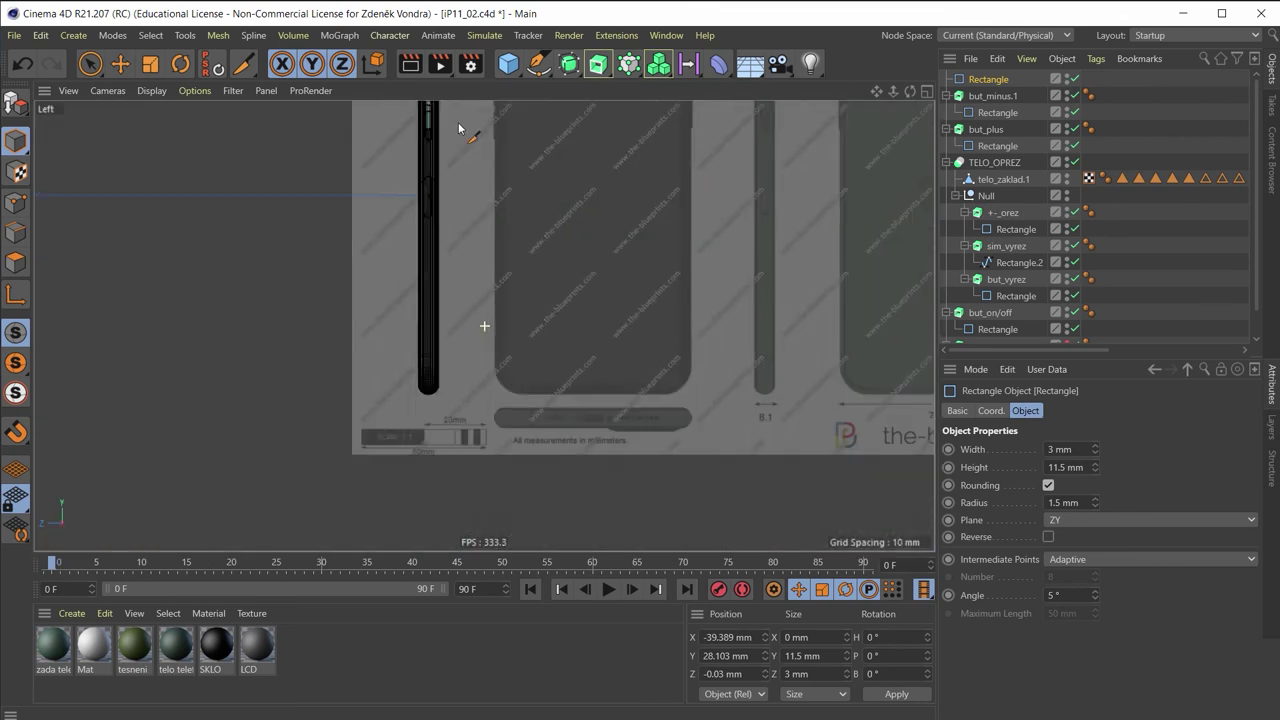
scroll(459, 128, "down", 2)
scroll(451, 236, "down", 2)
scroll(453, 318, "down", 1)
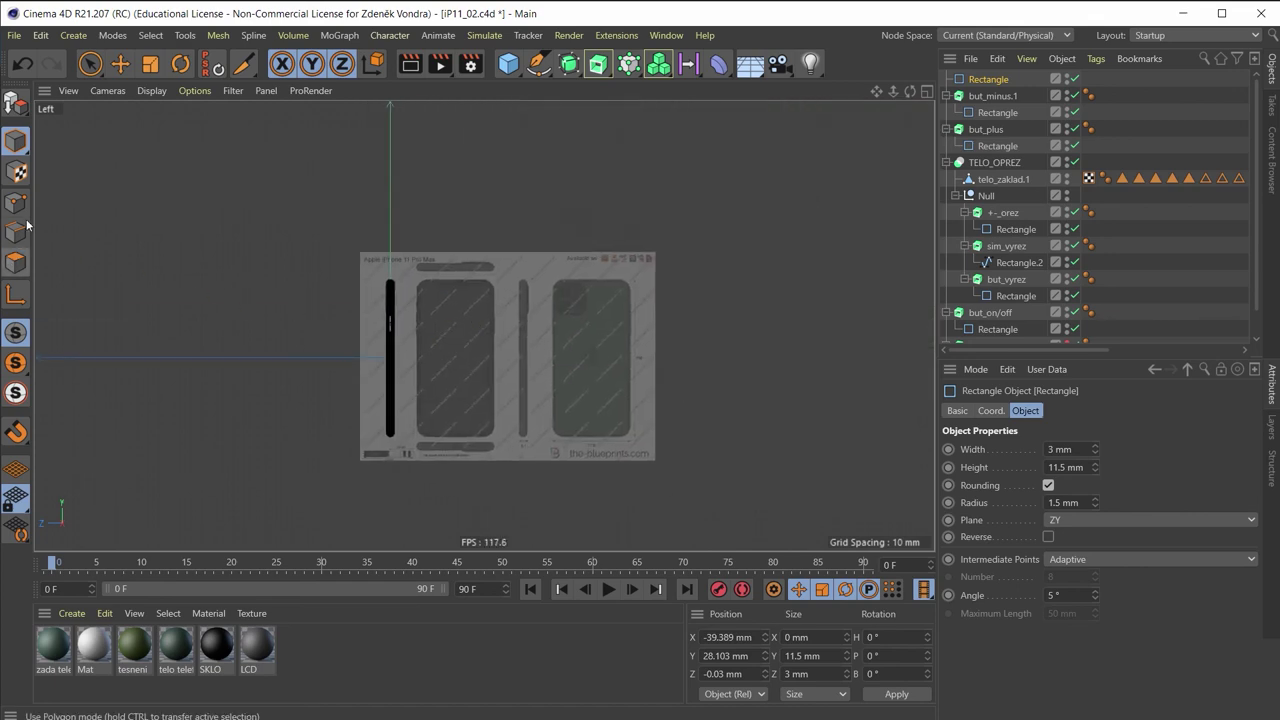
Move the rectangle copy up above the volume buttons on the phone's side
left_click(119, 64)
scroll(380, 414, "up", 3)
scroll(390, 288, "up", 3)
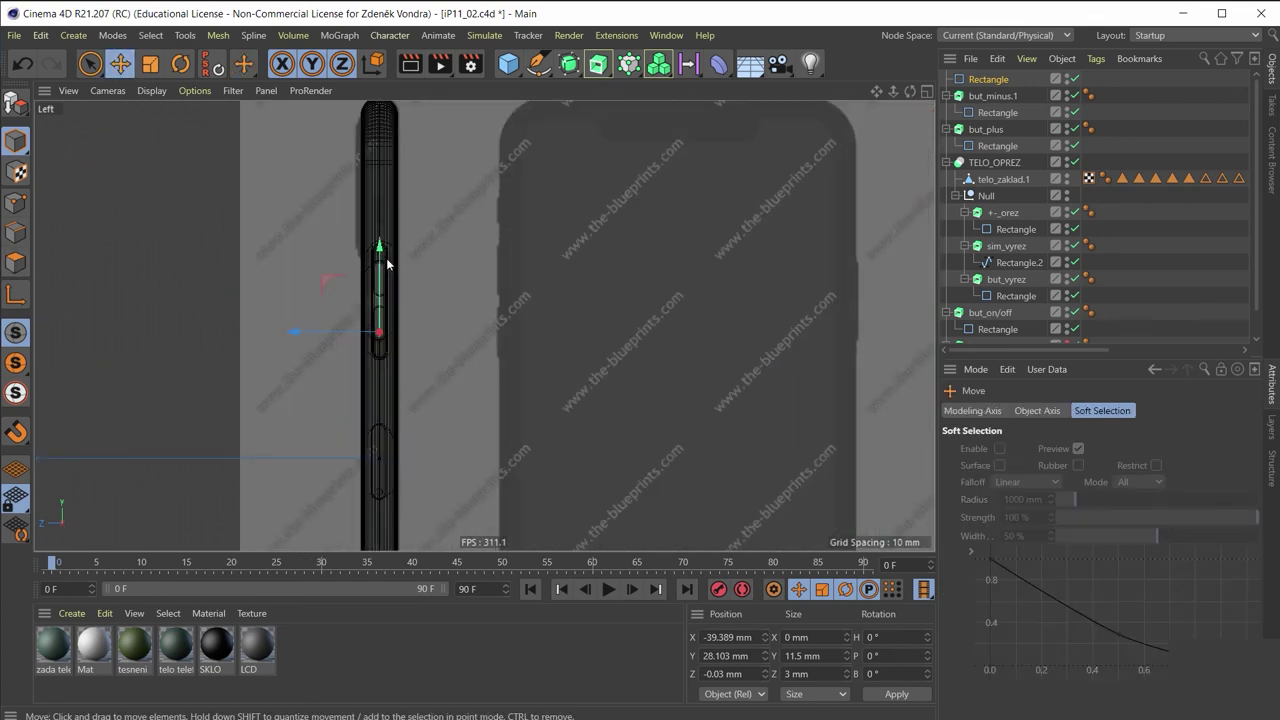
scroll(388, 263, "up", 2)
scroll(380, 258, "up", 2)
scroll(375, 280, "up", 2)
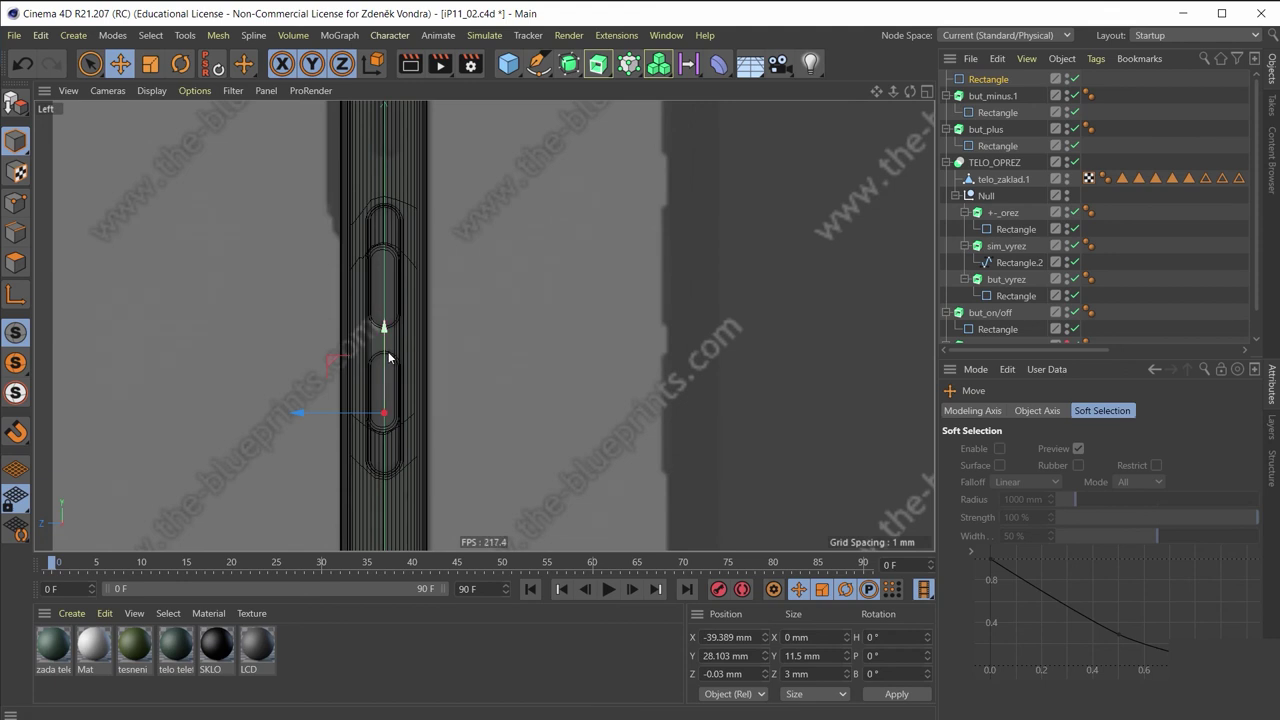
left_click_drag(390, 357, 366, 158)
middle_click_drag(414, 123, 411, 362)
scroll(410, 364, "up", 2)
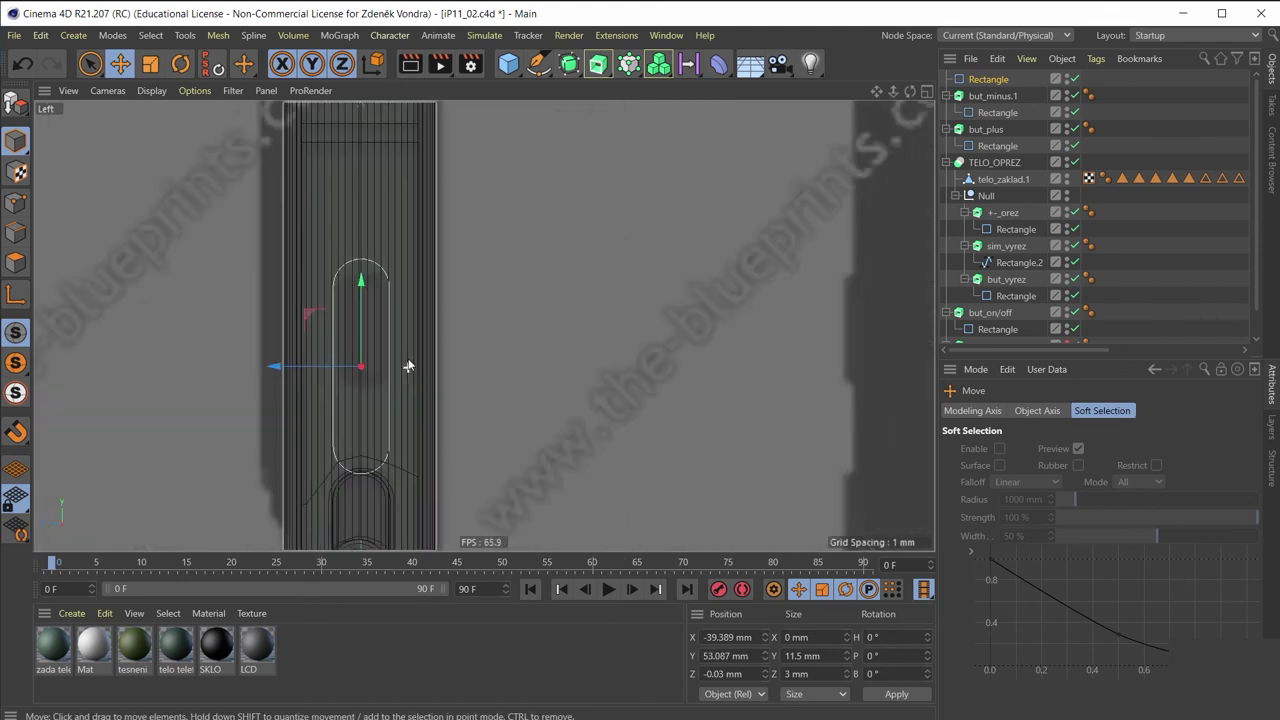
scroll(408, 366, "up", 1)
scroll(400, 330, "up", 2)
left_click_drag(360, 306, 374, 246)
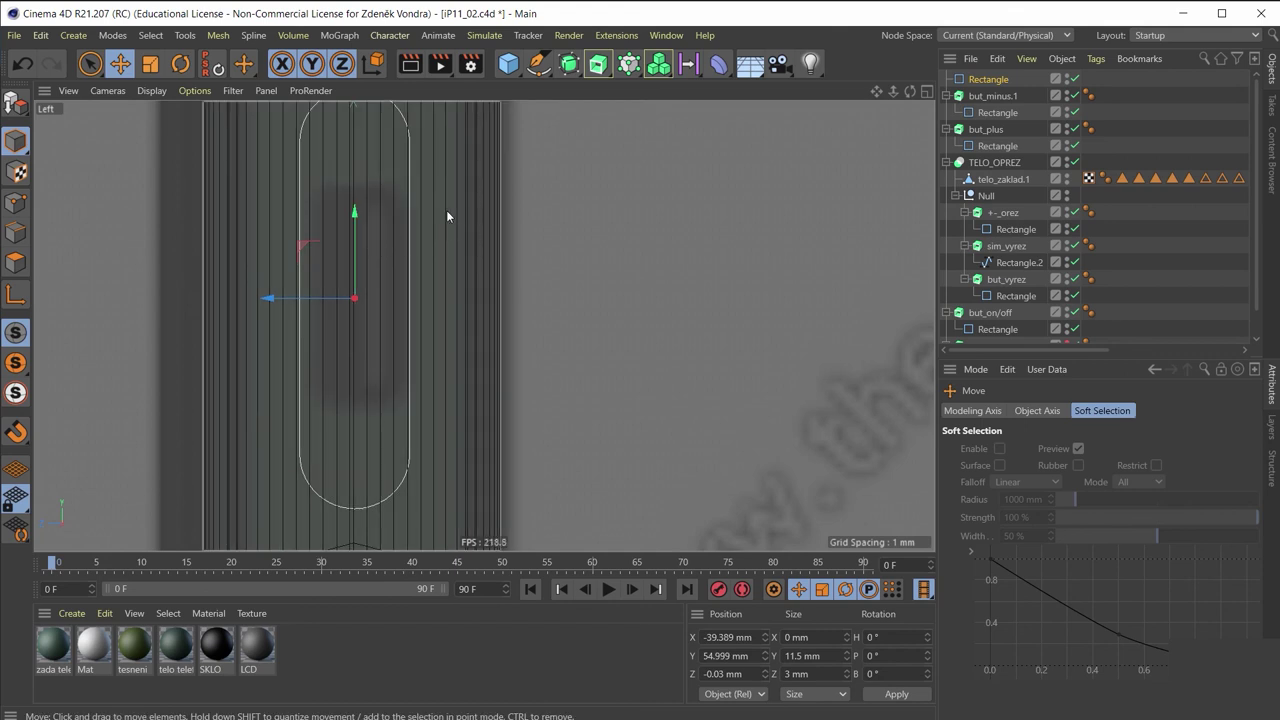
mouse_move(447, 215)
middle_mouse_down()
mouse_move(496, 211)
mouse_move(416, 223)
middle_mouse_up()
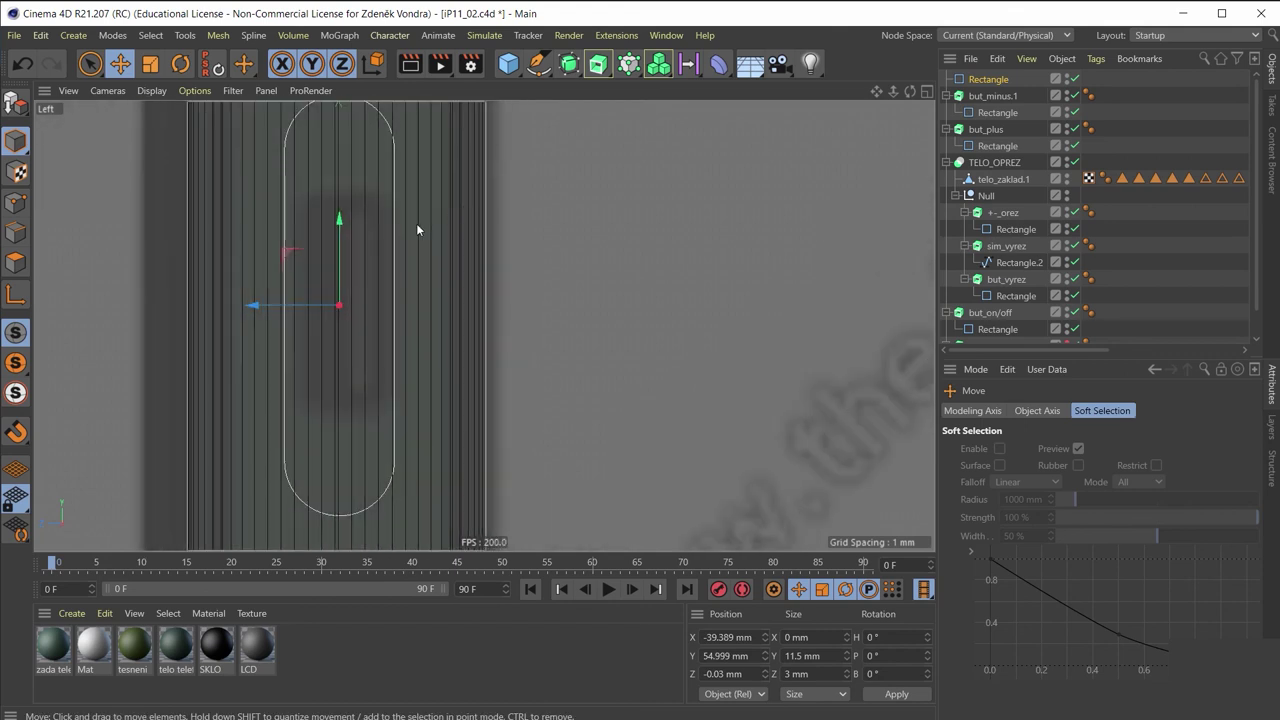
Resize the rectangle copy to 2 × 5.5 mm with 0.3 mm corners
left_click(993, 82)
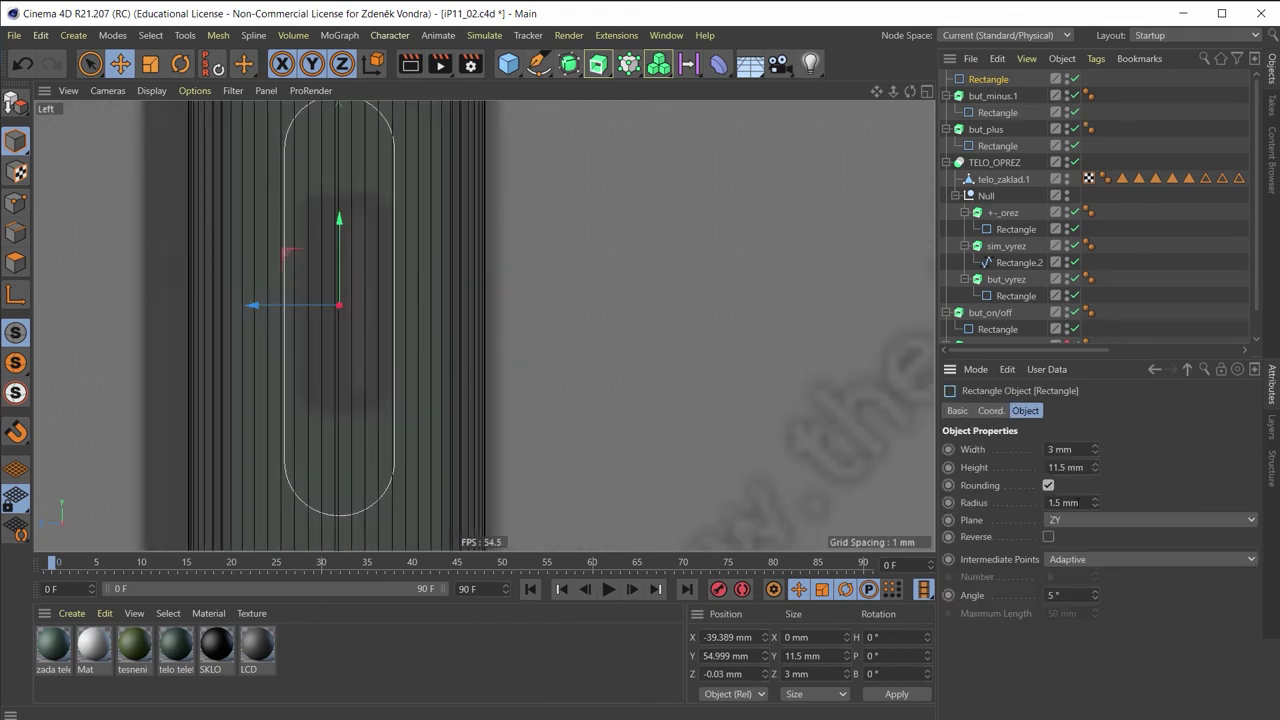
left_click(1063, 503)
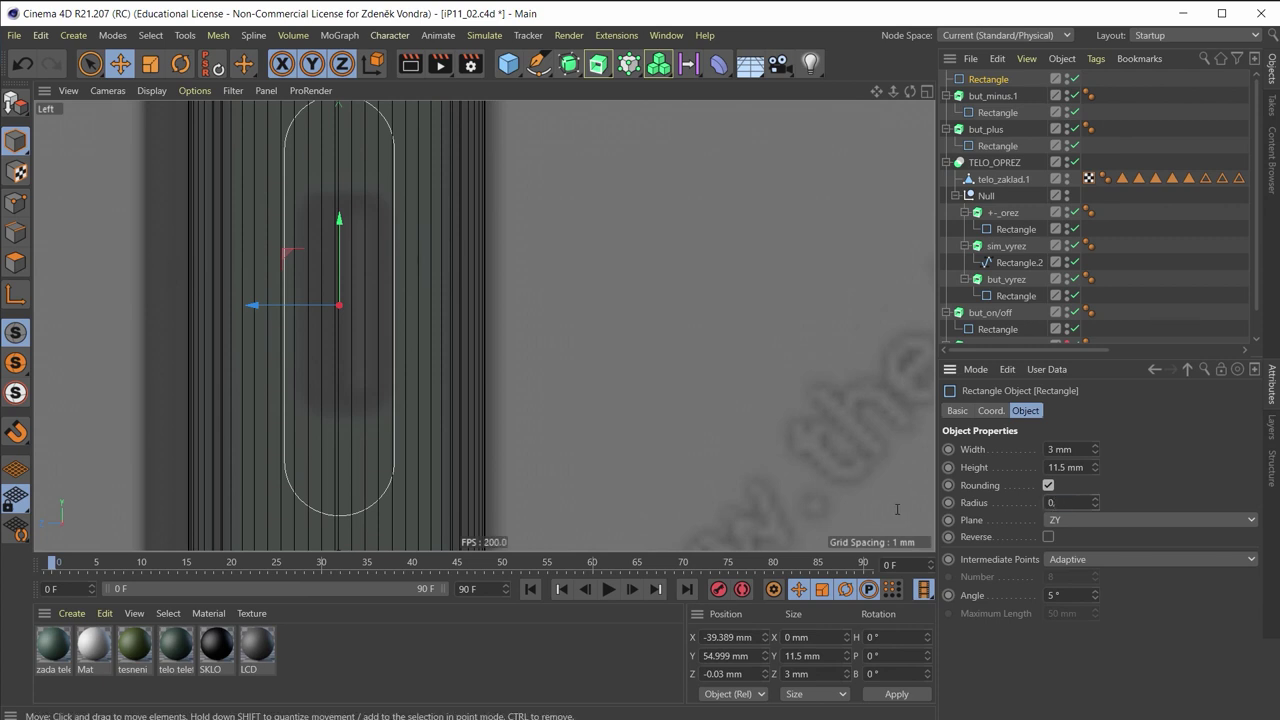
type("0.3")
key("Return")
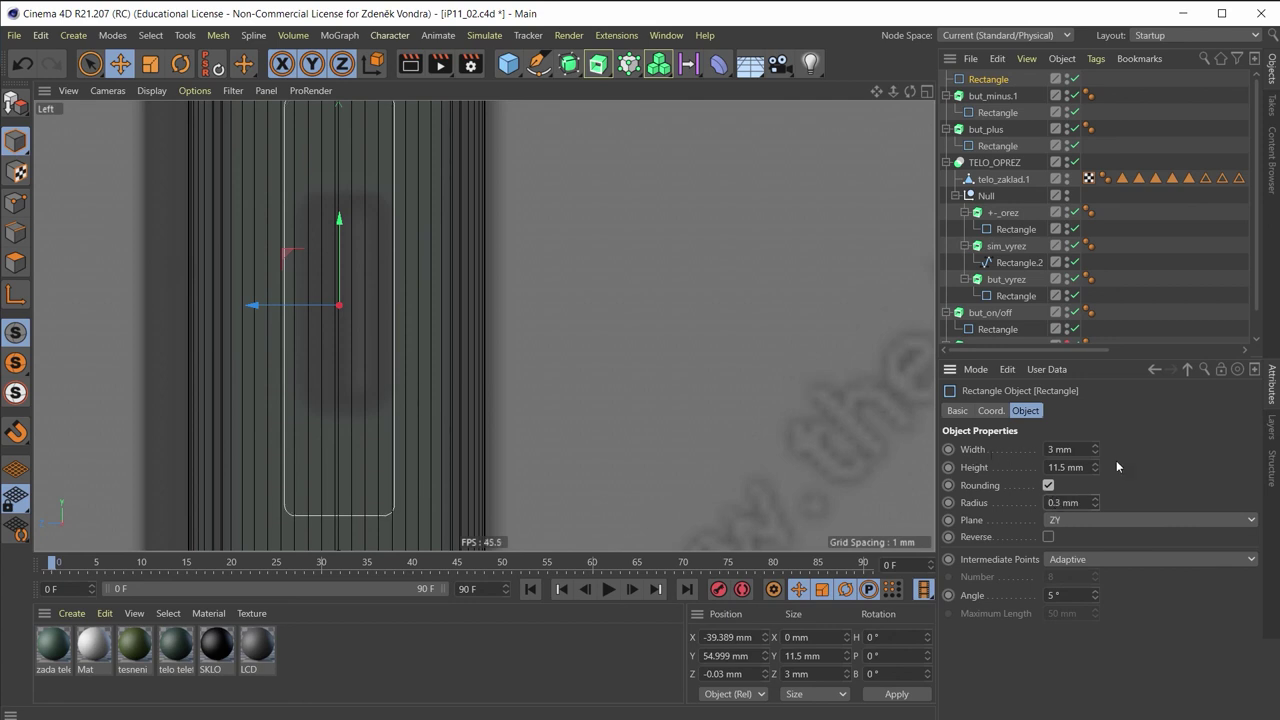
left_click_drag(1094, 472, 1096, 463)
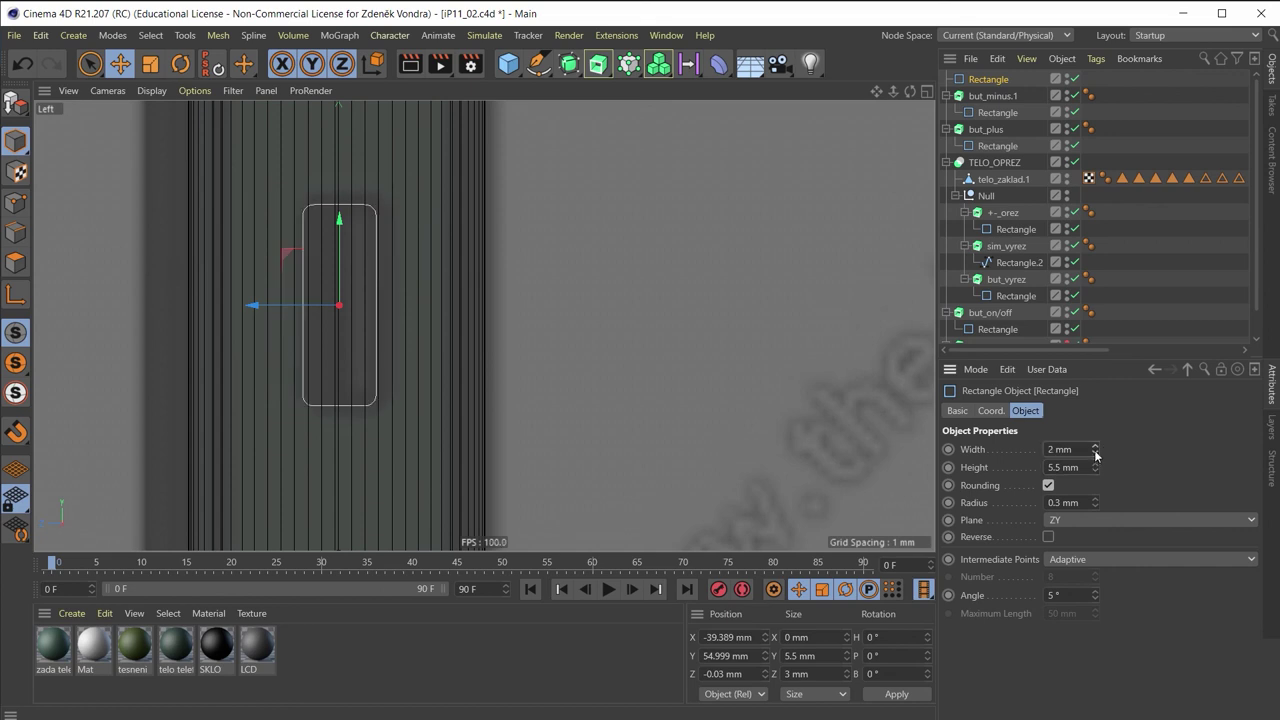
Extrude the small rectangle 3 mm along X, removing the 200 mm depth
middle_click(333, 249)
middle_click(274, 145)
scroll(481, 211, "up", 3)
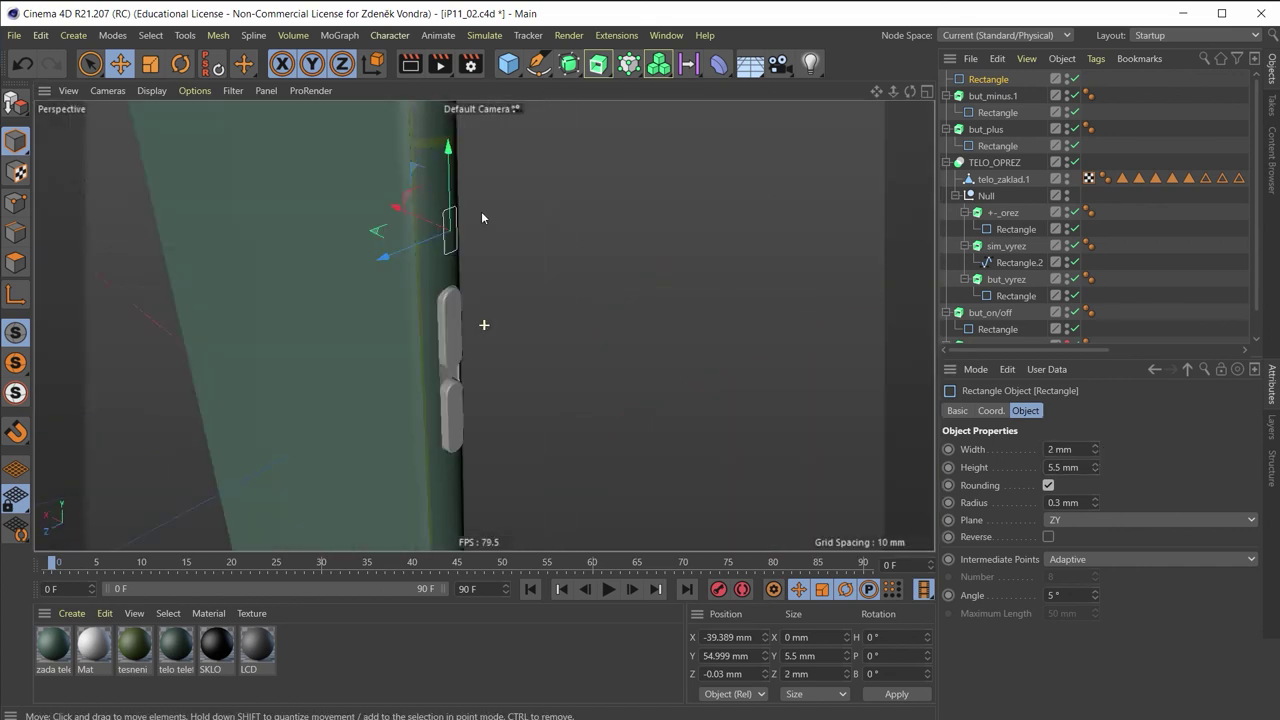
scroll(440, 250, "up", 2)
scroll(440, 250, "down", 2)
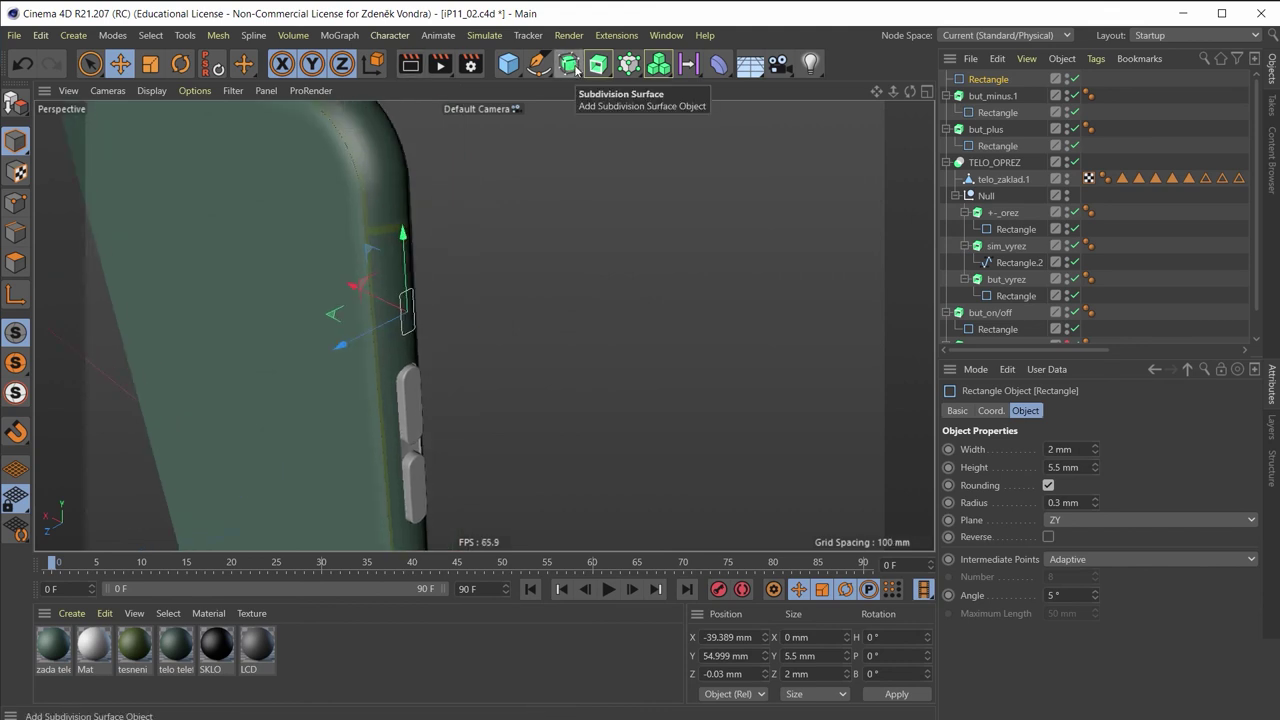
left_click_drag(598, 63, 651, 91)
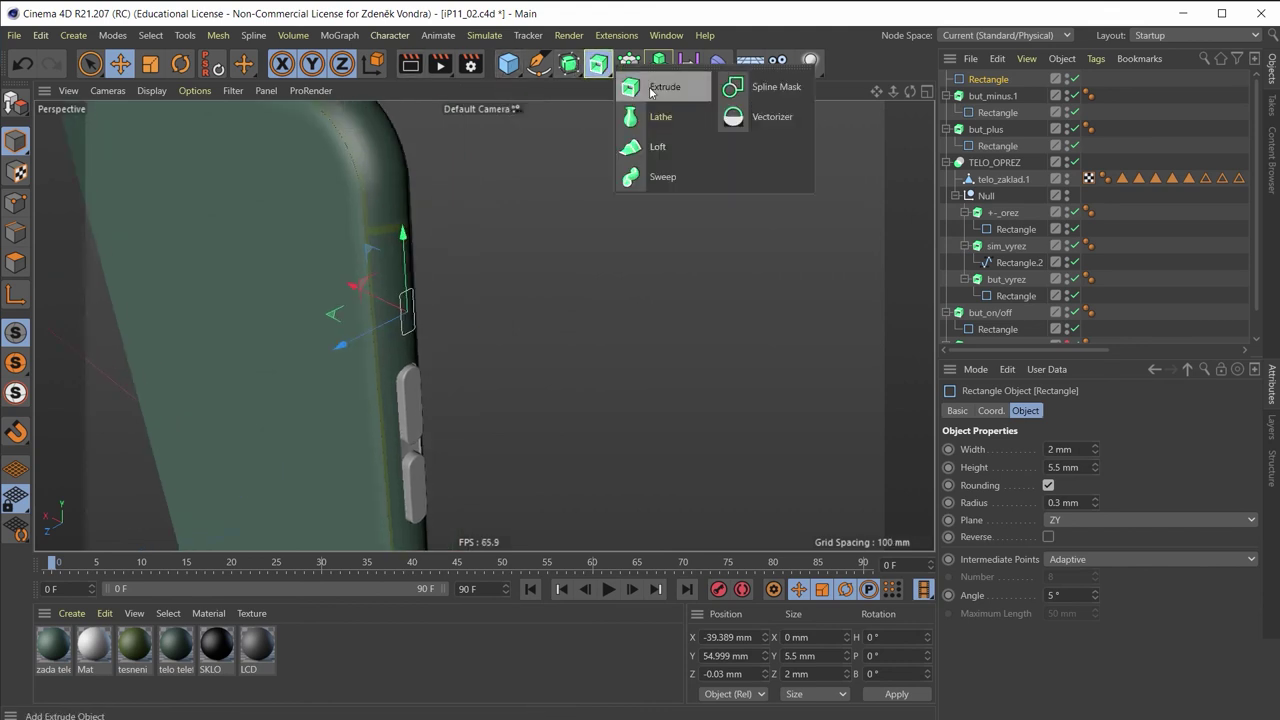
left_click(651, 91, "alt")
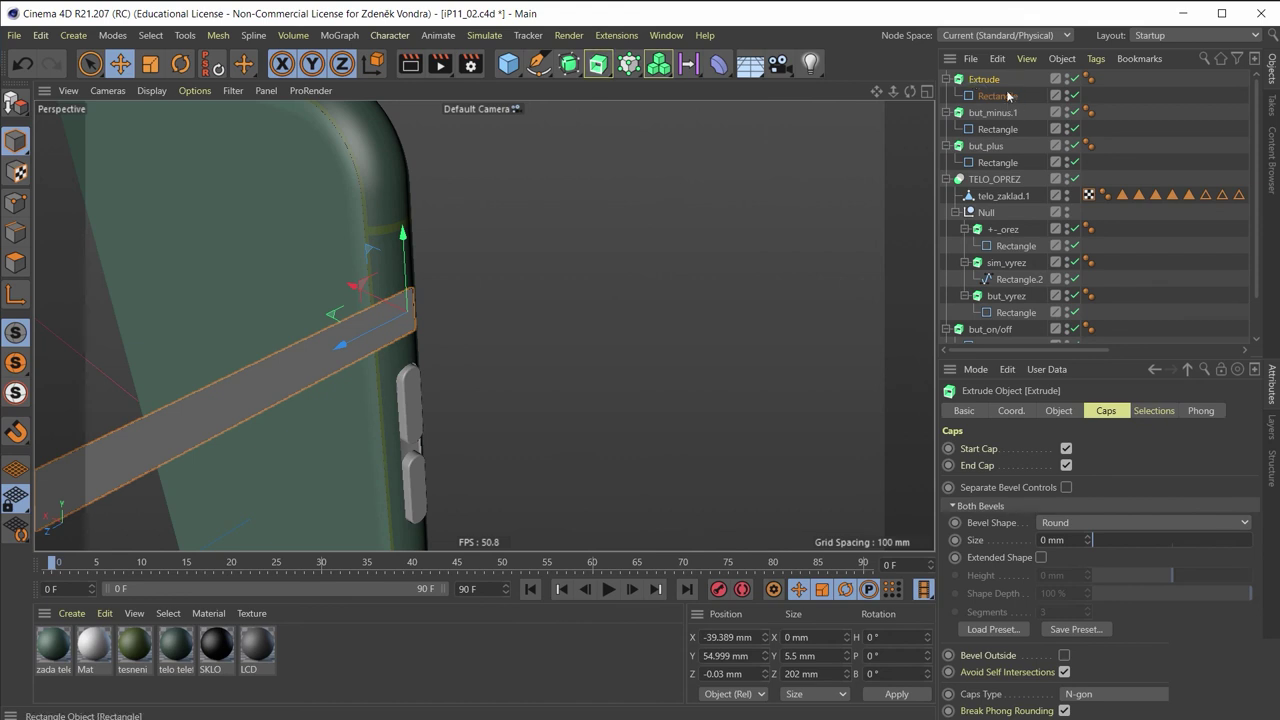
left_click(1060, 411)
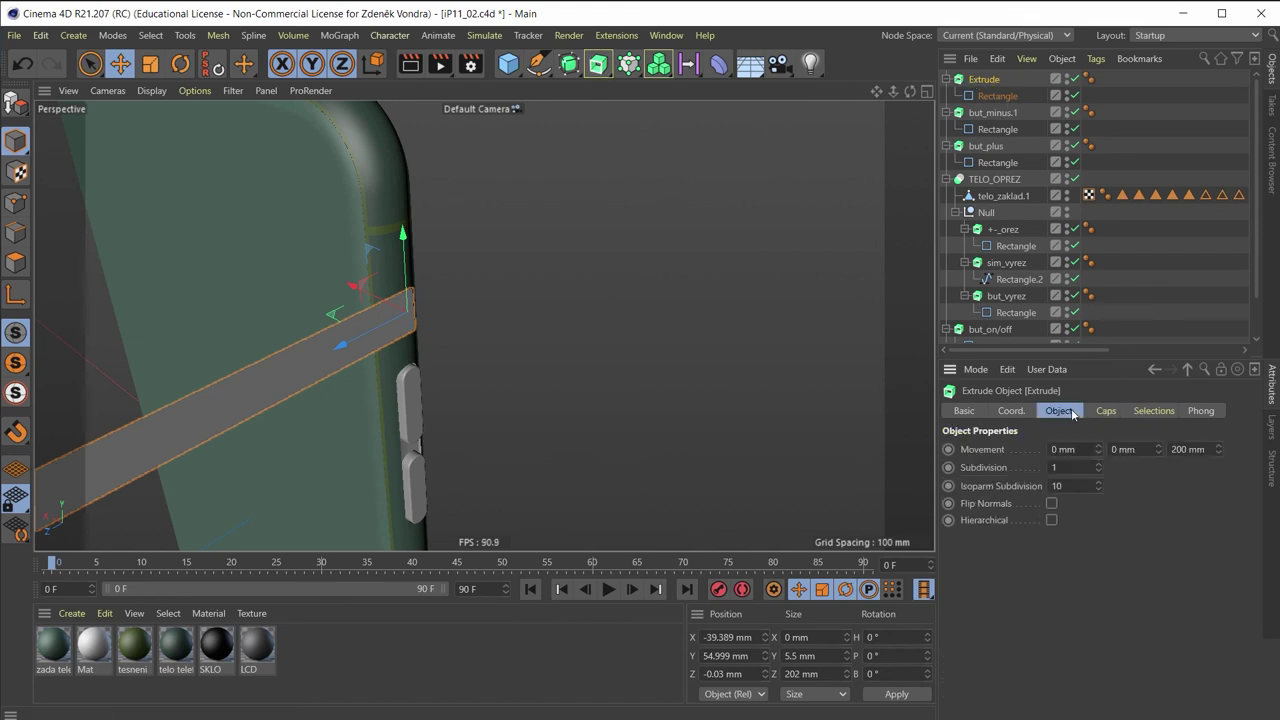
type("3")
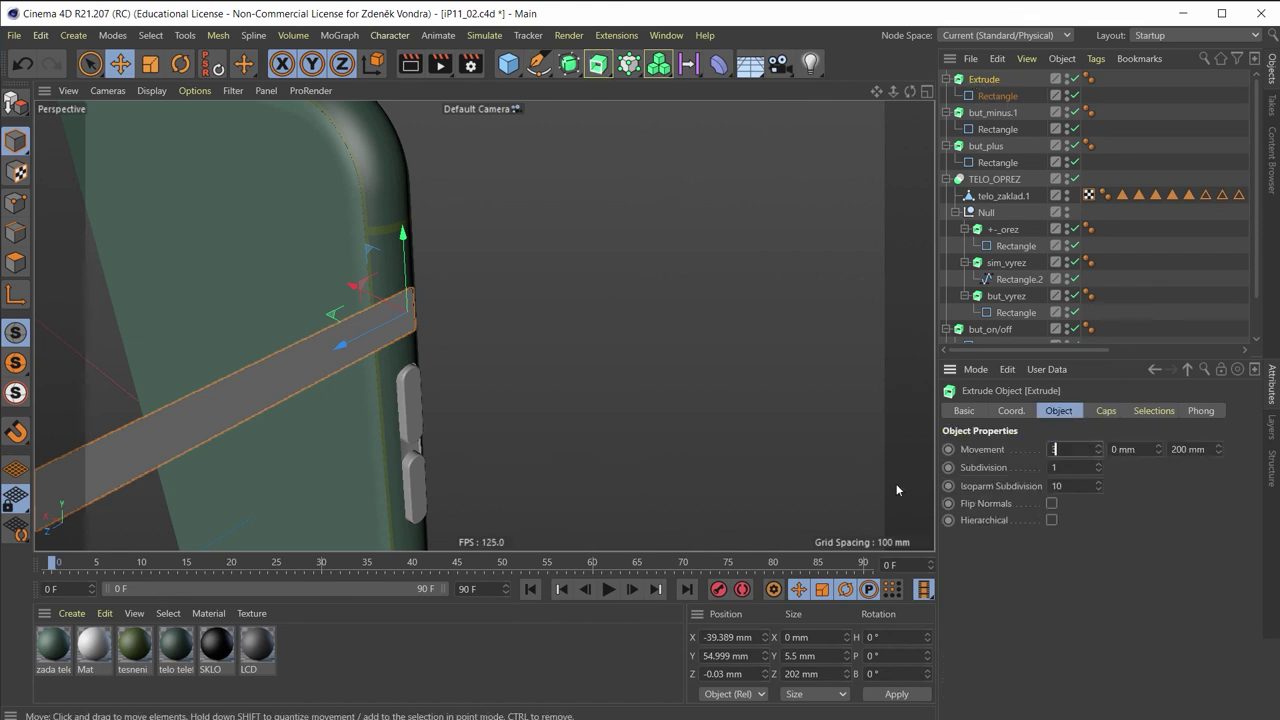
key("Tab")
key("Tab")
type("0")
key("Return")
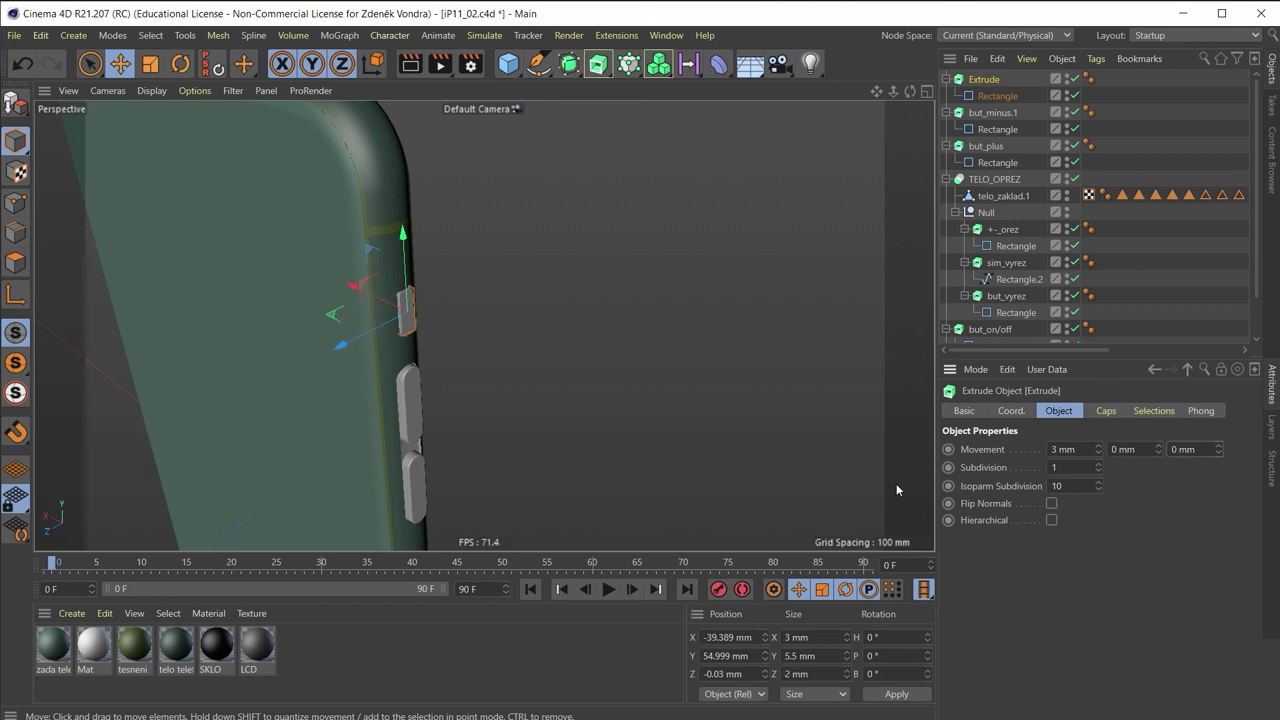
Rename the new Extrude object to mute_orez
double_click(983, 80)
type("mut")
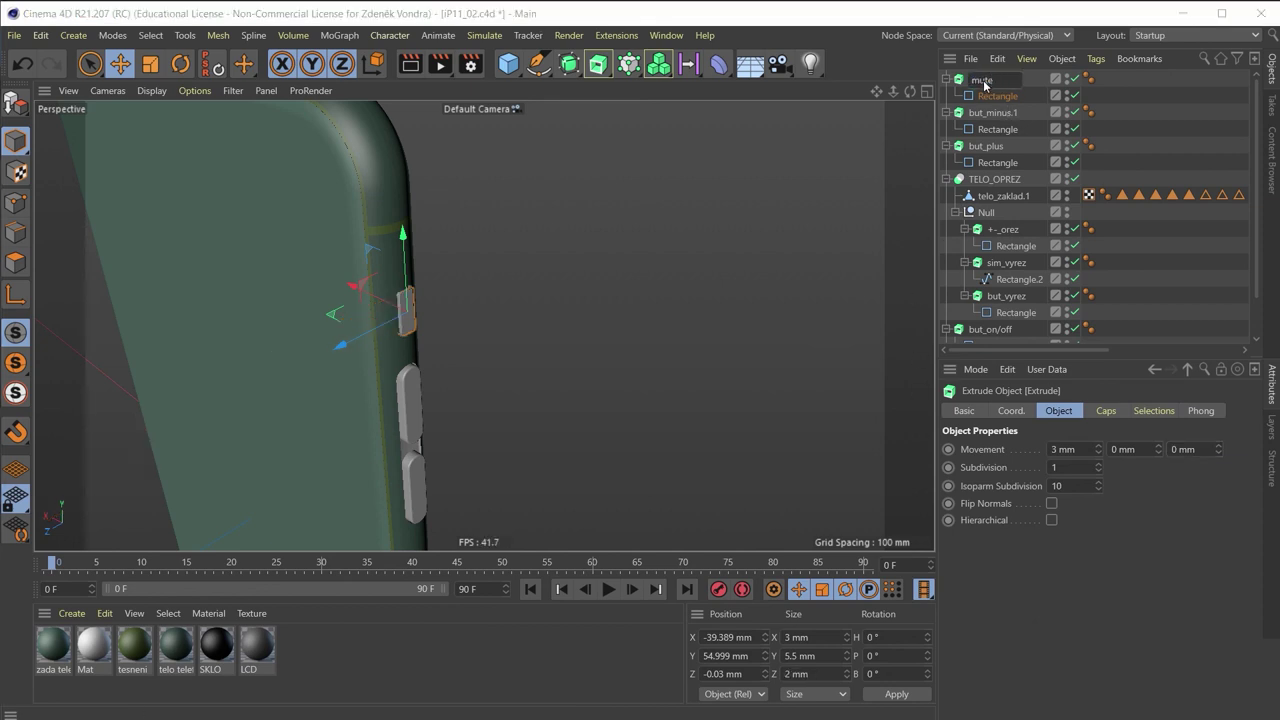
type("ez")
key("Return")
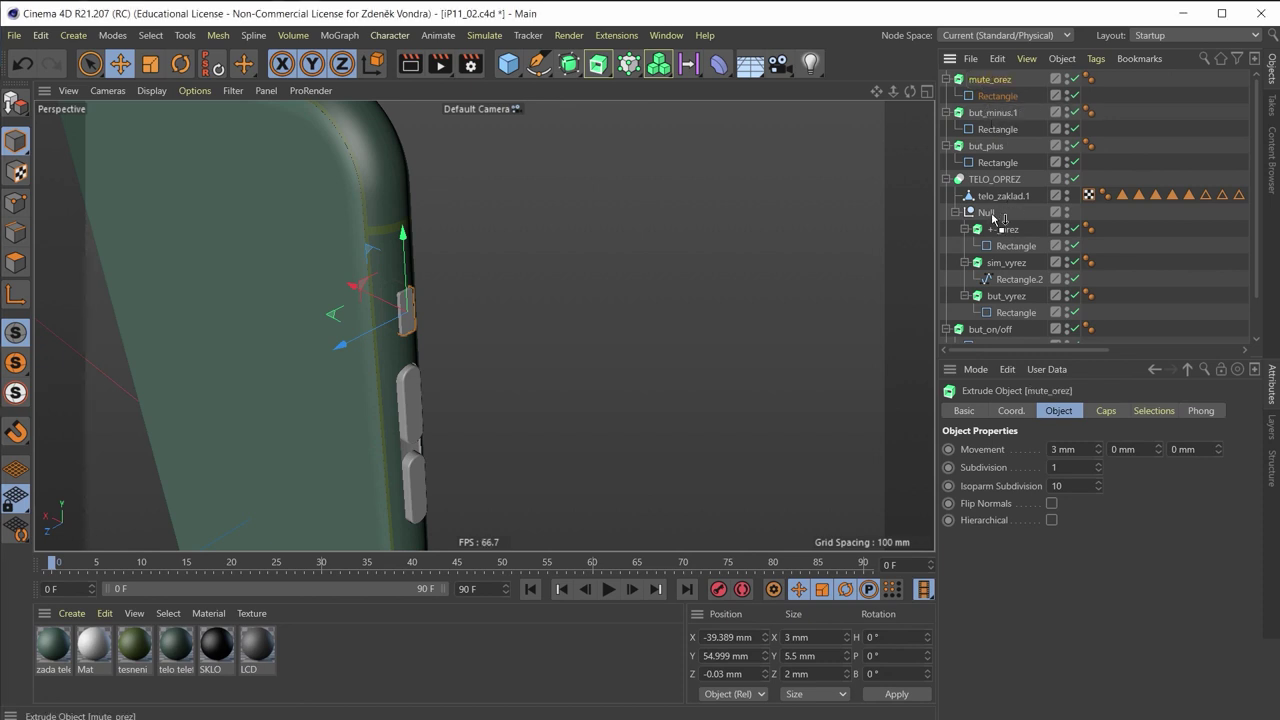
Place mute_orez inside the cutters' Null and slide it about 1.3 mm along X
left_click_drag(993, 218, 988, 214)
scroll(405, 308, "up", 3)
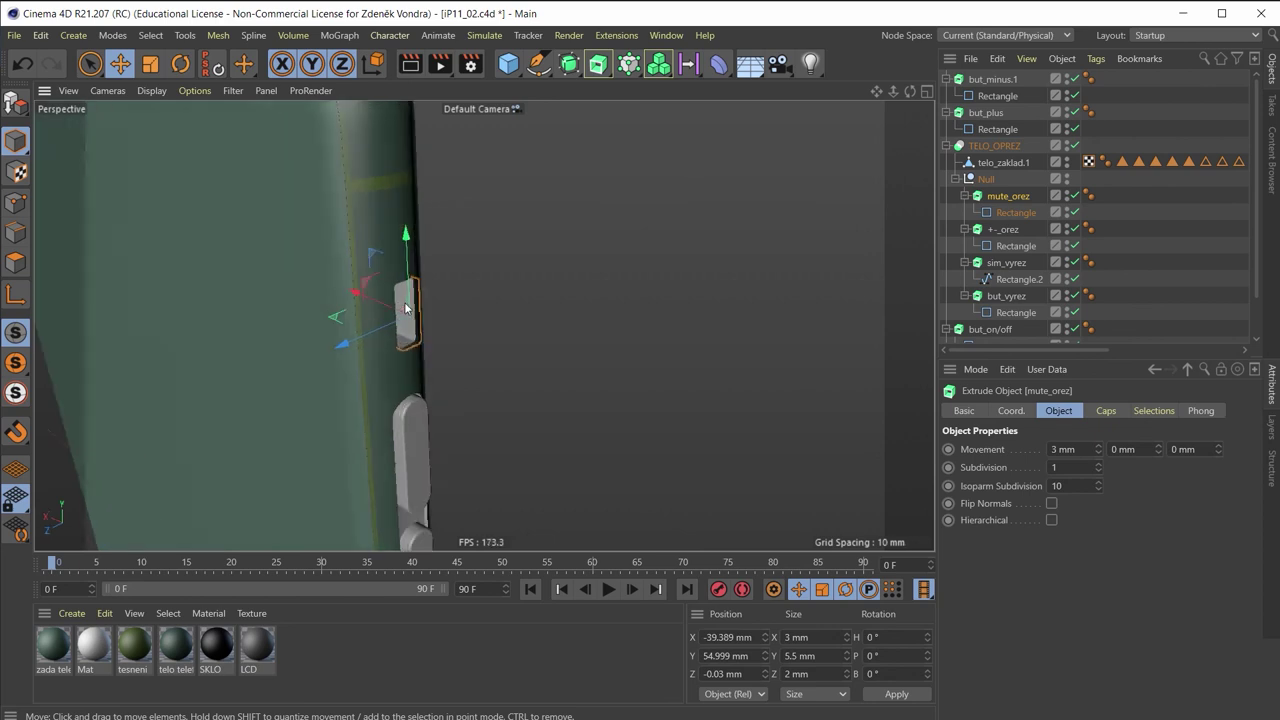
mouse_move(405, 308)
left_mouse_down("alt")
mouse_move(346, 375)
mouse_move(276, 355)
mouse_move(372, 396)
mouse_move(384, 341)
left_mouse_up("alt")
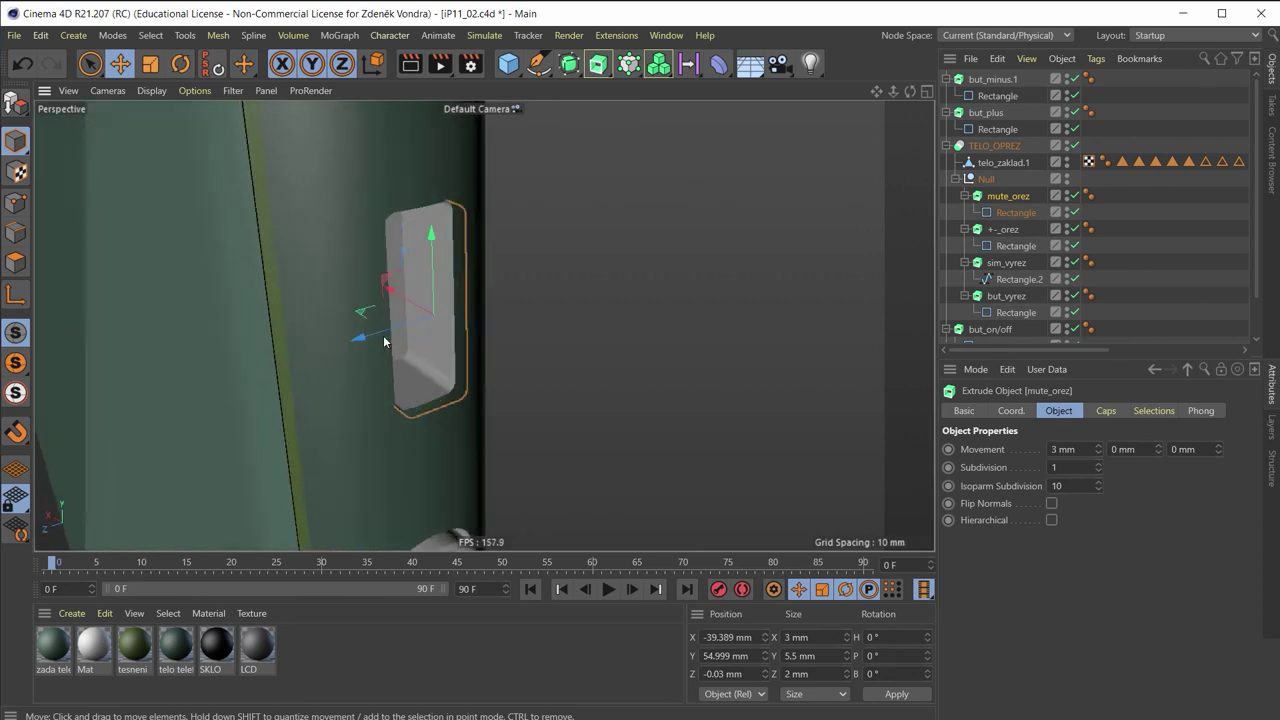
scroll(384, 341, "up", 2)
left_click_drag(423, 284, 467, 347)
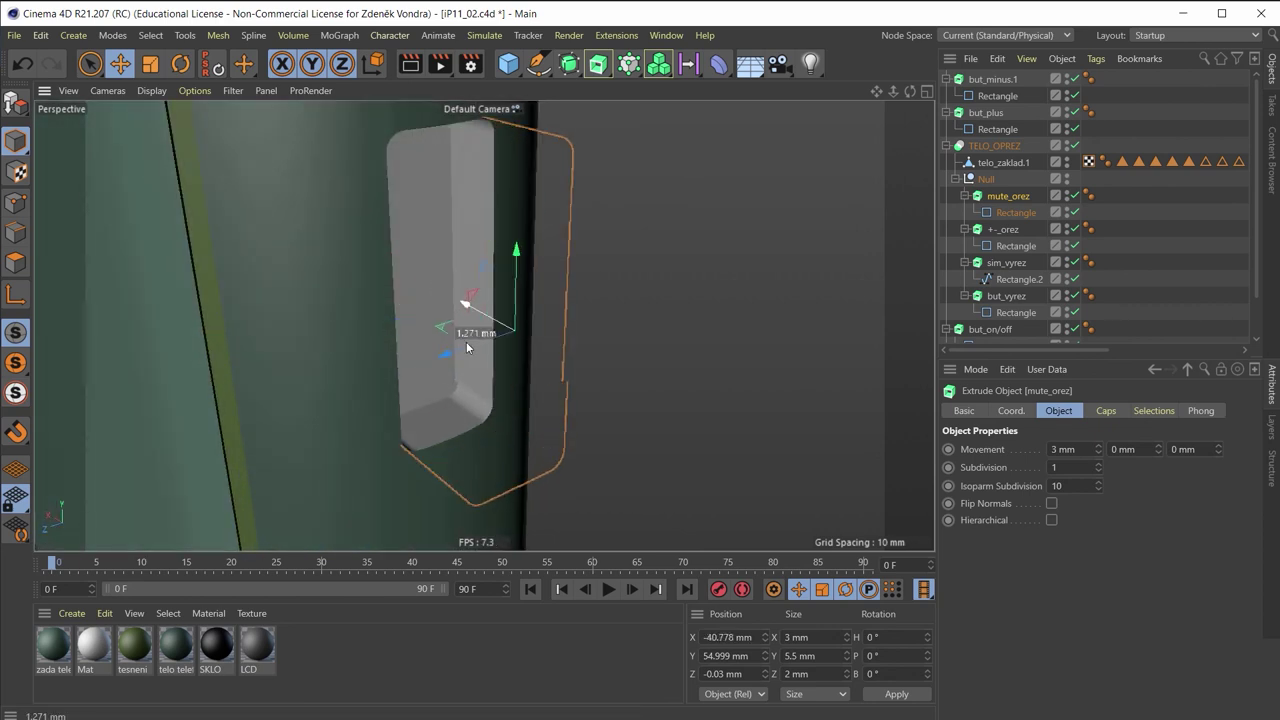
Set but_minus's bevel shape to Solid and its rectangle width to 0.7 mm
scroll(654, 280, "up", 3)
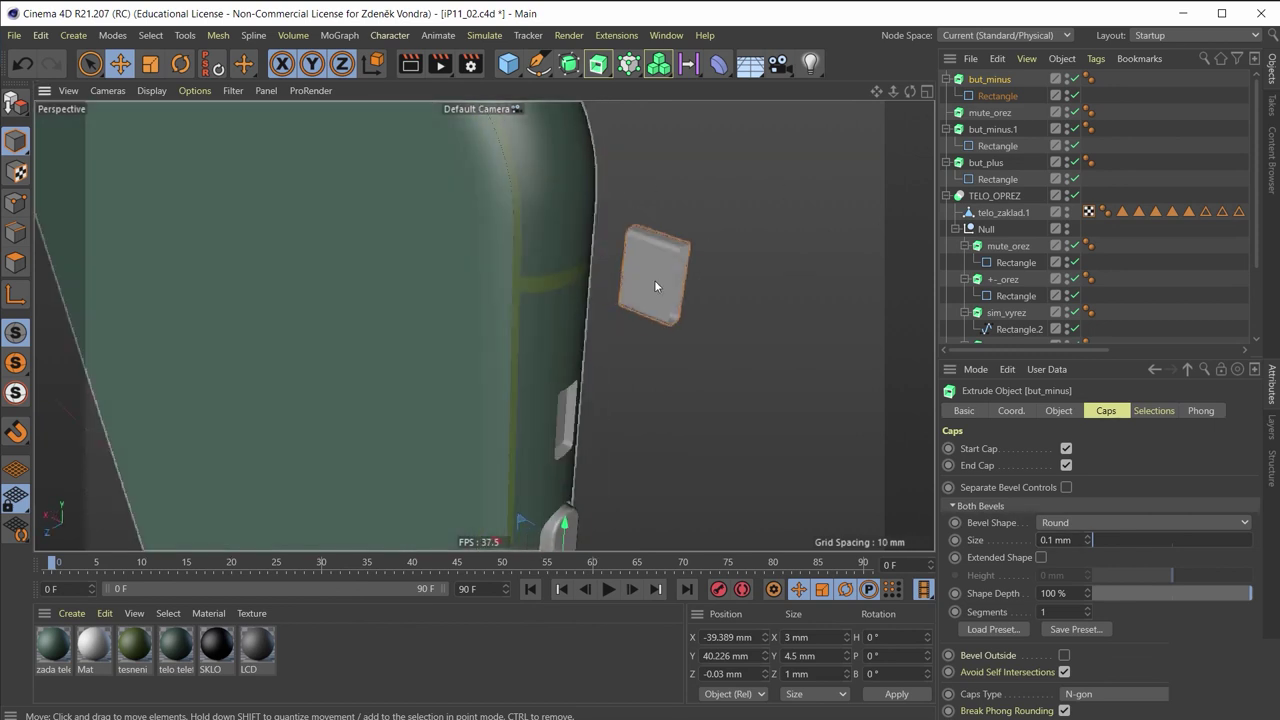
mouse_move(655, 286)
left_mouse_down("alt")
mouse_move(628, 243)
mouse_move(421, 224)
mouse_move(428, 254)
mouse_move(560, 250)
left_mouse_up("alt")
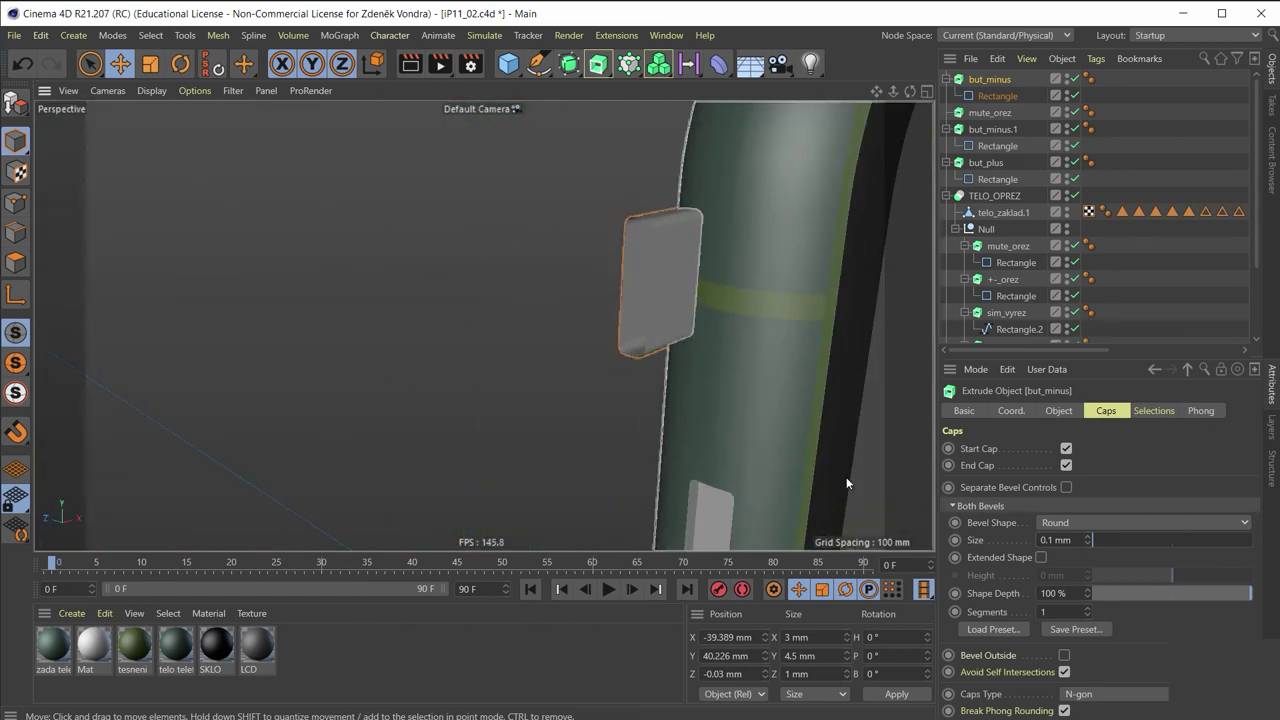
left_click(1087, 522)
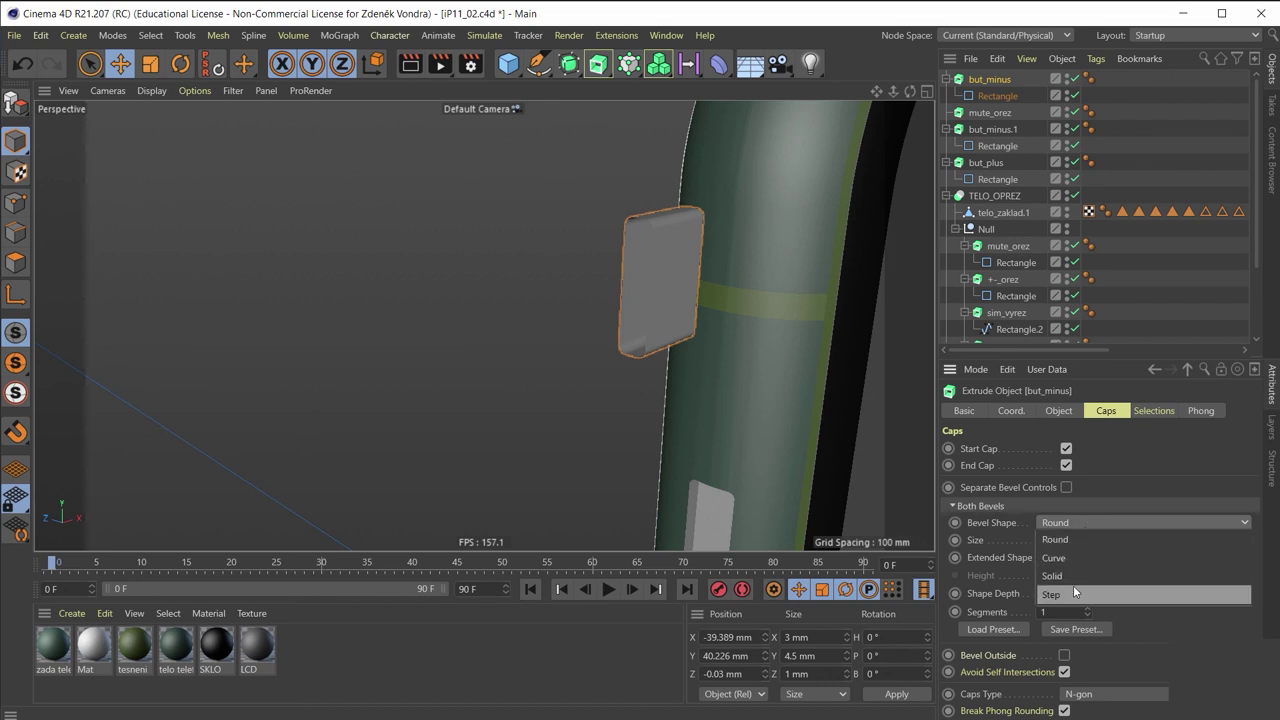
left_click(1073, 580)
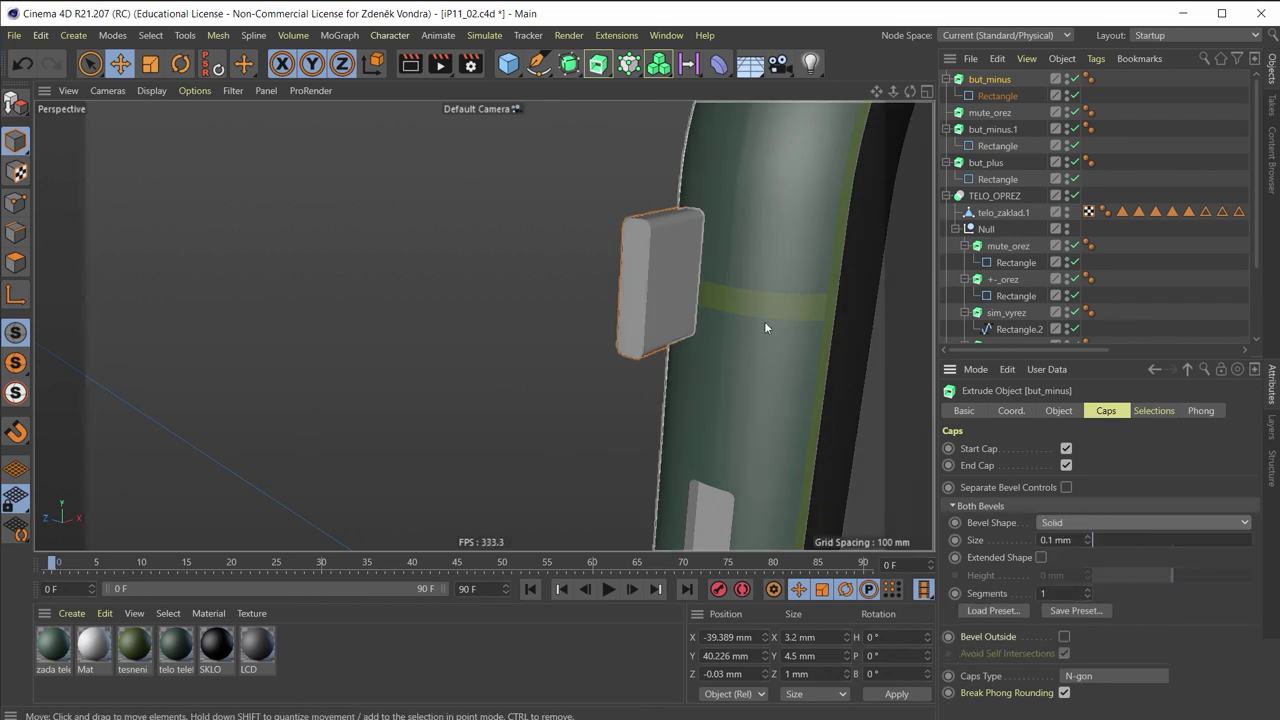
left_click(978, 93)
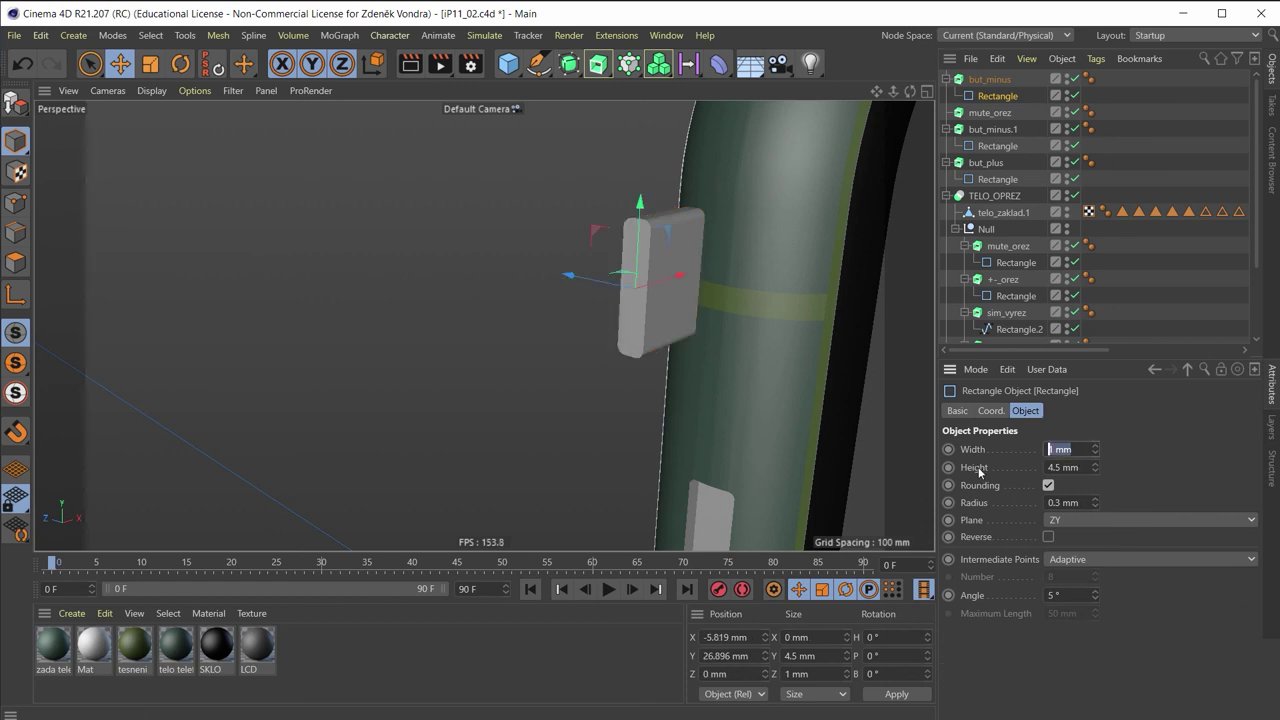
type(".7")
key("Return")
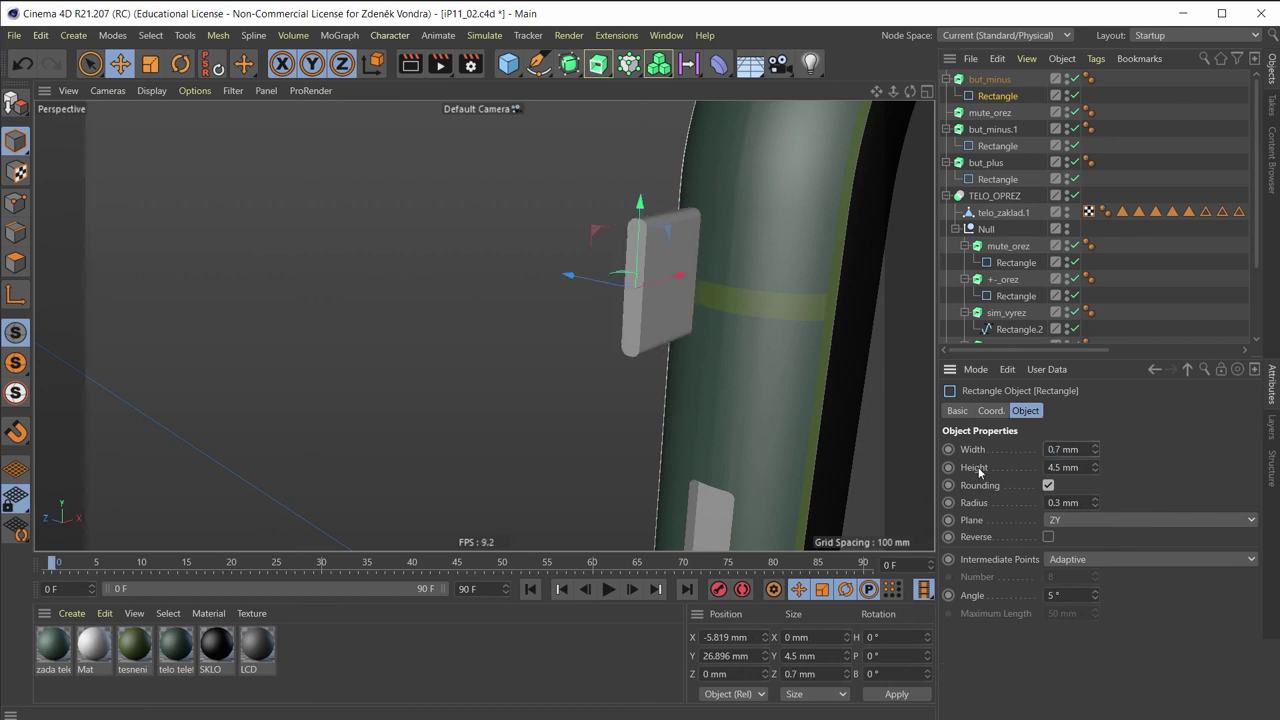
Move the but_minus object's axis up to the button's corner
left_click(650, 235)
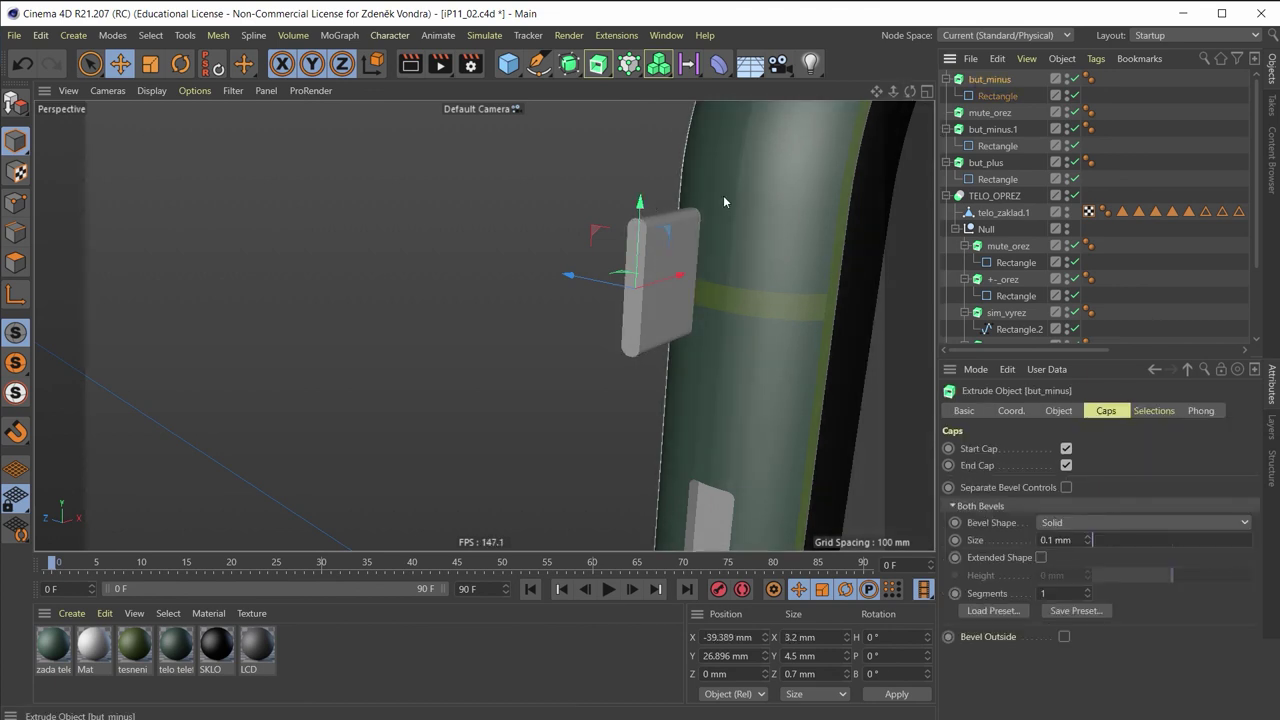
left_click_drag(658, 334, 766, 463, "alt")
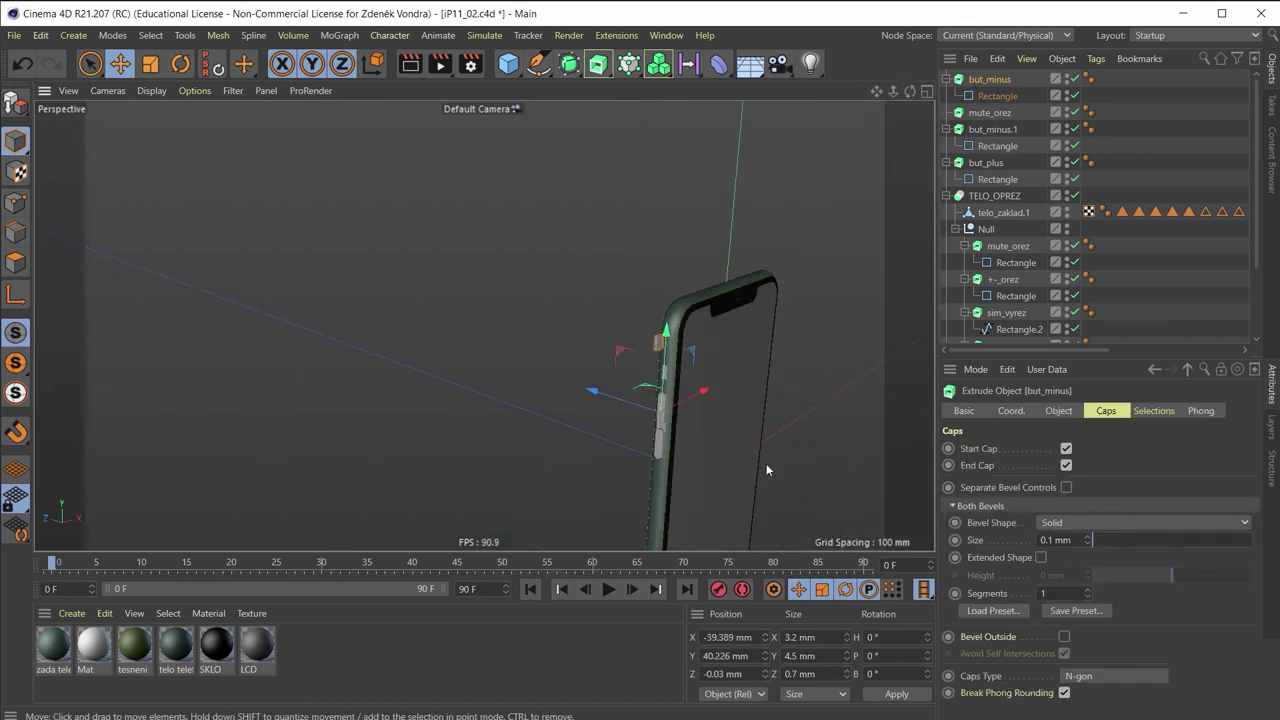
scroll(503, 412, "up", 3)
key("l")
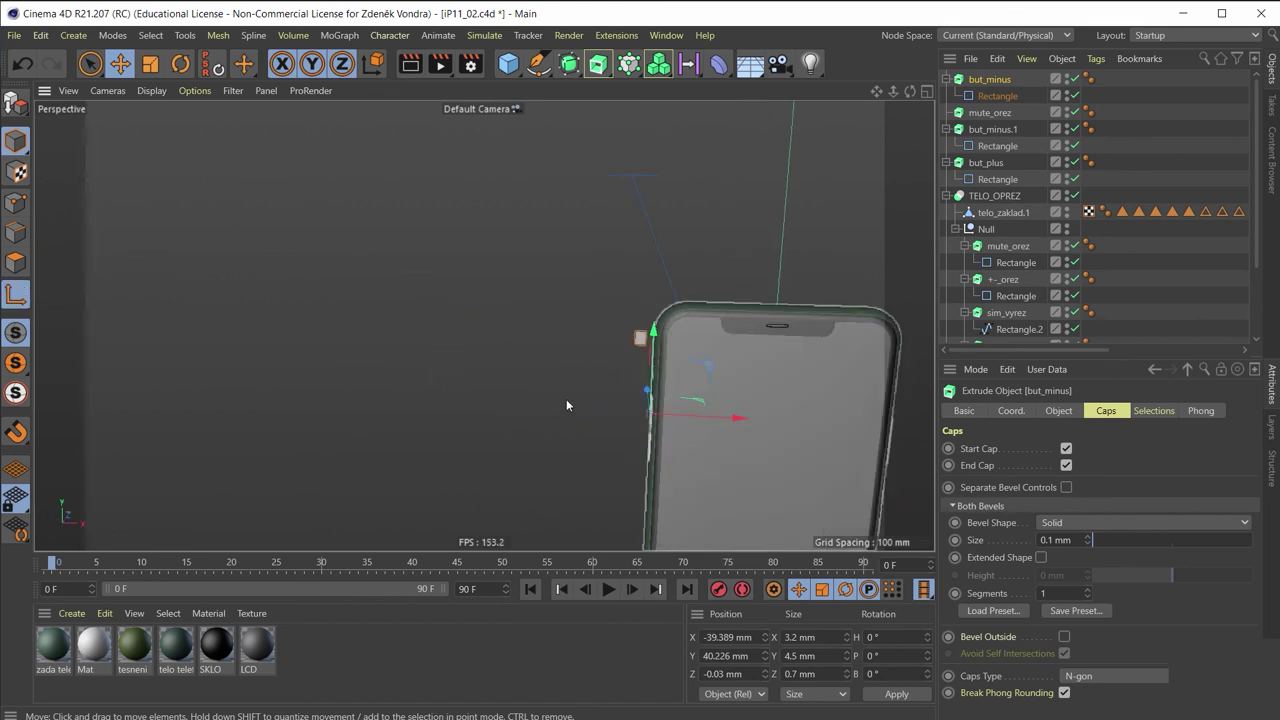
left_click_drag(650, 395, 698, 290)
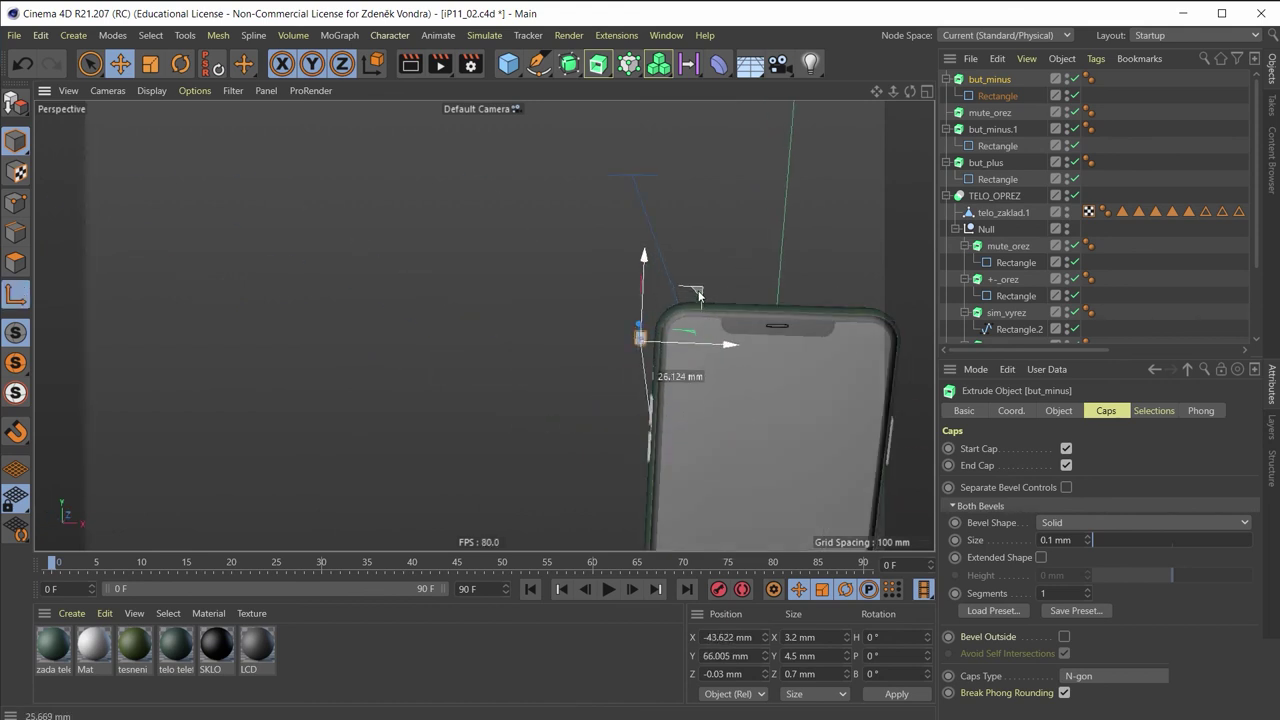
Finish the axis edit, frame the but_minus button, and lower it slightly along Y
key("l")
key("o")
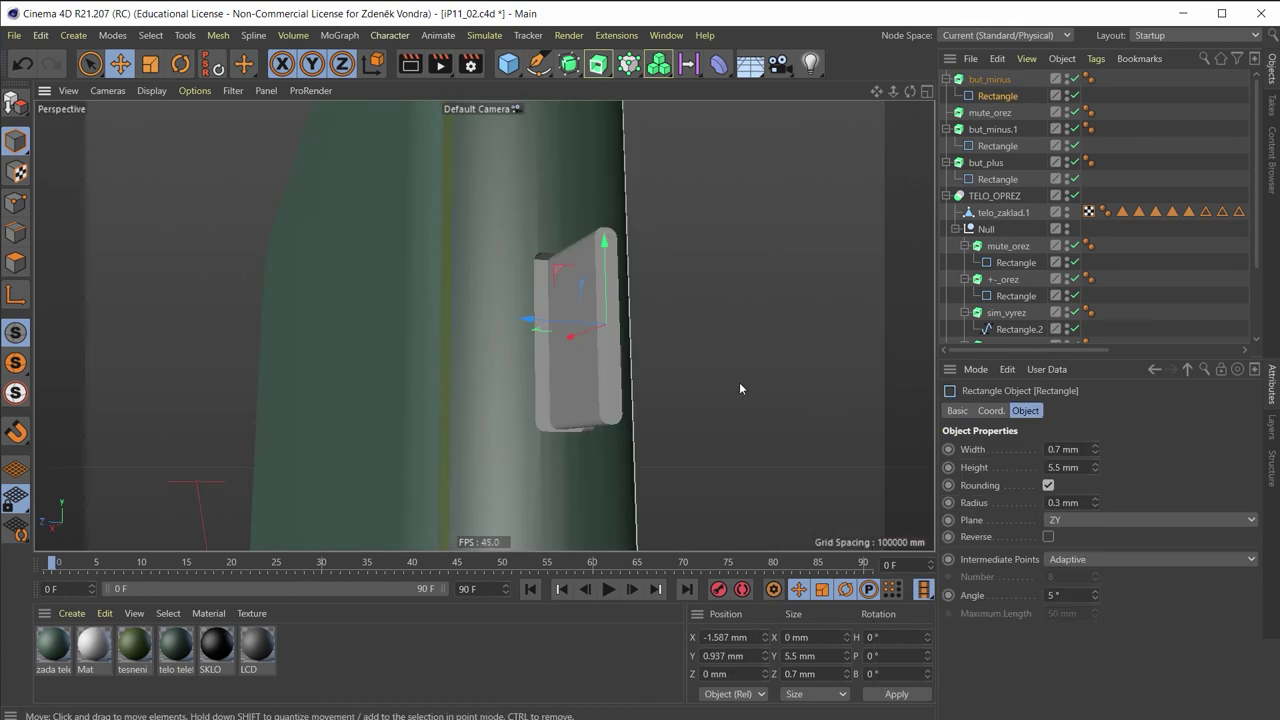
left_click_drag(571, 333, 615, 380, "alt")
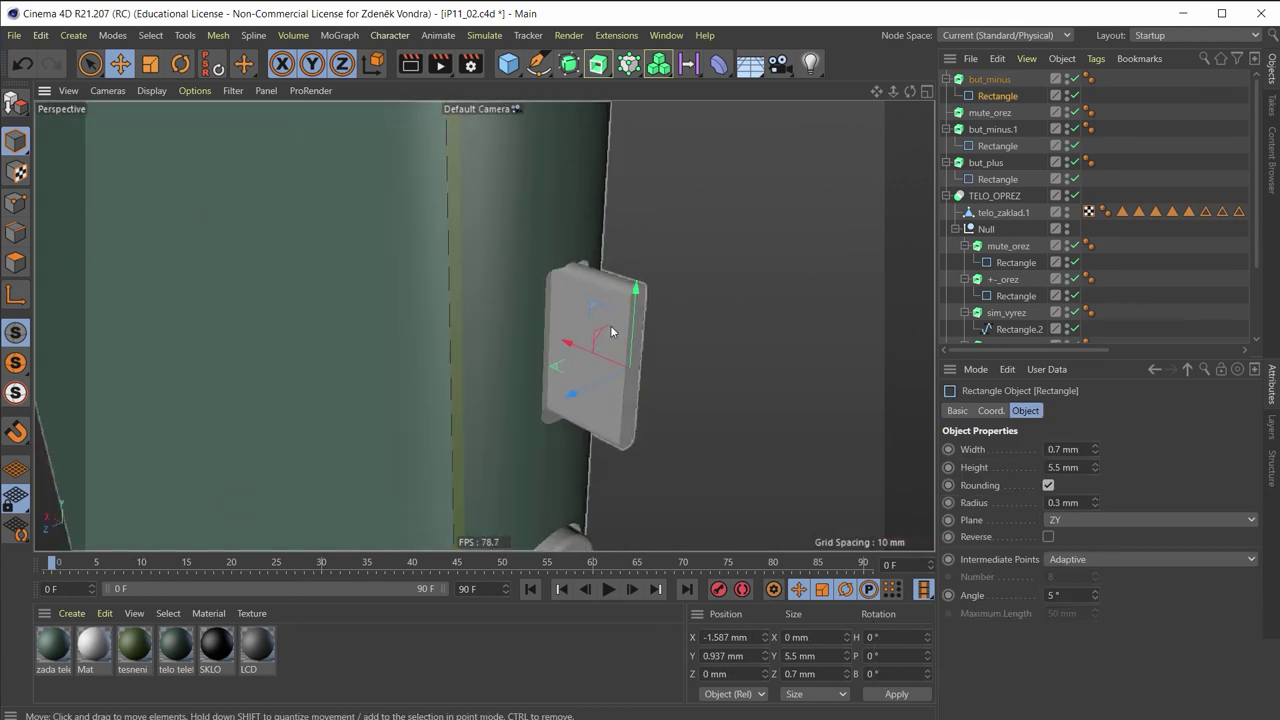
mouse_move(636, 318)
left_mouse_down()
mouse_move(640, 332)
mouse_move(563, 343)
mouse_move(542, 330)
mouse_move(496, 360)
mouse_move(521, 355)
mouse_move(450, 292)
mouse_move(567, 265)
mouse_move(566, 250)
mouse_move(618, 340)
left_mouse_up()
scroll(576, 298, "up", 3)
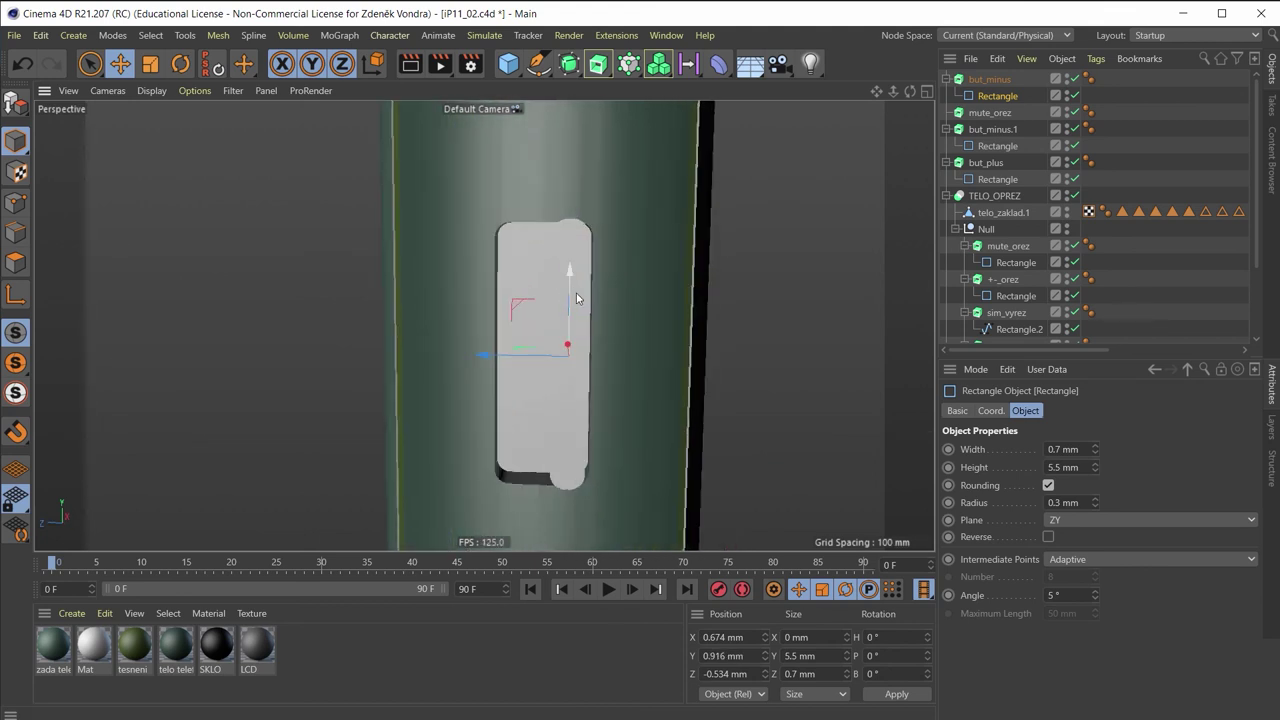
mouse_move(565, 286)
left_mouse_down()
mouse_move(622, 275)
mouse_move(628, 242)
mouse_move(565, 340)
mouse_move(590, 345)
left_mouse_up()
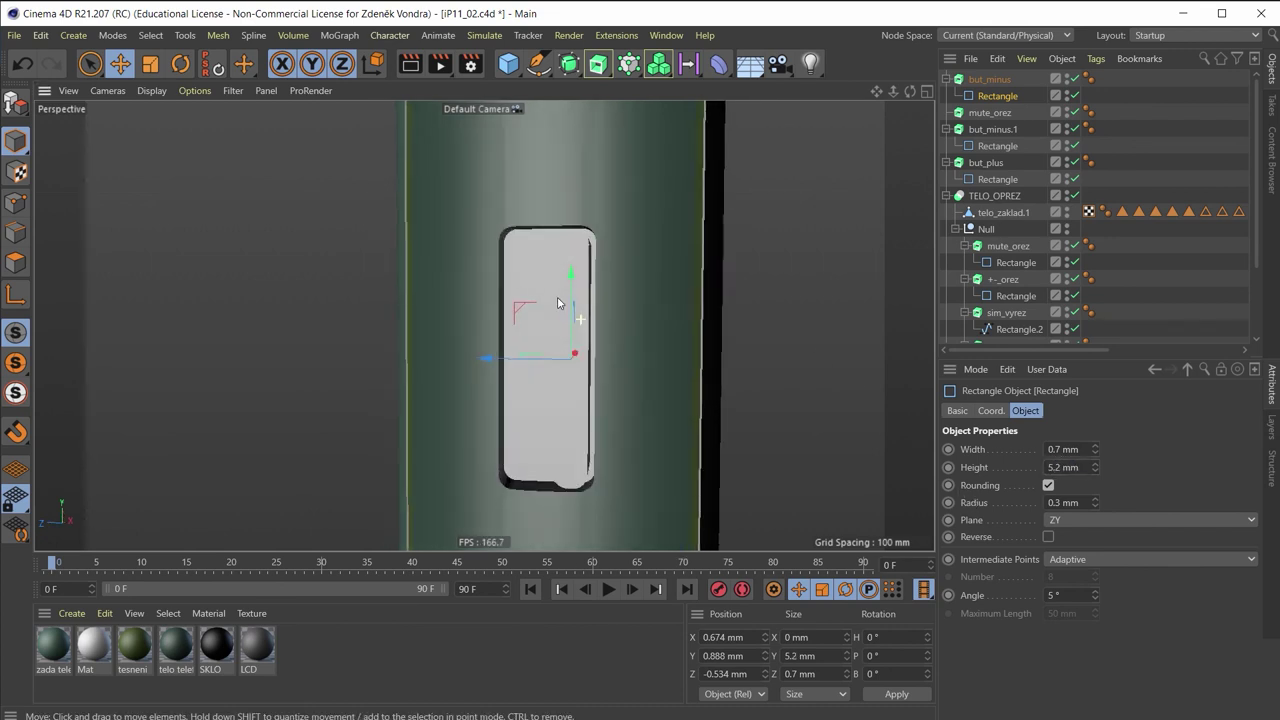
Orbit around the phone's top edge to check the 0.7 × 5.2 mm button's fit in the recess
mouse_move(540, 300)
left_mouse_down("alt")
mouse_move(489, 283)
mouse_move(488, 297)
mouse_move(697, 370)
left_mouse_up("alt")
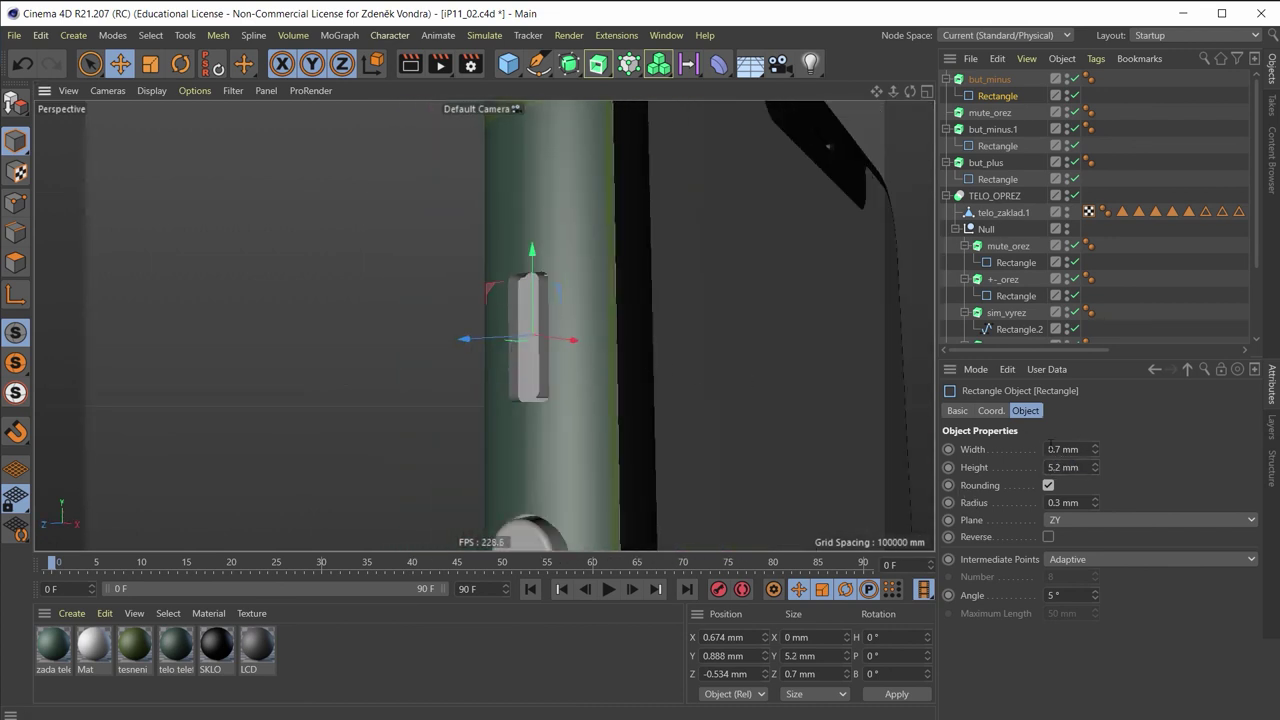
scroll(525, 415, "down", 5)
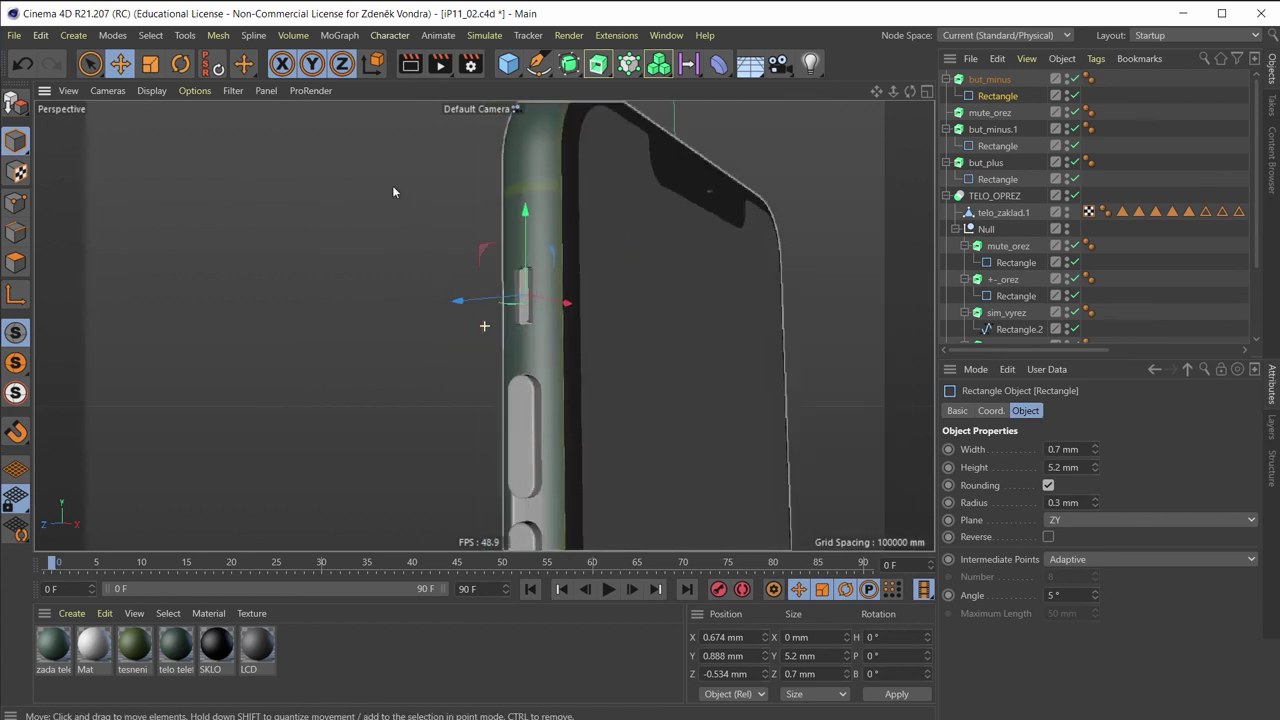
mouse_move(499, 403)
left_mouse_down("alt")
mouse_move(474, 398)
mouse_move(406, 433)
mouse_move(443, 428)
left_mouse_up("alt")
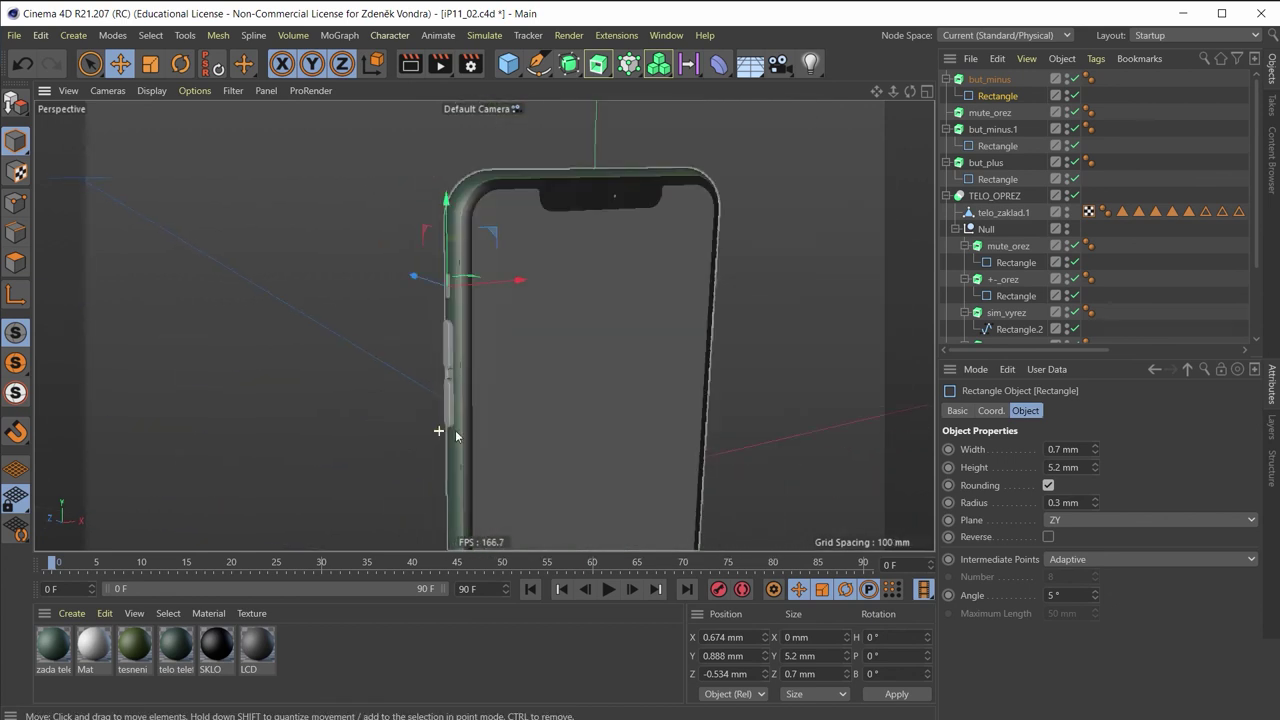
mouse_move(350, 458)
left_mouse_down("alt")
mouse_move(244, 441)
mouse_move(571, 386)
mouse_move(689, 263)
mouse_move(484, 324)
left_mouse_up("alt")
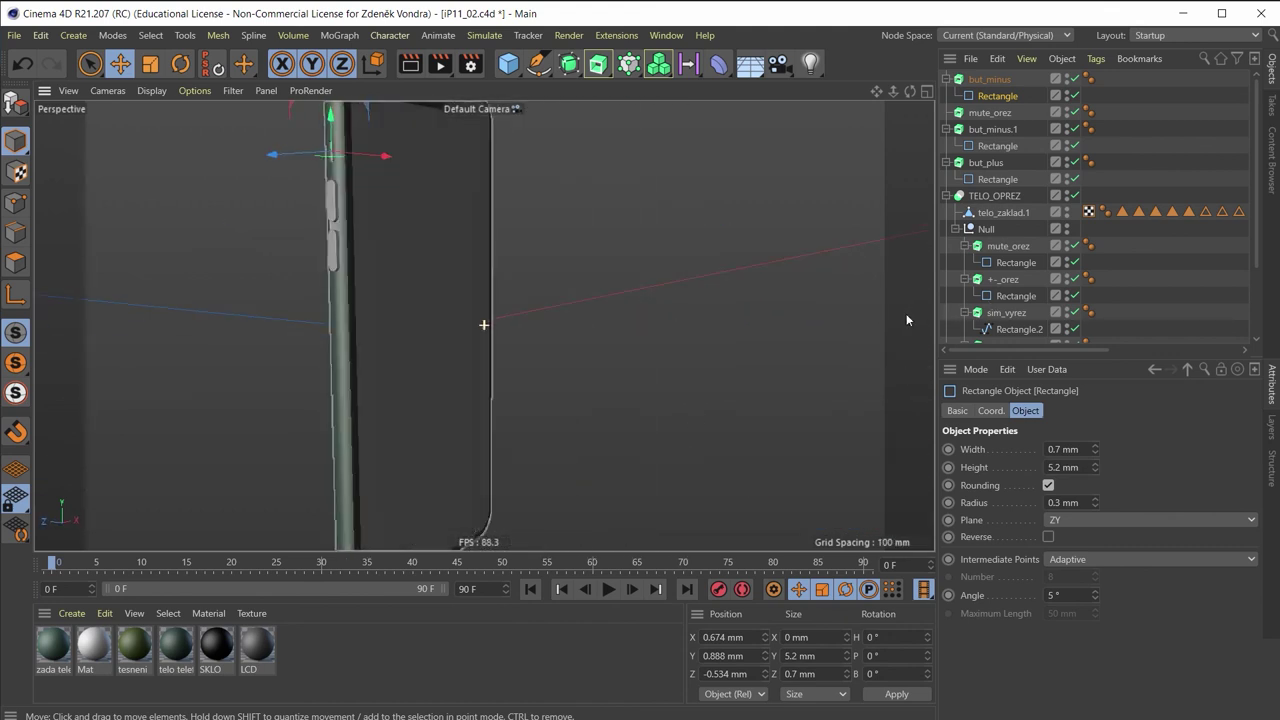
mouse_move(760, 309)
left_mouse_down("alt")
mouse_move(612, 338)
mouse_move(822, 357)
mouse_move(807, 346)
mouse_move(722, 413)
mouse_move(577, 392)
mouse_move(594, 339)
mouse_move(632, 307)
mouse_move(485, 273)
left_mouse_up("alt")
scroll(388, 312, "up", 3)
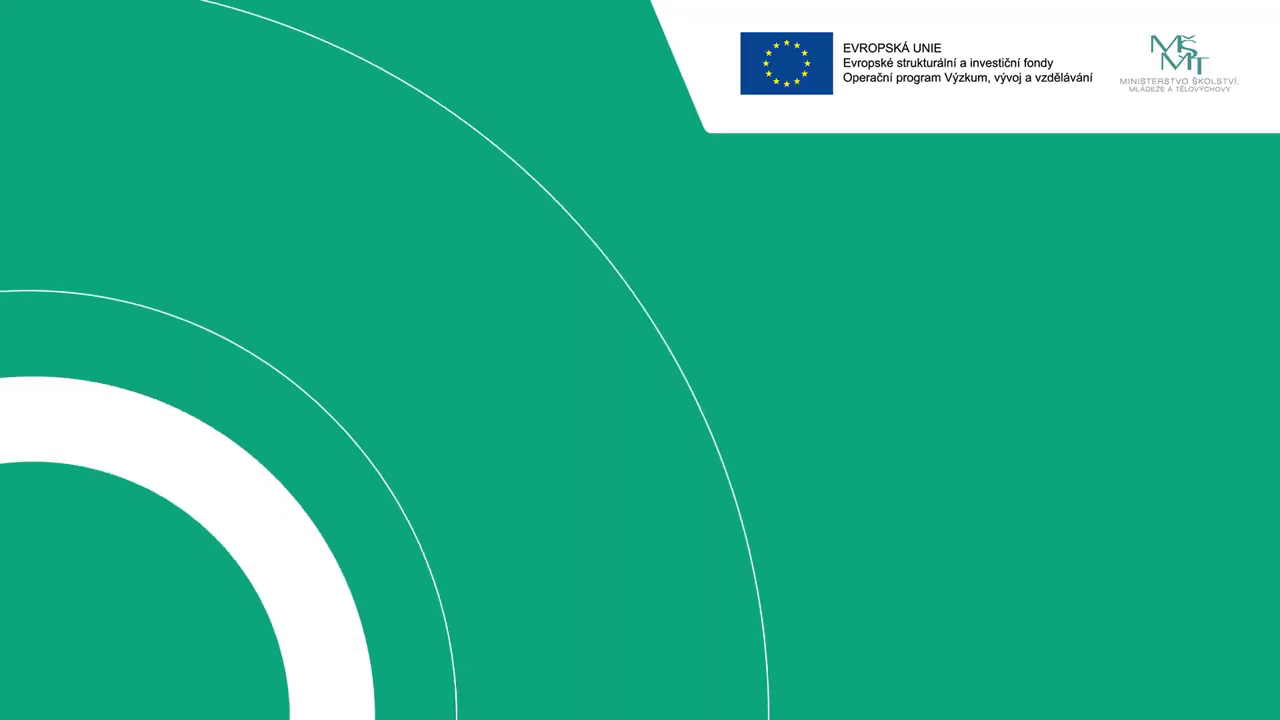